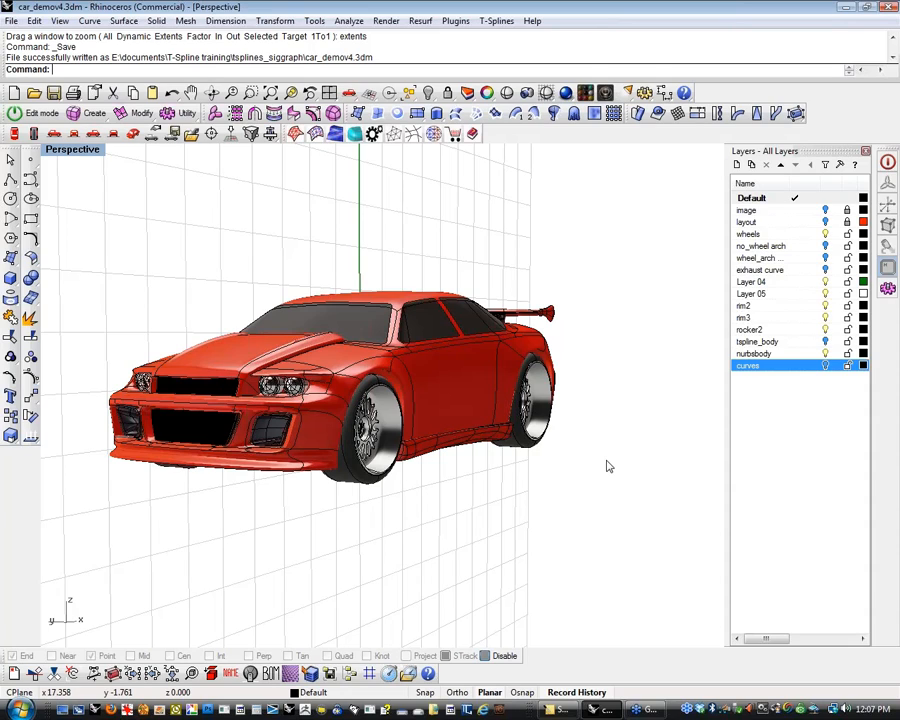
Examine the finished car model from its front, rear, side, roof and underside
right_click_drag(359, 532, 333, 535, "shift")
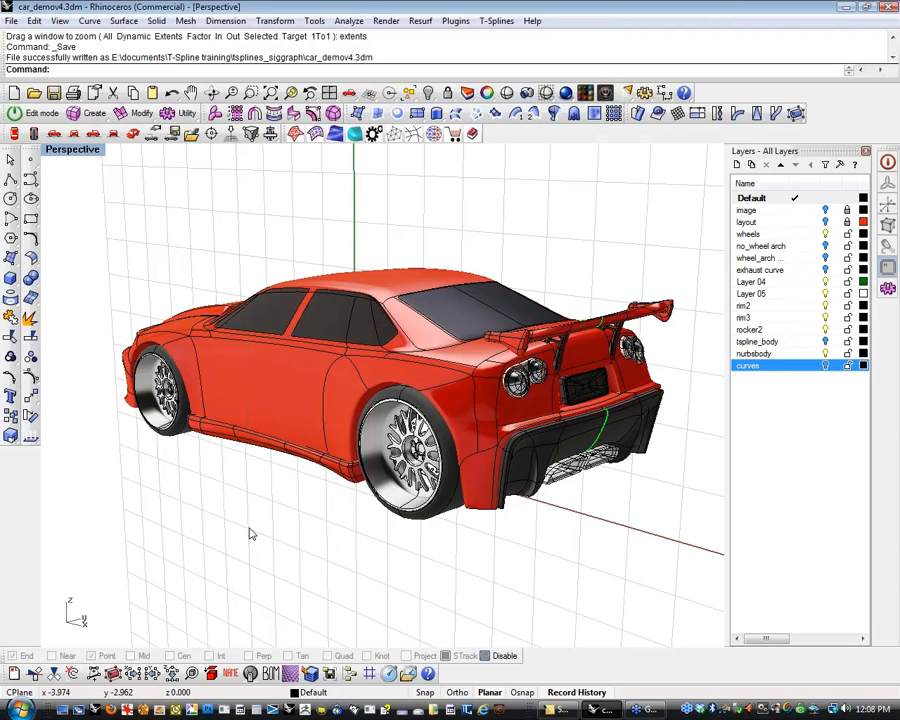
right_click_drag(236, 538, 520, 544)
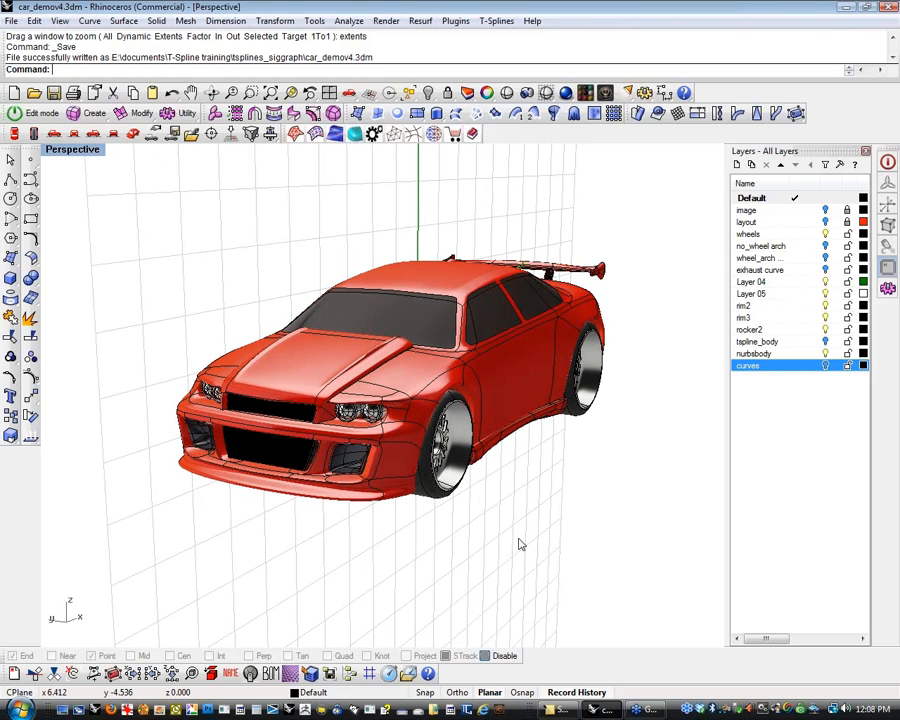
right_click_drag(440, 547, 346, 542)
right_click_drag(482, 509, 632, 533)
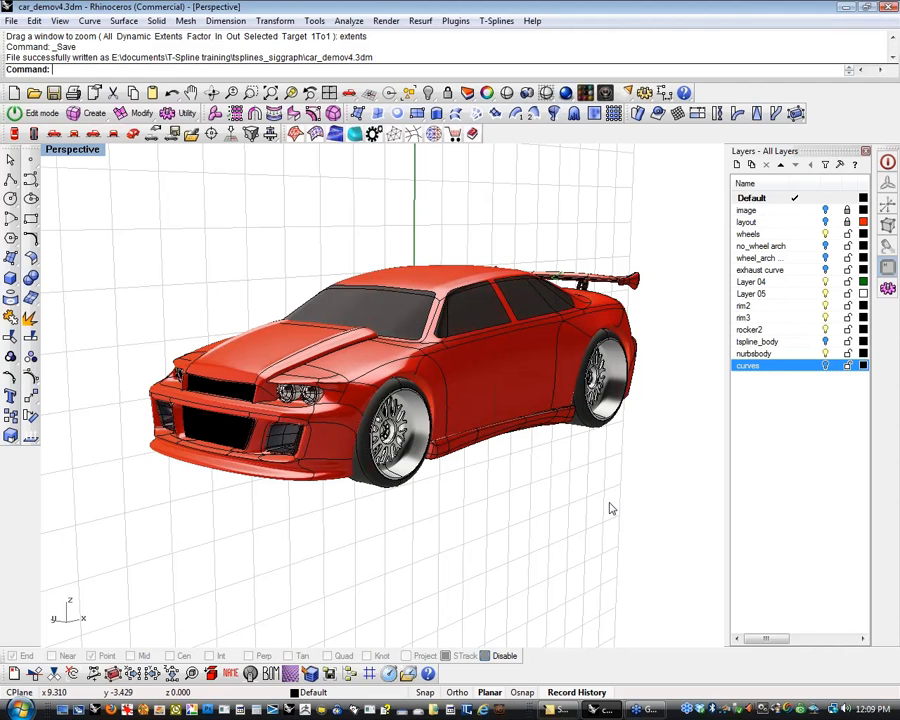
right_click_drag(540, 526, 315, 534)
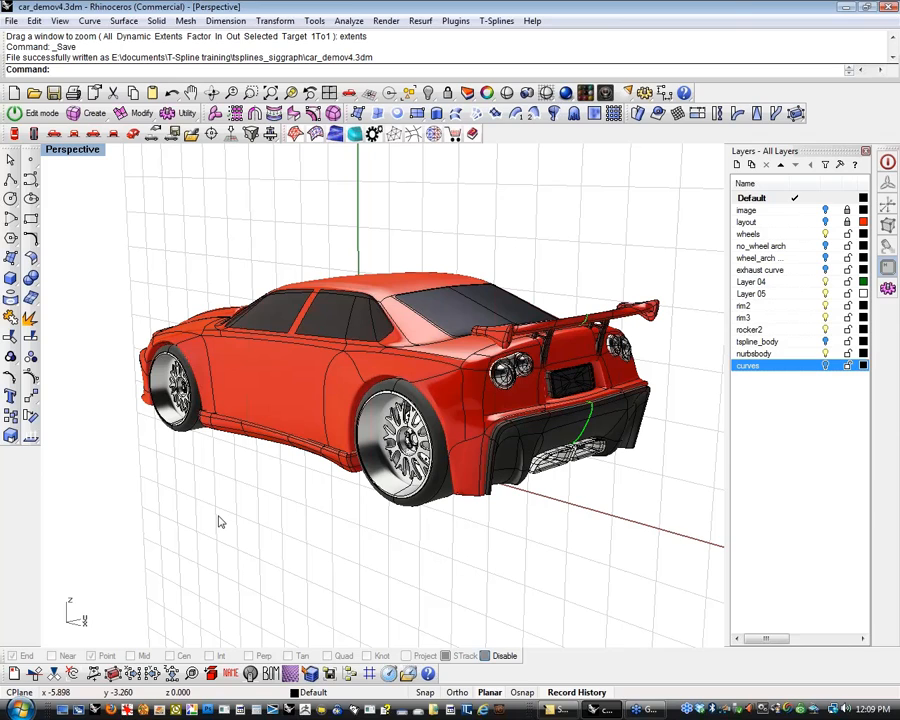
right_click_drag(230, 517, 314, 540)
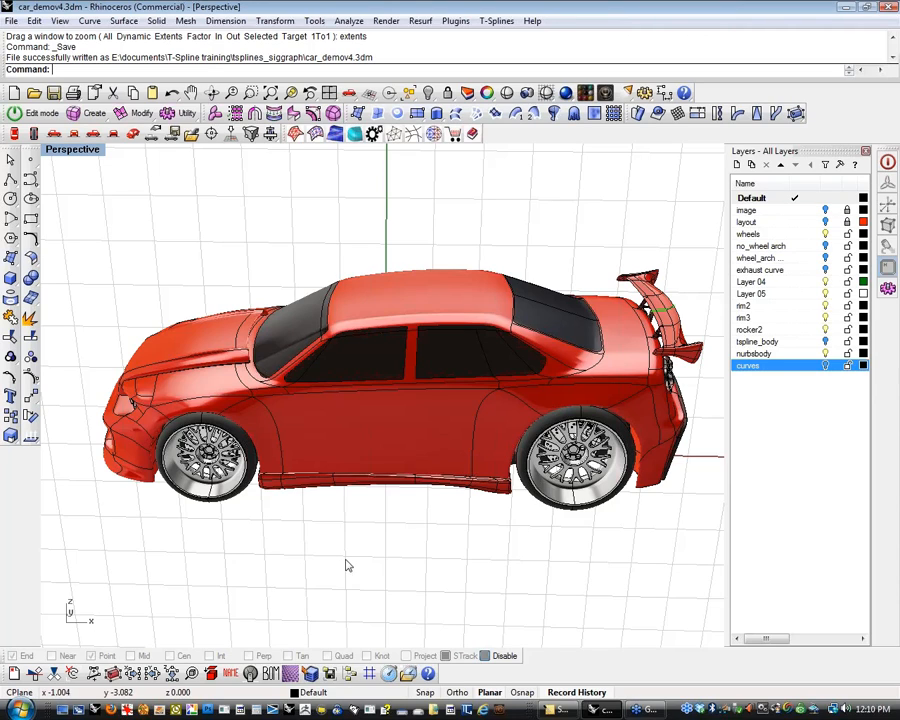
right_click_drag(368, 564, 366, 476)
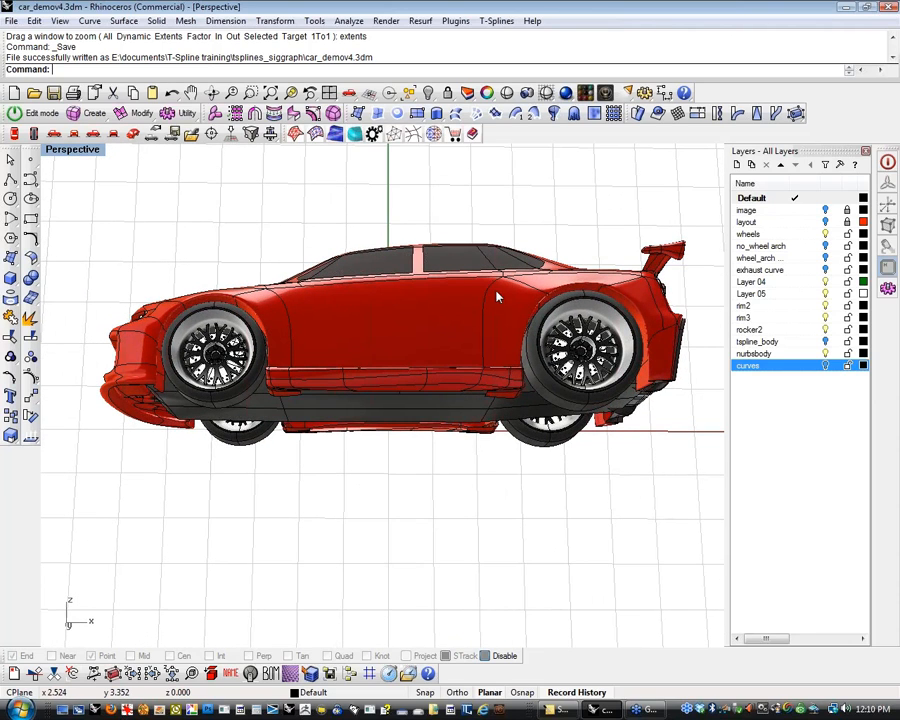
right_click_drag(446, 315, 540, 300)
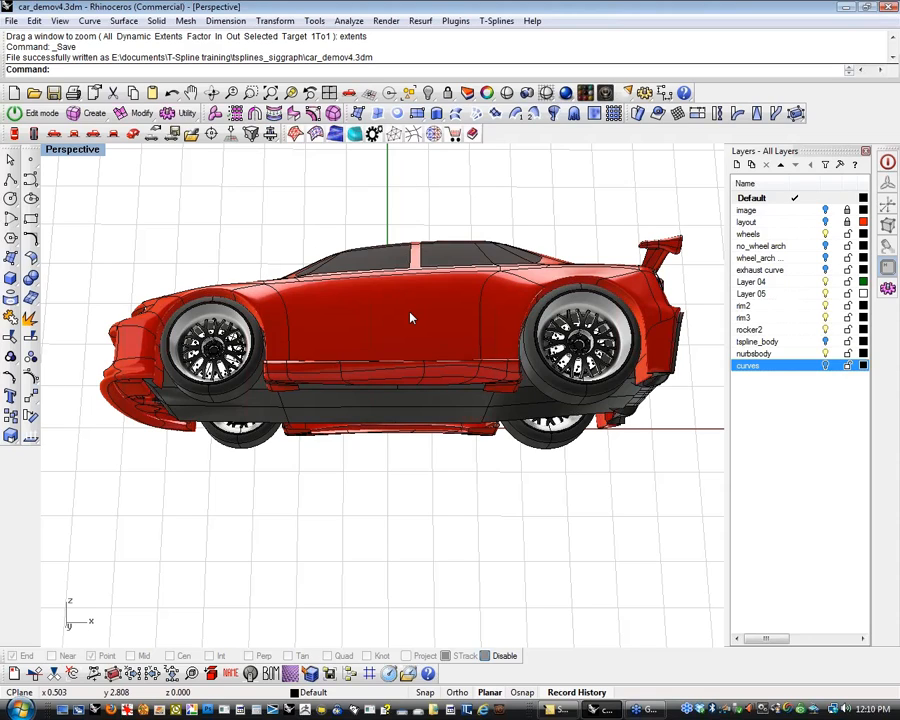
mouse_move(411, 318)
right_mouse_down()
mouse_move(426, 314)
mouse_move(417, 423)
mouse_move(413, 368)
mouse_move(408, 378)
mouse_move(400, 366)
right_mouse_up()
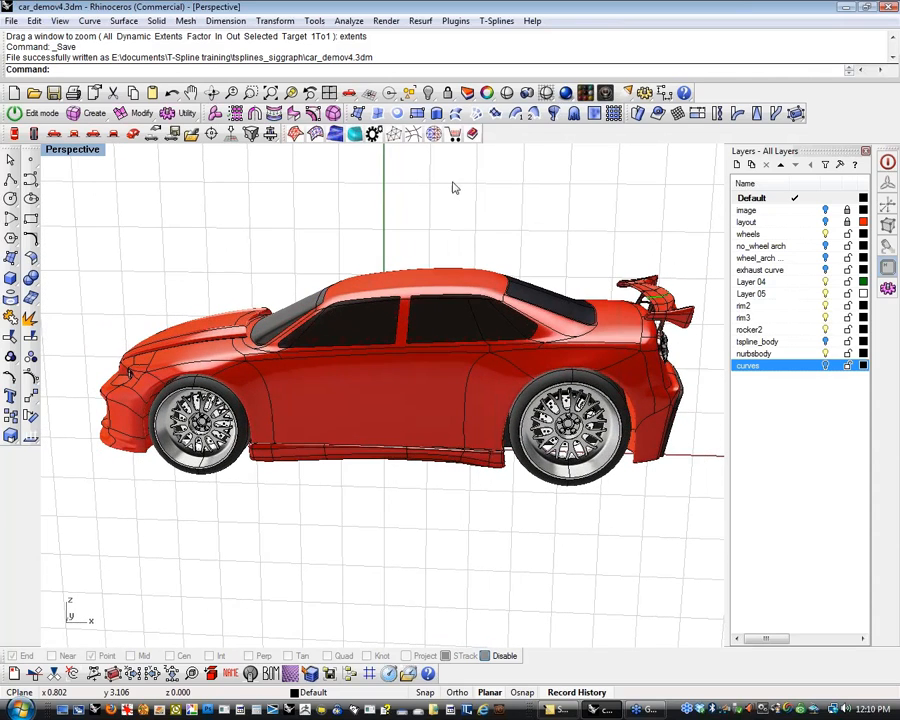
Shade the view in the tsShiny display mode, inspect the car's surfaces from front, above and rear, and leave the shaded display
left_click(507, 93)
mouse_move(418, 209)
right_mouse_down()
mouse_move(430, 312)
mouse_move(428, 277)
mouse_move(500, 215)
mouse_move(552, 201)
mouse_move(546, 252)
right_mouse_up()
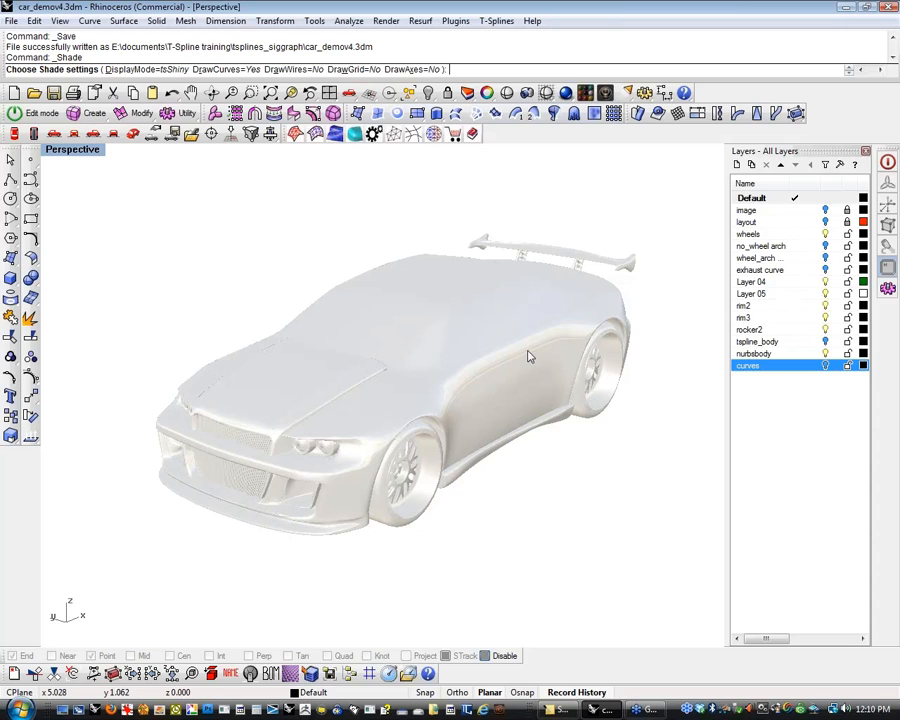
mouse_move(573, 325)
right_mouse_down()
mouse_move(532, 434)
mouse_move(532, 392)
mouse_move(516, 437)
mouse_move(494, 458)
right_mouse_up()
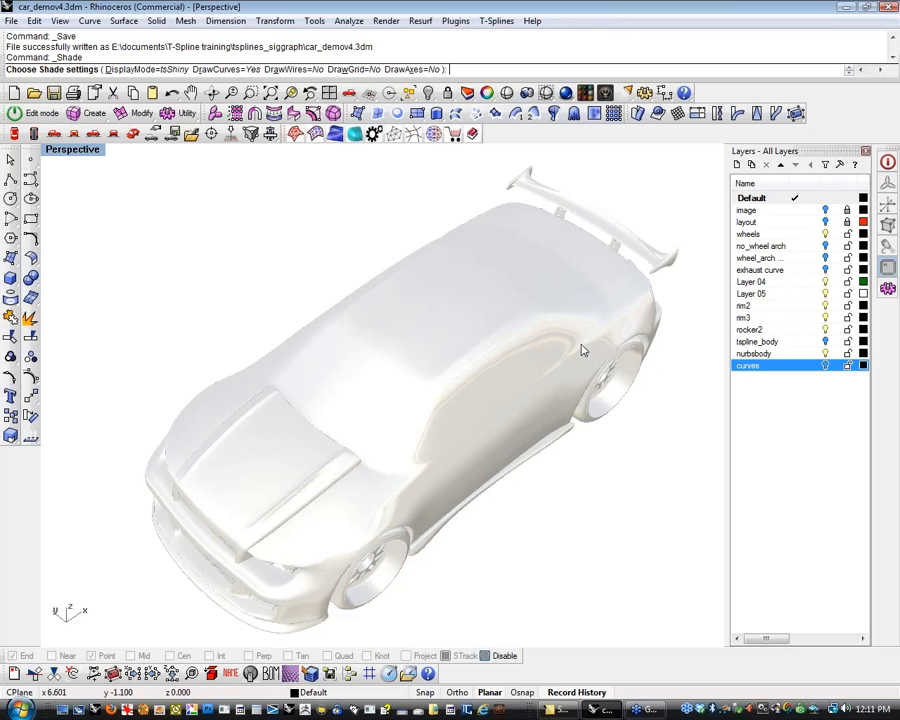
right_click_drag(564, 381, 350, 382)
right_click_drag(317, 469, 449, 493)
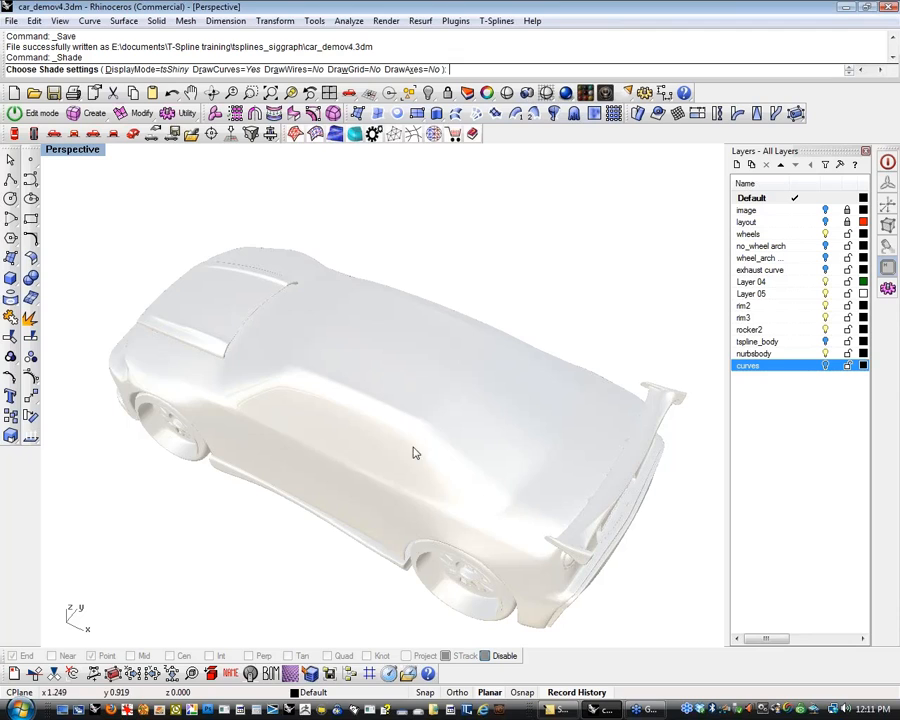
right_click_drag(422, 468, 508, 408)
key("Return")
right_click_drag(202, 240, 223, 225)
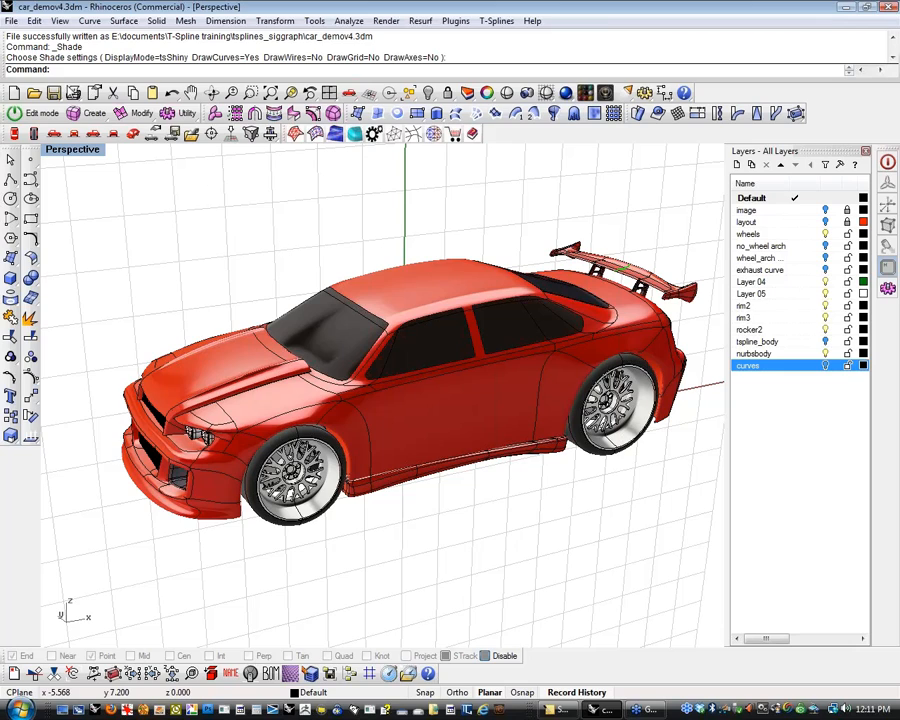
Run a Zebra stripe analysis on the car body and get a close view of the area above the rear wheel
type("Zebra")
key("Return")
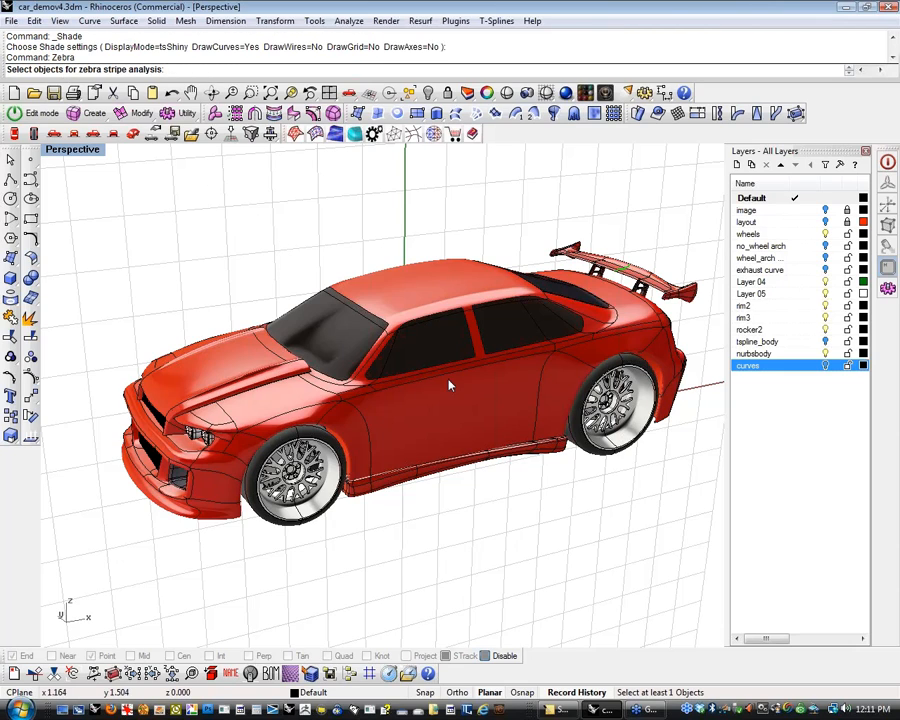
left_click(449, 392)
right_click_drag(476, 368, 330, 325)
key("Return")
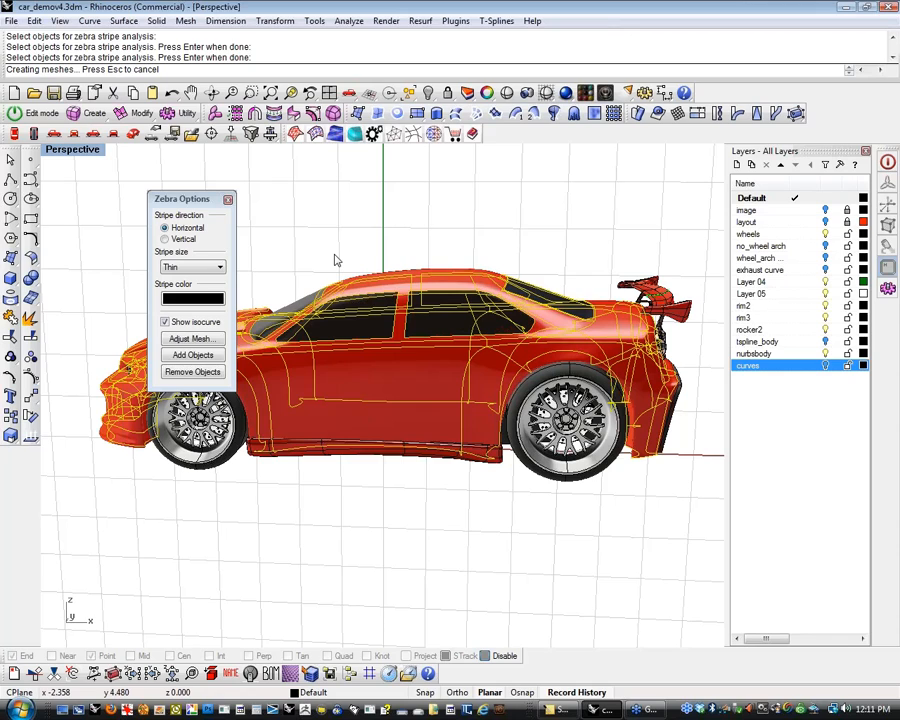
right_click_drag(396, 245, 412, 284)
scroll(412, 284, "up", 6)
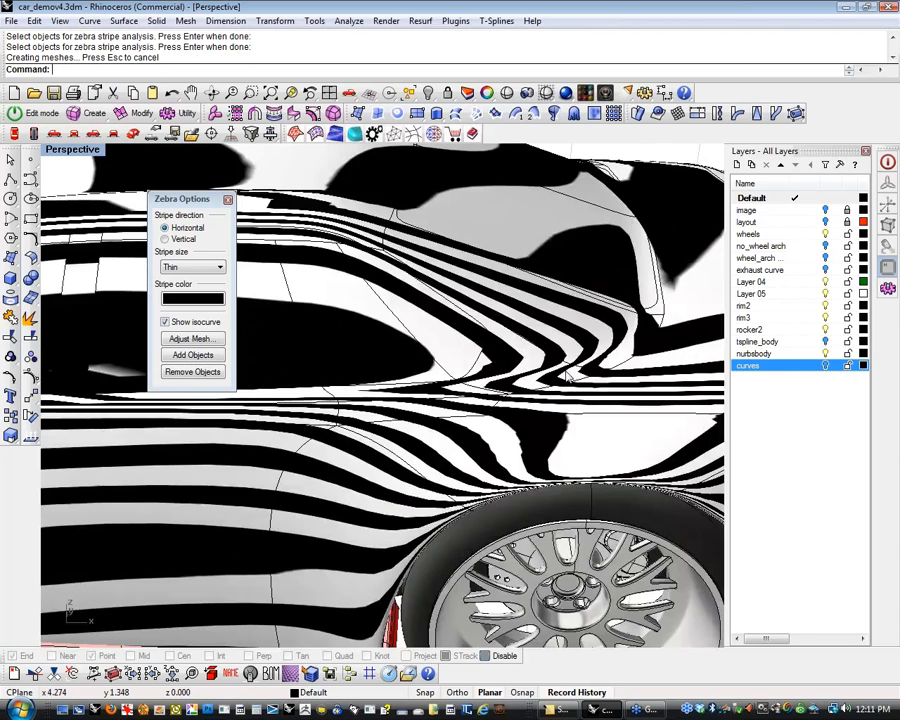
Update the car body's zebra analysis mesh through the polygon mesh options
left_click(180, 338)
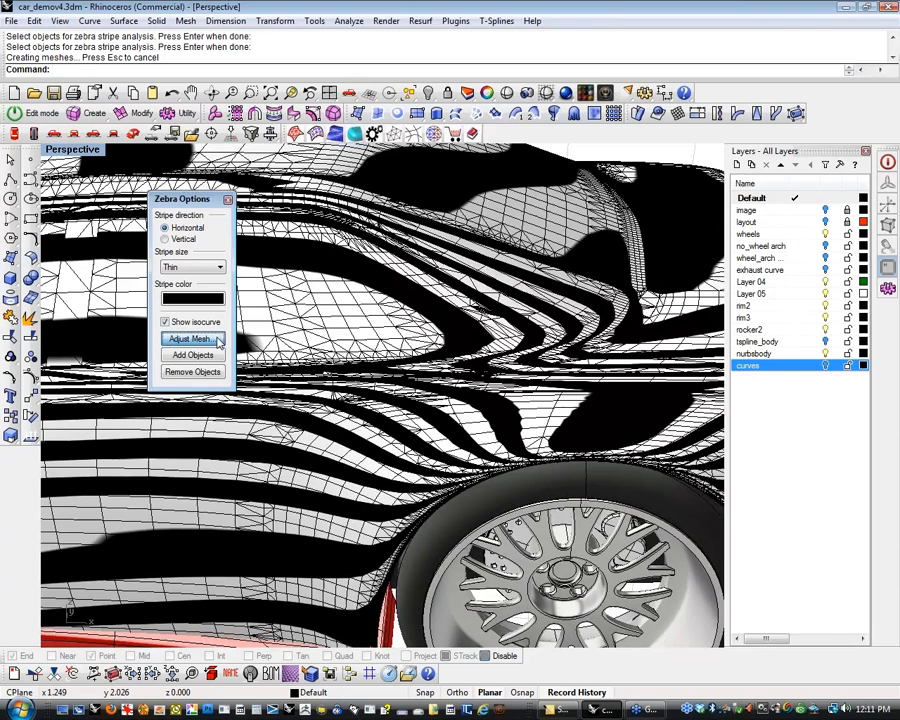
left_click(162, 327)
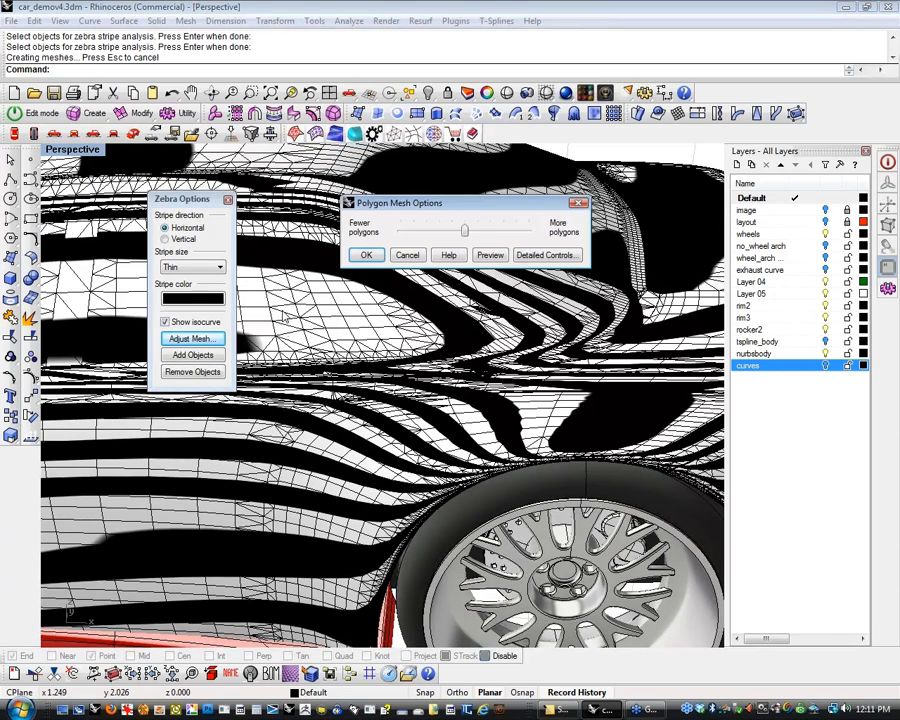
left_click(366, 255)
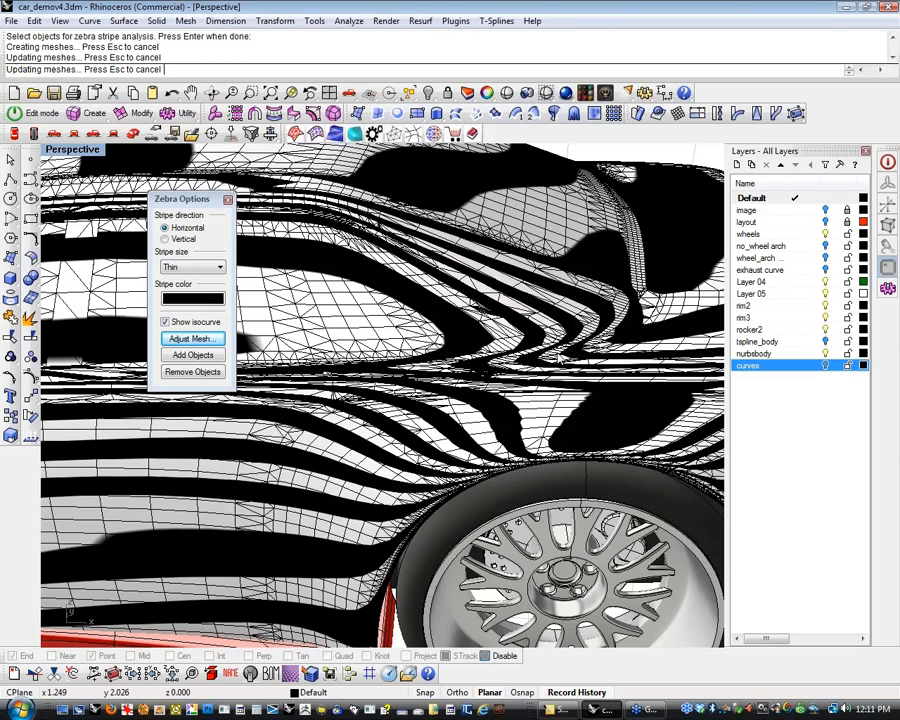
Examine the zebra stripe flow across the doors, rear wheel arch, roof and windshield pillar, and end the analysis
right_click_drag(560, 356, 608, 322)
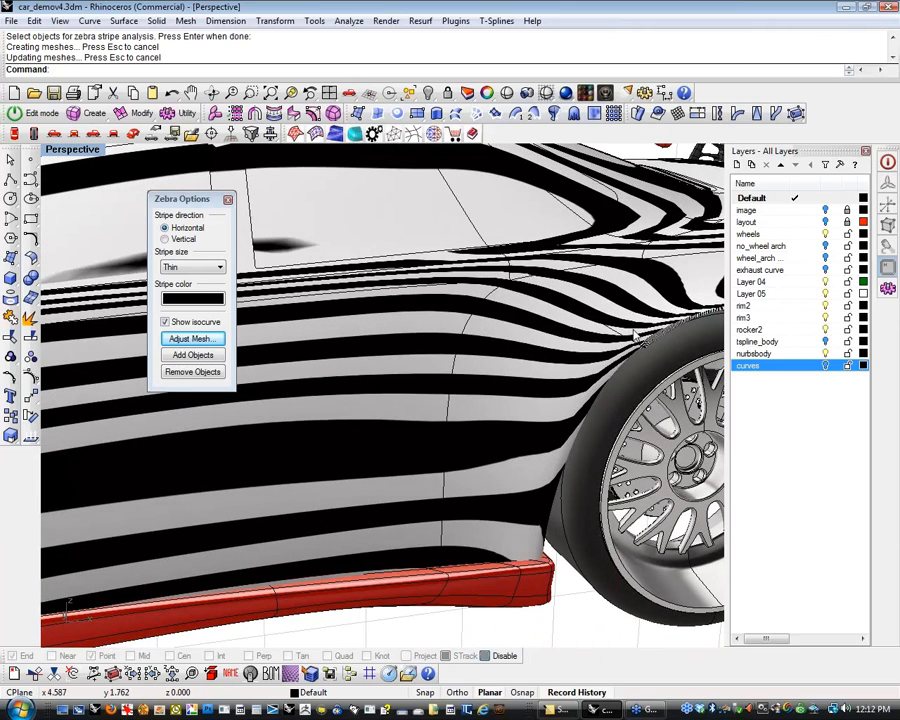
right_click_drag(418, 310, 574, 410)
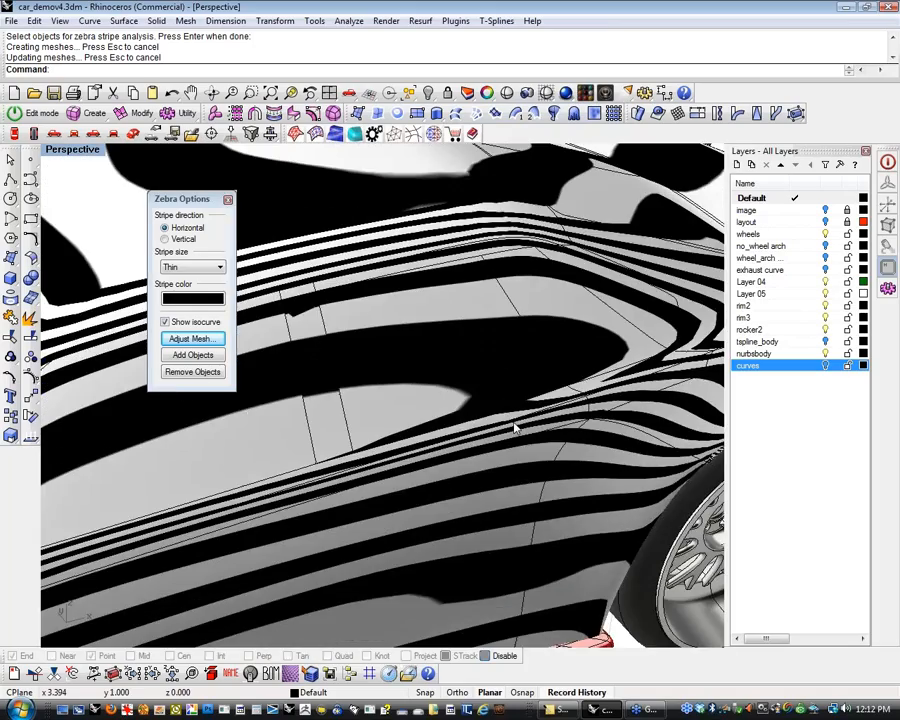
scroll(516, 426, "down", 6)
right_click_drag(488, 446, 478, 464)
scroll(478, 464, "up", 8)
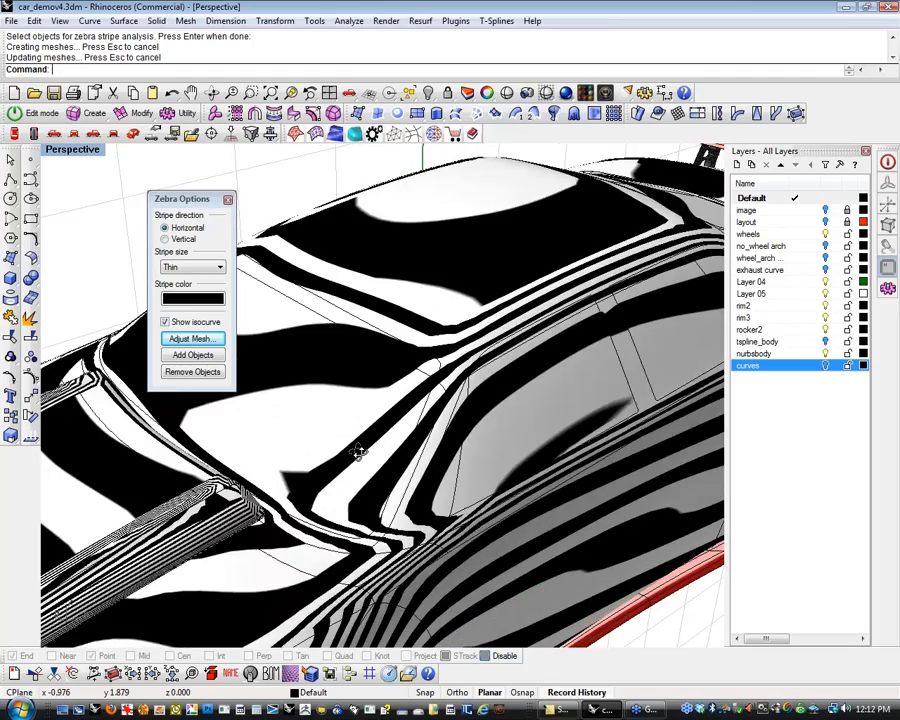
mouse_move(357, 452)
right_mouse_down()
mouse_move(355, 470)
mouse_move(356, 440)
mouse_move(362, 450)
right_mouse_up()
scroll(362, 450, "up", 2)
scroll(404, 503, "up", 2)
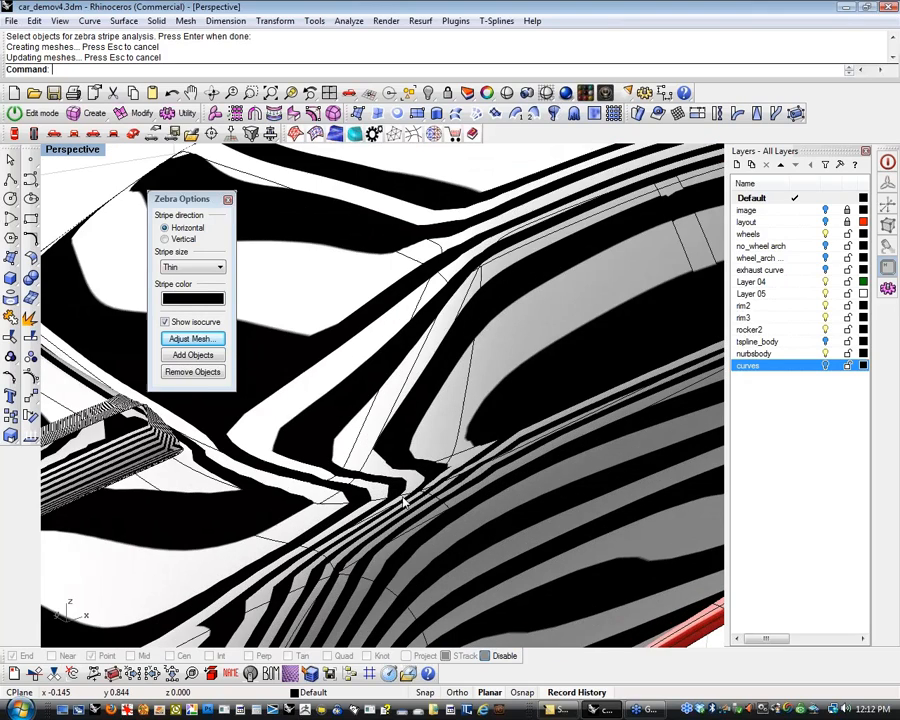
scroll(404, 503, "up", 3)
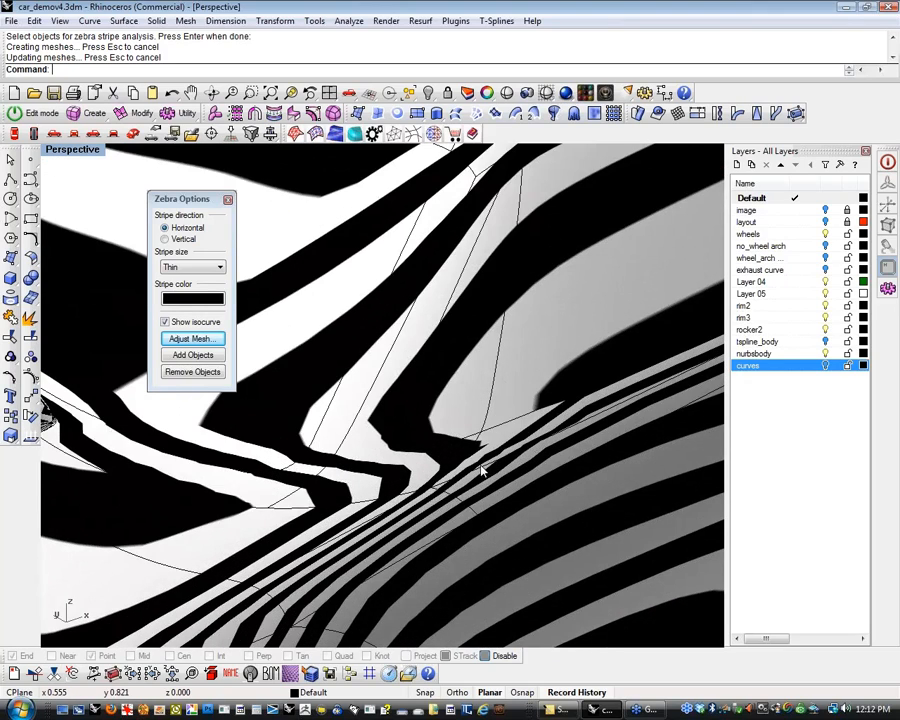
scroll(482, 468, "down", 2)
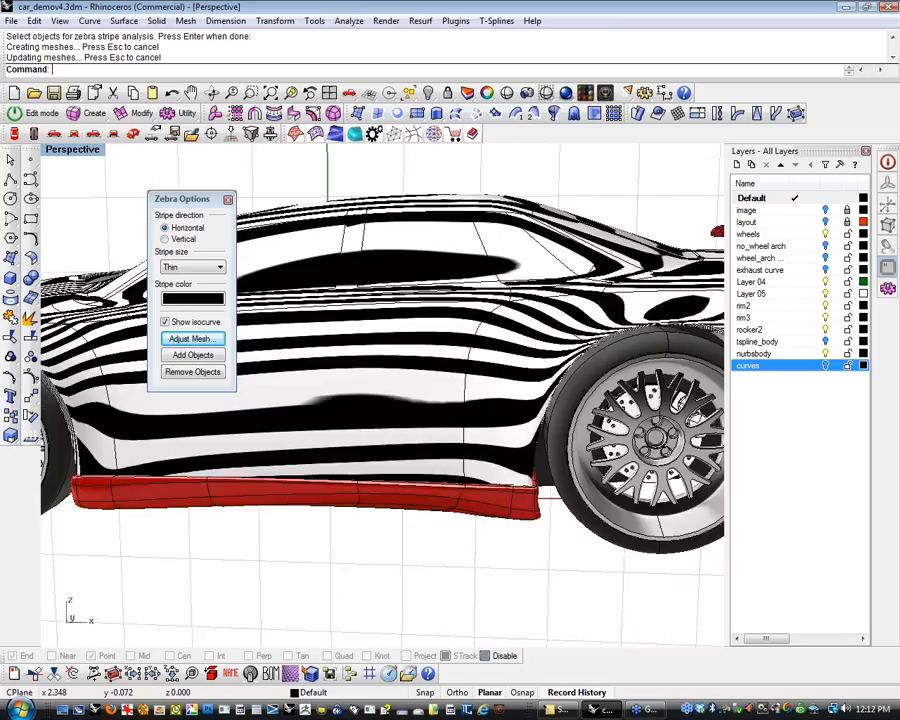
right_click_drag(492, 390, 518, 360)
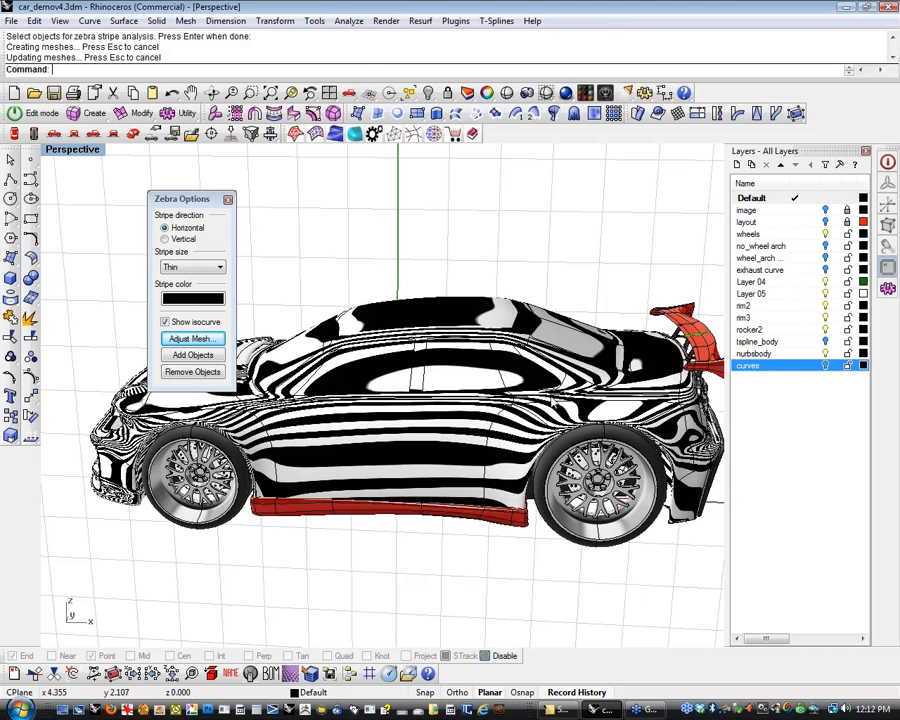
left_click(228, 199)
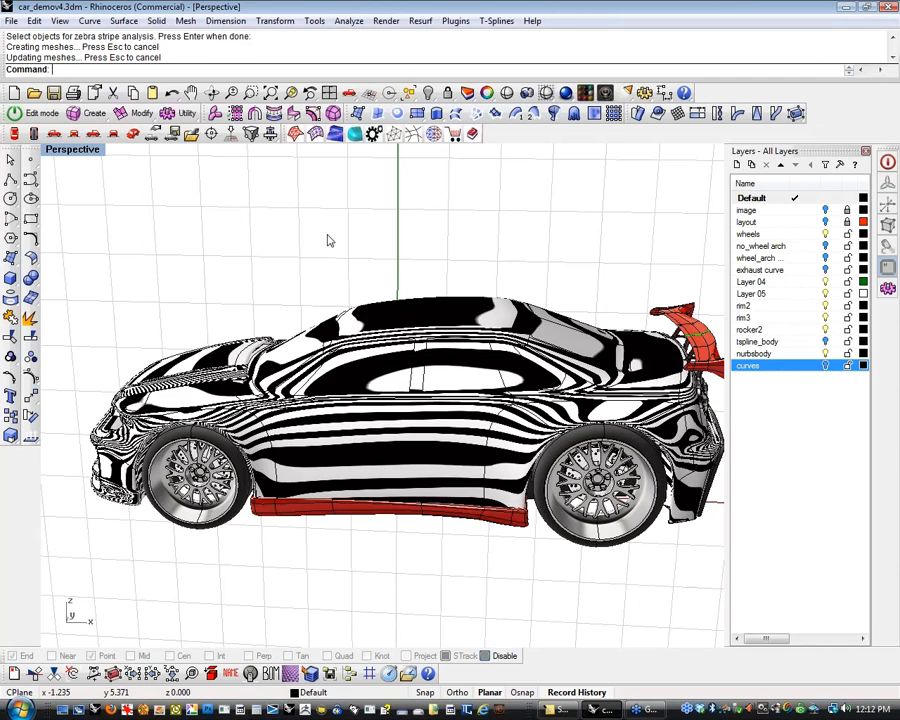
Review the red car body from the side, rear and front, including the spoiler, rear bumper and grille
right_click_drag(548, 358, 563, 438)
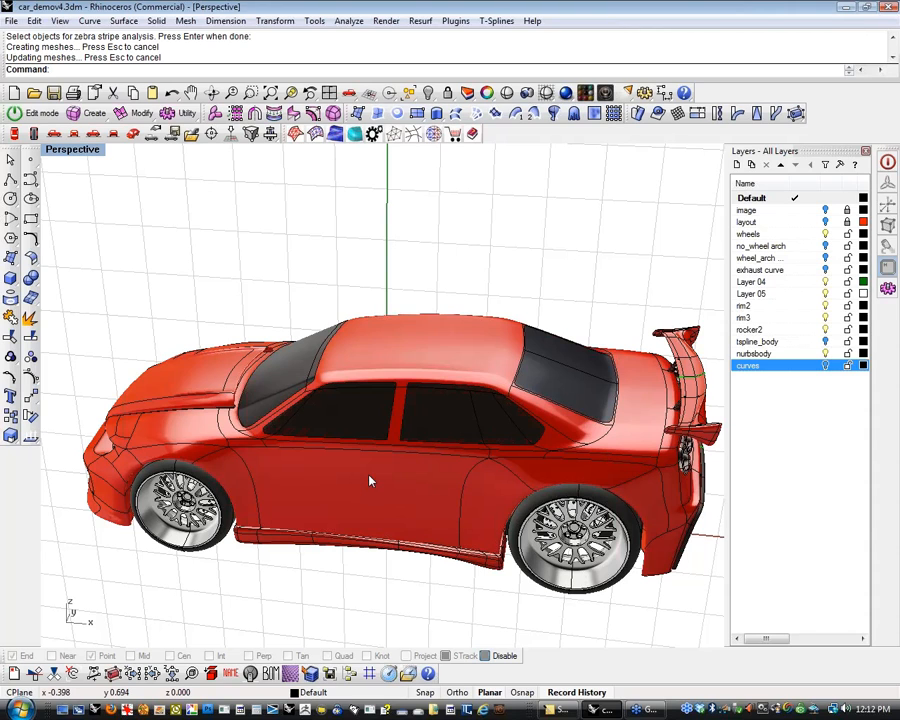
right_click_drag(364, 488, 472, 438)
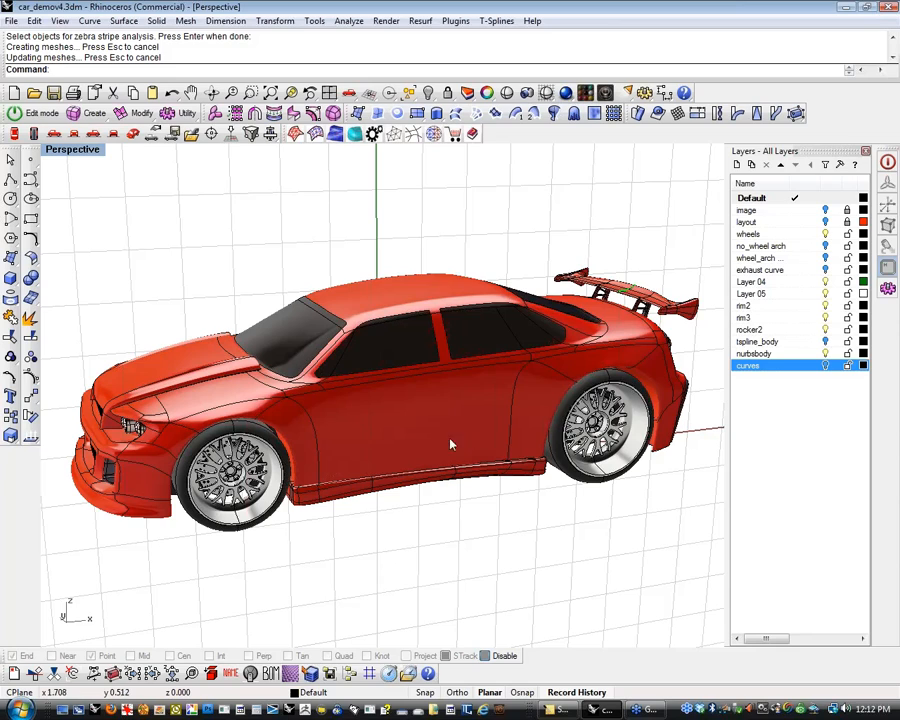
left_click(337, 436)
left_click(440, 558)
right_click_drag(593, 341, 245, 327)
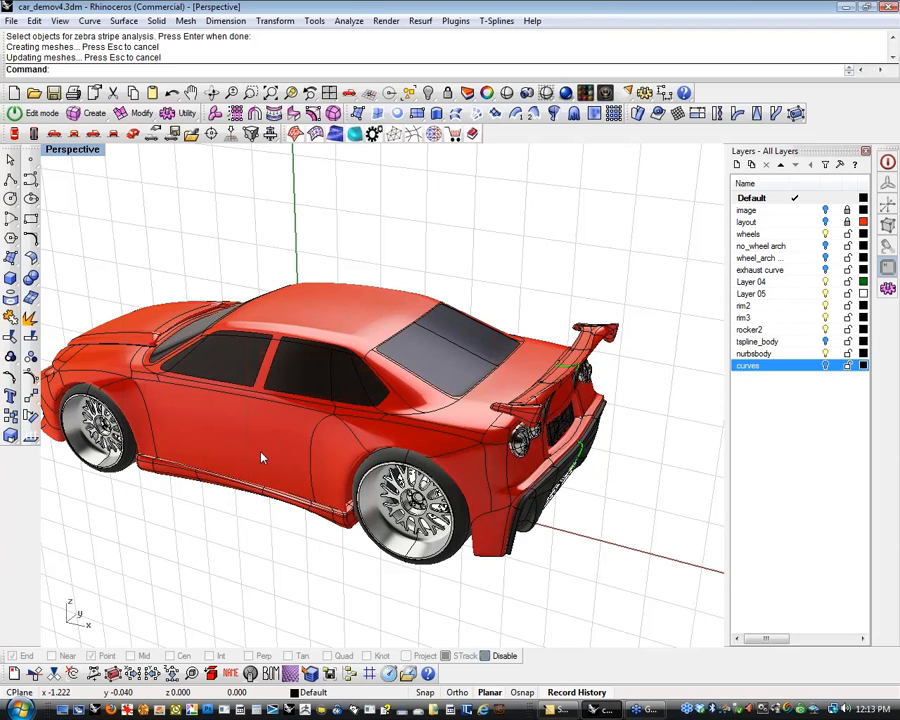
right_click_drag(237, 449, 478, 372)
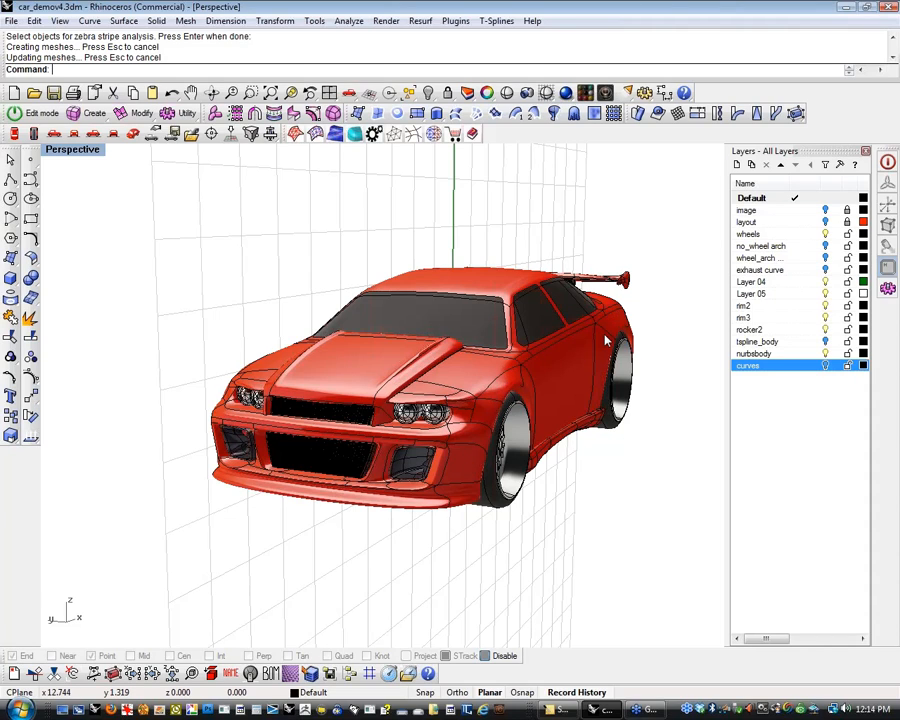
right_click_drag(568, 390, 300, 375)
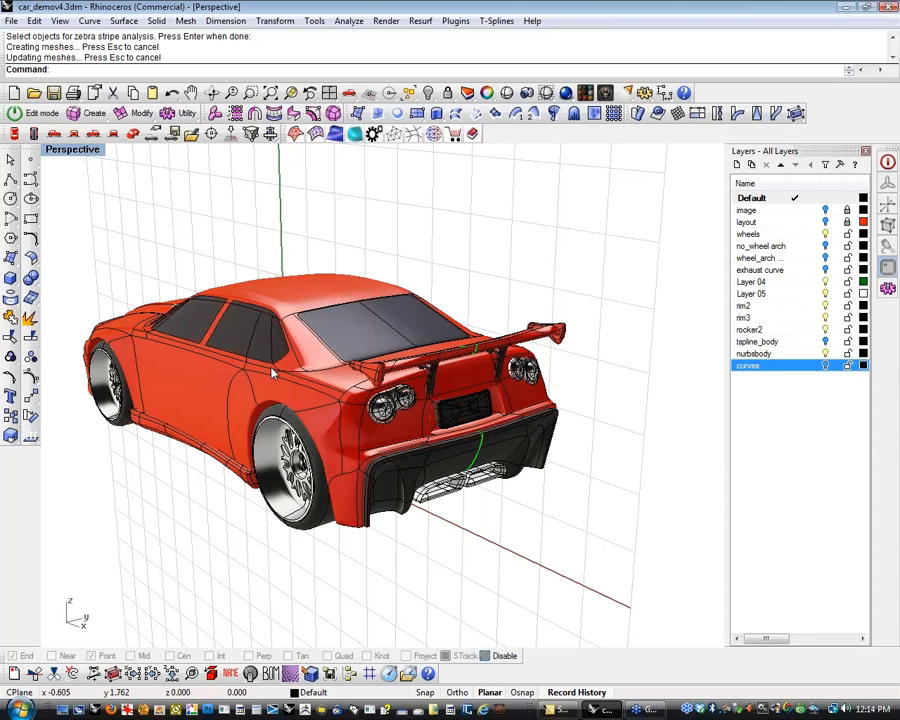
right_click_drag(262, 382, 360, 393)
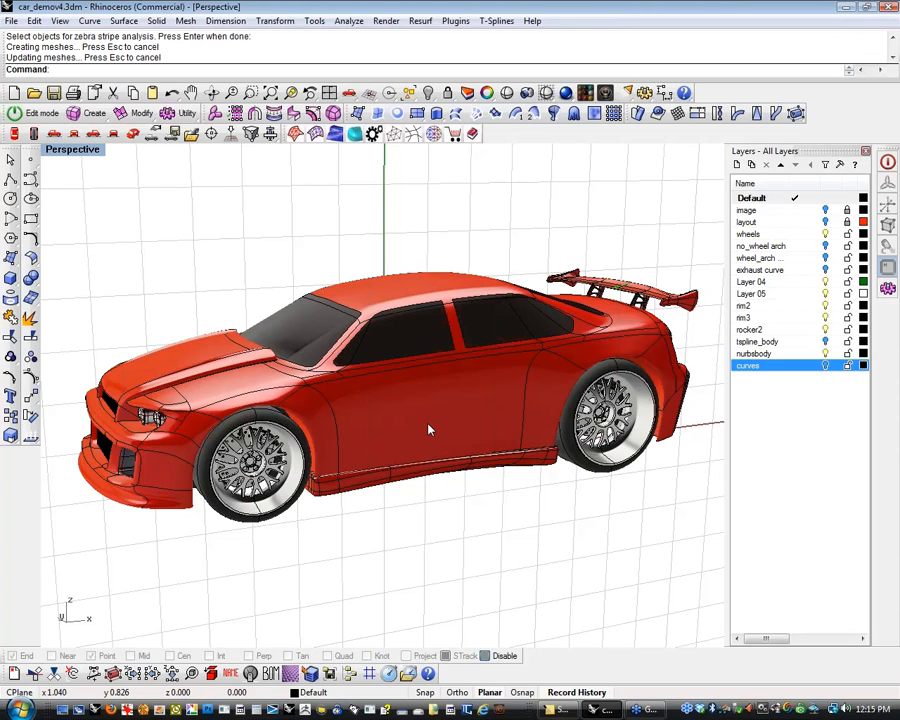
right_click_drag(423, 425, 554, 405)
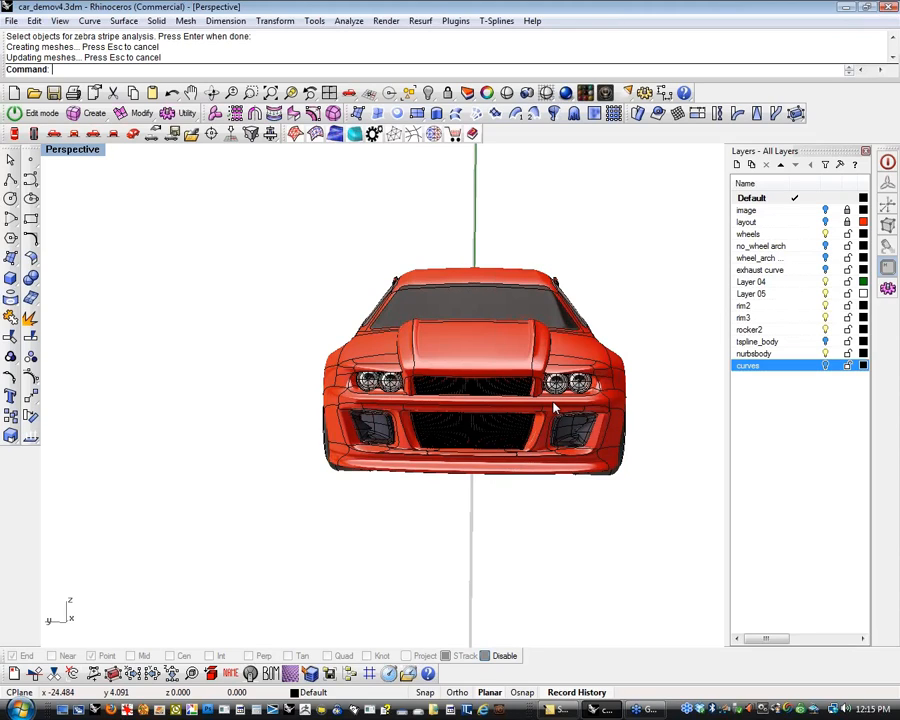
right_click_drag(555, 408, 518, 403)
right_click_drag(609, 412, 552, 413)
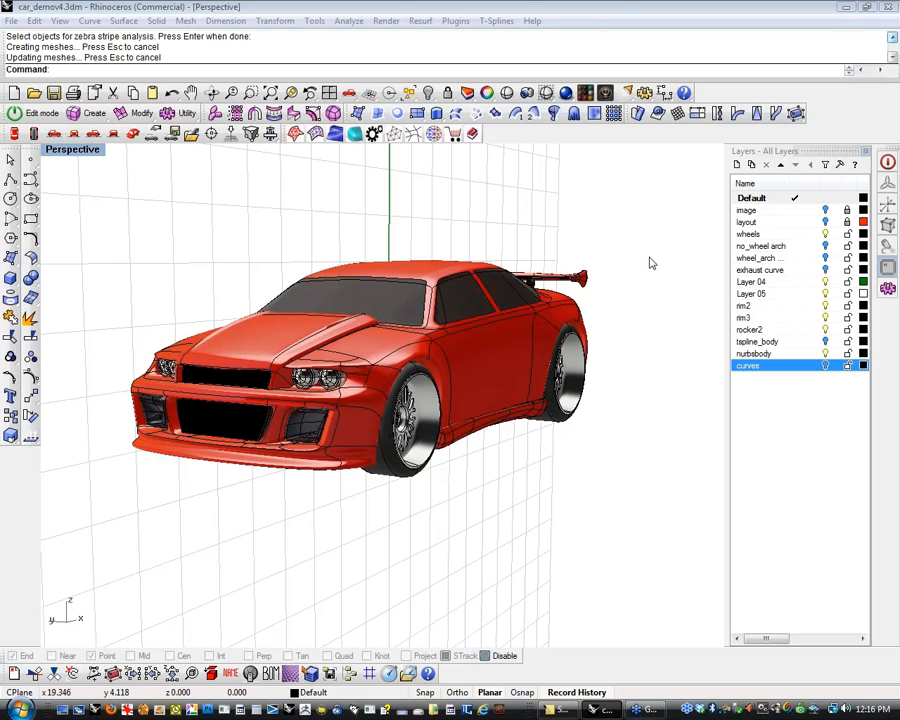
mouse_move(621, 257)
right_mouse_down()
mouse_move(330, 262)
mouse_move(621, 257)
right_mouse_up()
right_click_drag(360, 160, 455, 245, "shift")
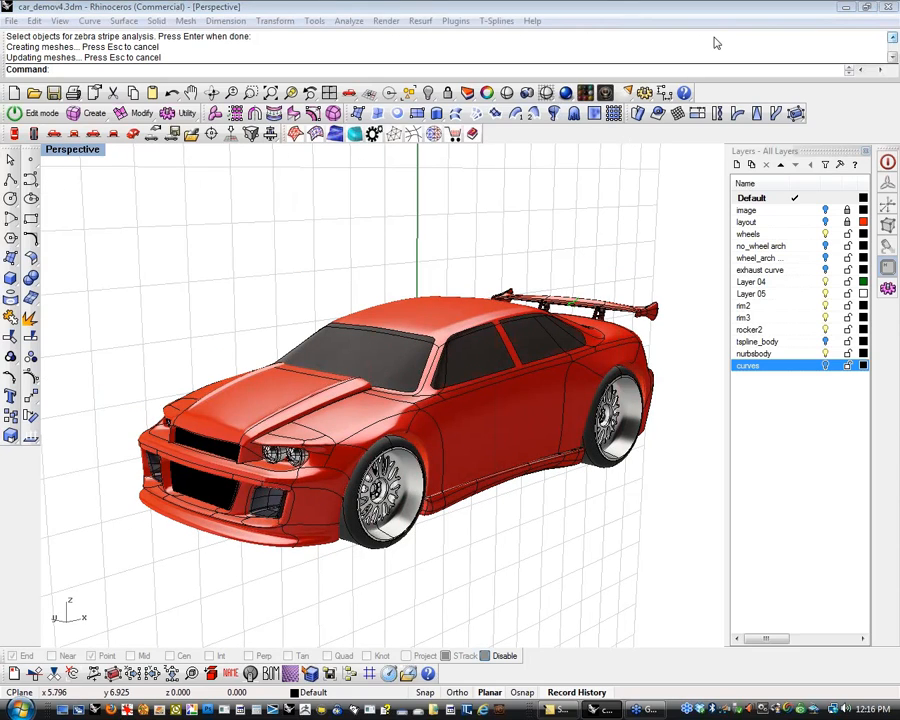
Select all the car's parts in the view and move them to the nurbsbody layer
left_click(805, 354)
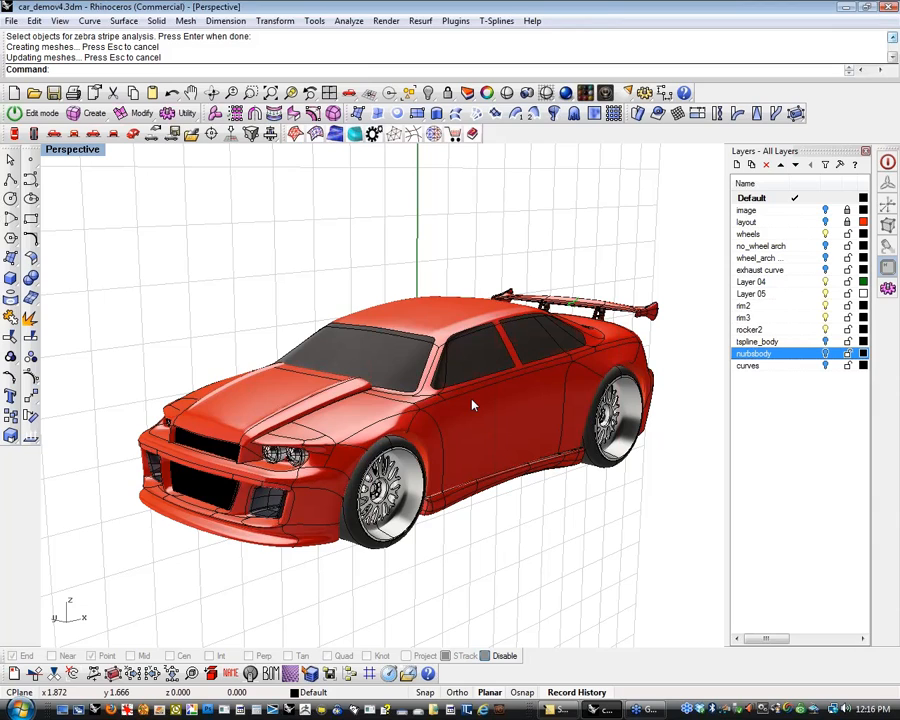
left_click_drag(110, 154, 713, 617)
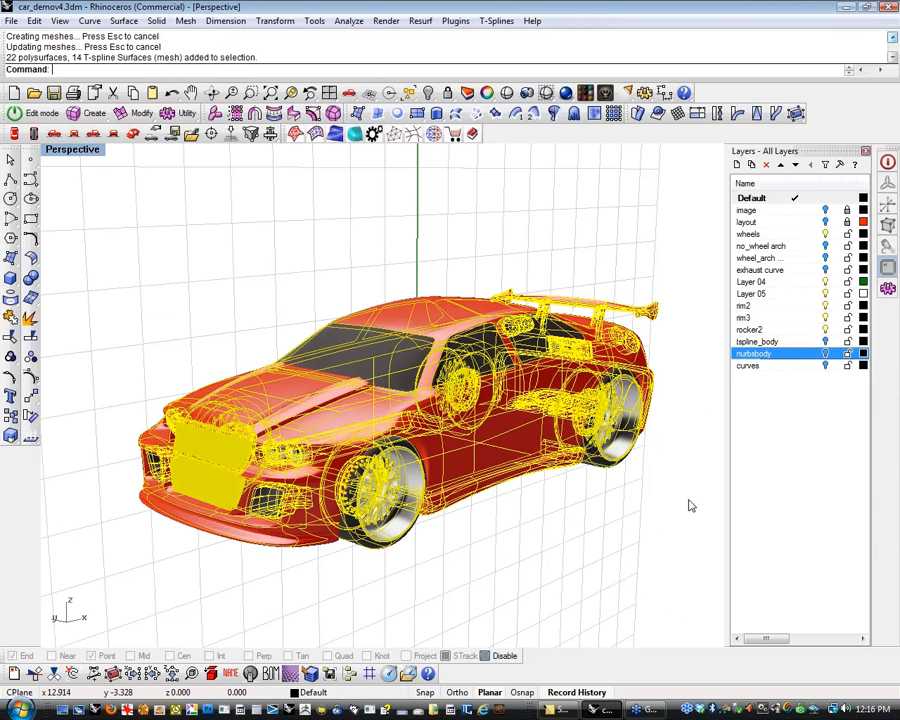
right_click(758, 356)
left_click(798, 513)
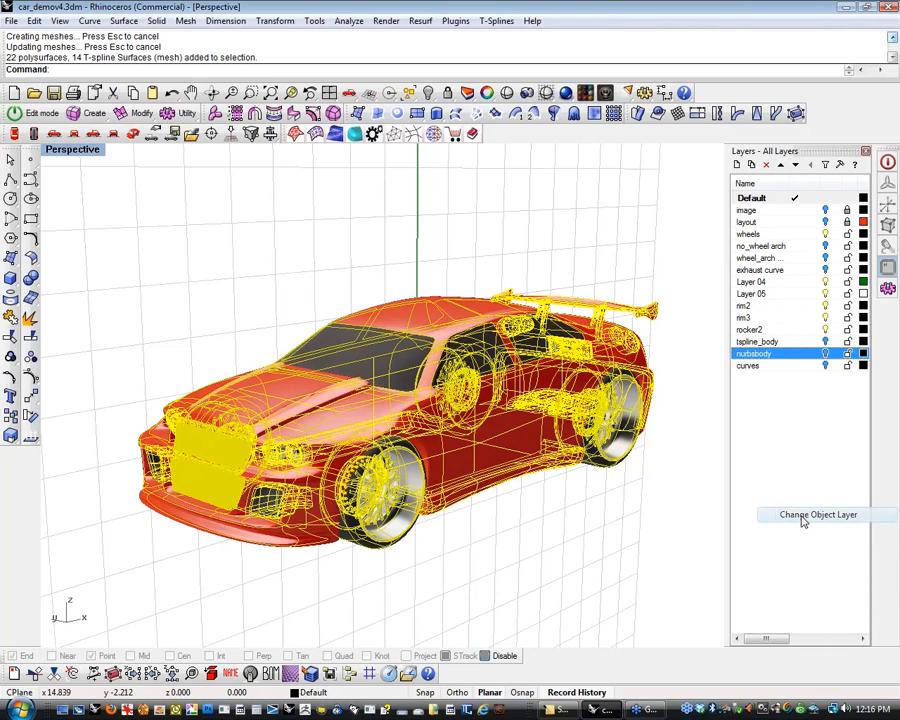
Turn on the image layer to display the car's reference sketches
scroll(446, 466, "up", 2)
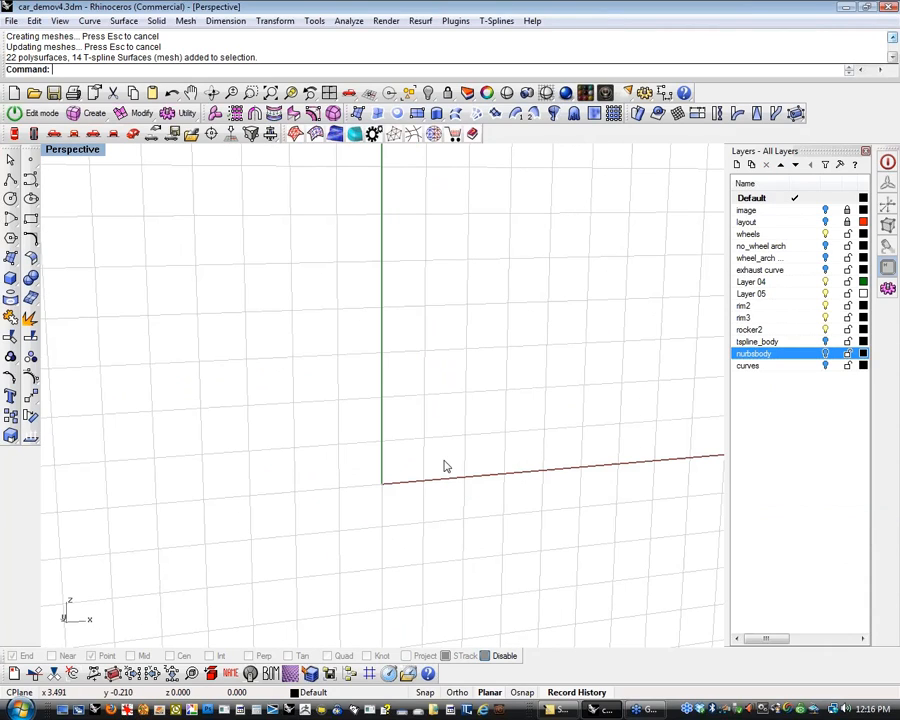
left_click(825, 211)
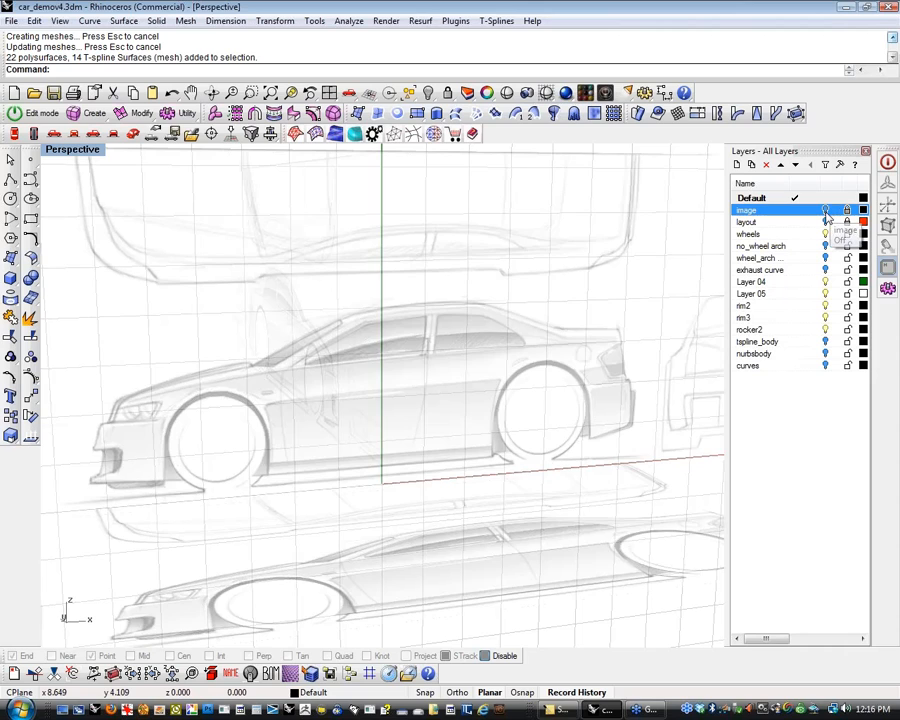
mouse_move(540, 458)
right_mouse_down()
mouse_move(597, 508)
mouse_move(474, 502)
mouse_move(560, 518)
right_mouse_up()
right_click_drag(398, 516, 405, 511)
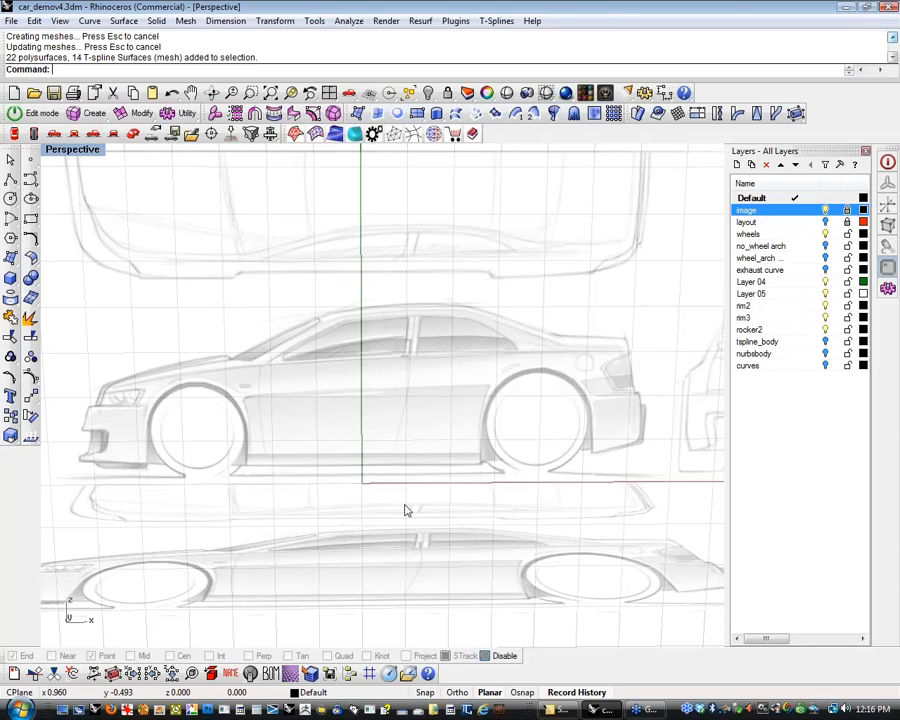
mouse_move(388, 502)
right_mouse_down()
mouse_move(410, 446)
mouse_move(458, 488)
mouse_move(476, 472)
mouse_move(453, 474)
mouse_move(502, 488)
mouse_move(583, 458)
mouse_move(376, 440)
mouse_move(321, 444)
mouse_move(280, 477)
mouse_move(378, 450)
mouse_move(400, 434)
right_mouse_up()
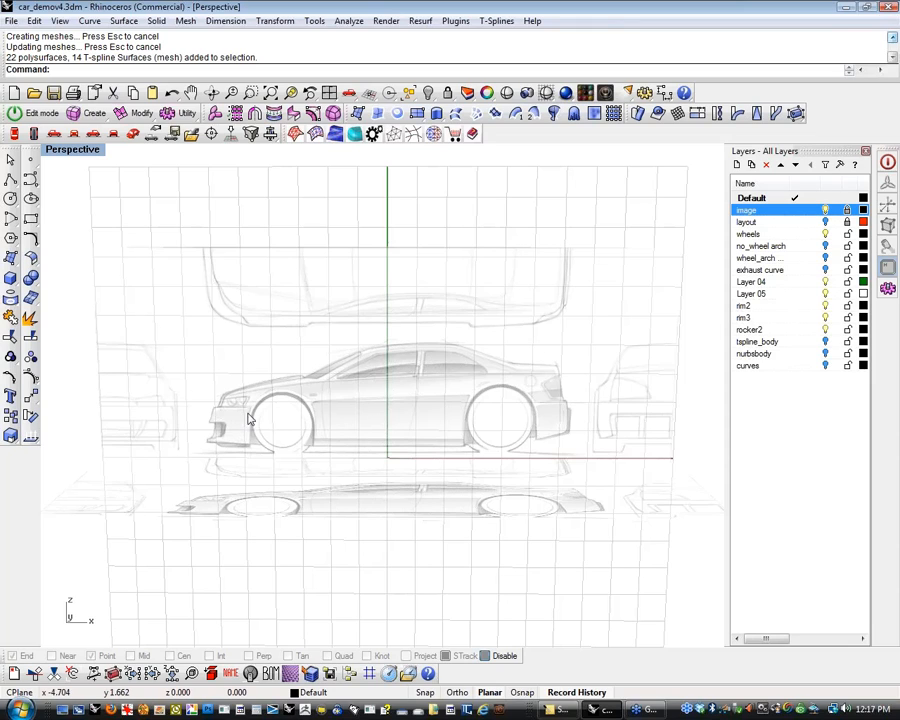
Examine the side, front, rear and top reference sketches of the car from several angles and distances
scroll(121, 412, "up", 8)
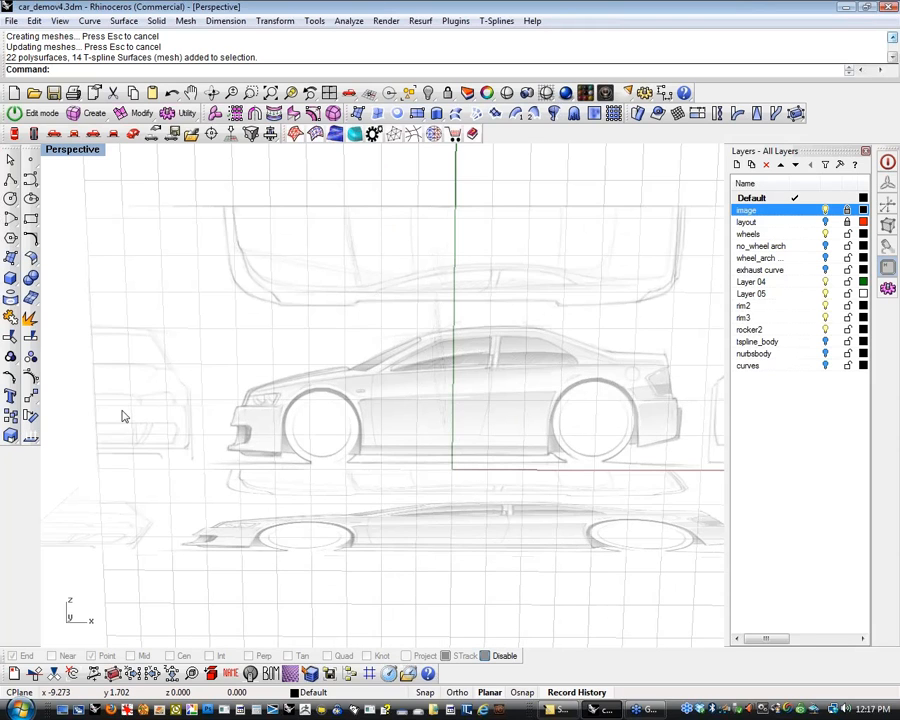
right_click_drag(143, 421, 179, 448)
scroll(179, 450, "down", 5)
right_click_drag(585, 440, 458, 410)
scroll(458, 410, "down", 4)
right_click_drag(530, 465, 507, 485)
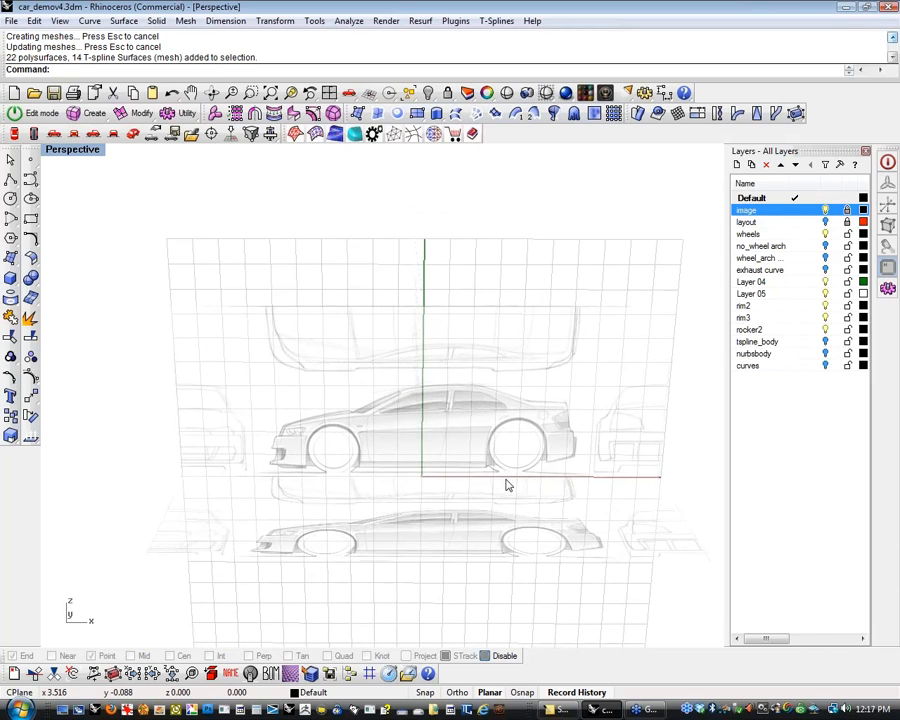
scroll(474, 437, "up", 2)
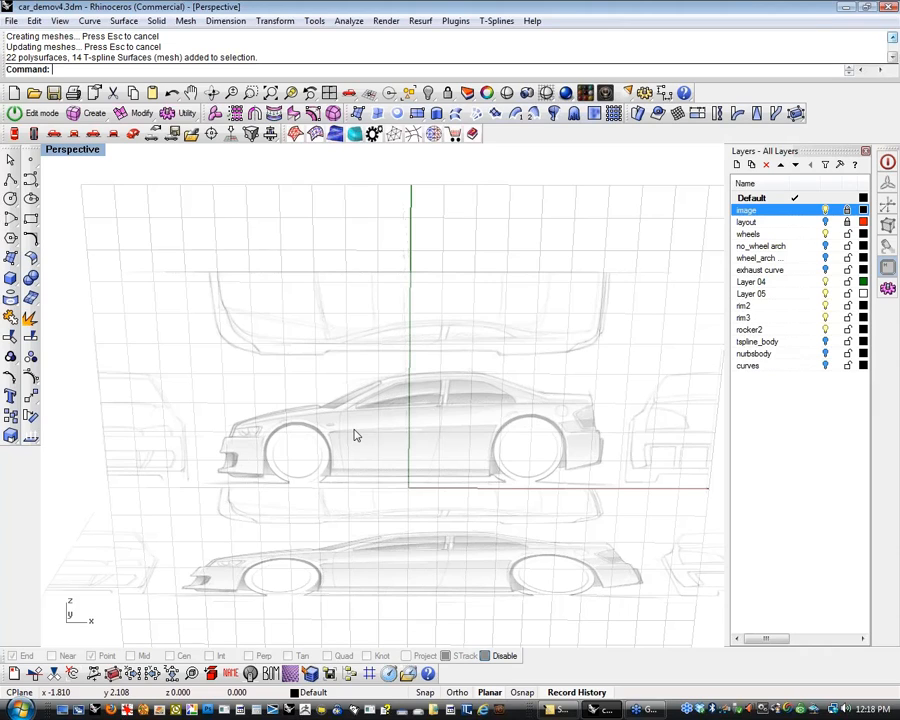
right_click_drag(350, 465, 370, 468)
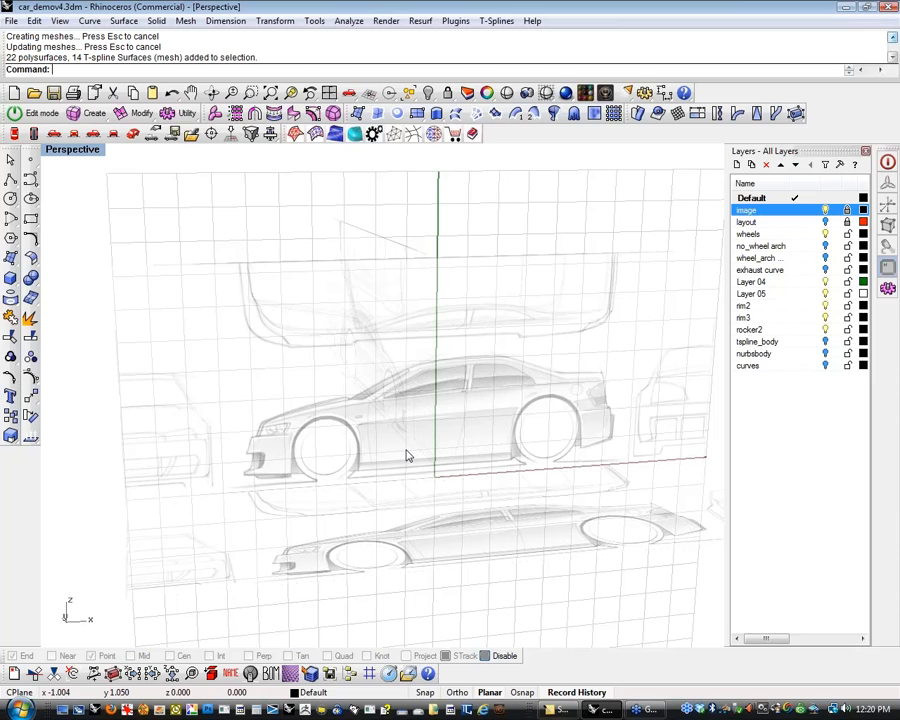
right_click_drag(388, 464, 397, 464)
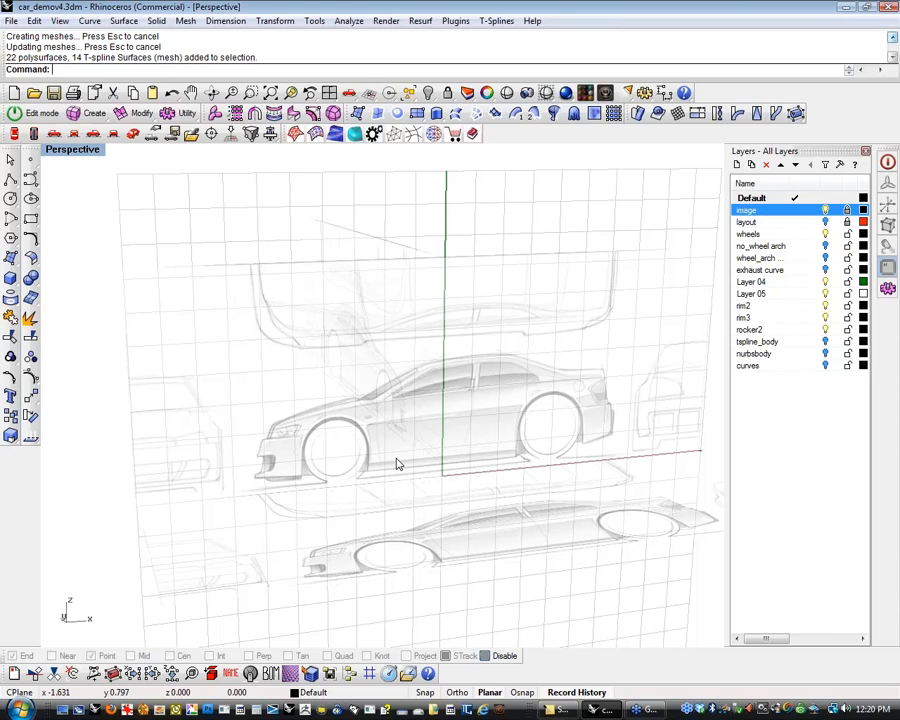
scroll(484, 467, "up", 2)
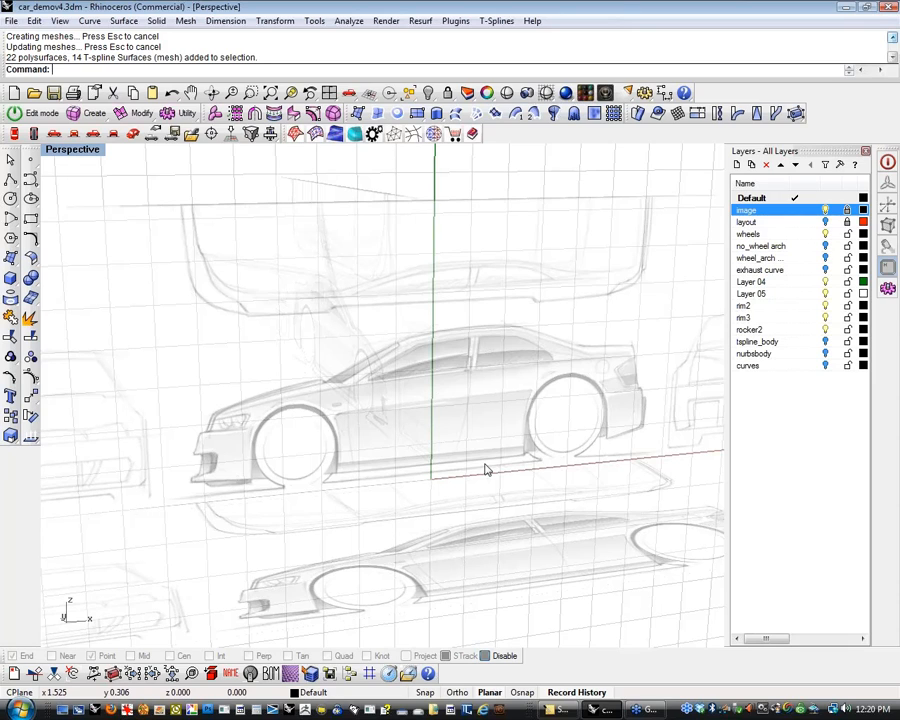
scroll(675, 119, "down", 2)
right_click(675, 119, "shift")
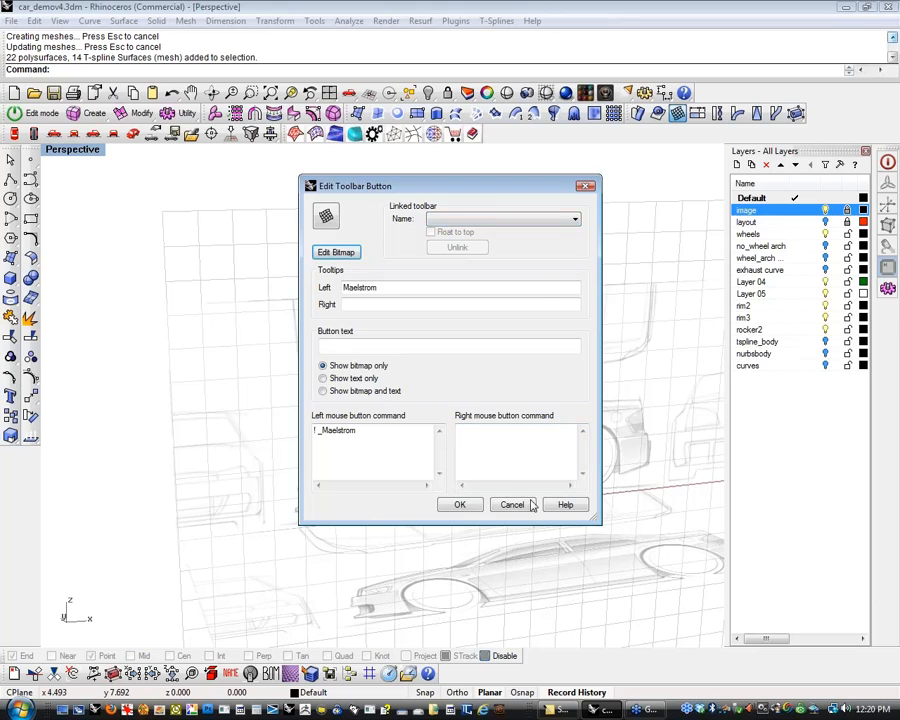
left_click(511, 503)
mouse_move(528, 507)
right_mouse_down()
mouse_move(516, 474)
mouse_move(478, 468)
right_mouse_up()
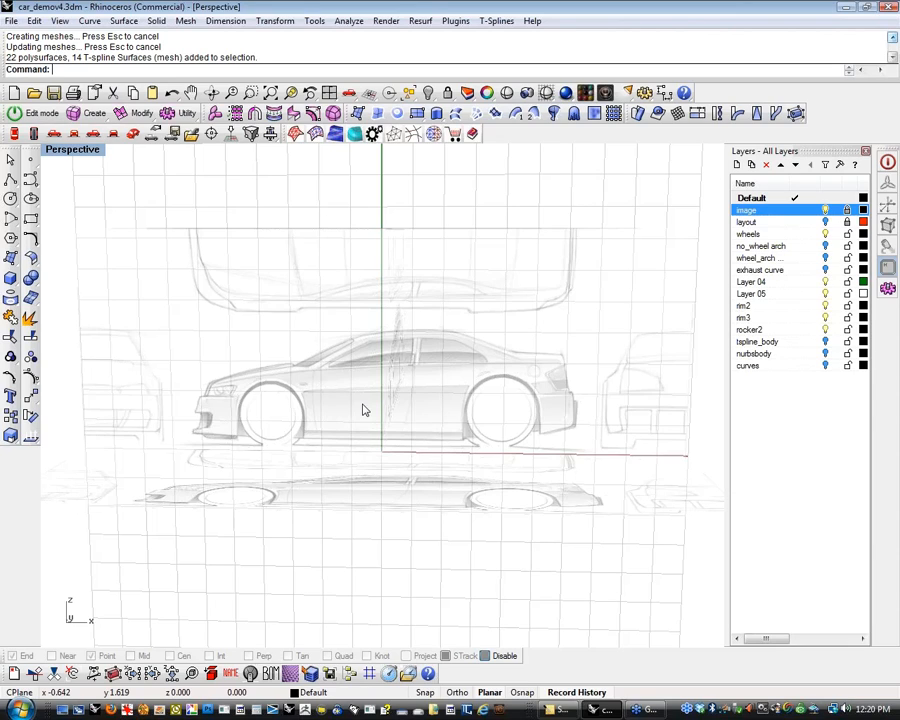
right_click_drag(366, 408, 426, 422)
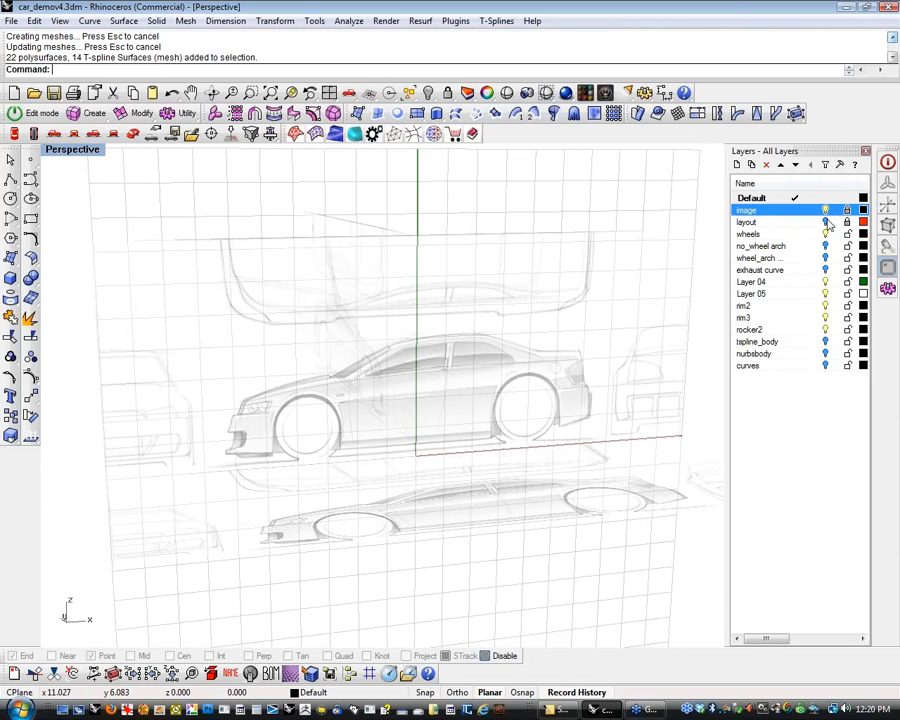
Turn on the layout layer to overlay its red curves on the side sketch and view them from the side
left_click(824, 222)
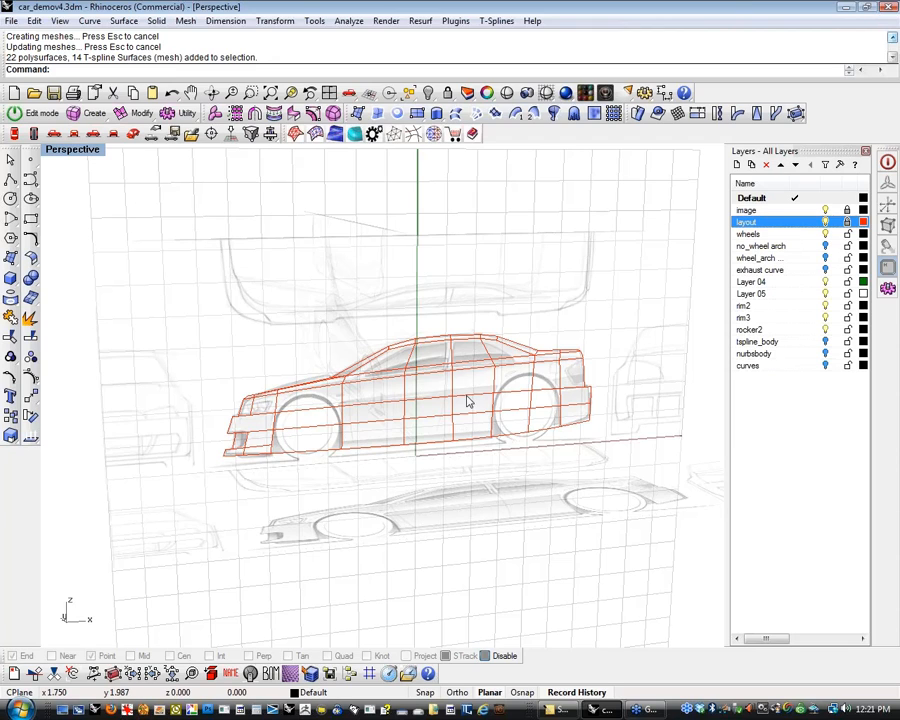
right_click_drag(436, 402, 440, 452)
scroll(440, 452, "up", 5)
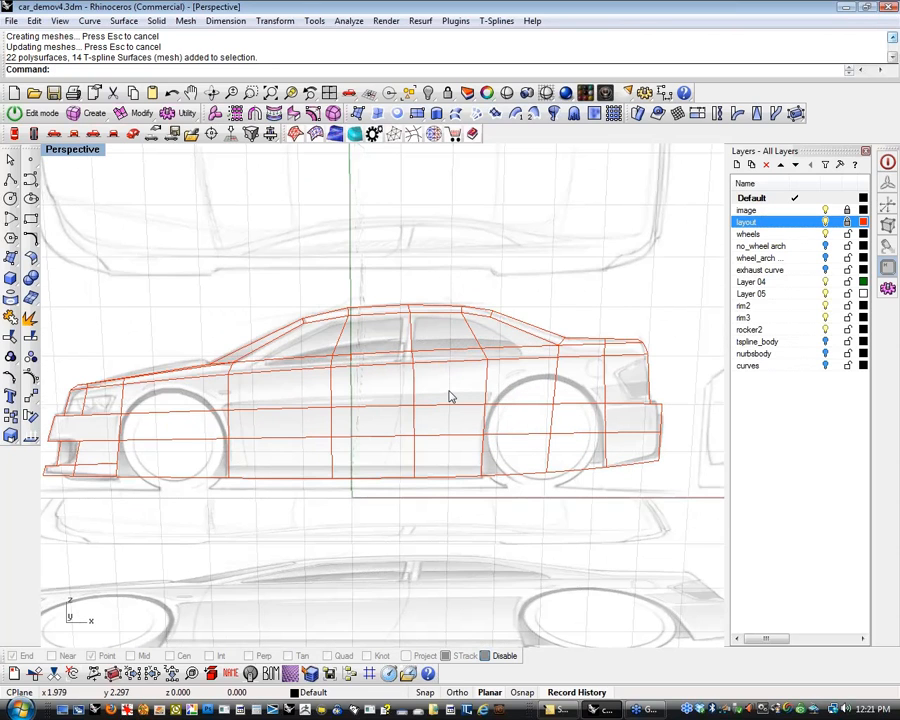
right_click_drag(450, 398, 490, 390, "shift")
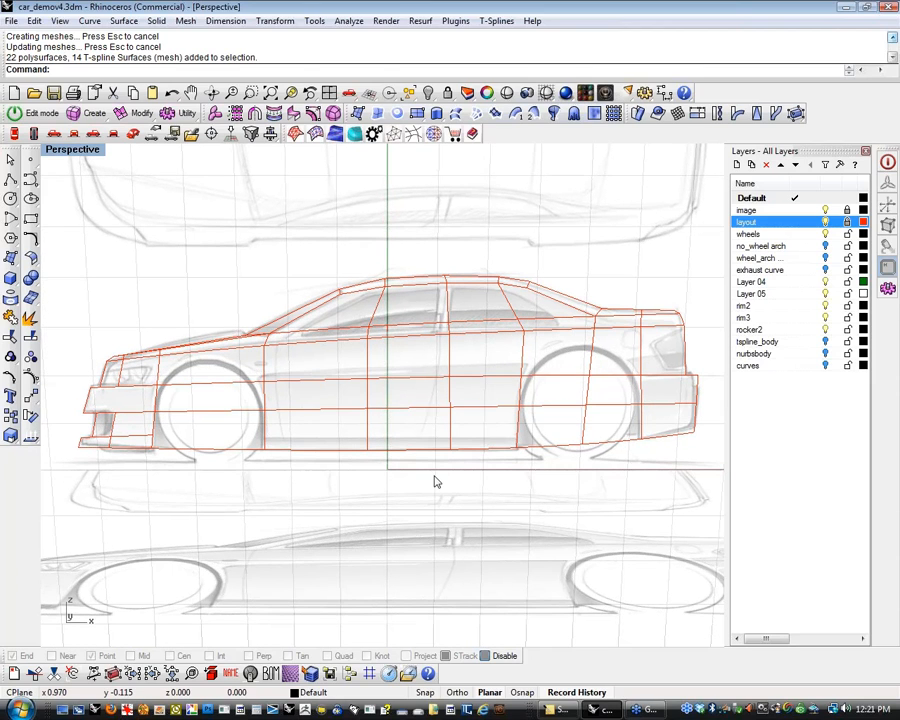
scroll(434, 482, "down", 2)
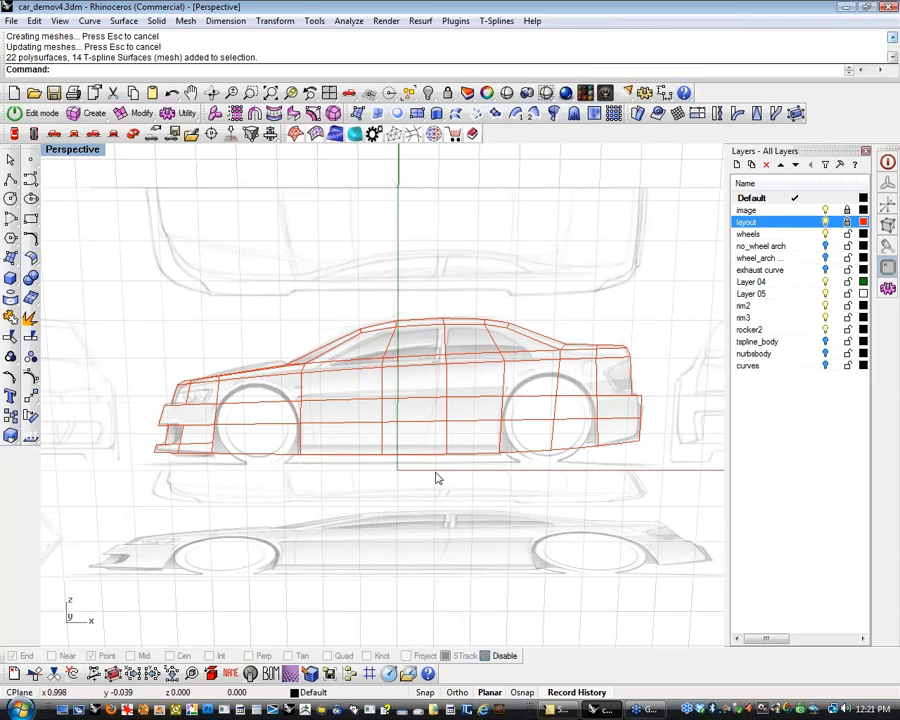
scroll(430, 460, "down", 1)
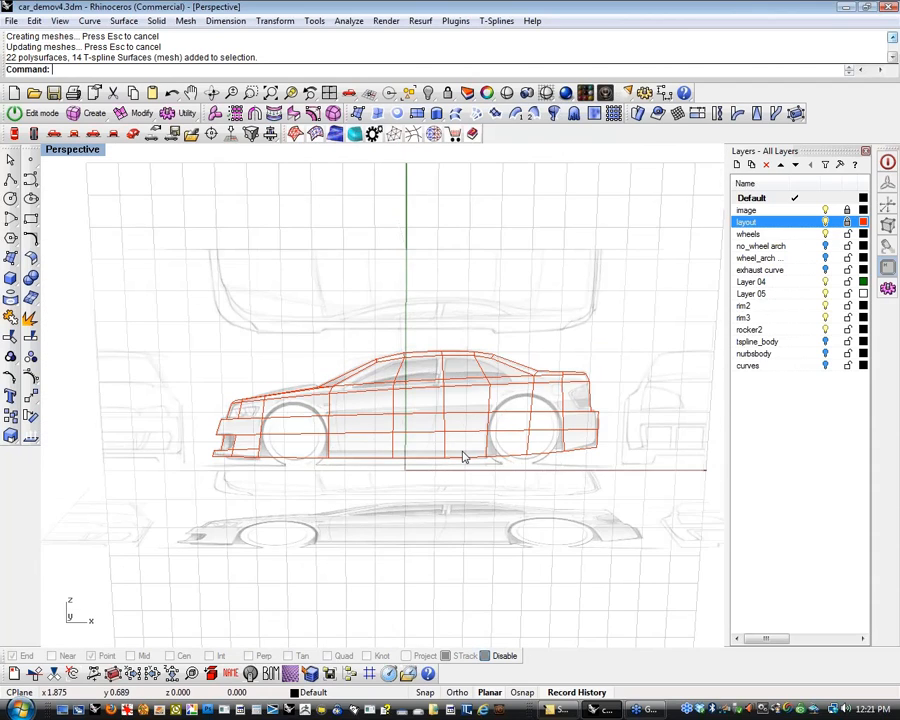
scroll(463, 457, "up", 1)
scroll(463, 457, "up", 1)
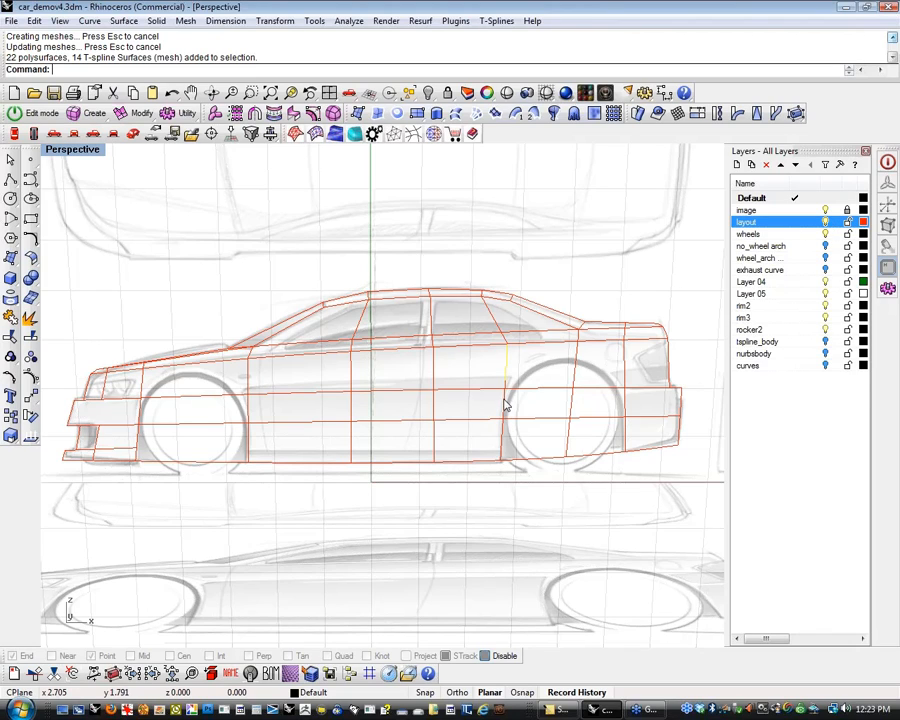
Try moving the vertical layout curves around the rear wheel, undo the moves and lock the layout layer
left_click_drag(501, 402, 598, 412)
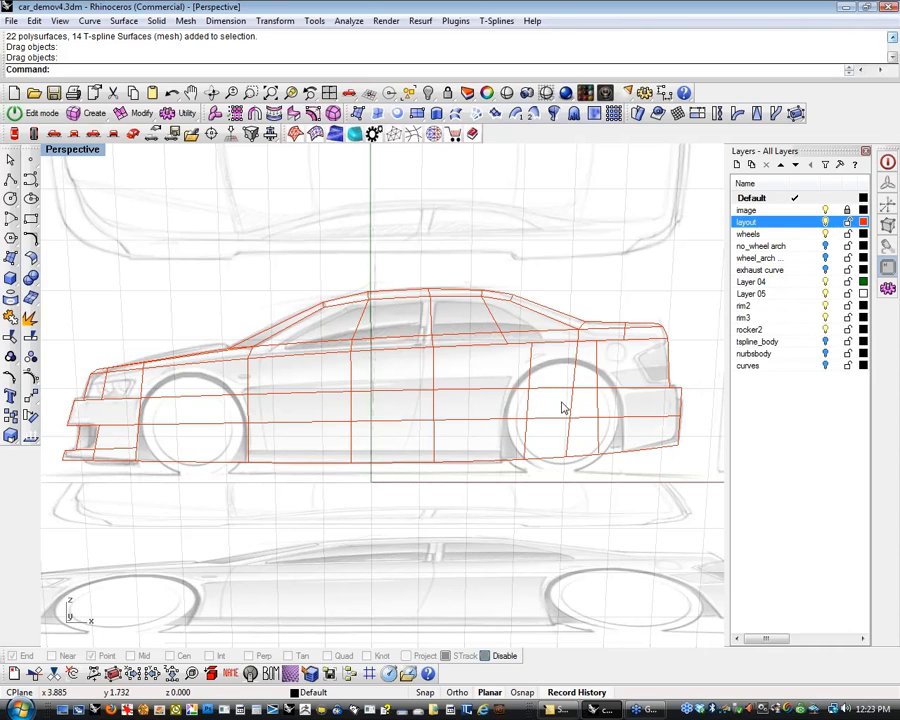
key("ctrl+z")
key("ctrl+z")
key("Escape")
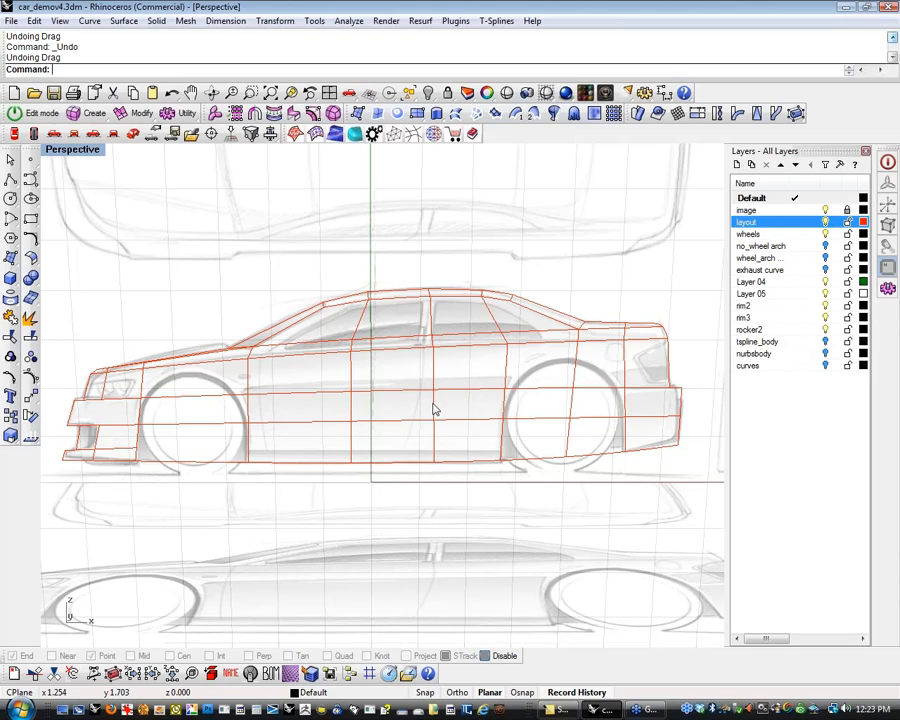
left_click(847, 222)
Append a four-sided T-Splines face on the upper front bumper, using the layout line intersections ahead of the front wheel as corners
right_click_drag(408, 427, 413, 402, "shift")
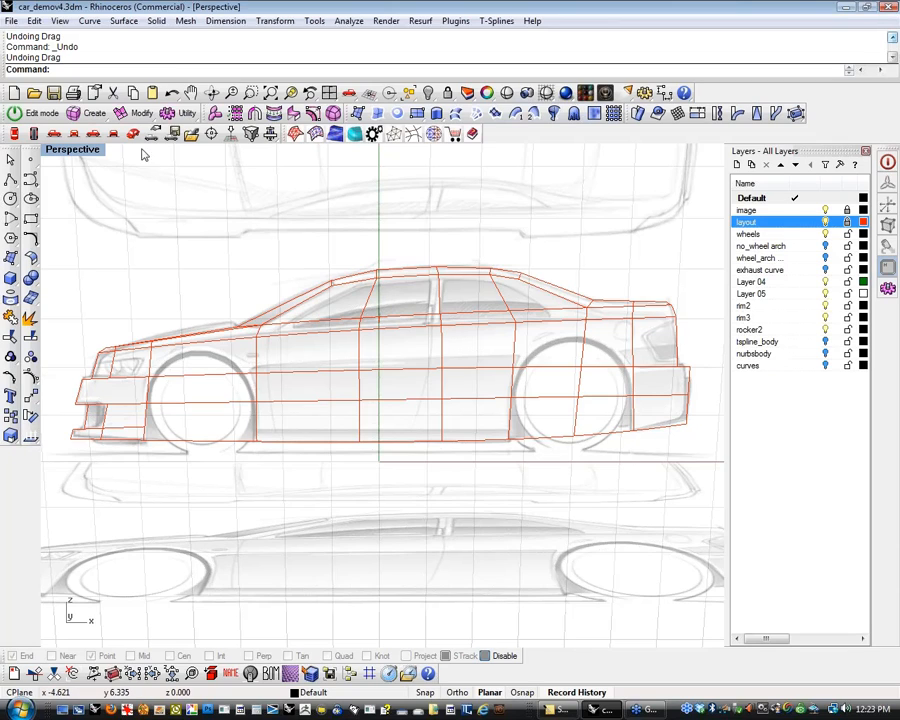
left_click(141, 114)
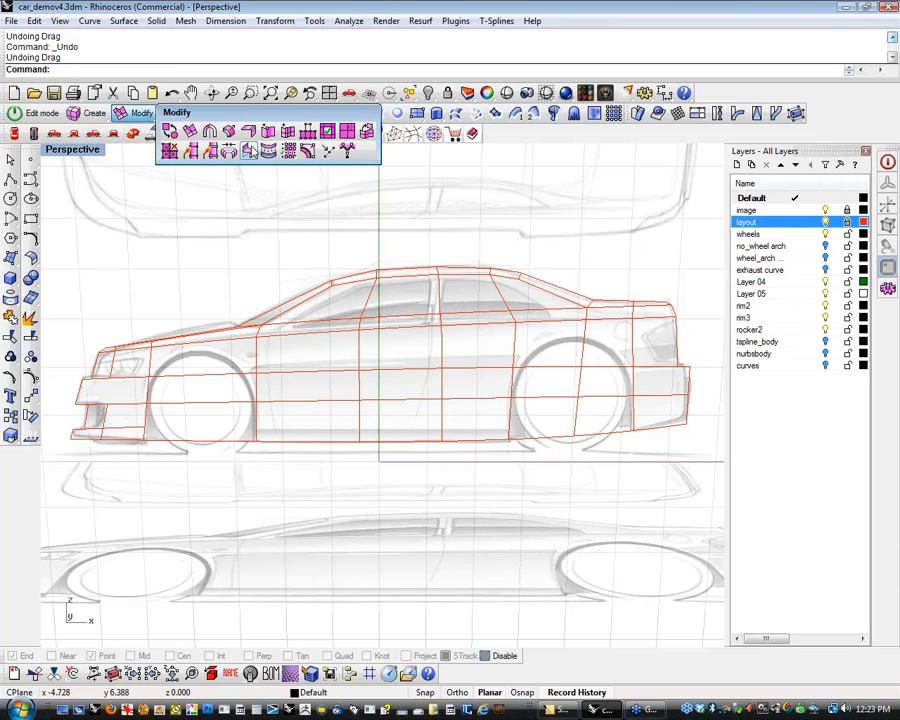
left_click(307, 132)
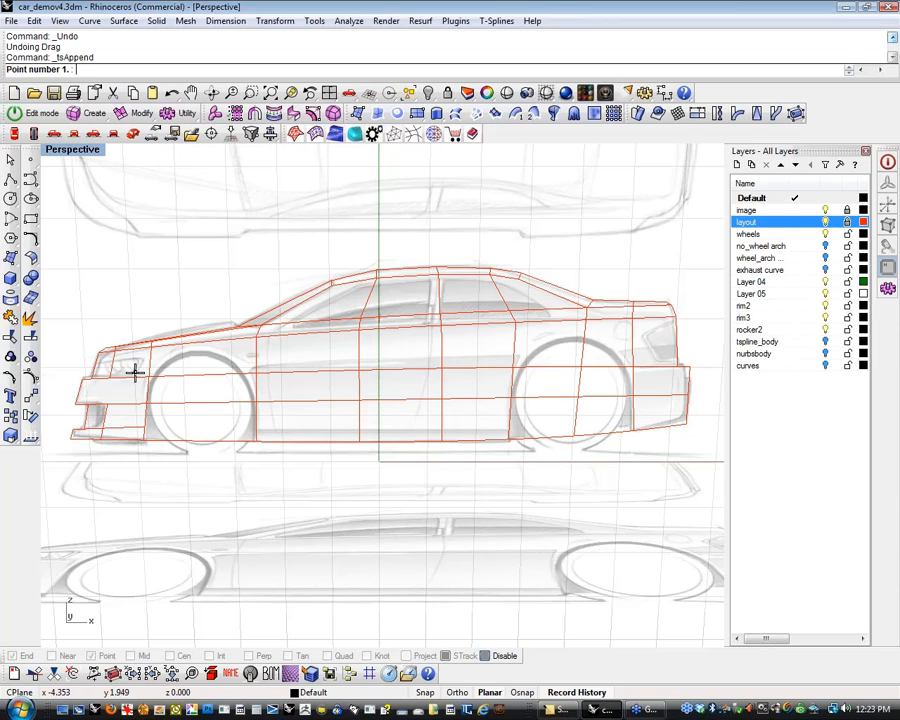
scroll(58, 402, "up", 2)
scroll(58, 402, "up", 2)
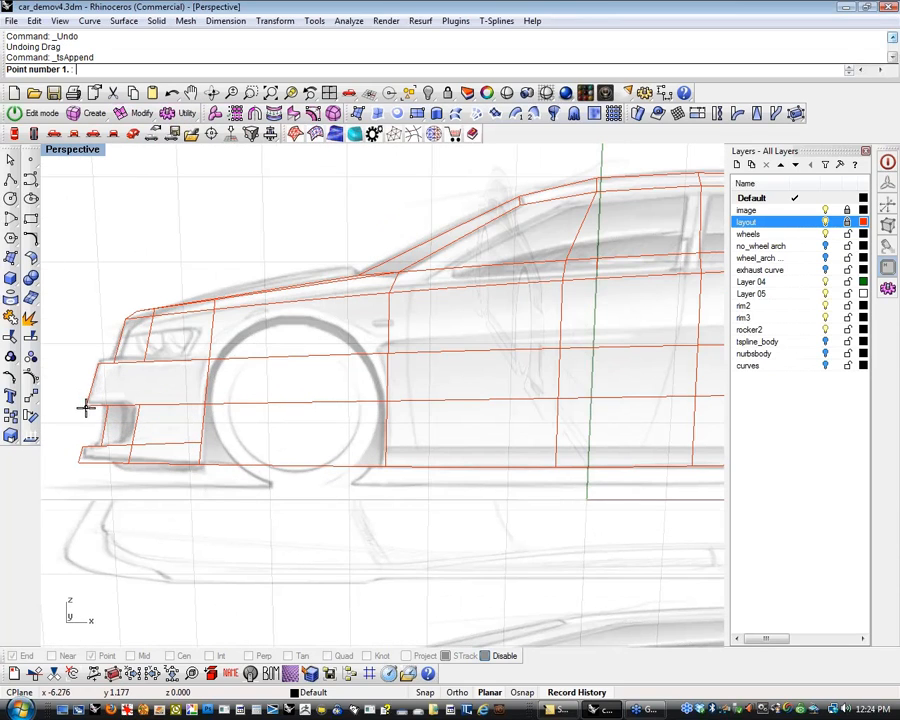
left_click(86, 404)
left_click(98, 361)
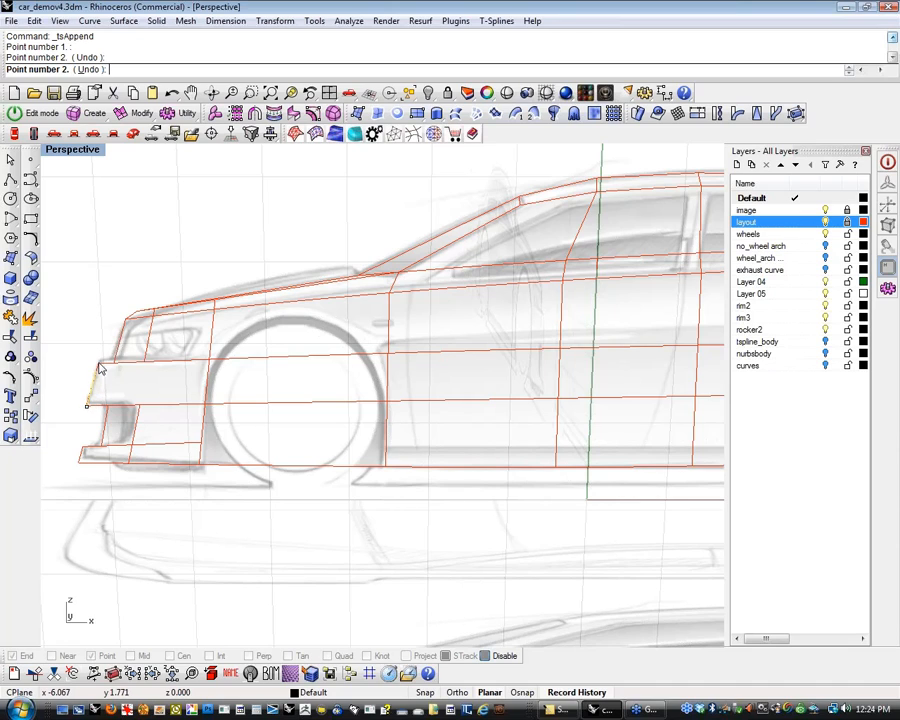
left_click(210, 359)
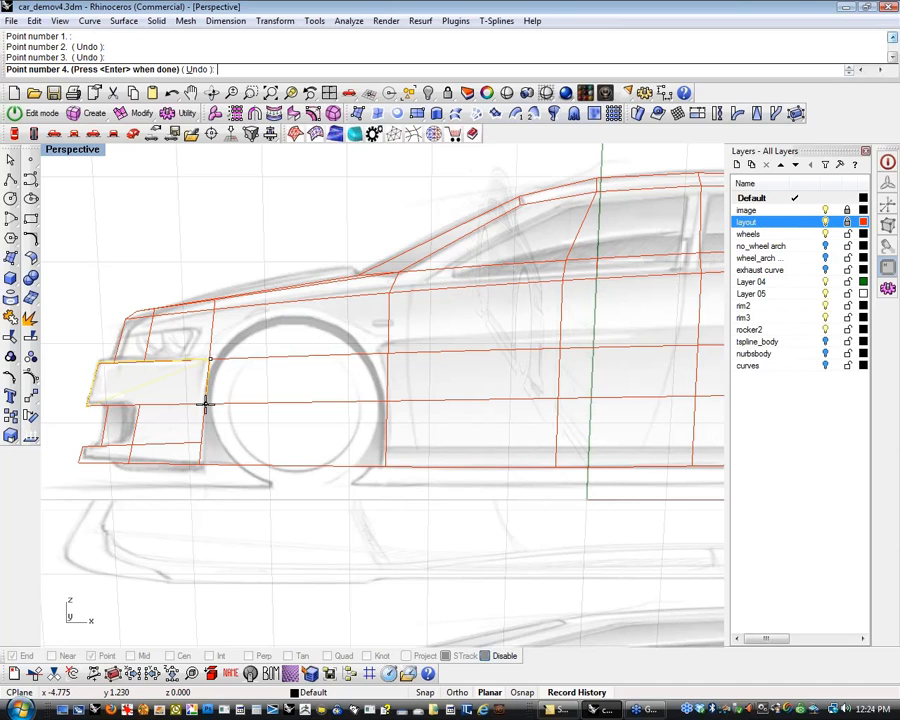
left_click(205, 403)
key("Return")
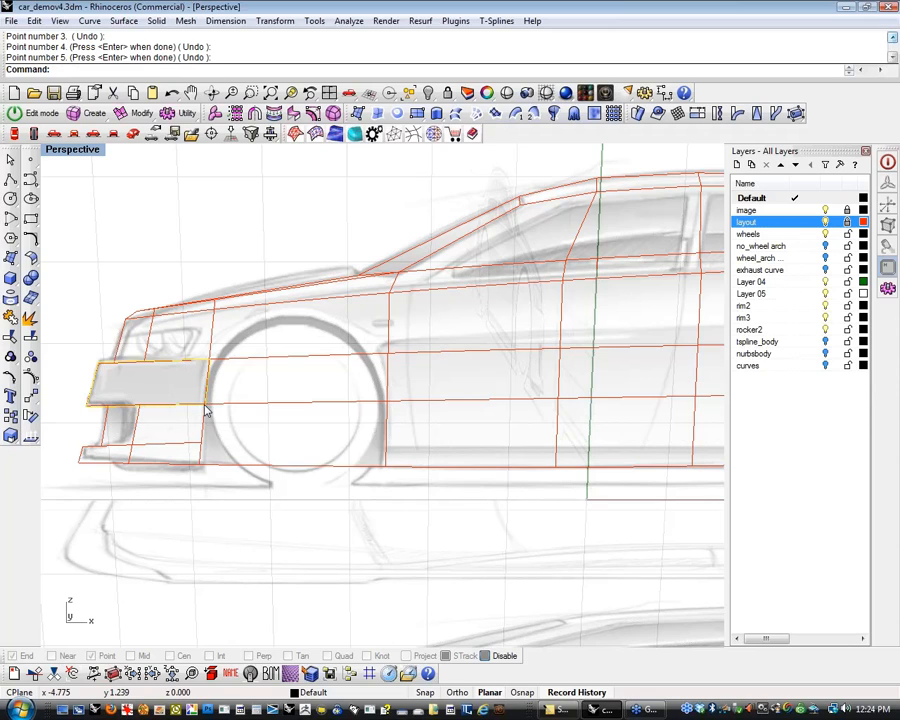
Turn on T-Splines edit mode for the bumper face and set its selection mode to Edges
scroll(176, 386, "down", 3)
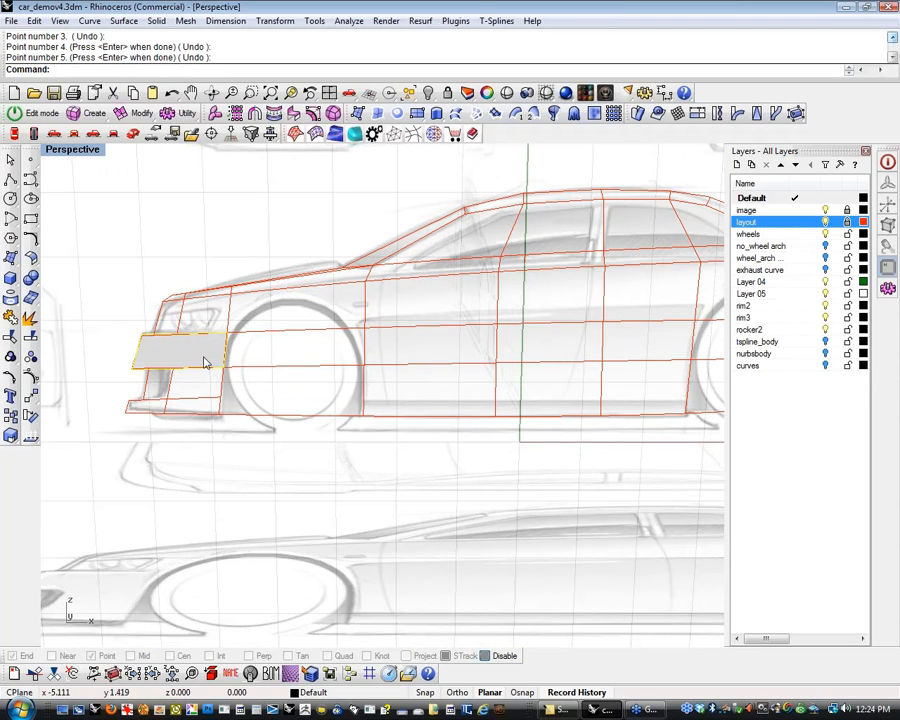
key("s")
type("S")
mouse_move(327, 407)
right_mouse_down("shift")
mouse_move(305, 408)
mouse_move(319, 393)
right_mouse_up("shift")
type("s")
left_click(671, 161)
left_click(671, 161)
left_click(671, 161)
left_click(671, 161)
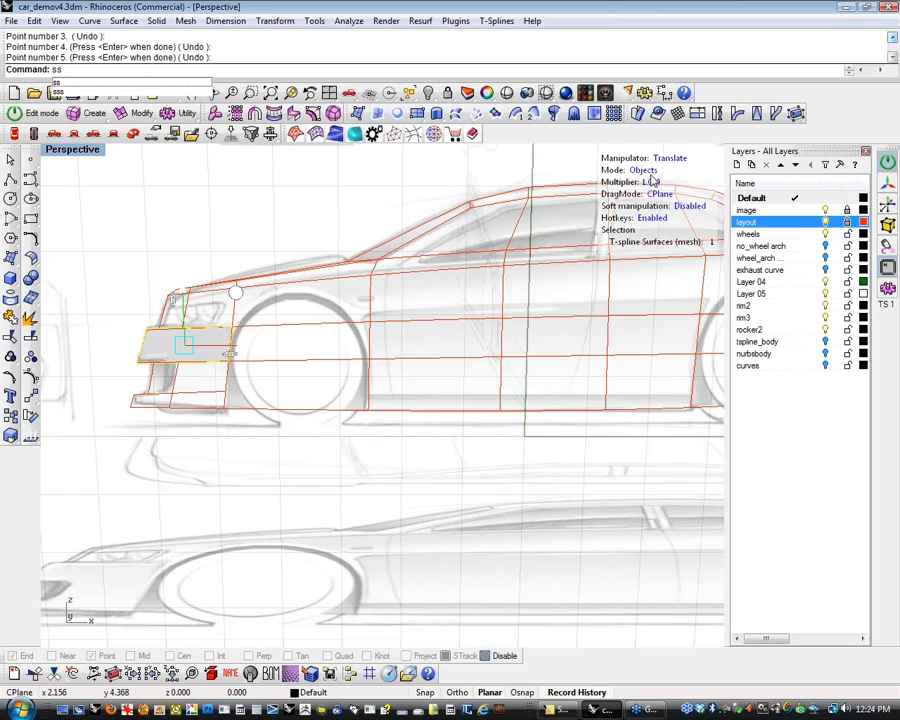
left_click(650, 173)
left_click(650, 173)
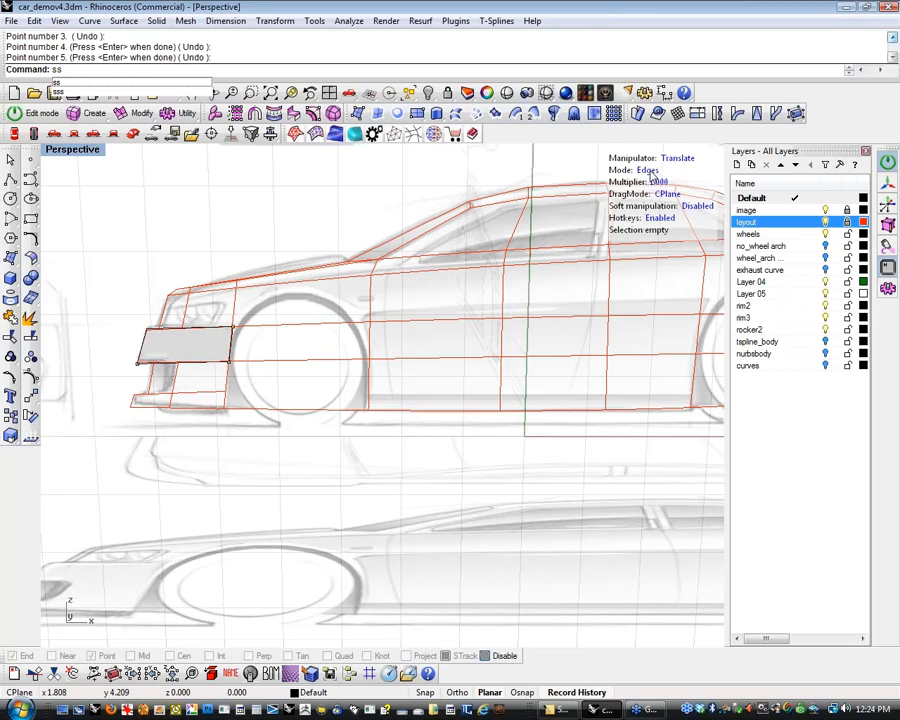
Extrude the bumper face's rear edge across the front wheel to the vertical layout line behind it
left_click(232, 355)
key("Escape")
left_click_drag(310, 350, 428, 354)
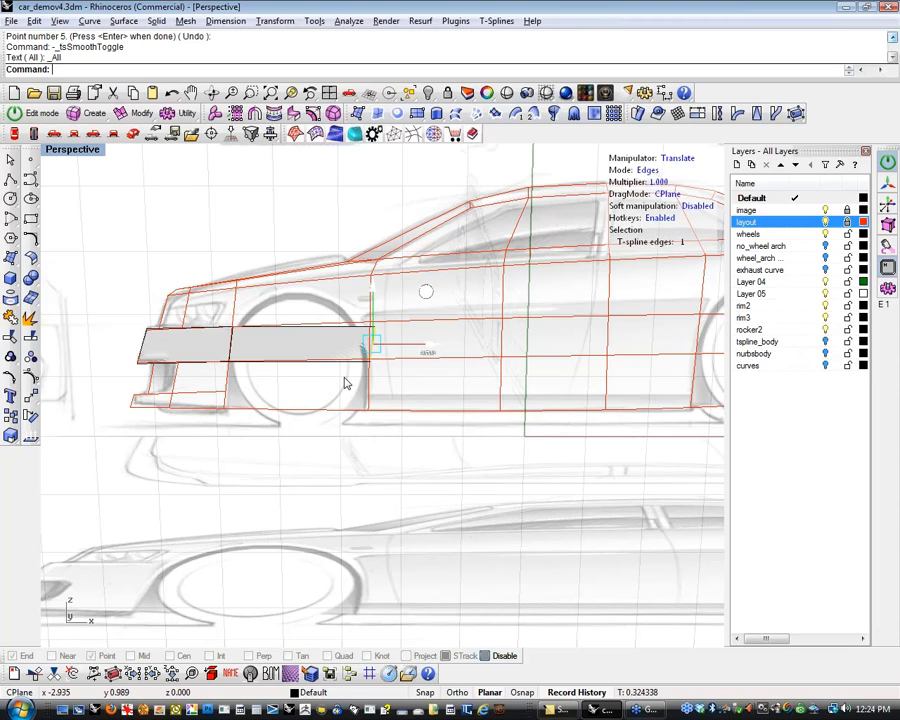
Align the extruded face's rear edge with the vertical layout line just behind the front wheel
key("f")
mouse_move(443, 414)
right_mouse_down("shift")
mouse_move(406, 412)
mouse_move(253, 348)
right_mouse_up("shift")
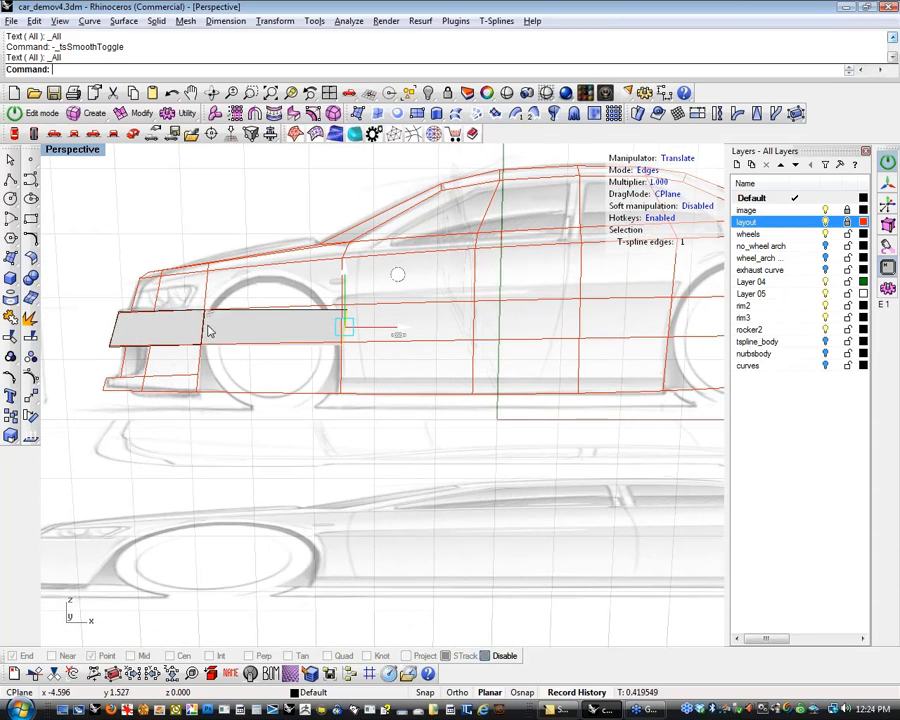
key("Tab")
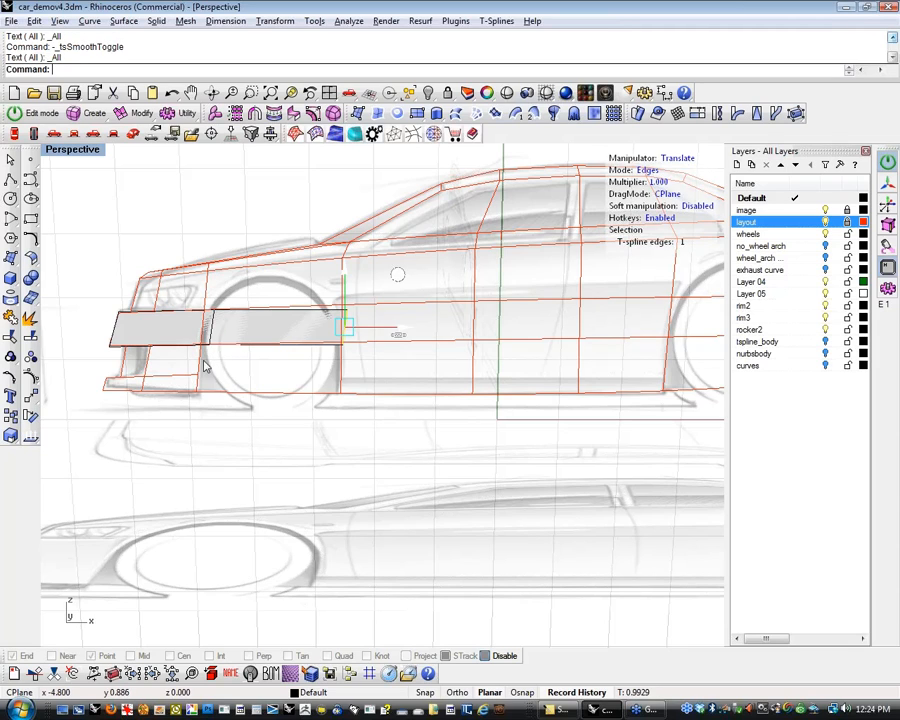
mouse_move(397, 334)
left_mouse_down()
mouse_move(464, 334)
mouse_move(360, 327)
mouse_move(432, 336)
mouse_move(410, 334)
left_mouse_up()
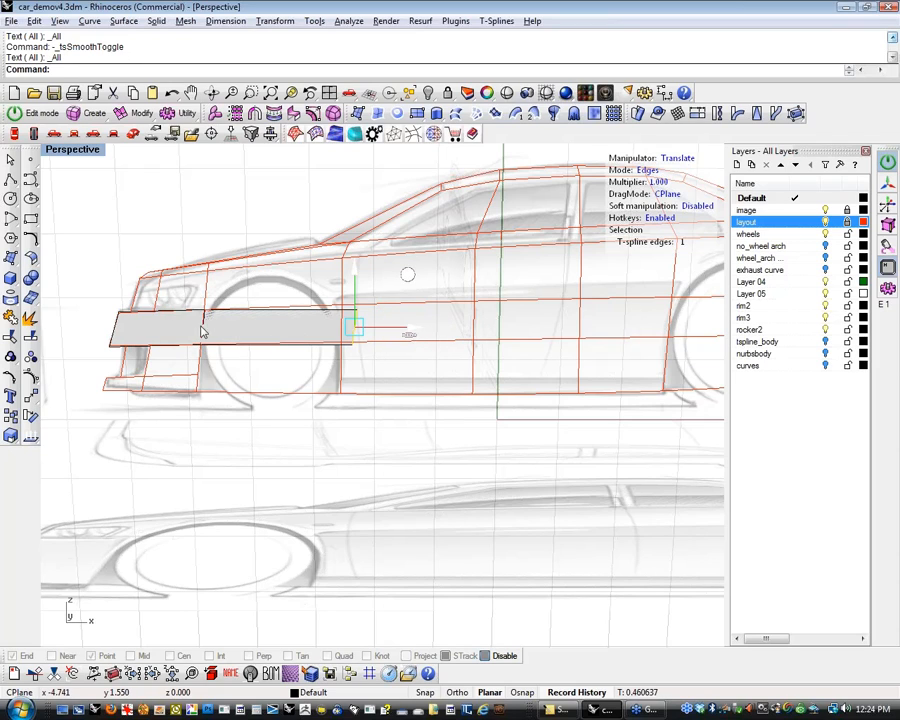
left_click_drag(415, 335, 338, 325)
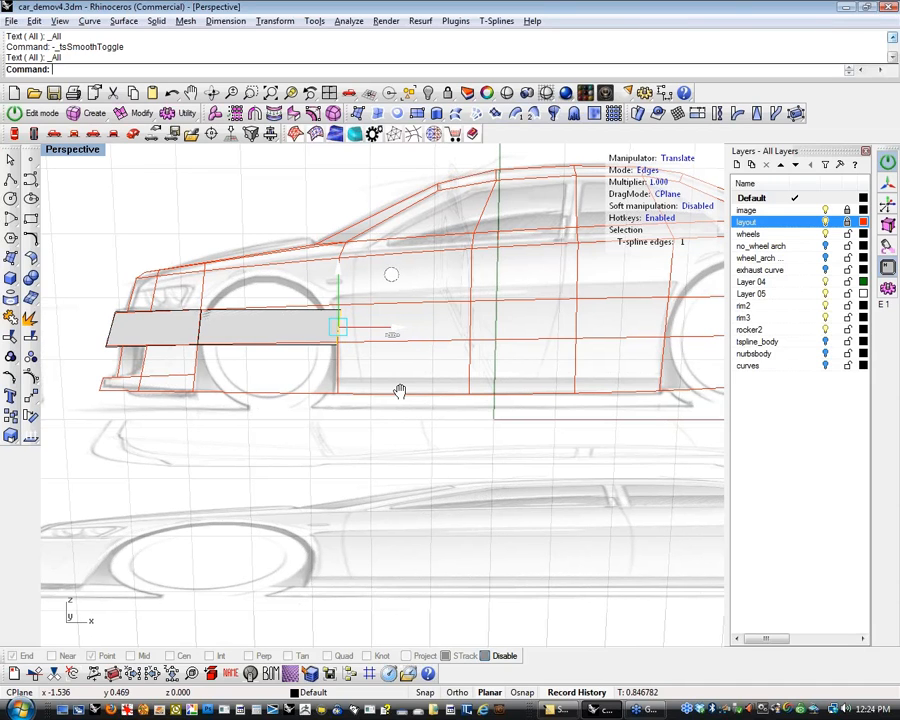
Extrude the strip's rear edge repeatedly along the doors, rear wheel and rear bumper, ending each face near a vertical layout line
right_click_drag(399, 390, 304, 360, "shift")
left_click_drag(310, 348, 450, 340)
right_click_drag(462, 426, 362, 342, "shift")
left_click_drag(362, 342, 476, 346)
right_click_drag(464, 398, 392, 364, "shift")
left_click_drag(392, 364, 510, 356)
left_click_drag(575, 363, 713, 352)
Raise the lower edges of the strip's door faces onto the horizontal layout line between the wheels
scroll(194, 532, "down", 4)
right_click_drag(340, 480, 436, 421, "shift")
scroll(194, 350, "up", 2)
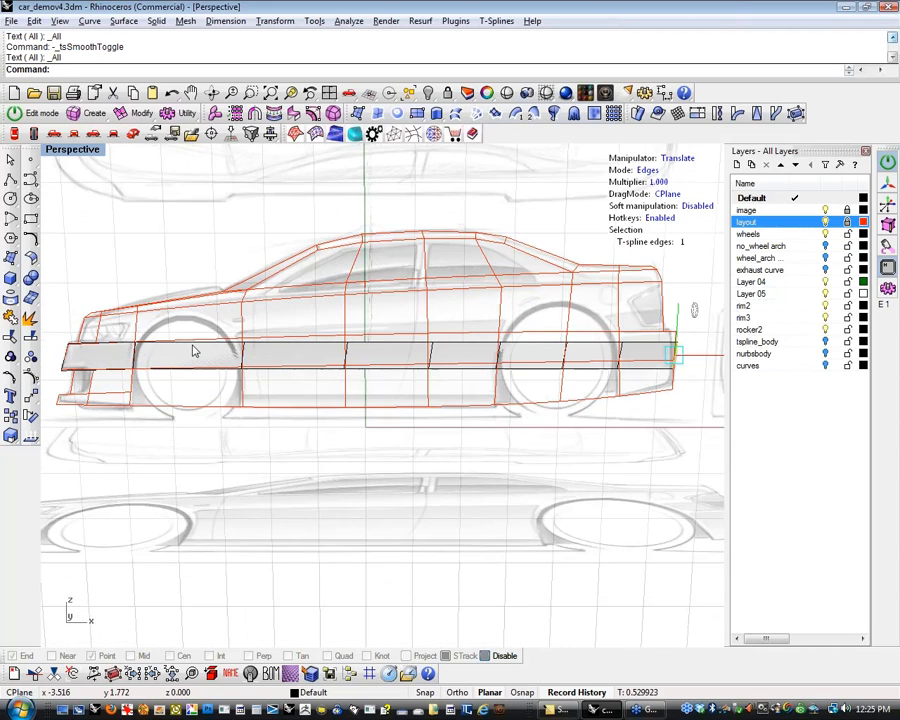
scroll(194, 350, "up", 3)
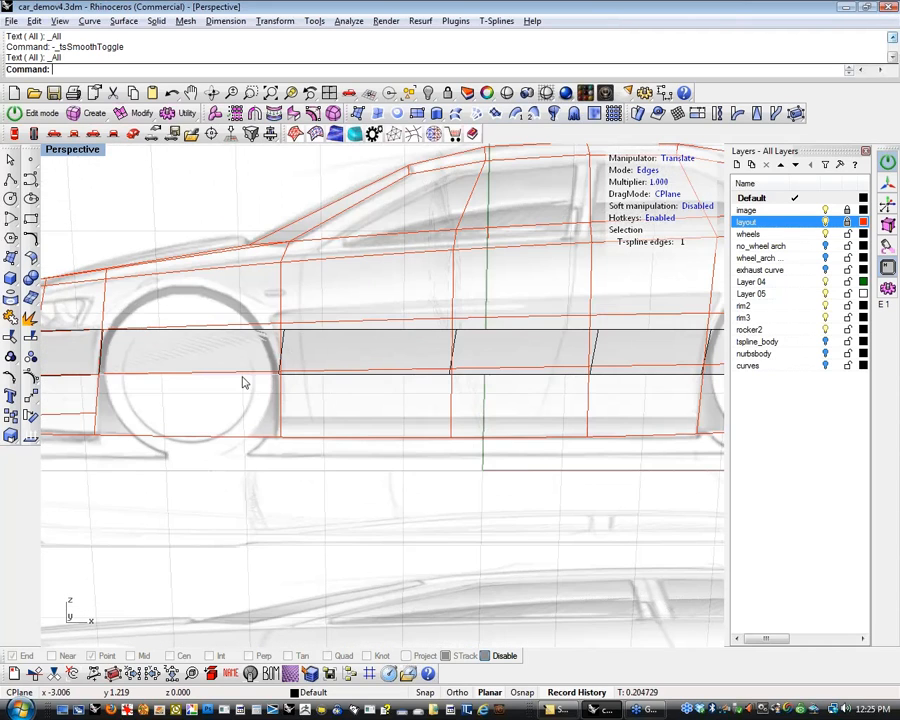
double_click(367, 322)
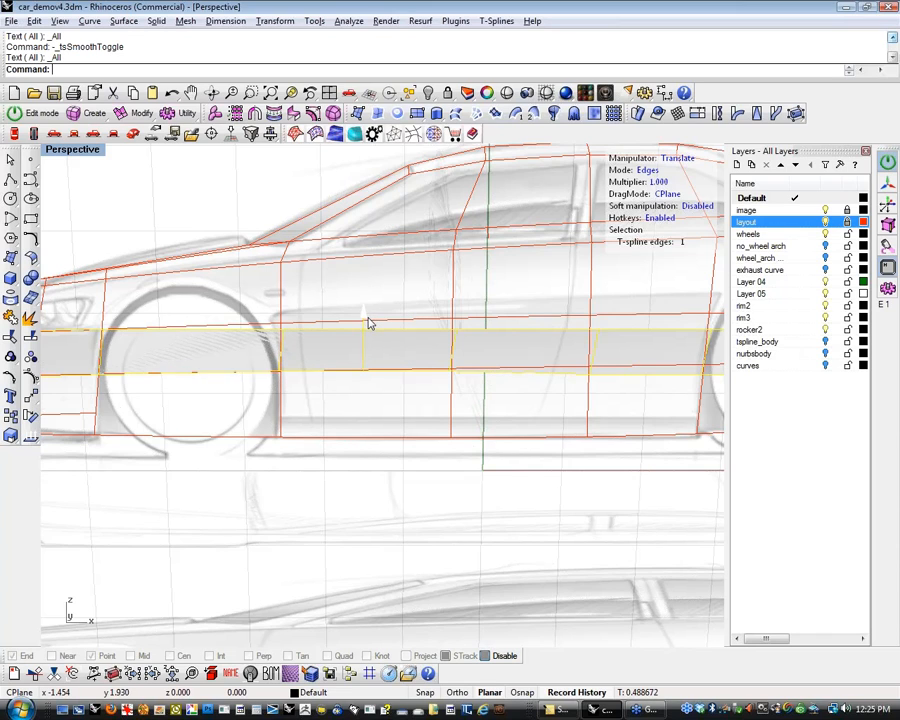
left_click_drag(368, 322, 368, 321)
right_click_drag(600, 428, 450, 412, "shift")
left_click(524, 355)
left_click_drag(498, 303, 500, 297)
Raise the lower edge across the back of the rear wheel and the rear bumper's lower corner vertex onto the layout line
right_click_drag(525, 389, 207, 368, "shift")
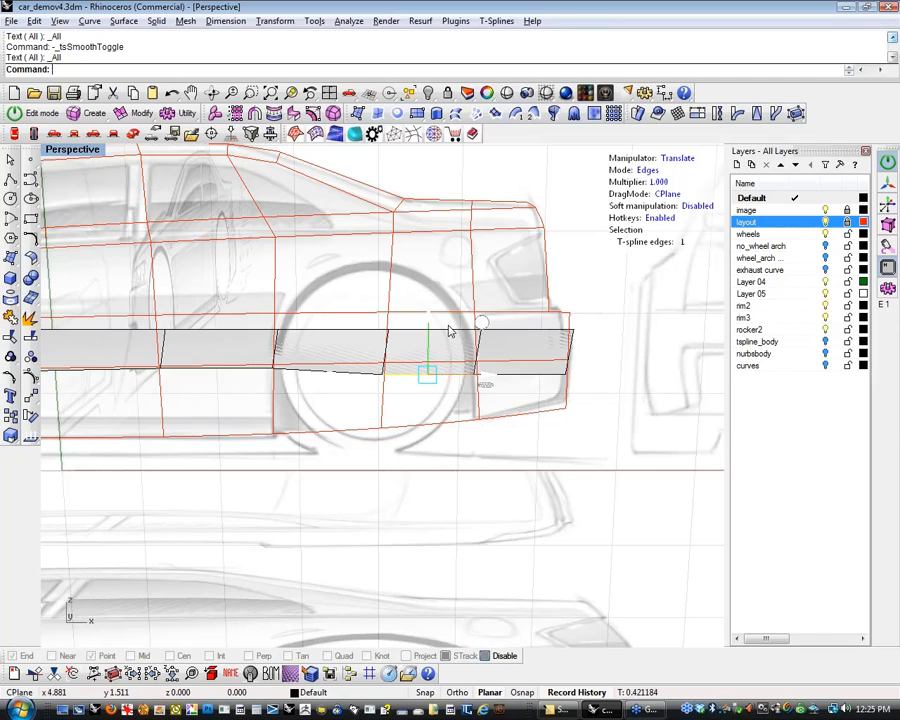
left_click_drag(432, 323, 432, 312)
key("a")
left_click(565, 376)
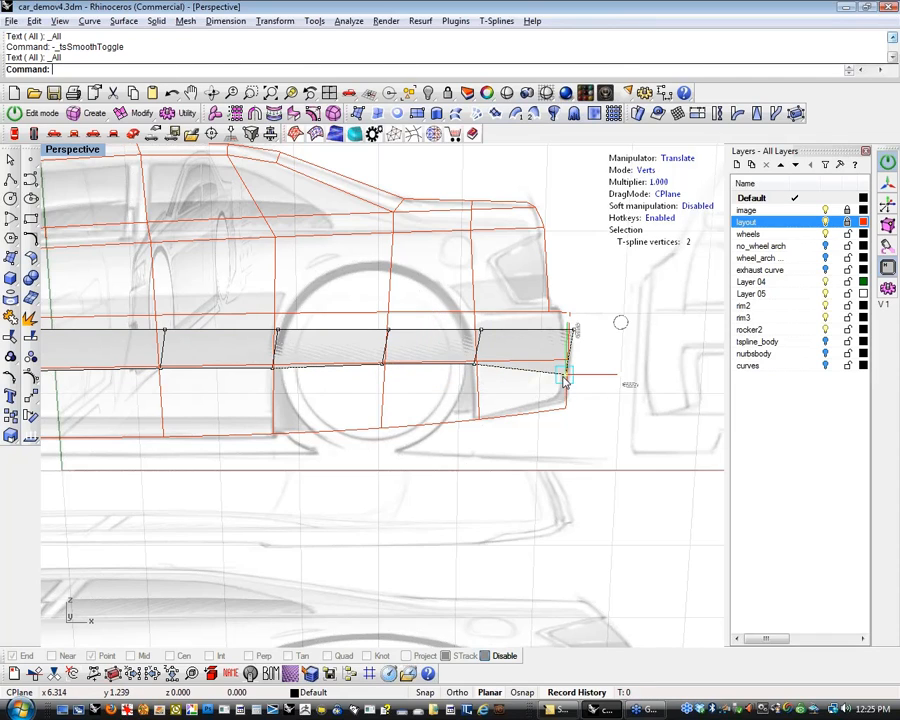
left_click_drag(570, 320, 578, 306)
left_click(606, 346)
Raise the strip's upper edges around the rear wheel, rear bumper and middle door face onto the upper horizontal layout line
right_click_drag(606, 346, 553, 425)
key("a")
double_click(624, 340)
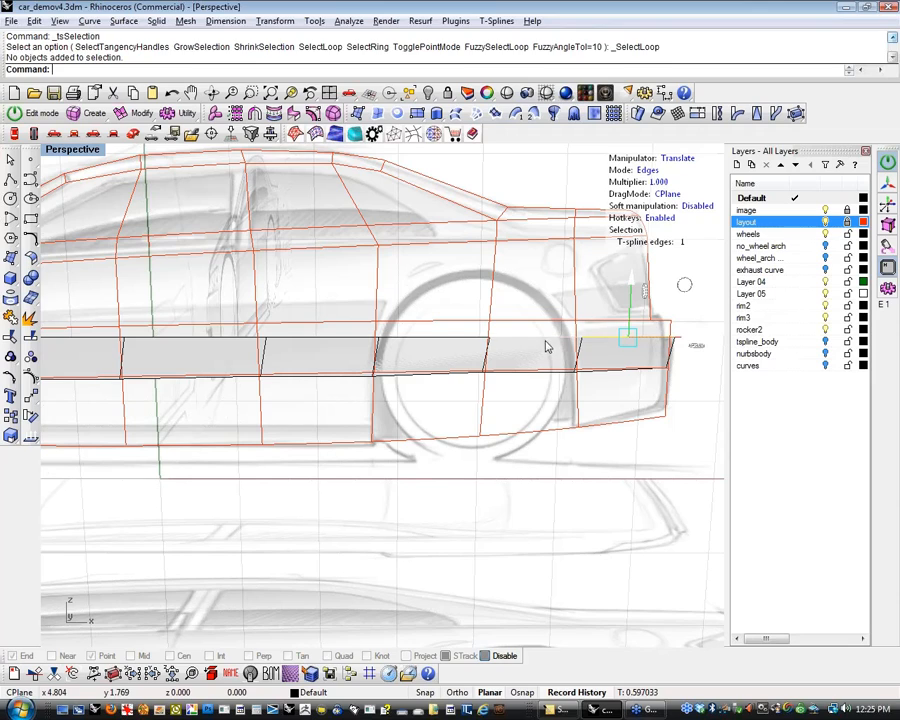
left_click(458, 342, "shift")
left_click(524, 339, "shift")
left_click_drag(531, 283, 533, 266)
right_click_drag(318, 356, 376, 342, "shift")
left_click(376, 341)
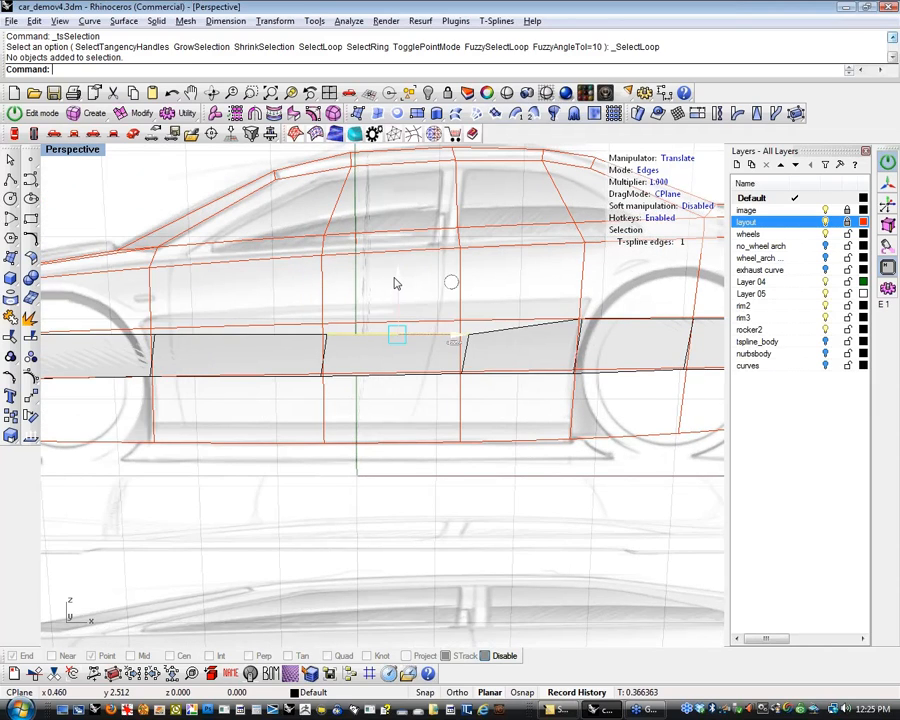
mouse_move(394, 277)
left_mouse_down()
mouse_move(396, 267)
mouse_move(384, 283)
left_mouse_up()
Switch to vertex selection and move the upper vertices at the front door's first two vertical lines onto the layout intersections
right_click_drag(251, 333, 440, 354, "shift")
key("1")
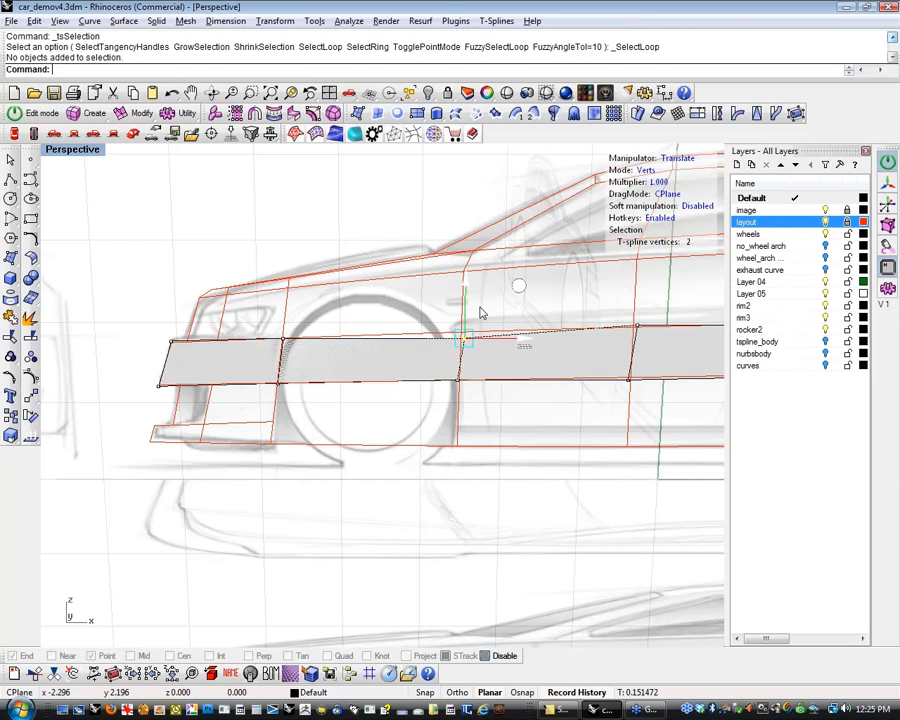
right_click_drag(578, 363, 382, 311, "shift")
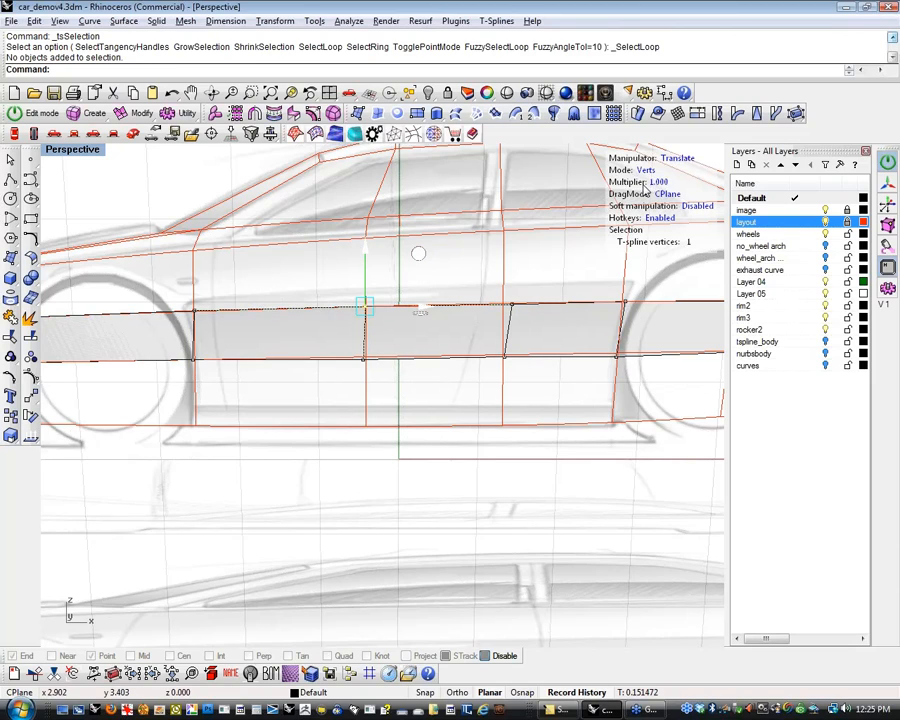
left_click(646, 182)
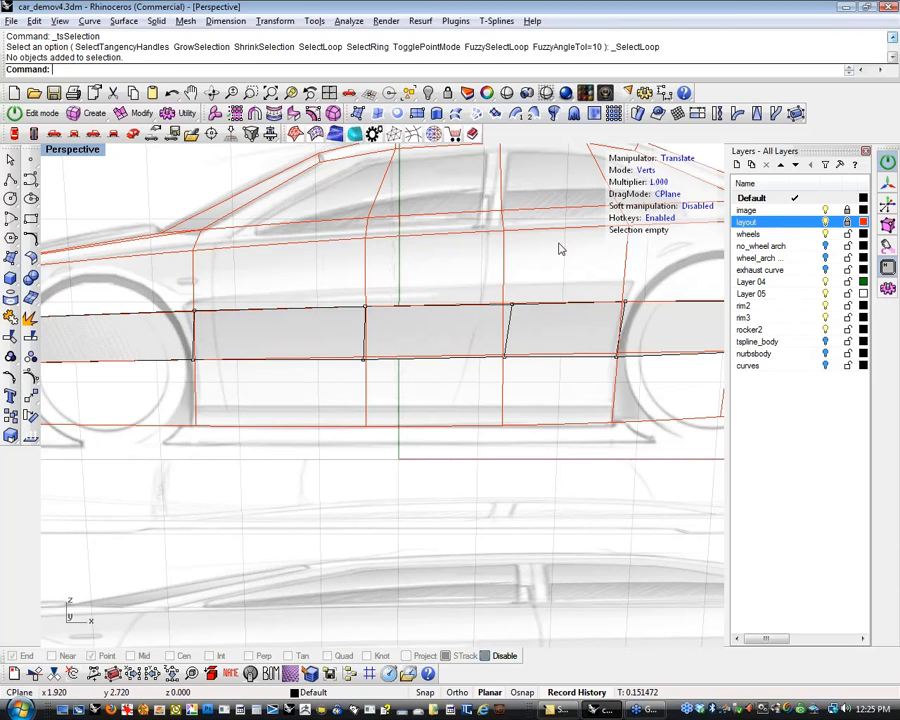
Move the lower vertices at the middle two door lines and the upper vertex between the doors onto the layout intersections
left_click(365, 360)
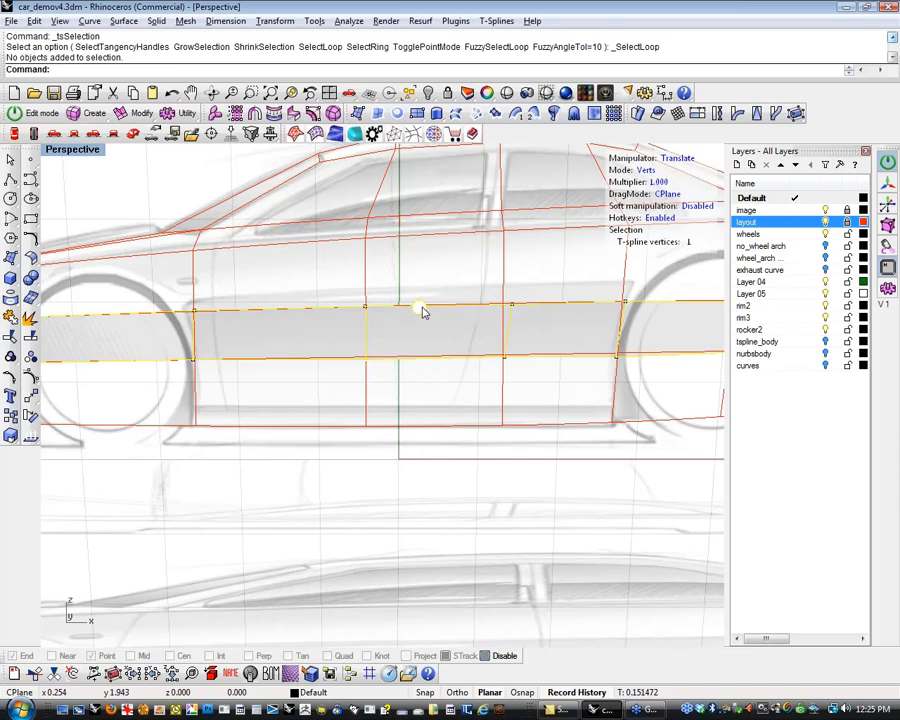
left_click(506, 359)
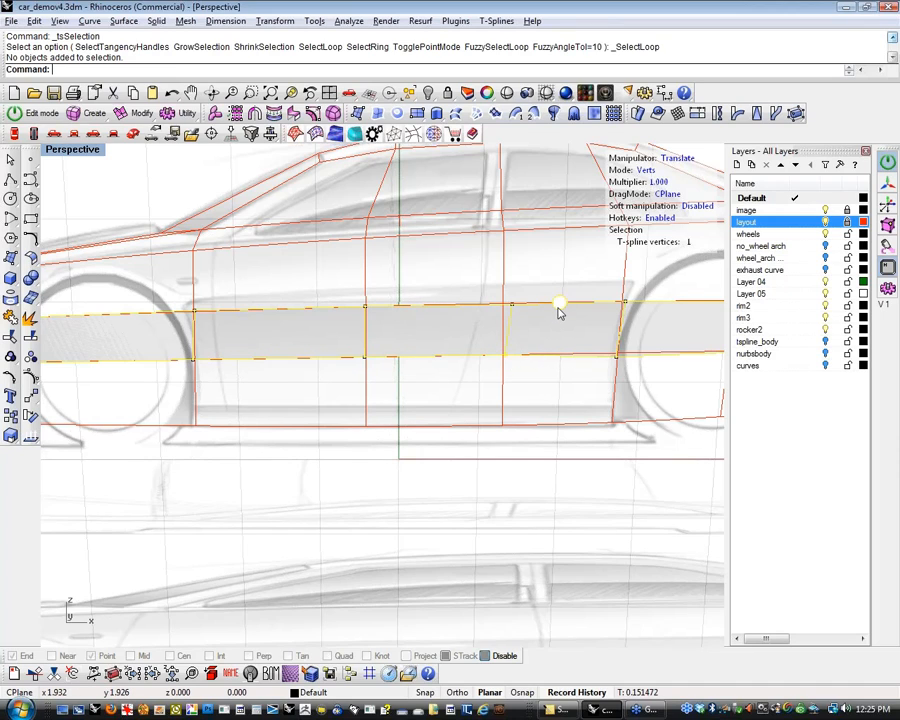
key("Escape")
left_click(510, 304)
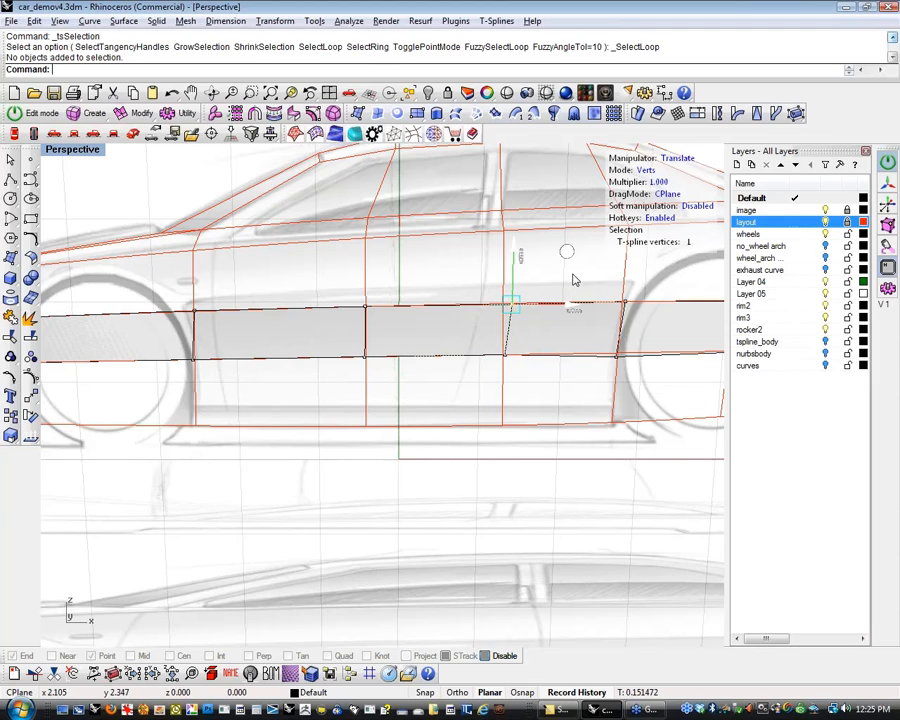
Move the upper vertex ahead of the rear wheel and the lower vertices across and behind it onto the layout intersections
right_click_drag(571, 277, 384, 328, "shift")
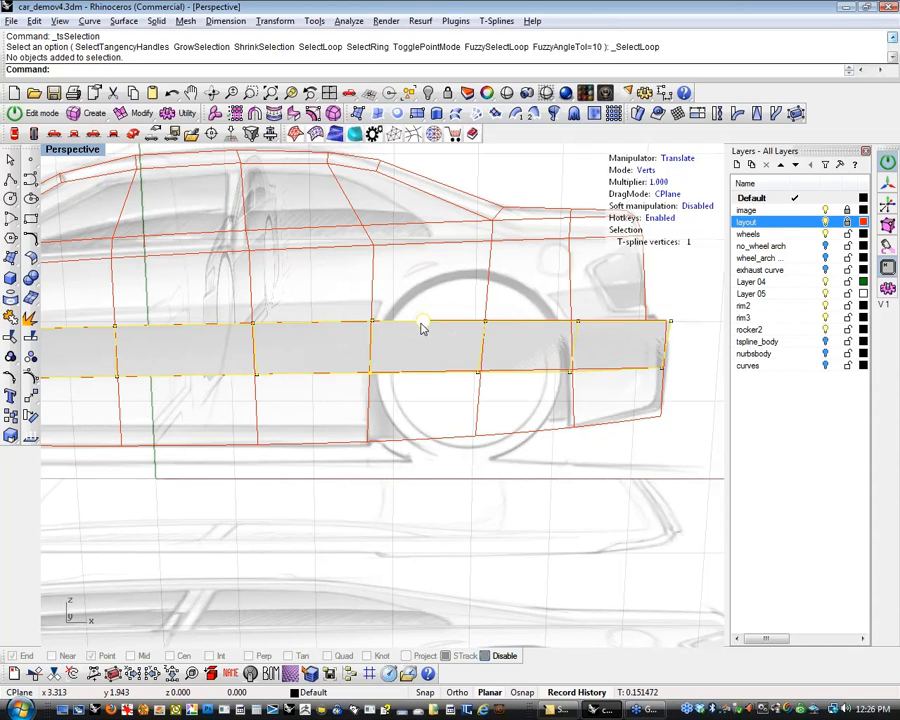
left_click(479, 374)
left_click(569, 373)
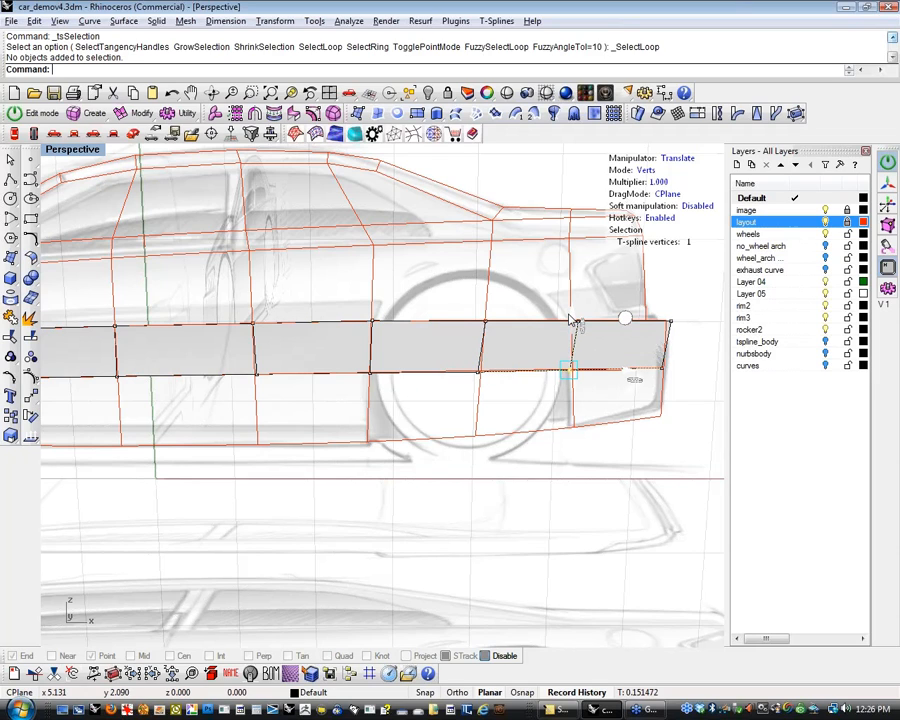
Pull two lower vertices, mid front door and just ahead of the rear wheel, down below the horizontal layout line
mouse_move(502, 394)
right_mouse_down("shift")
mouse_move(375, 390)
mouse_move(490, 386)
right_mouse_up("shift")
left_click(357, 297)
left_click_drag(364, 285, 353, 324)
left_click(613, 349)
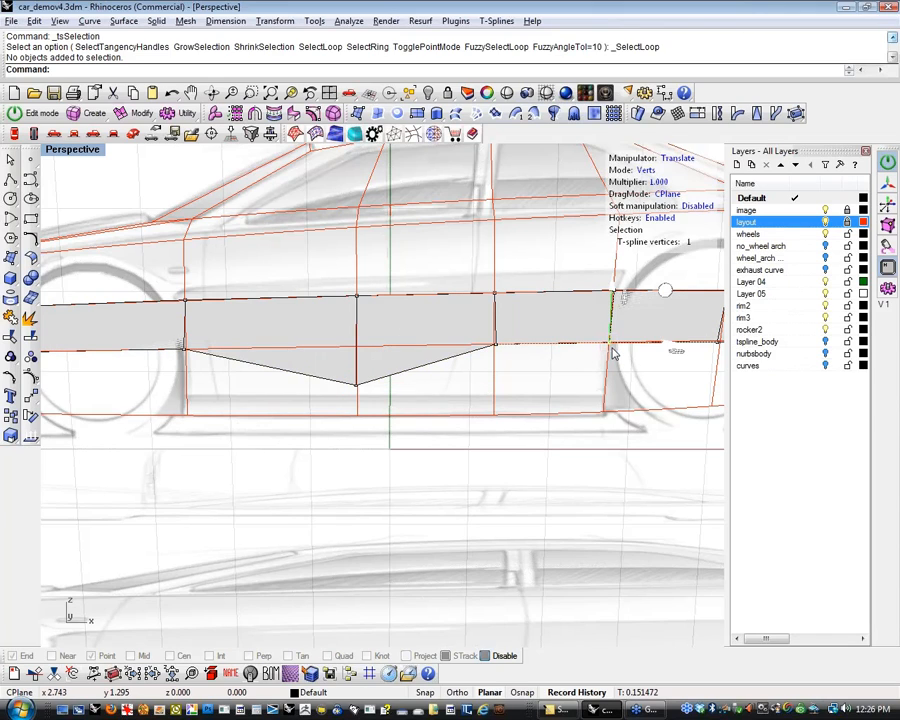
left_click_drag(613, 327, 613, 297)
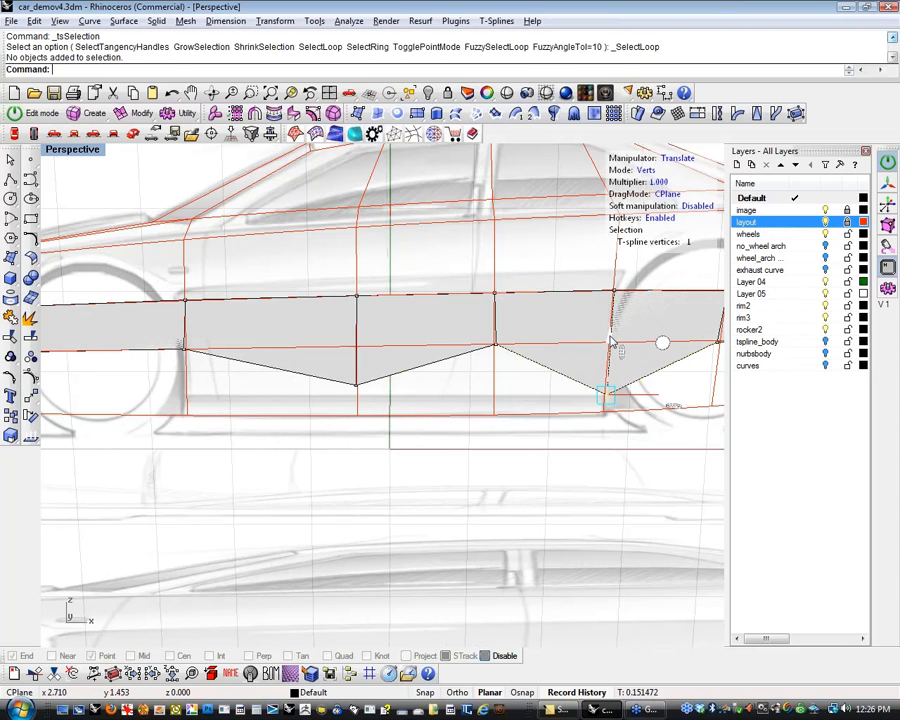
Select both lowered vertices, set the pivot at the lower vertex between them, and scale them vertically into line with it
right_click_drag(505, 400, 501, 397, "shift")
scroll(444, 386, "down", 5)
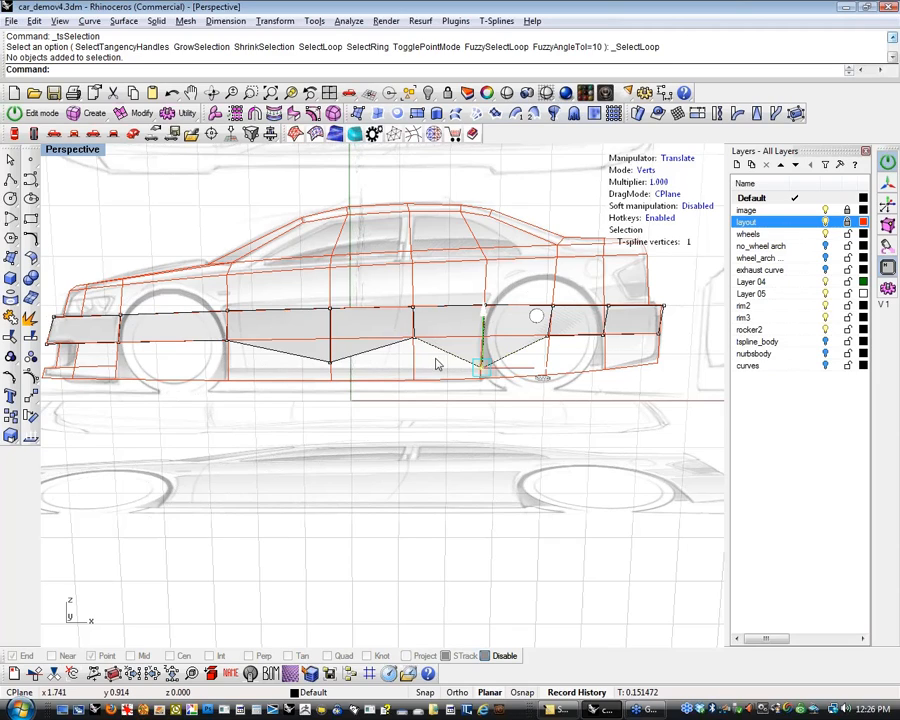
key("Escape")
left_click(329, 365)
scroll(430, 404, "up", 5)
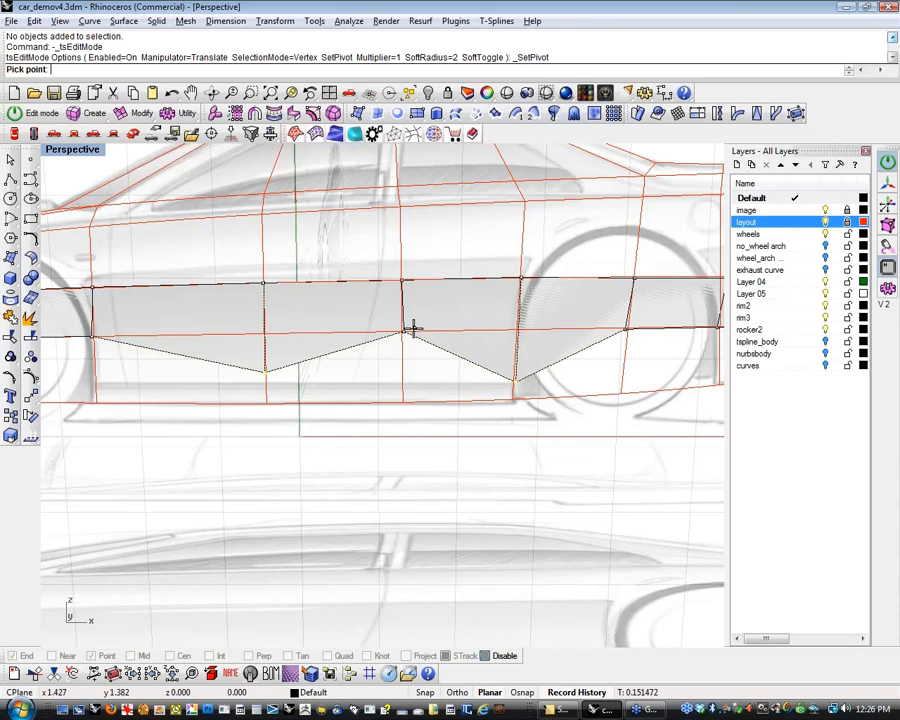
left_click(404, 331)
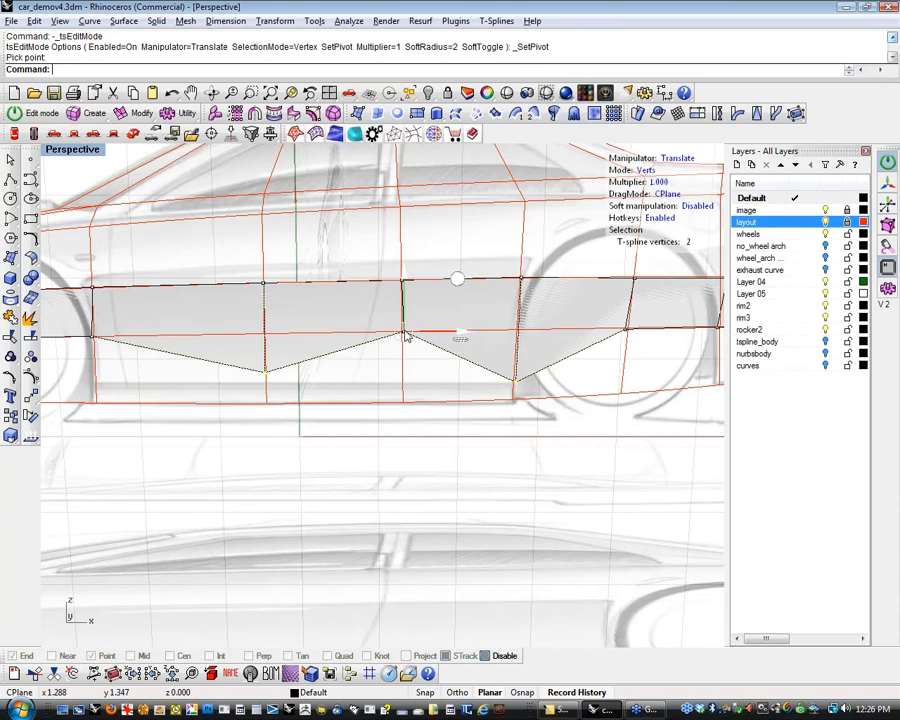
key("r")
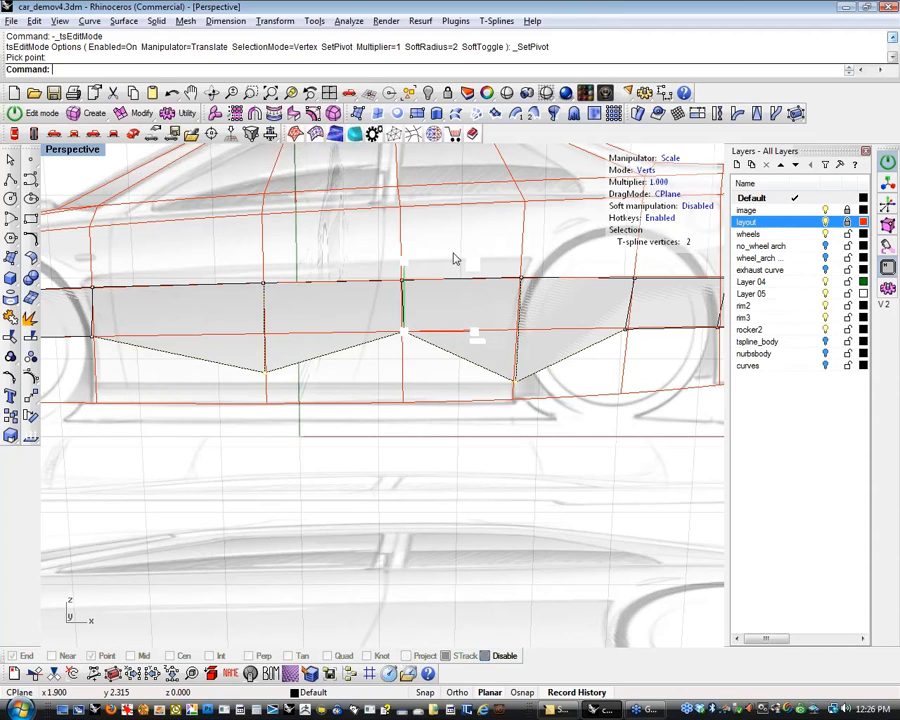
left_click_drag(407, 267, 402, 327)
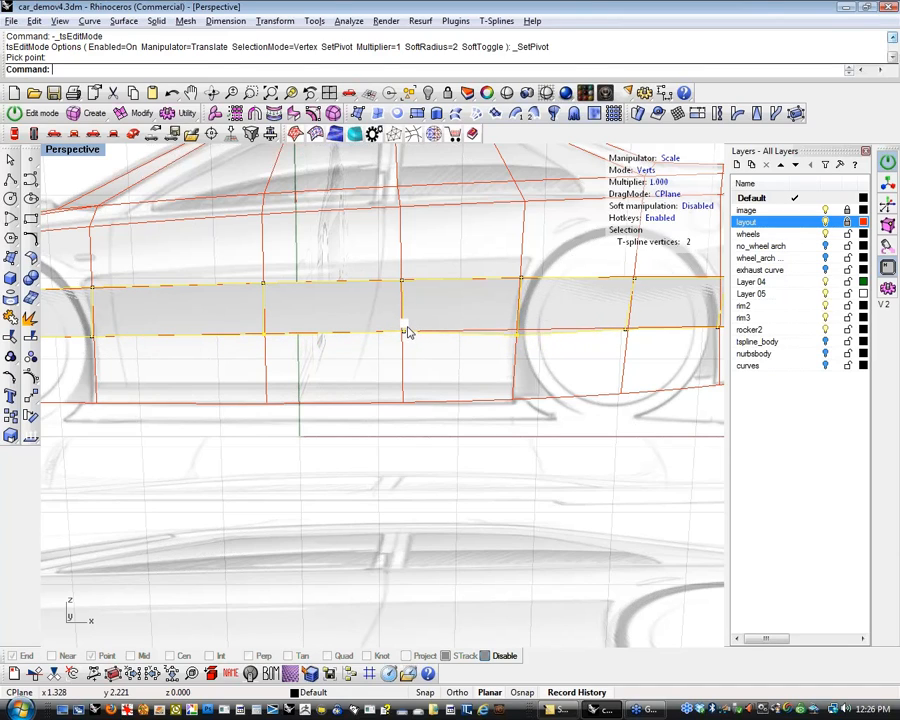
left_click_drag(408, 327, 406, 328)
Deselect the front door vertex, reset the pivot between the doors, and scale the remaining vertex vertically onto the layout line
left_click_drag(245, 356, 281, 321, "ctrl")
key("Insert")
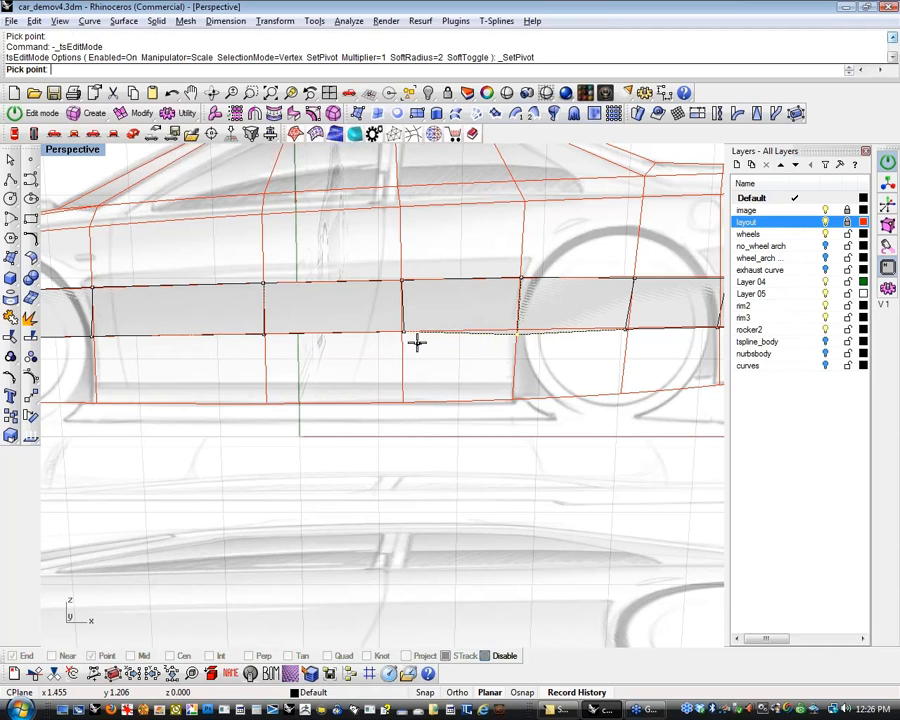
left_click(400, 328)
double_click(405, 278)
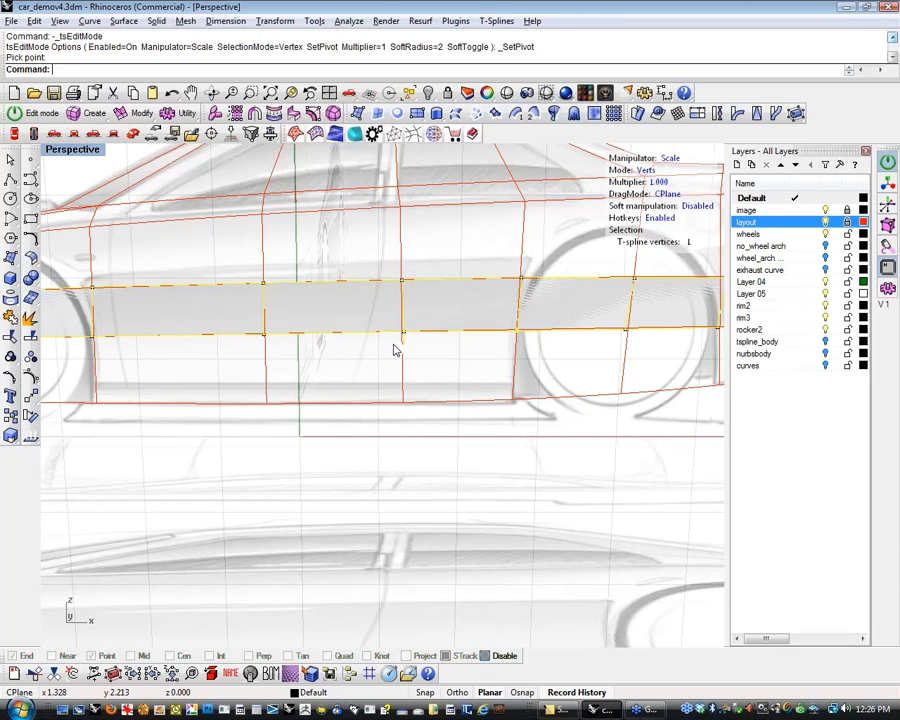
left_click(362, 344)
Switch the manipulator to Translate and move the vertices on the vertical lines through and behind the rear wheel onto the layout intersections
scroll(362, 344, "down", 4)
right_click_drag(362, 344, 363, 297, "shift")
right_click_drag(298, 310, 560, 247, "shift")
key("2")
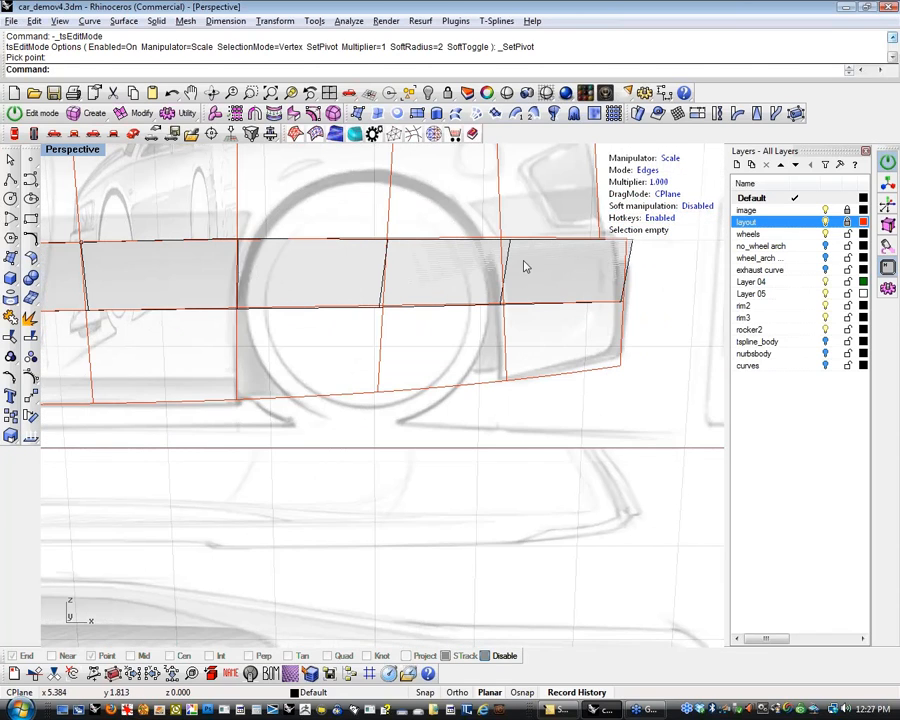
key("1")
left_click(525, 244)
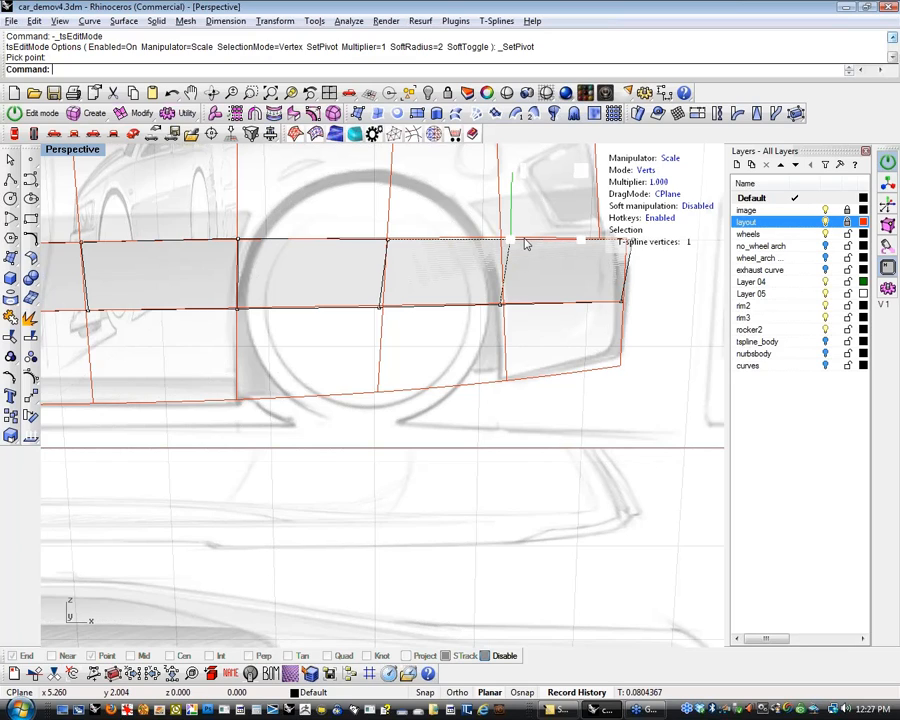
key("w")
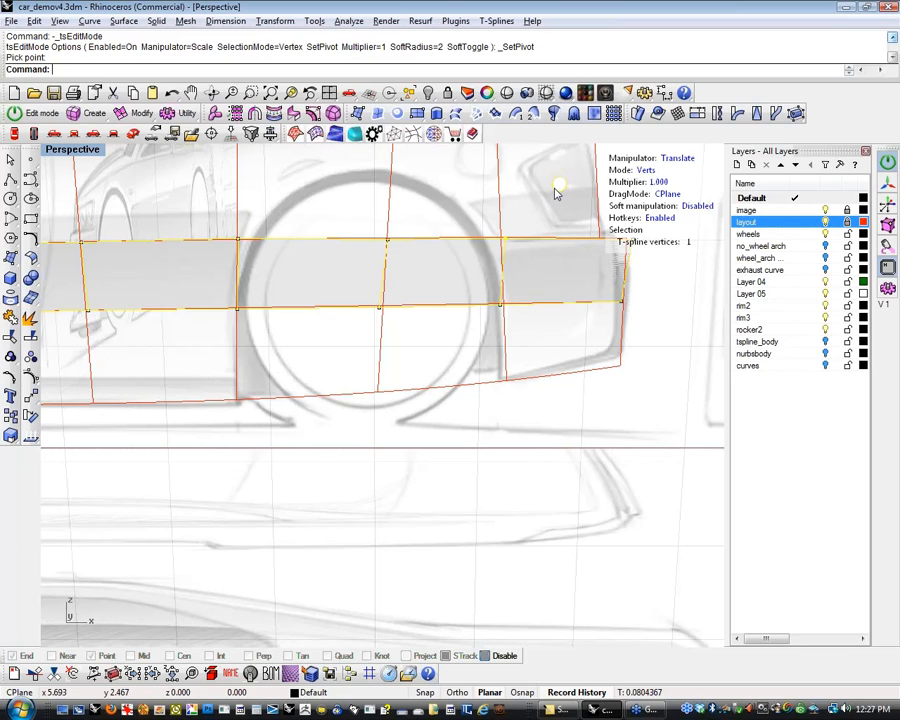
left_click(502, 308)
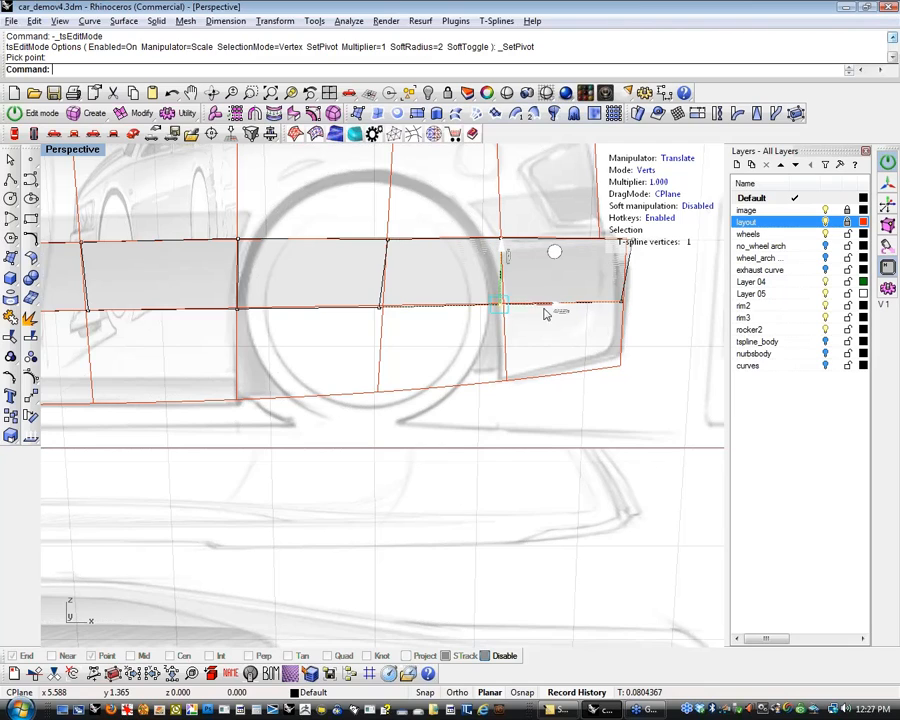
left_click(382, 306)
left_click(663, 294)
right_click_drag(663, 294, 540, 300)
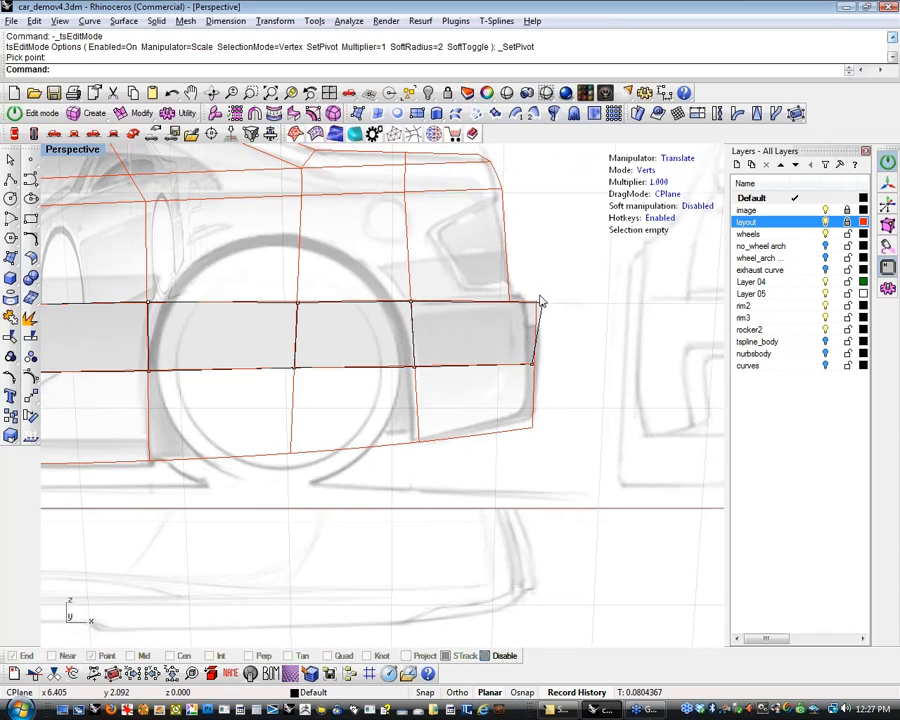
Move the strip's two end vertices on the rear bumper onto the layout line intersections
left_click(538, 300)
left_click(534, 363)
left_click(592, 369)
Select the strip's entire lower edge loop in edge mode and extrude it down to the bottom layout line along the sill
right_click_drag(592, 369, 257, 358)
key("2")
double_click(307, 341)
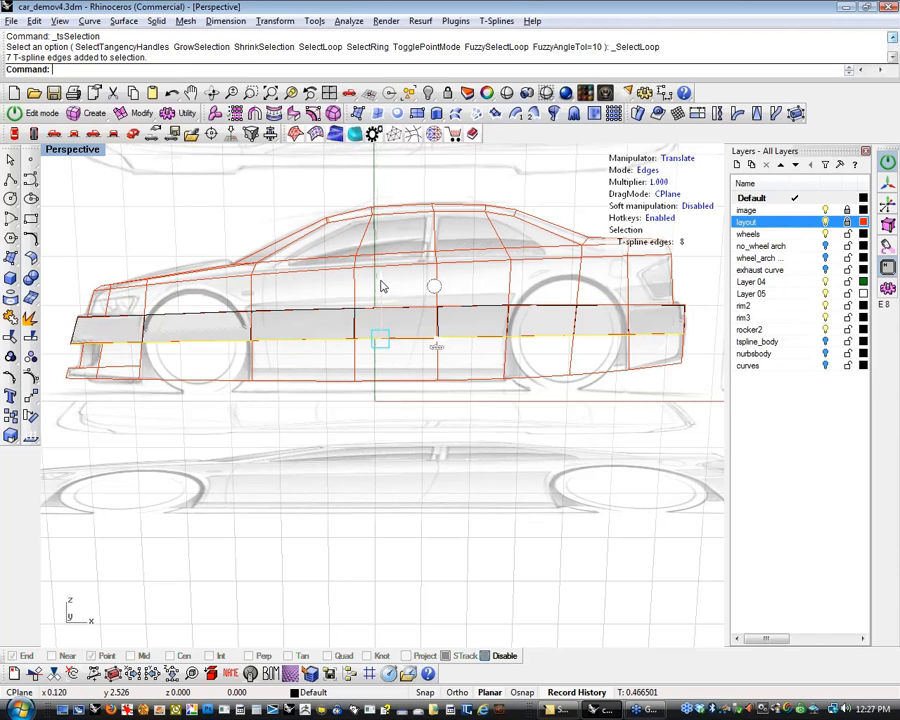
left_click_drag(380, 281, 379, 329, "alt")
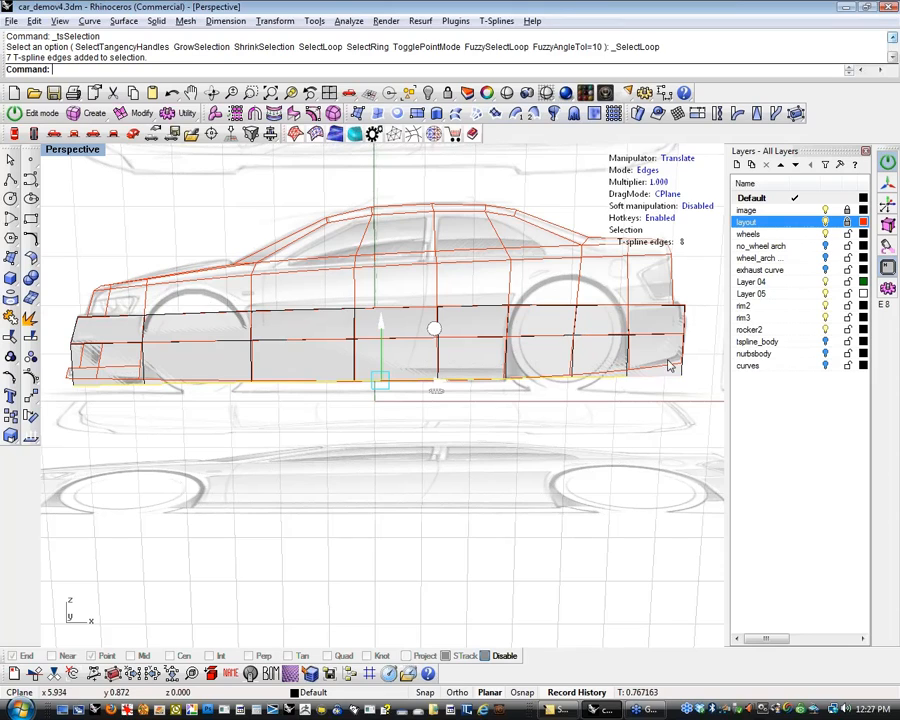
Switch to vertex mode and move the bottom edge's vertices at the rear wheel, behind it and on the rear bumper onto the layout intersections
right_click_drag(576, 433, 472, 451, "shift")
scroll(503, 392, "up", 7)
right_click_drag(543, 437, 499, 441, "shift")
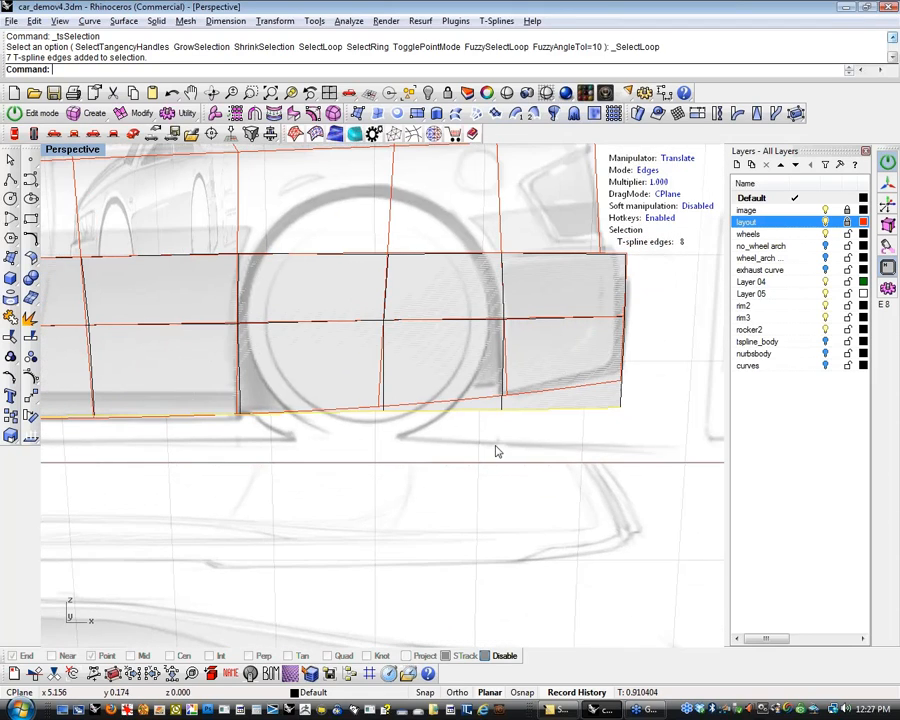
key("a")
left_click(384, 412)
left_click_drag(436, 361, 430, 357)
left_click(503, 409)
left_click_drag(556, 358, 562, 352)
left_click(621, 409)
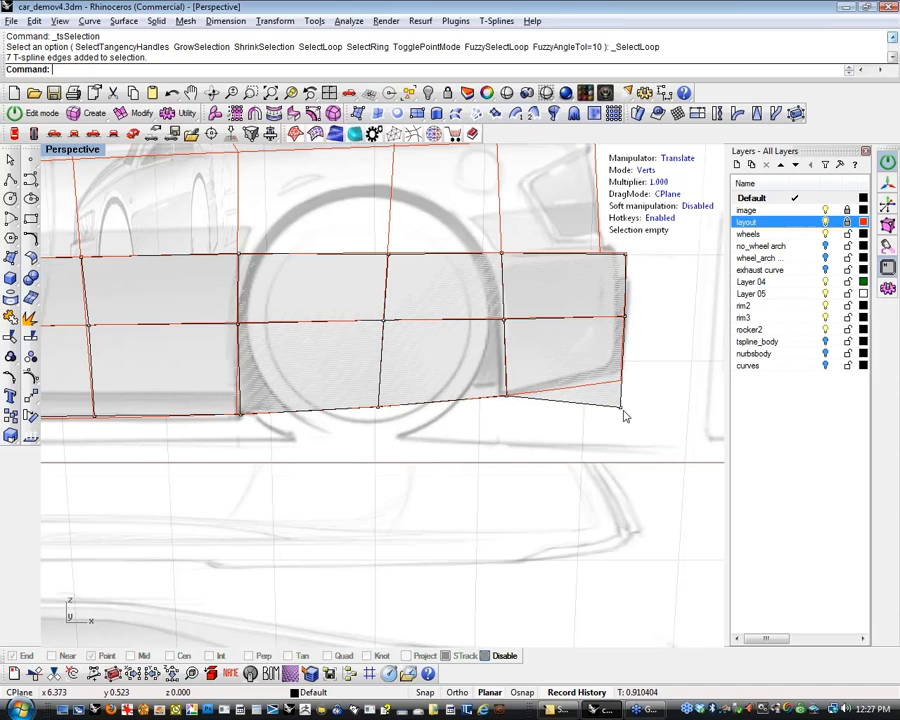
left_click_drag(675, 356, 674, 332)
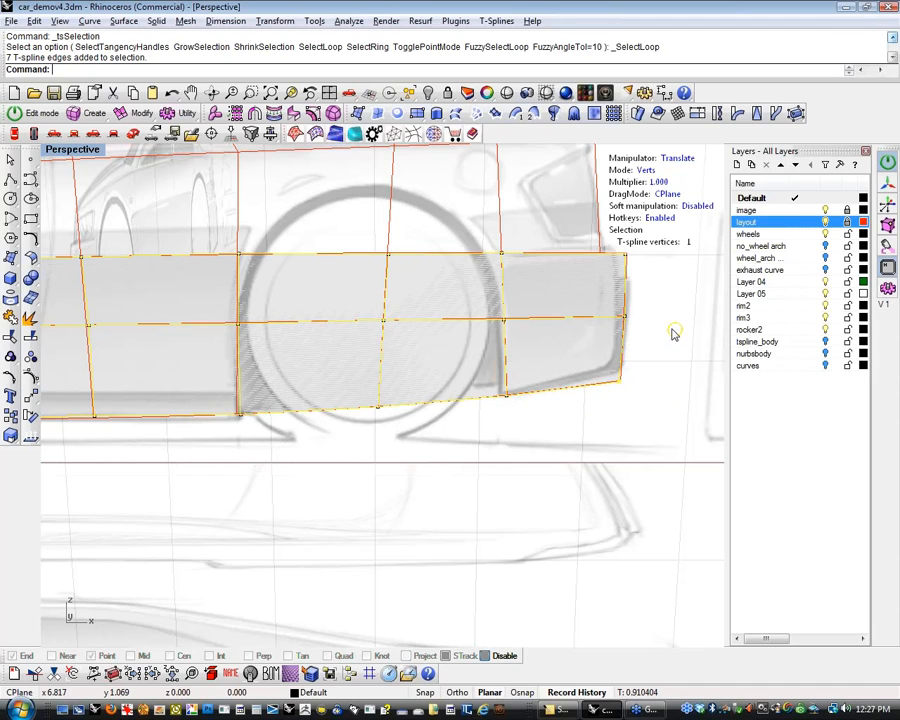
Move the bottom edge's two front bumper vertices onto the lower layout line intersections, then clear the selection
scroll(422, 451, "down", 3)
scroll(422, 453, "down", 2)
right_click_drag(322, 450, 546, 437, "shift")
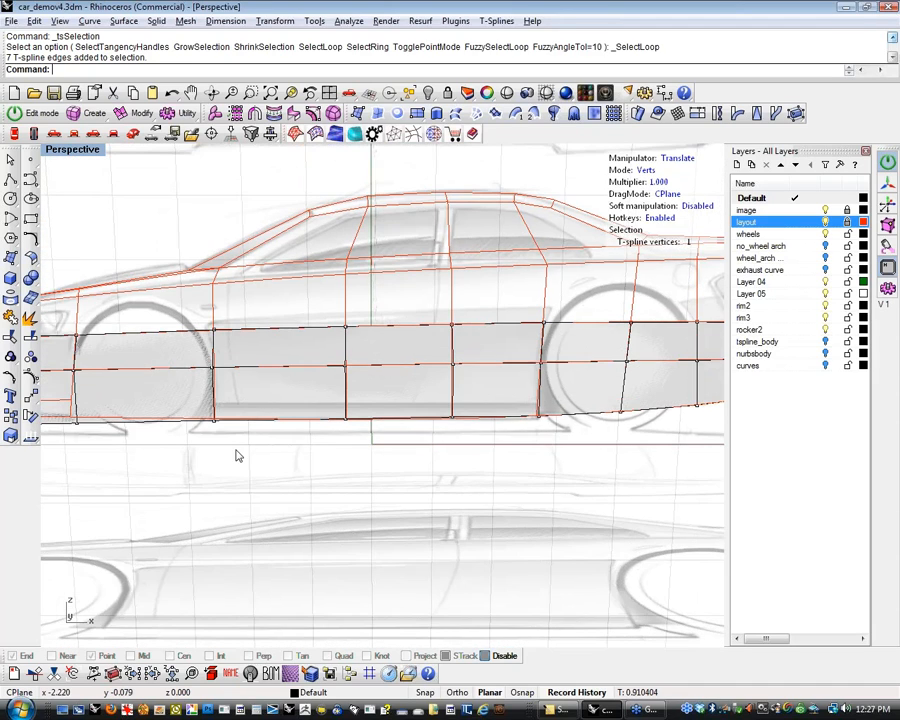
right_click_drag(235, 454, 444, 433, "shift")
left_click(284, 403)
mouse_move(337, 351)
left_mouse_down()
mouse_move(320, 344)
mouse_move(329, 346)
left_mouse_up()
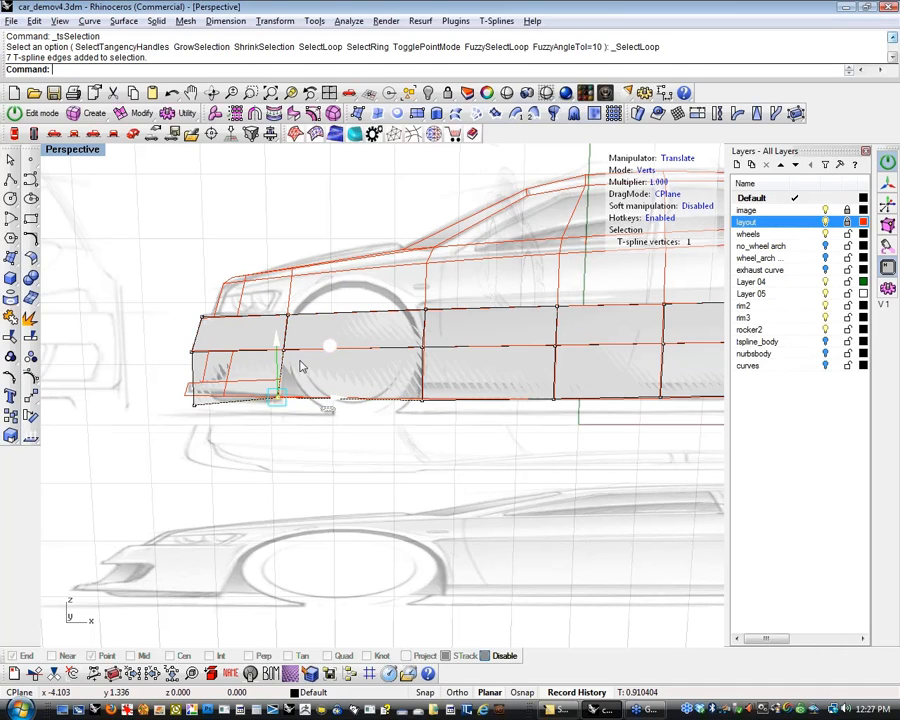
left_click(233, 344)
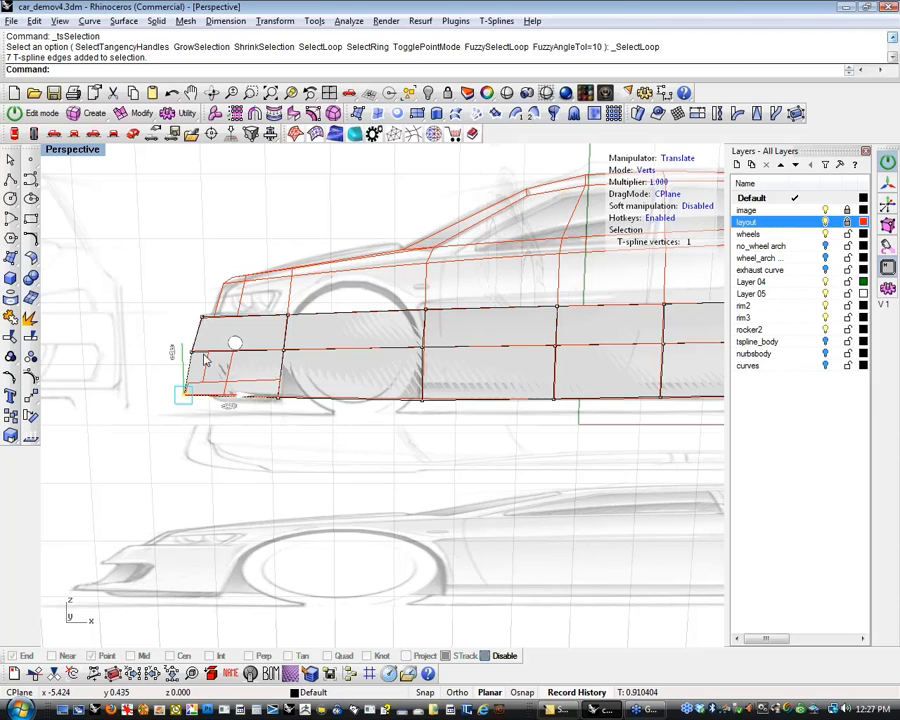
left_click(322, 460)
mouse_move(328, 448)
right_mouse_down()
mouse_move(364, 442)
mouse_move(300, 478)
mouse_move(528, 504)
mouse_move(510, 512)
right_mouse_up()
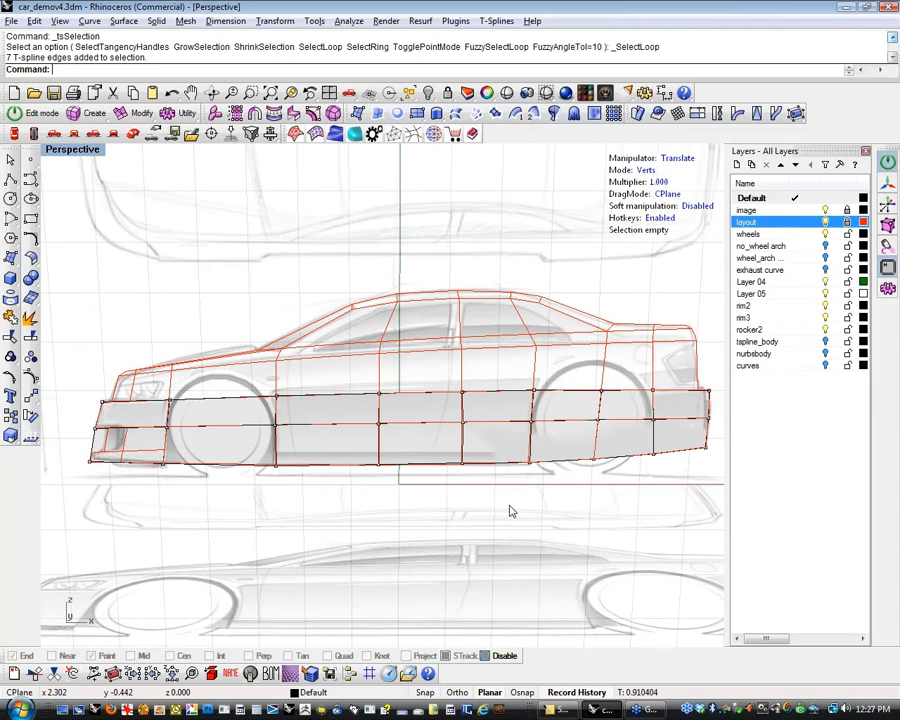
Select the body side's entire upper edge loop and extrude it up to about the beltline below the windows
double_click(418, 394)
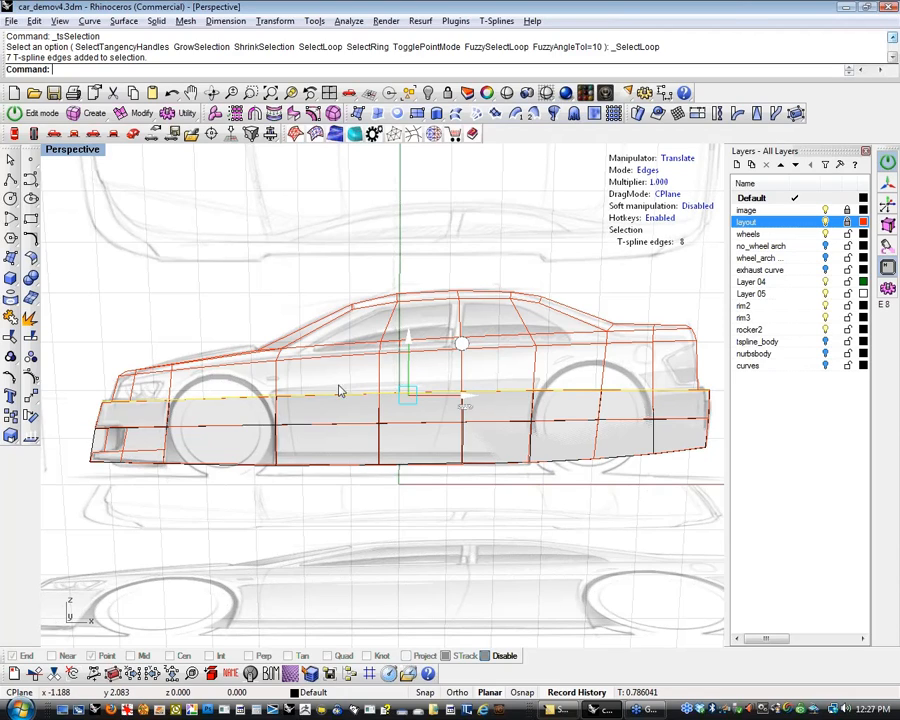
left_click(228, 390)
left_click(230, 398)
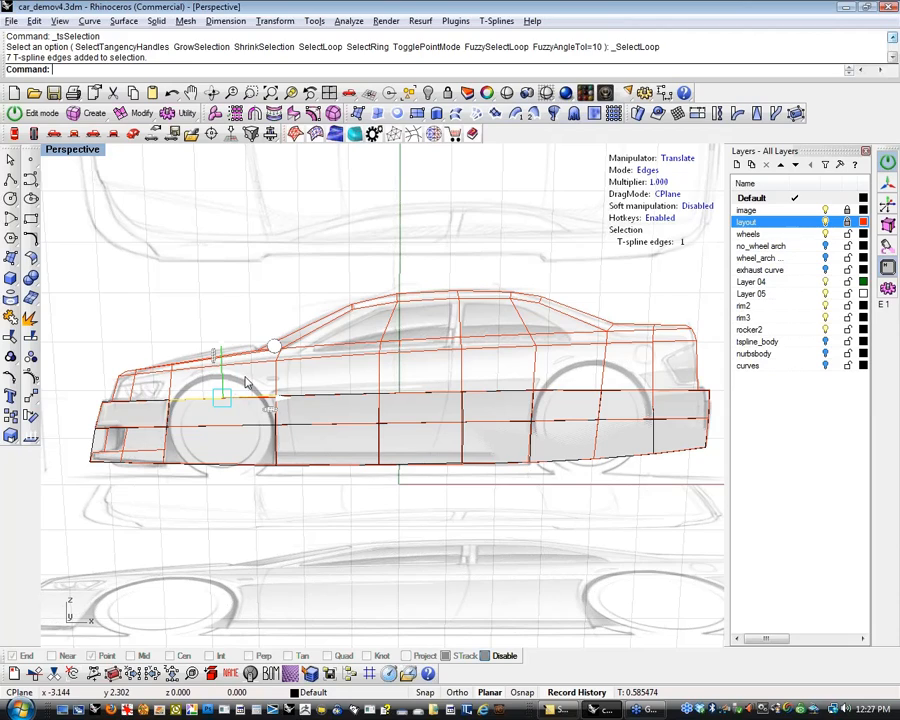
double_click(248, 383)
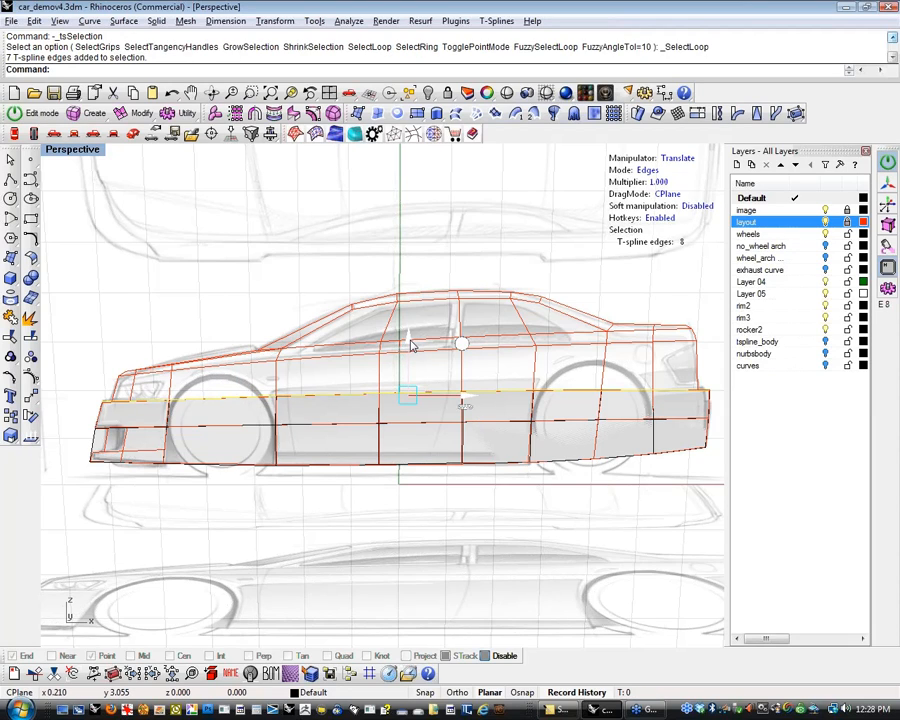
left_click_drag(410, 345, 418, 298)
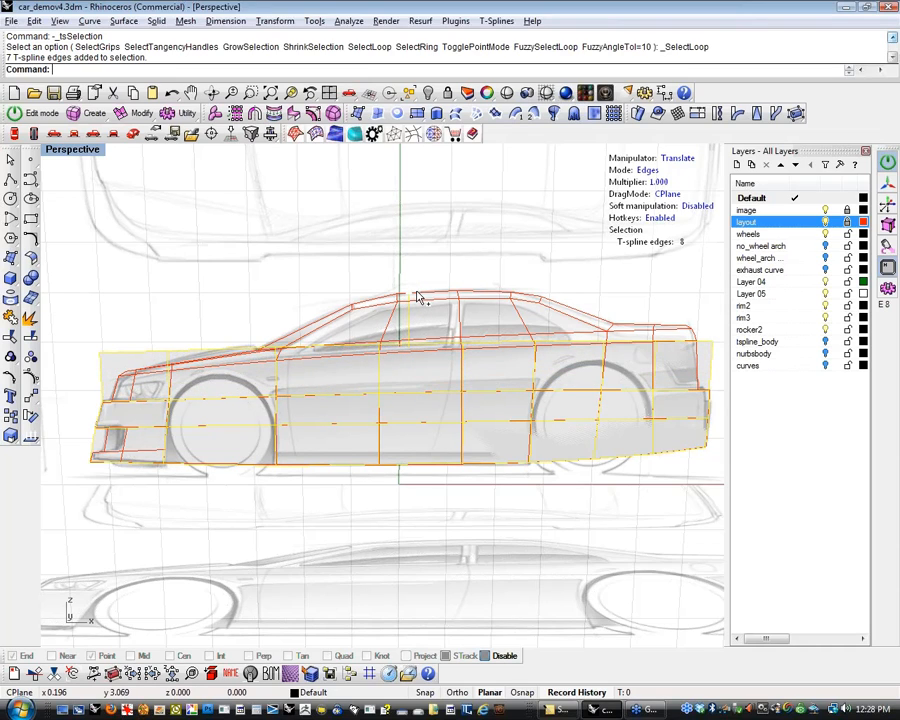
Move the new upper edge's two rearmost vertices, behind the rear wheel and at the tail, onto the layout intersections
scroll(655, 352, "up", 2)
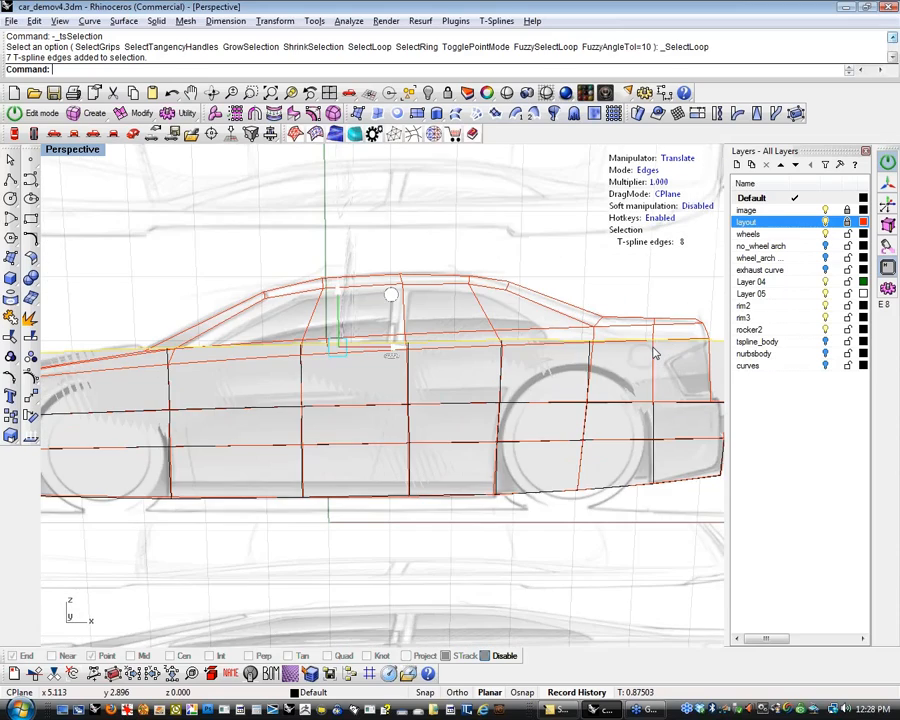
scroll(655, 352, "up", 2)
right_click_drag(650, 360, 488, 349, "shift")
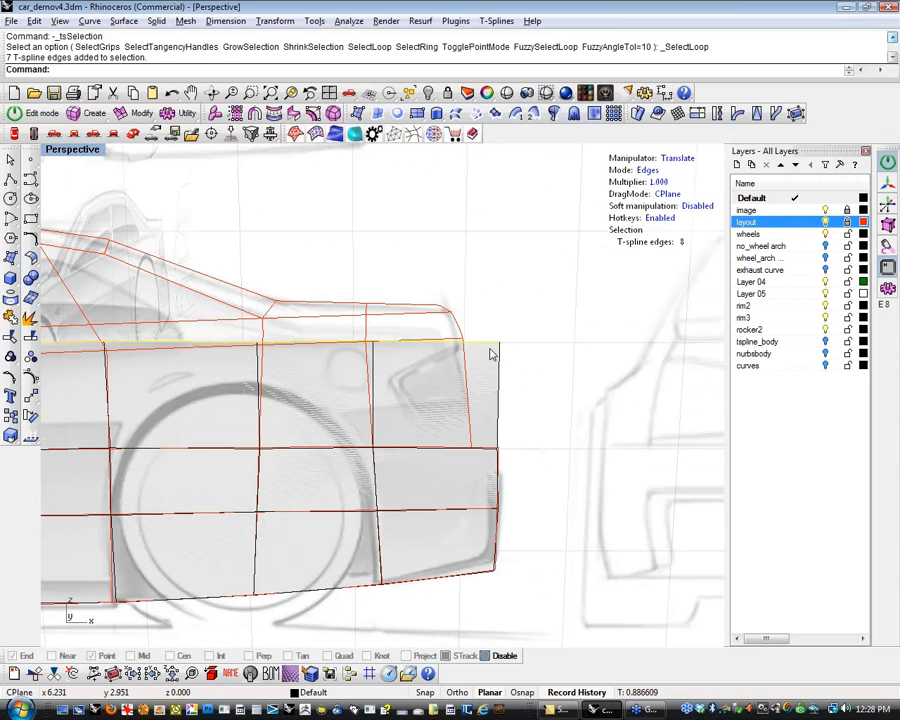
key("Escape")
left_click(485, 346)
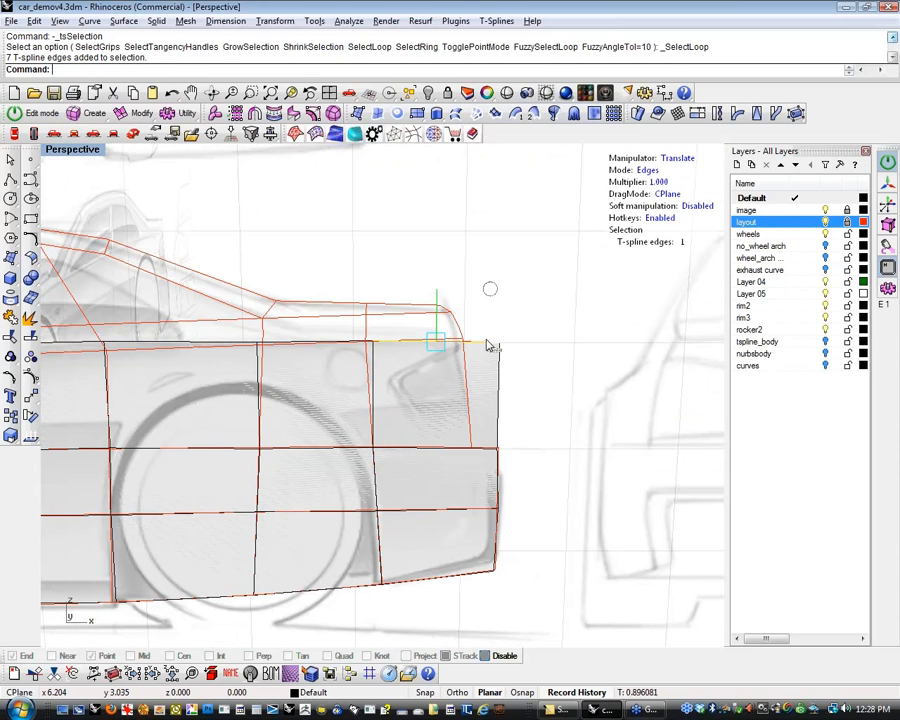
left_click(542, 382)
left_click(491, 342)
left_click_drag(561, 345, 534, 343)
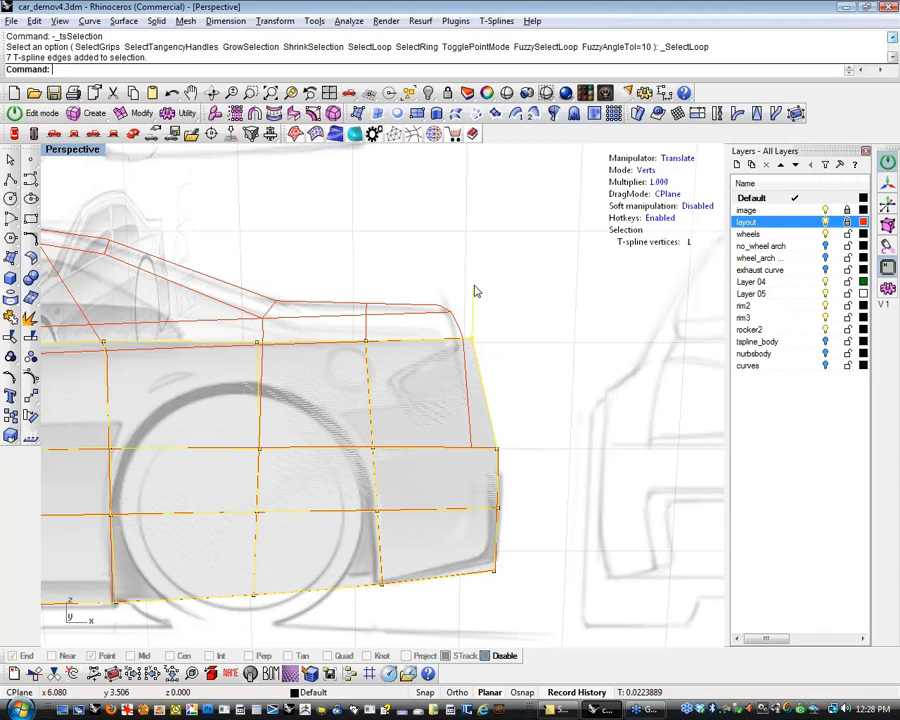
left_click(560, 453)
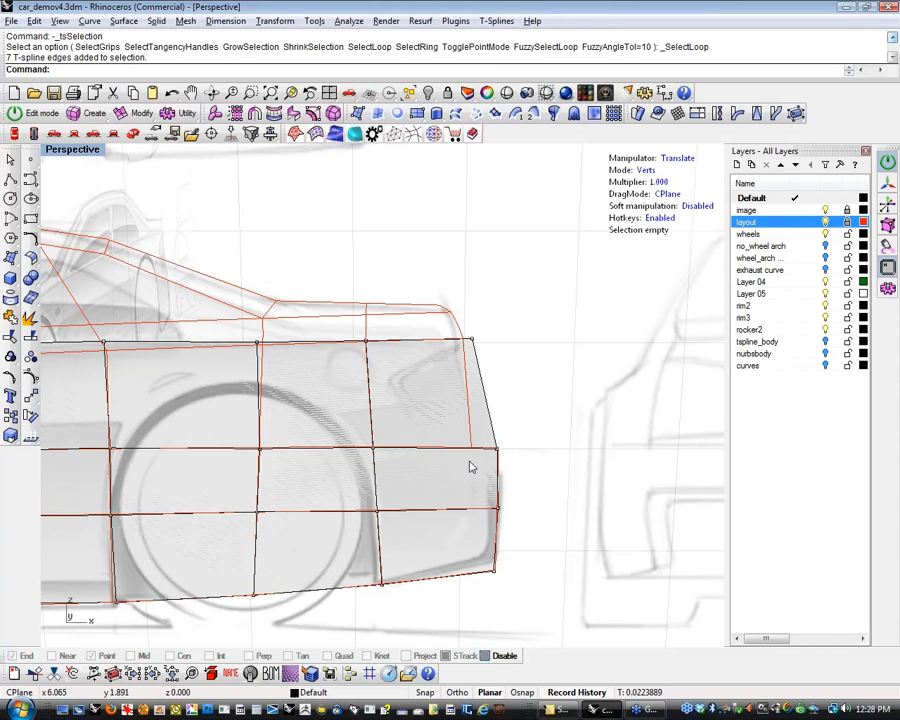
right_click_drag(418, 438, 629, 394)
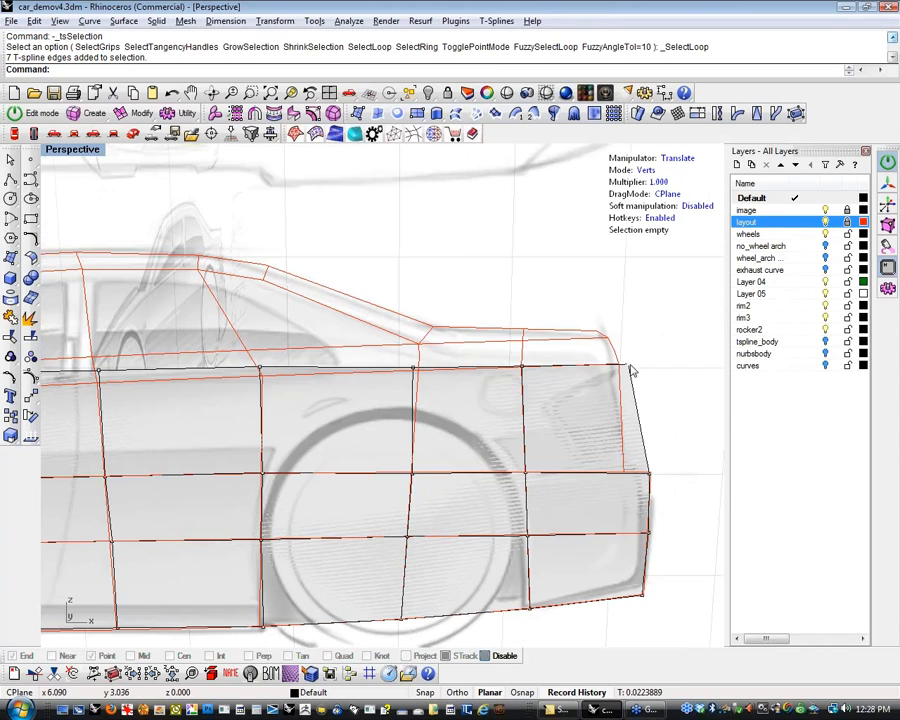
left_click(627, 366)
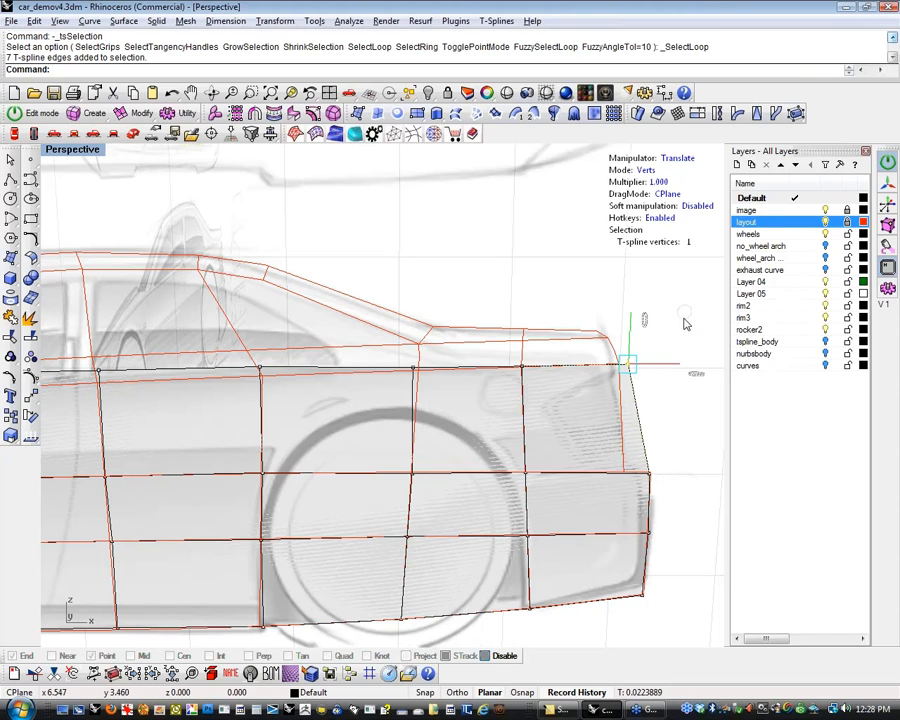
right_click_drag(686, 323, 581, 389)
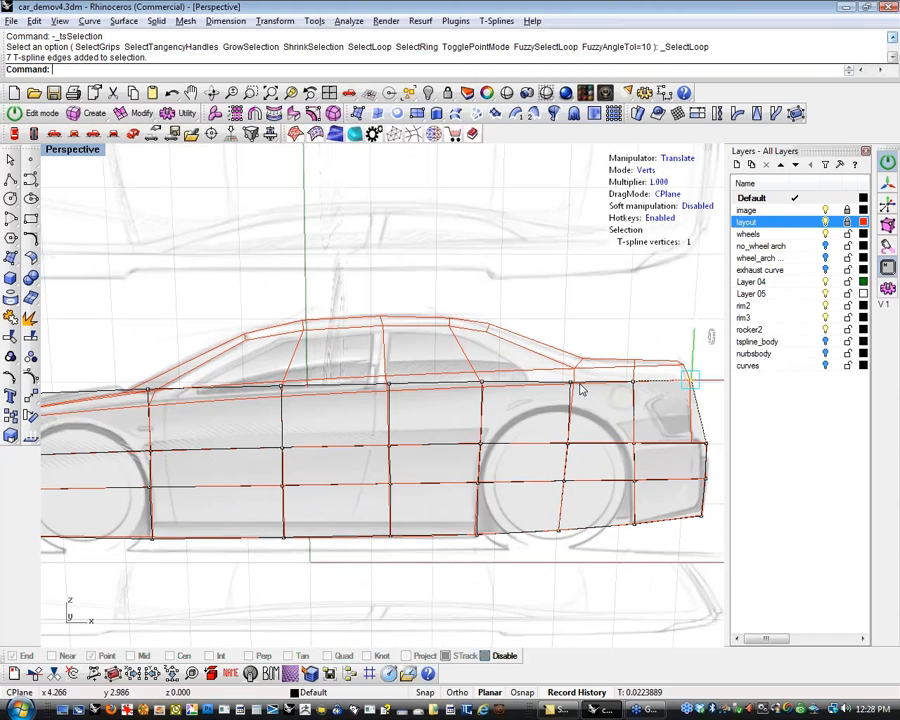
Move the upper edge's vertices above the rear wheel, at the rear door's back end and between the doors onto the lower beltline layout curve
scroll(582, 390, "up", 2)
left_click(570, 381)
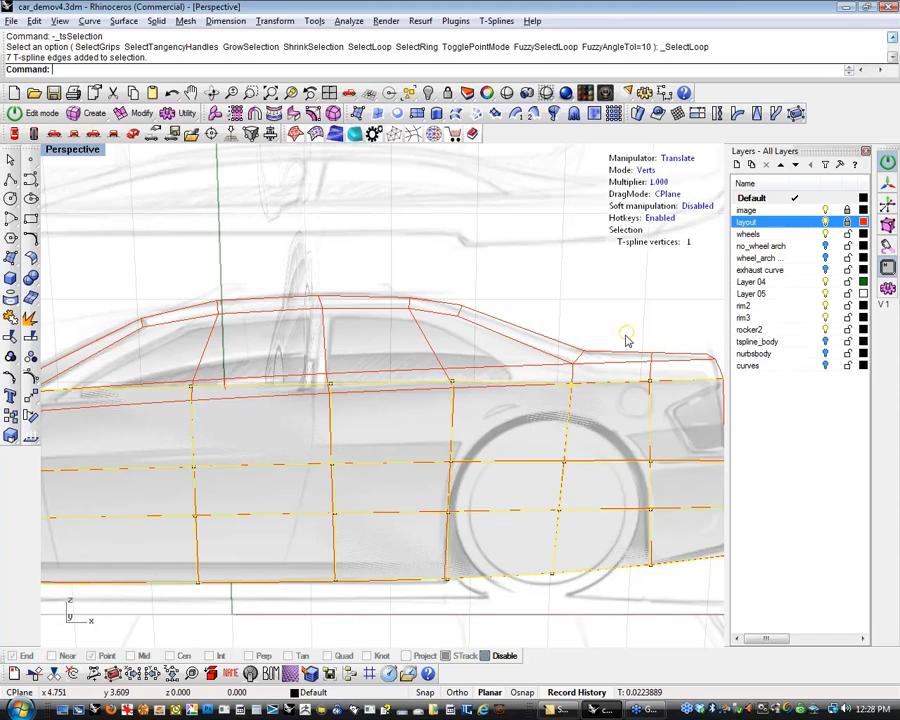
left_click(452, 383)
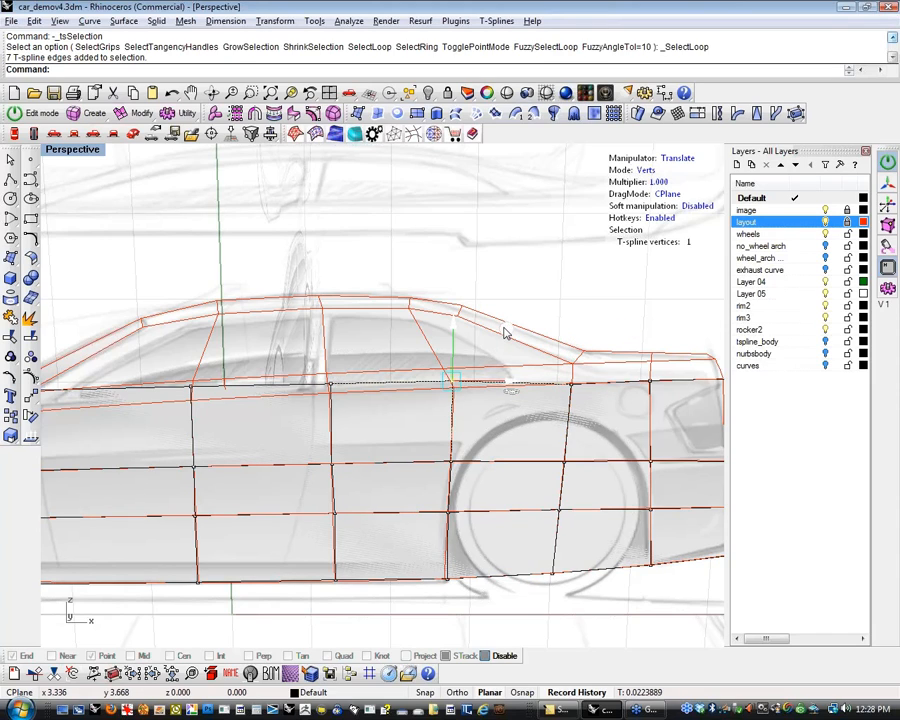
middle_click_drag(503, 328, 504, 336)
left_click_drag(503, 336, 505, 336)
left_click(332, 384)
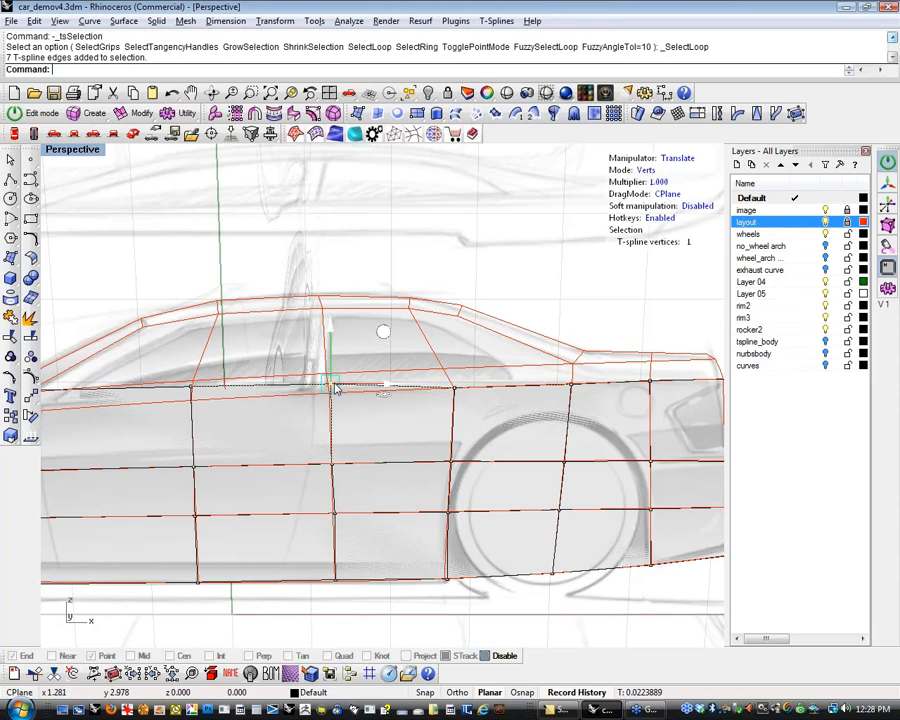
mouse_move(380, 337)
middle_mouse_down()
mouse_move(372, 344)
mouse_move(382, 346)
middle_mouse_up()
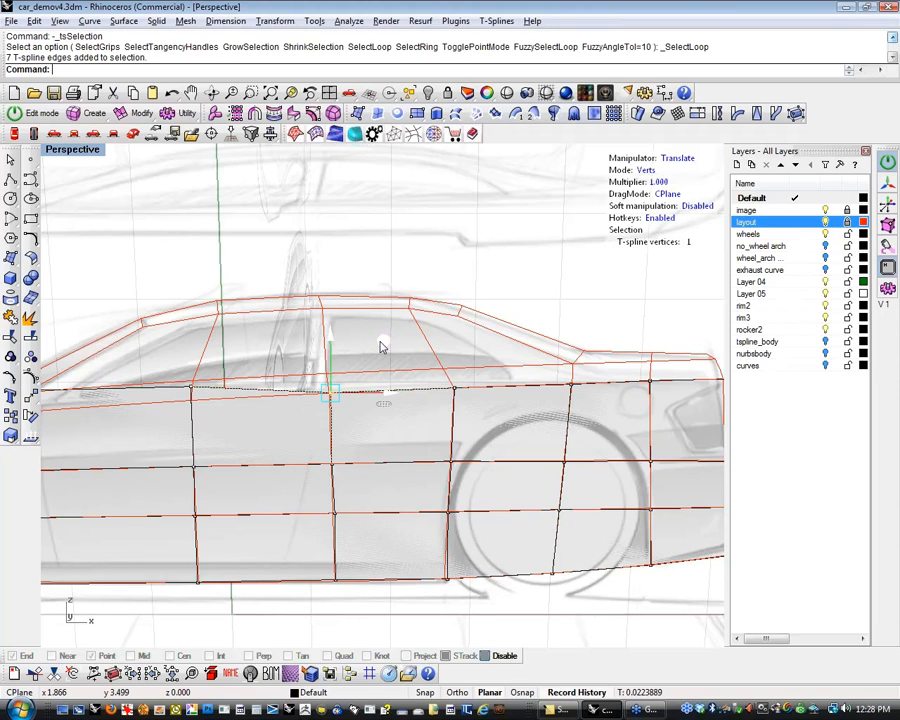
Use the Move command to snap the upper vertex in the middle of the front door down onto the lower beltline layout intersection
right_click_drag(218, 449, 462, 366, "shift")
scroll(456, 360, "up", 6)
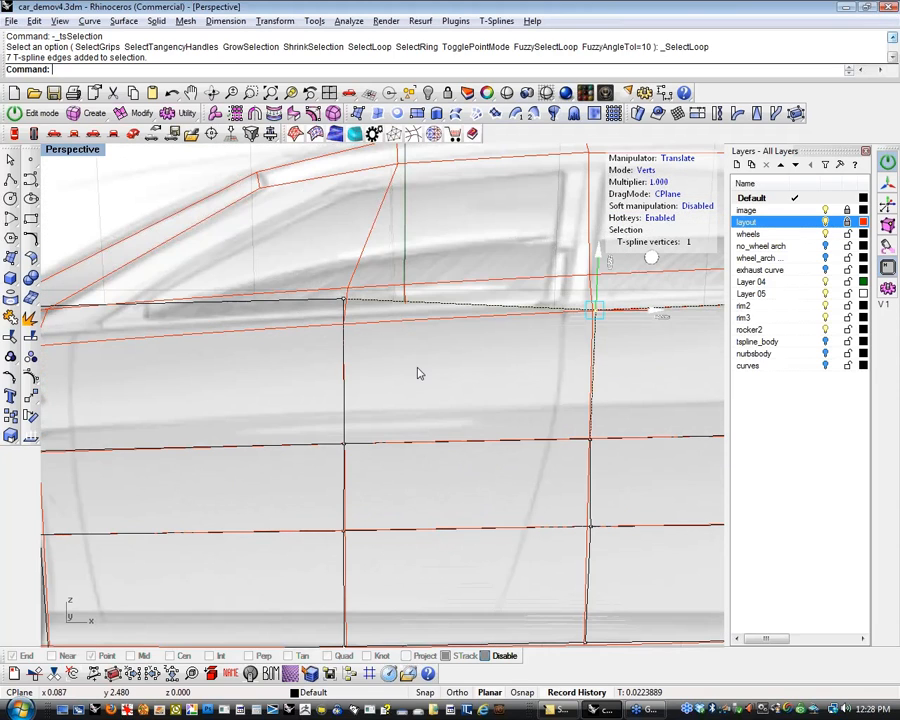
left_click(31, 396)
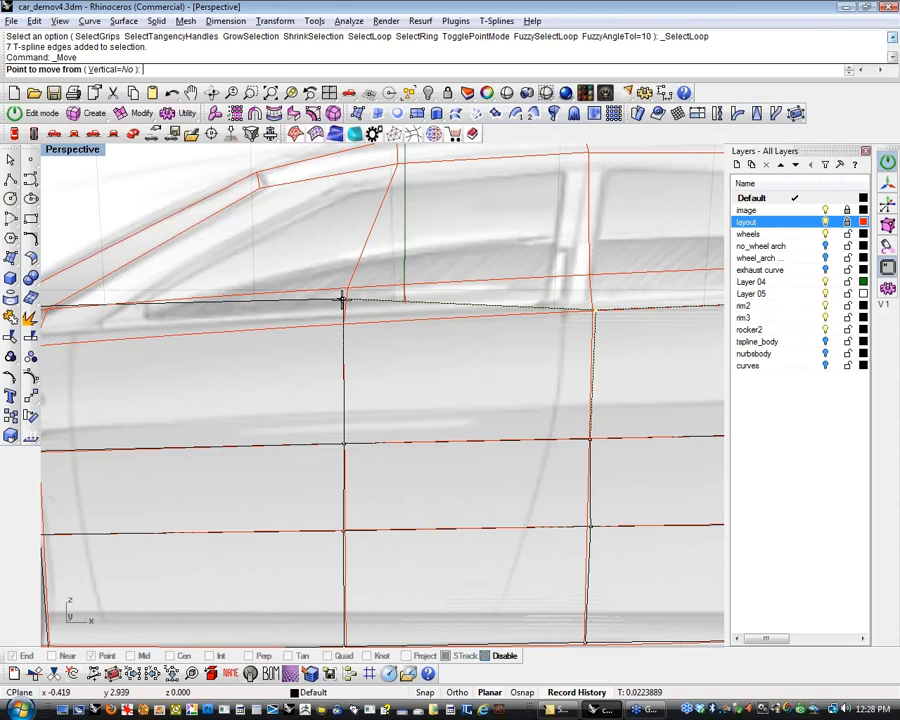
key("Escape")
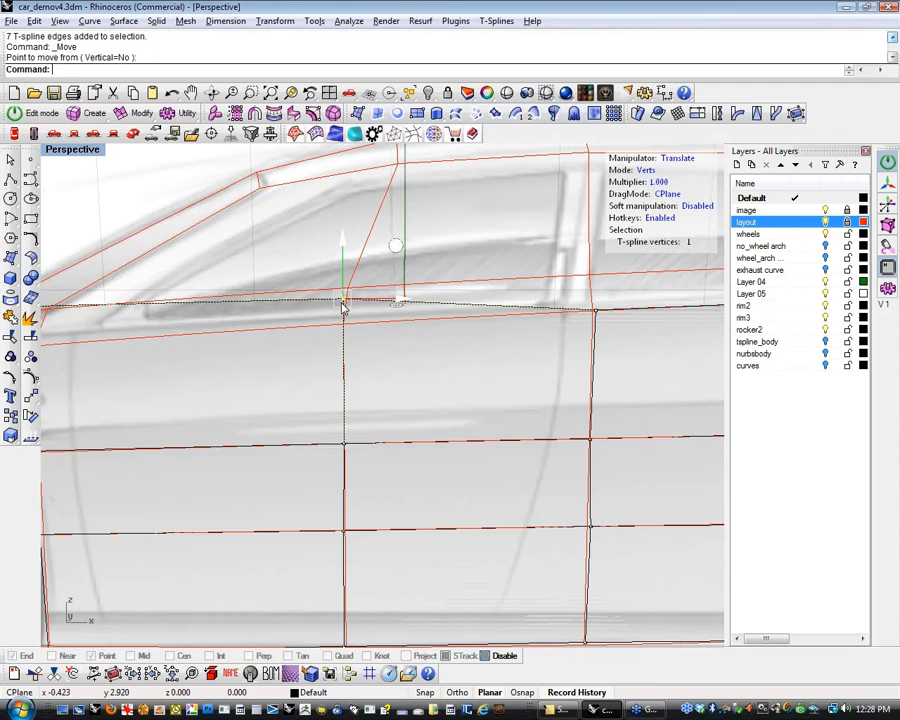
left_click(31, 396)
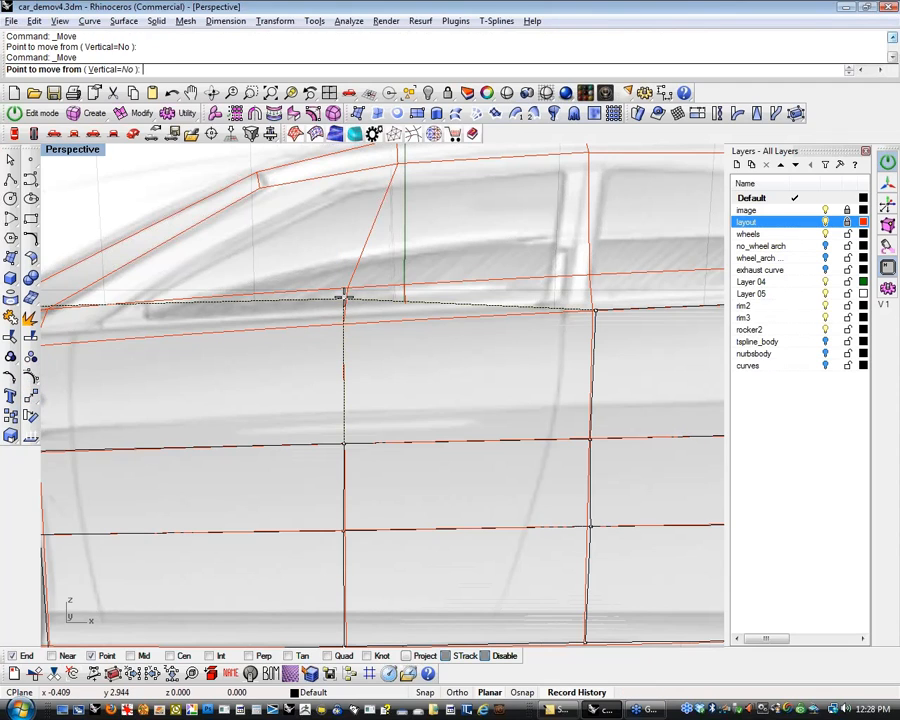
left_click(343, 300)
left_click(343, 324)
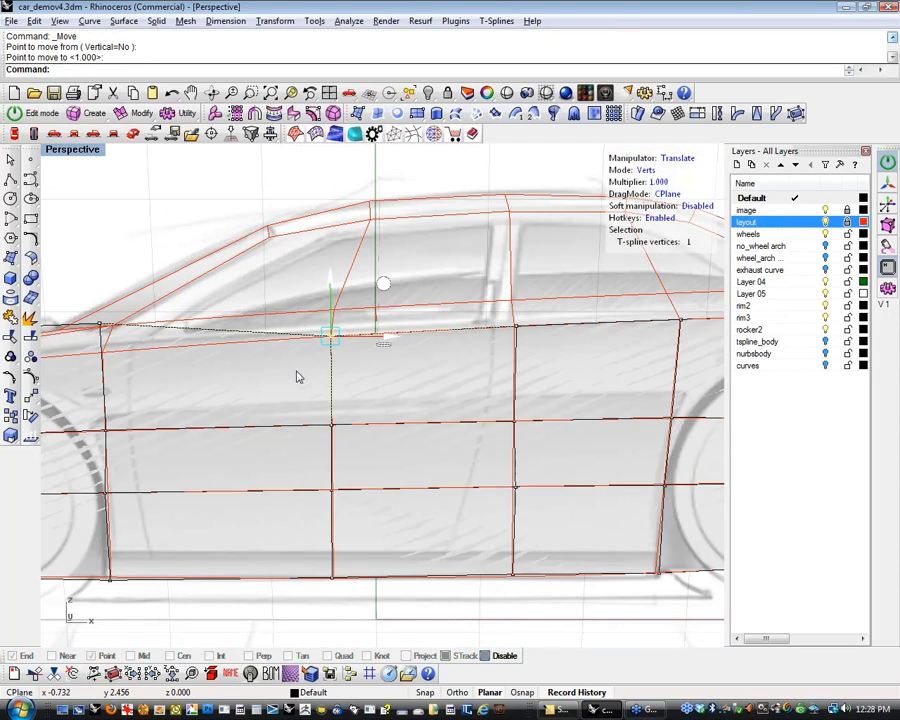
Move the upper edge's remaining vertices behind the front wheel, ahead of it and at the nose onto the layout intersections
right_click_drag(297, 377, 490, 210)
key("Return")
left_click(361, 306)
left_click(361, 338)
left_click_drag(468, 231, 480, 273)
left_click(276, 283)
left_click_drag(289, 285, 363, 288)
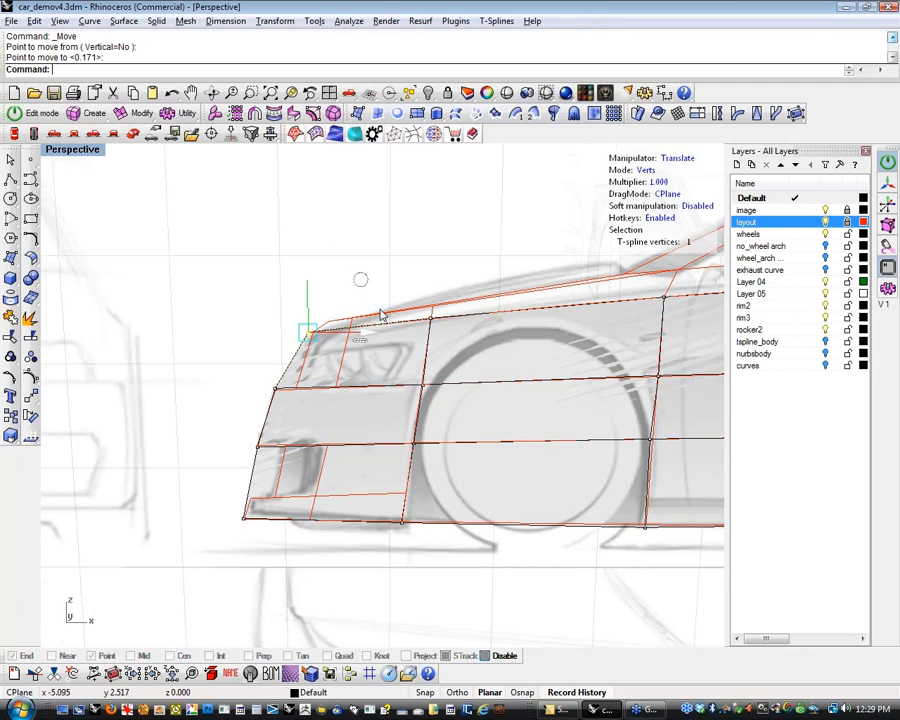
Extrude the car side's whole upper edge loop upward to add a narrow row of faces above the lower beltline
scroll(454, 325, "down", 10)
right_click_drag(610, 380, 300, 405, "shift")
scroll(435, 367, "up", 7)
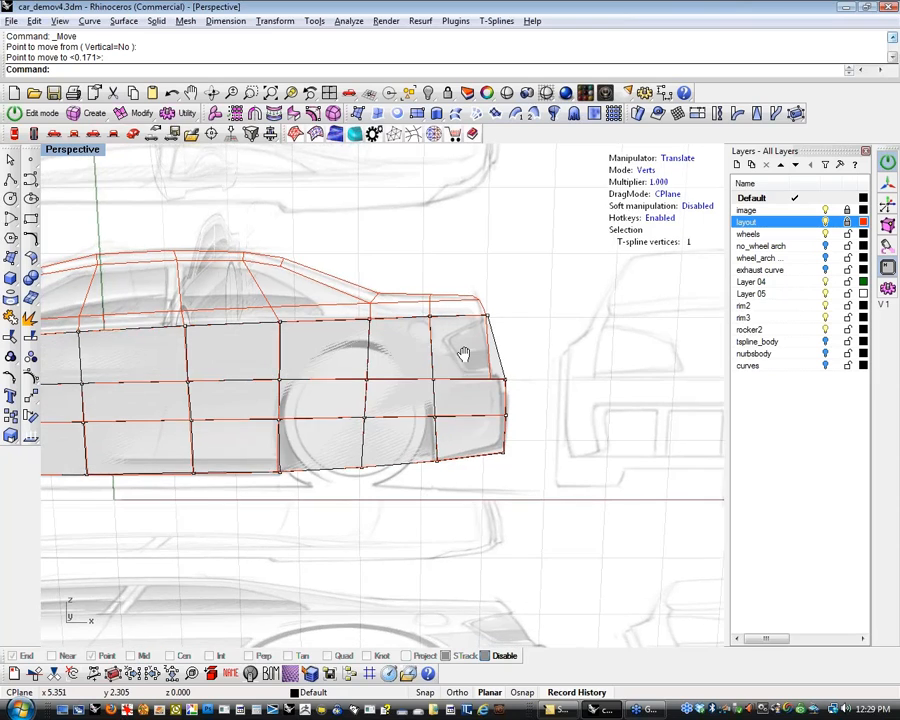
scroll(462, 355, "down", 8)
scroll(253, 344, "up", 2)
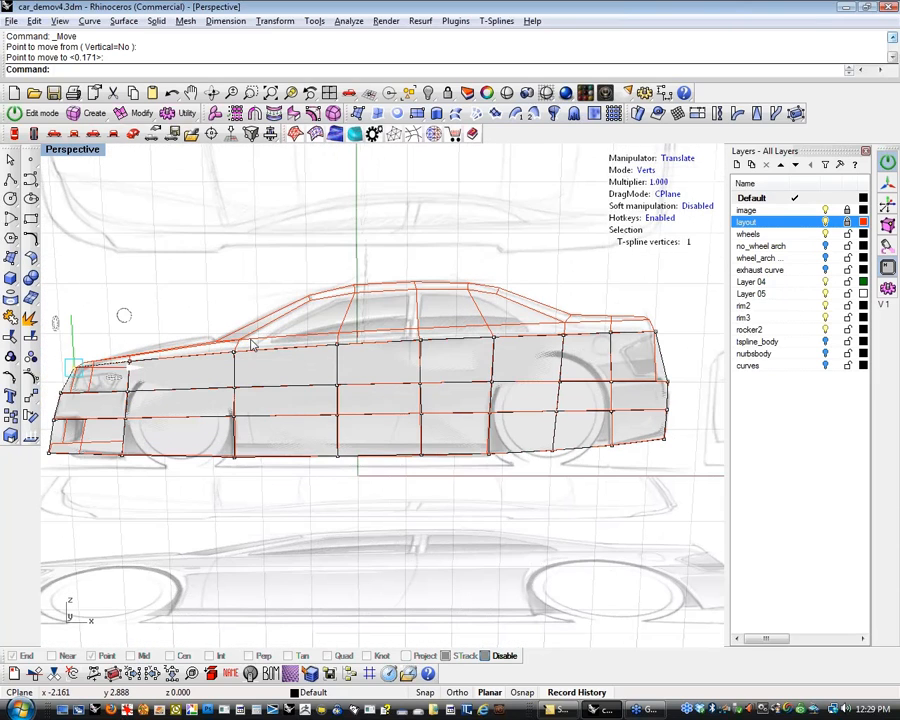
key("Escape")
key("2")
double_click(364, 344)
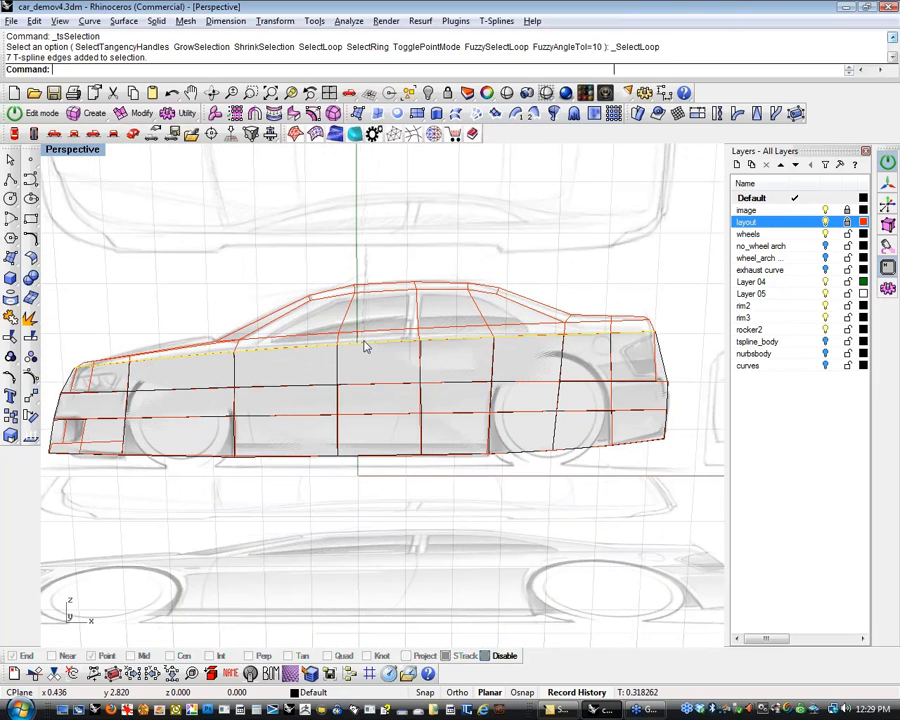
scroll(548, 324, "up", 3)
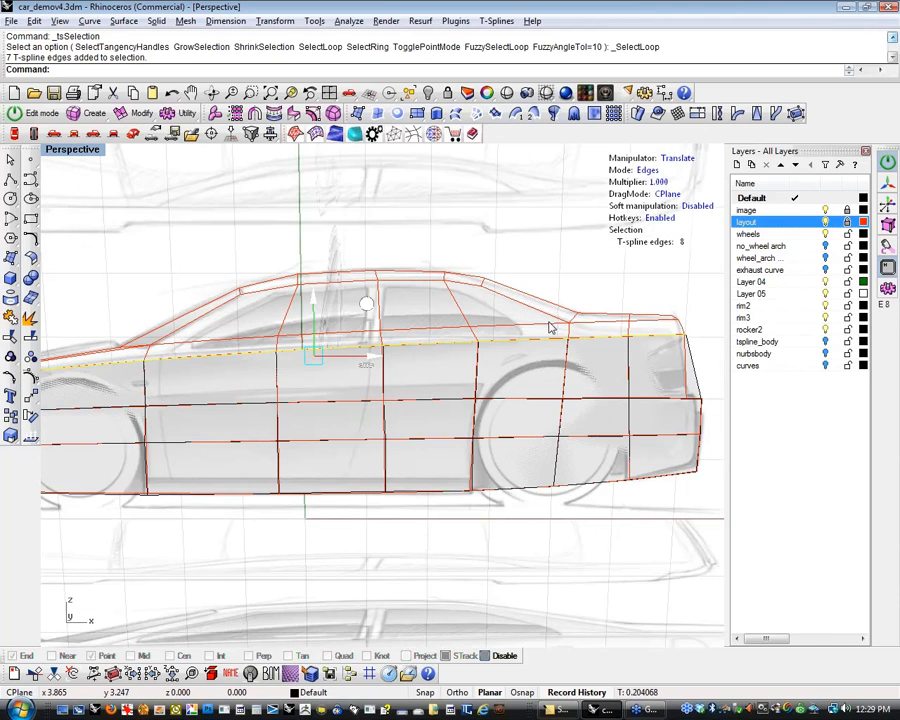
scroll(494, 360, "down", 3)
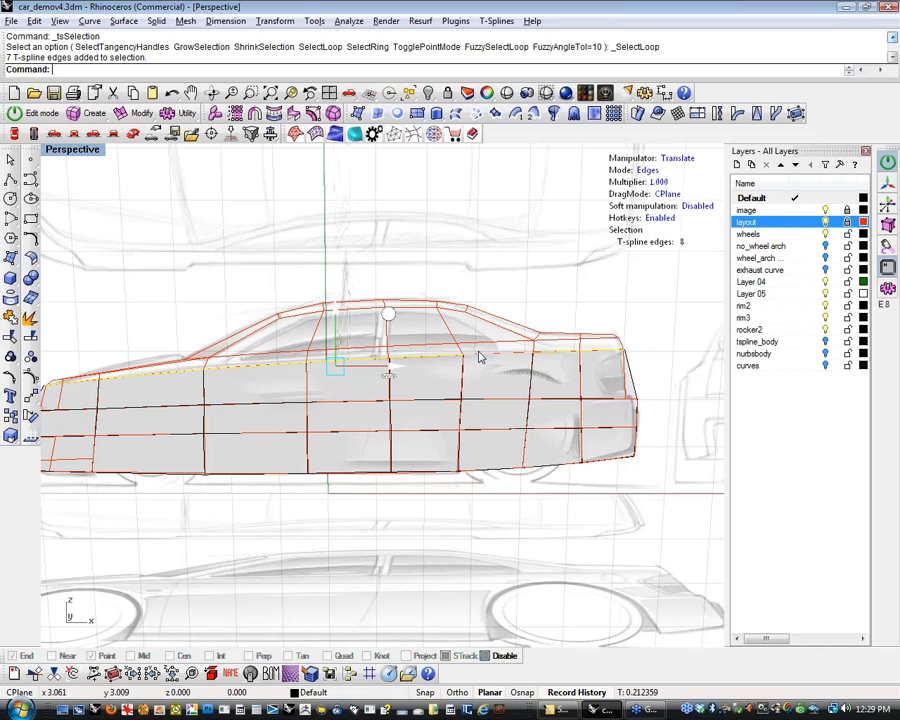
right_click_drag(647, 372, 549, 383, "shift")
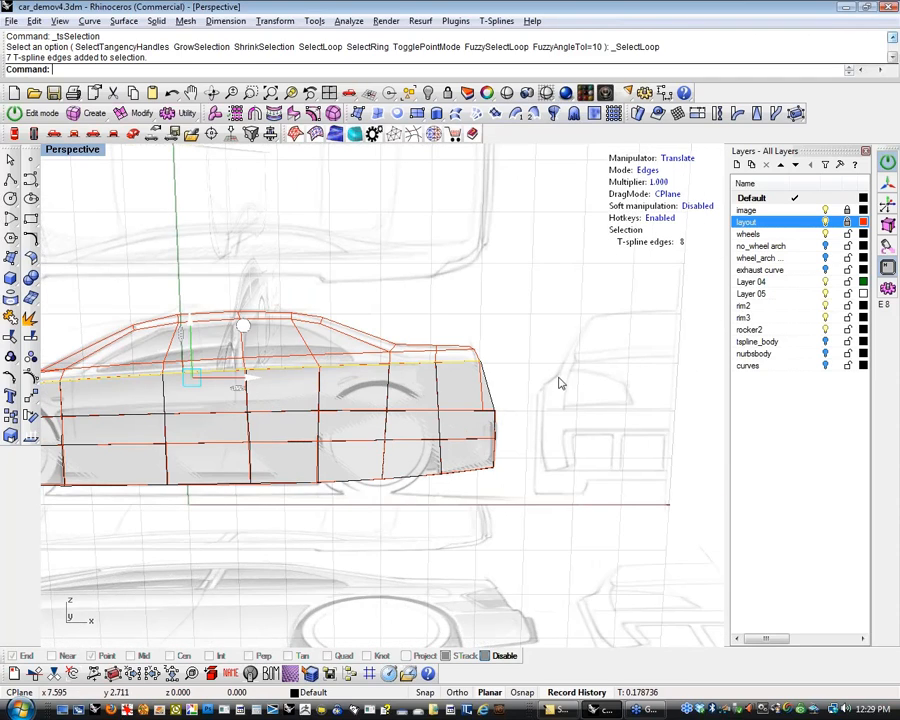
scroll(241, 352, "up", 2)
right_click_drag(241, 352, 307, 313, "shift")
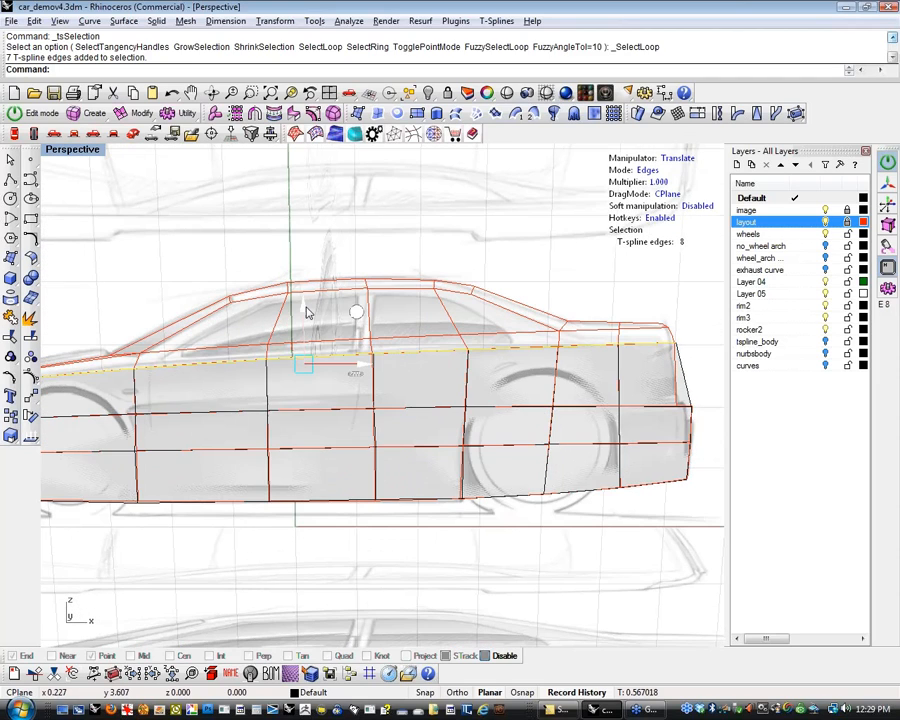
left_click_drag(307, 313, 307, 296)
left_click(360, 352)
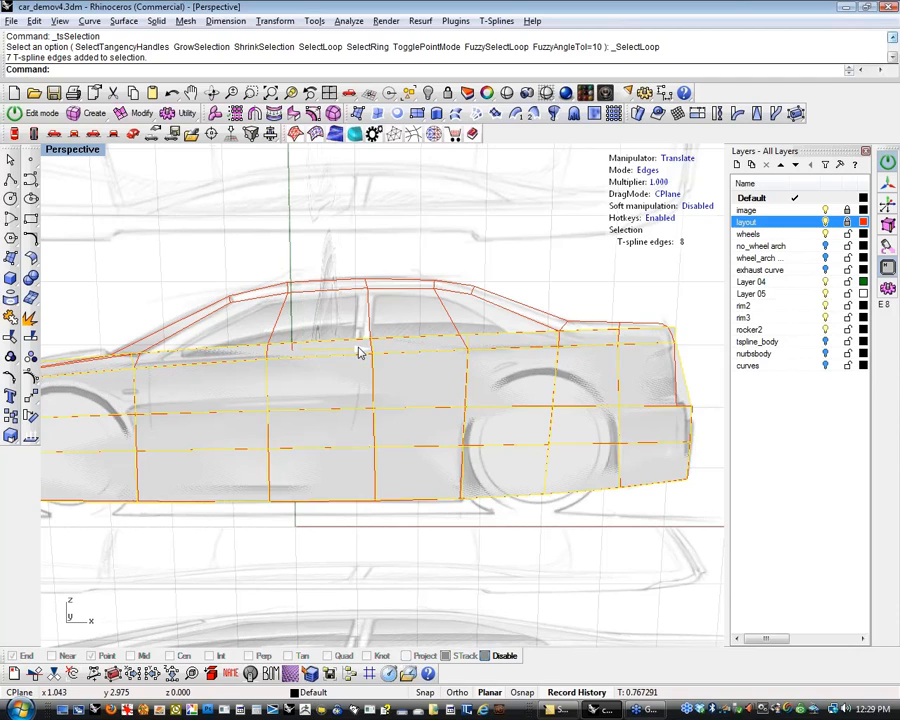
Move the new upper edge's vertices at the tail, behind the rear wheel and above it onto the upper beltline layout intersections
right_click_drag(496, 364, 548, 350)
scroll(580, 350, "up", 3)
key("1")
left_click(584, 332)
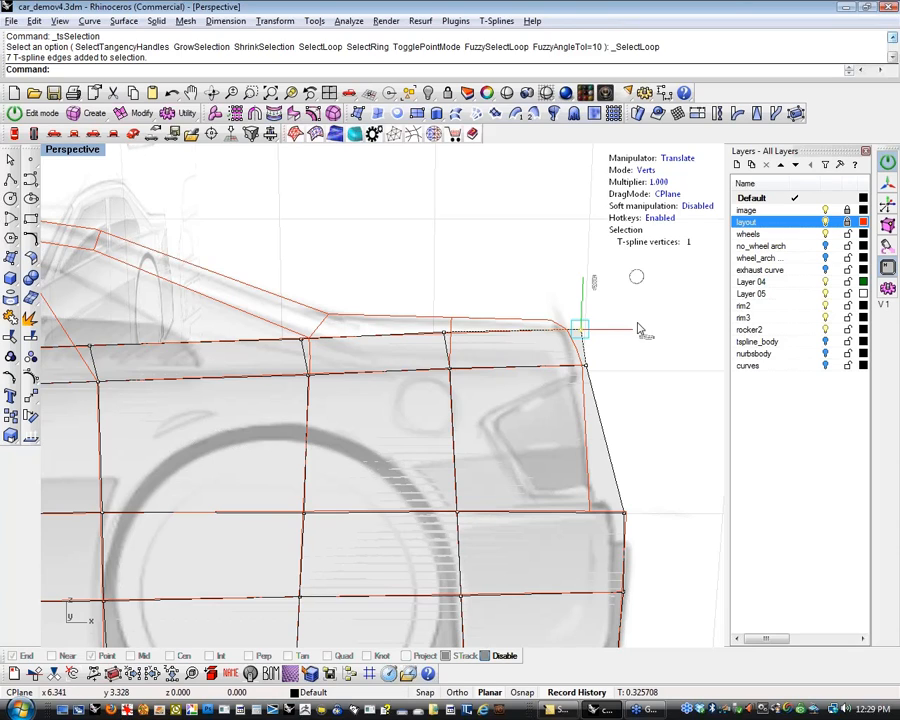
left_click(446, 333)
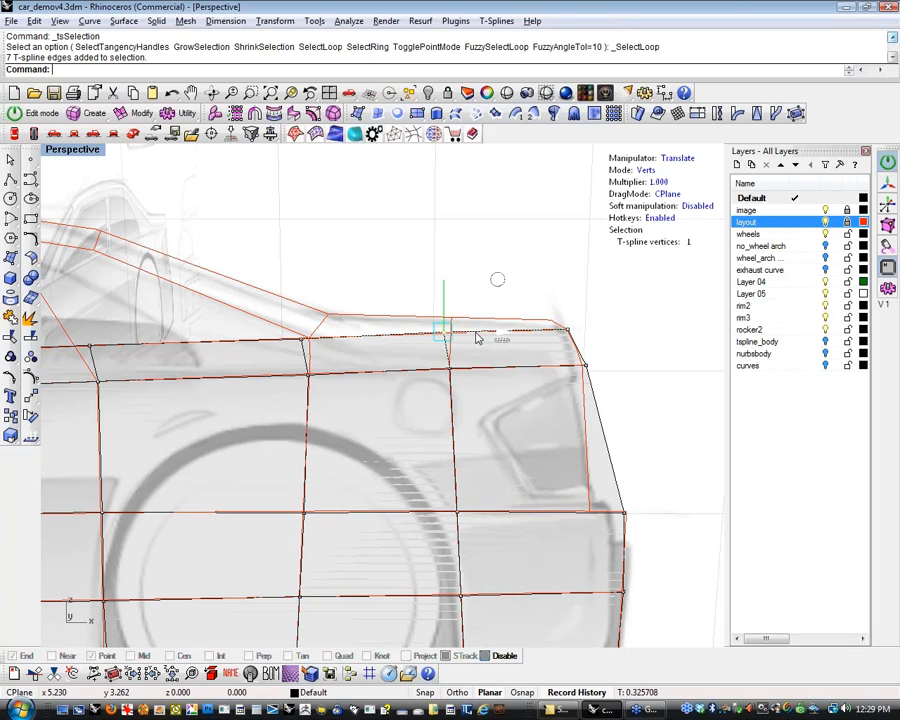
left_click(303, 338)
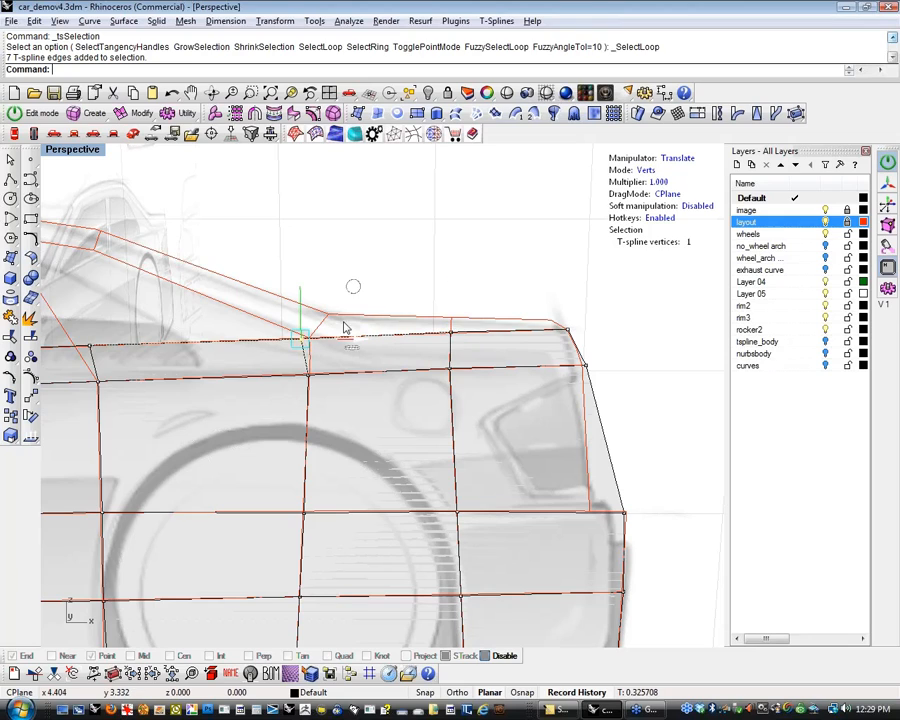
Fit the new upper edge's vertices along the doors and behind the front wheel to the upper beltline layout curve
right_click_drag(364, 336, 445, 401)
left_click(578, 395)
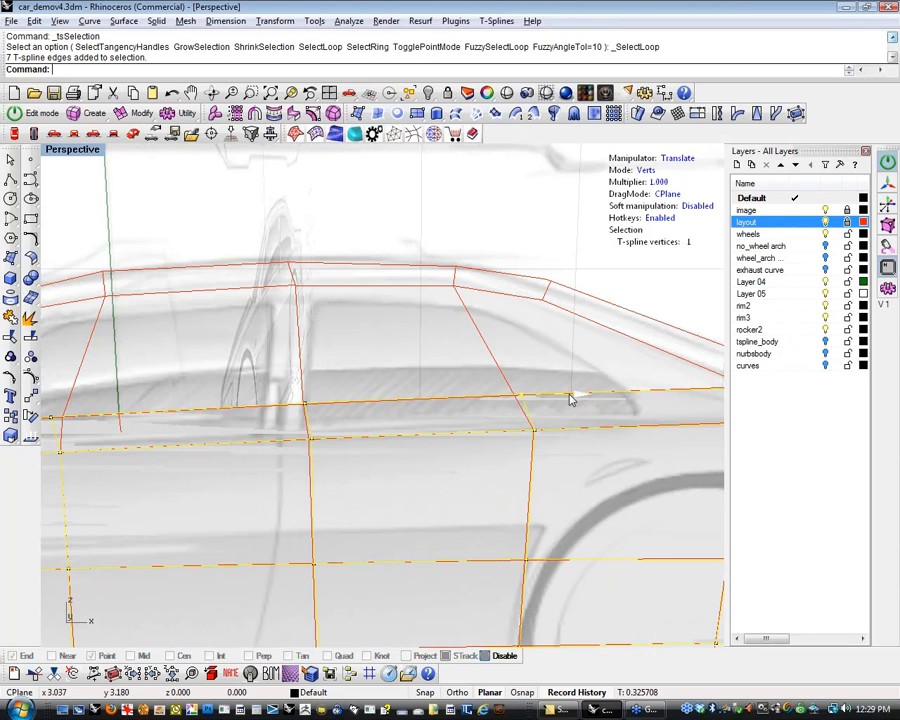
right_click_drag(567, 400, 287, 357)
right_click_drag(350, 355, 422, 314)
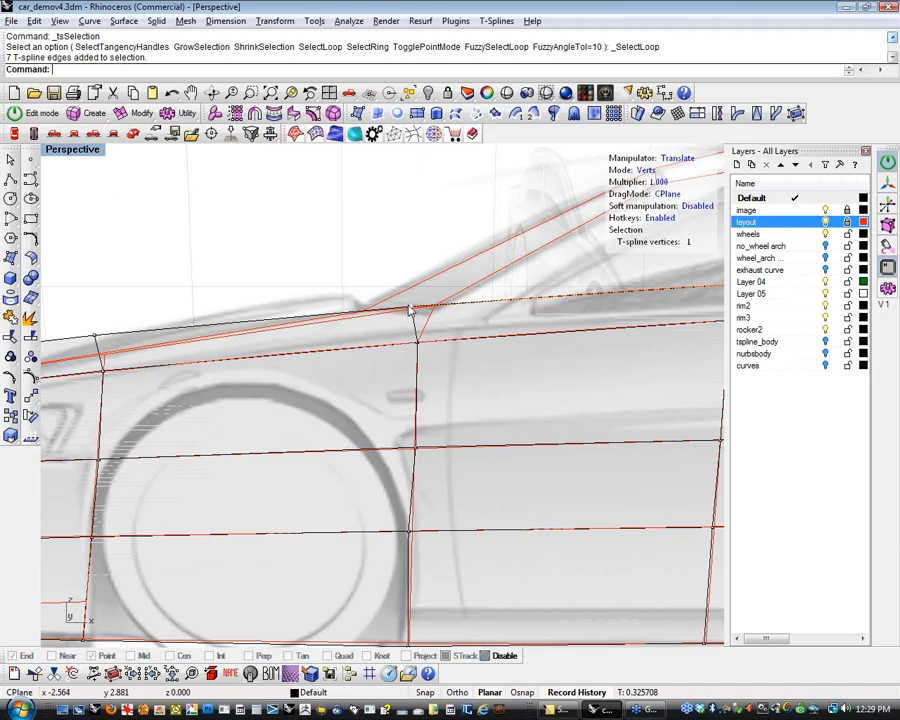
left_click(487, 311)
Move the new upper edge's vertices ahead of the front wheel and at the nose onto the hood layout line
right_click_drag(171, 343, 452, 300)
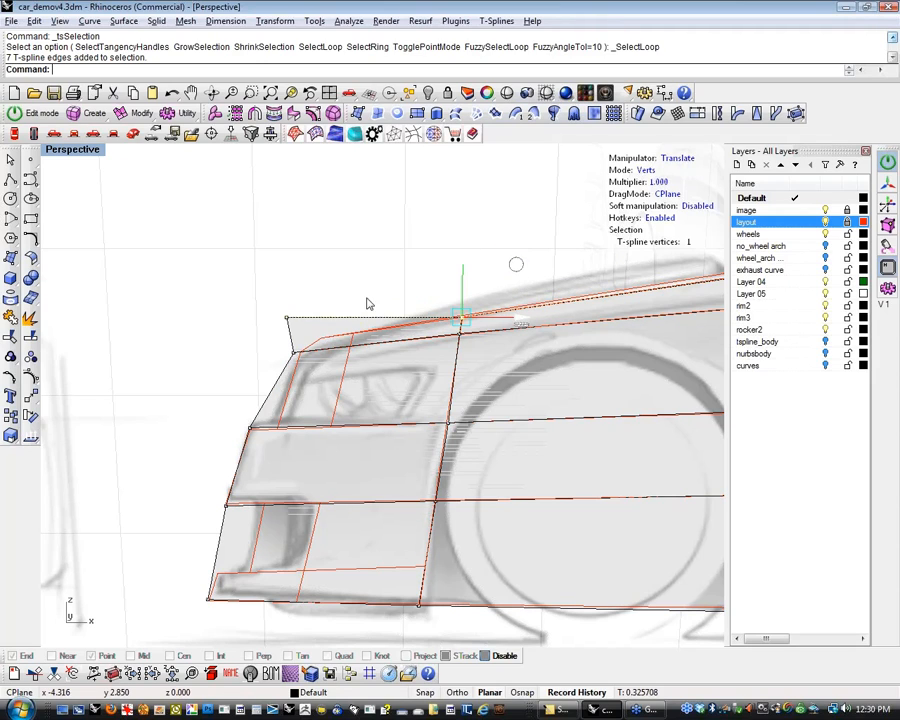
left_click(287, 318)
left_click(372, 292)
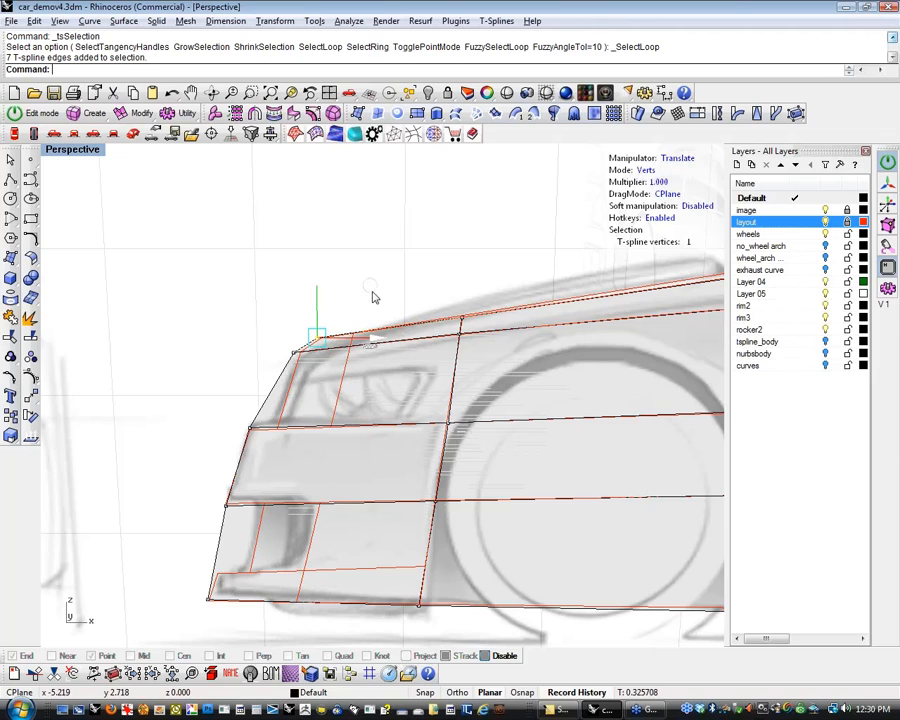
Extrude the four upper edges beneath the side windows, from windshield base to rear window base, upward to roof height
scroll(272, 296, "down", 3)
right_click_drag(270, 296, 407, 414)
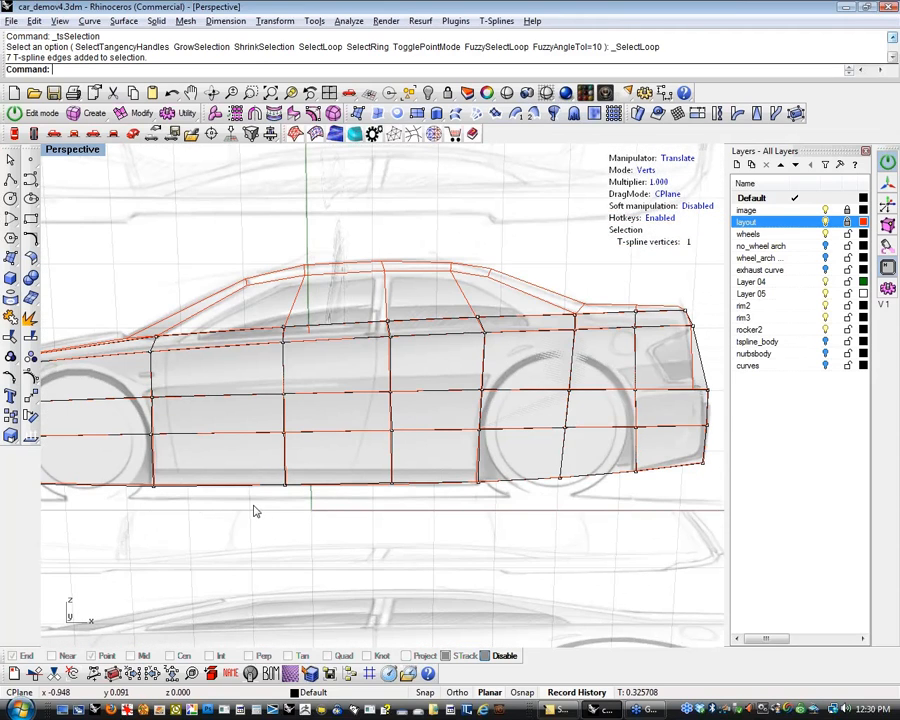
scroll(241, 526, "down", 3)
scroll(207, 362, "up", 5)
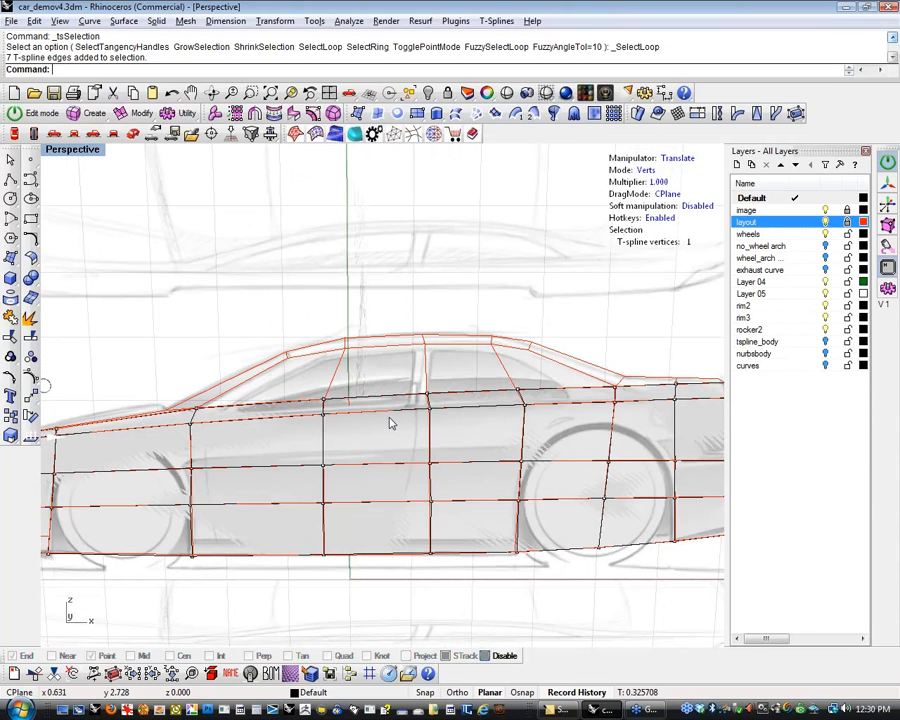
key("e")
left_click(275, 408)
left_click(380, 398, "shift")
left_click(494, 398, "shift")
left_click(542, 390, "shift")
left_click_drag(420, 343, 430, 295)
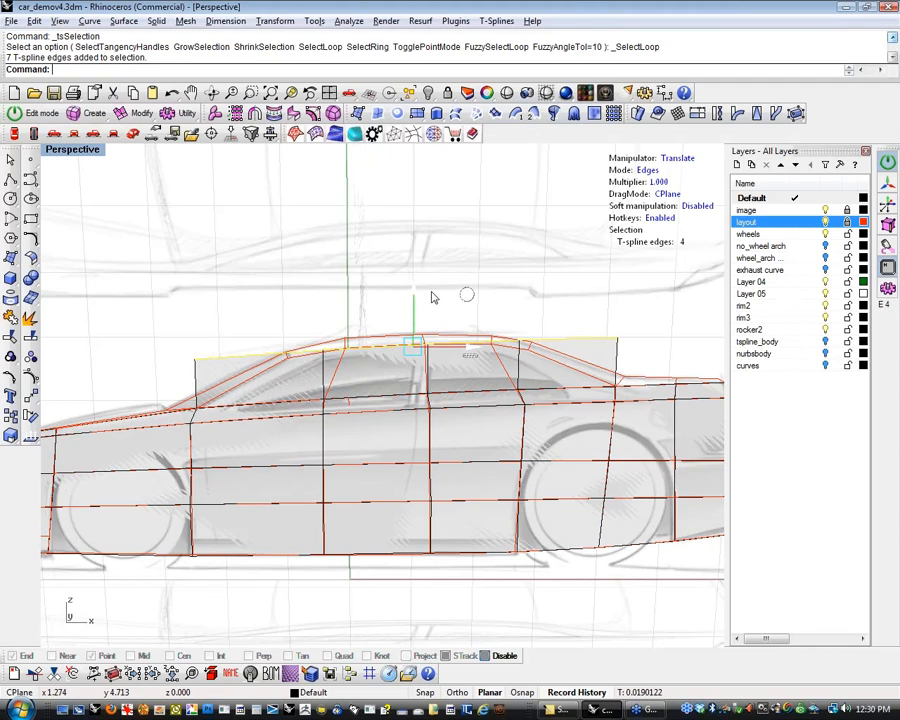
Move the roof edge's vertices above the door split, above the rear door and at the rear window onto the layout intersections
key("1")
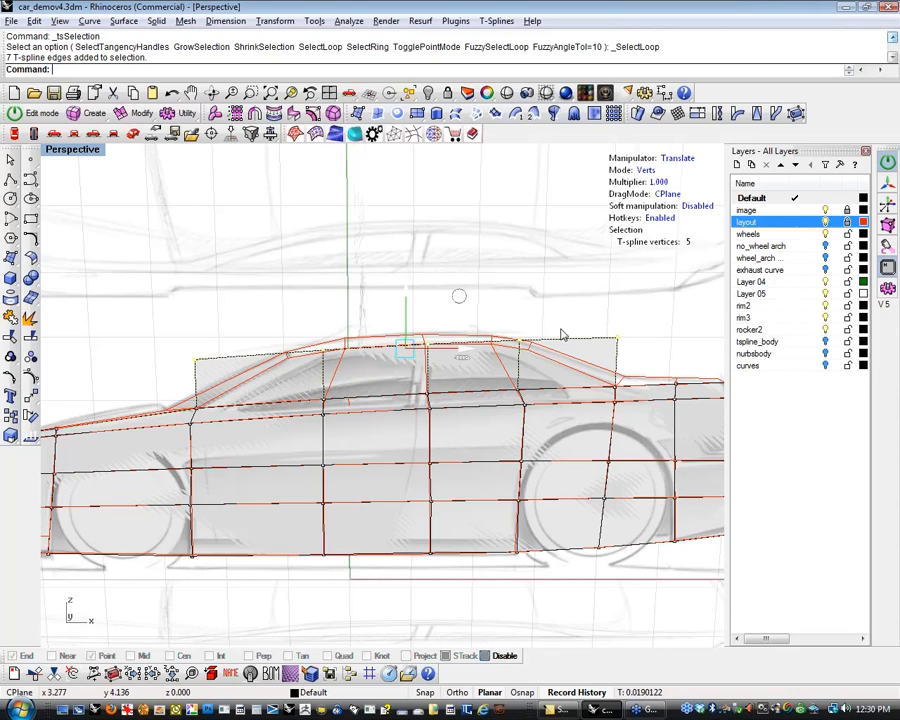
left_click(520, 322)
left_click(428, 344)
left_click_drag(484, 345, 486, 349)
left_click(542, 288)
left_click(521, 342)
left_click_drag(573, 343, 544, 342)
left_click_drag(543, 289, 547, 296)
left_click(628, 328)
left_click(617, 343)
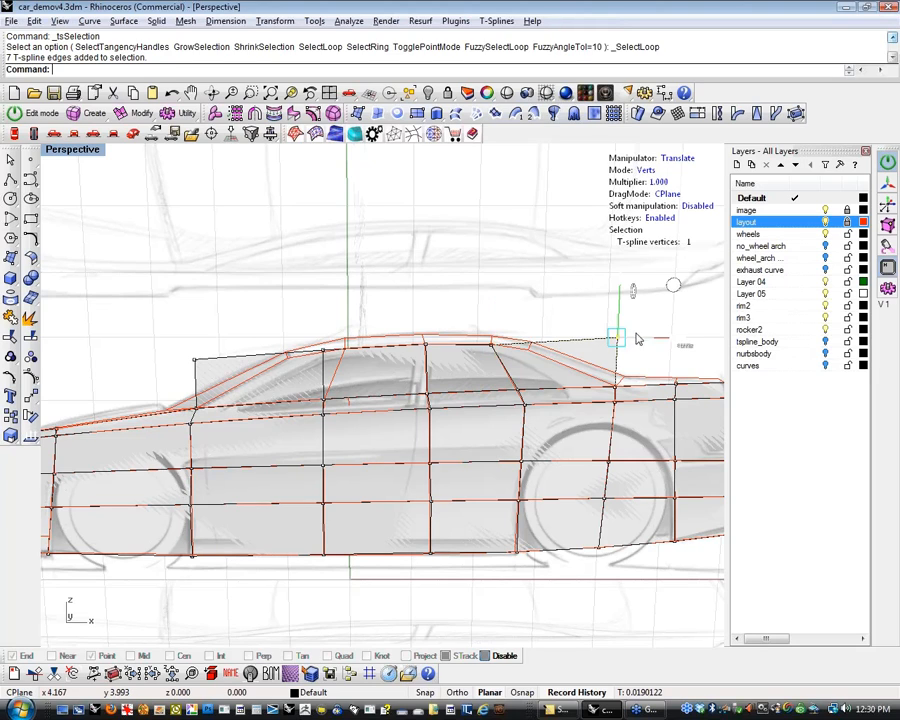
left_click_drag(635, 293, 585, 305)
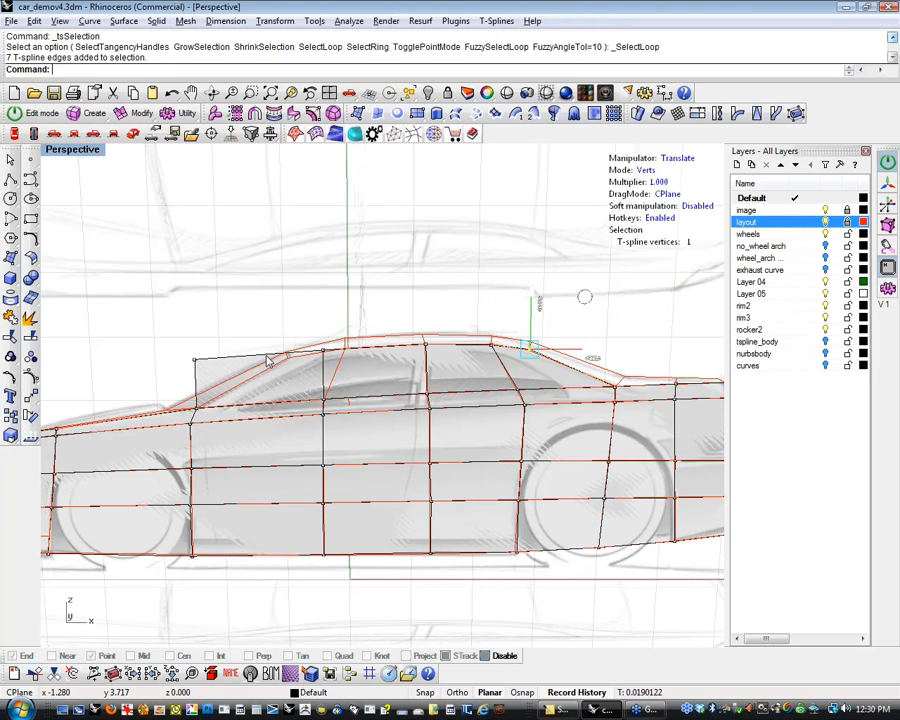
Move the roof edge's two front vertices onto the layout intersections at the front of the roof and the windshield's upper bend
left_click(322, 352)
left_click_drag(370, 299, 340, 310)
left_click(287, 356)
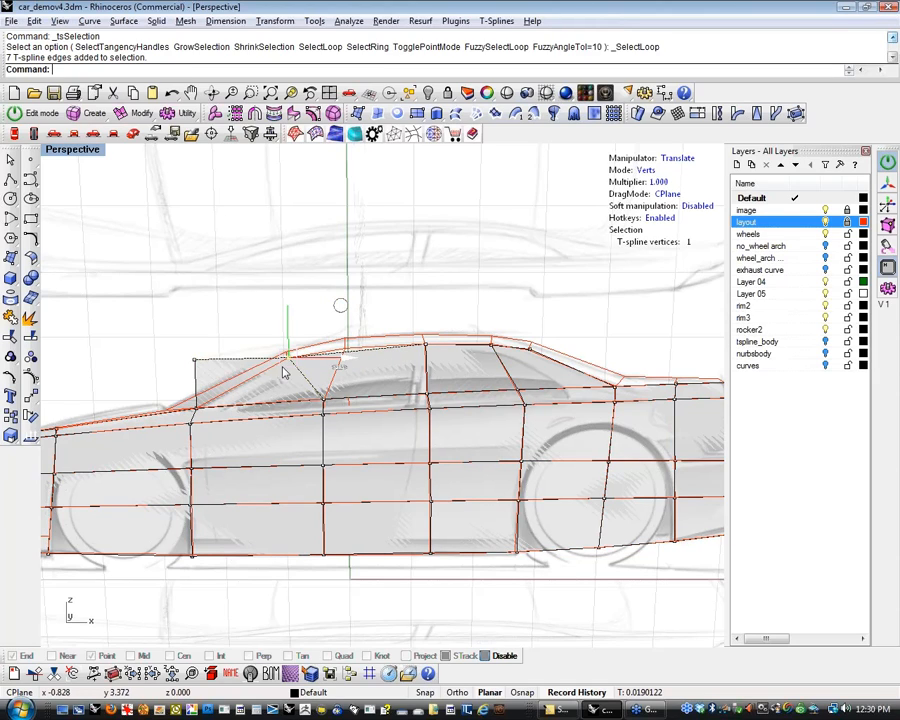
left_click(197, 360)
left_click_drag(249, 306, 295, 331)
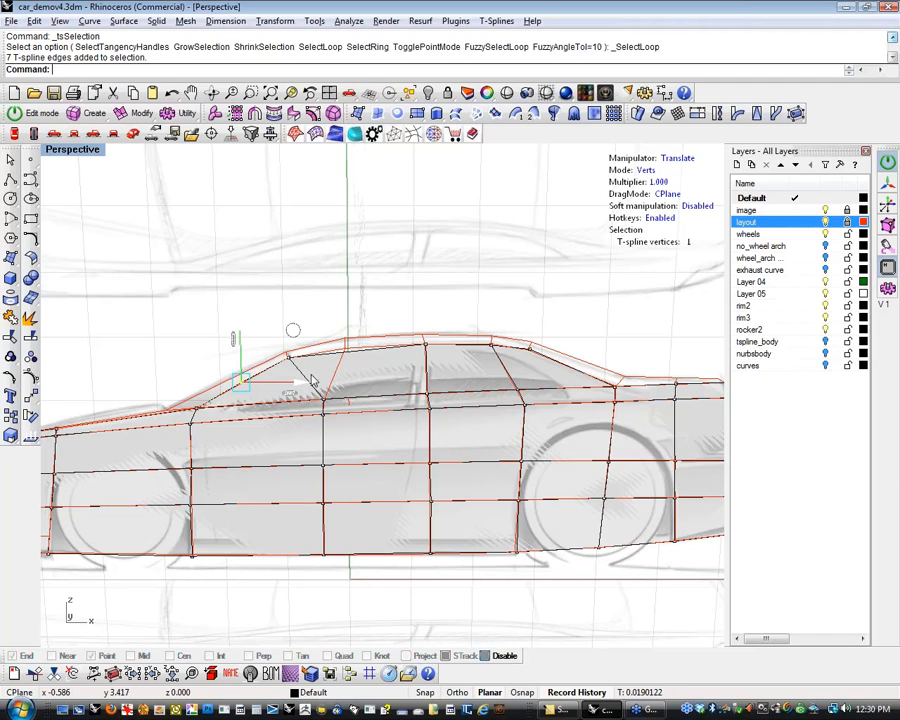
left_click_drag(301, 340, 396, 305)
left_click(242, 377)
left_click_drag(306, 323, 336, 313)
Inspect the body side in the Perspective view, temporarily hiding the image and layout layers
scroll(243, 309, "down", 7)
right_click_drag(243, 309, 375, 309, "shift")
key("Escape")
left_click(136, 138)
right_click_drag(464, 420, 376, 452)
scroll(376, 452, "up", 4)
right_click_drag(399, 447, 500, 440)
left_click(825, 210)
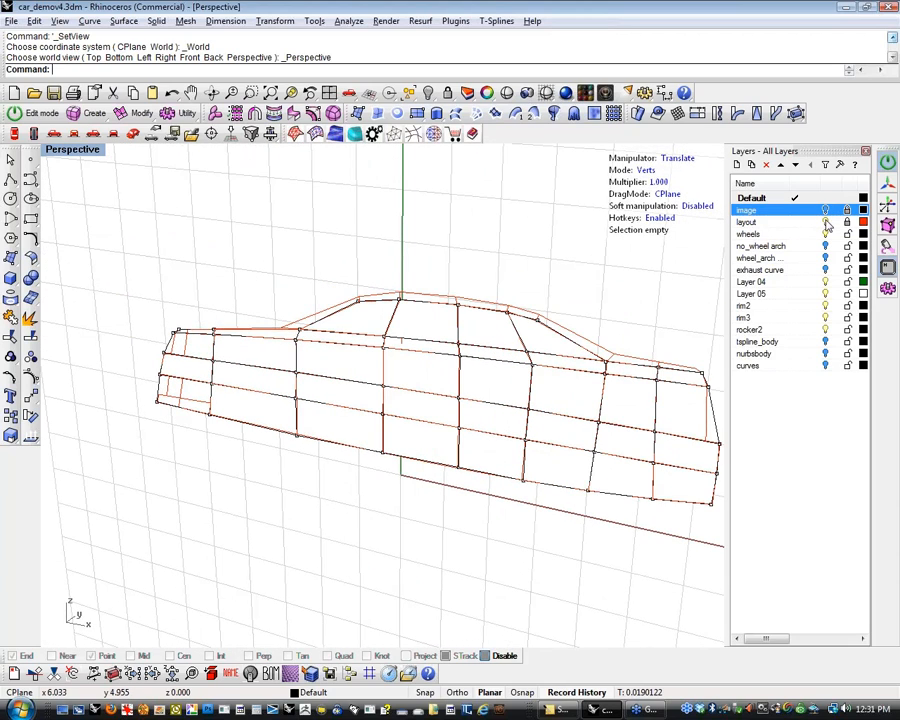
left_click(825, 222)
right_click_drag(596, 345, 565, 358)
left_click(825, 222)
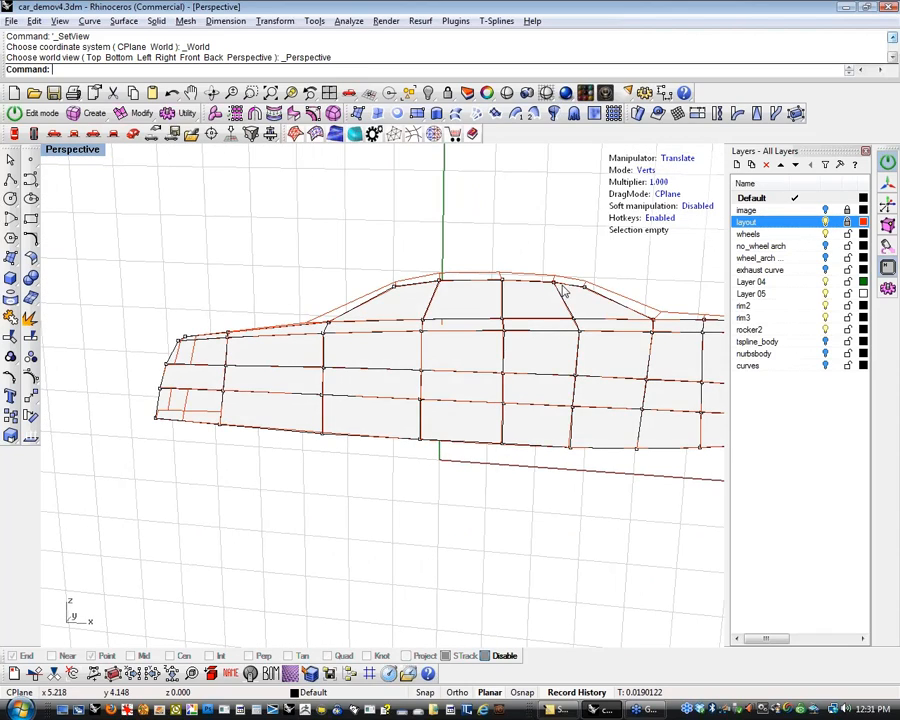
right_click_drag(573, 288, 490, 326)
left_click(825, 210)
Examine the body side against the sketch in the Front view, and check its flatness nearly edge-on in Perspective with object selection mode
right_click_drag(226, 400, 284, 418)
left_click(54, 134)
scroll(252, 292, "down", 2)
scroll(252, 292, "down", 2)
left_click(73, 134)
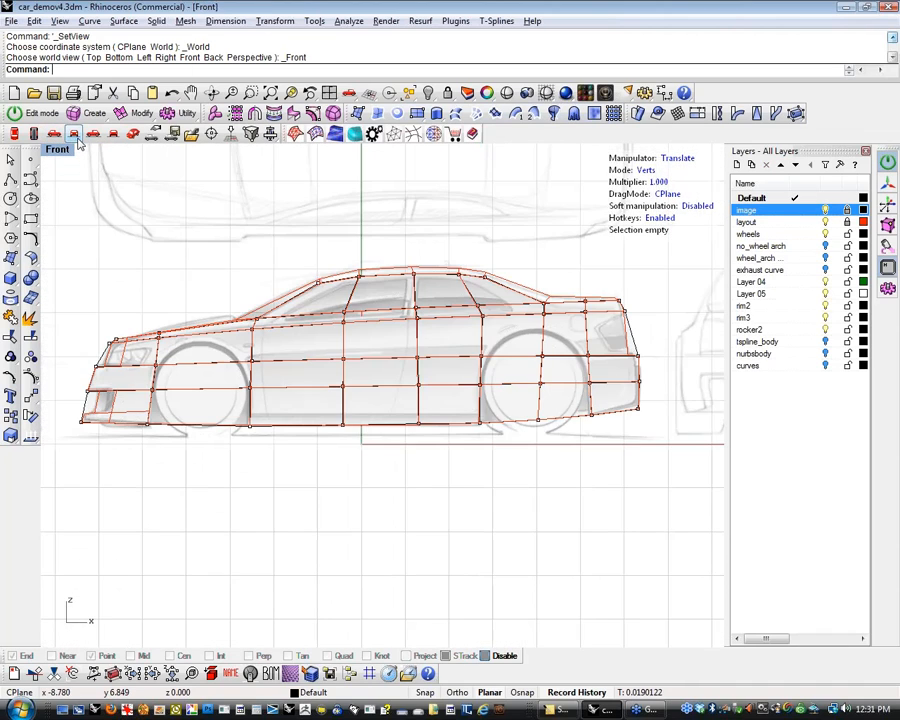
scroll(301, 281, "up", 6)
scroll(443, 393, "down", 8)
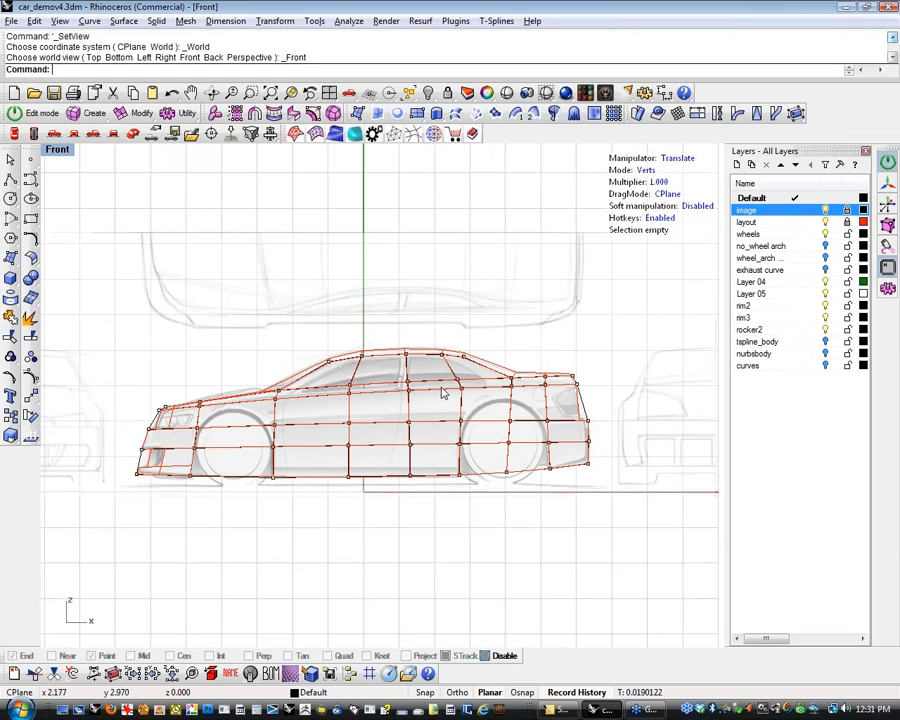
left_click(110, 136)
right_click_drag(300, 400, 323, 407)
key("f")
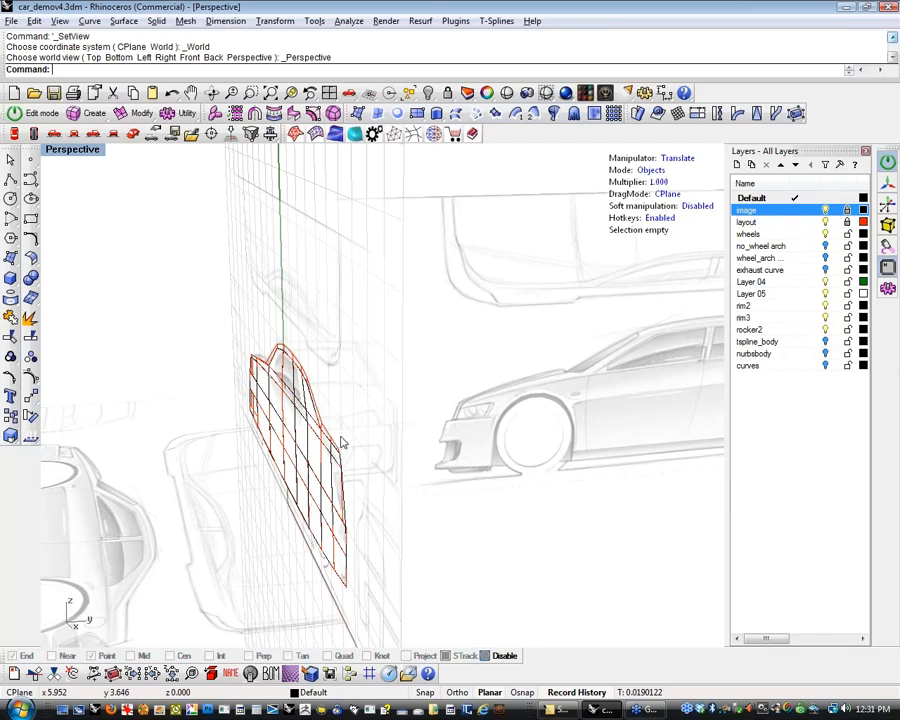
scroll(342, 427, "up", 5)
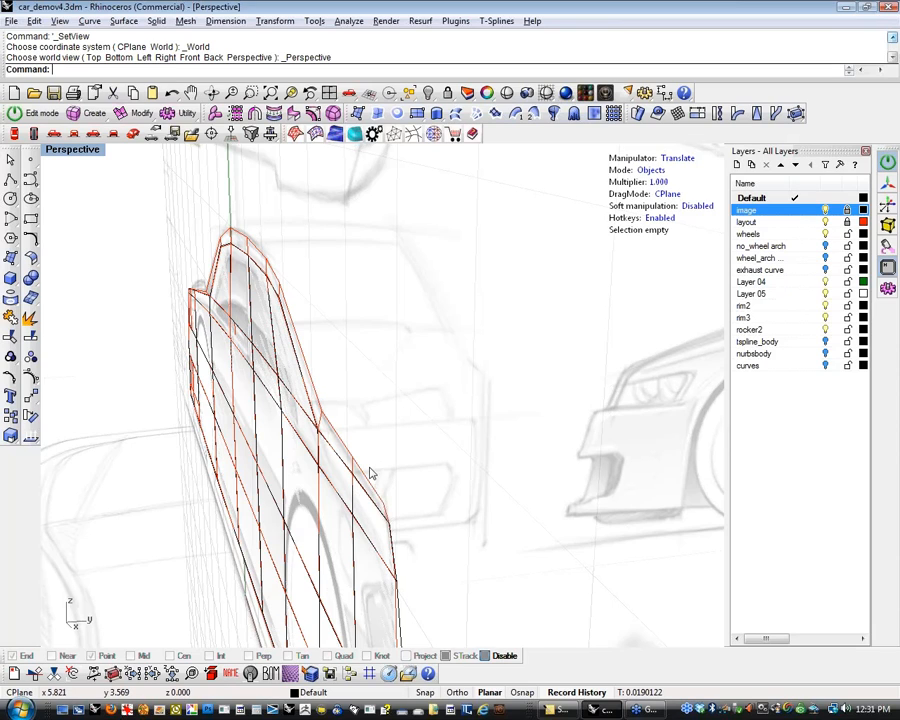
scroll(380, 459, "down", 4)
right_click_drag(258, 488, 435, 478)
scroll(432, 478, "down", 4)
scroll(432, 478, "up", 3)
In the Front view, draw a degree-3 curve with five control points that runs vertically and bends horizontally above the sketches
key("ctrl+F2")
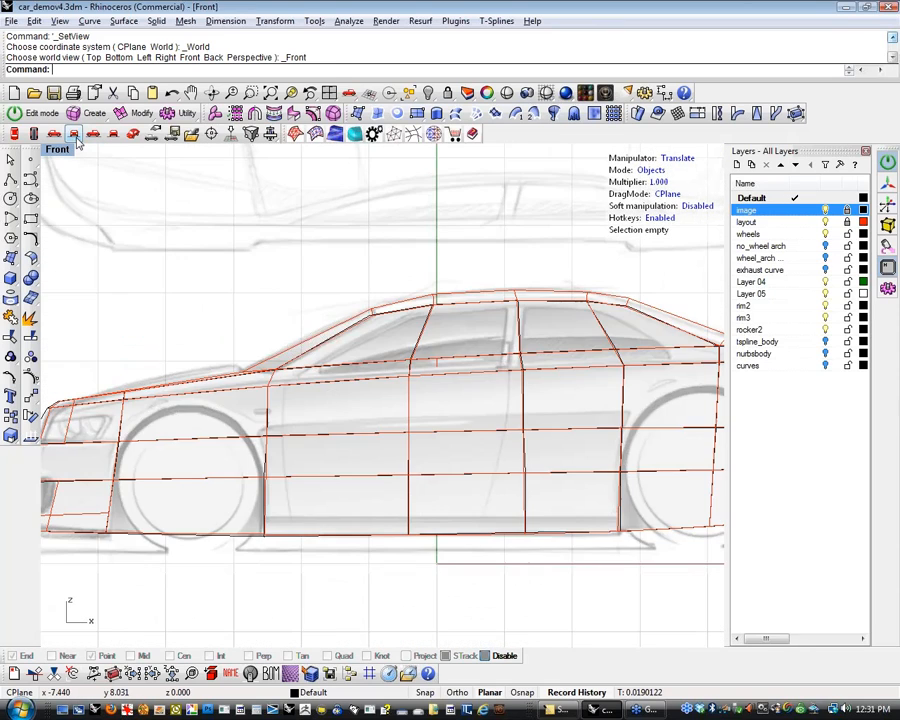
scroll(203, 362, "down", 2)
right_click_drag(203, 362, 370, 487)
scroll(370, 487, "down", 2)
left_click(30, 178)
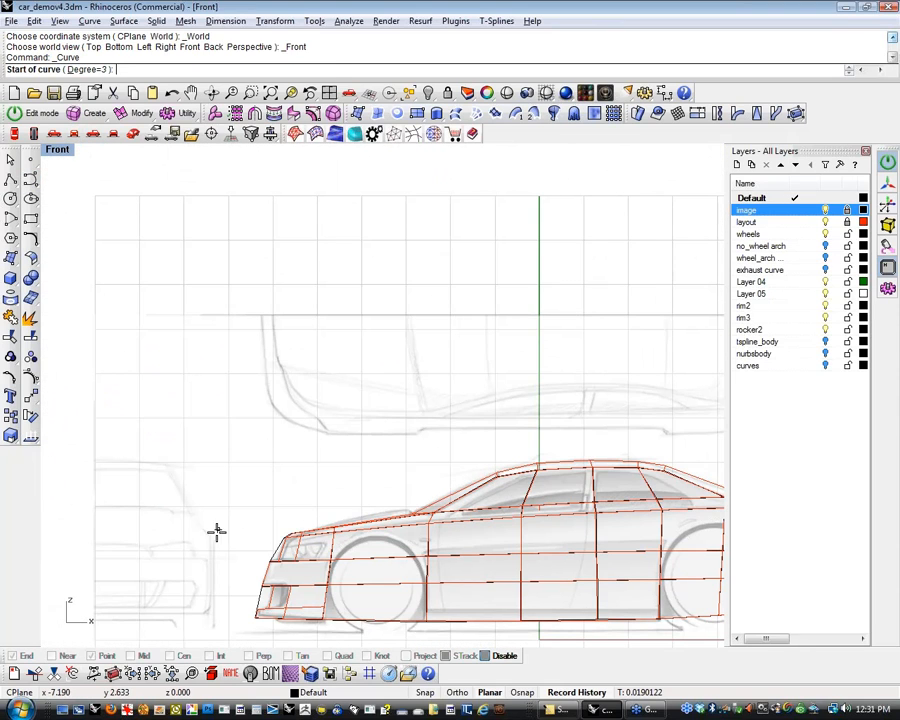
left_click(182, 483)
left_click(182, 374)
left_click(182, 250)
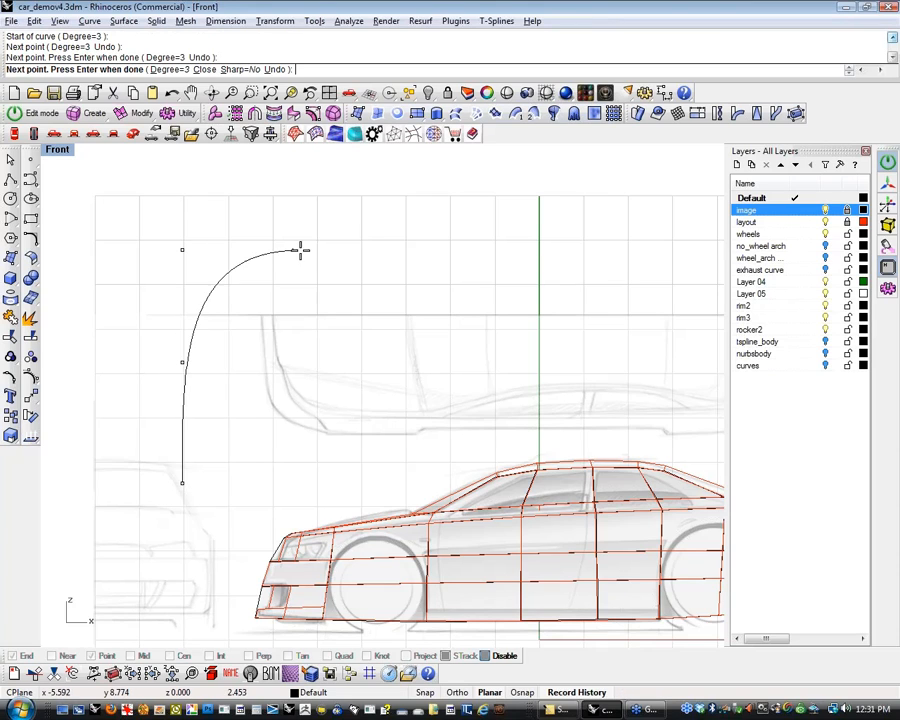
left_click(299, 250)
left_click(482, 251)
key("Return")
Show the demo curve's control points and move the two points beside the corner closer to it to tighten the bend
left_click(302, 251)
left_click(30, 377)
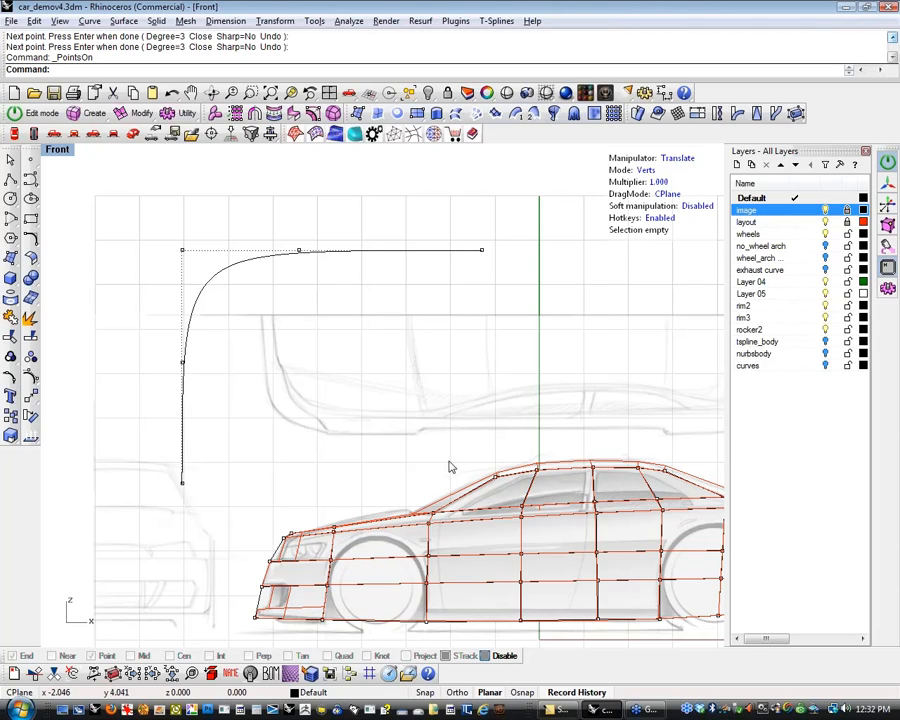
left_click(299, 250)
left_click_drag(299, 250, 203, 250)
left_click(136, 346)
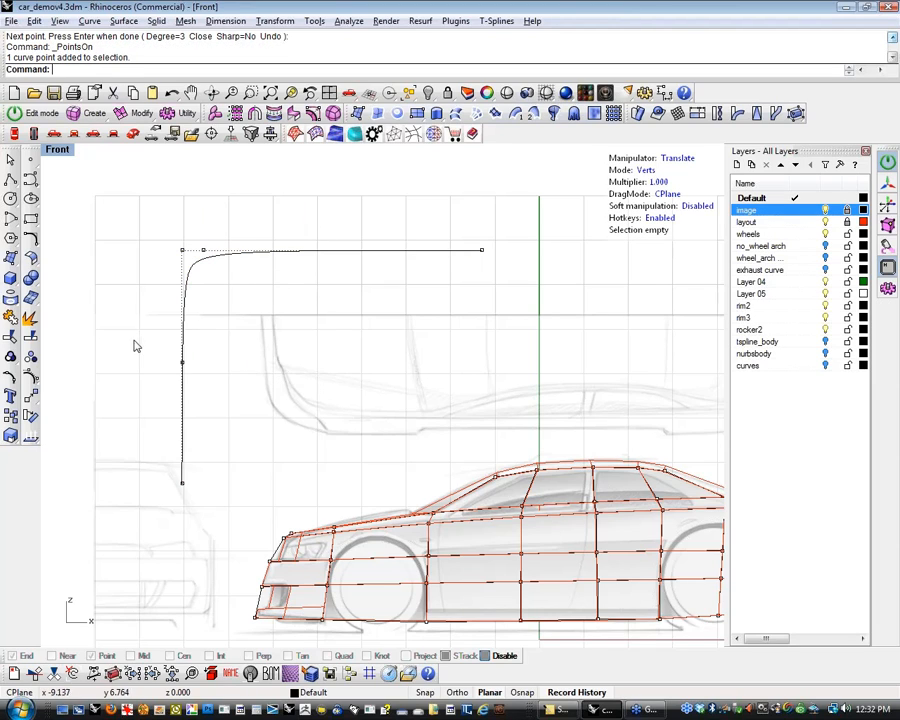
left_click(182, 362)
left_click_drag(182, 312, 169, 233)
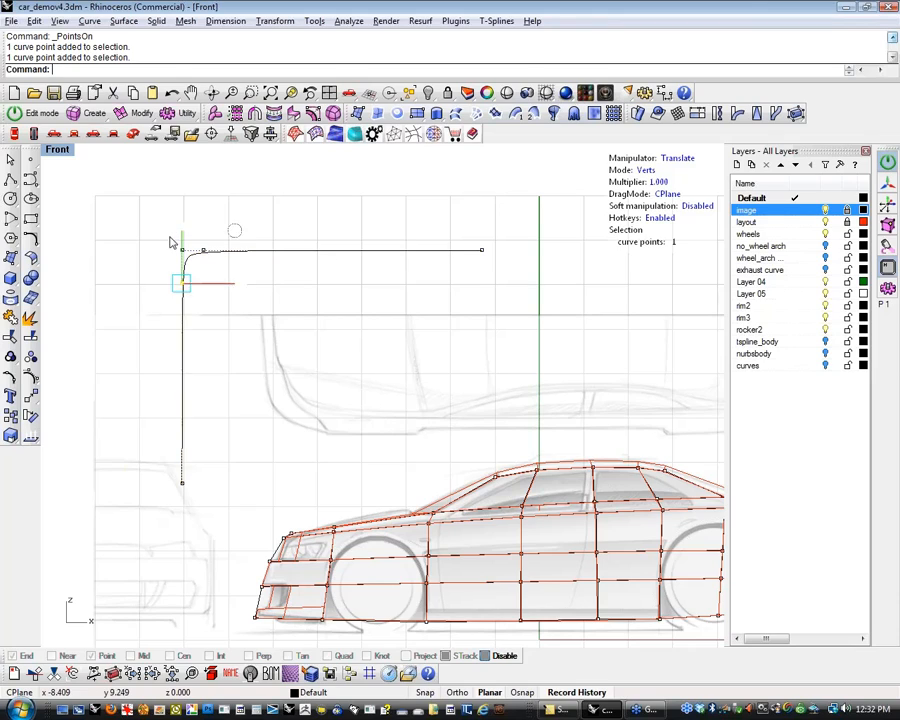
Move the two control points beside the demo curve's corner far away from it to loosen the bend
left_click(220, 300)
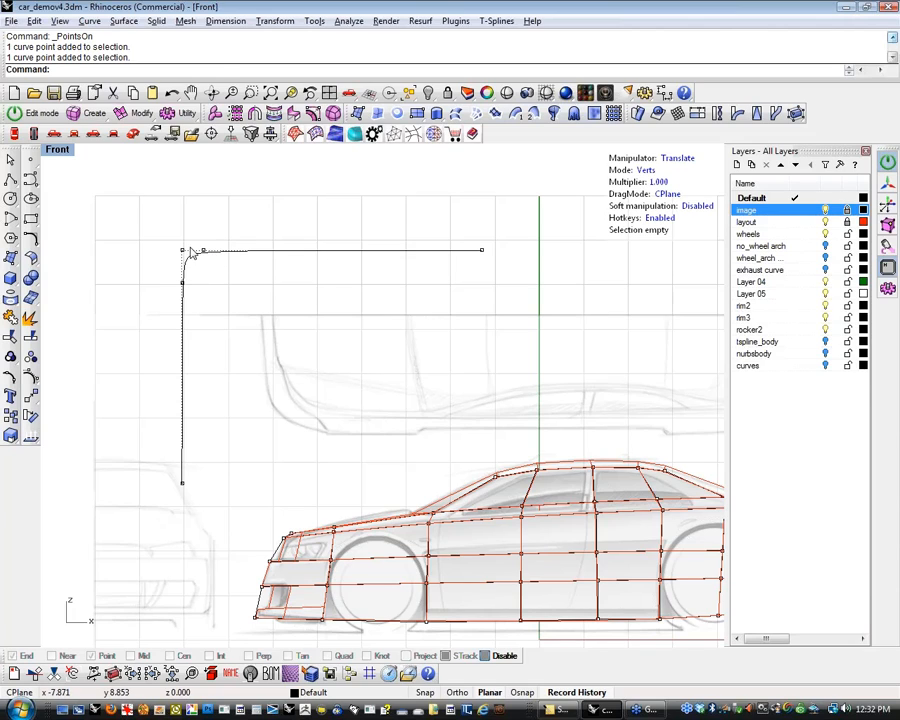
left_click_drag(225, 268, 440, 260)
left_click(384, 307)
left_click_drag(160, 262, 218, 310)
left_click_drag(184, 242, 184, 410)
key("Escape")
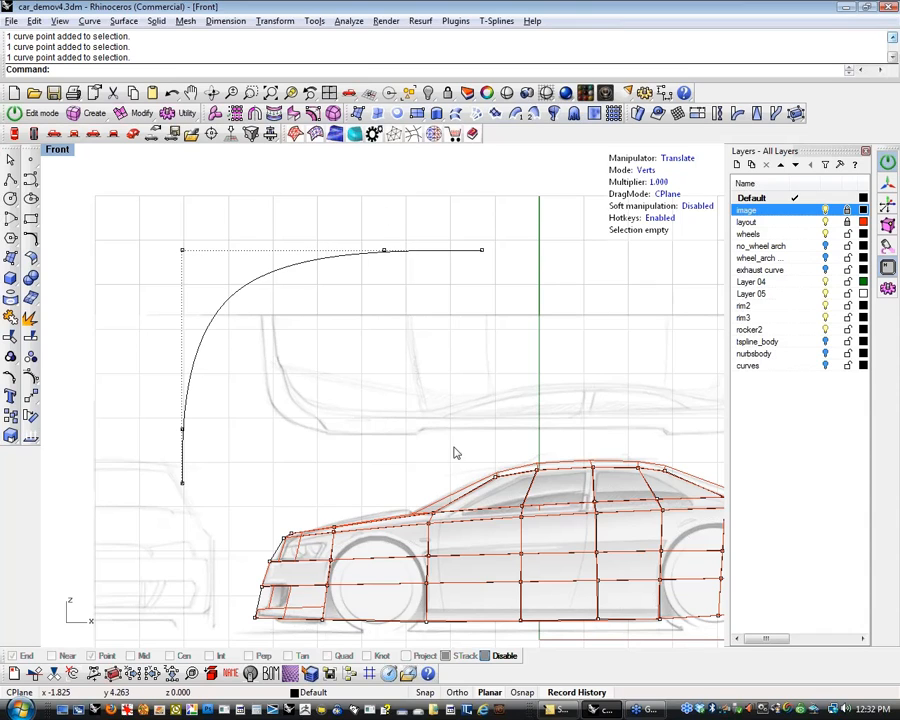
Turn off the control points and delete the demo curve
right_click_drag(370, 411, 325, 407)
key("Escape")
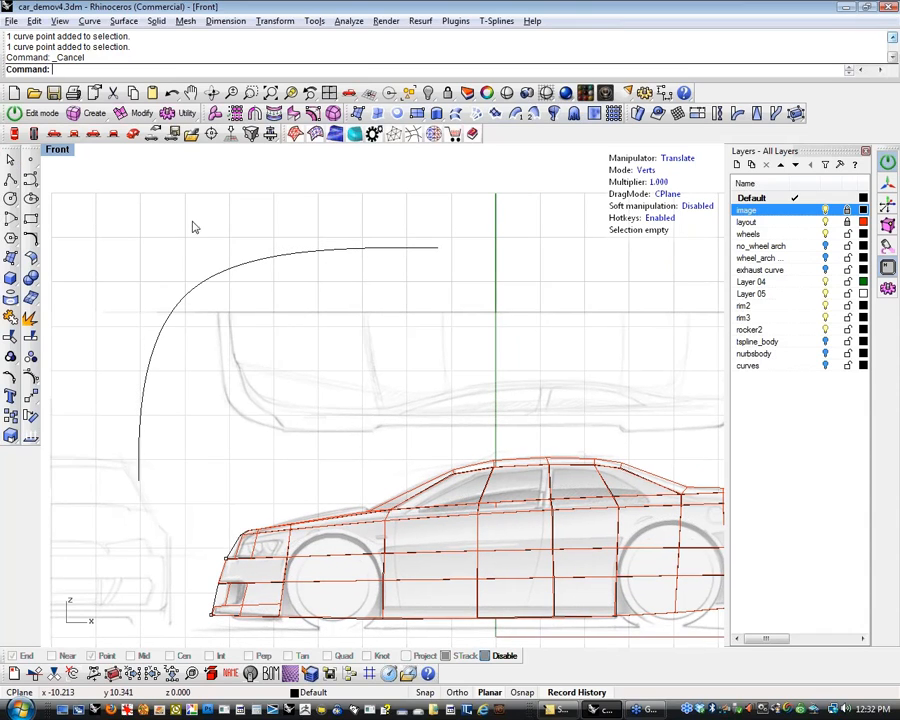
left_click_drag(202, 214, 198, 335)
key("Delete")
right_click_drag(382, 428, 384, 426)
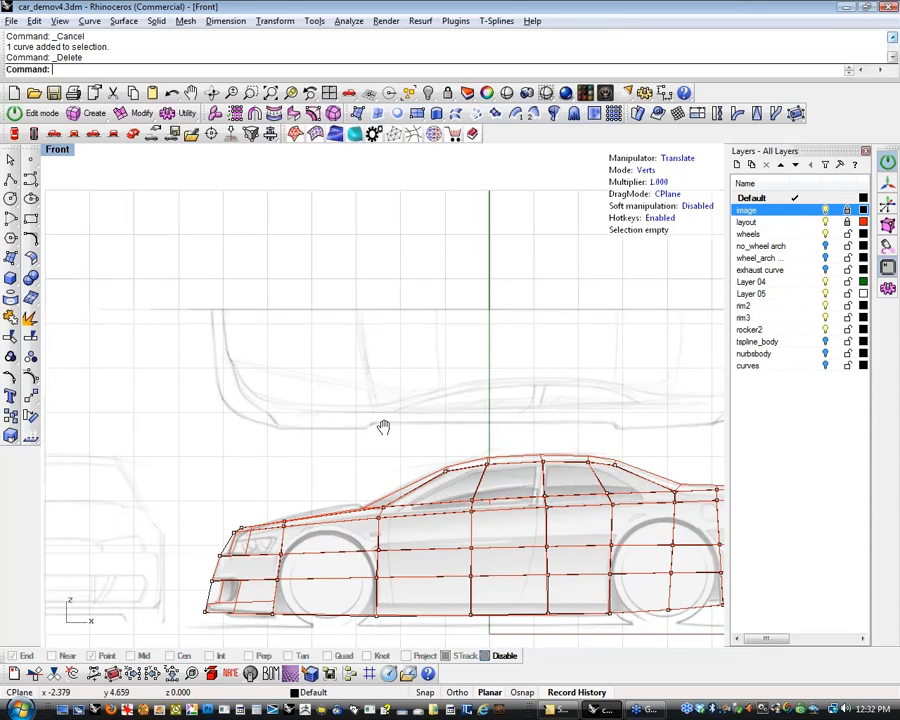
Select the ten edges along the body side's upper outline from trunk to hood and extrude them slightly upward
scroll(610, 449, "up", 8)
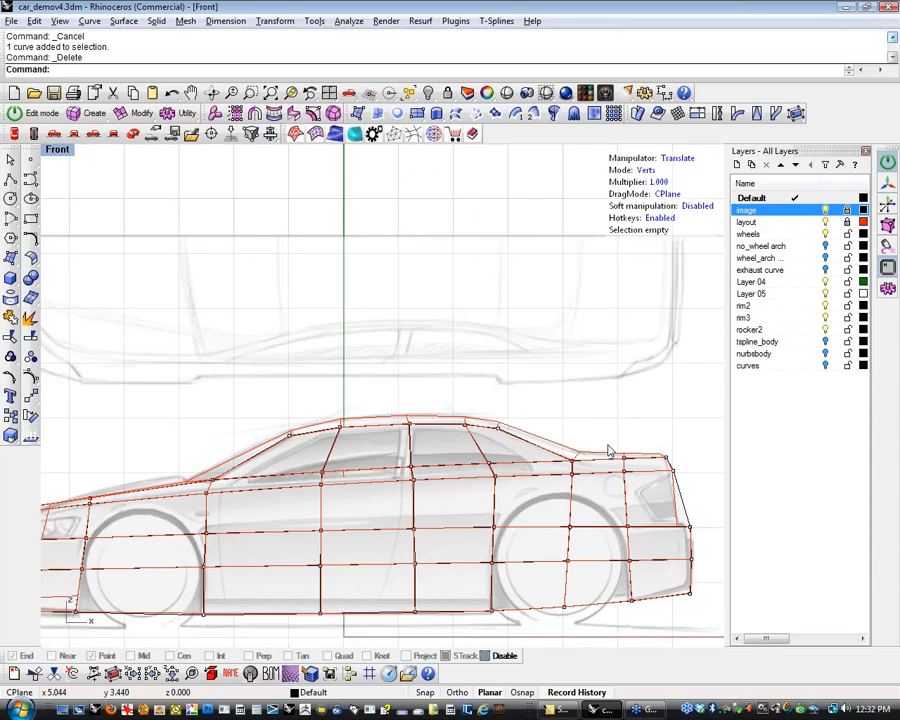
right_click_drag(625, 464, 534, 420)
key("s")
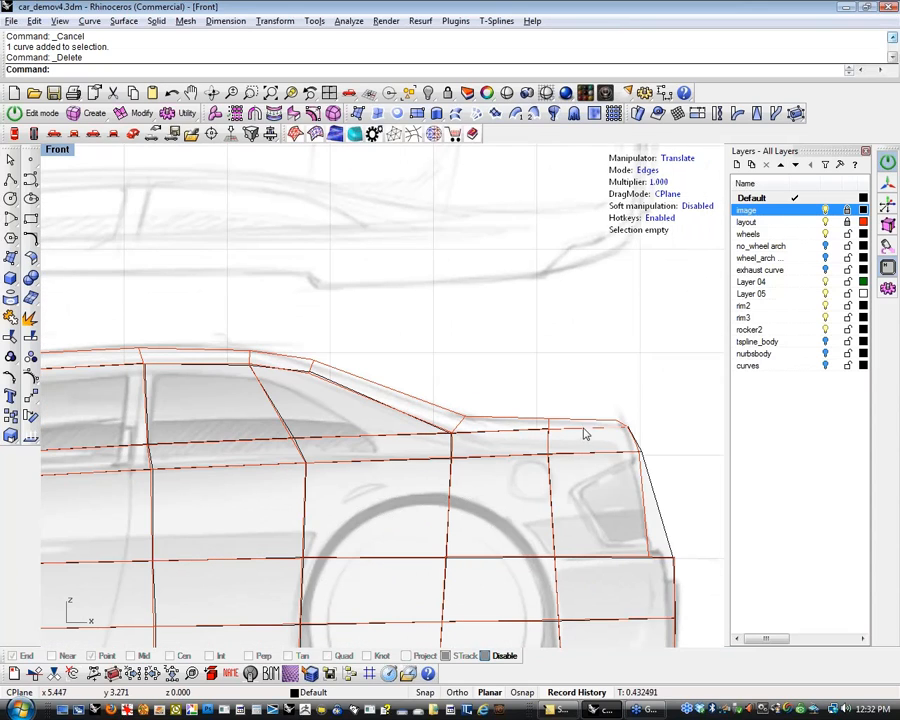
left_click(585, 428)
left_click(500, 430, "shift")
left_click(345, 380, "shift")
left_click(280, 360, "shift")
left_click(199, 365, "shift")
right_click_drag(186, 404, 255, 392)
left_click(261, 391, "shift")
left_click(130, 390, "shift")
right_click_drag(105, 426, 323, 454)
left_click(249, 400, "shift")
left_click(210, 480, "shift")
left_click(345, 438, "shift")
right_click_drag(364, 424, 353, 411)
scroll(353, 411, "down", 3)
right_click_drag(416, 414, 349, 360)
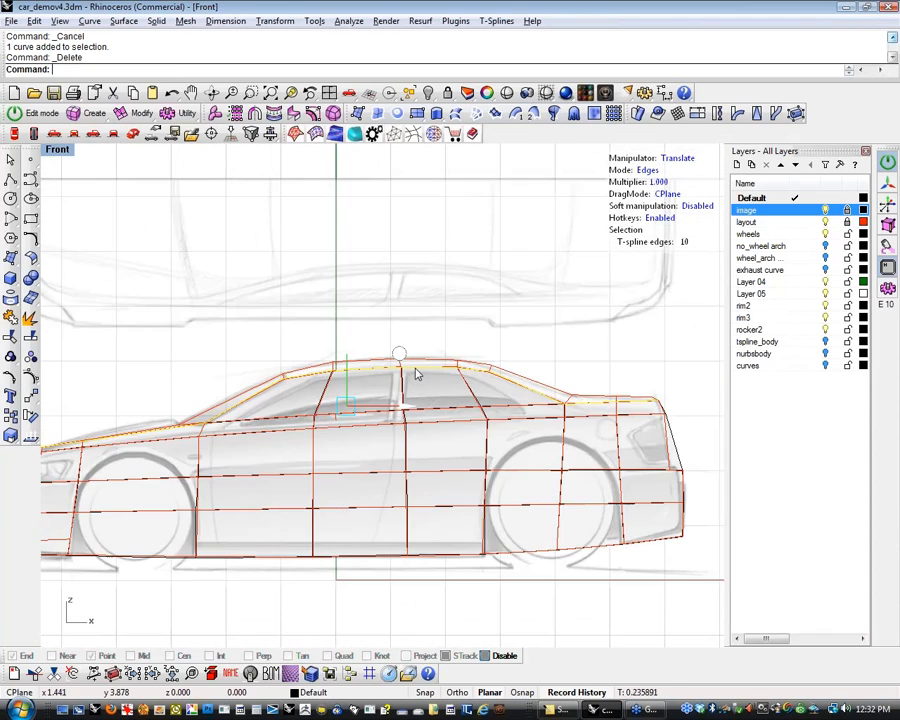
left_click_drag(348, 357, 350, 349)
In vertex mode, fit the new upper vertices at the rear of the roof and the rear window's base to the layout curve
scroll(495, 360, "up", 5)
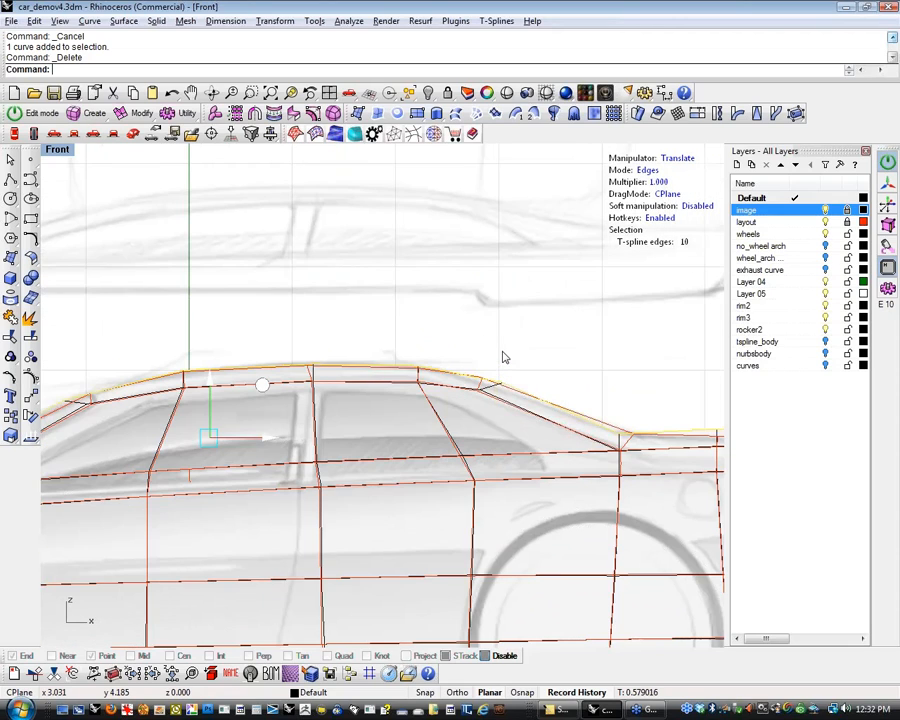
right_click_drag(598, 362, 422, 370)
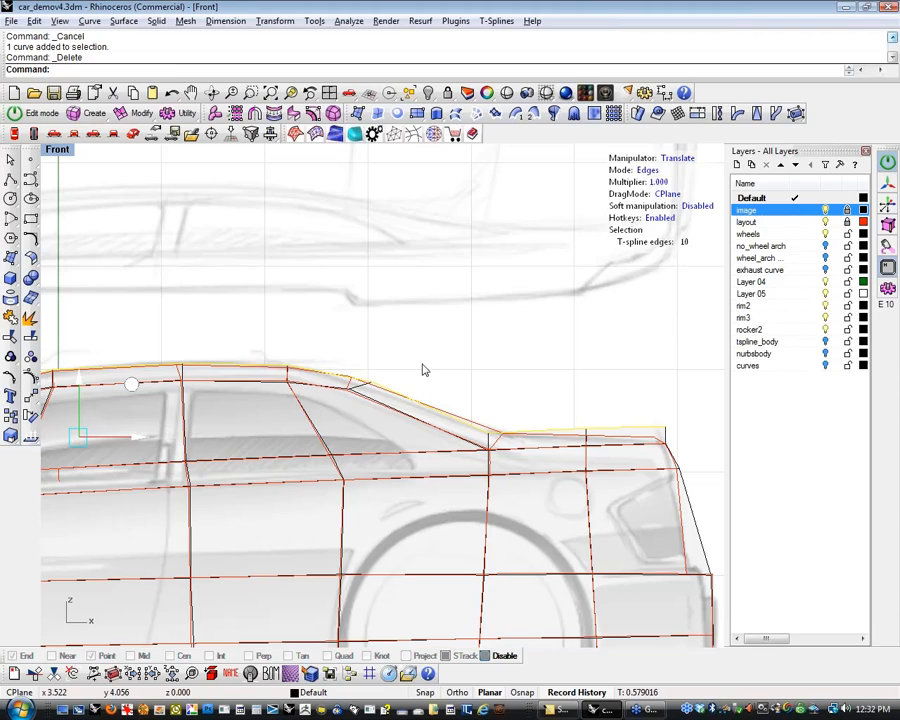
key("1")
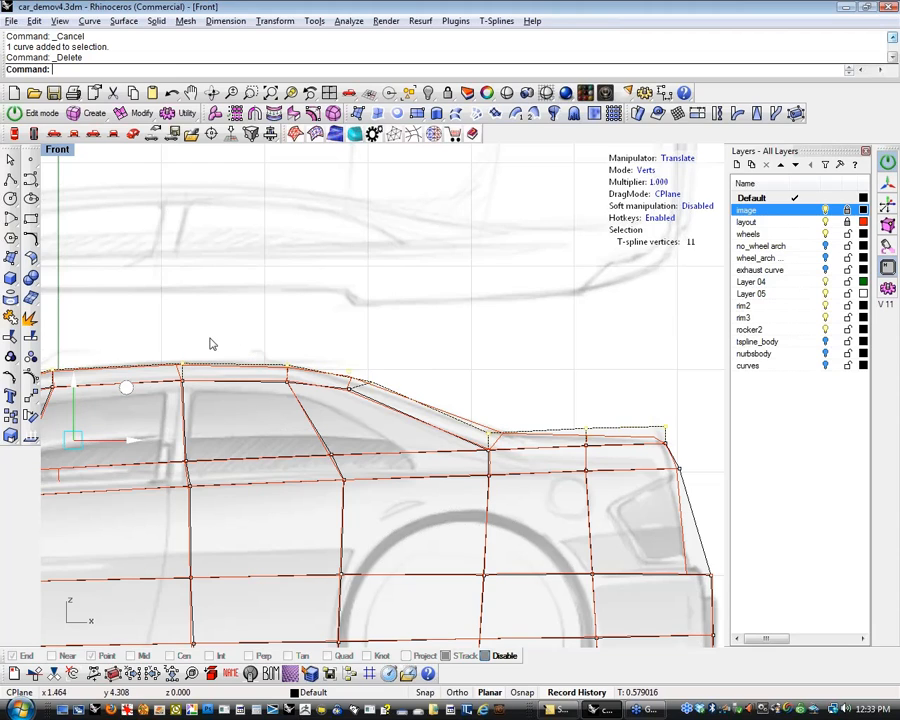
key("Escape")
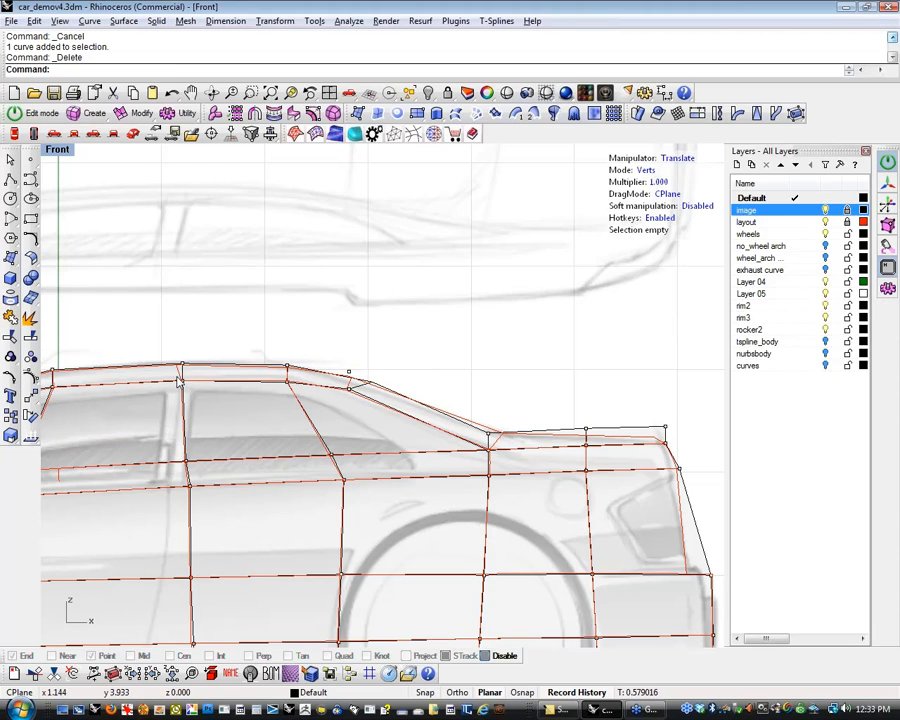
scroll(321, 375, "up", 2)
scroll(321, 375, "up", 3)
left_click(278, 364)
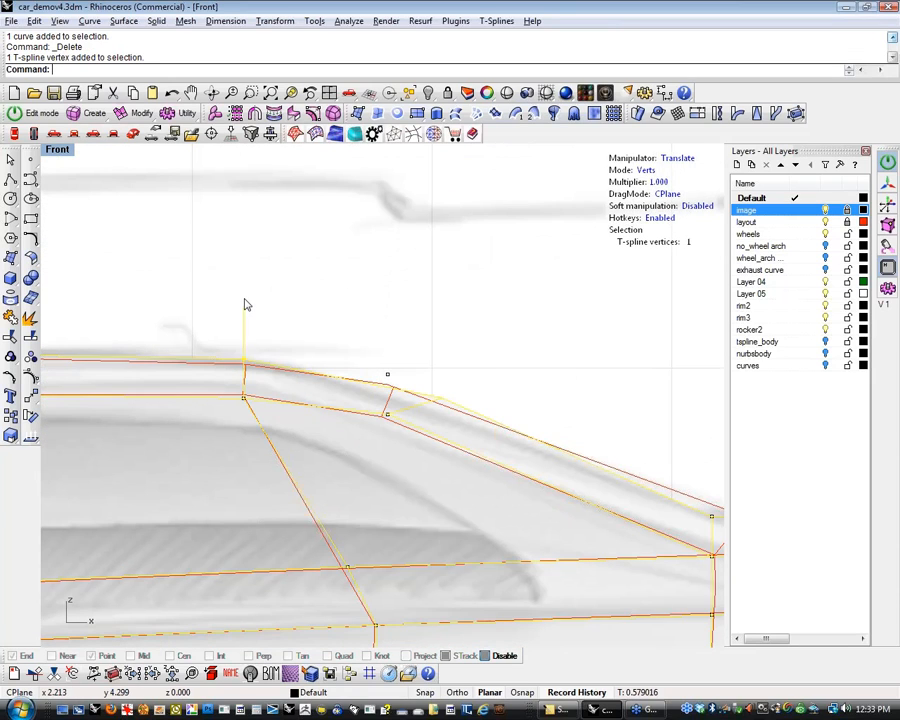
key("Escape")
left_click(387, 374)
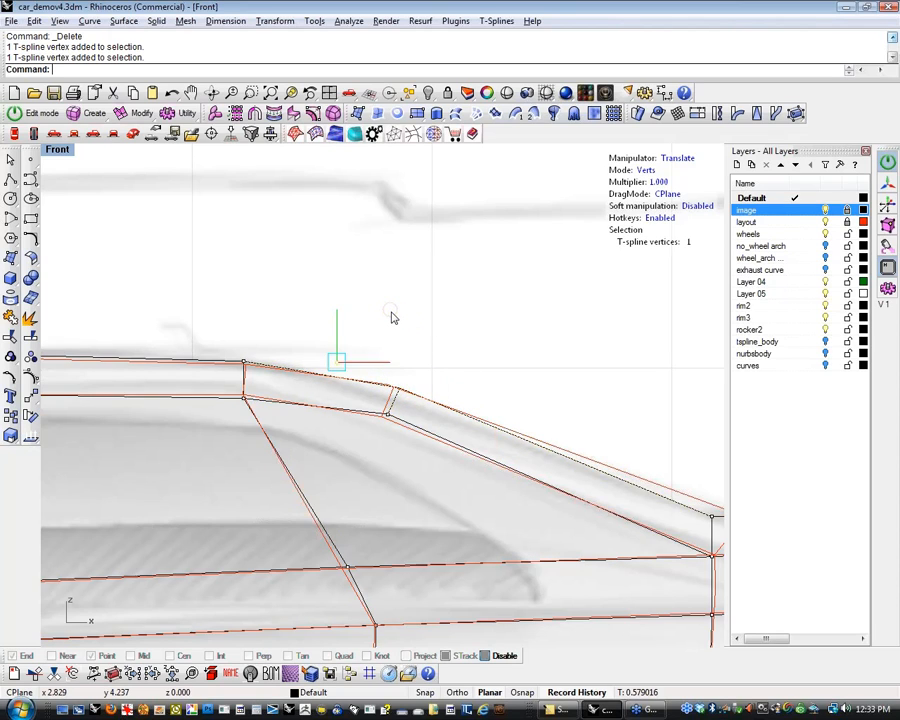
scroll(521, 408, "down", 2)
right_click_drag(521, 408, 422, 428)
left_click_drag(414, 428, 458, 480)
right_click(566, 422)
scroll(578, 420, "down", 6)
right_click_drag(545, 411, 360, 399)
scroll(420, 420, "up", 8)
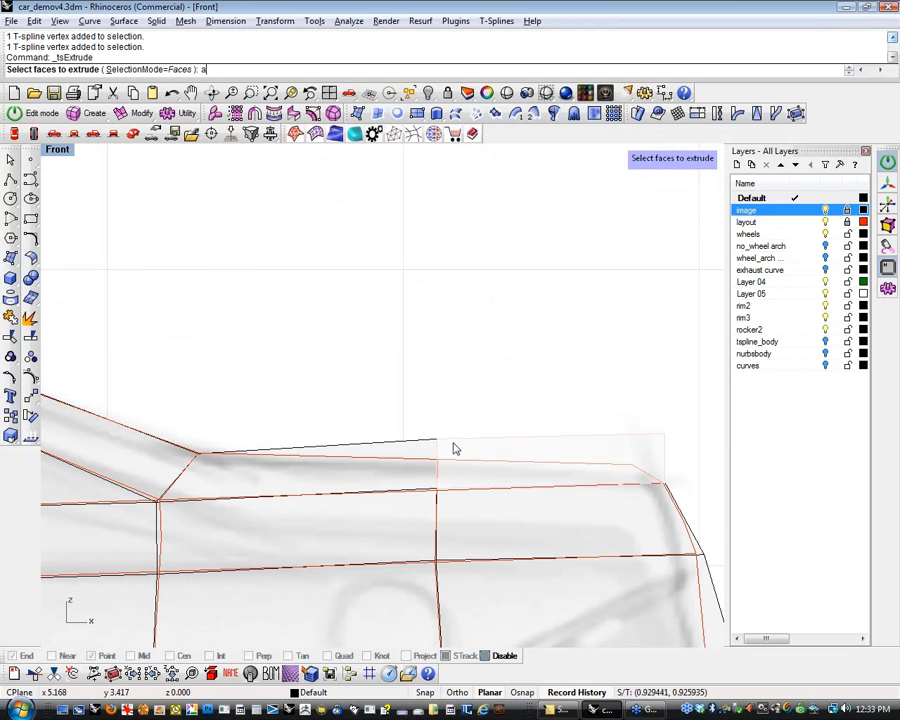
left_click(452, 440)
right_click(434, 410)
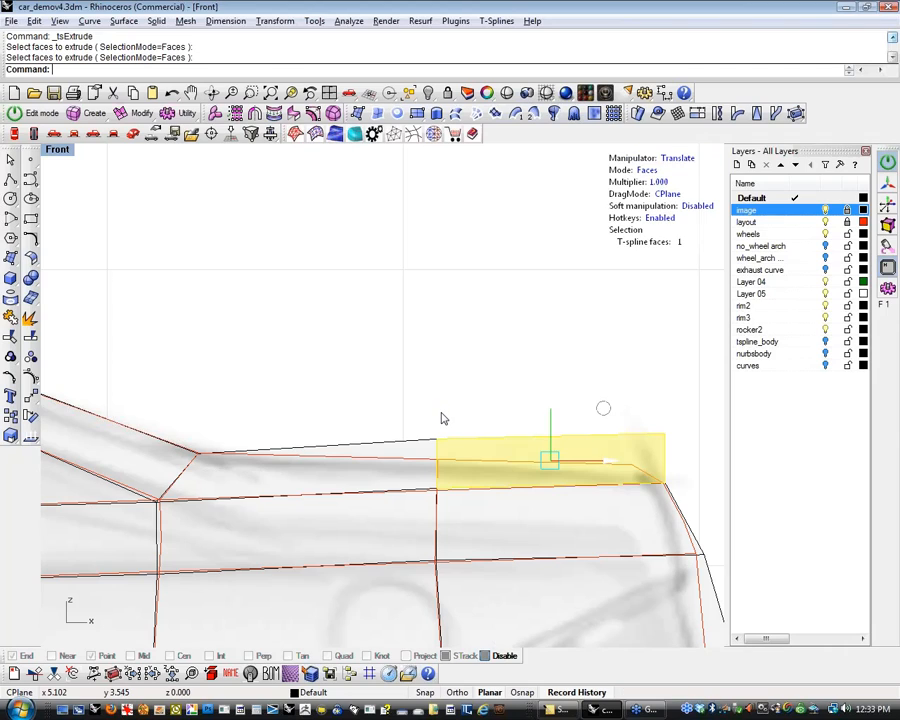
key("Escape")
Lower the two new upper vertices above the trunk onto the layout curve, including the one at its rear corner
left_click(437, 439)
left_click_drag(492, 394, 497, 410)
middle_click_drag(497, 410, 496, 408)
right_click_drag(525, 390, 353, 355)
left_click(490, 398)
middle_click_drag(545, 341, 543, 350)
scroll(470, 392, "down", 5)
scroll(345, 428, "down", 4)
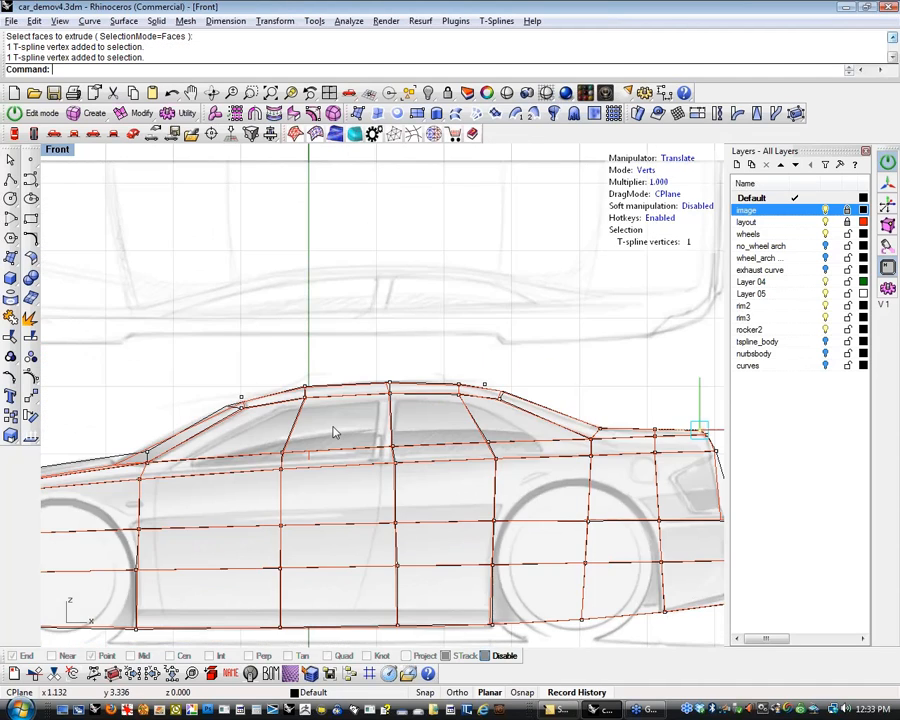
Adjust the vertices at the top of the windshield pillar so the front roof corner follows the layout curve
scroll(396, 390, "up", 6)
left_click_drag(325, 337, 359, 356)
left_click_drag(408, 294, 444, 284)
left_click_drag(250, 298, 393, 402)
left_click_drag(419, 307, 425, 305)
left_click(232, 335)
scroll(210, 370, "down", 1)
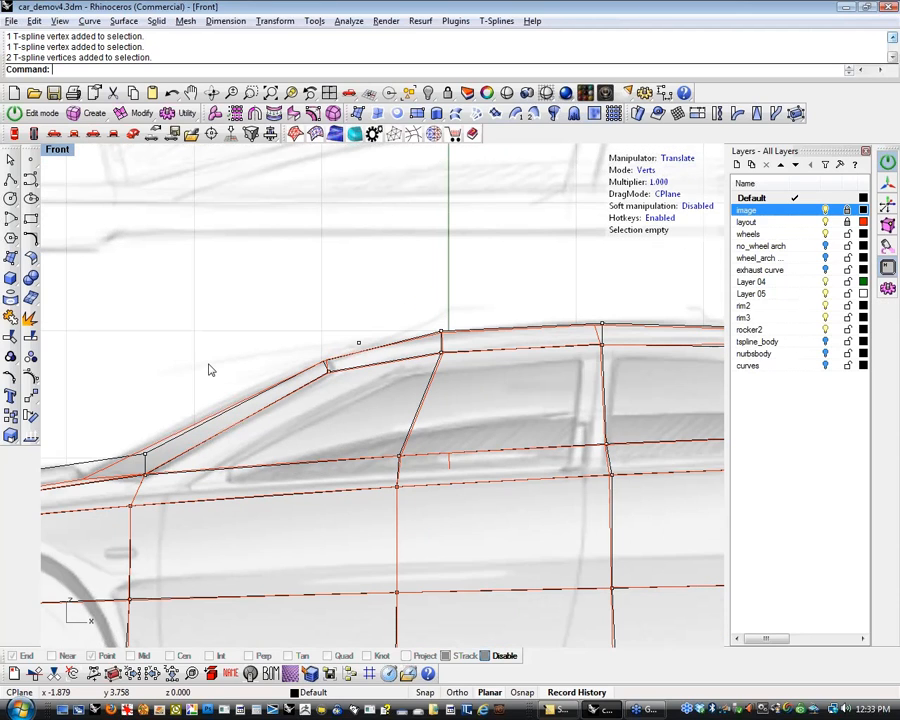
Move the new upper vertex at the windshield's base forward and down to where the layout curve meets the hood
scroll(210, 370, "down", 2)
right_click_drag(238, 352, 395, 290)
scroll(310, 378, "up", 6)
left_click(322, 381)
left_click_drag(375, 328, 286, 364)
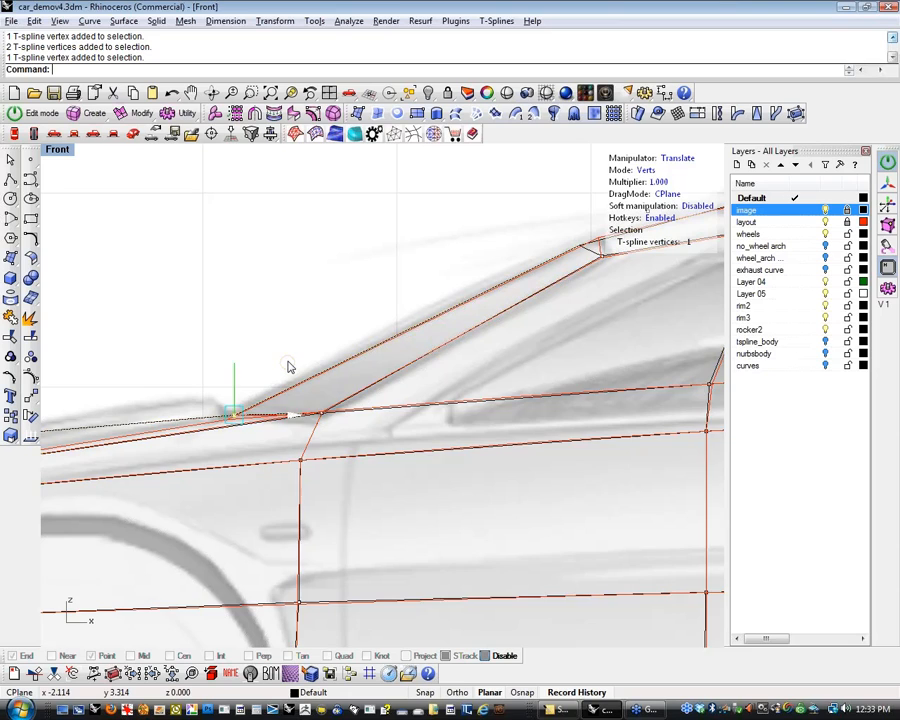
Lower the two new vertices along the front of the hood onto the layout line and clear the selection
scroll(203, 400, "down", 1)
scroll(203, 400, "down", 1)
right_click_drag(223, 432, 460, 382)
scroll(194, 379, "up", 3)
left_click(277, 375)
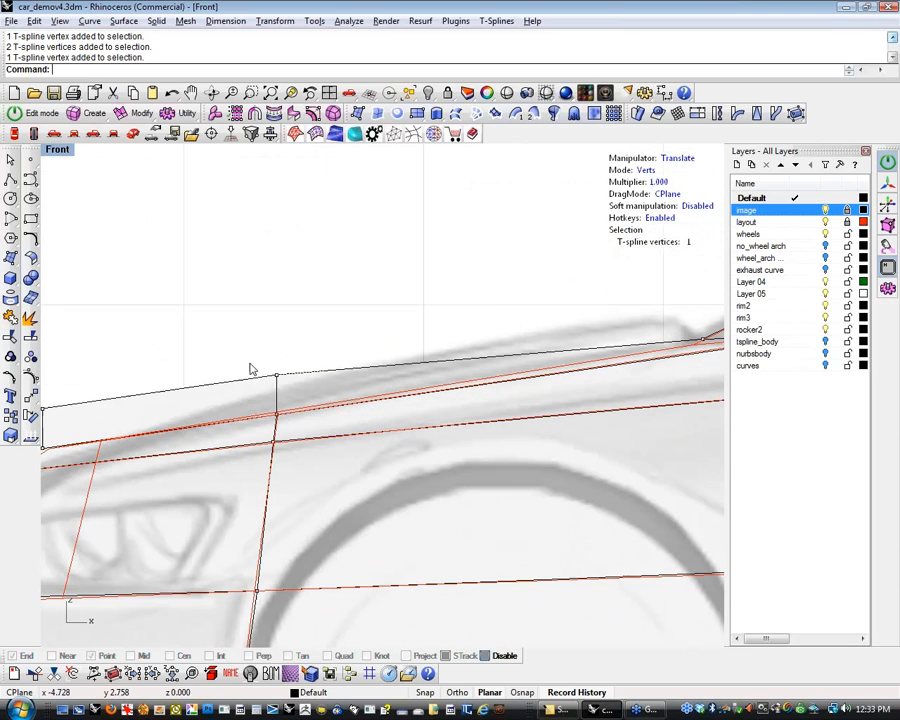
left_click_drag(275, 316, 271, 352)
right_click_drag(71, 437, 197, 408)
left_click_drag(148, 362, 190, 390)
left_click_drag(219, 327, 231, 369)
scroll(215, 330, "down", 5)
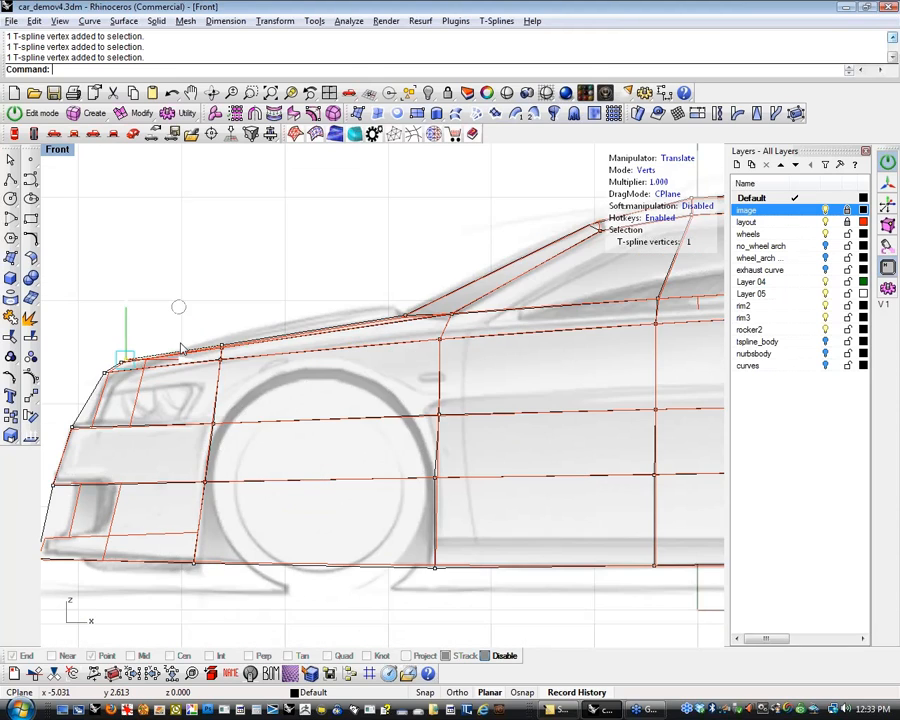
scroll(181, 348, "down", 6)
key("Escape")
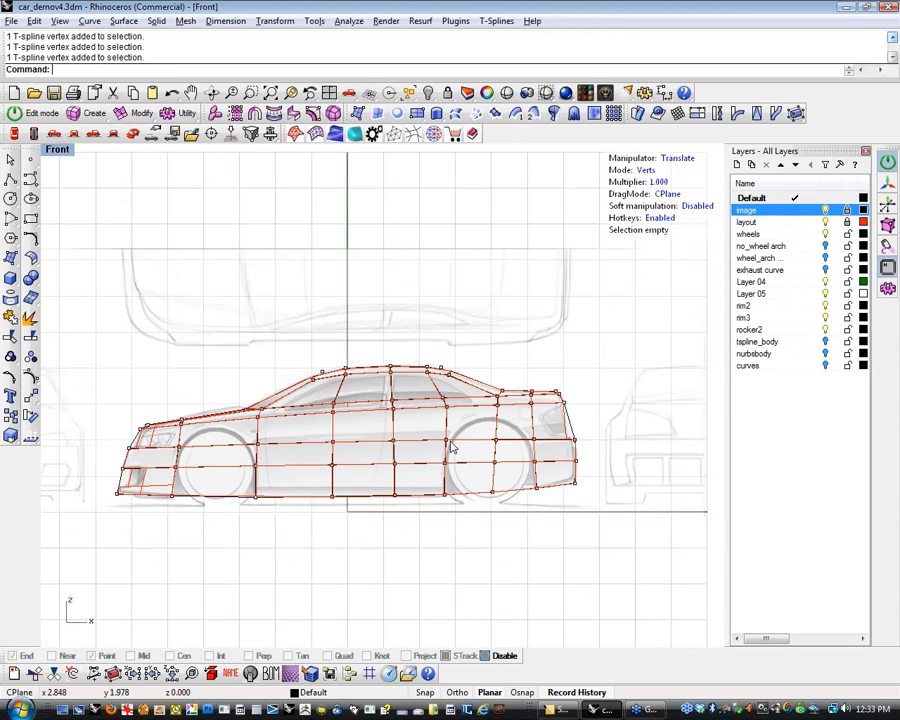
Select the whole body-side mesh and move it outward in the Top view to the side outline of the top sketch
left_click(133, 133)
right_click_drag(146, 173, 482, 416)
key("f")
left_click(340, 481)
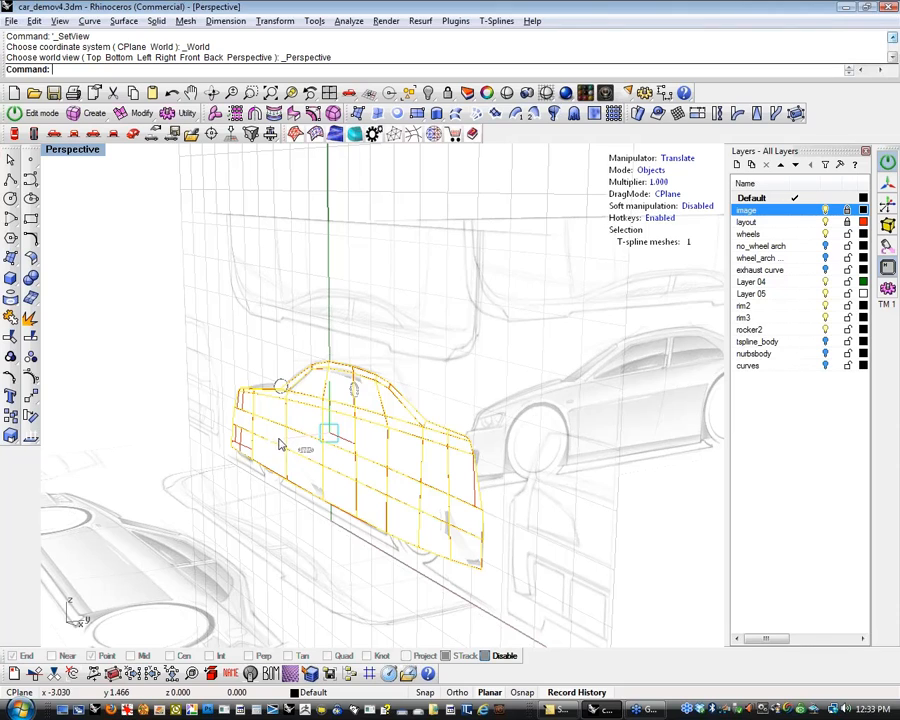
left_click(14, 135)
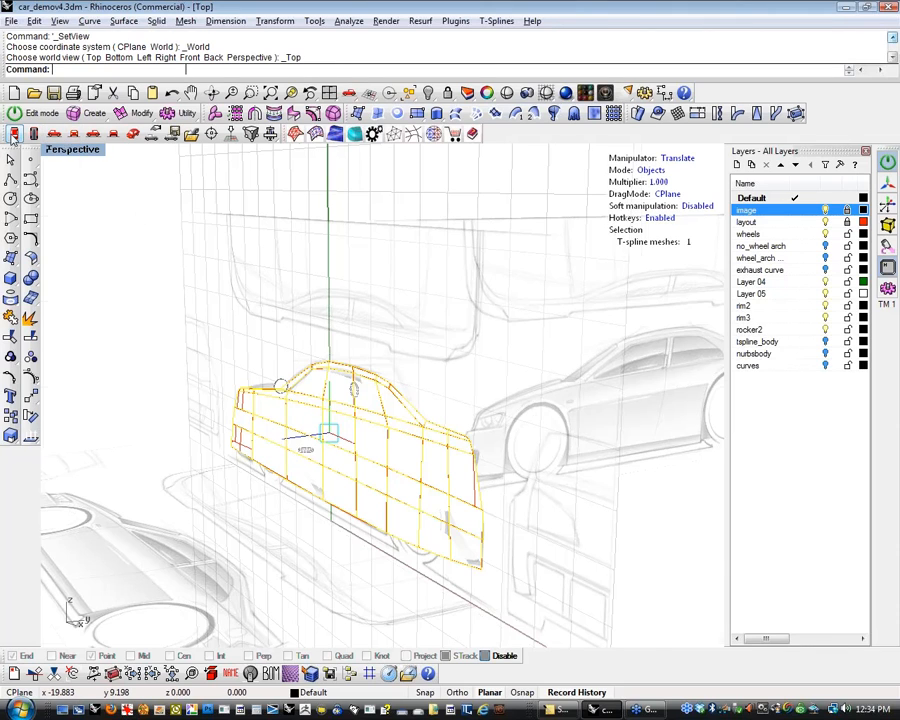
scroll(342, 484, "down", 5)
right_click_drag(361, 562, 435, 430)
left_click_drag(391, 287, 418, 402)
left_click(398, 497)
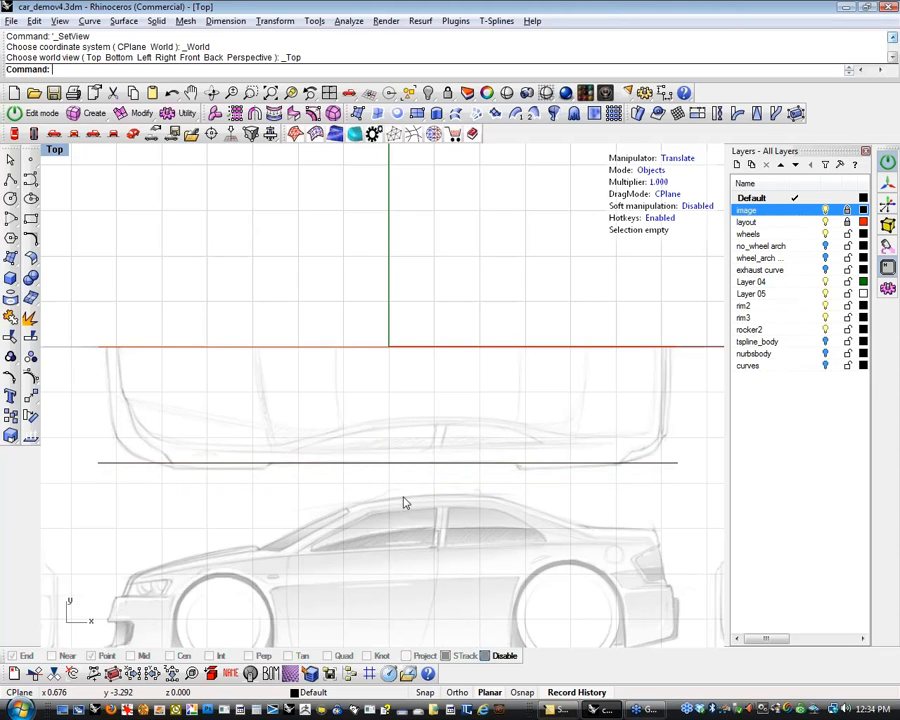
Hide the layout layer and inspect the moved body side in the Perspective and Top views
left_click(131, 137)
right_click_drag(260, 400, 345, 428)
left_click(825, 222)
right_click_drag(662, 352, 191, 167)
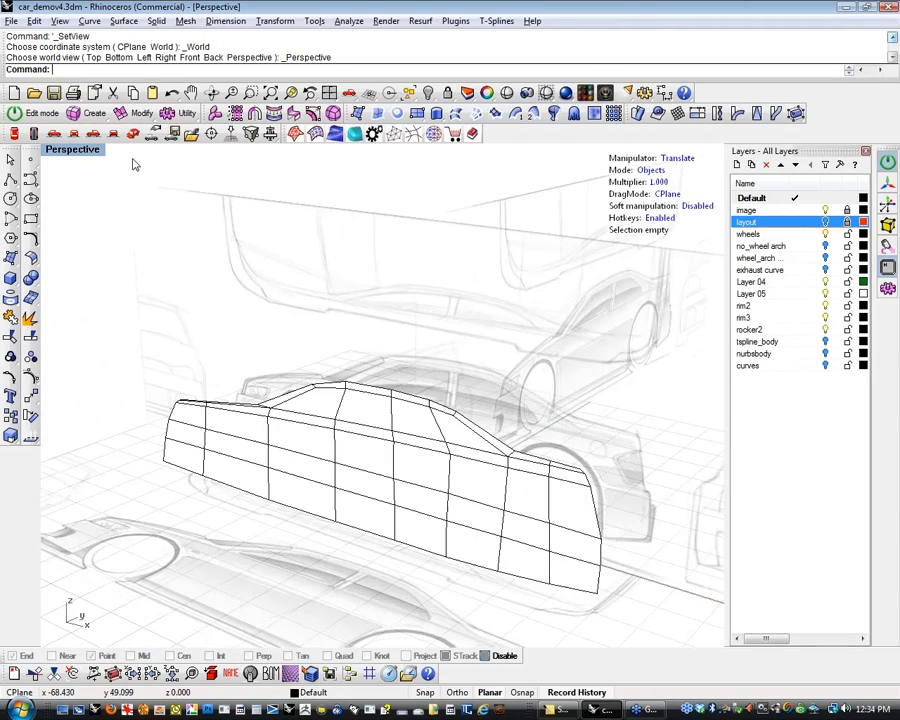
left_click(13, 135)
scroll(370, 420, "down", 4)
mouse_move(439, 478)
right_mouse_down()
mouse_move(432, 443)
mouse_move(483, 425)
right_mouse_up()
scroll(432, 443, "down", 4)
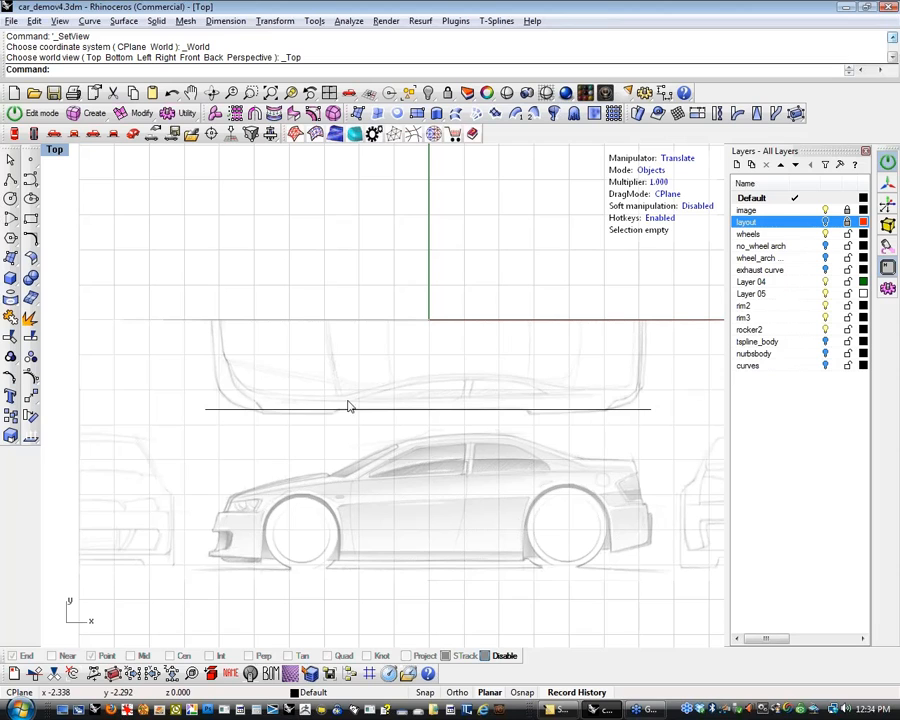
In the Perspective view, switch to vertex mode and select all vertices in the front half of the body side
left_click(131, 134)
right_click_drag(440, 405, 305, 440)
key("1")
left_click_drag(100, 234, 450, 498)
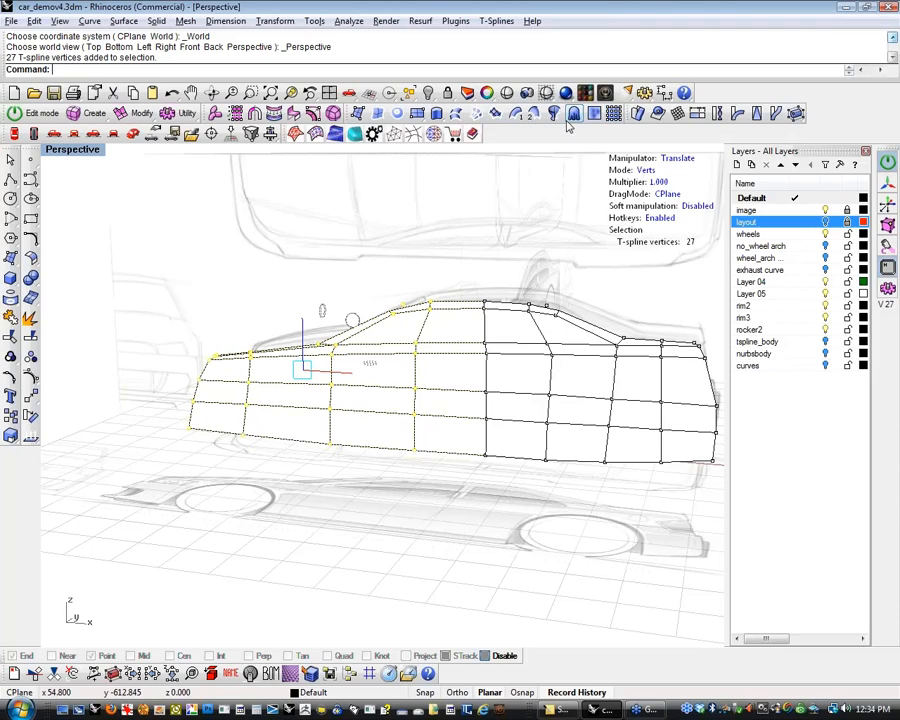
Enable the UDT toolbar from the default toolbar collection
left_click(313, 22)
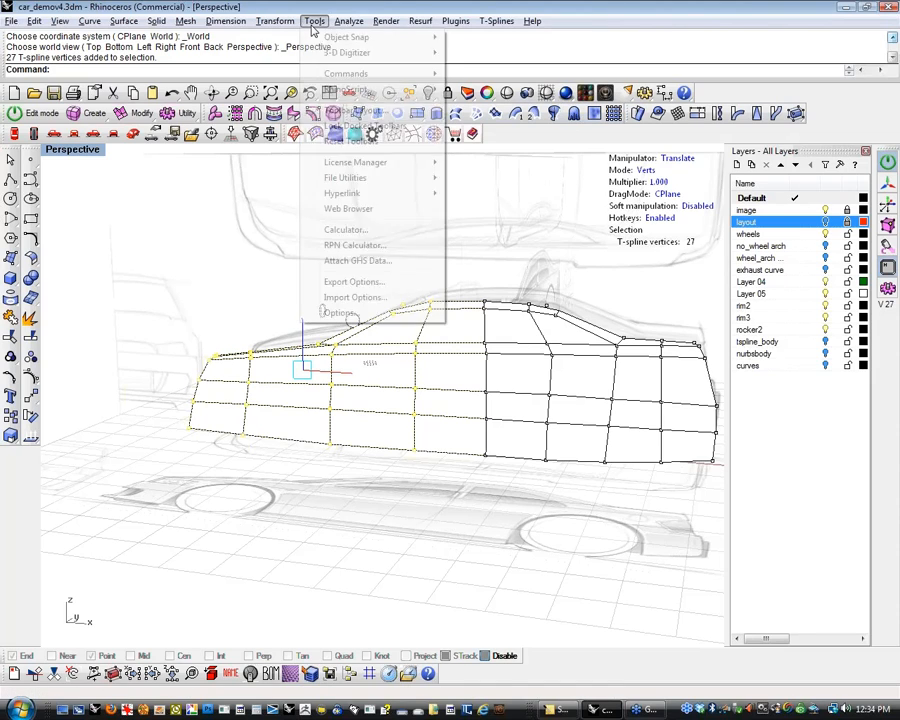
left_click(355, 110)
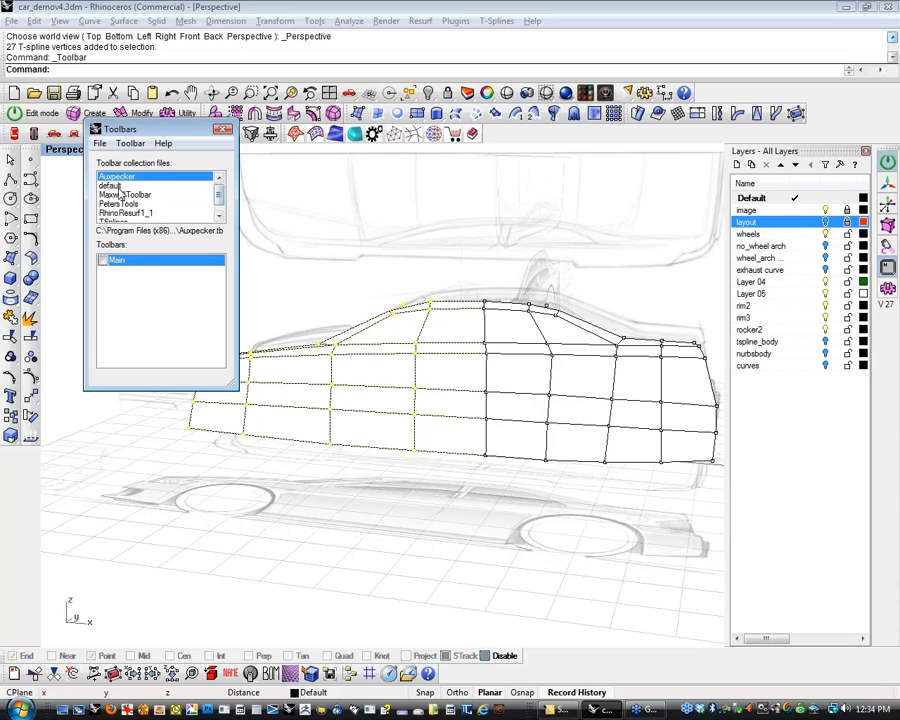
mouse_move(219, 194)
left_mouse_down()
mouse_move(221, 203)
mouse_move(220, 192)
left_mouse_up()
left_click(118, 185)
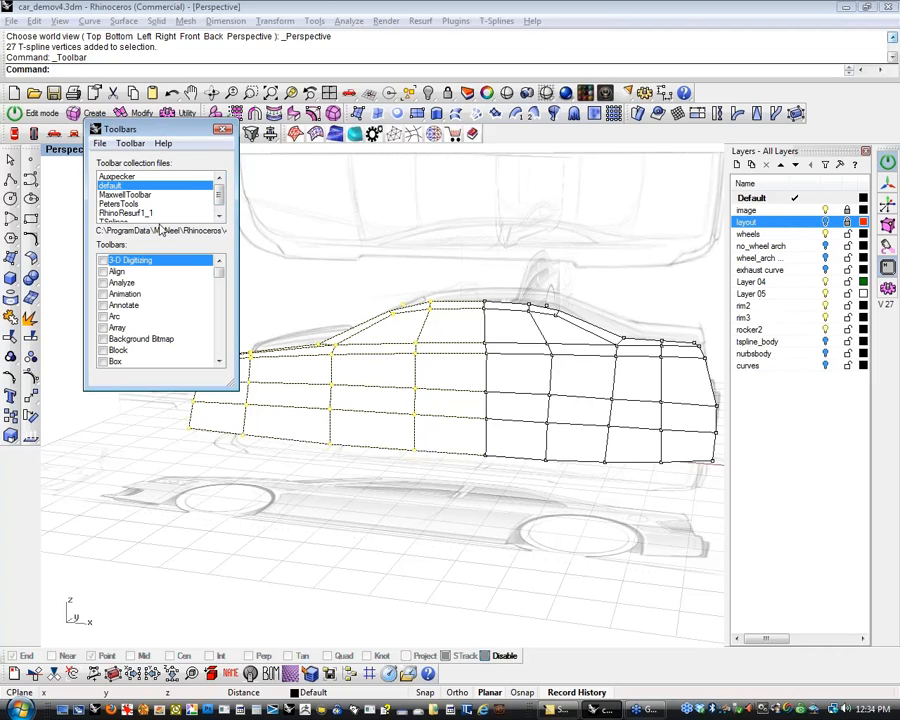
left_click_drag(219, 272, 228, 358)
left_click(106, 306)
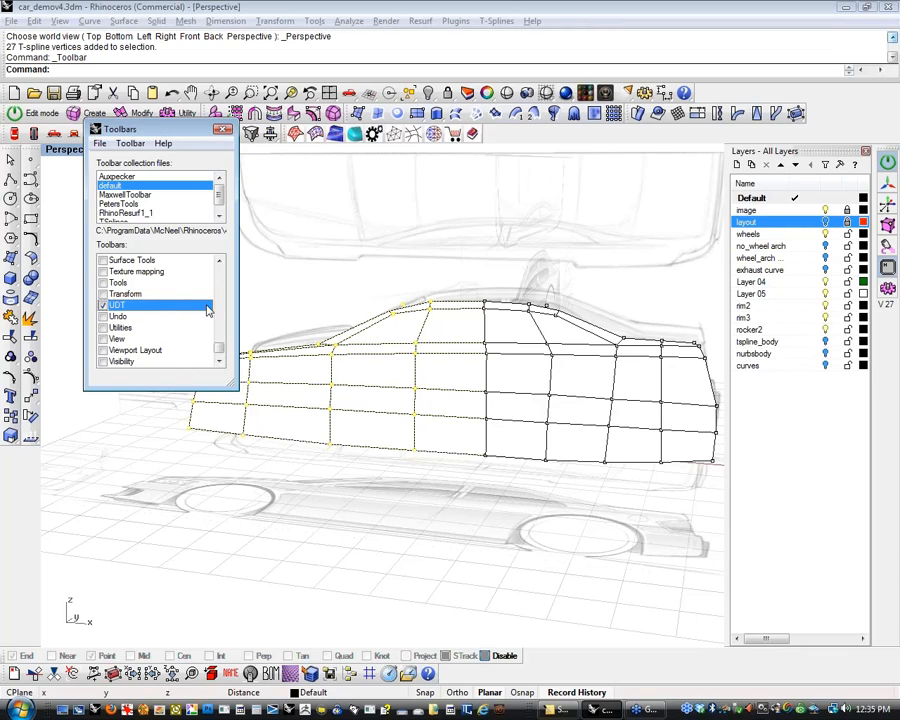
left_click(224, 129)
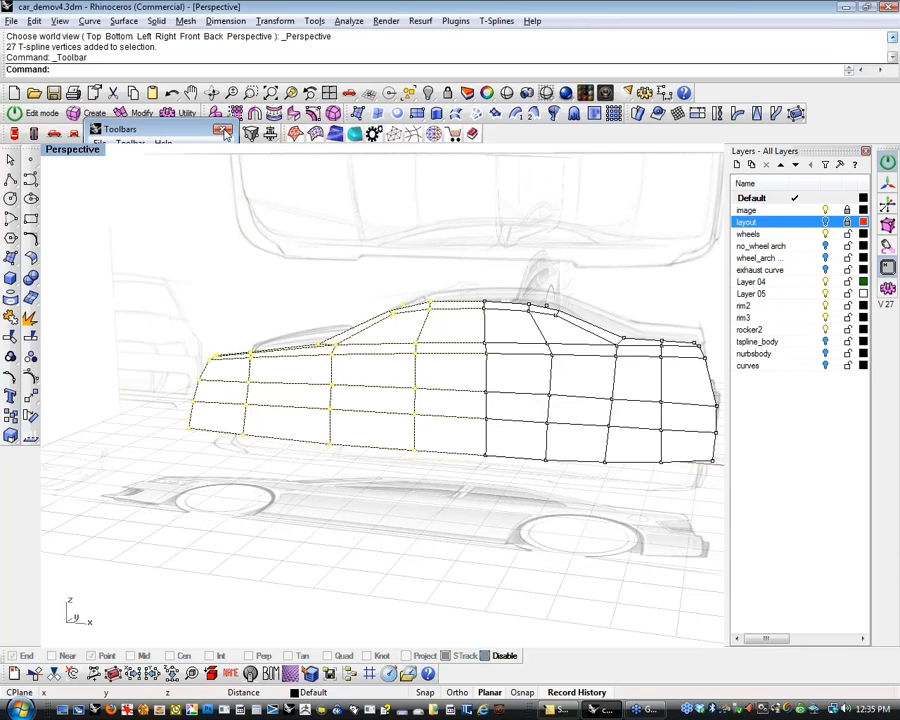
Select the front-half vertices of the body side and bend them slightly inward in the Top view, using a spine from mid-body past the nose
mouse_move(301, 259)
right_mouse_down()
mouse_move(311, 289)
mouse_move(345, 311)
mouse_move(347, 301)
mouse_move(385, 362)
right_mouse_up()
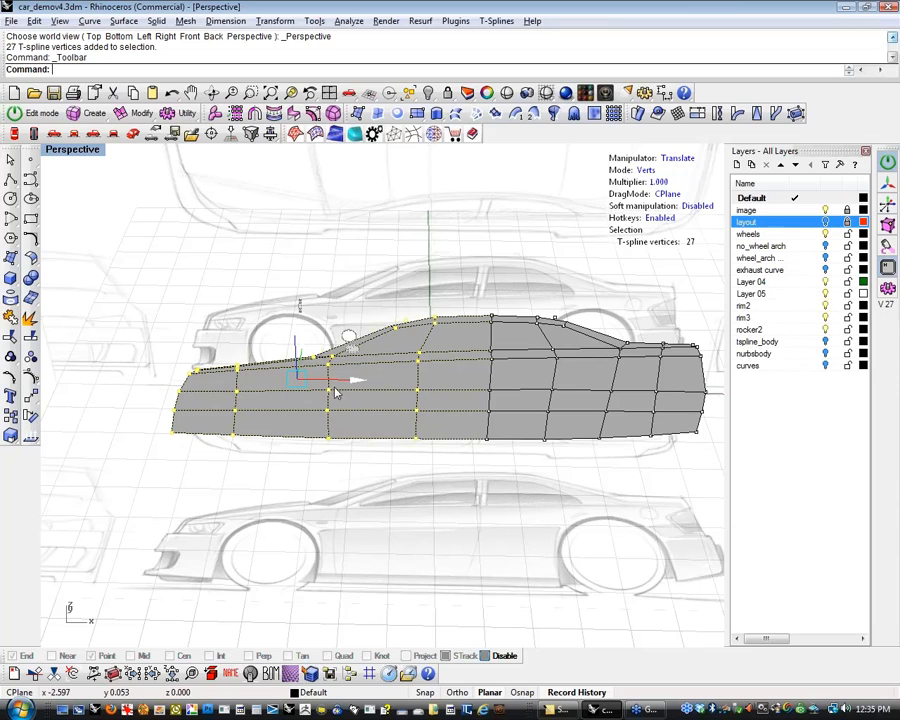
left_click(241, 345)
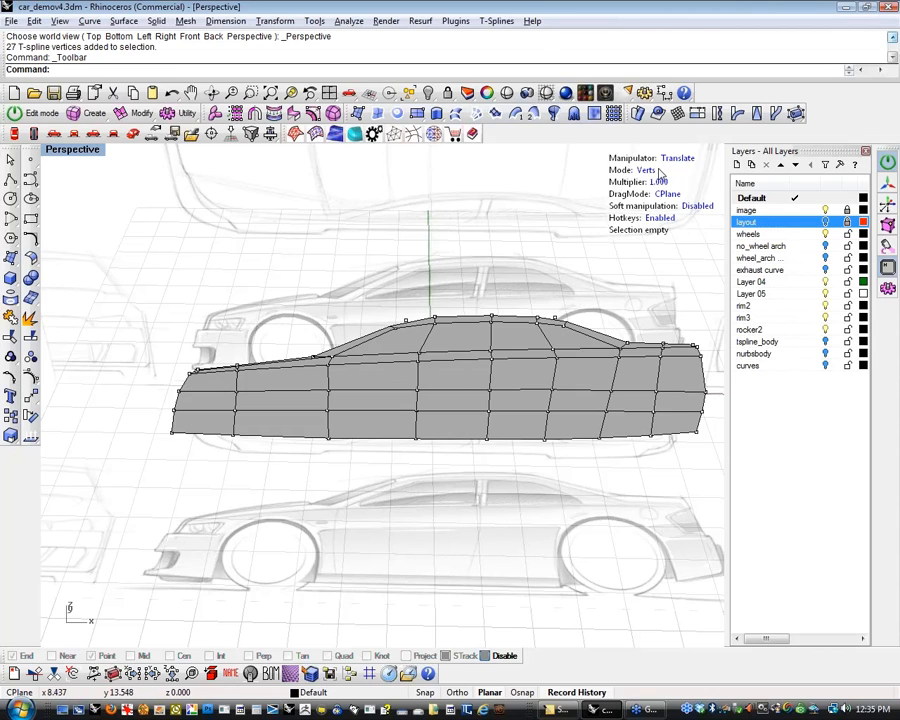
left_click_drag(60, 282, 449, 513)
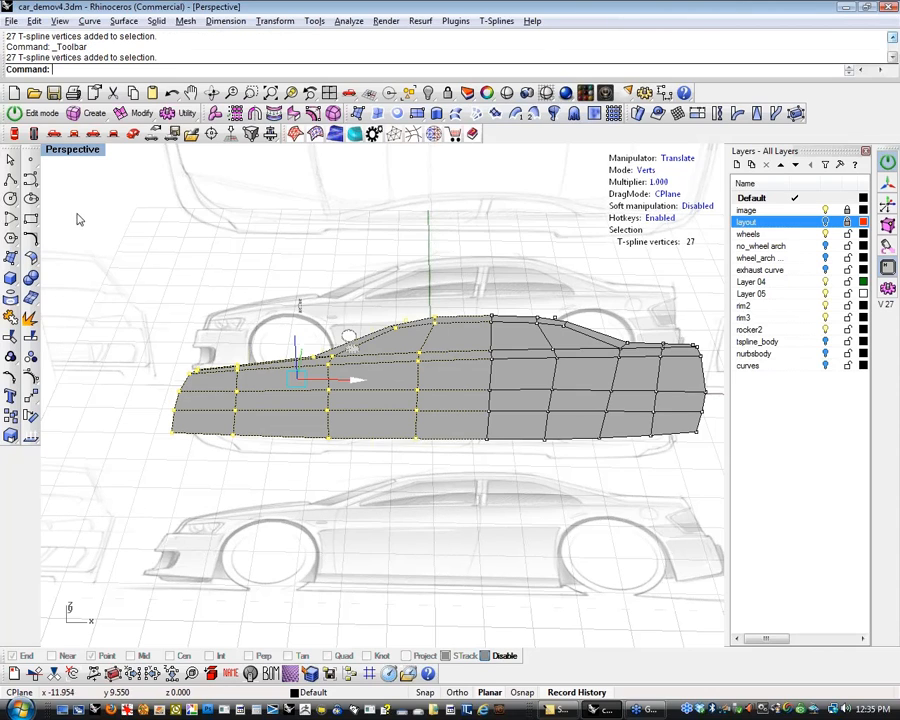
left_click(14, 134)
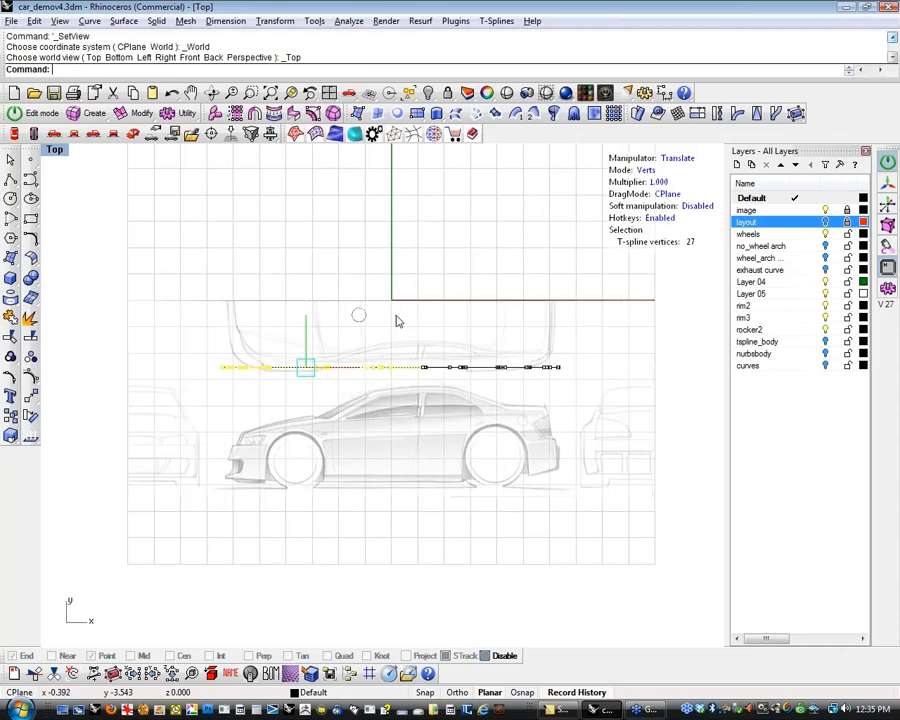
left_click(523, 92)
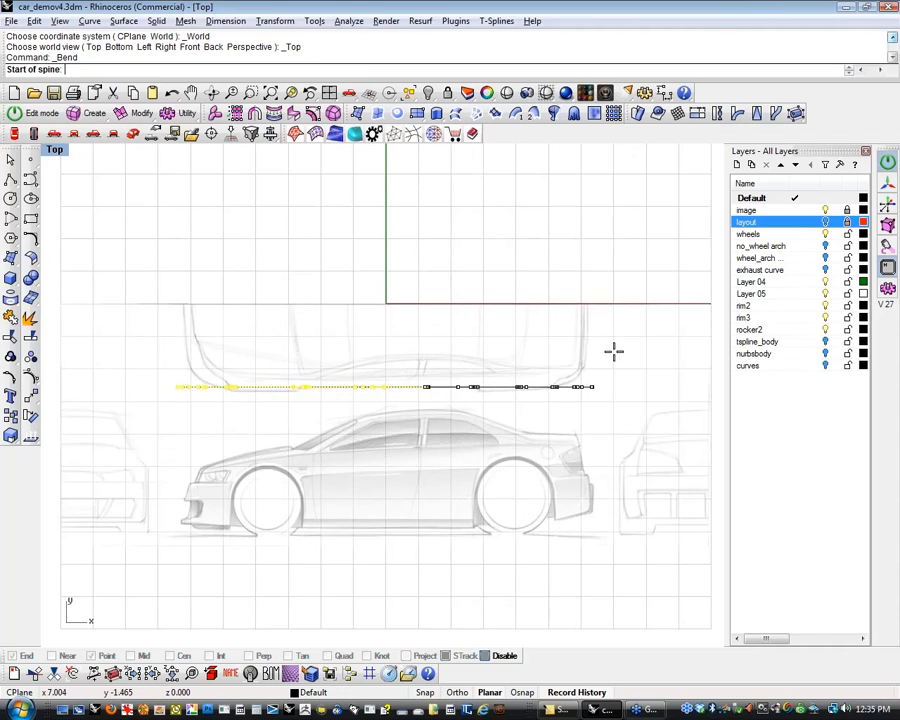
left_click(427, 388)
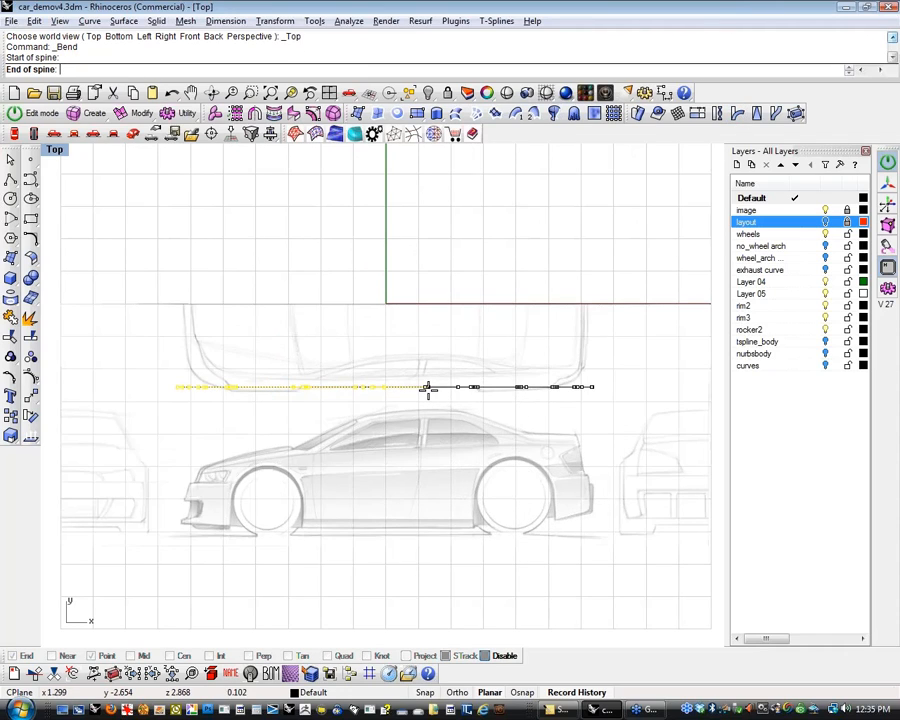
left_click(61, 388)
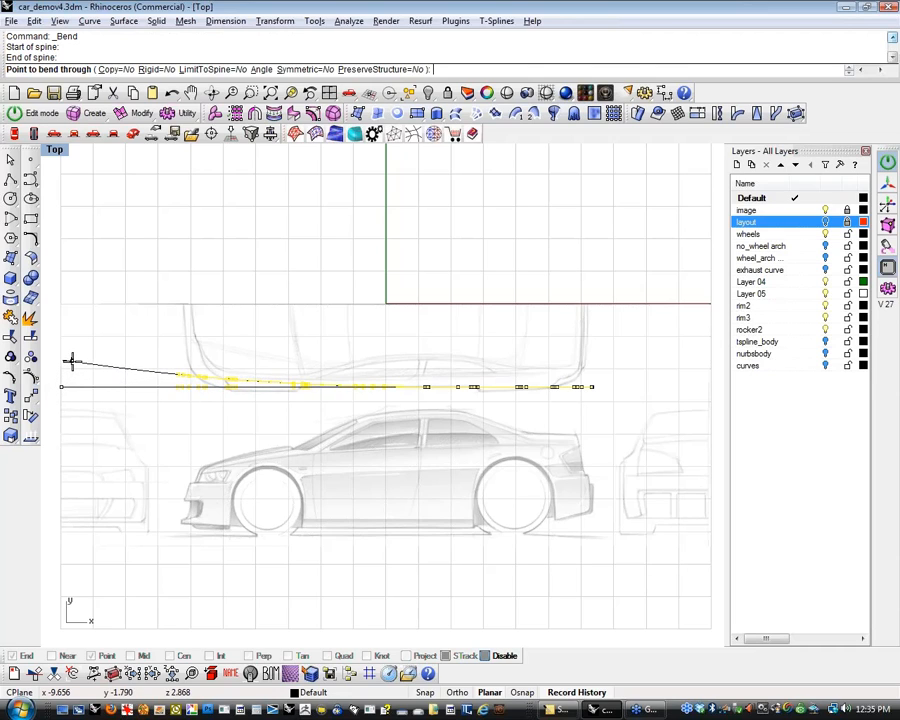
left_click(71, 365)
key("Escape")
Bend the rear-half vertices slightly inward in the Top view, with the spine running from mid-body past the tail
right_click_drag(398, 430, 342, 428)
left_click_drag(420, 393, 572, 431)
key("Return")
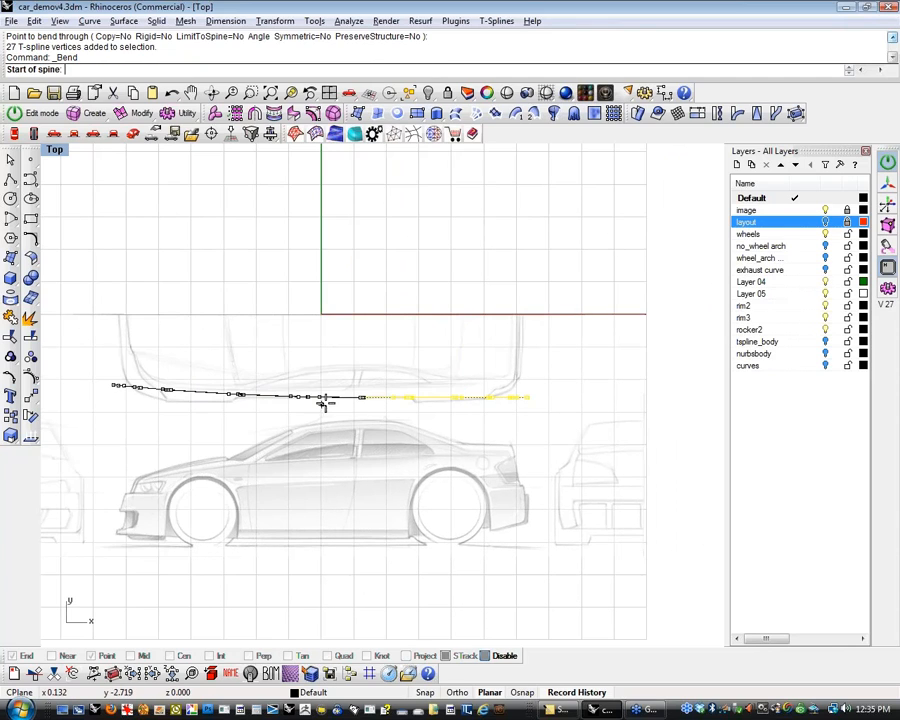
left_click(362, 397)
left_click(622, 404)
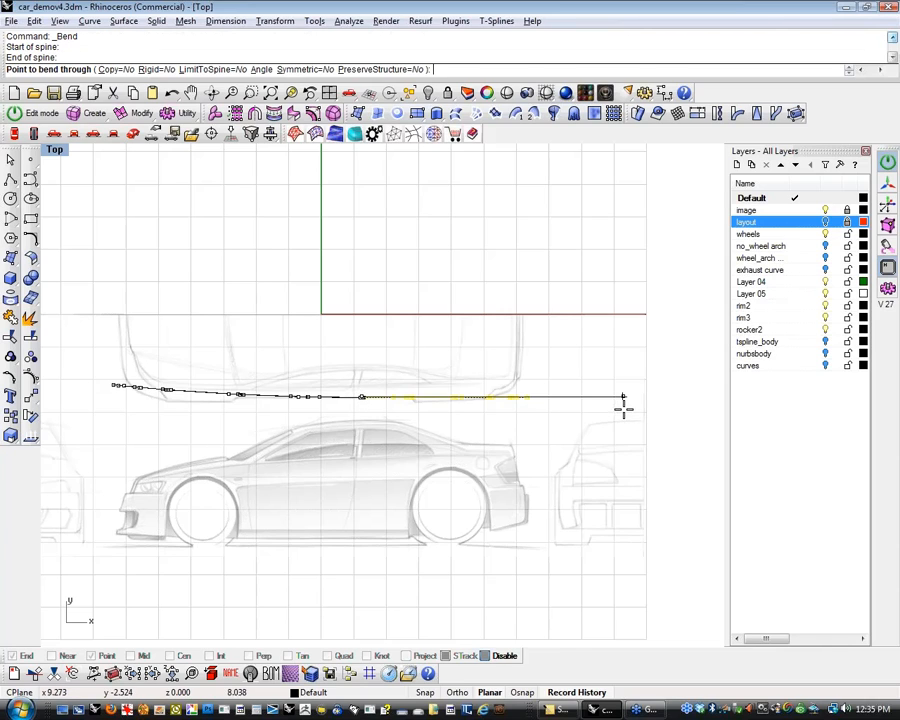
left_click(631, 370)
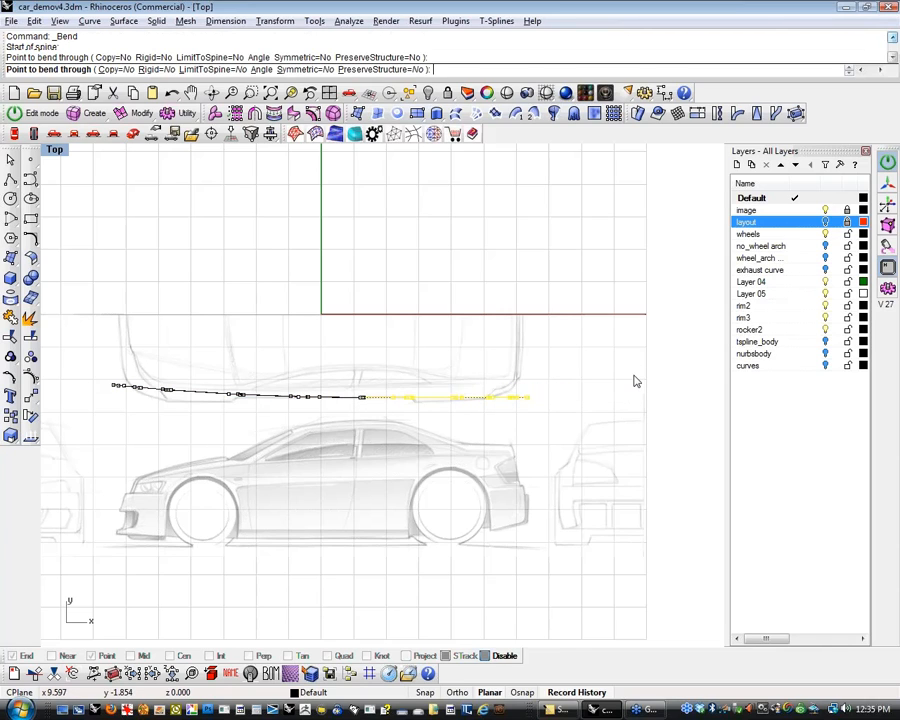
key("Escape")
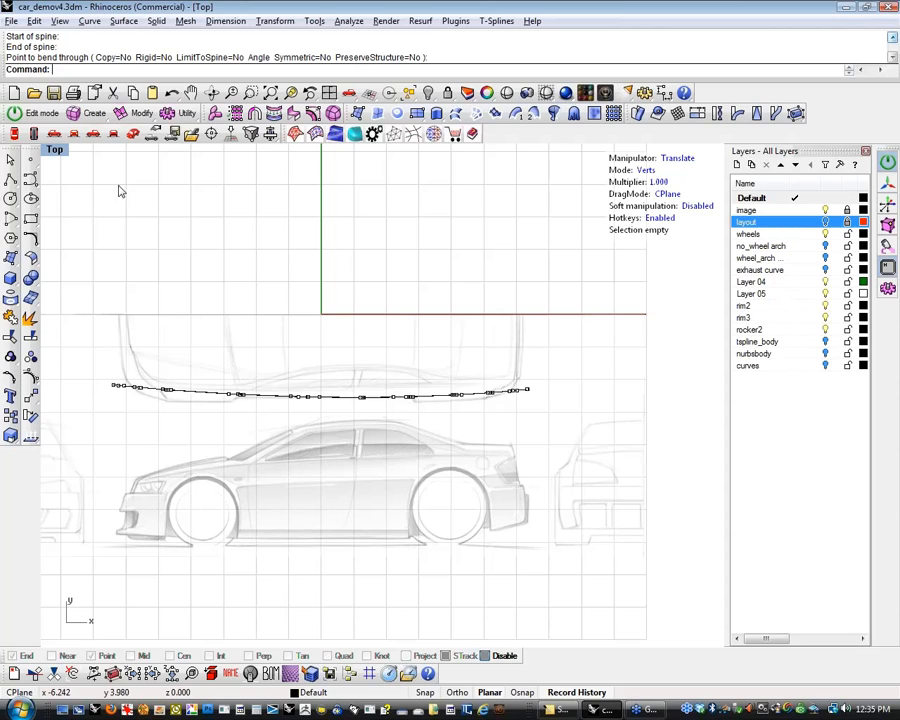
Check the bent body side in the Perspective and Top views and undo both bends
left_click(132, 134)
right_click_drag(430, 470, 381, 484)
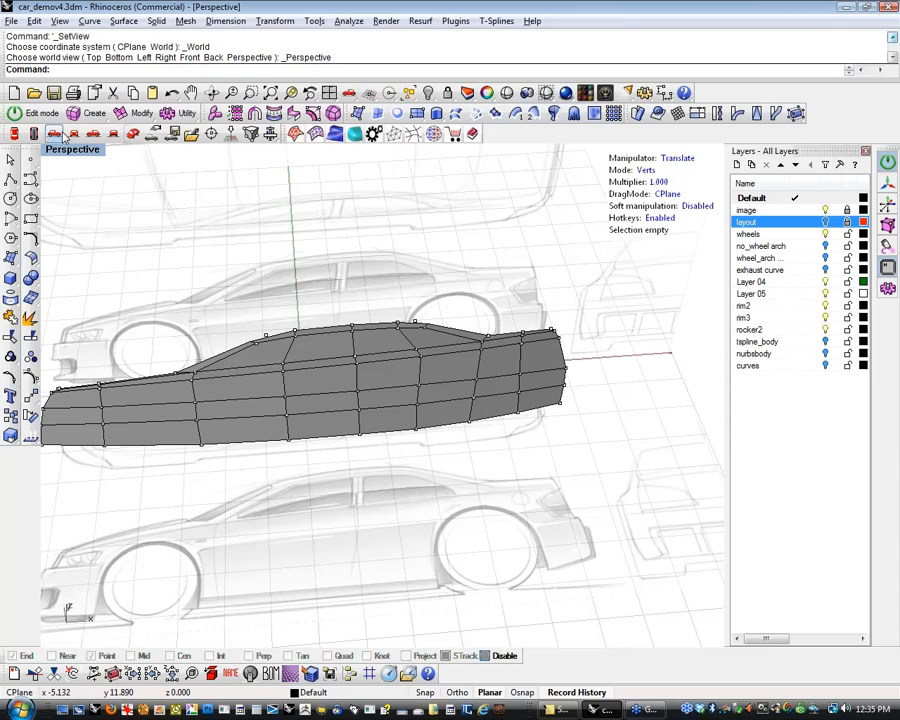
left_click(72, 149)
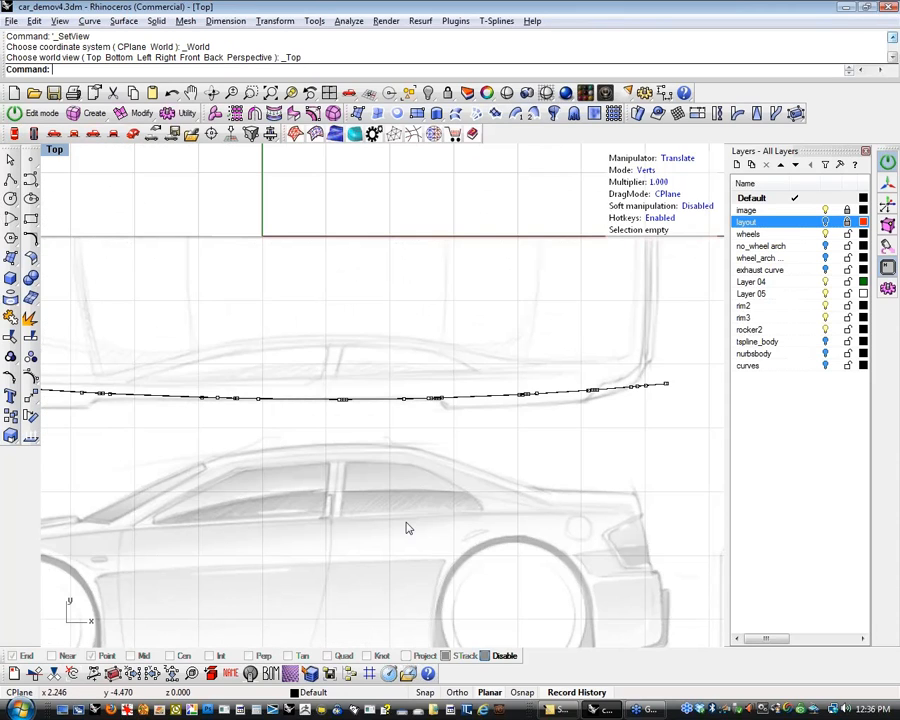
key("ctrl+z")
scroll(405, 525, "down", 3)
key("ctrl+z")
right_click_drag(388, 468, 474, 462)
key("Escape")
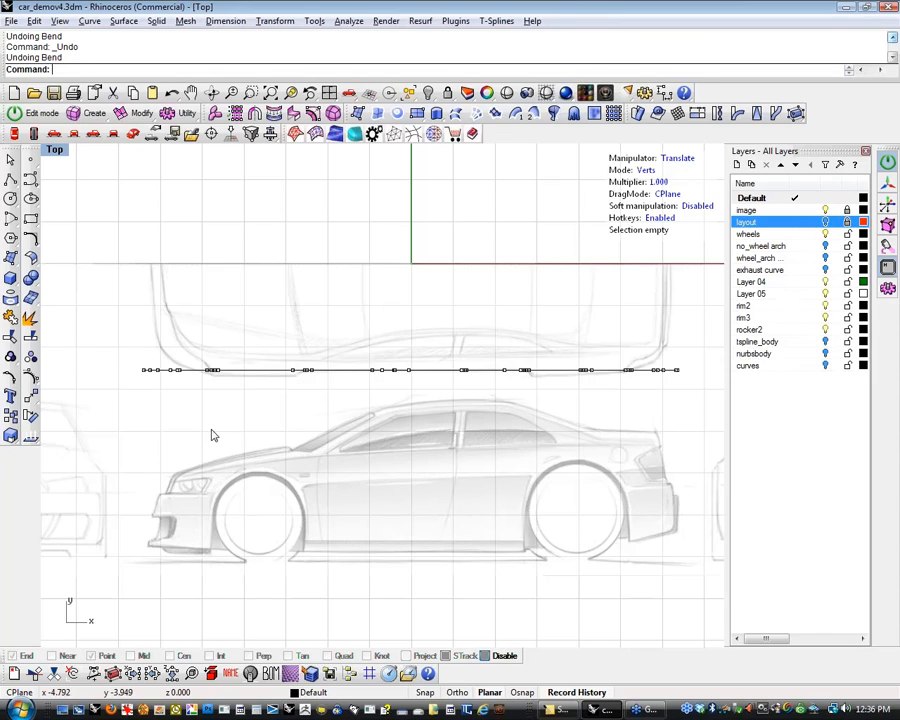
Try bending the front-half vertices inward in the Top view along a spine from mid-body to just beyond the nose, and undo it
left_click_drag(145, 347, 434, 422)
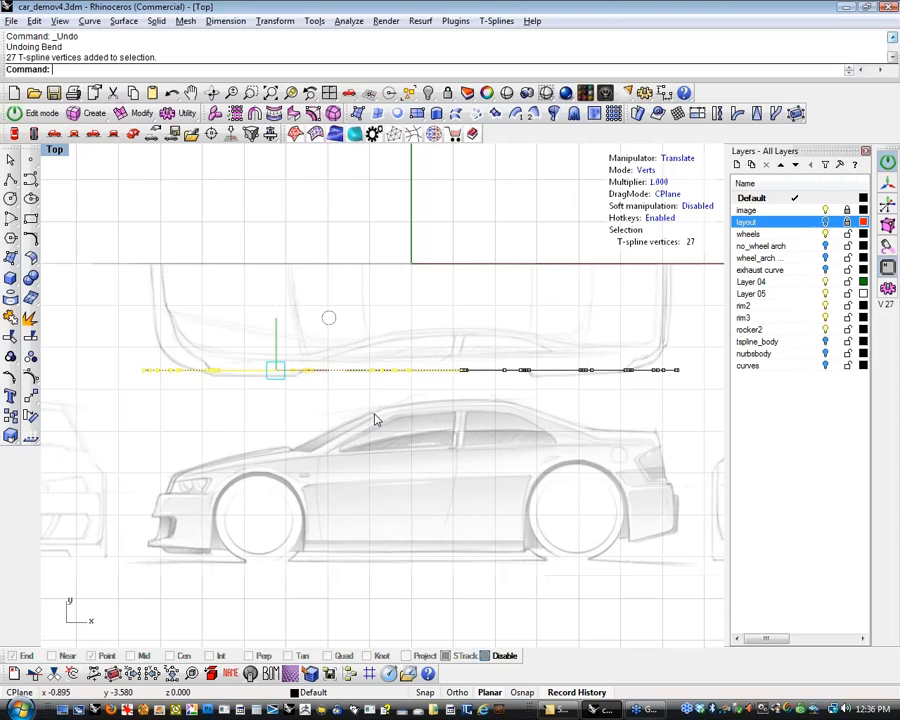
right_click_drag(360, 431, 356, 416)
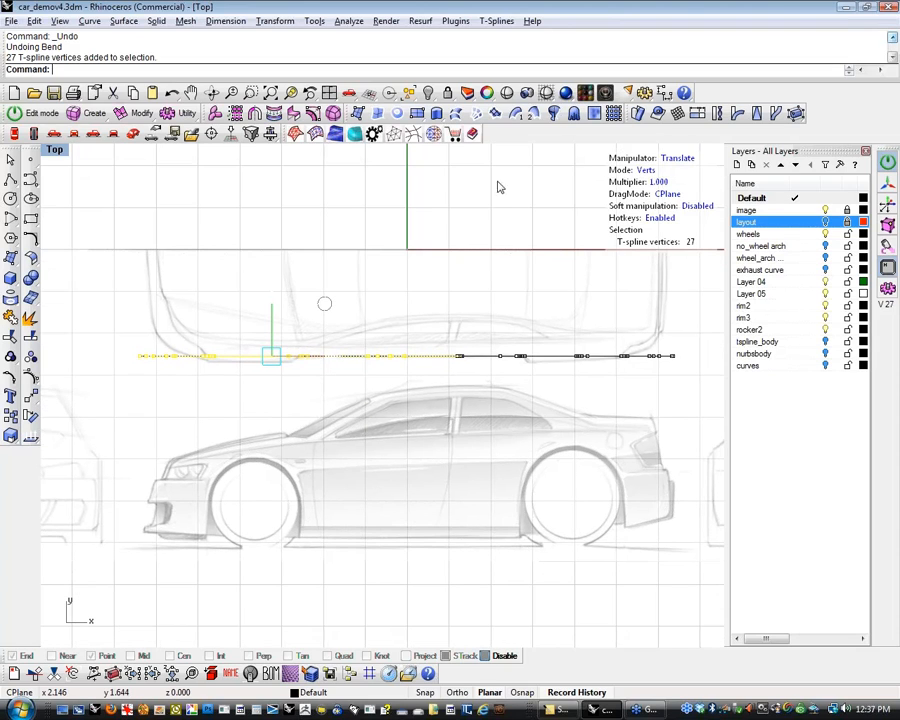
left_click(739, 115)
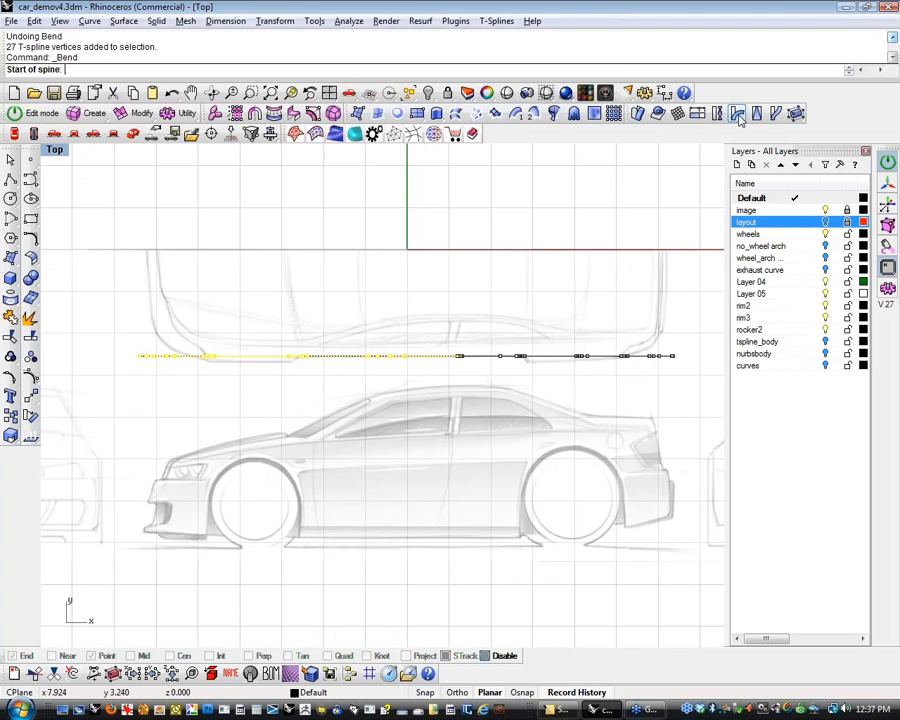
left_click(462, 355)
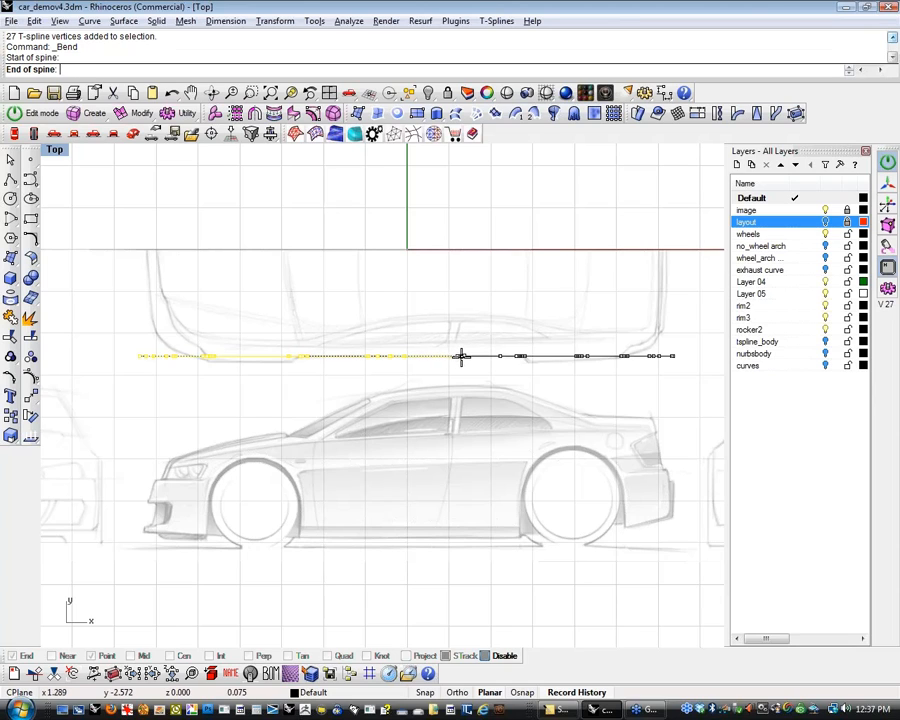
left_click(112, 356)
left_click(113, 345)
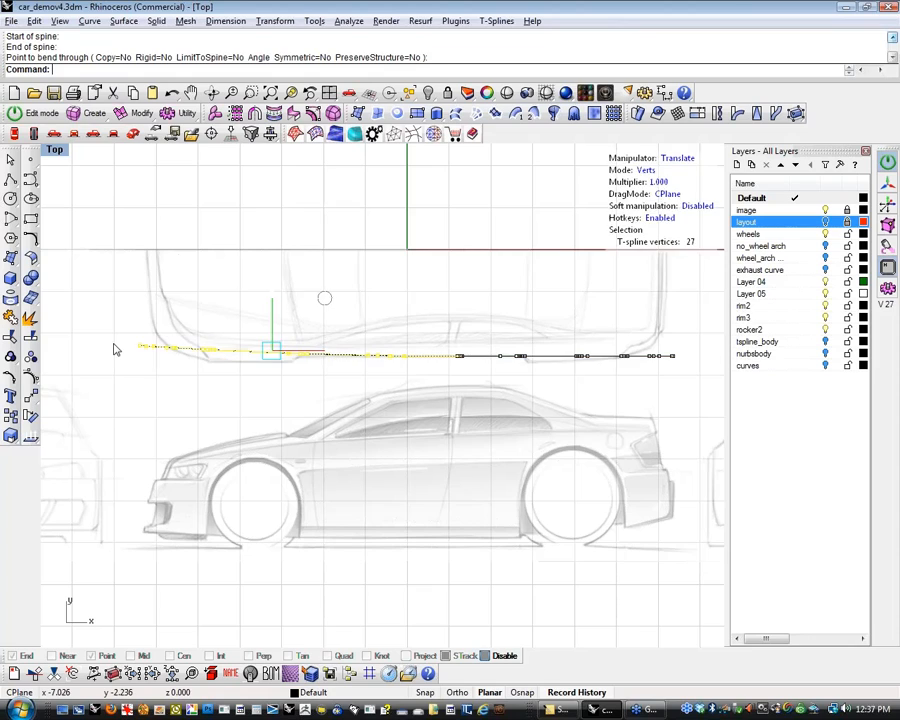
key("ctrl+z")
Try a strong bend of the front half along a short spine ending near the front wheel, and undo it
key("Return")
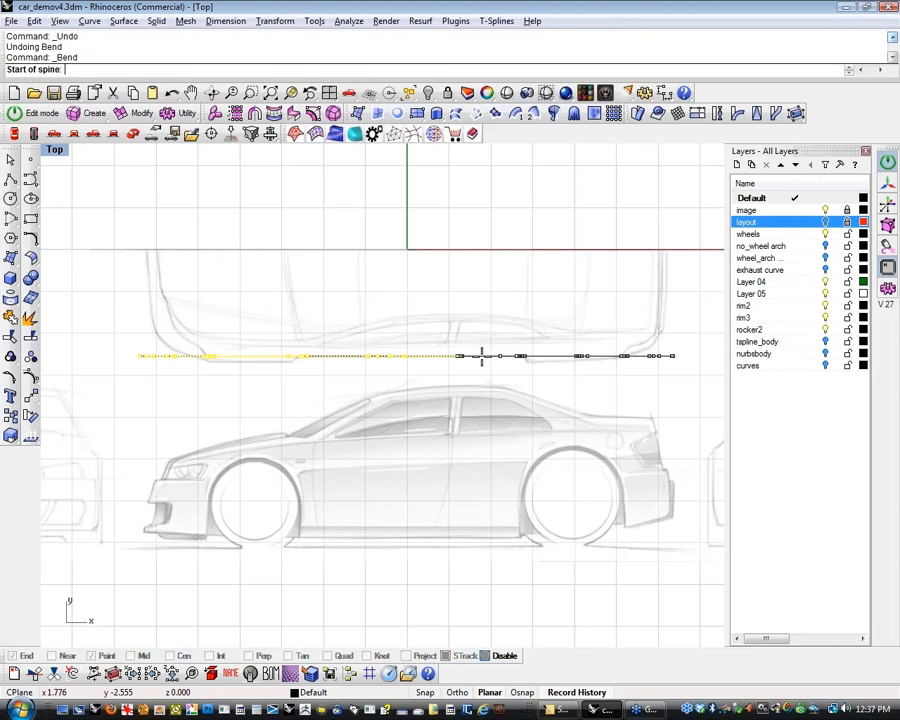
left_click(480, 355)
left_click(316, 357)
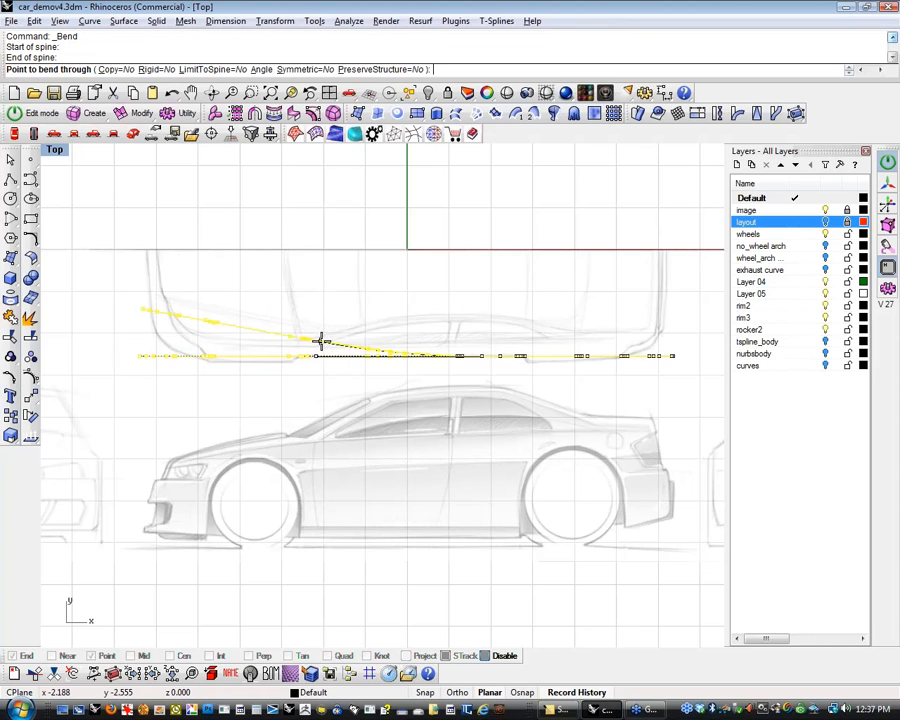
left_click(410, 291)
right_click_drag(366, 348, 418, 438)
key("ctrl+z")
Bend the front half slightly with a short spine, and bend it again from near the front wheel toward the nose
key("Return")
left_click(490, 409)
left_click(328, 409)
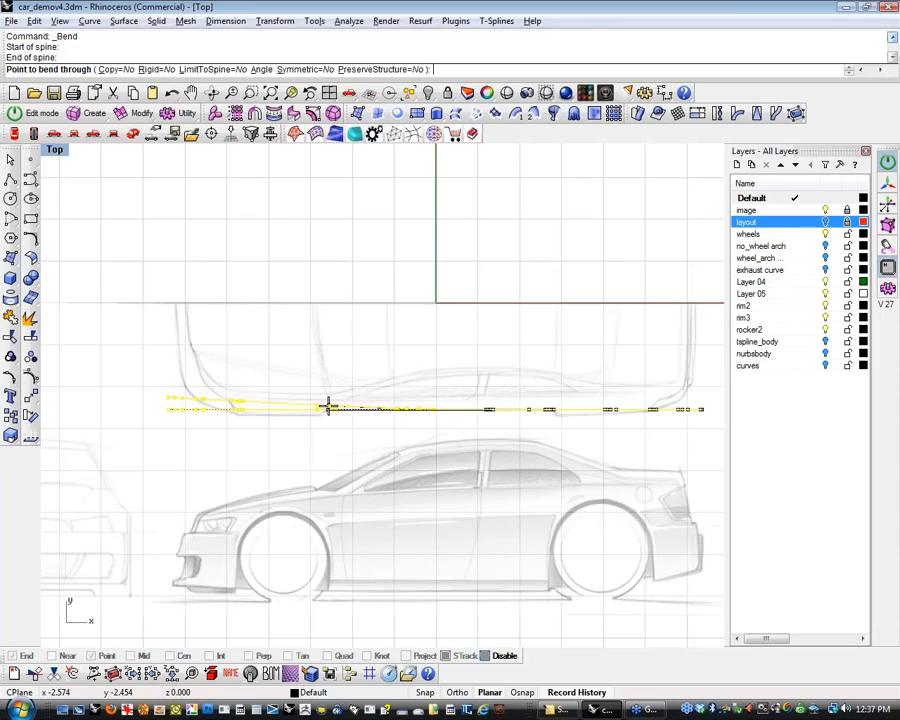
left_click(327, 407)
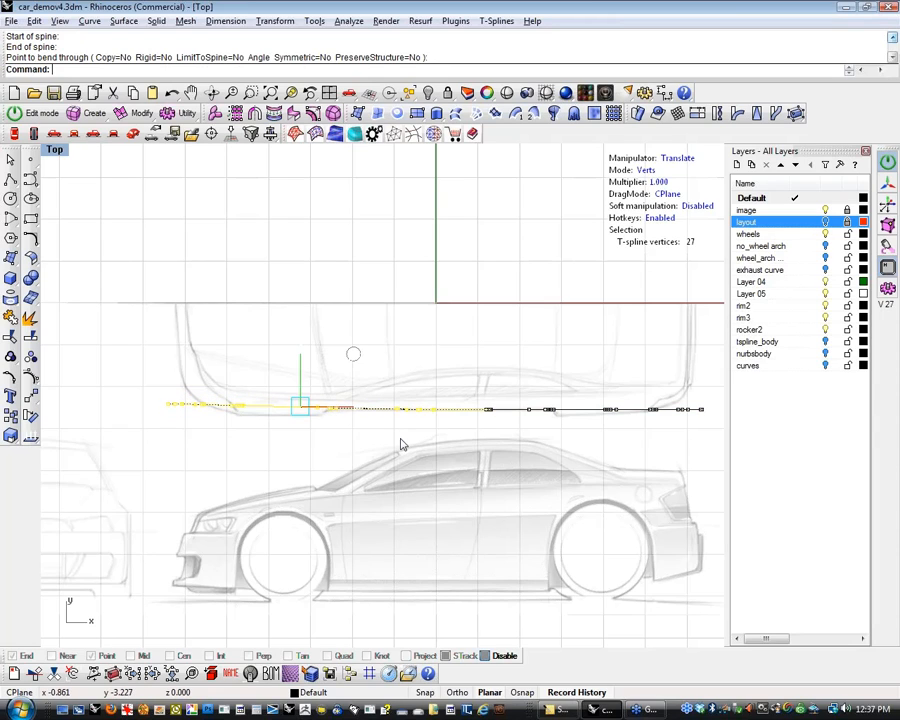
right_click(388, 433)
left_click(291, 403)
left_click(210, 400)
left_click(218, 399)
Bend the nose end inward with a short spine to follow the front corner of the top sketch
right_click(222, 399)
left_click(203, 395)
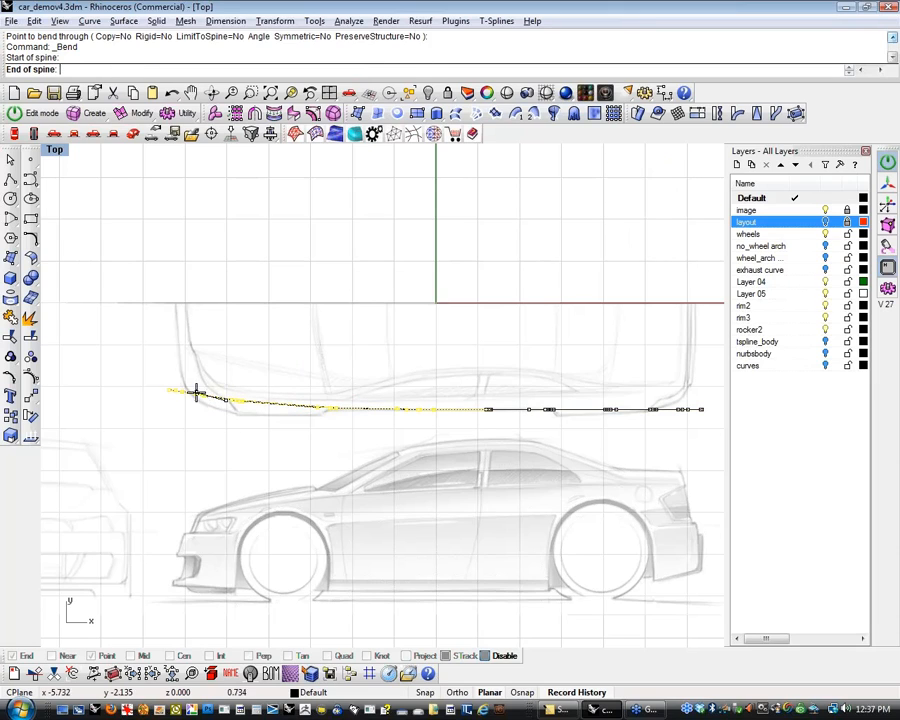
left_click(179, 386)
left_click(182, 372)
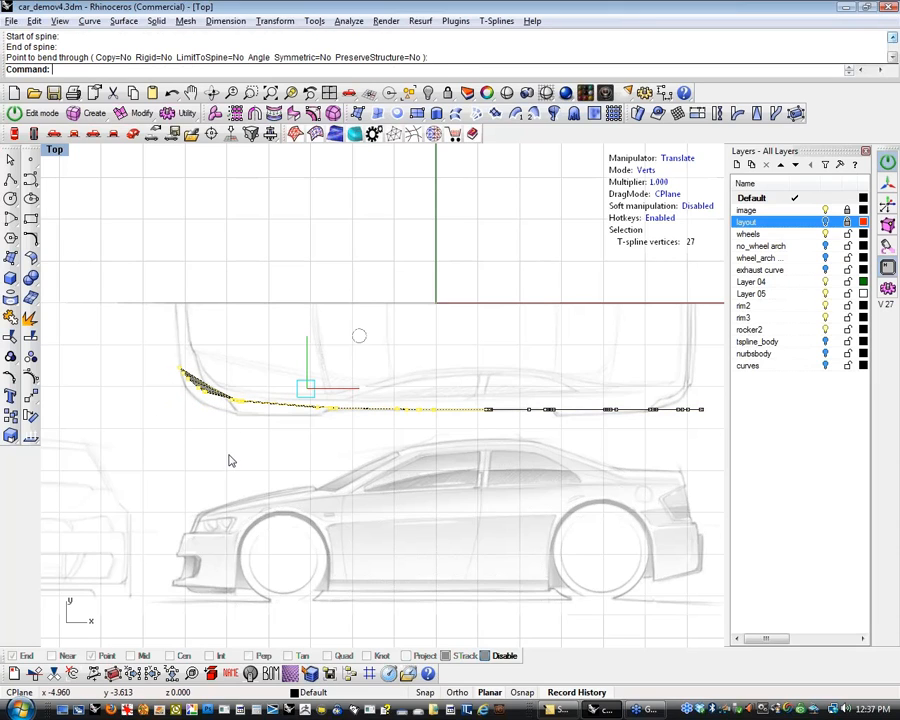
Undo the successive short-spine bends of the front half and clear the selection
key("ctrl+z")
key("ctrl+z")
key("ctrl+z")
key("ctrl+z")
left_click(376, 482)
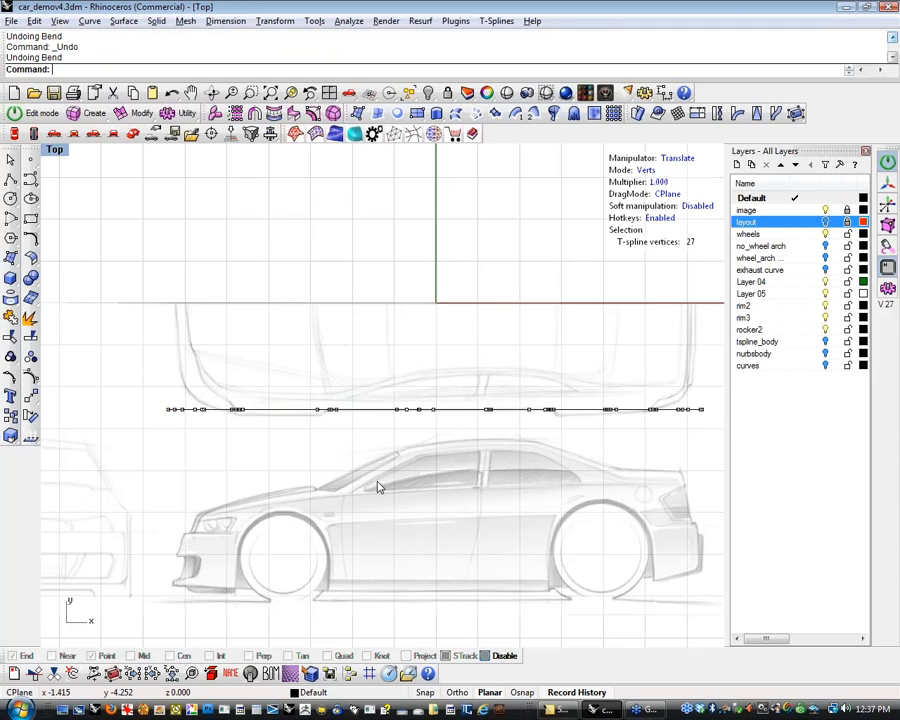
Select the front-half vertices and bend them slightly inward in the Top view along a spine from mid-body to well past the nose
left_click_drag(104, 360, 452, 464)
right_click(452, 464)
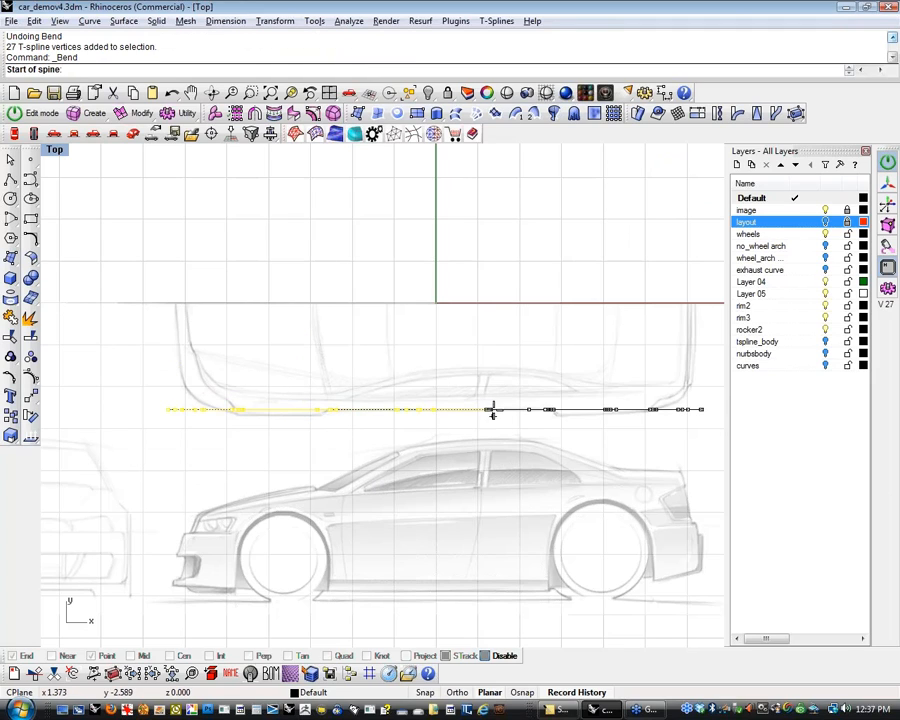
left_click(488, 409)
left_click(101, 409)
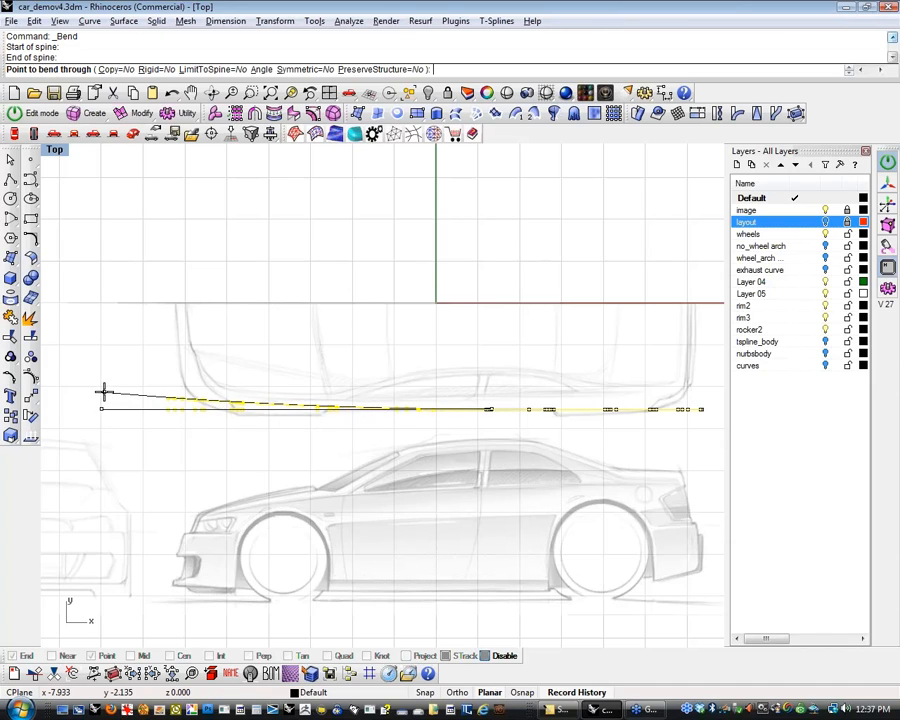
left_click(105, 391)
right_click_drag(394, 488, 323, 500)
key("Escape")
Select the rear-half vertices and bend them slightly inward in the Top view along a spine from mid-body past the tail
left_click_drag(446, 380, 717, 474)
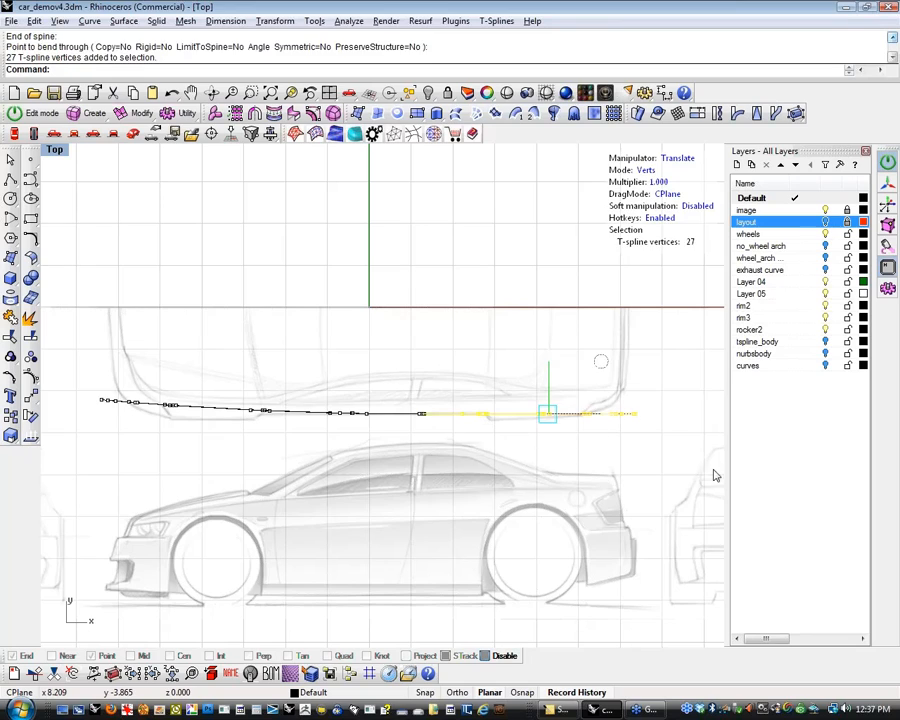
right_click(717, 474)
left_click(373, 413)
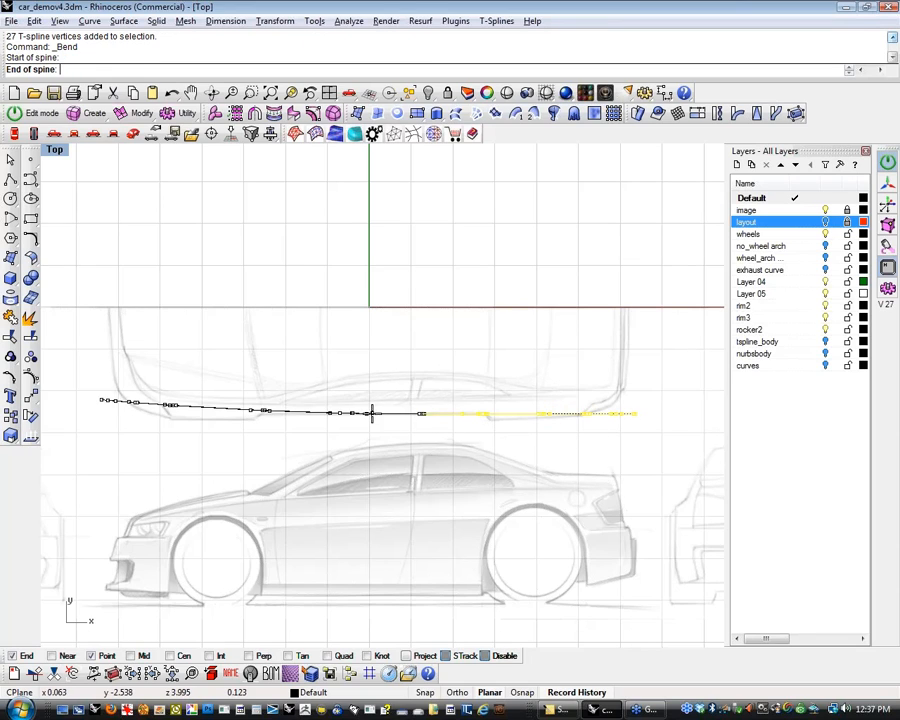
left_click(701, 413)
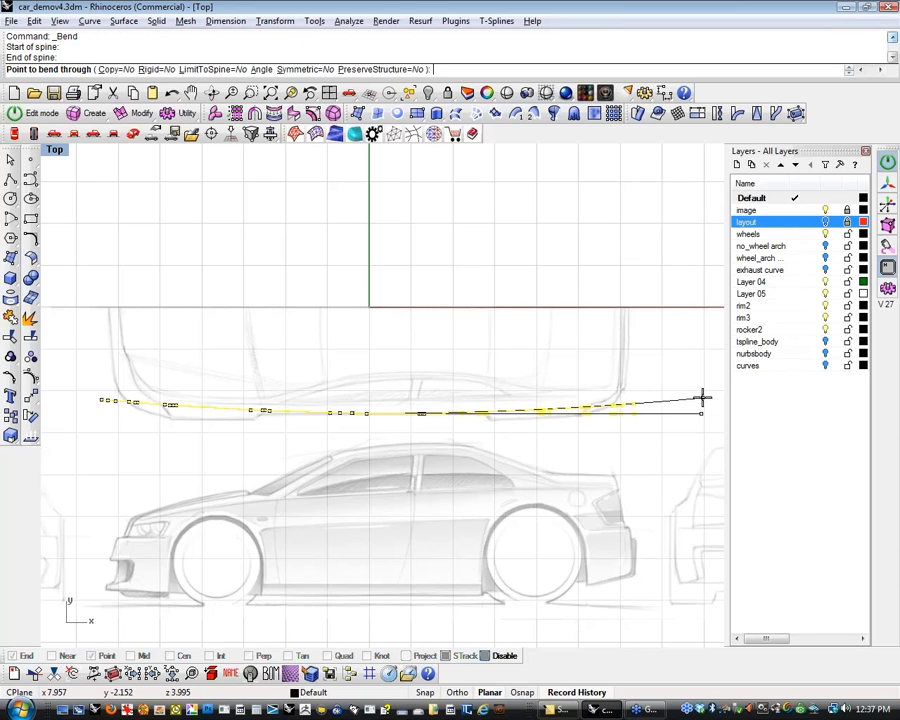
left_click(706, 392)
left_click(575, 473)
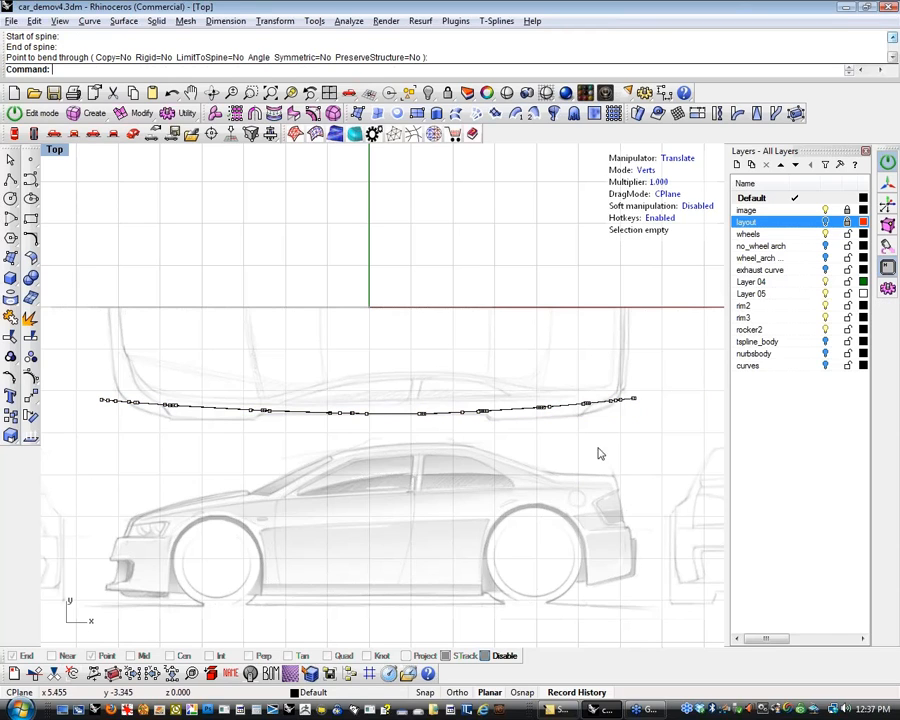
Select the lower vertices of the body side and bend them inward in the Left view along a vertical spine from mid-height past the bottom edge
left_click(135, 135)
right_click_drag(147, 150, 480, 450)
left_click(54, 134)
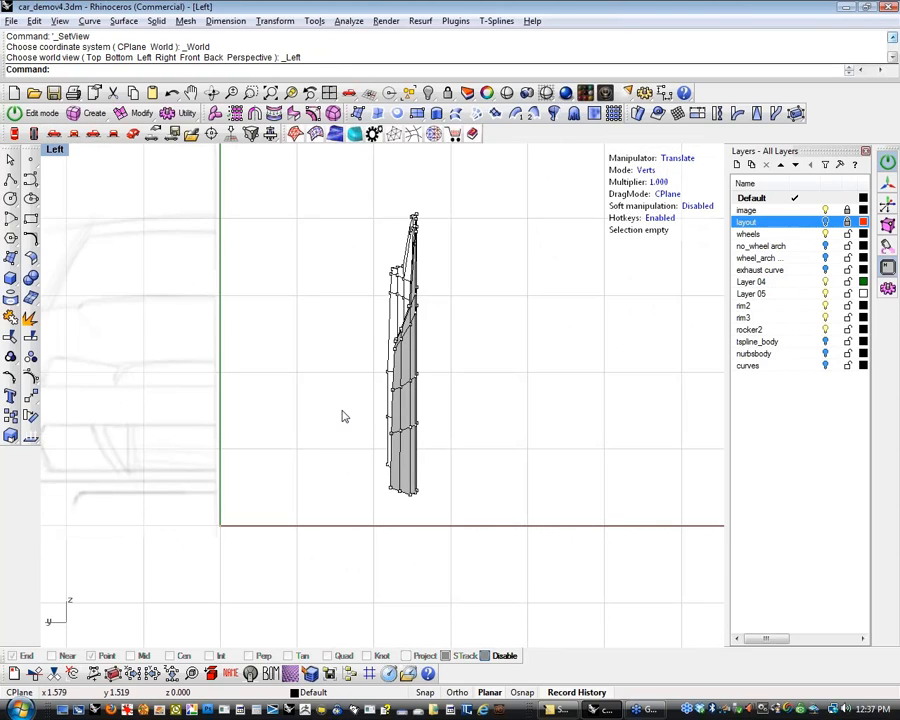
left_click_drag(350, 352, 489, 548)
left_click_drag(474, 271, 376, 363, "ctrl")
left_click_drag(315, 330, 494, 407, "ctrl")
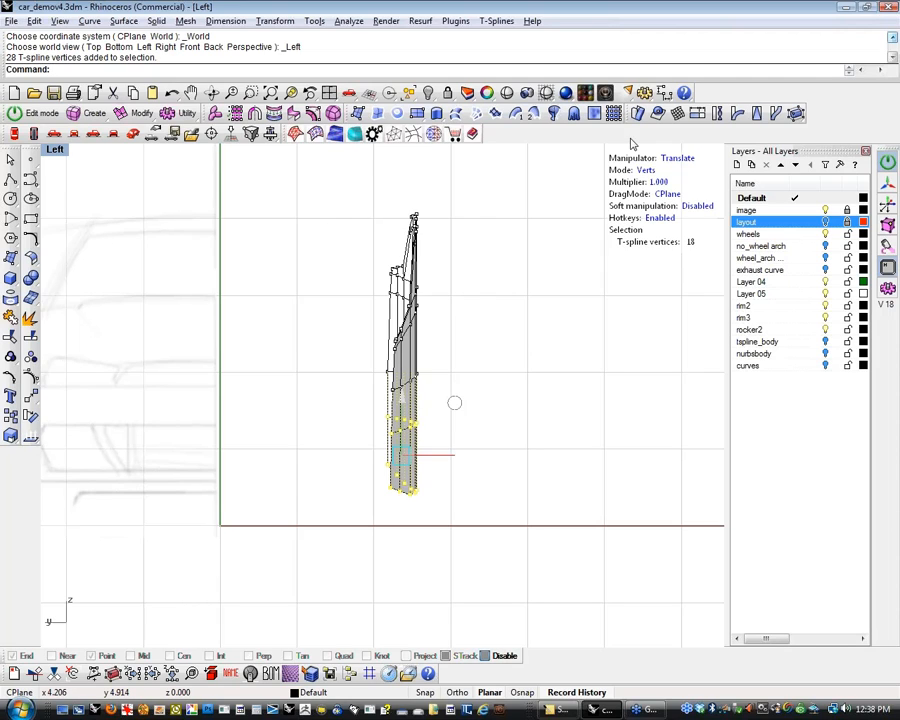
left_click(737, 123)
left_click(419, 373)
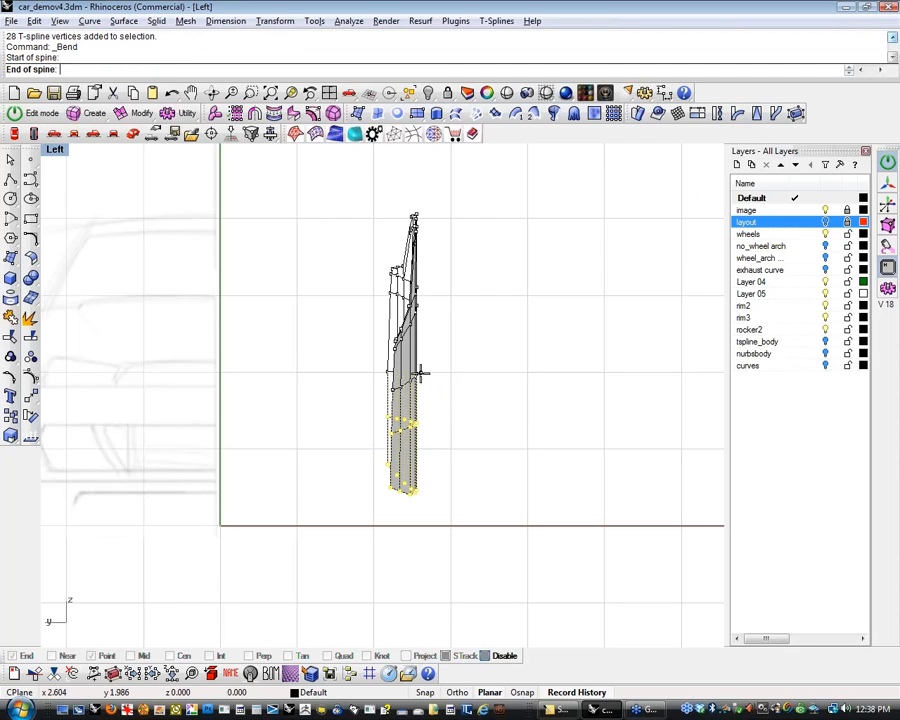
left_click(420, 516)
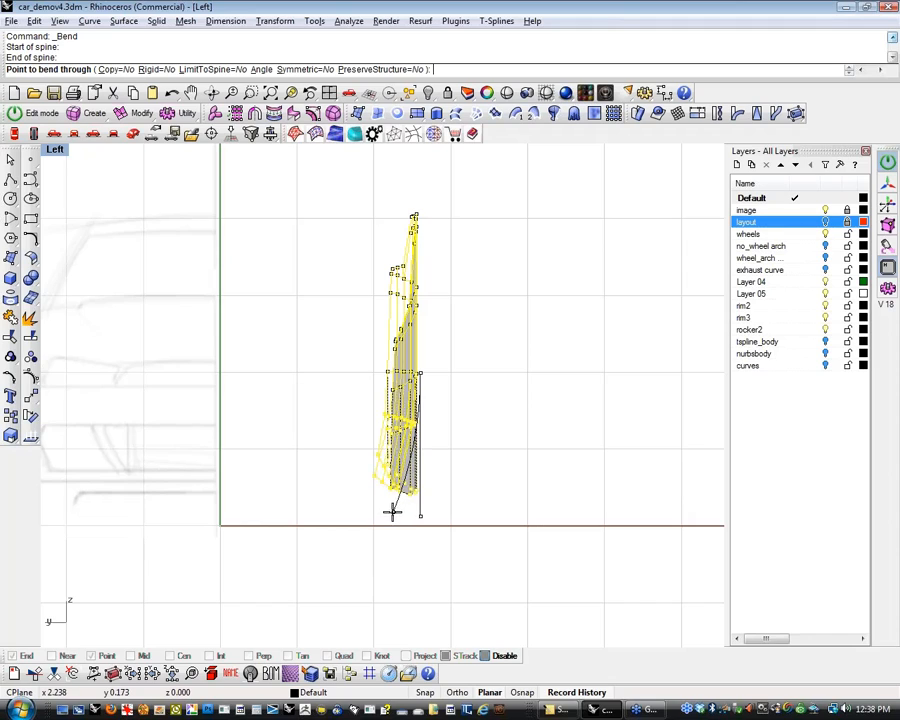
left_click(393, 513)
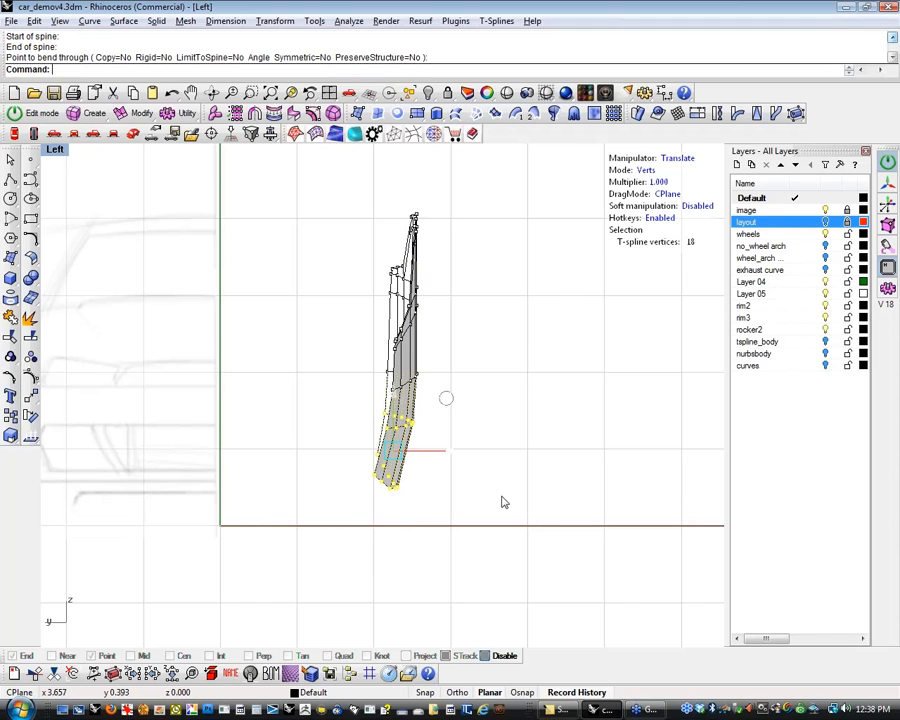
Select the upper vertices of the body side and bend them slightly inward in the Left view along a spine from mid-height past the roof
left_click_drag(299, 207, 474, 409)
key("Return")
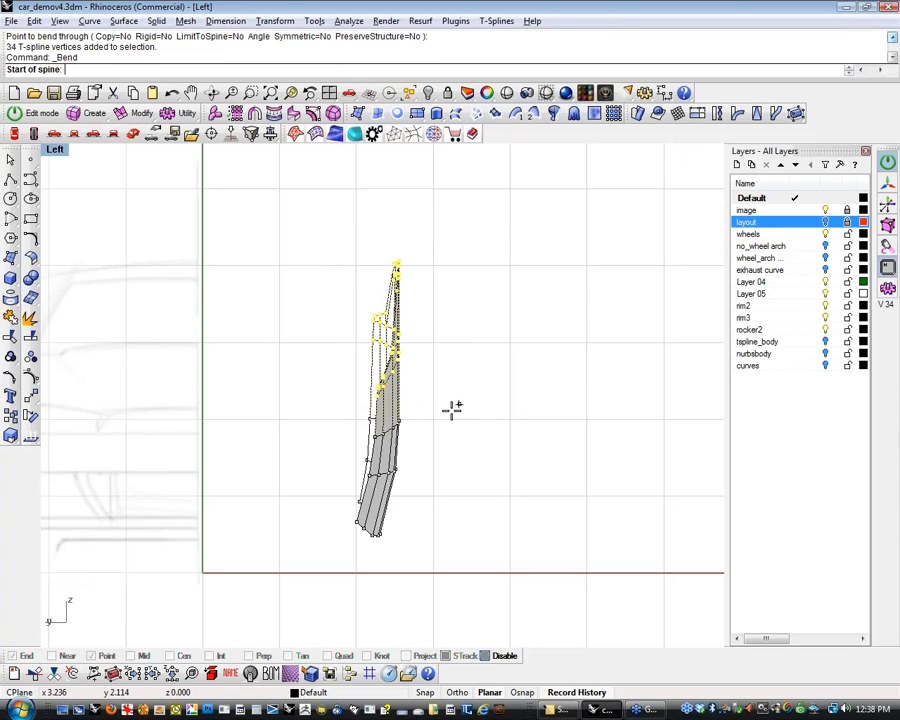
left_click(400, 422)
left_click(408, 205)
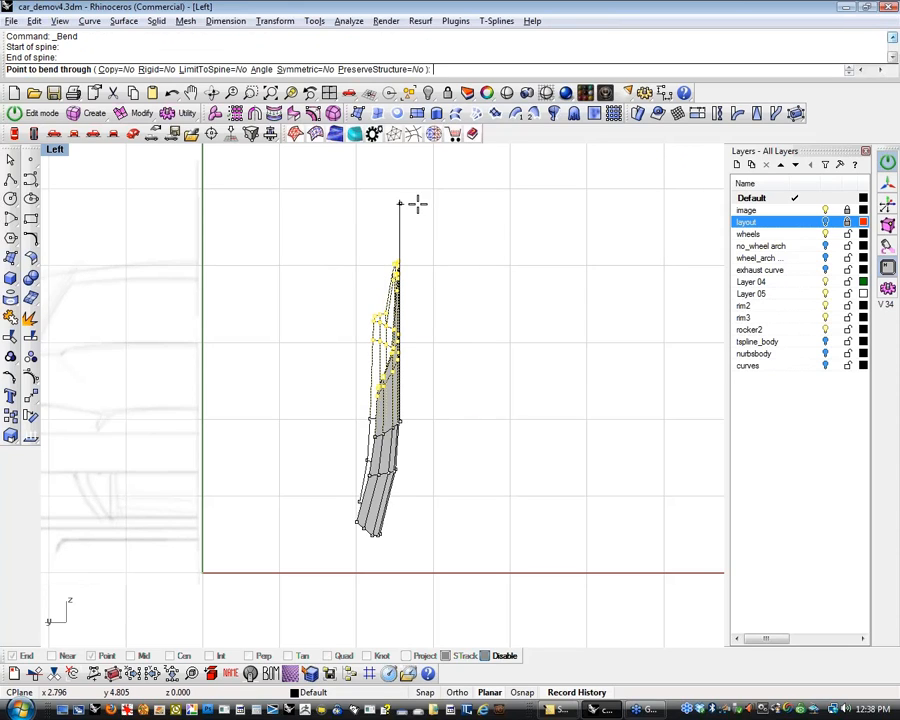
left_click(374, 200)
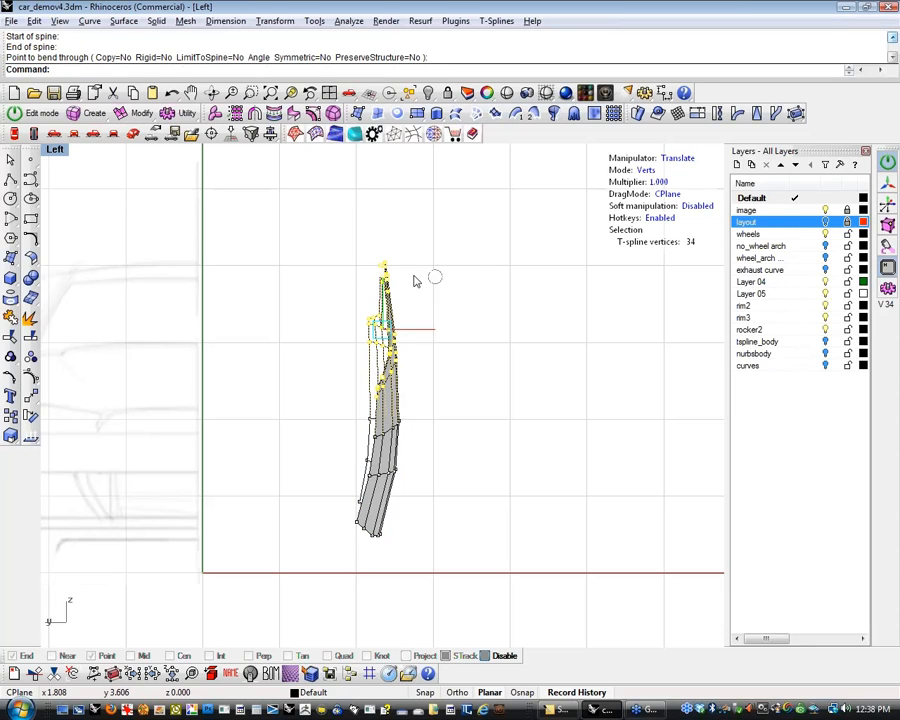
Examine the bent body side in the Perspective view, picking out its upper edge loop, and clear the selection
left_click(133, 133)
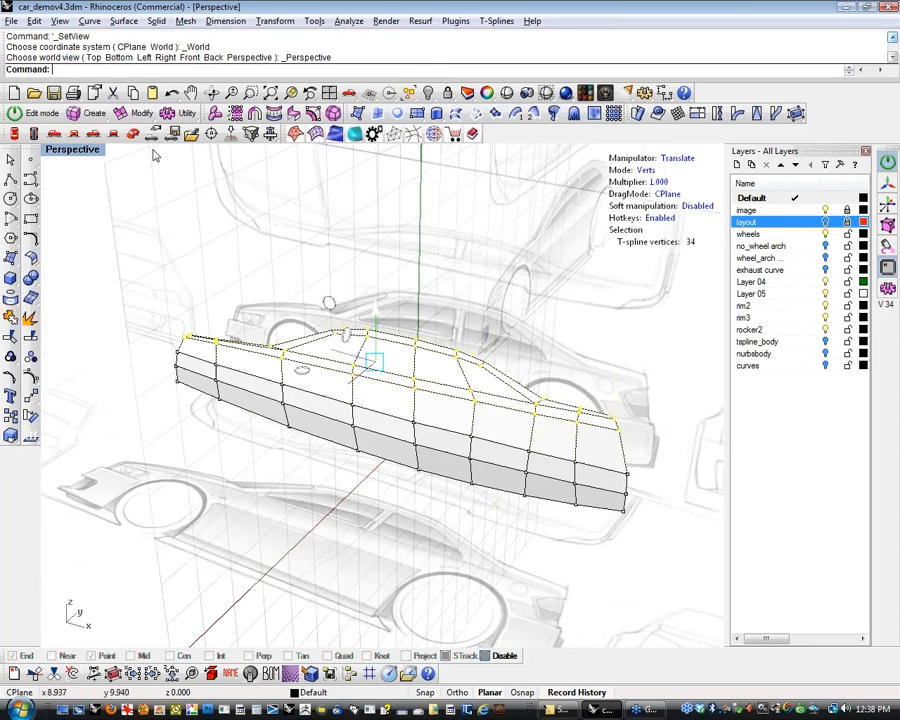
right_click_drag(155, 155, 400, 354)
key("Escape")
key("2")
double_click(489, 414)
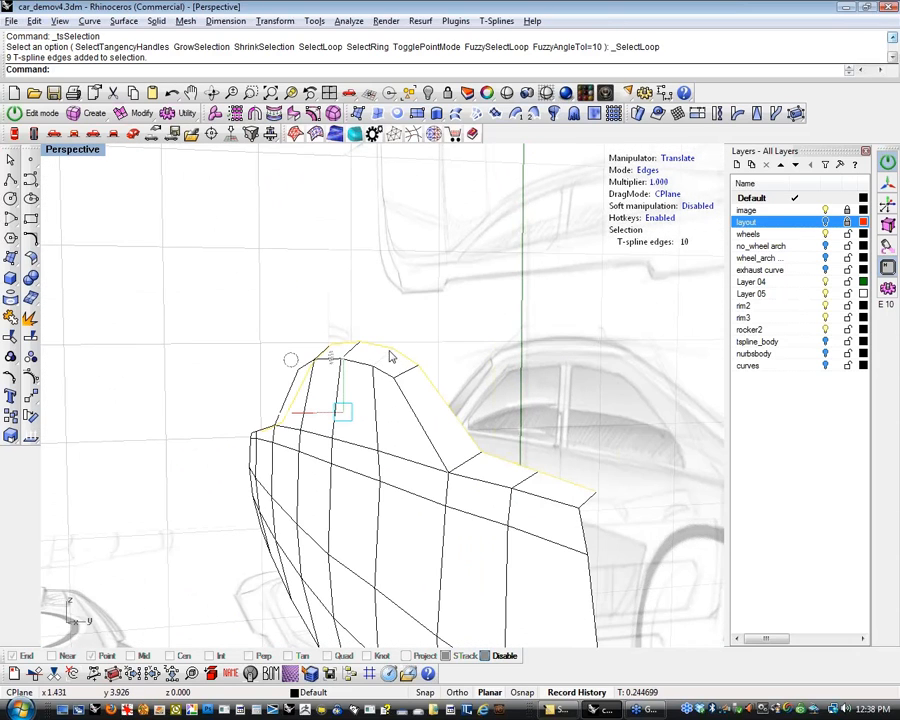
right_click_drag(368, 460, 416, 364)
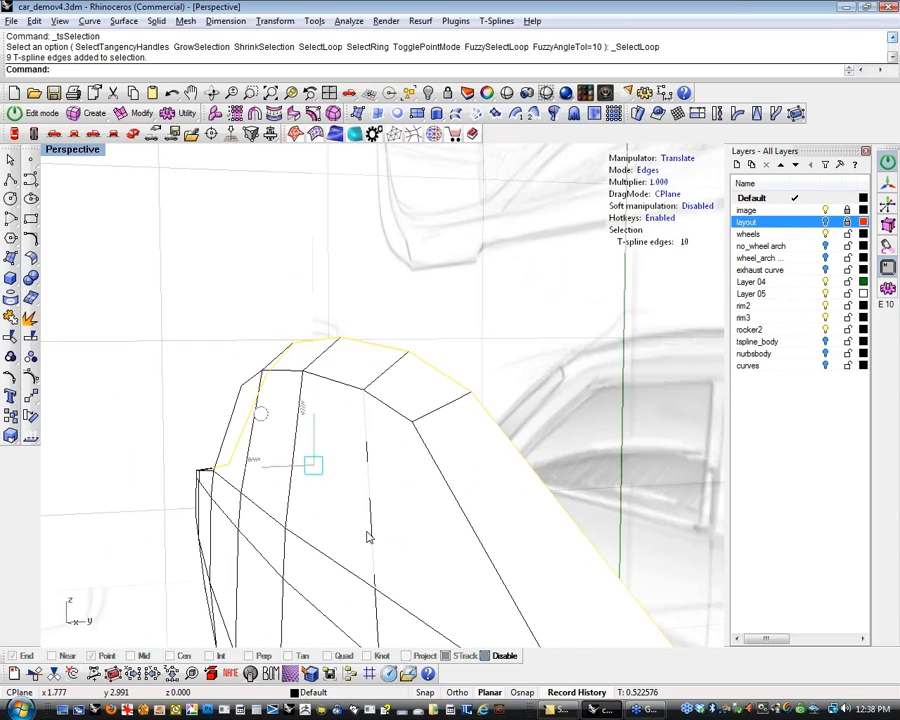
mouse_move(368, 393)
right_mouse_down()
mouse_move(402, 450)
mouse_move(398, 418)
mouse_move(378, 432)
mouse_move(378, 446)
mouse_move(300, 432)
mouse_move(418, 512)
mouse_move(378, 539)
mouse_move(495, 548)
mouse_move(297, 444)
mouse_move(341, 476)
mouse_move(321, 496)
mouse_move(291, 462)
right_mouse_up()
key("Tab")
key("Escape")
Select the whole body side and mirror a copy in the Top view across the car's centreline, starting the mirror plane at 0
left_click(296, 448)
key("ctrl+F1")
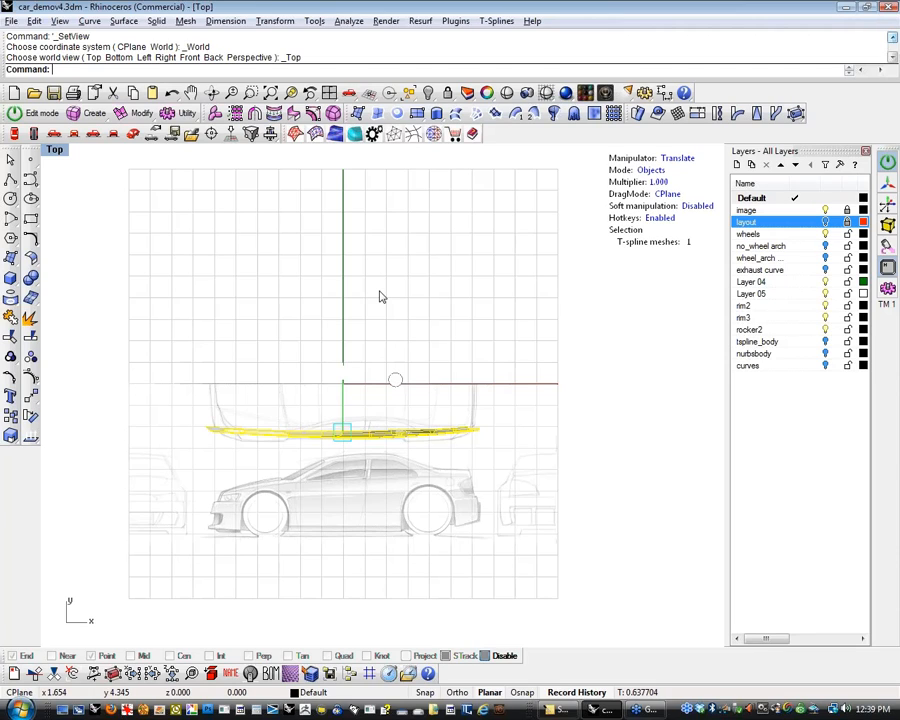
key("Return")
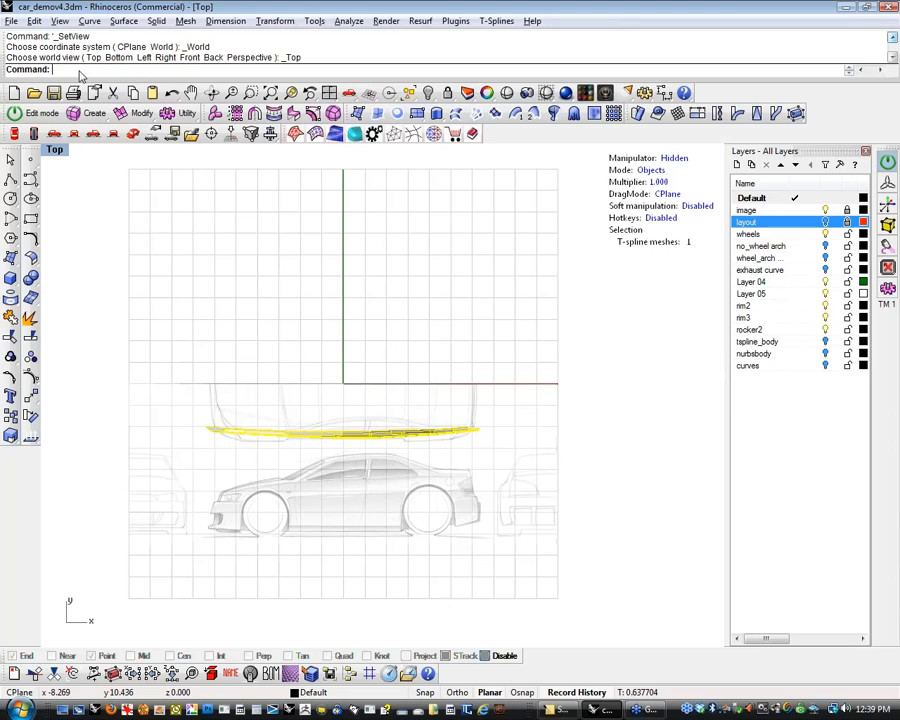
type("irror")
key("Return")
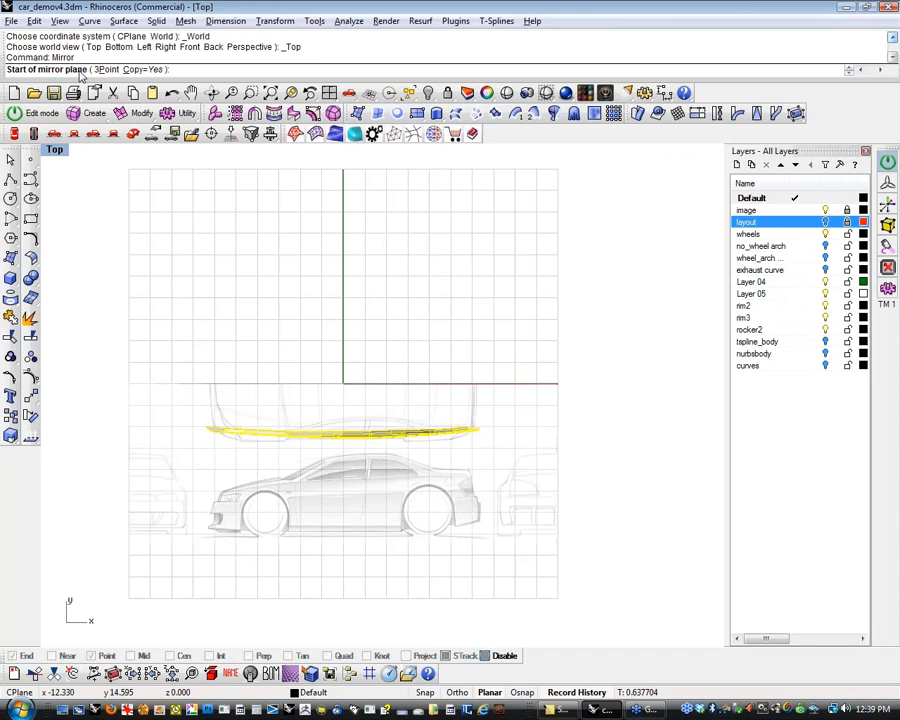
type("0")
key("Return")
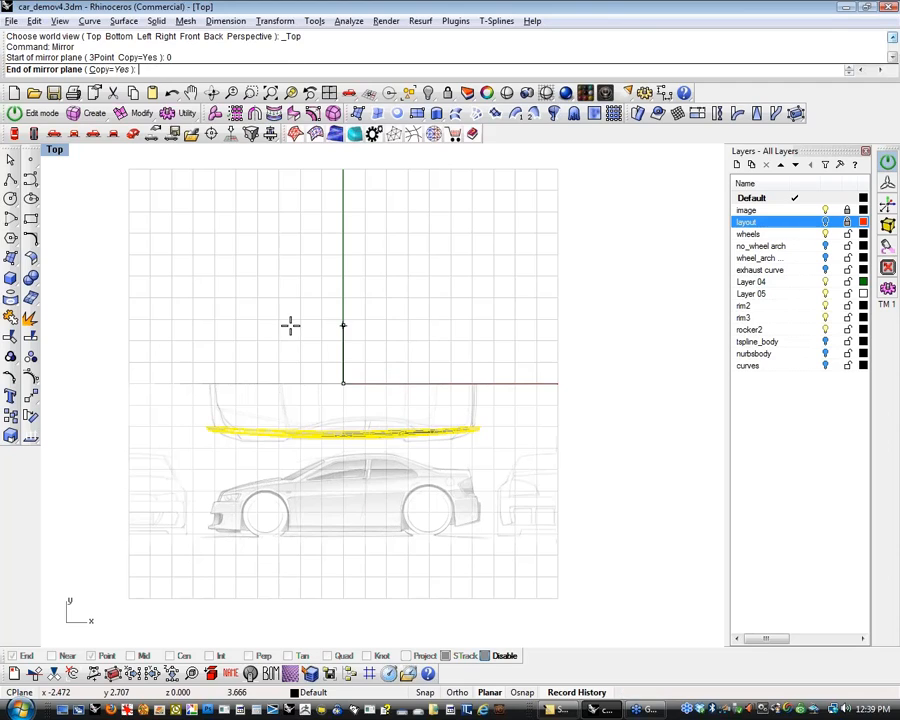
left_click(203, 381)
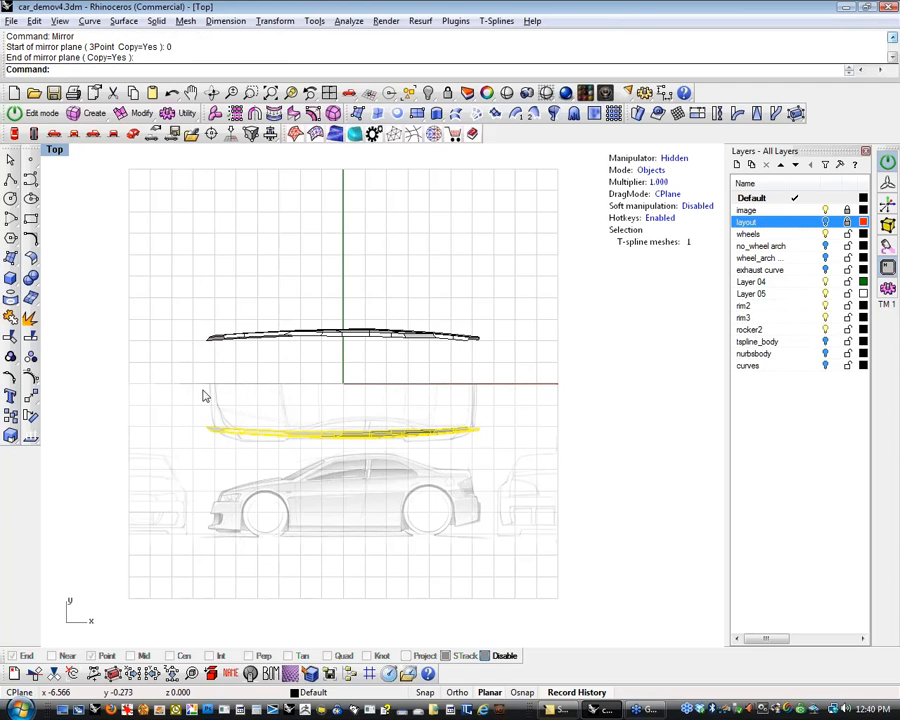
Deselect the mesh and examine the two mirrored body sides in the Top and Perspective views
right_click_drag(189, 392, 175, 372)
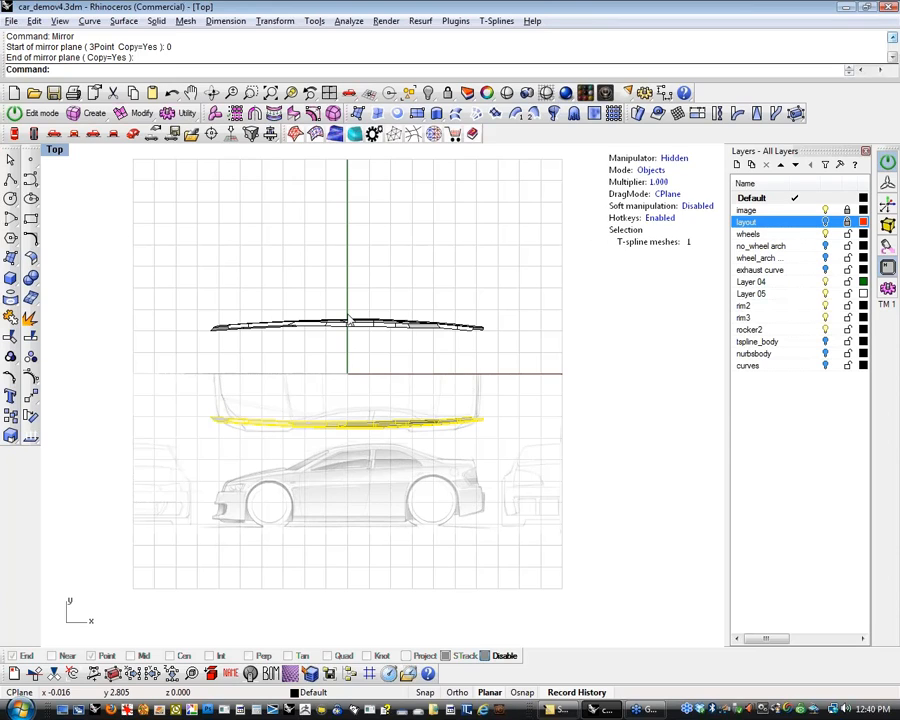
right_click_drag(124, 279, 160, 280)
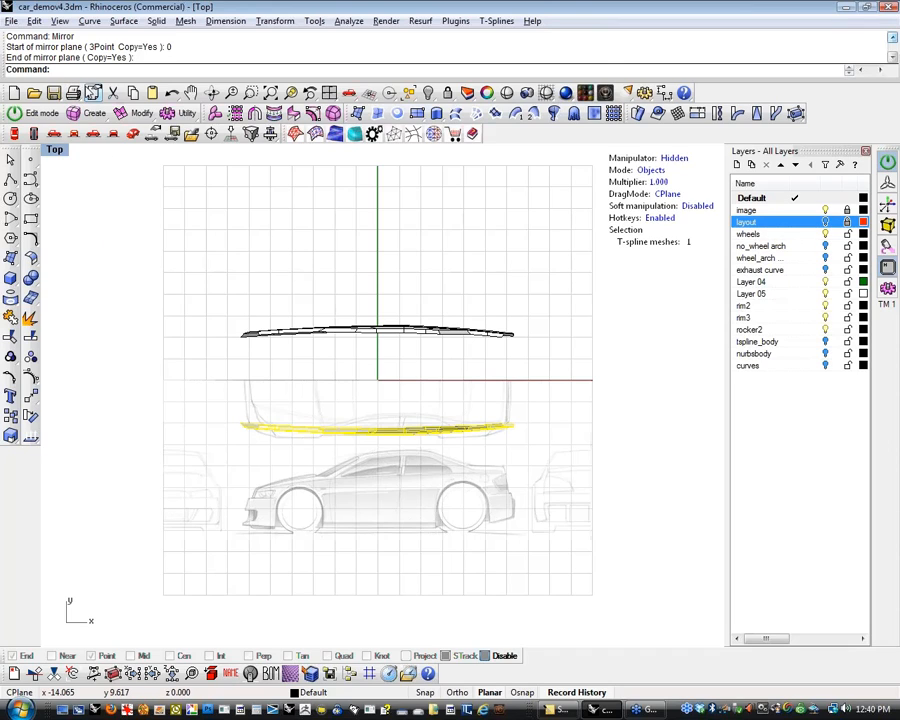
type("Sk")
right_click_drag(382, 215, 382, 249)
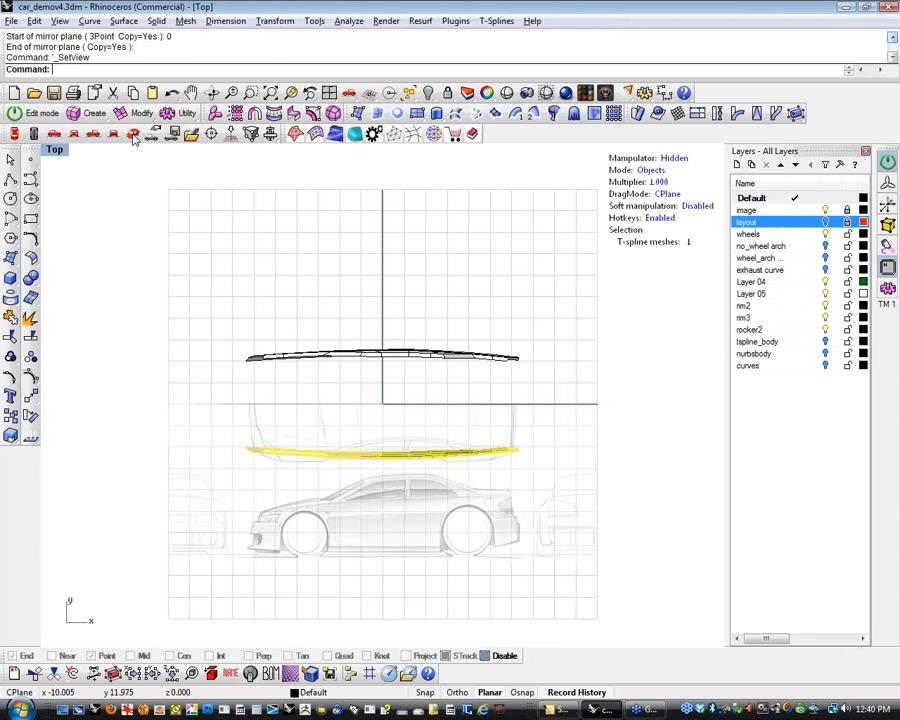
left_click(133, 135)
right_click_drag(190, 330, 160, 262)
left_click(207, 281)
scroll(203, 315, "up", 3)
scroll(207, 313, "up", 3)
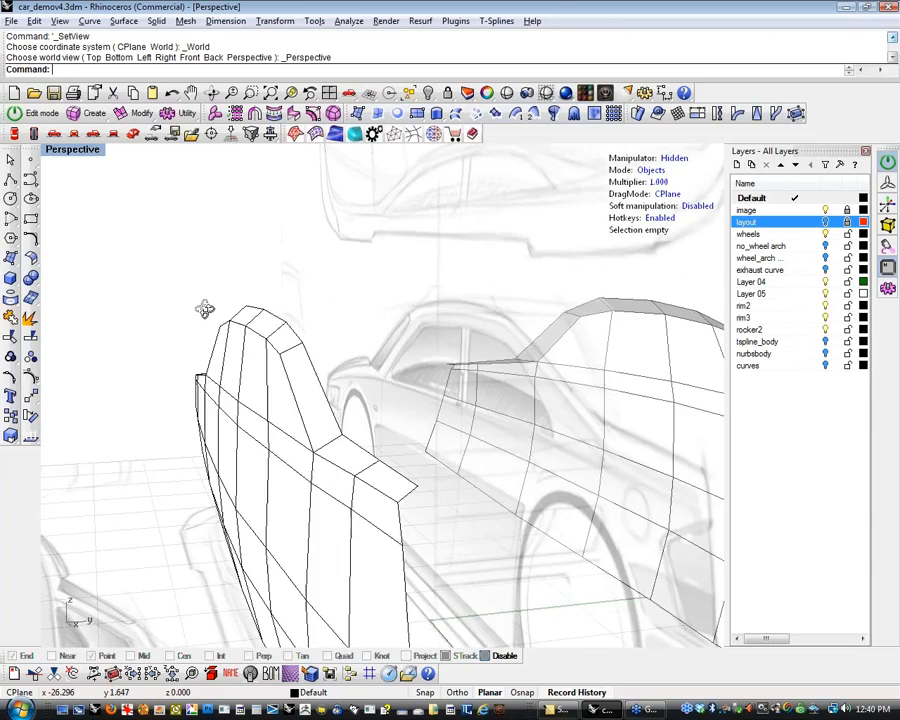
scroll(205, 312, "down", 5)
scroll(230, 325, "up", 2)
right_click_drag(237, 330, 365, 440)
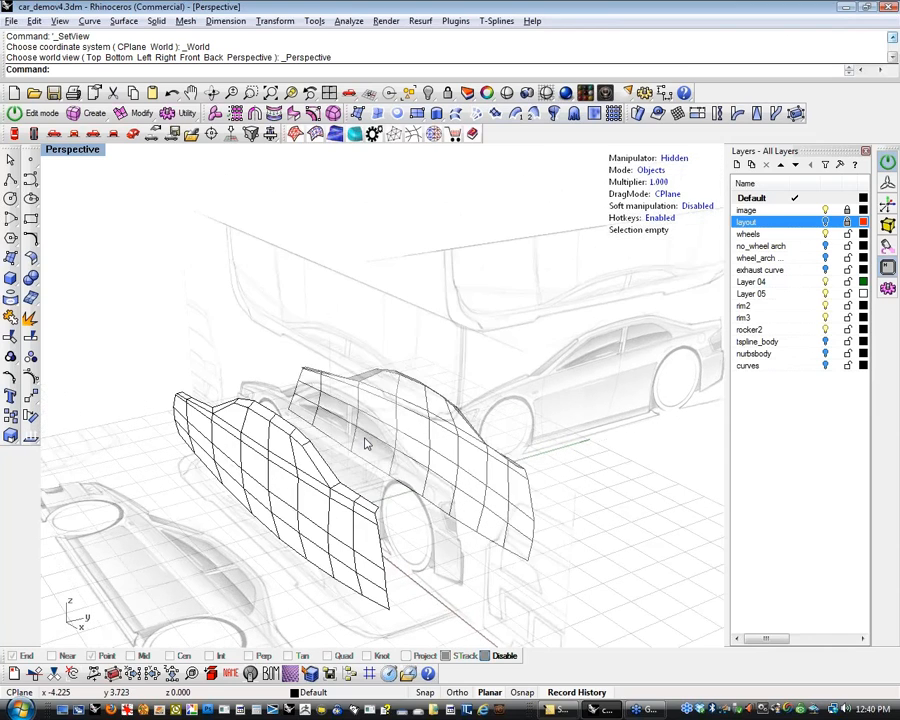
Start a T-Splines Bridge with the selection mode set to Edges and select the upper edge loops of both body sides
left_click(128, 113)
left_click(229, 150)
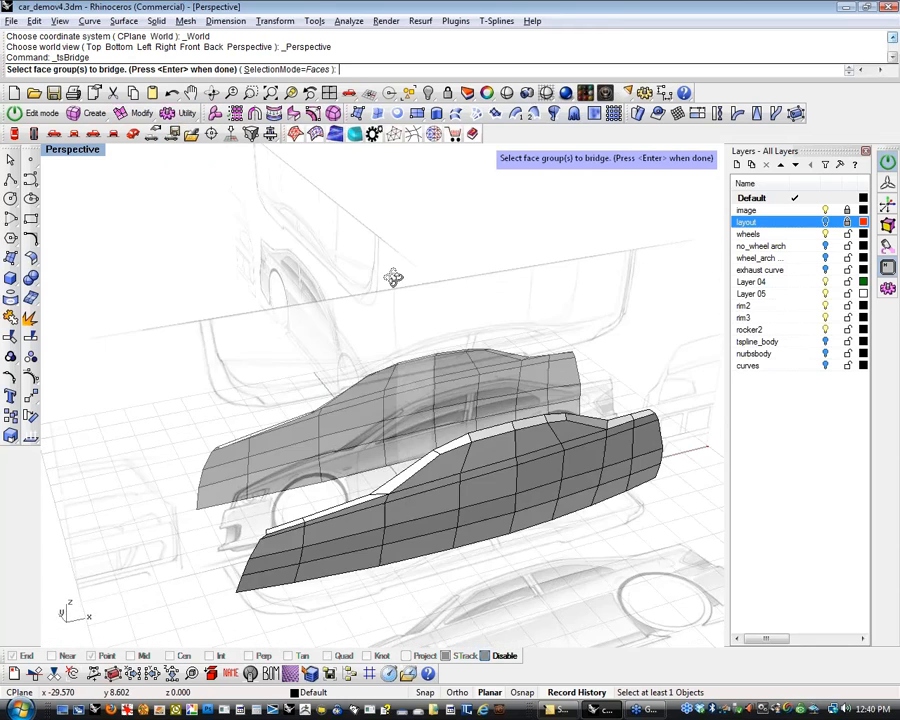
right_click_drag(393, 277, 523, 263)
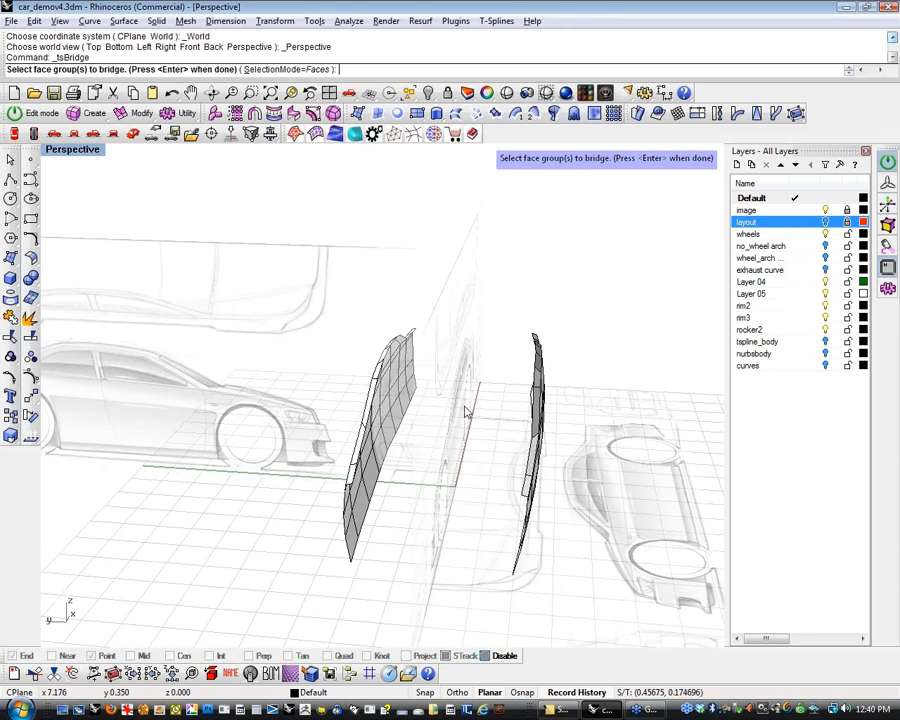
right_click_drag(433, 446, 390, 492)
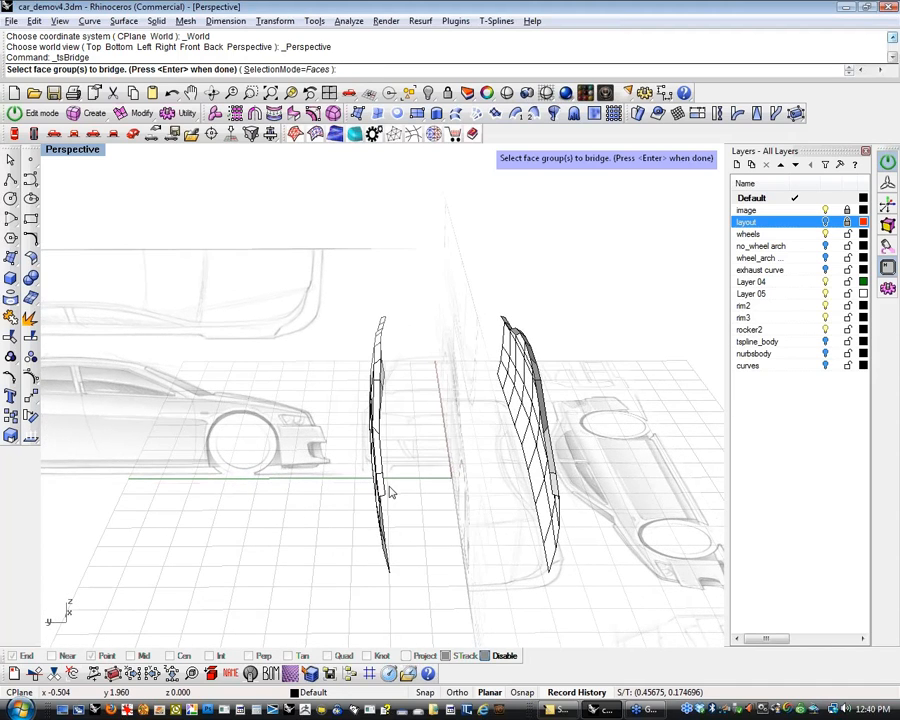
right_click_drag(478, 486, 235, 462)
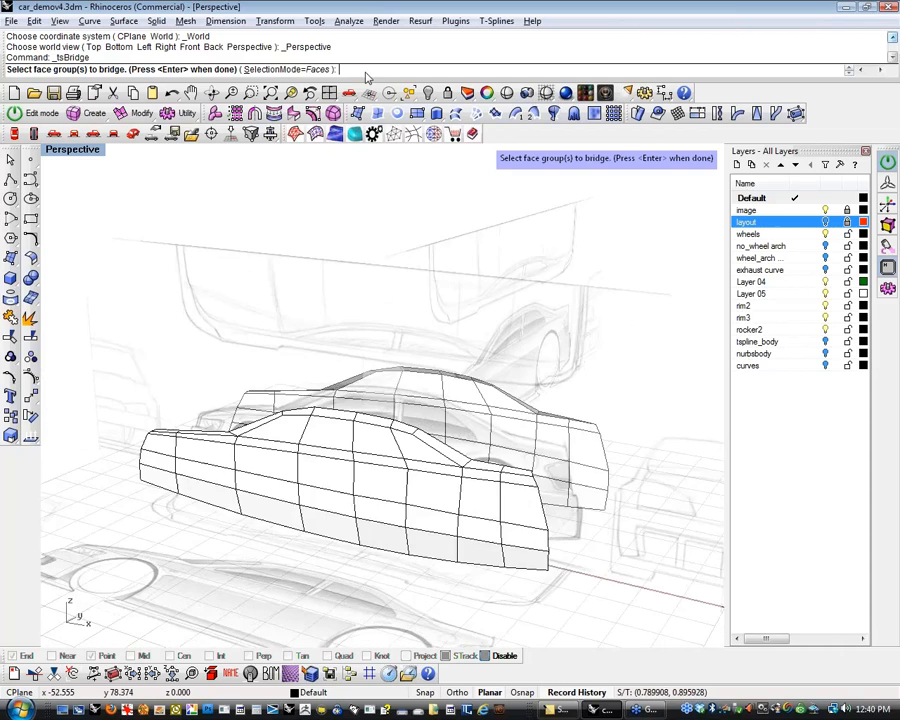
left_click(309, 72)
right_click_drag(432, 235, 260, 473)
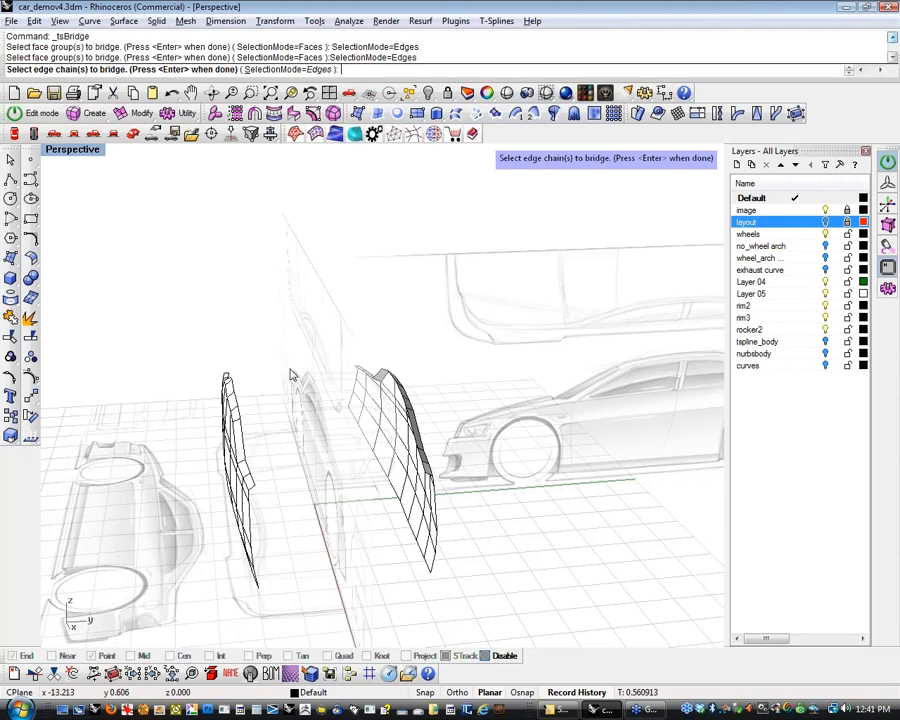
mouse_move(327, 425)
right_mouse_down()
mouse_move(466, 289)
mouse_move(510, 357)
right_mouse_up()
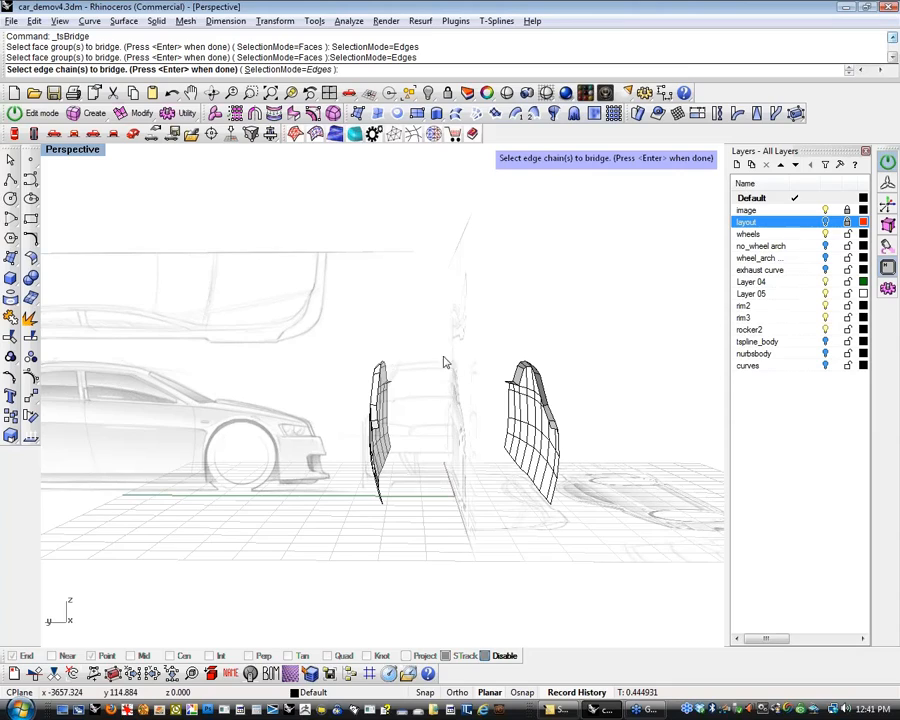
mouse_move(474, 381)
right_mouse_down()
mouse_move(249, 451)
mouse_move(115, 428)
right_mouse_up()
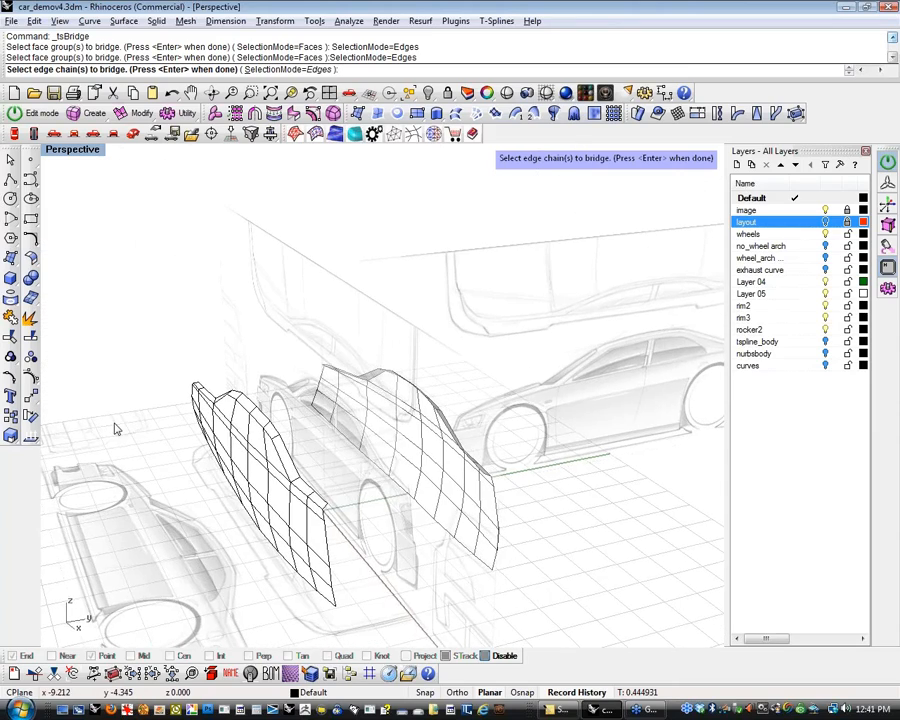
double_click(264, 410)
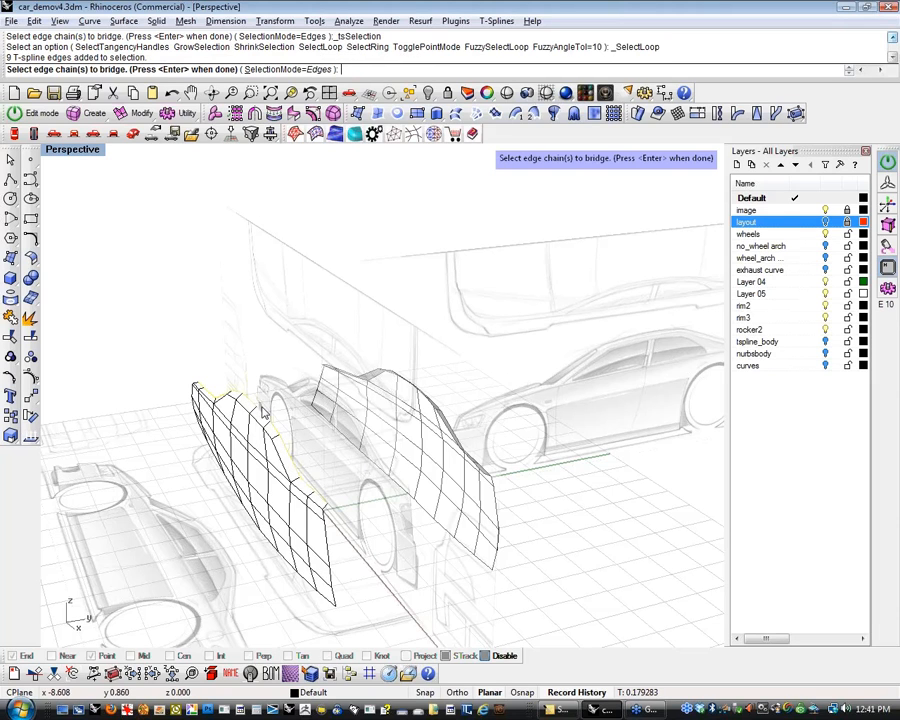
right_click_drag(362, 416, 460, 281)
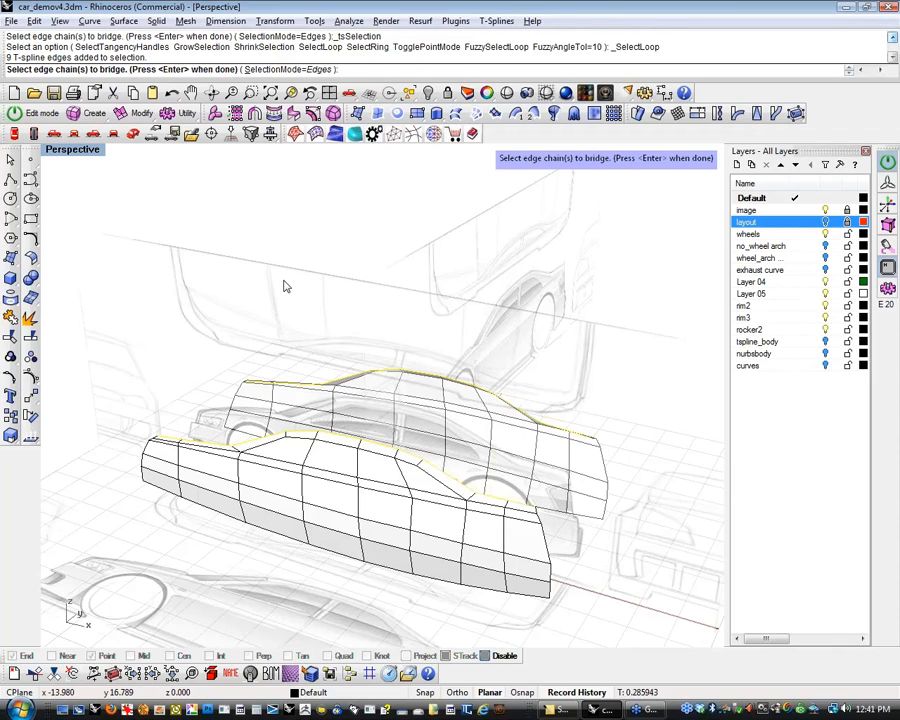
Bridge the two upper edge loops with 3 segments and dismiss the history warning
key("Return")
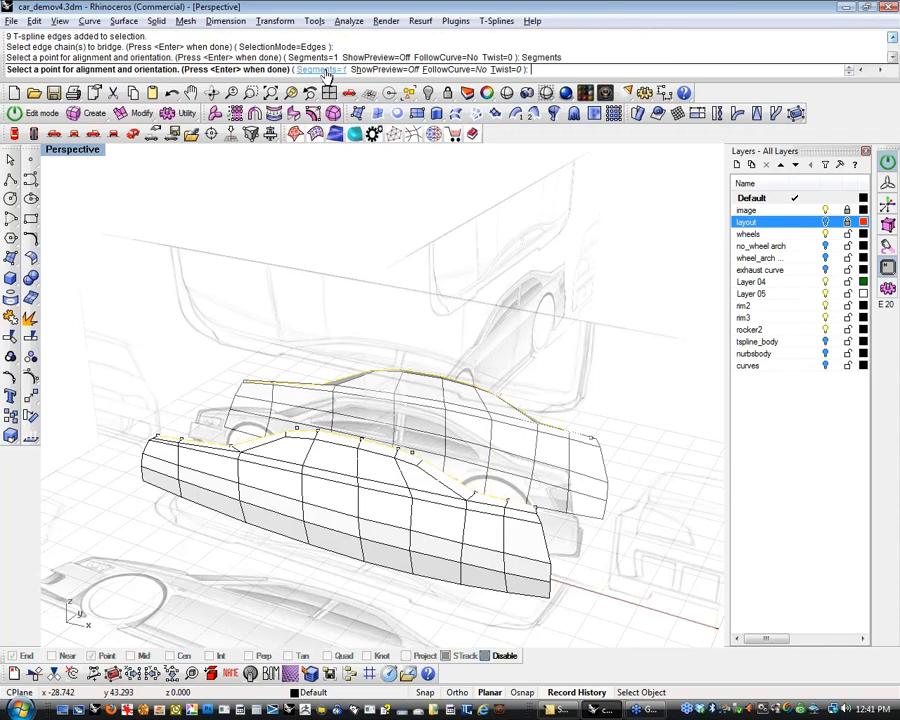
left_click(321, 70)
type("3")
key("Return")
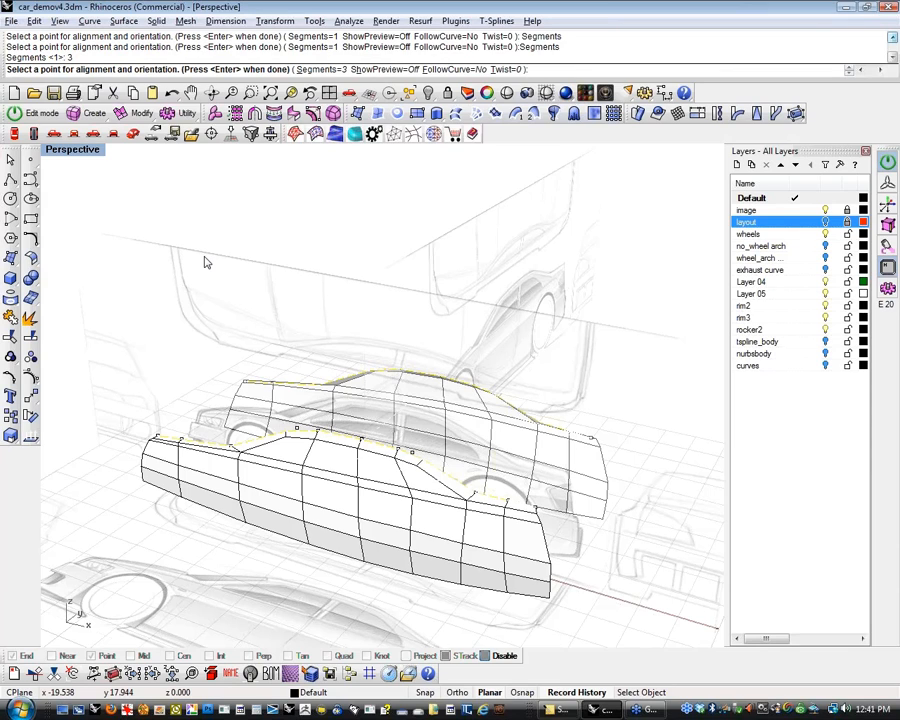
key("Return")
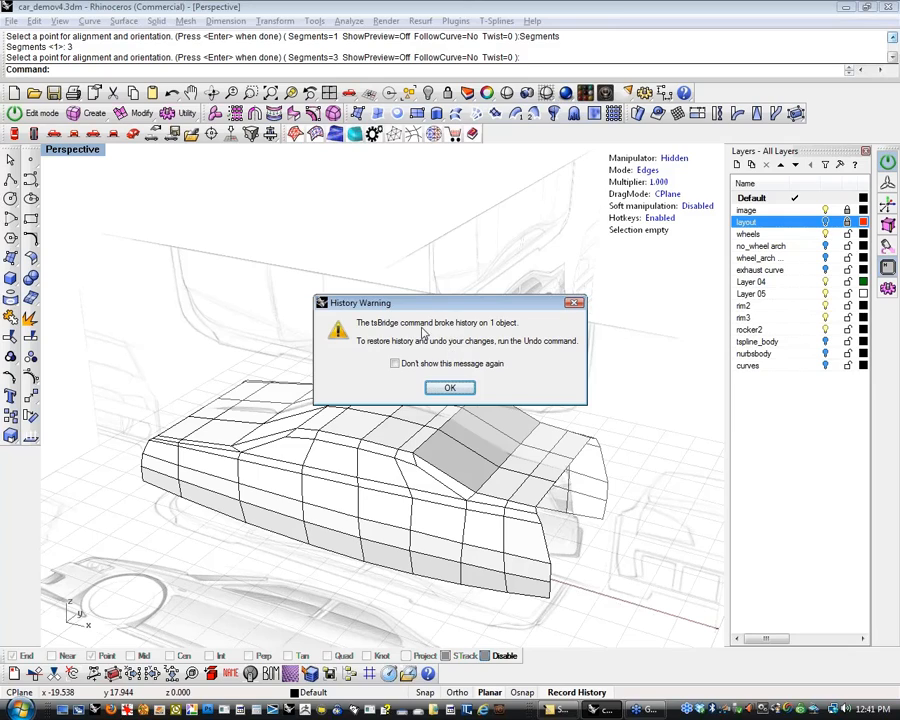
left_click(447, 390)
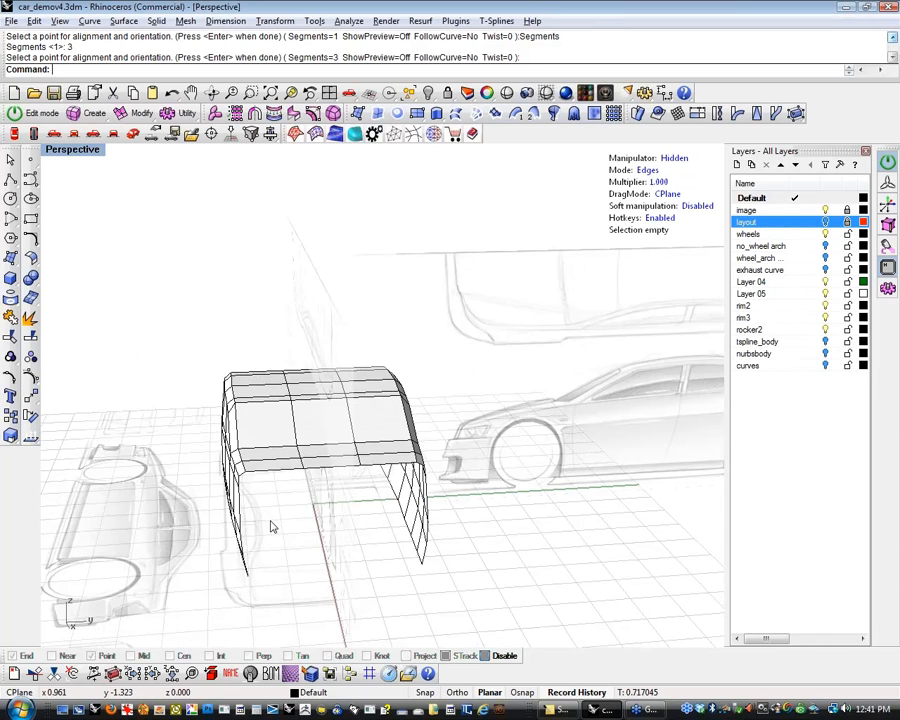
Inspect the three-segment bridge from the rear and front, and undo it
right_click_drag(280, 535, 330, 502)
right_click_drag(366, 456, 330, 210)
key("ctrl+z")
Bridge the still-selected upper edge loops of the two body sides with 2 segments
left_click(138, 113)
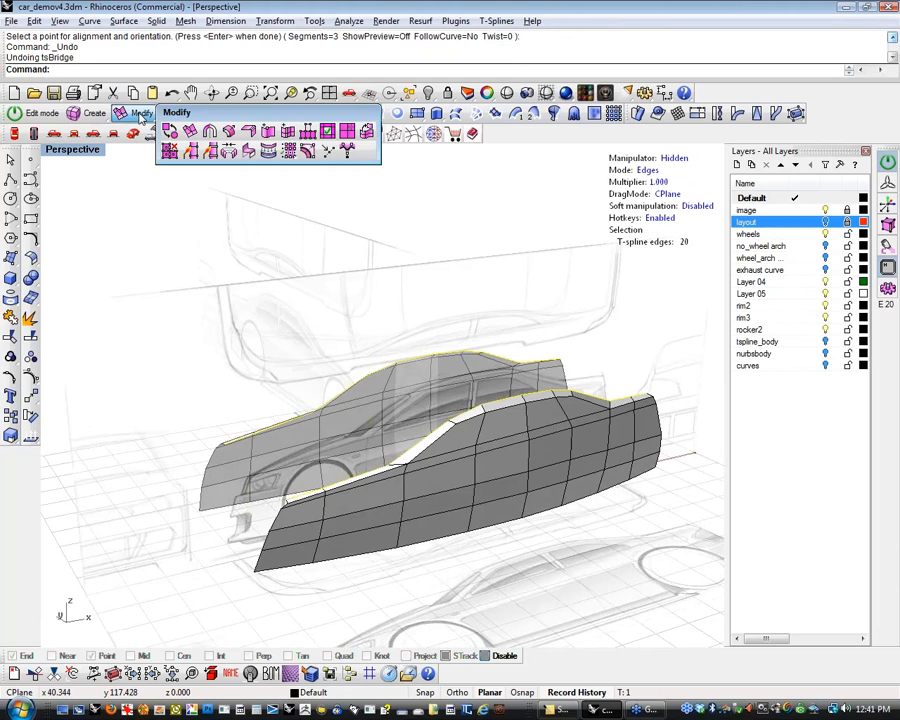
left_click(229, 151)
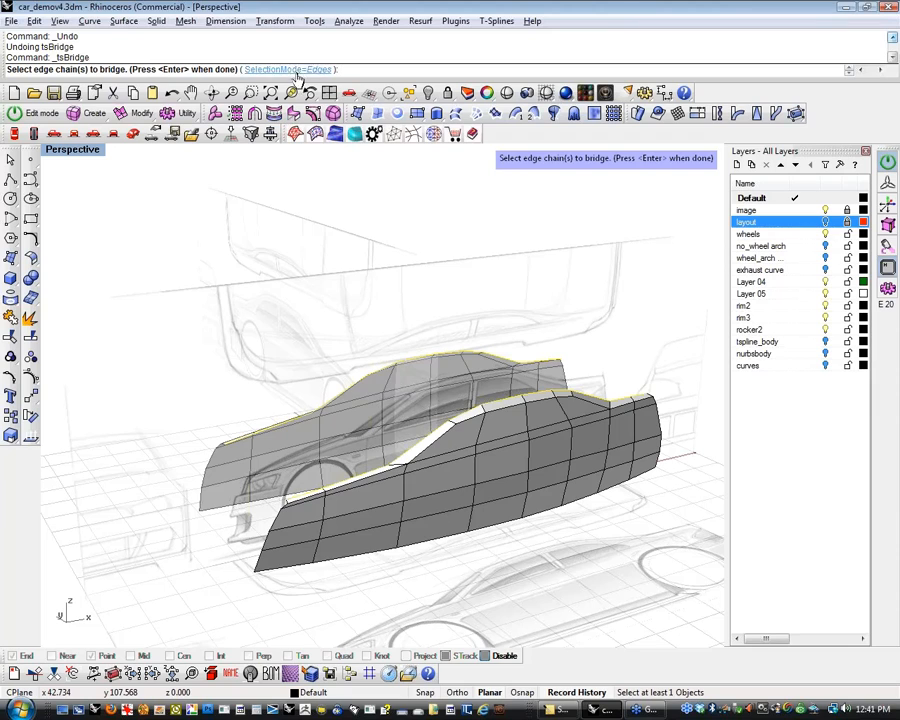
key("Return")
left_click(318, 70)
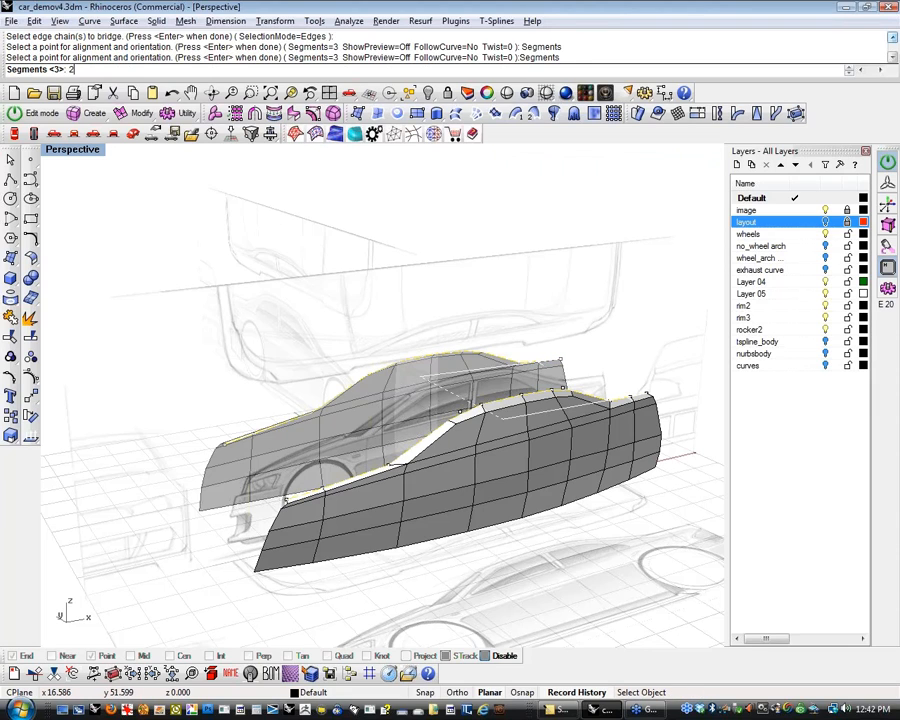
type("2")
key("Return")
key("Return")
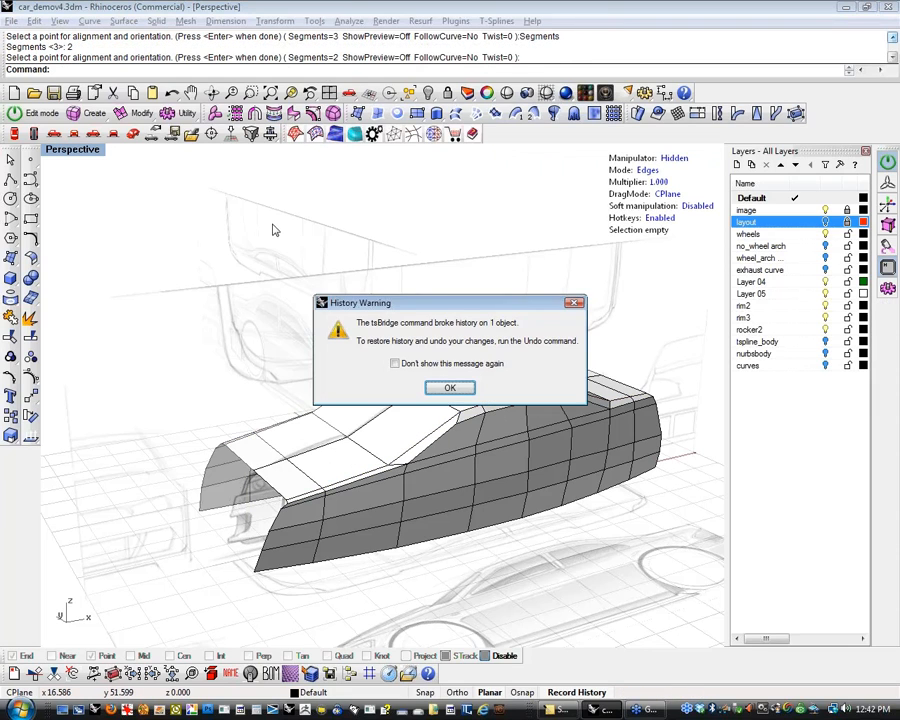
Dismiss the history warning and select the centre edge loop running lengthwise along the car body for translation
left_click(450, 389)
right_click_drag(452, 392, 300, 444)
double_click(300, 444)
right_click_drag(255, 517, 593, 536)
key("w")
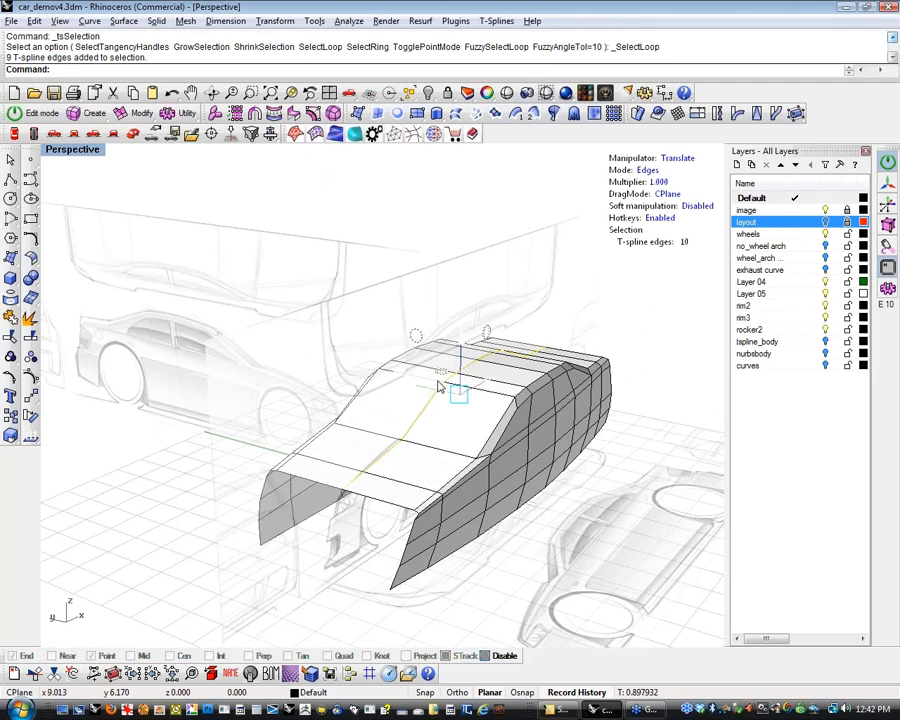
Try to move the body's centre edge loop vertically, then undo the move
left_click(462, 342)
left_click_drag(461, 323, 455, 333)
right_click_drag(264, 448, 407, 480)
key("ctrl+z")
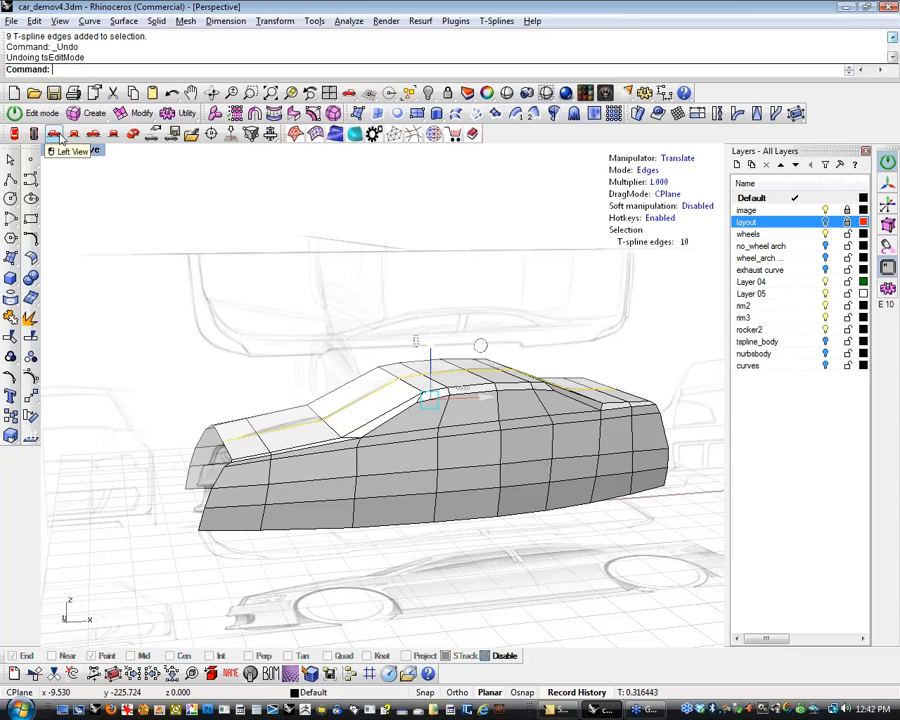
In the front view, raise the centre edge loop slightly toward the side-view sketch's roofline and clear the selection
left_click(74, 133)
left_click(54, 133)
scroll(321, 396, "down", 2)
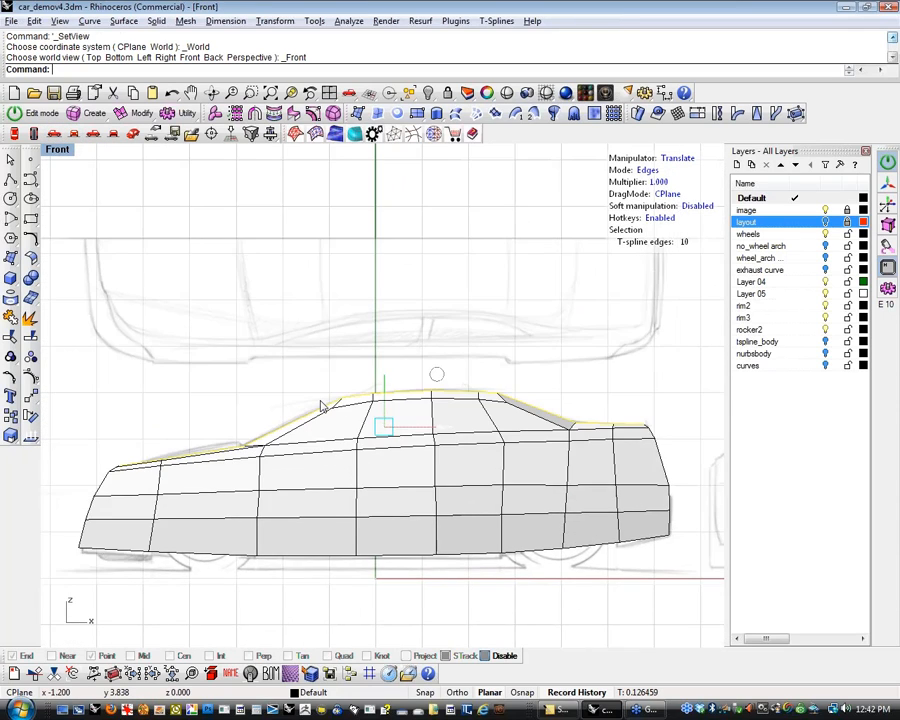
scroll(320, 406, "up", 3)
scroll(400, 370, "down", 1)
left_click(403, 376)
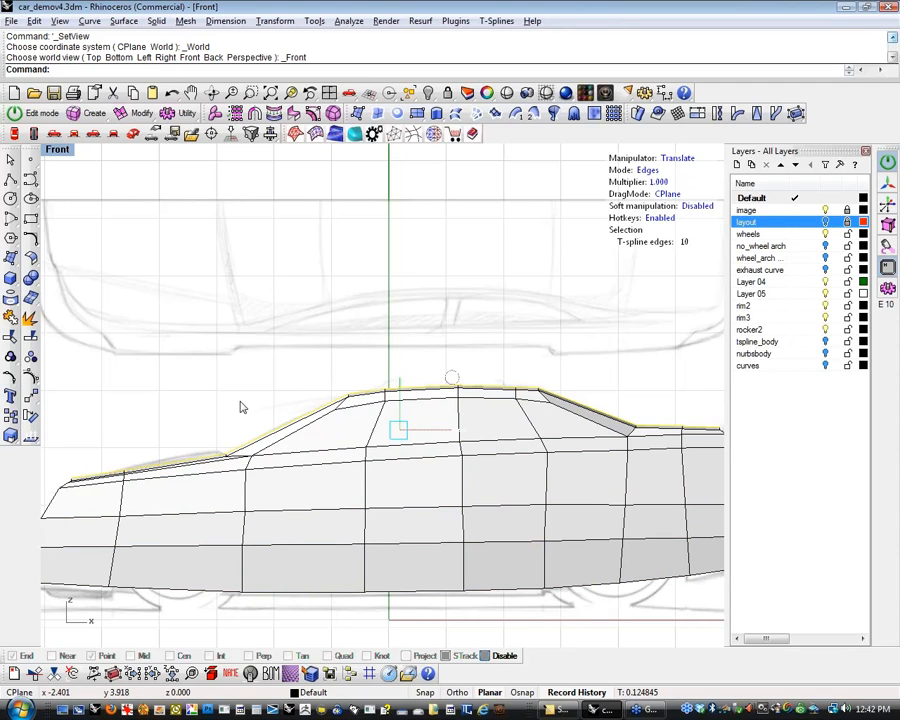
key("Escape")
Move the two T-spline vertices just below the rear deck's top corner rearward to even out the tail profile
scroll(215, 456, "up", 2)
scroll(230, 450, "up", 2)
scroll(408, 446, "down", 5)
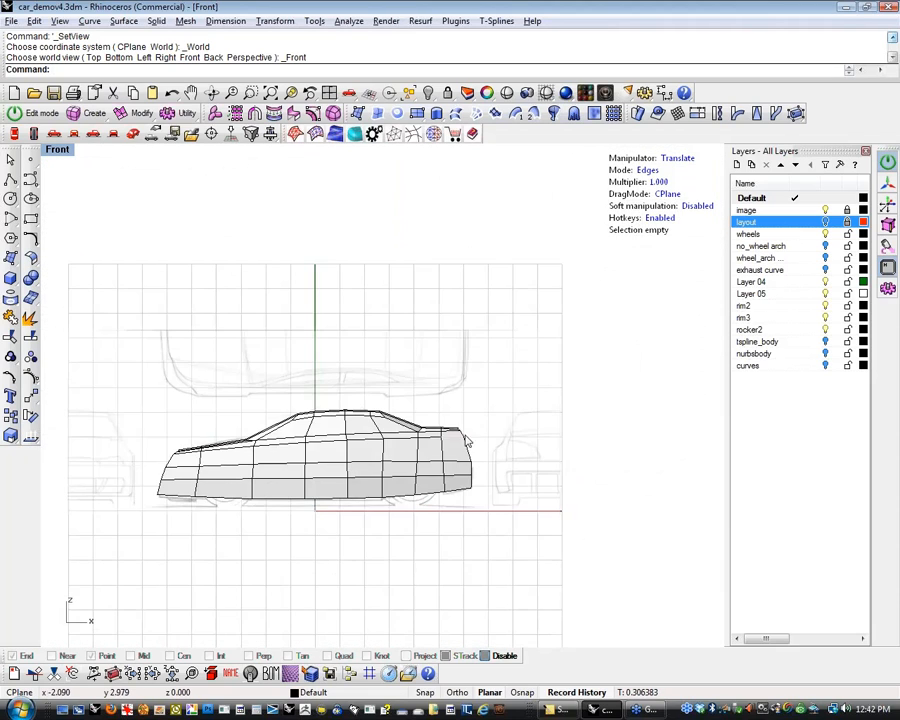
scroll(464, 430, "up", 5)
scroll(468, 432, "up", 3)
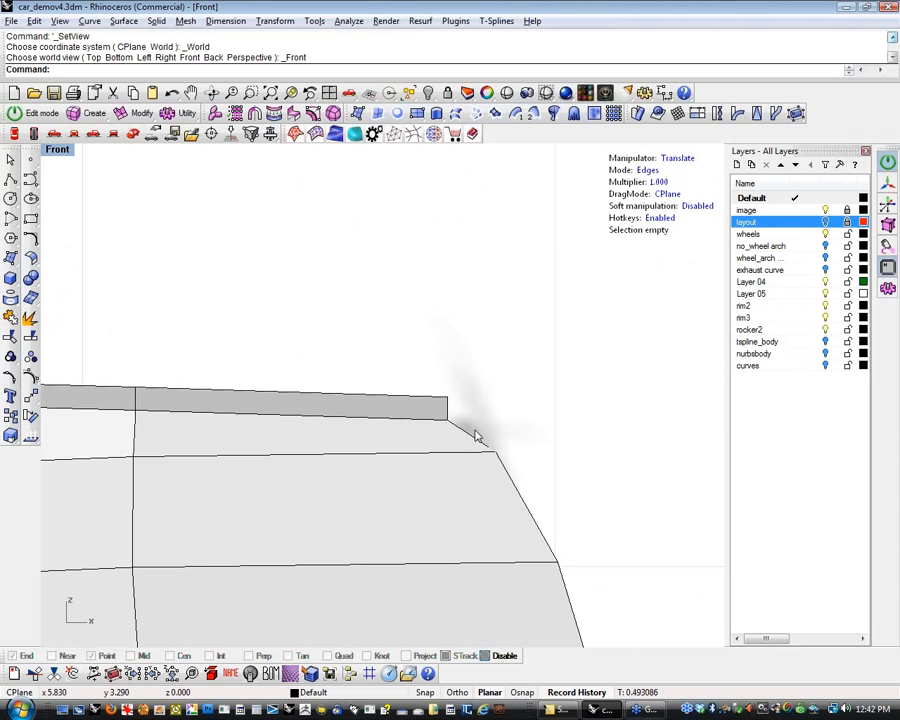
key("a")
left_click(448, 420)
left_click(508, 403)
left_click_drag(411, 410, 531, 426)
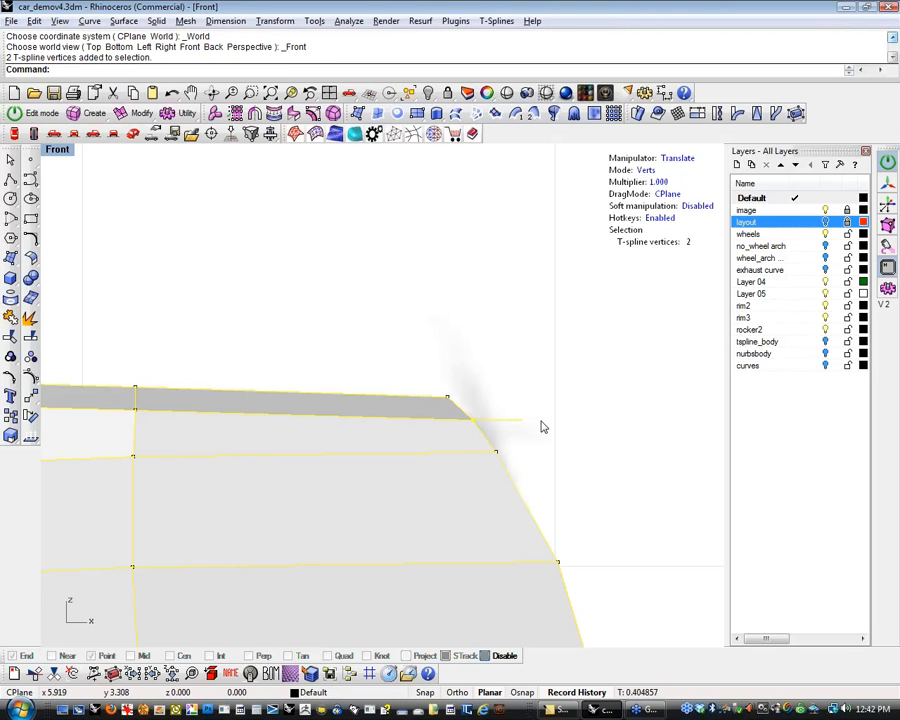
key("Escape")
left_click(604, 520)
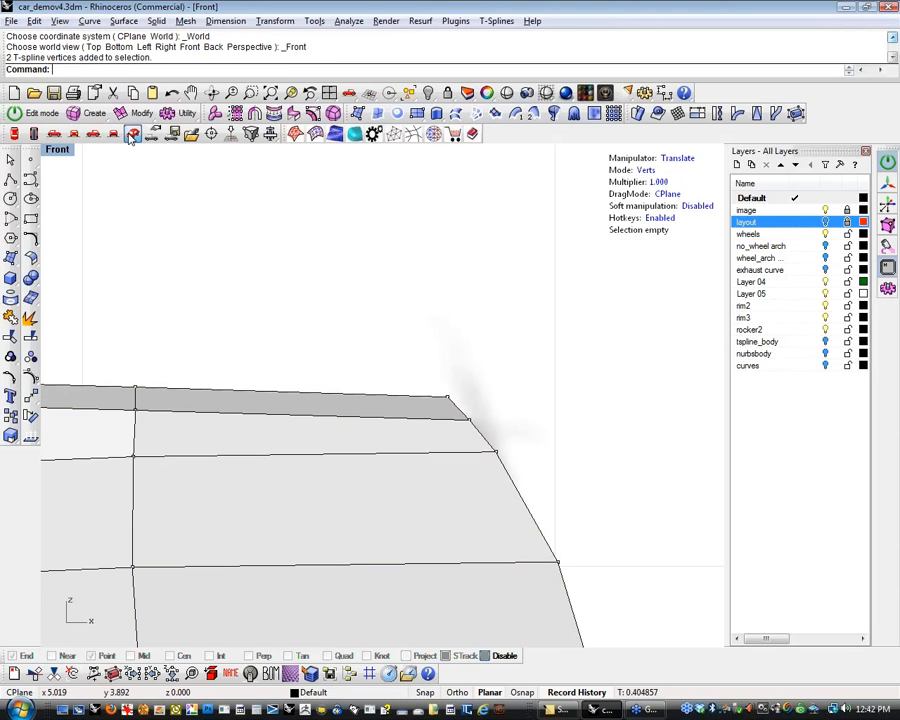
In the perspective view, shift the hood's front inner side edge on the -Y side toward the centreline
left_click(132, 136)
scroll(376, 400, "down", 8)
scroll(335, 381, "up", 9)
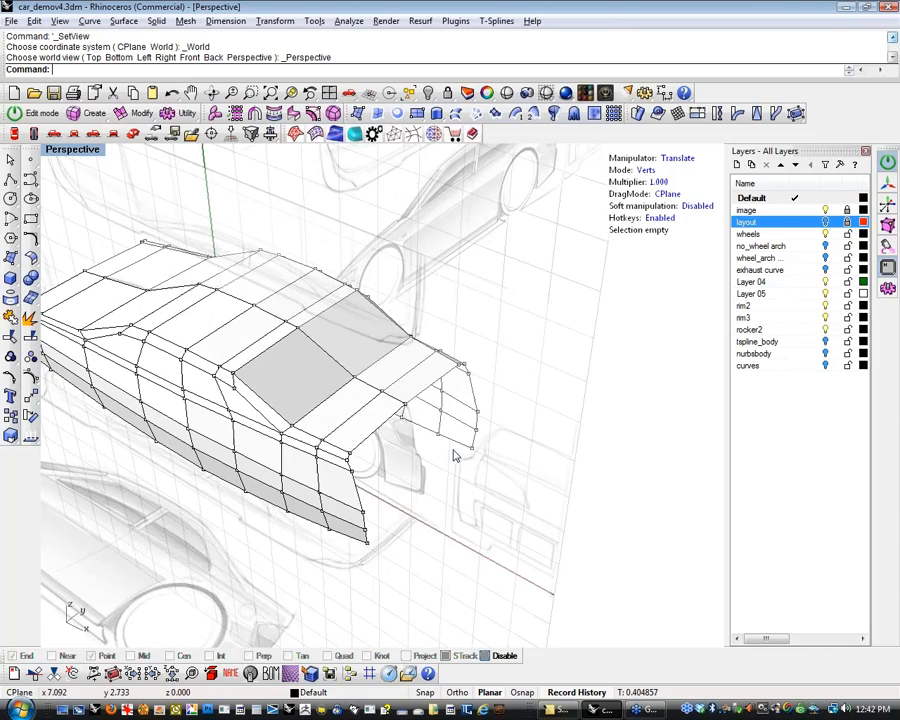
scroll(456, 458, "up", 1)
right_click_drag(180, 355, 267, 486)
scroll(267, 486, "down", 5)
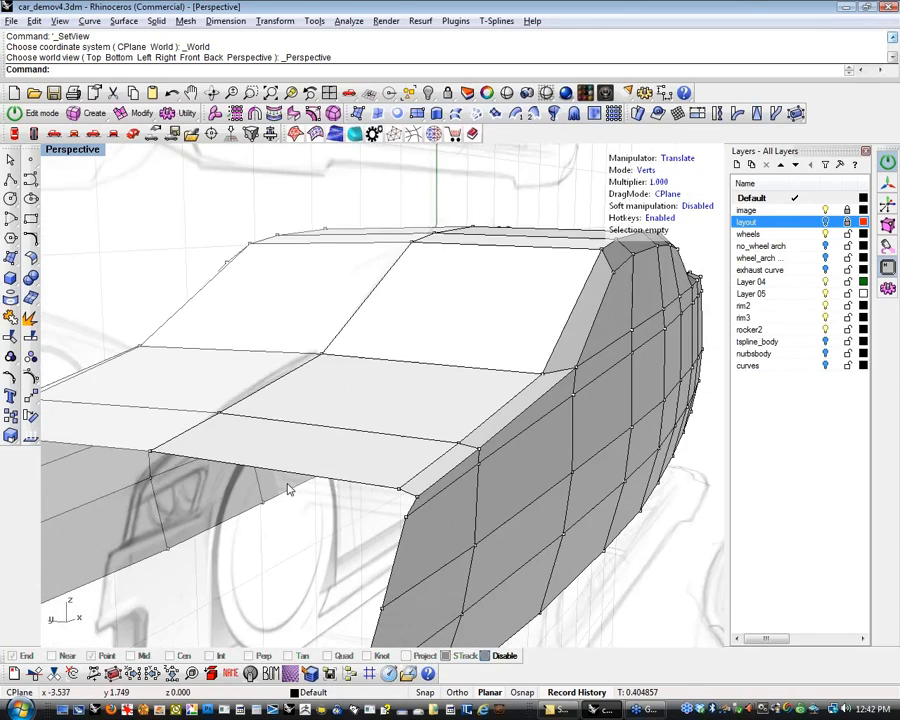
right_click_drag(338, 510, 416, 460)
key("2")
left_click(416, 460)
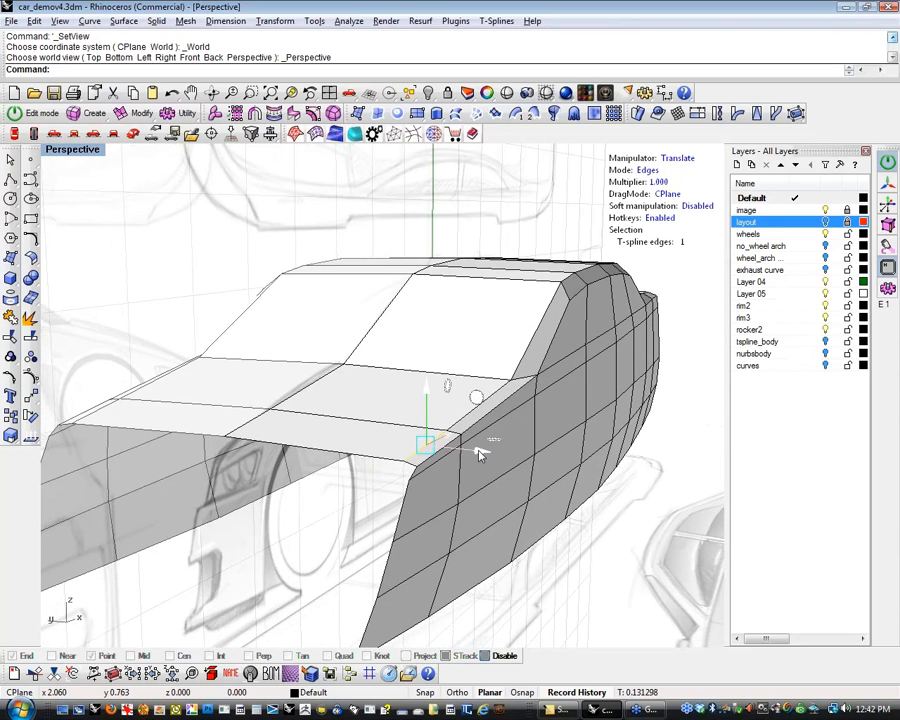
key("Tab")
key("Tab")
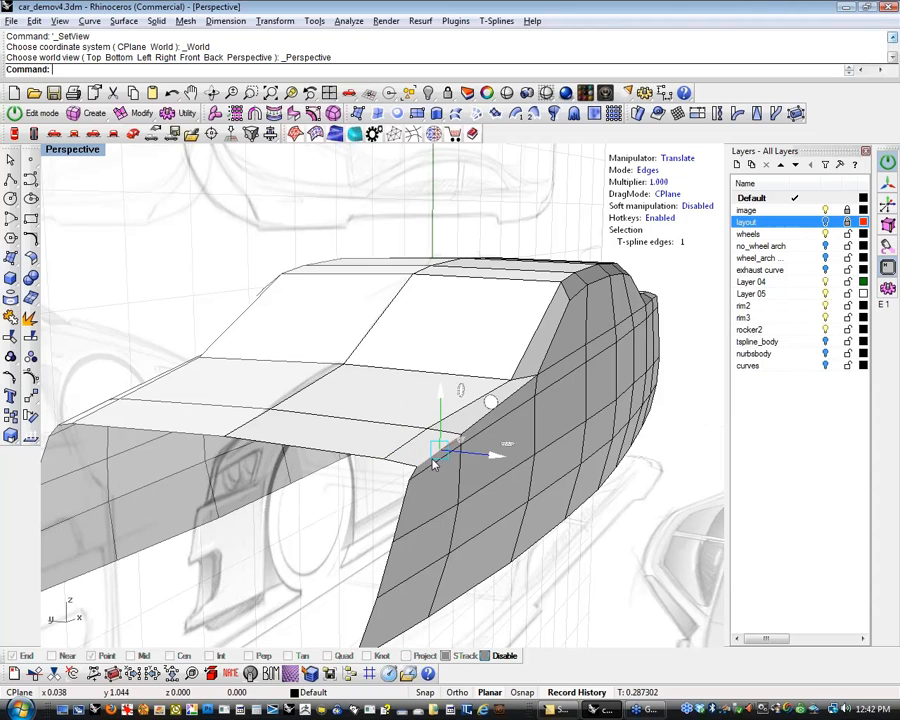
key("Tab")
key("Tab")
Shift the matching front hood edge on the +Y side inward toward the centreline and deselect it
right_click_drag(232, 513, 482, 464)
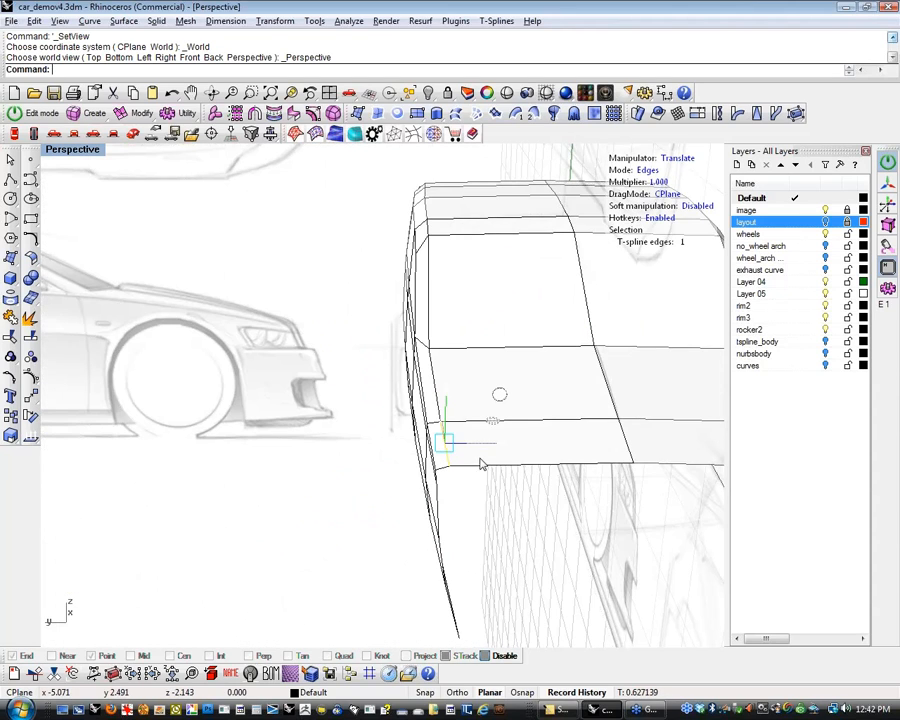
key("Tab")
key("Tab")
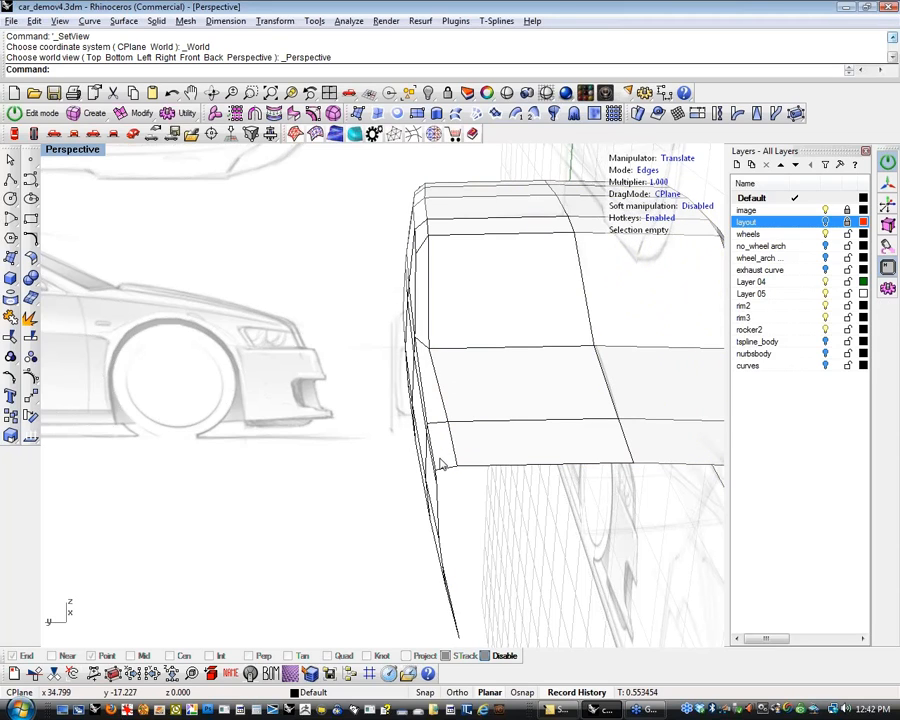
left_click(436, 464)
key("Tab")
key("Tab")
key("Escape")
Adjust the rear deck's inner corner edge on the -Y side by moving it toward the centreline
right_click_drag(507, 526, 439, 561)
scroll(562, 510, "up", 10)
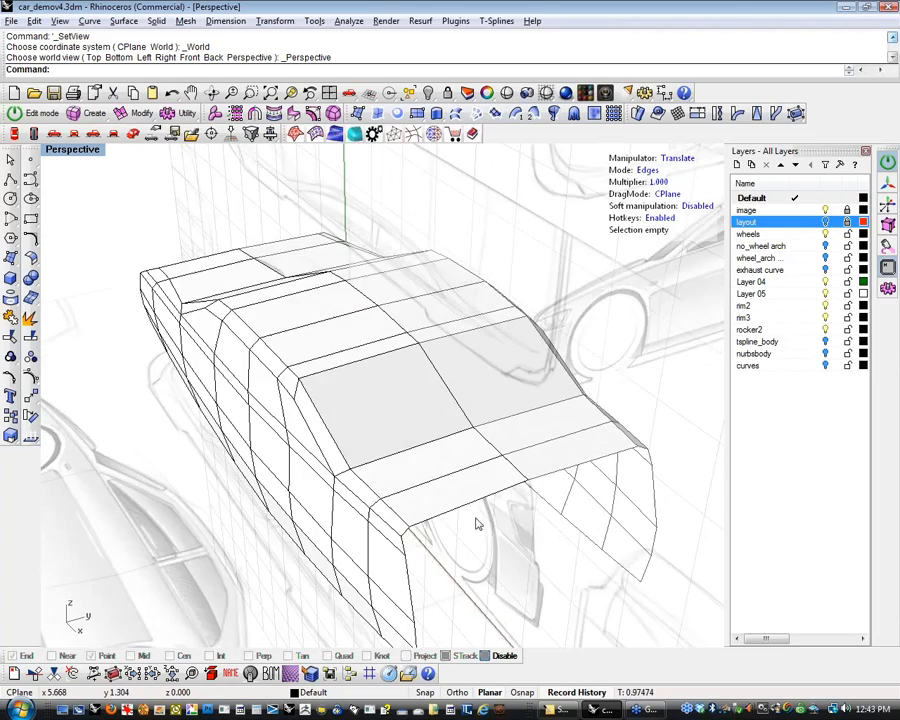
left_click(390, 520)
left_click_drag(390, 520, 287, 526)
key("Tab")
key("Tab")
scroll(468, 557, "down", 6)
key("Escape")
Move the rear deck's inner corner edge on the +Y side toward the centreline and clear the selection
right_click_drag(468, 557, 372, 480)
scroll(372, 480, "up", 5)
left_click(372, 515)
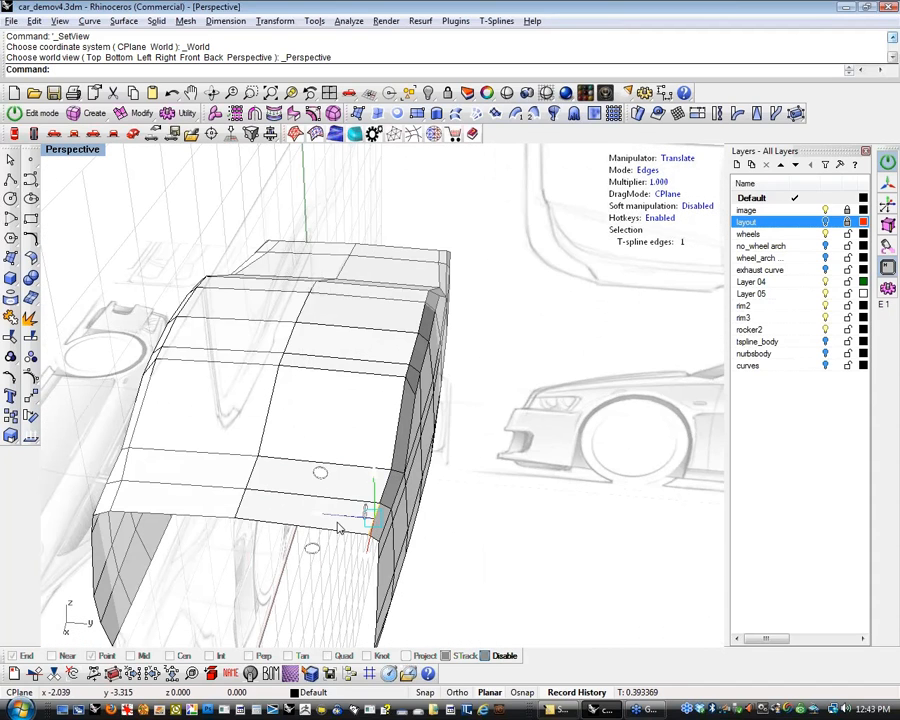
key("Tab")
left_click_drag(334, 525, 299, 519)
key("Tab")
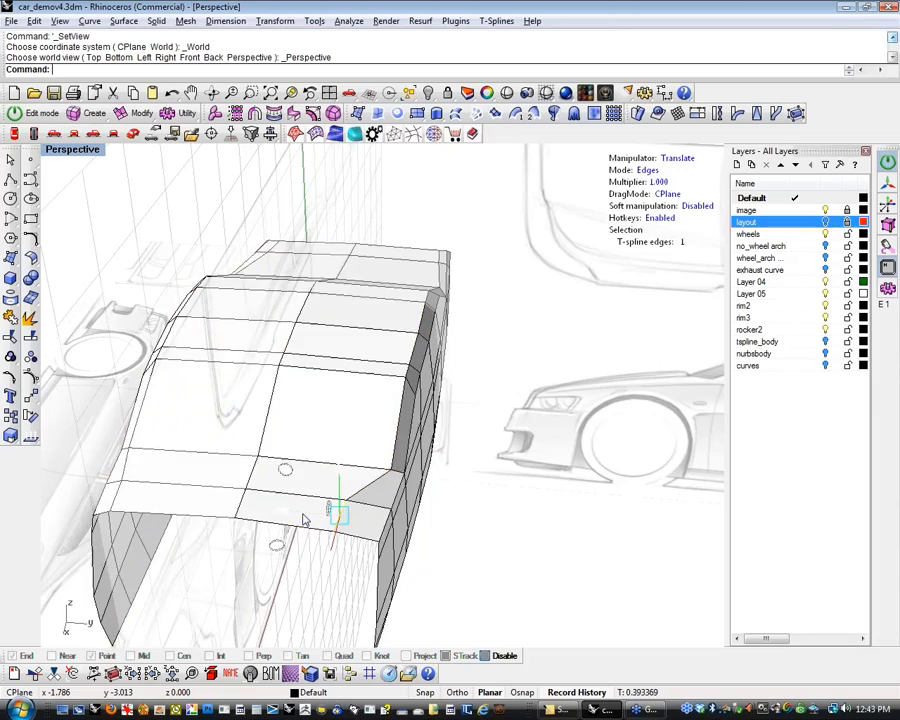
key("Escape")
Toggle the body to smooth display to inspect its overall shape, and return it to box display
right_click_drag(291, 562, 522, 517)
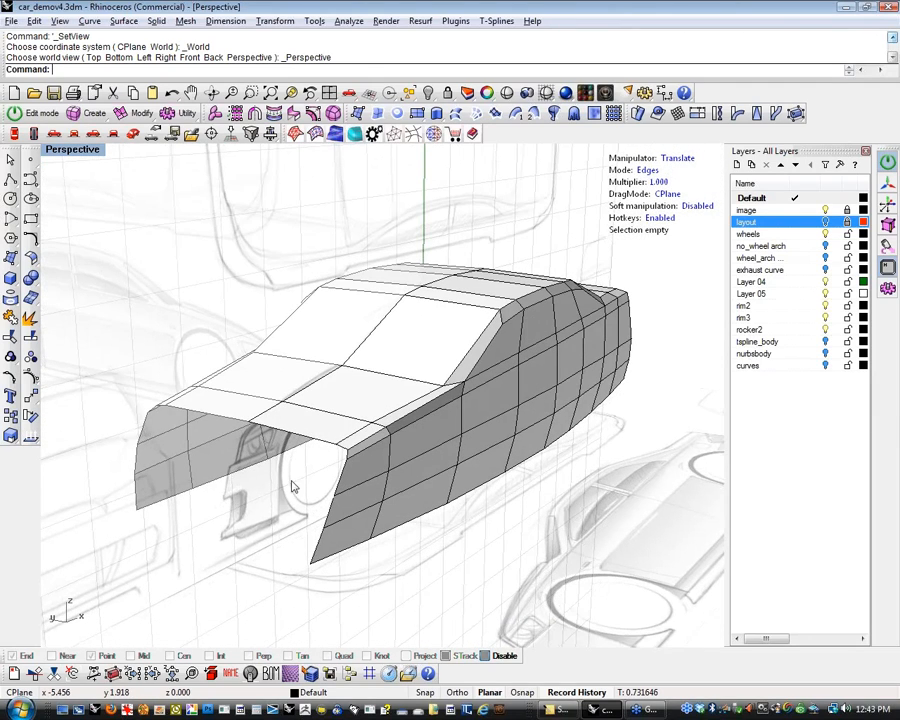
key("Tab")
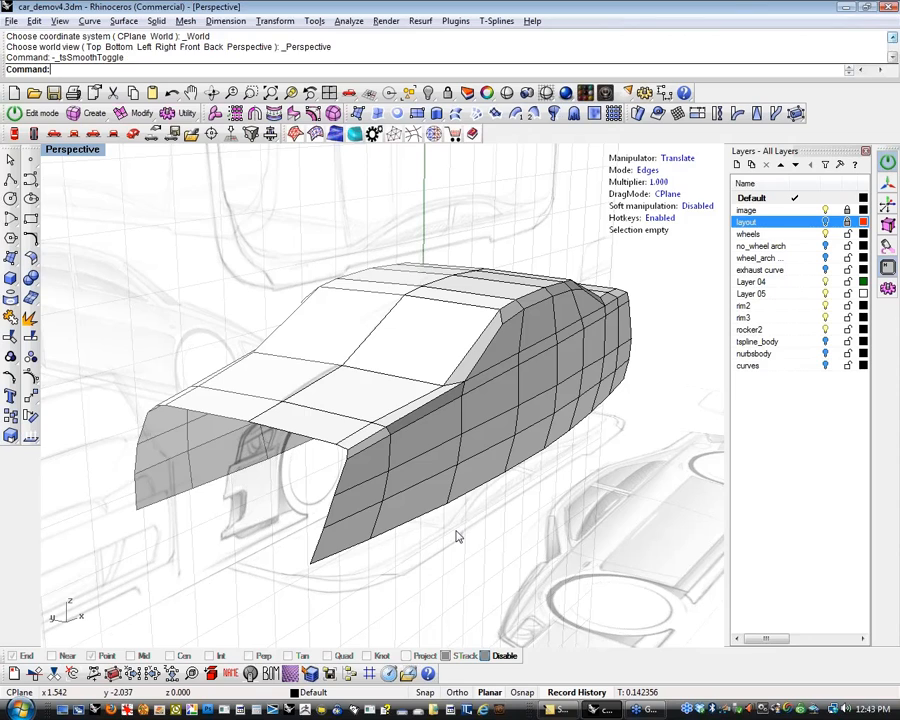
right_click_drag(469, 537, 257, 478)
scroll(464, 414, "down", 2)
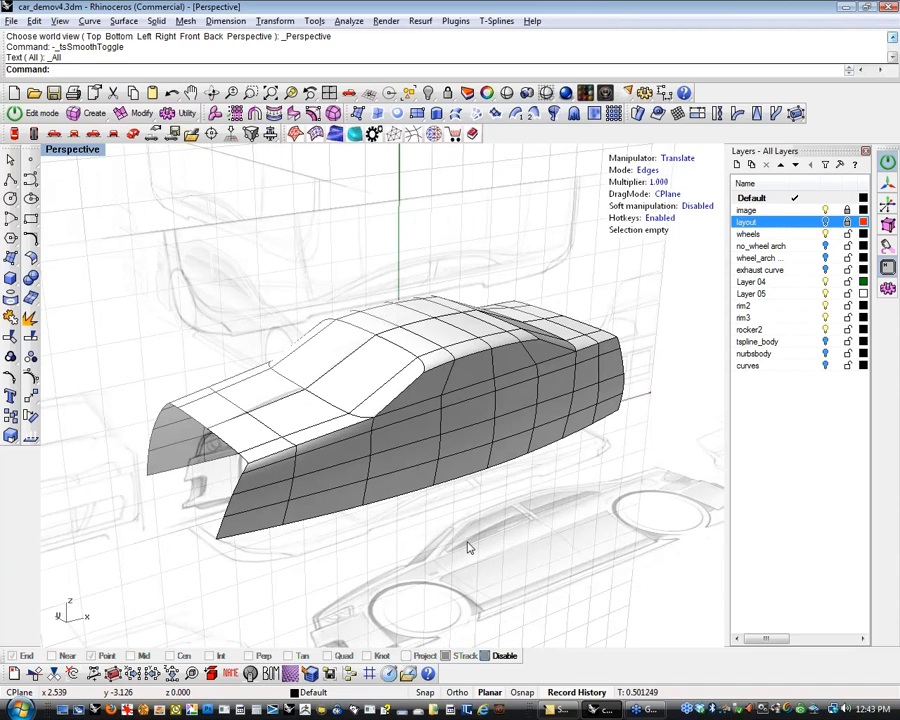
key("Tab")
Select the four open boundary edges on each side of the body's front opening
right_click_drag(446, 542, 418, 557)
scroll(402, 536, "up", 5)
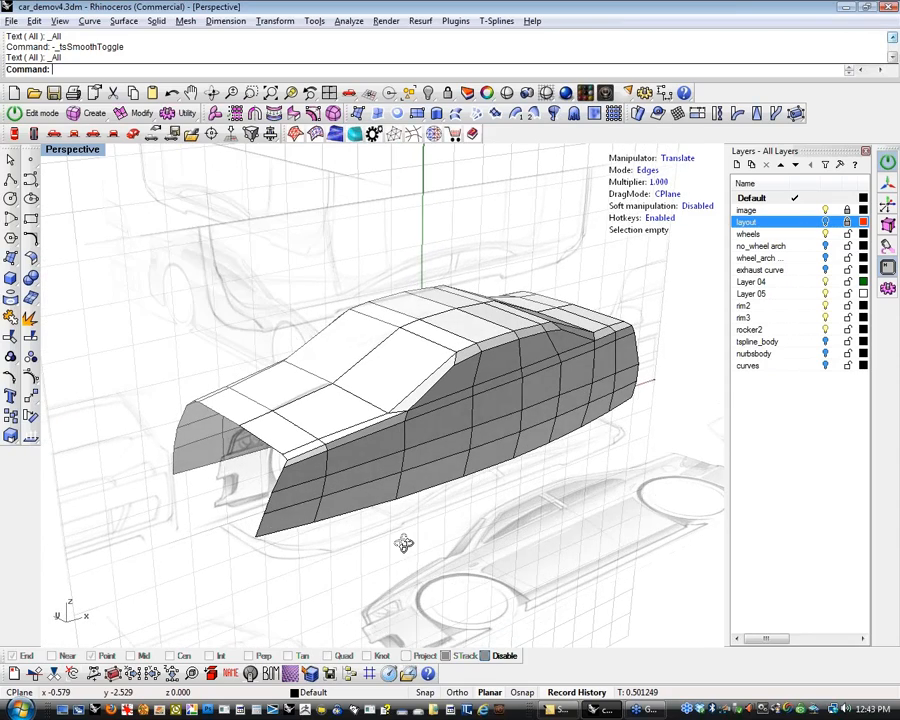
scroll(316, 464, "down", 5)
right_click_drag(320, 473, 340, 460, "shift")
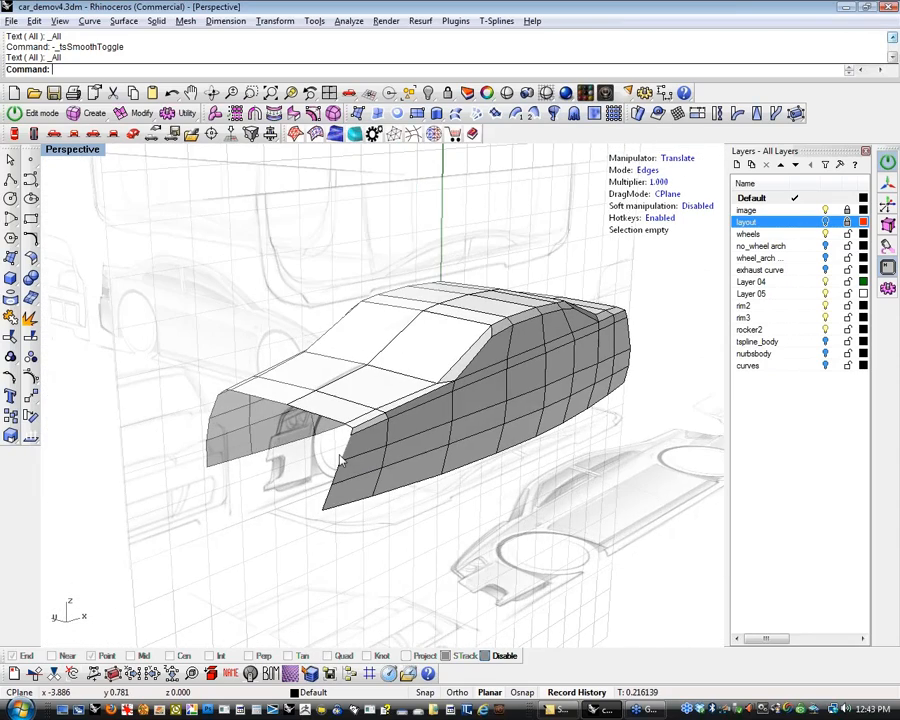
scroll(340, 458, "up", 2)
left_click_drag(297, 578, 397, 433)
left_click(357, 564)
left_click_drag(296, 558, 369, 425)
right_click_drag(297, 466, 321, 452, "shift")
scroll(321, 452, "up", 3)
left_click_drag(292, 561, 368, 410)
right_click_drag(368, 410, 525, 530)
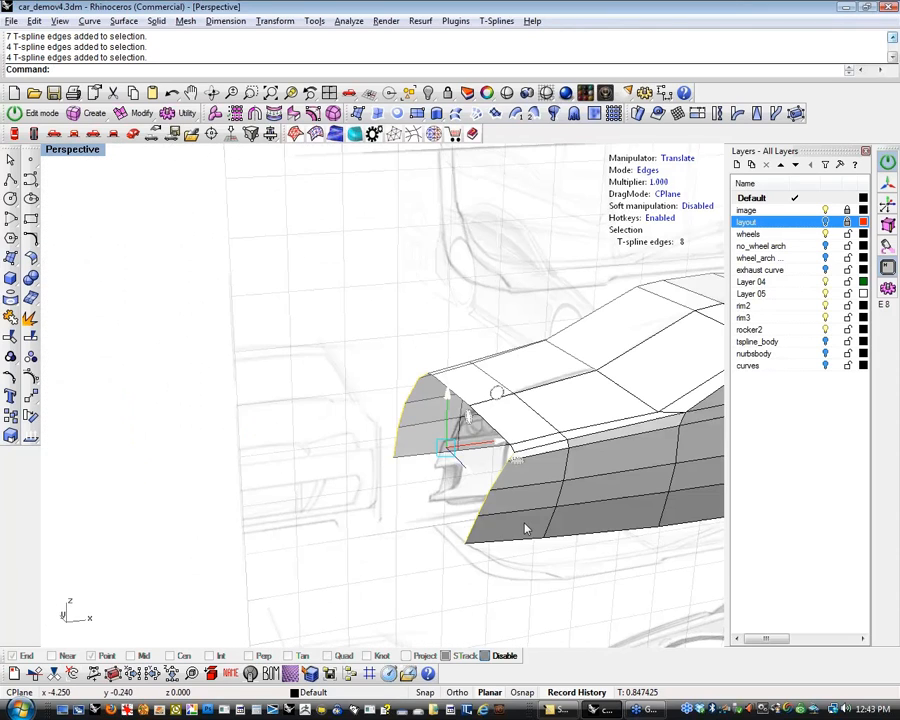
Bridge the selected edge chains across the front opening with 4 segments
right_click_drag(418, 520, 257, 402)
right_click_drag(427, 496, 255, 199)
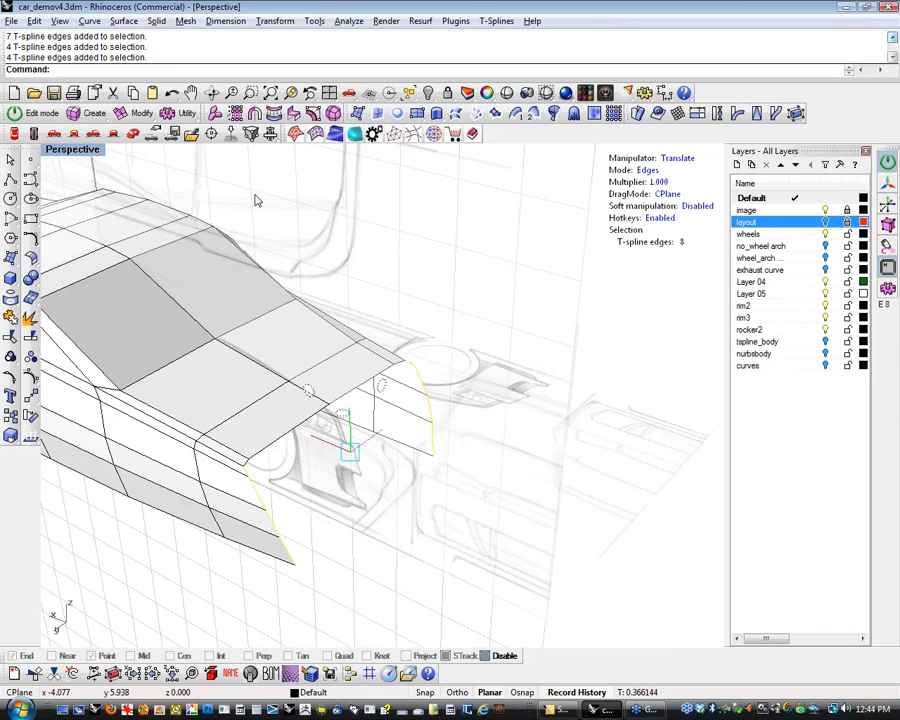
left_click(136, 117)
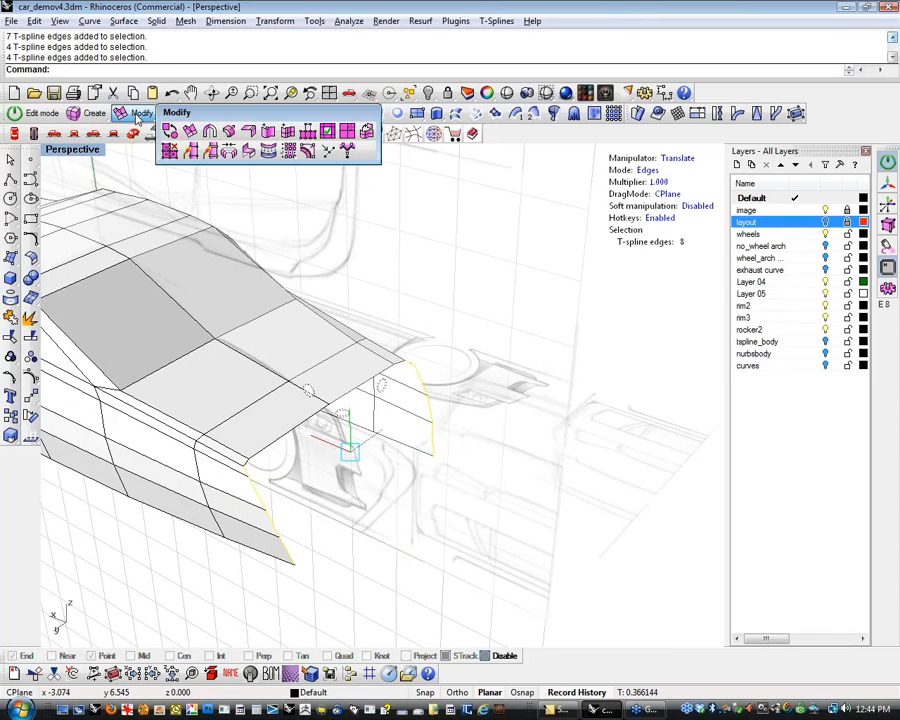
left_click(218, 152)
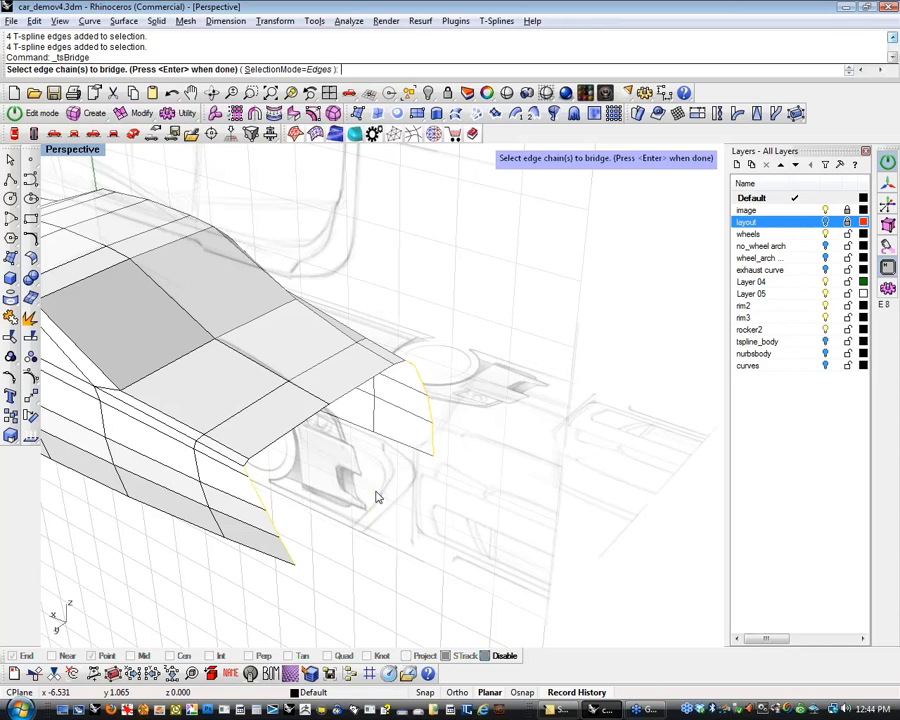
key("Return")
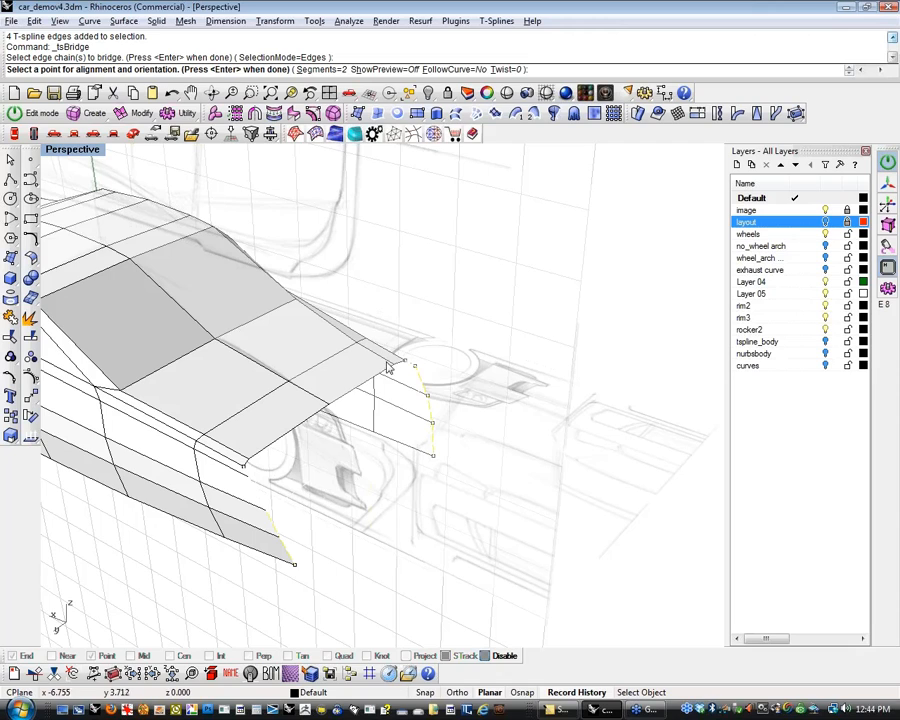
left_click(322, 69)
type("4")
key("Return")
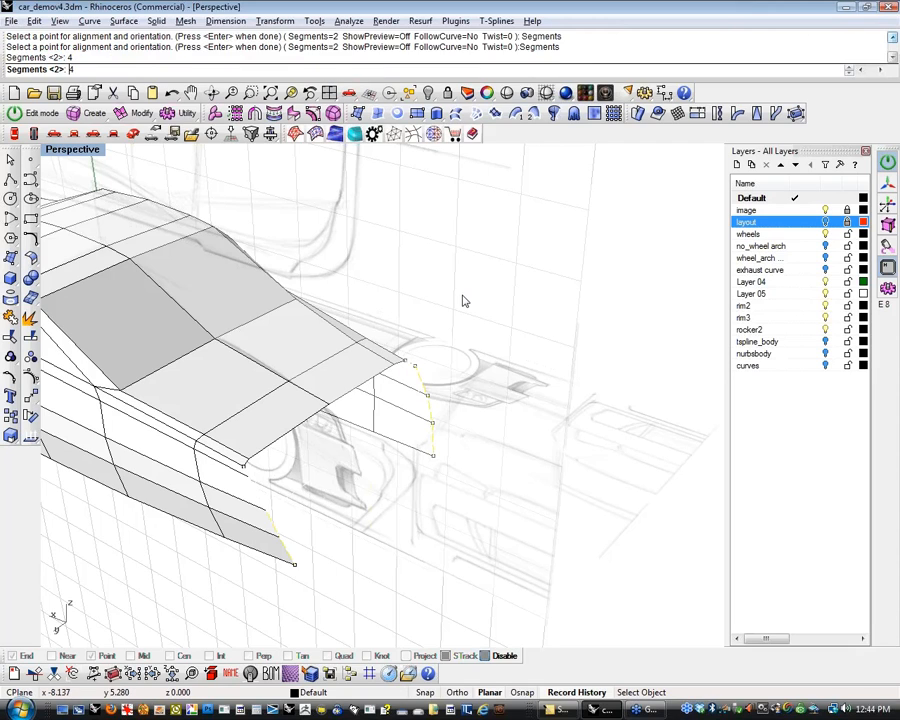
key("Return")
right_click_drag(463, 301, 570, 363)
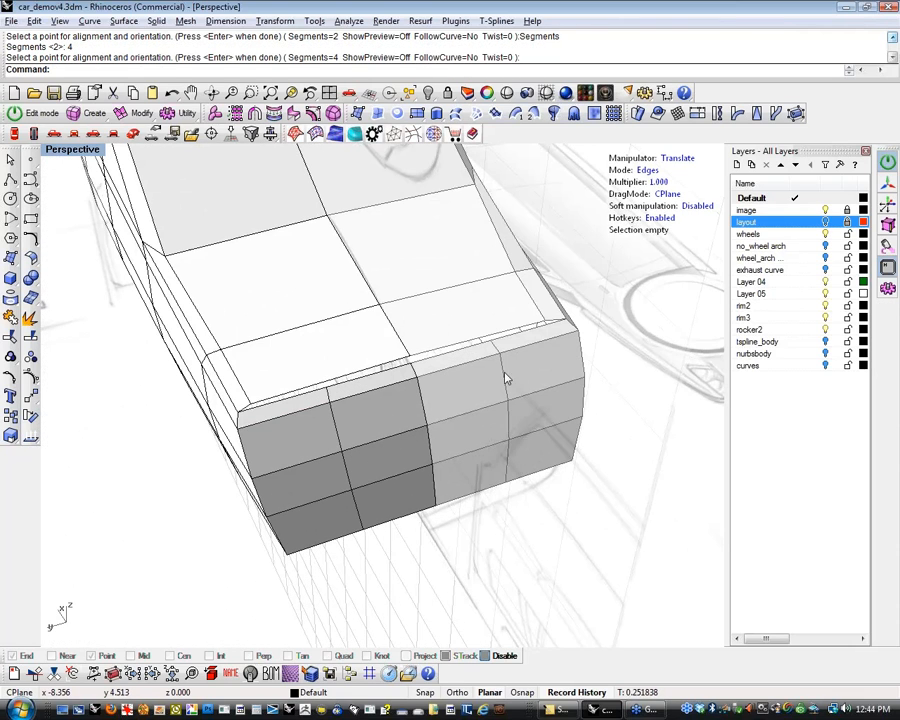
Move the front panel's +Y vertical edge loop outward toward the body side, and shift the adjoining hood edge inward to line up
double_click(336, 440)
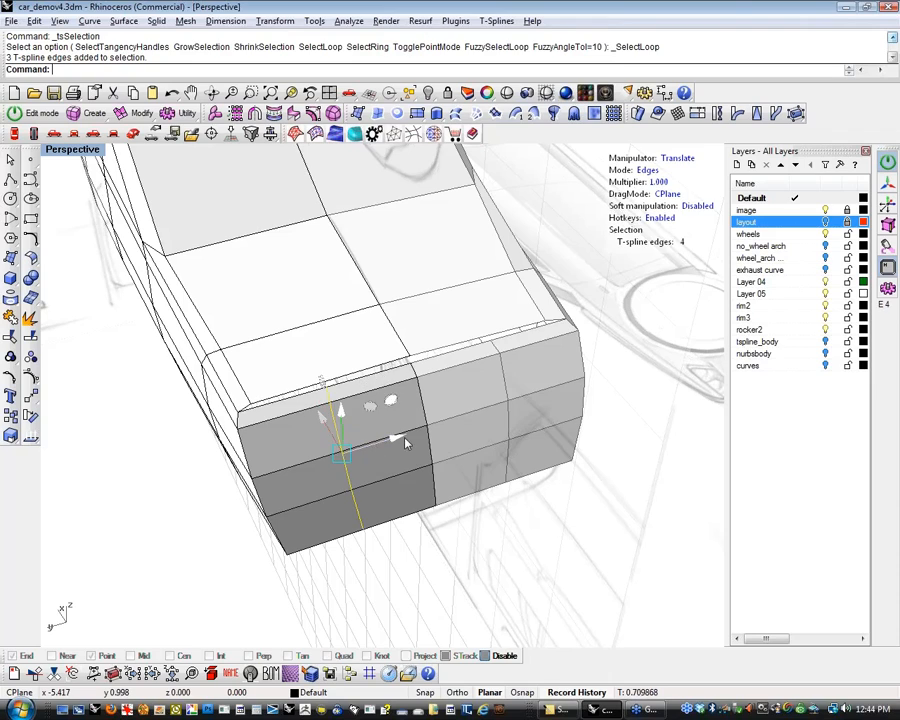
left_click_drag(341, 446, 342, 445)
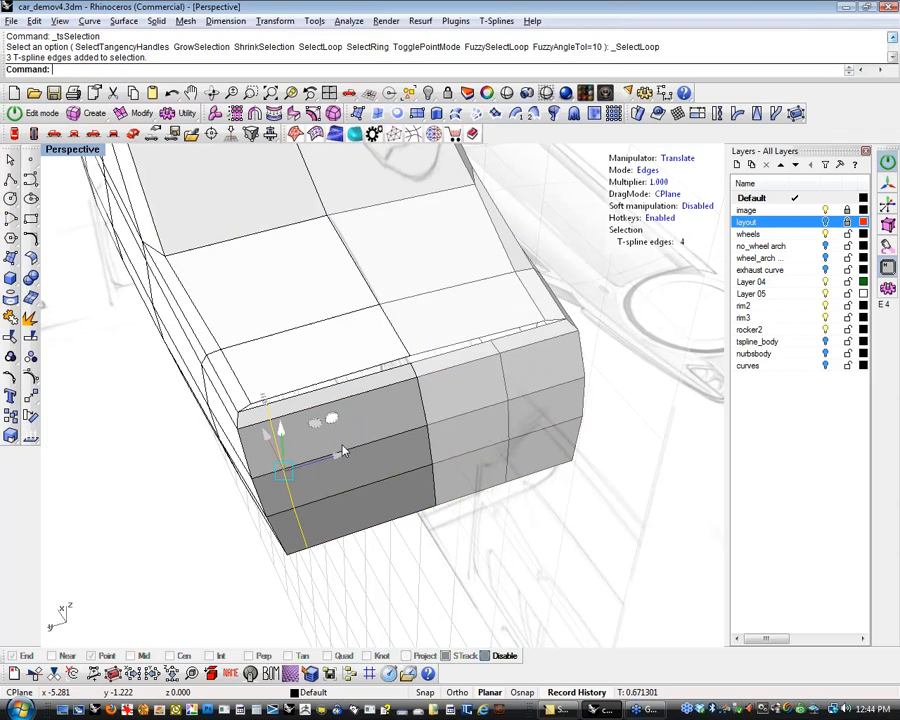
left_click(432, 606)
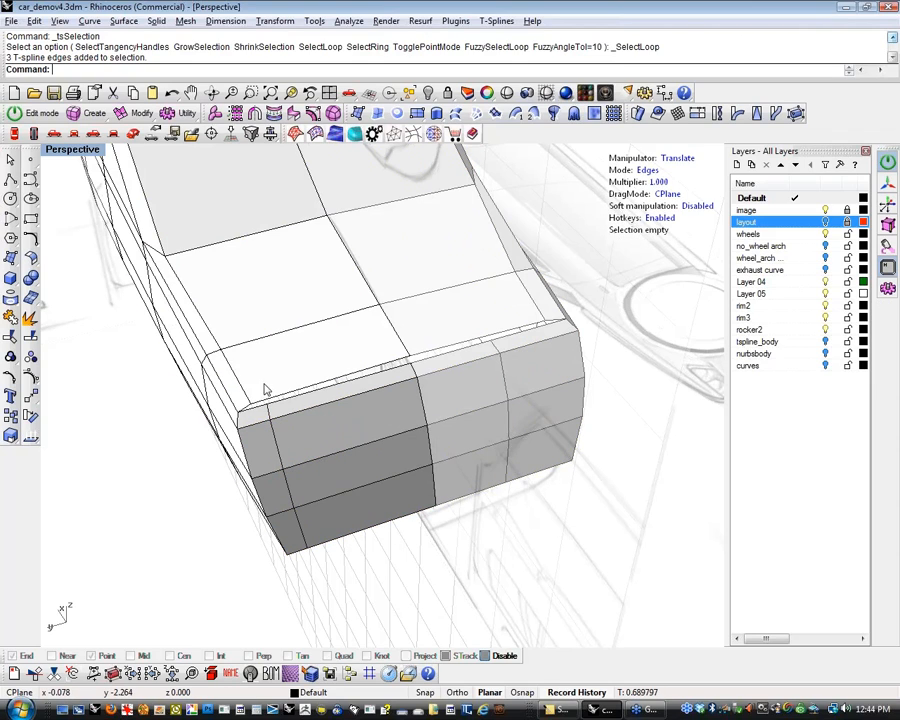
left_click(242, 389)
left_click_drag(281, 362, 299, 361)
Move the front panel's -Y vertical edge loop outward toward the body side and deselect it
right_click_drag(546, 506, 645, 533)
double_click(556, 447)
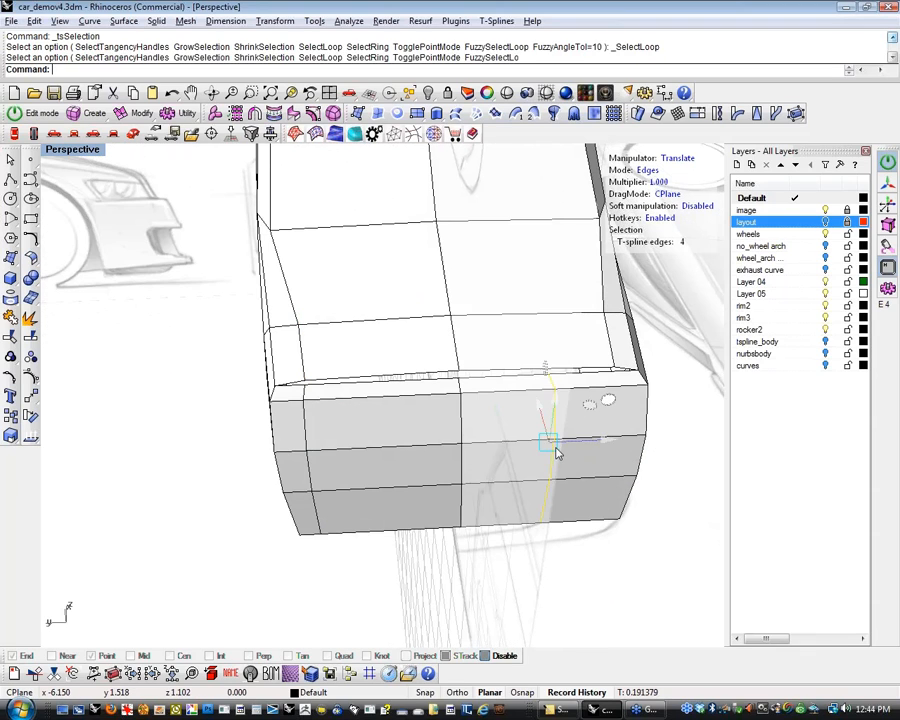
left_click_drag(607, 440, 654, 440)
right_click_drag(678, 443, 373, 574)
left_click(373, 574)
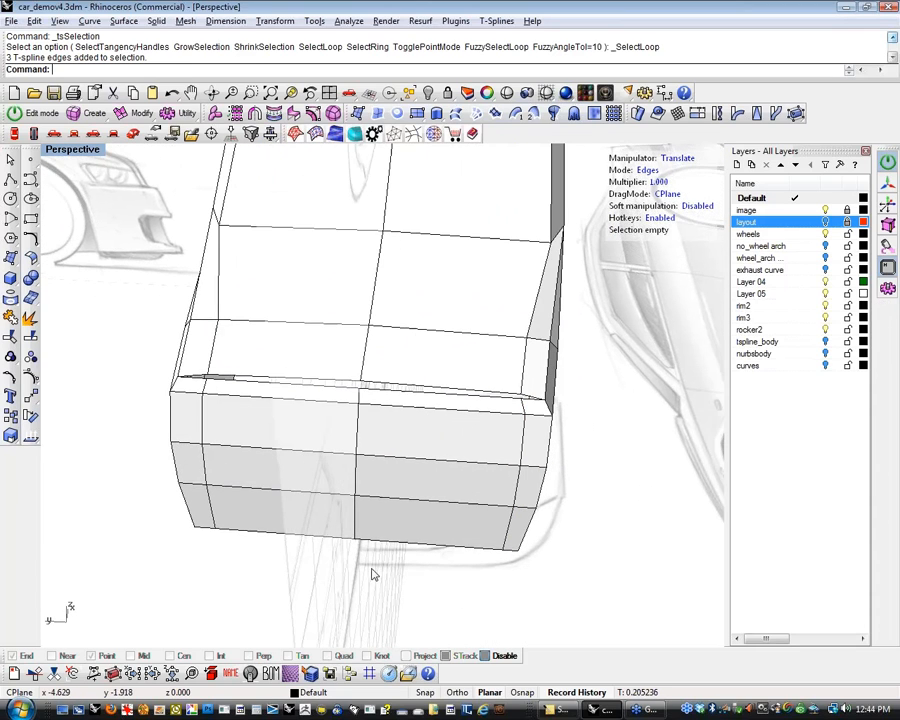
Examine the unjoined vertices between the hood's front edge and the front panel's top edge near the corner
key("a")
right_click_drag(130, 440, 290, 447)
scroll(129, 440, "up", 8)
left_click_drag(170, 434, 216, 482)
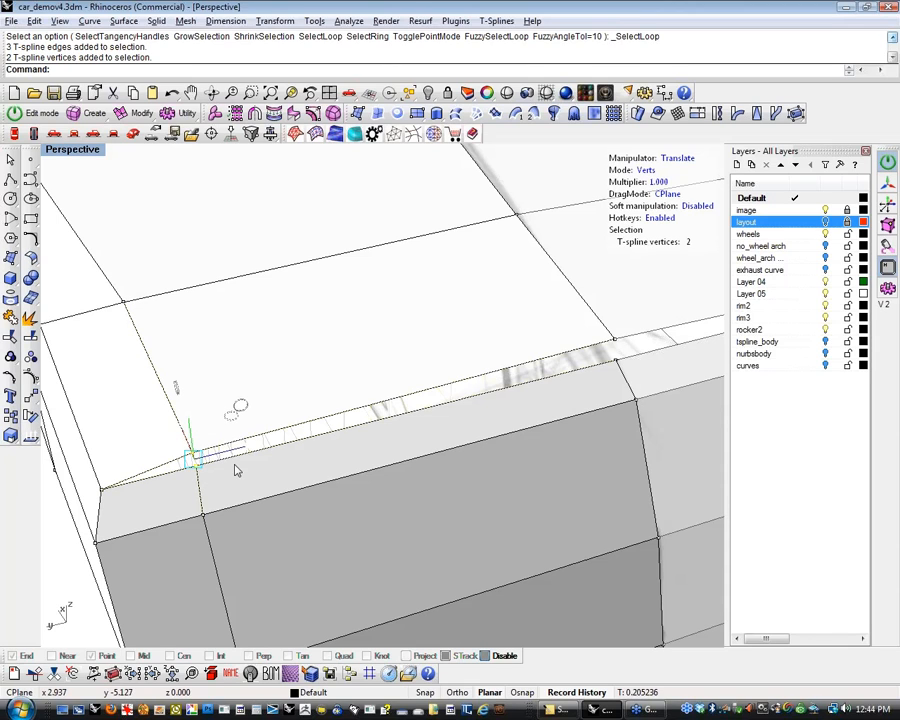
key("Left")
right_click_drag(307, 437, 268, 452)
key("Escape")
right_click_drag(380, 521, 369, 458)
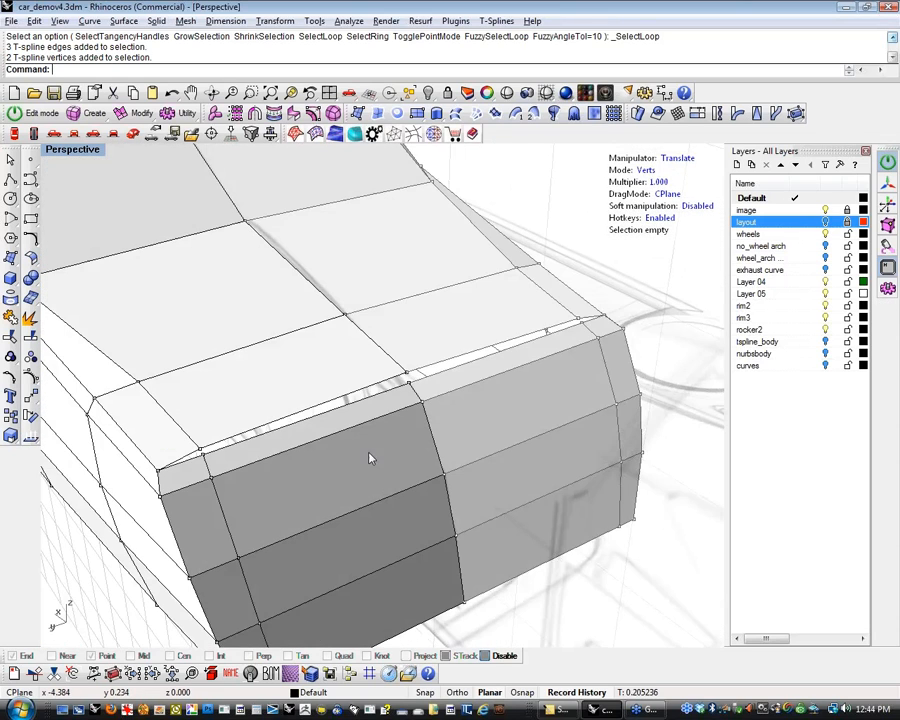
Merge the four open edges along the gap between the hood and the front panel's top edge
left_click(292, 424)
left_click(360, 398, "shift")
left_click(446, 362, "shift")
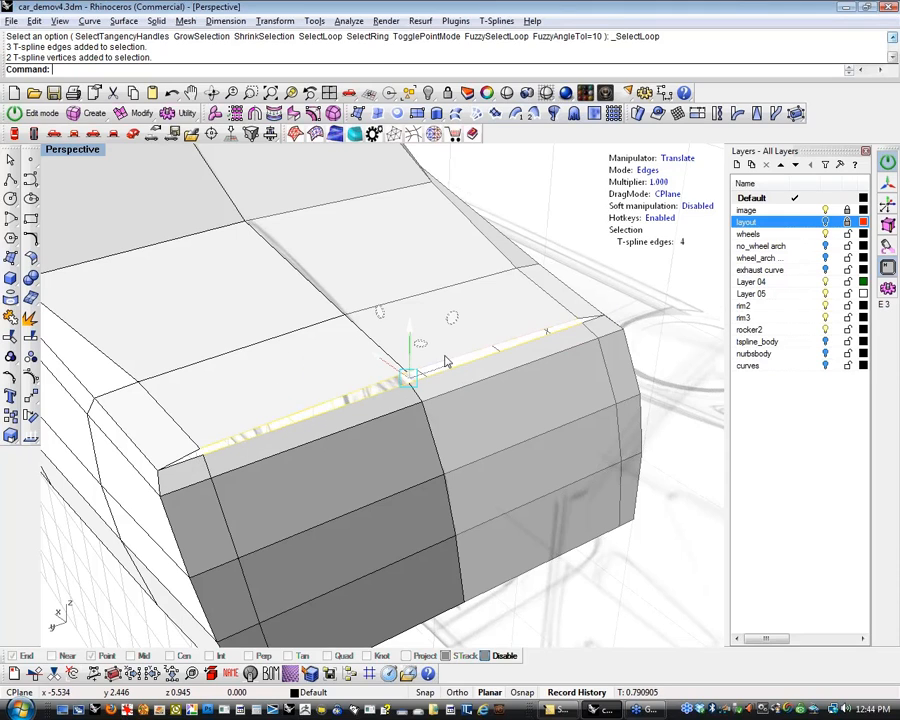
left_click(129, 116)
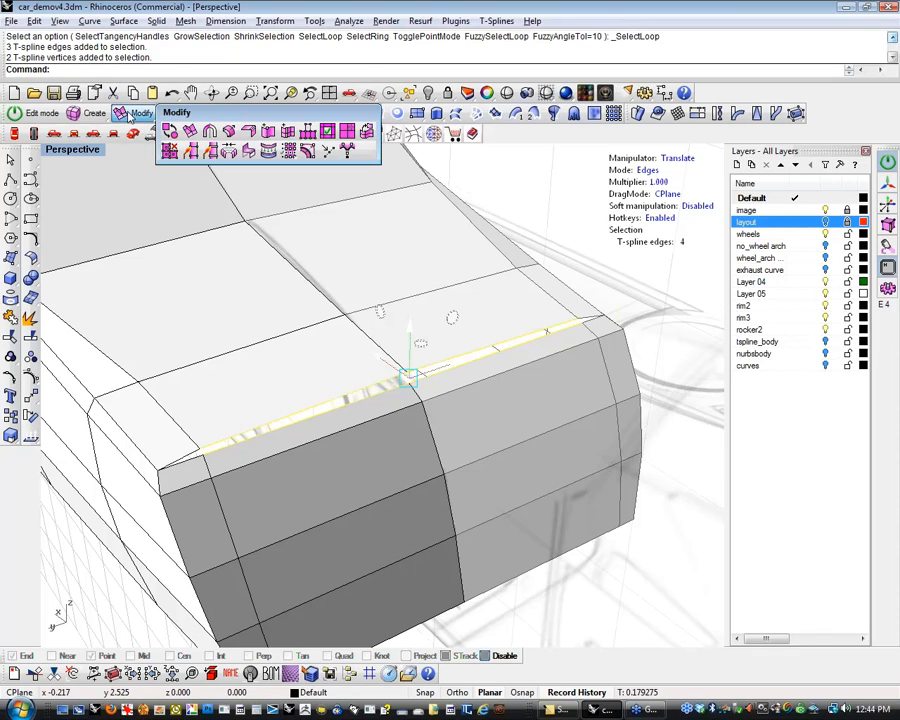
left_click(190, 150)
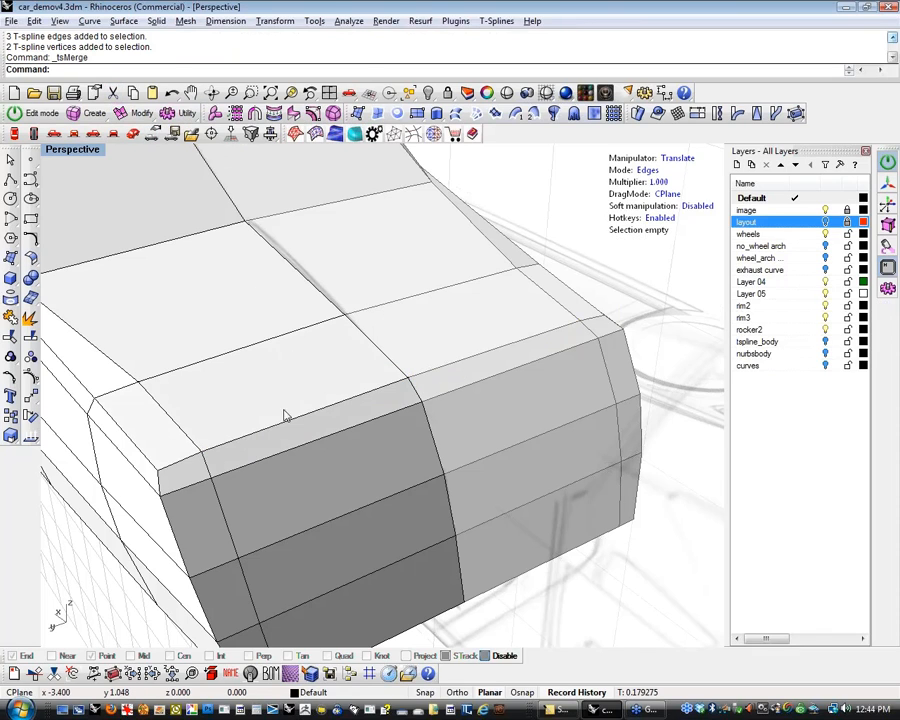
Check the merged hood seam by selecting its -Y corner and centre vertices one at a time
scroll(279, 419, "down", 3)
right_click_drag(287, 392, 368, 431)
scroll(368, 431, "up", 3)
key("F10")
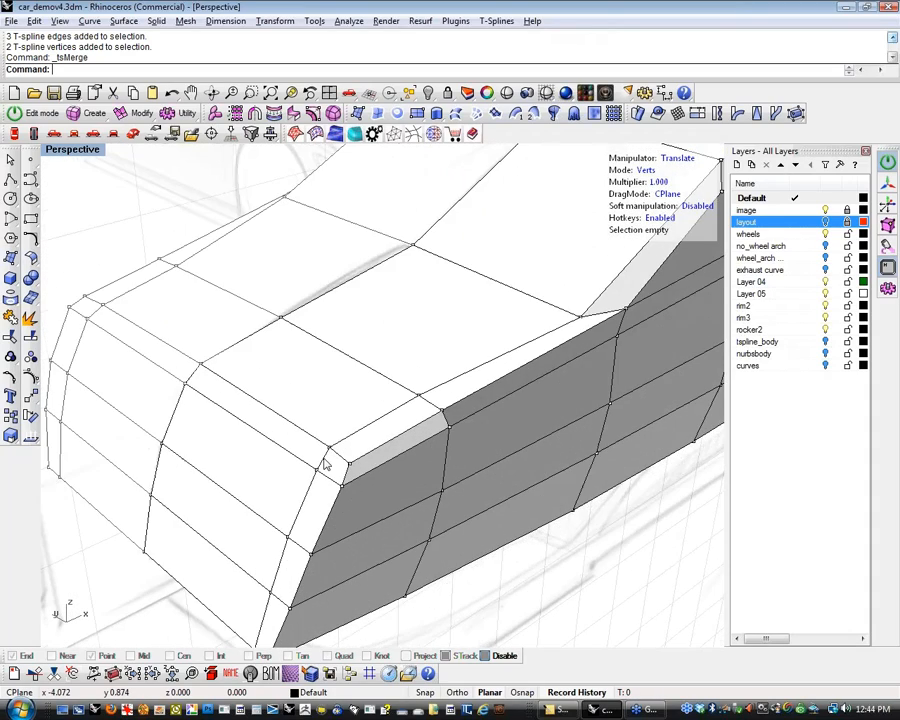
scroll(325, 466, "up", 2)
left_click_drag(306, 414, 344, 460)
left_click(352, 436)
left_click_drag(342, 398, 368, 474)
left_click(317, 390)
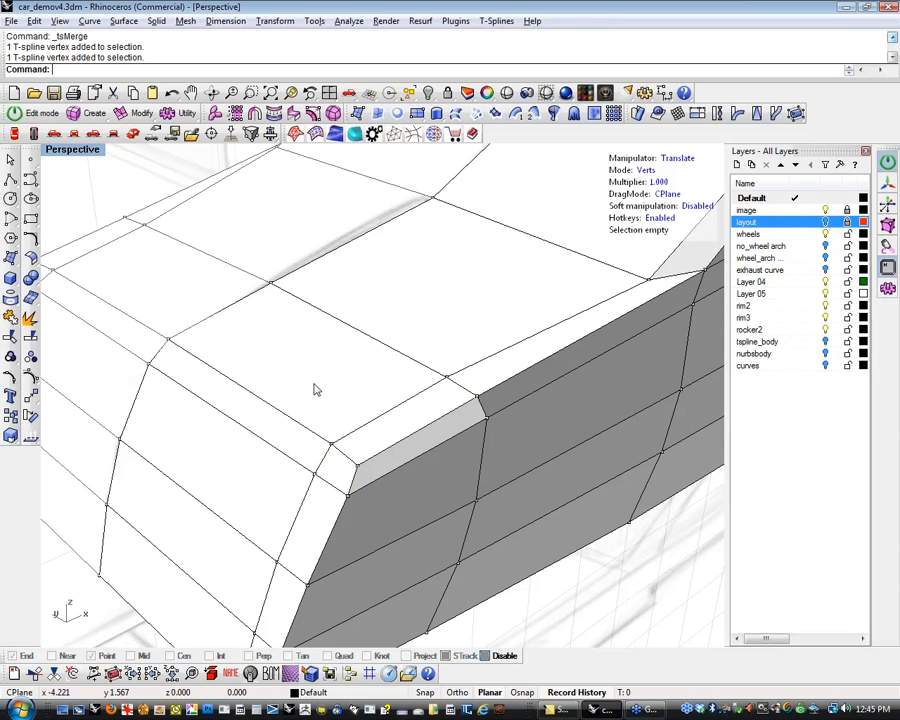
scroll(317, 390, "down", 4)
scroll(280, 372, "up", 4)
left_click_drag(294, 346, 311, 397)
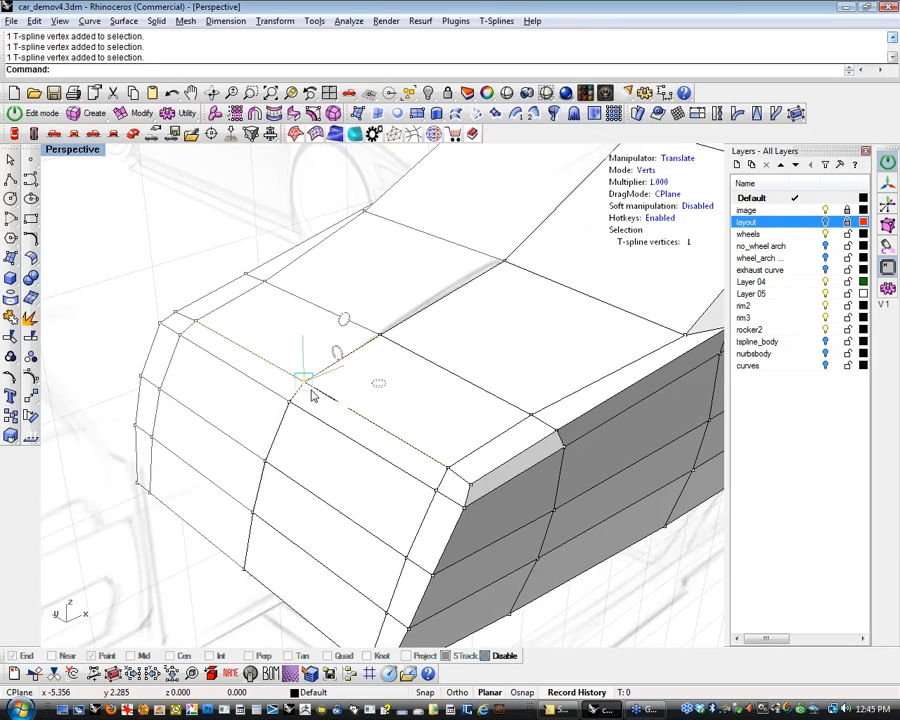
key("Escape")
Check the vertices around the +Y front corner of the merged seam for leftover duplicates
scroll(175, 368, "down", 2)
right_click_drag(175, 368, 359, 495)
scroll(359, 495, "up", 3)
left_click_drag(315, 394, 389, 482)
scroll(359, 447, "up", 2)
double_click(366, 432)
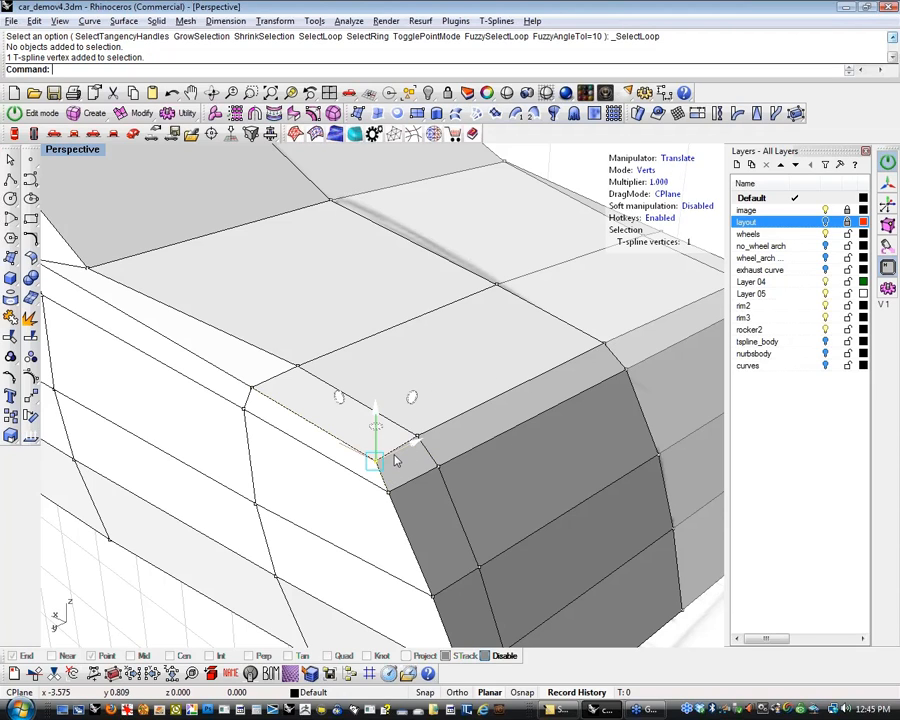
left_click(420, 412)
left_click_drag(404, 396, 428, 452)
left_click(466, 388)
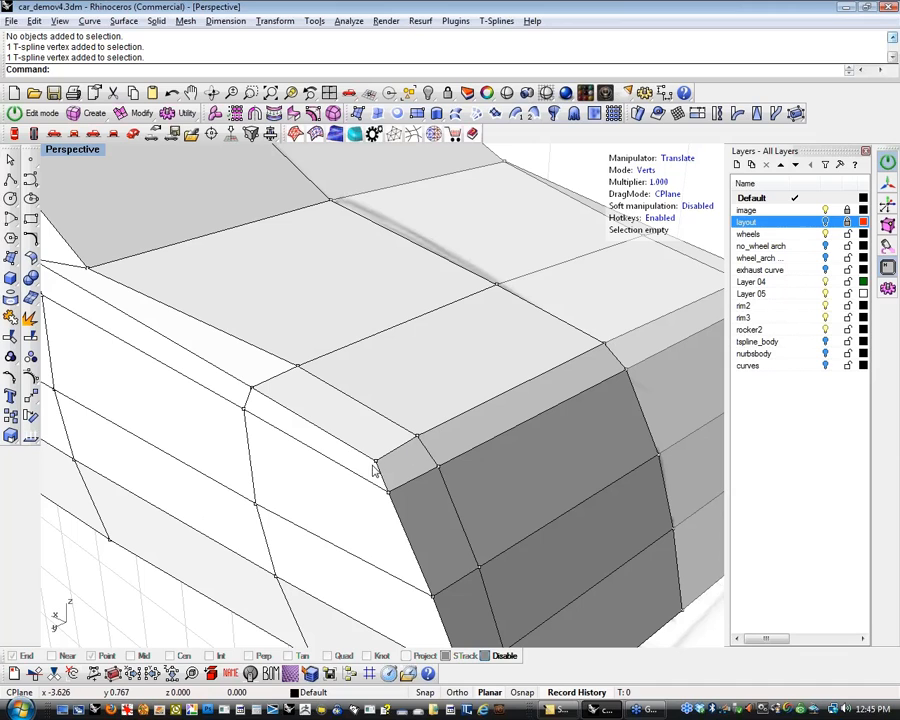
scroll(368, 417, "down", 6)
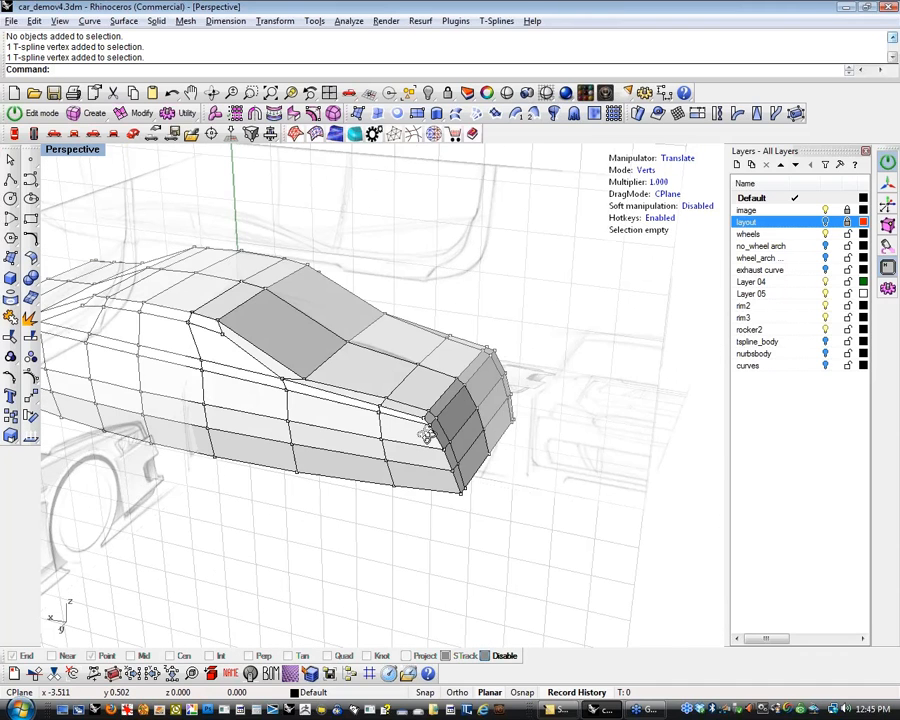
right_click_drag(427, 434, 451, 369)
left_click_drag(451, 369, 548, 526)
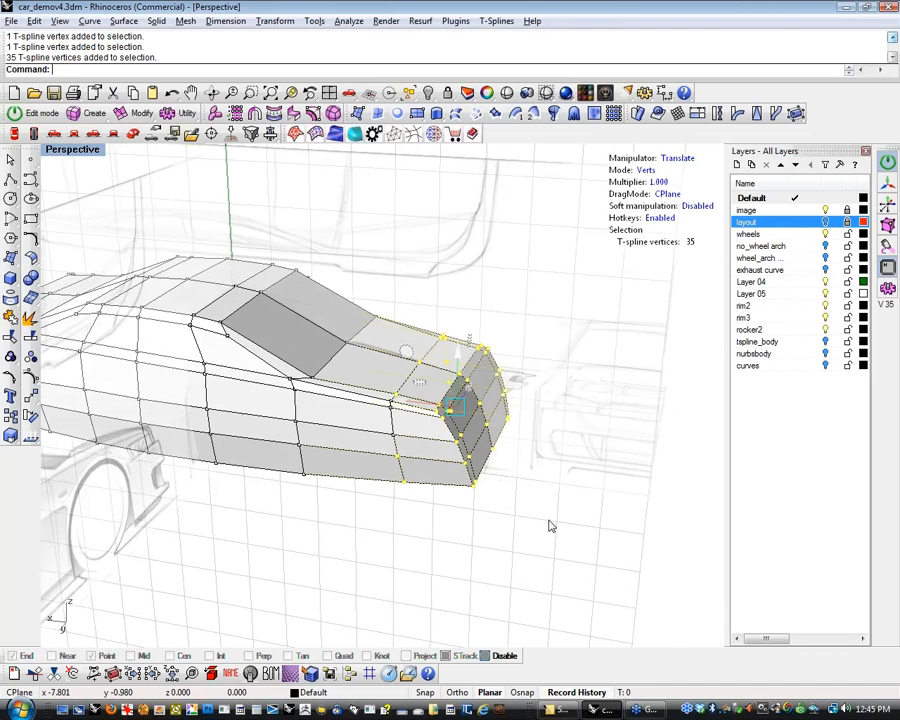
left_click(141, 113)
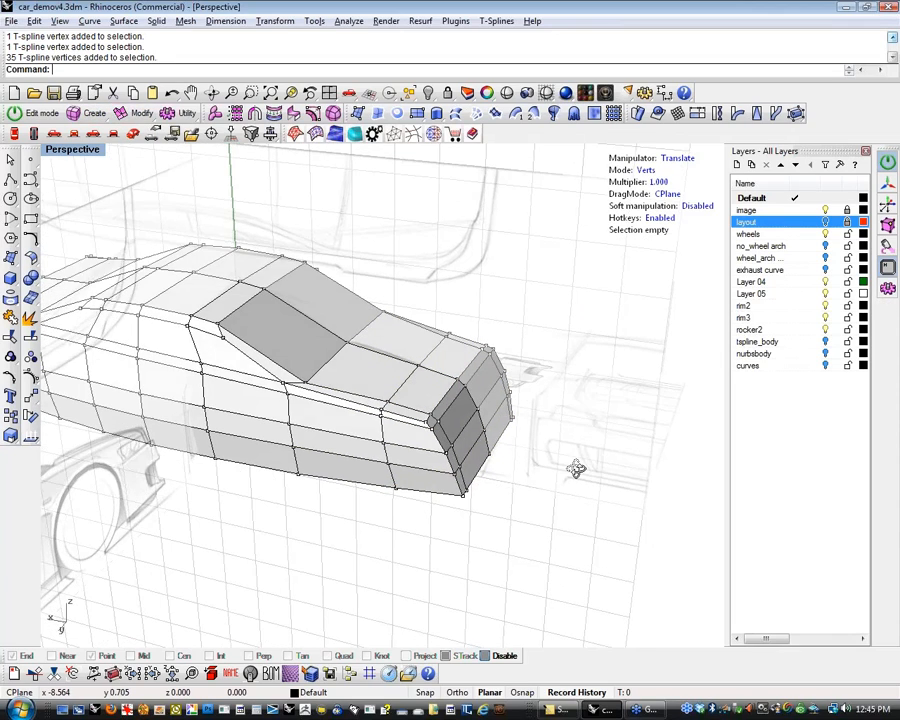
Select the rear opening's boundary loop and remove its upper edges, keeping four edges on each body side
right_click_drag(576, 469, 216, 465)
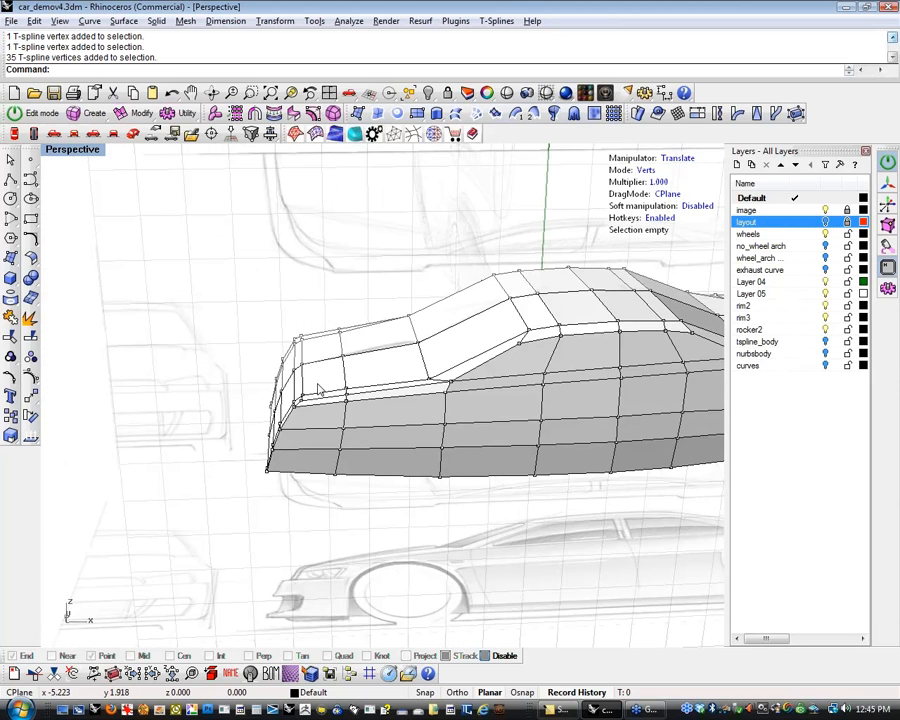
right_click_drag(268, 390, 348, 421)
key("2")
left_click(229, 418)
double_click(243, 472)
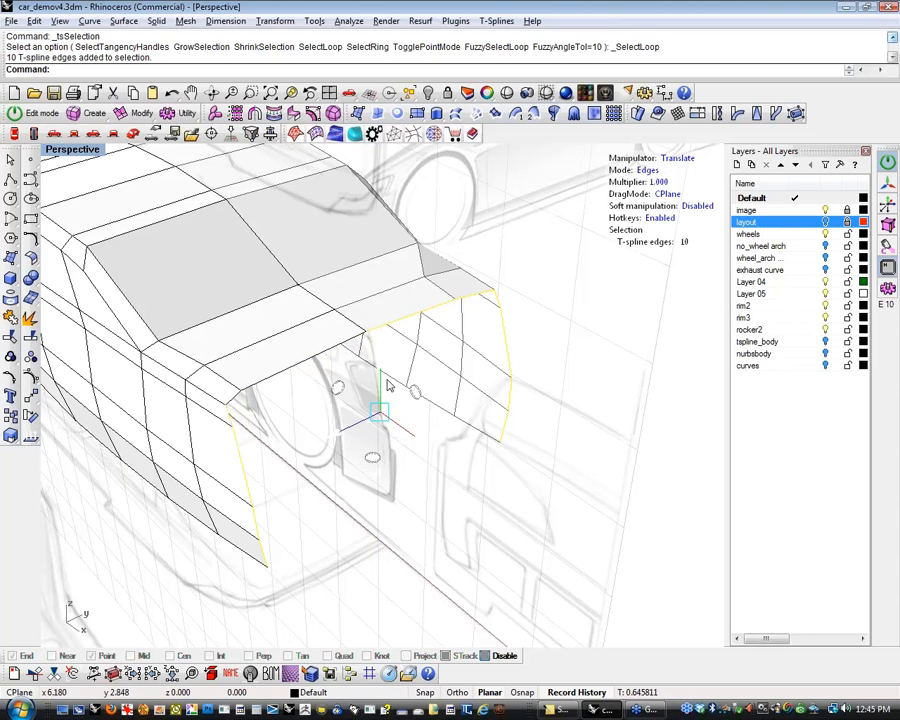
right_click_drag(438, 476, 329, 435)
left_click(322, 303, "ctrl")
left_click(384, 309, "ctrl")
right_click_drag(388, 403, 200, 300)
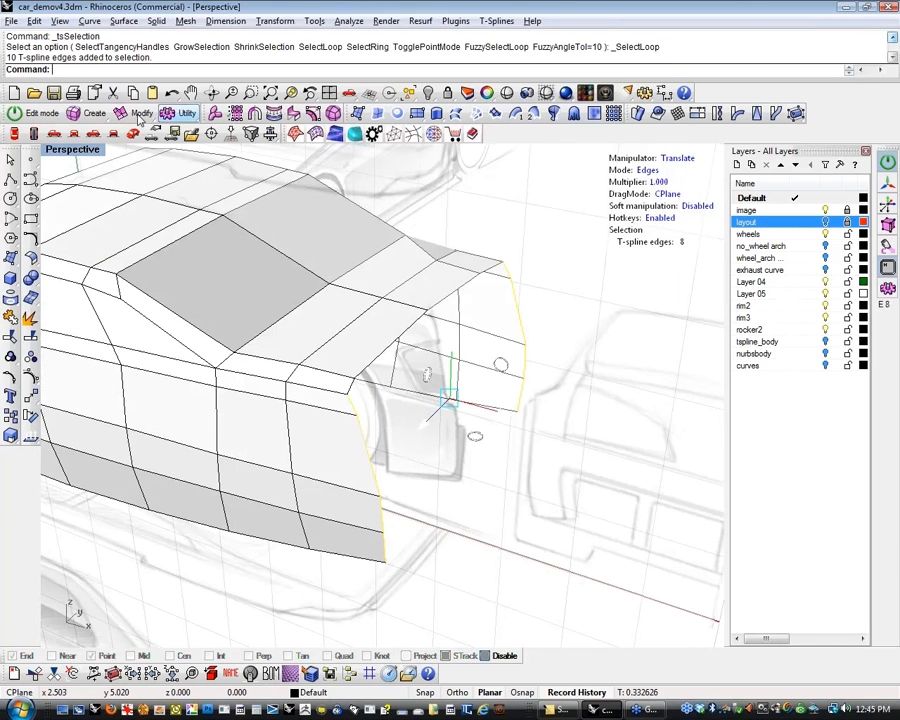
Bridge the selected side edge chains to close the rear opening with a panel
left_click(137, 114)
left_click(224, 156)
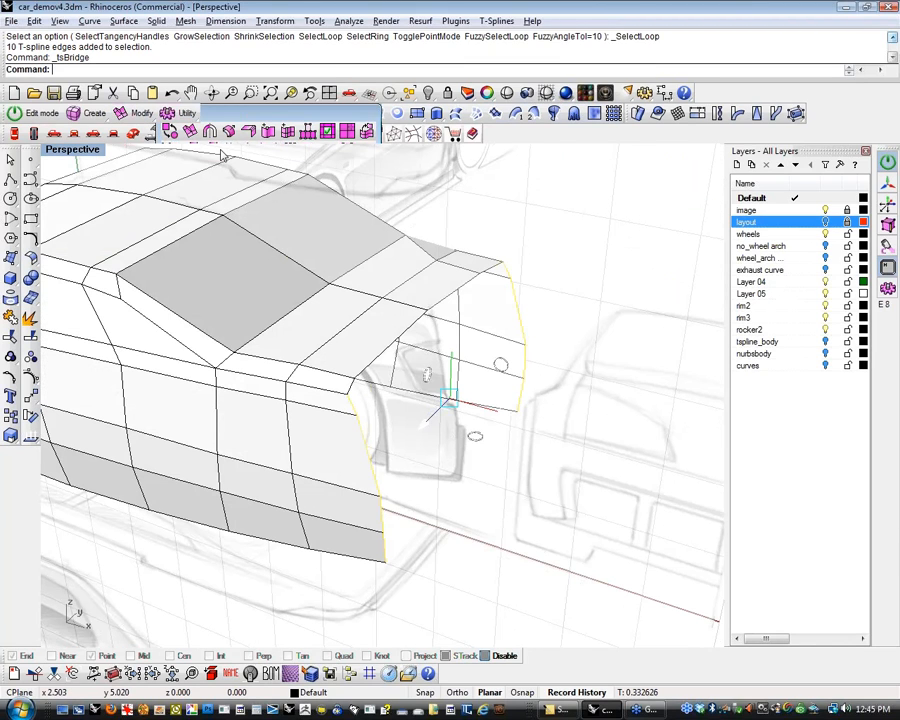
key("Return")
key("Return")
Move the rear panel's two outer vertical edge loops outward toward the body sides and switch to vertex editing
right_click_drag(569, 492, 295, 478)
double_click(295, 478)
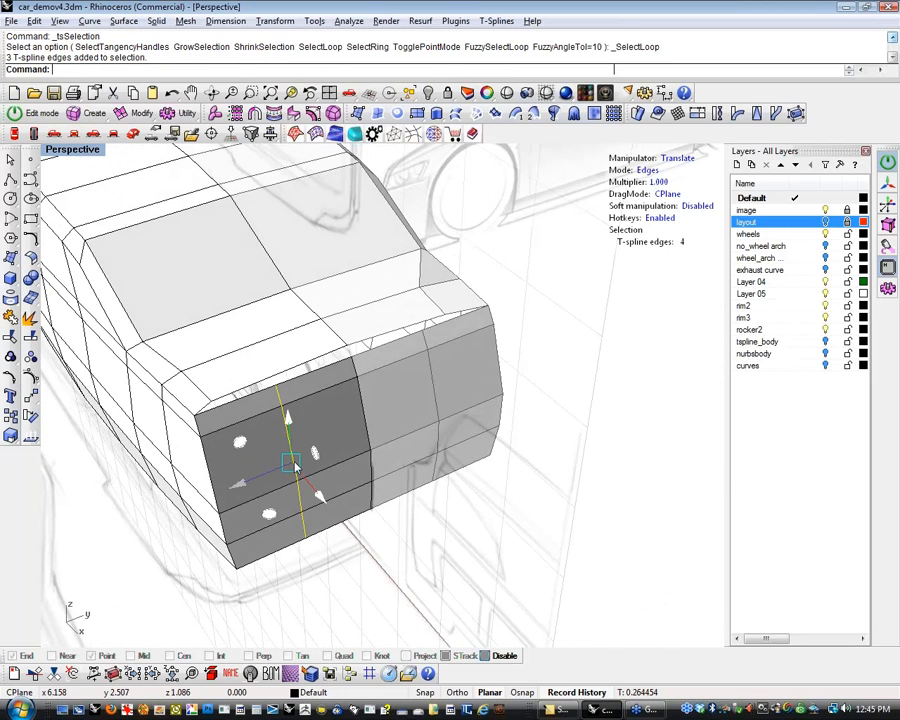
left_click(429, 425)
double_click(435, 446)
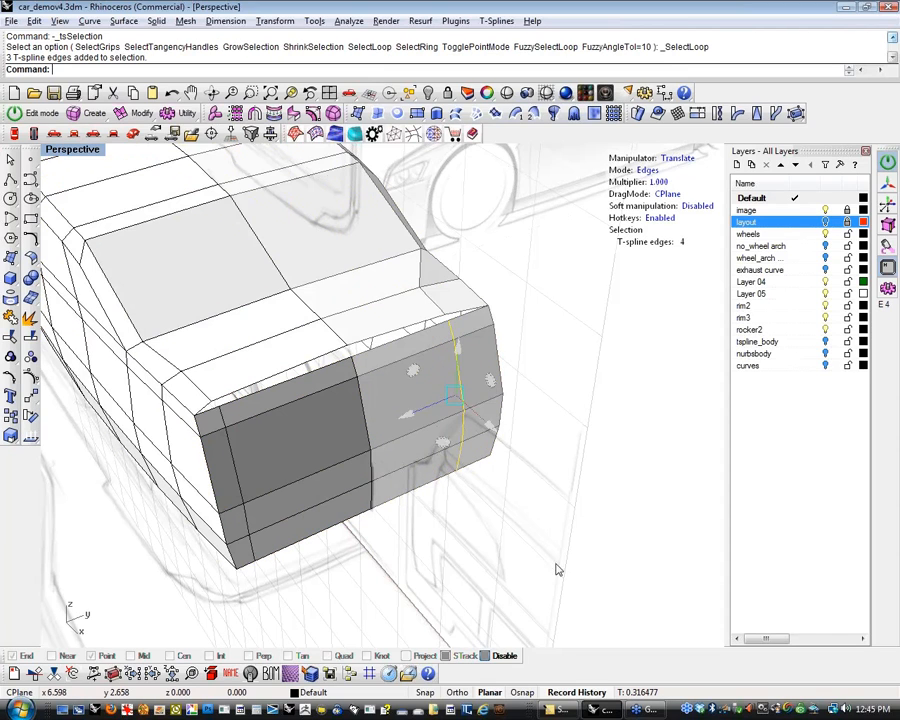
left_click(311, 454)
key("a")
Try welding the -Y vertices of the rear deck and rear panel with both selected, and undo the weld
scroll(198, 385, "up", 3)
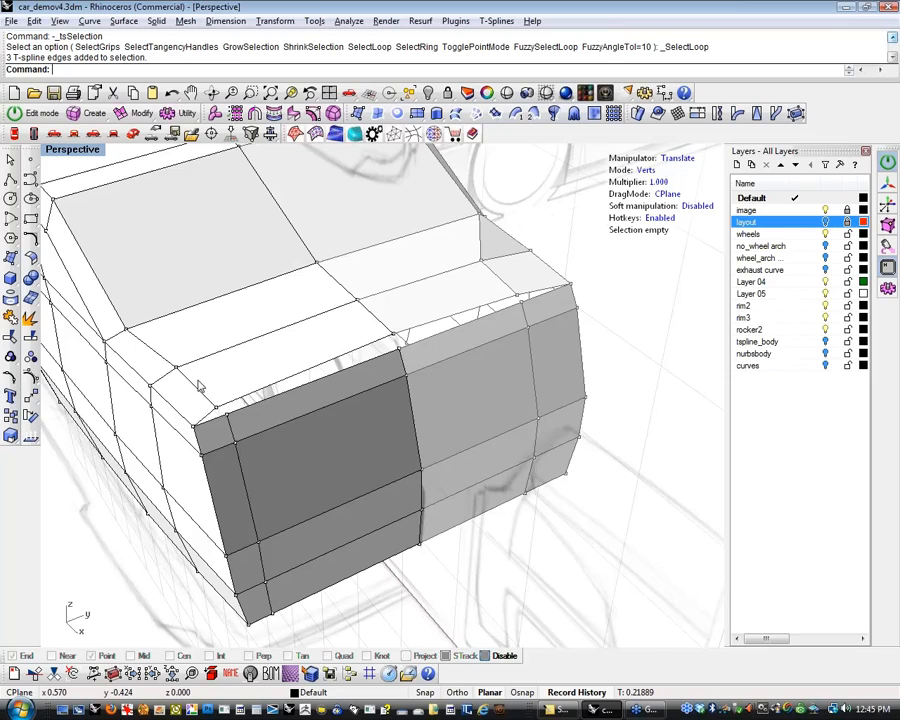
left_click_drag(221, 399, 257, 436)
key("w")
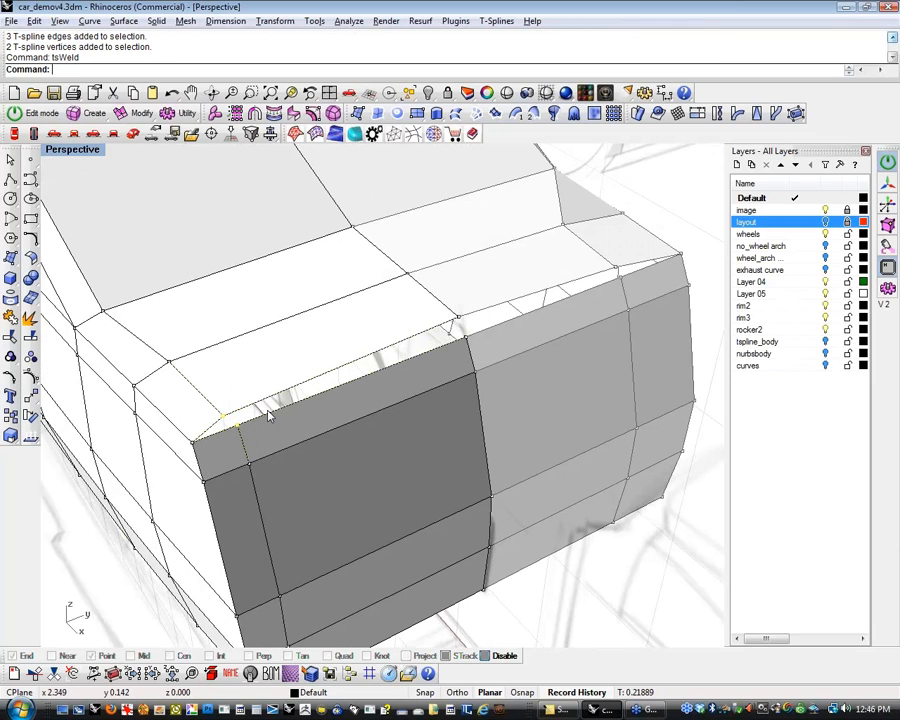
scroll(217, 438, "up", 3)
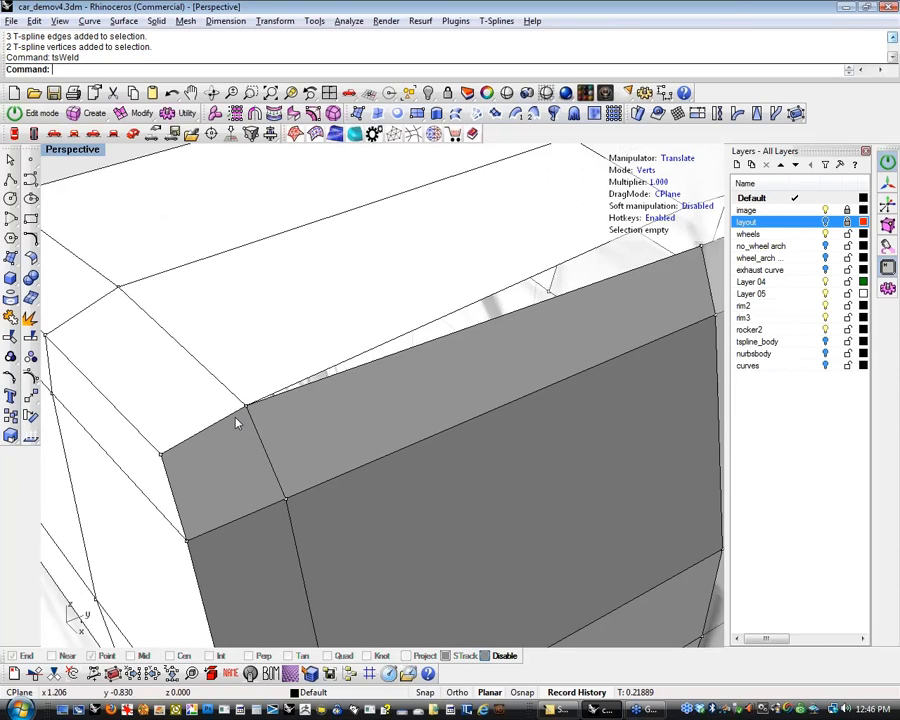
key("ctrl+z")
scroll(383, 410, "up", 3)
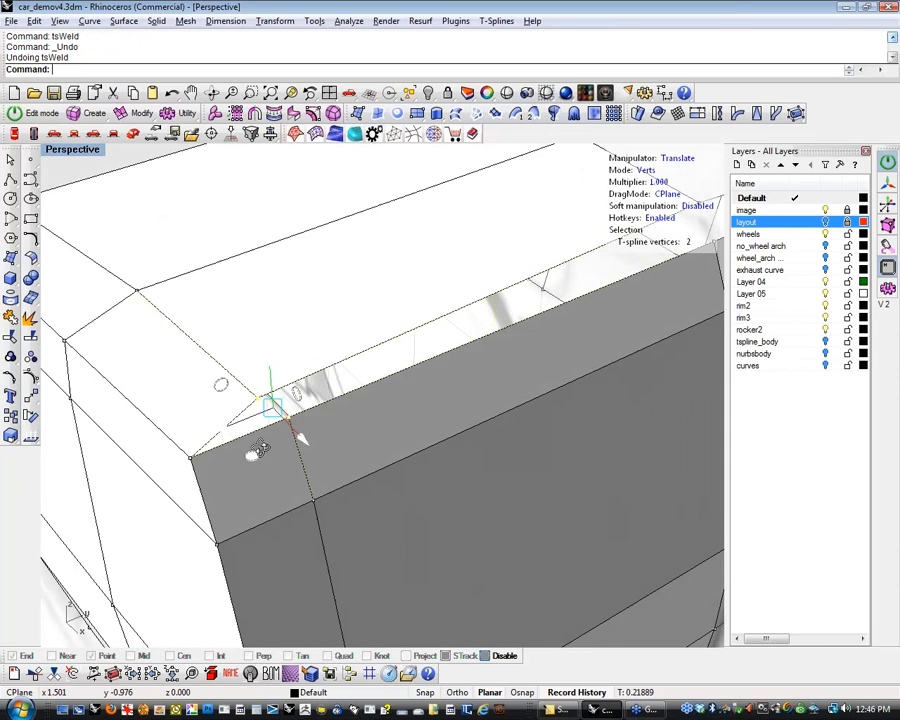
key("w")
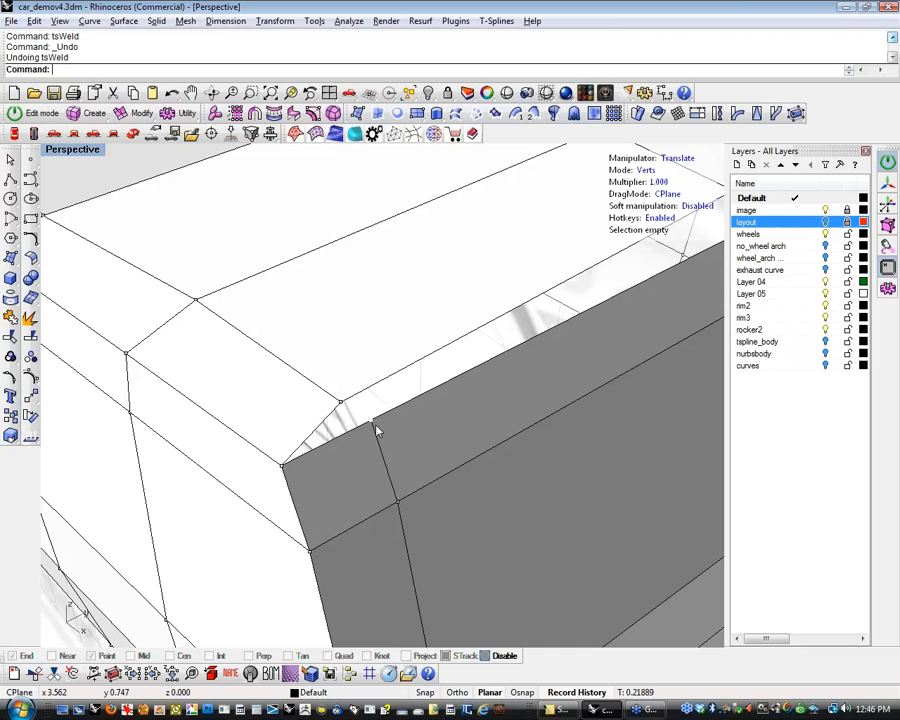
Weld the rear deck's -Y and centre vertices onto the matching vertices of the rear panel's top edge
left_click(341, 411)
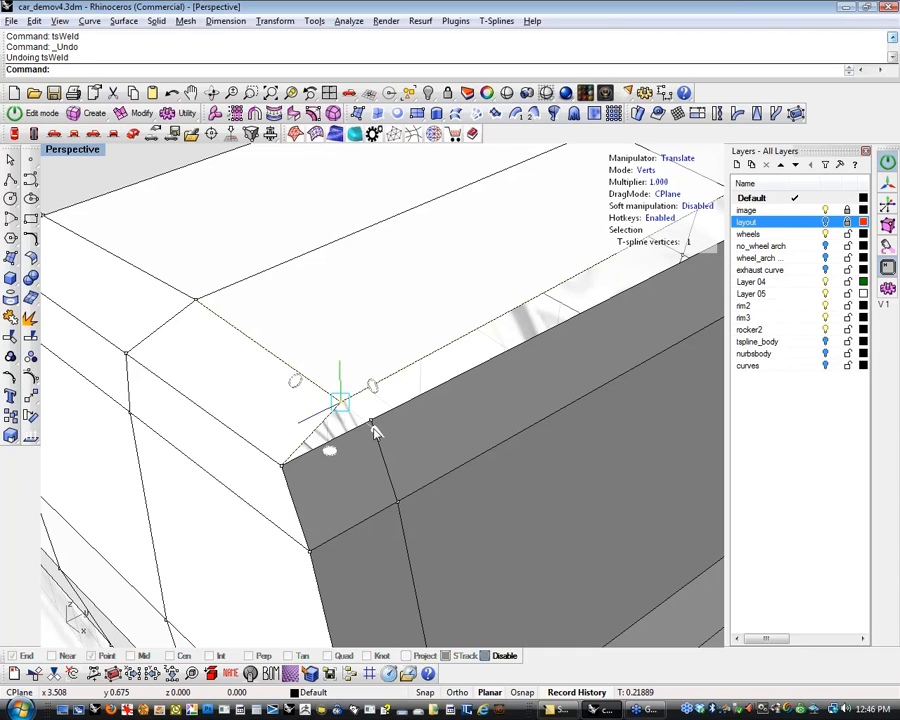
key("w")
left_click(372, 422)
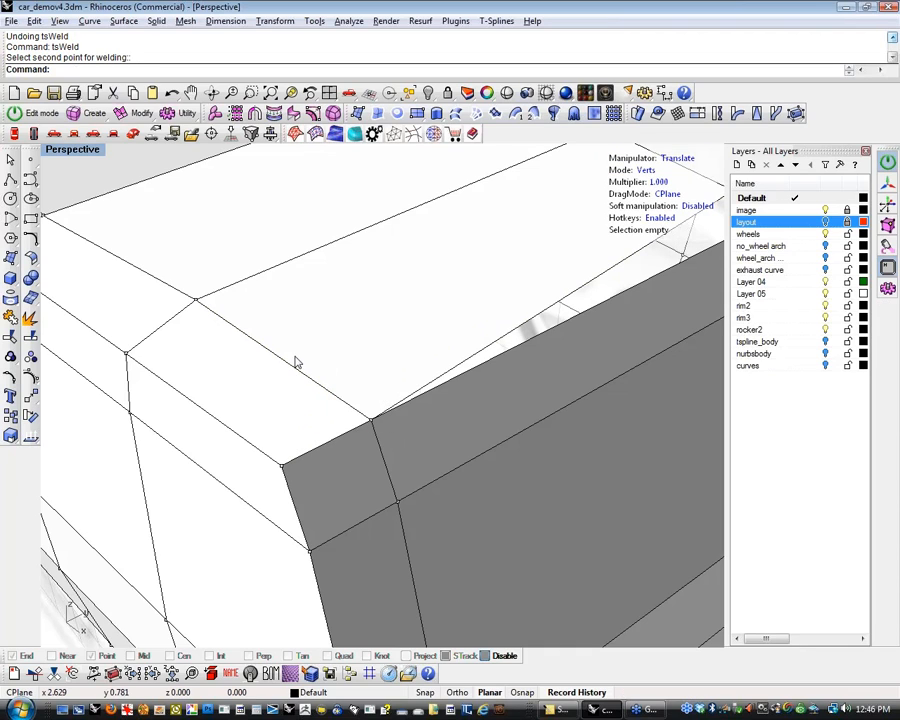
scroll(436, 450, "down", 4)
scroll(400, 410, "up", 4)
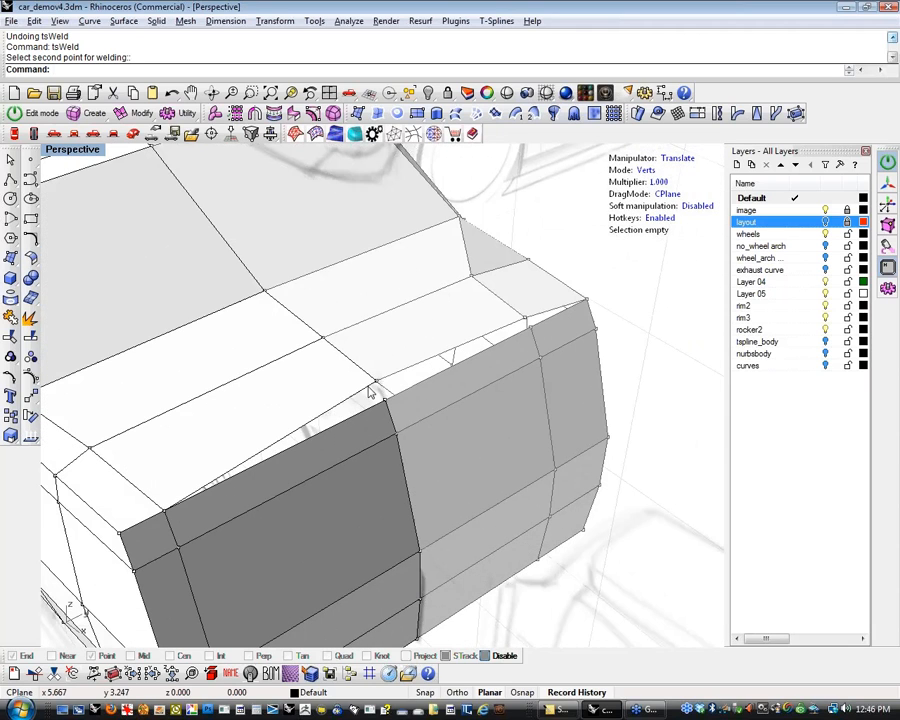
left_click(376, 380)
key("w")
left_click(440, 362)
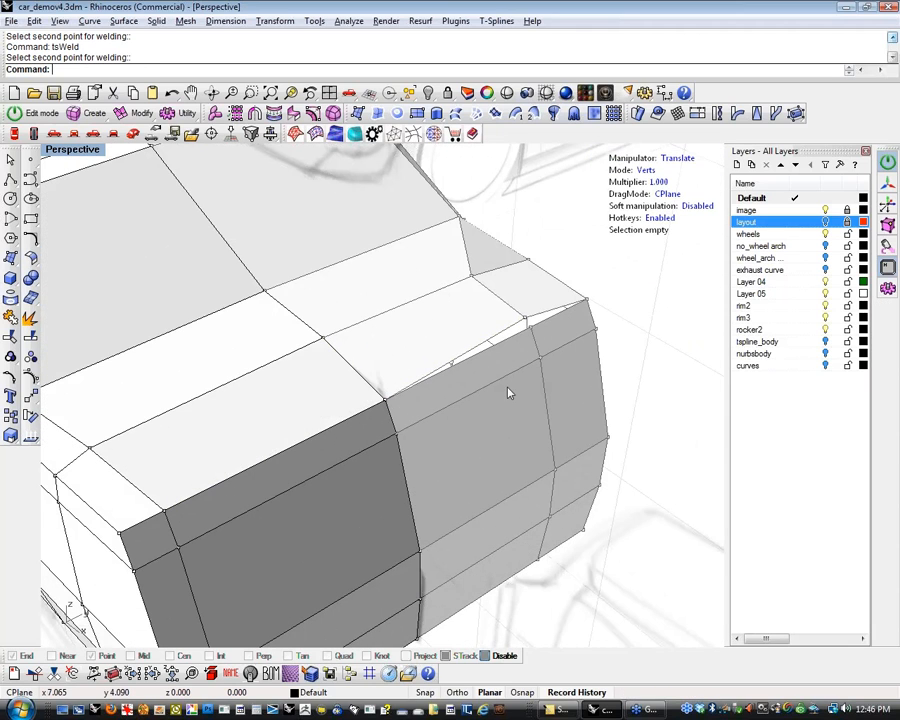
Try welding the rear deck's +Y vertex onto the matching rear panel vertex, and undo the weld
right_click_drag(496, 396, 384, 407)
scroll(383, 408, "up", 3)
left_click(395, 359)
scroll(400, 362, "up", 2)
key("w")
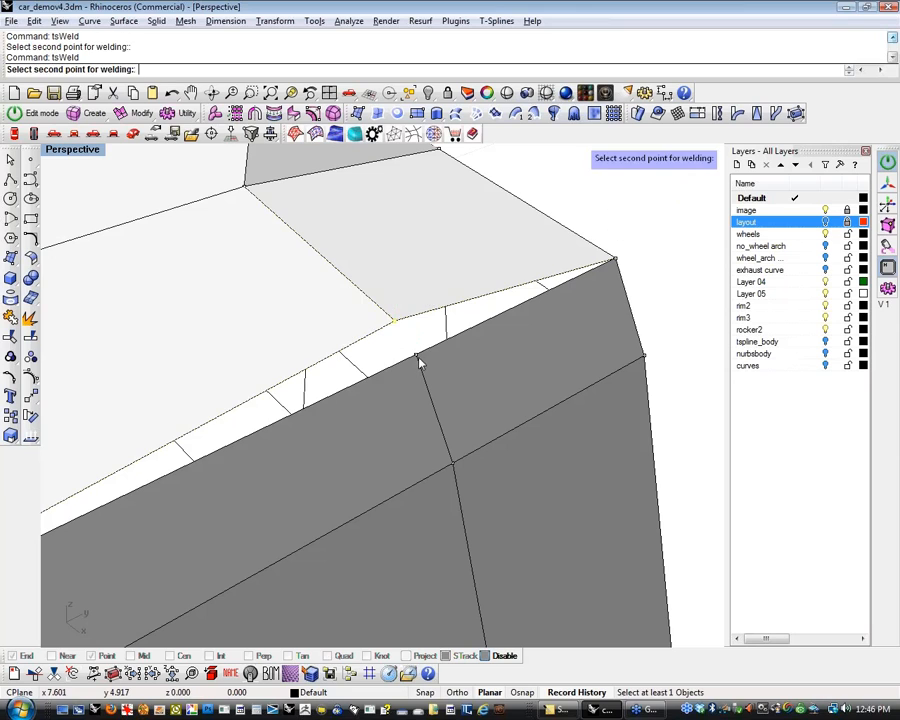
left_click(420, 362)
scroll(422, 375, "down", 4)
scroll(440, 458, "up", 4)
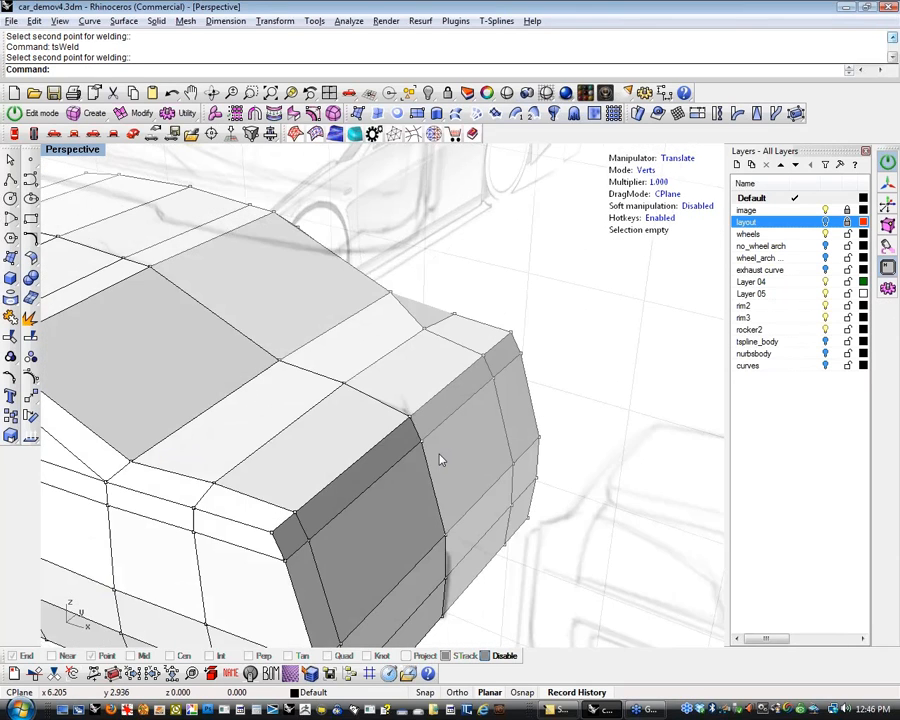
key("ctrl+z")
Try the reverse weld, joining the rear panel's +Y top vertex onto the deck vertex, and undo it
scroll(487, 366, "up", 3)
left_click(645, 326)
left_click(481, 345)
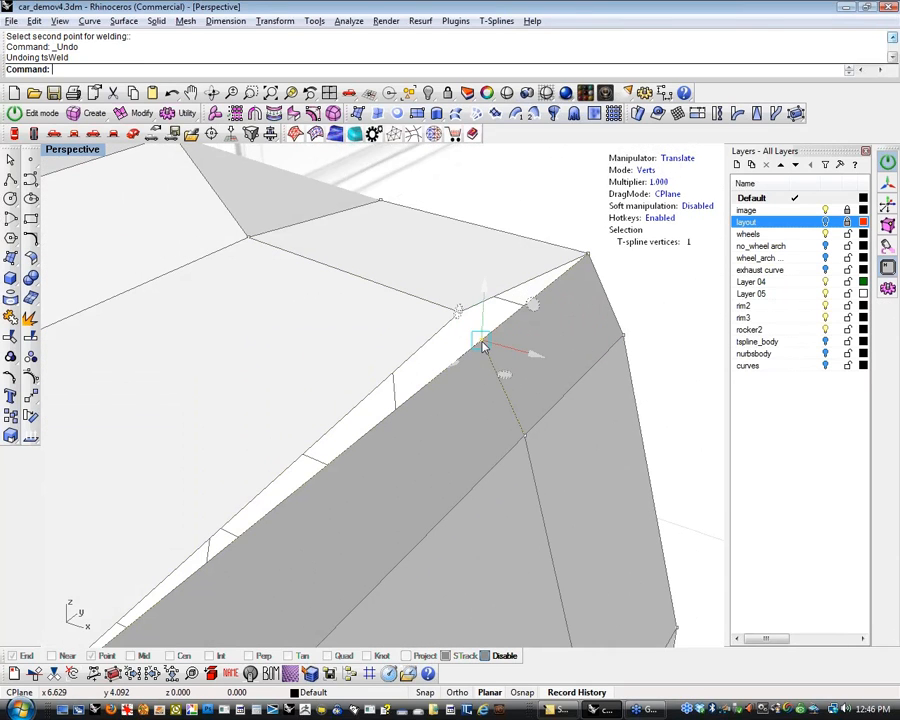
key("w")
left_click(459, 312)
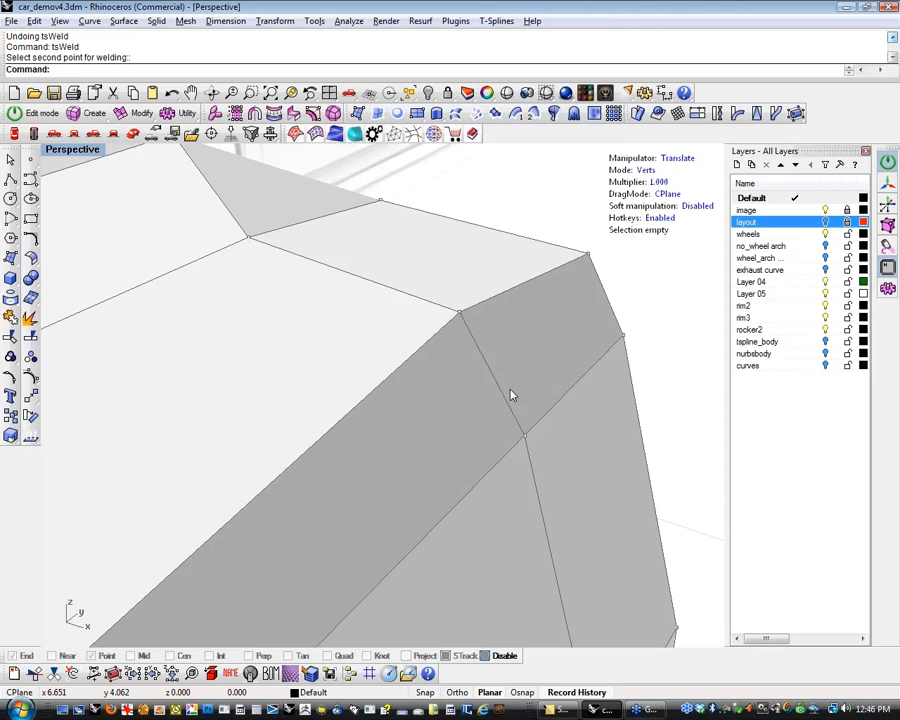
key("ctrl+z")
key("Escape")
Try welding the +Y deck and panel vertices with both selected at once, and undo the weld
left_click_drag(446, 283, 483, 354)
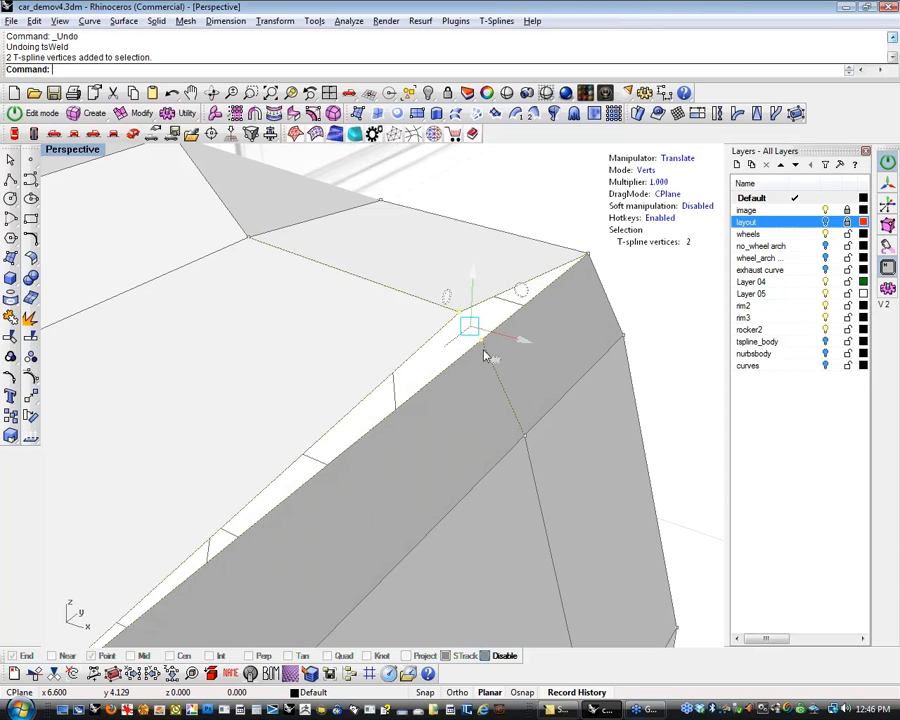
key("w")
key("ctrl+z")
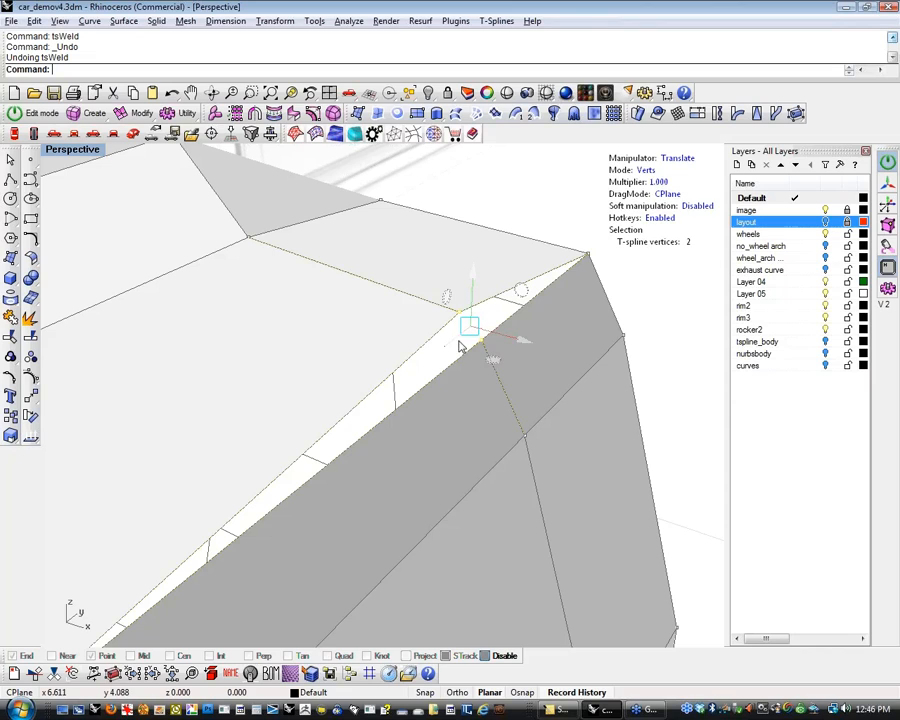
key("Escape")
Weld the rear deck's +Y vertex onto the rear panel's matching top vertex
left_click(461, 314)
key("w")
left_click(481, 342)
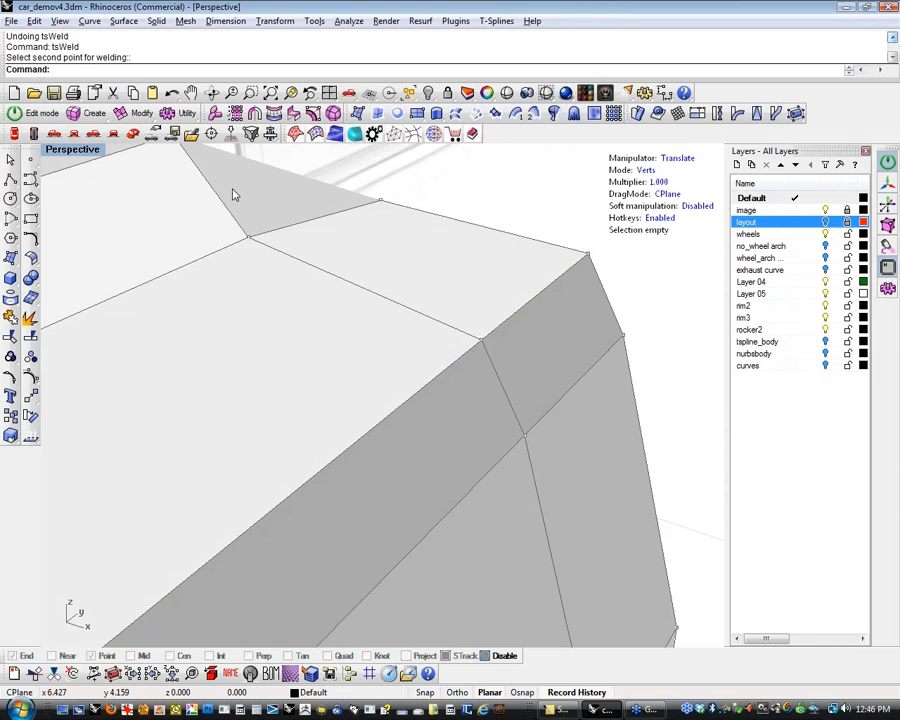
Switch the whole car body to smooth T-Splines display and view its rear end
left_click(140, 112)
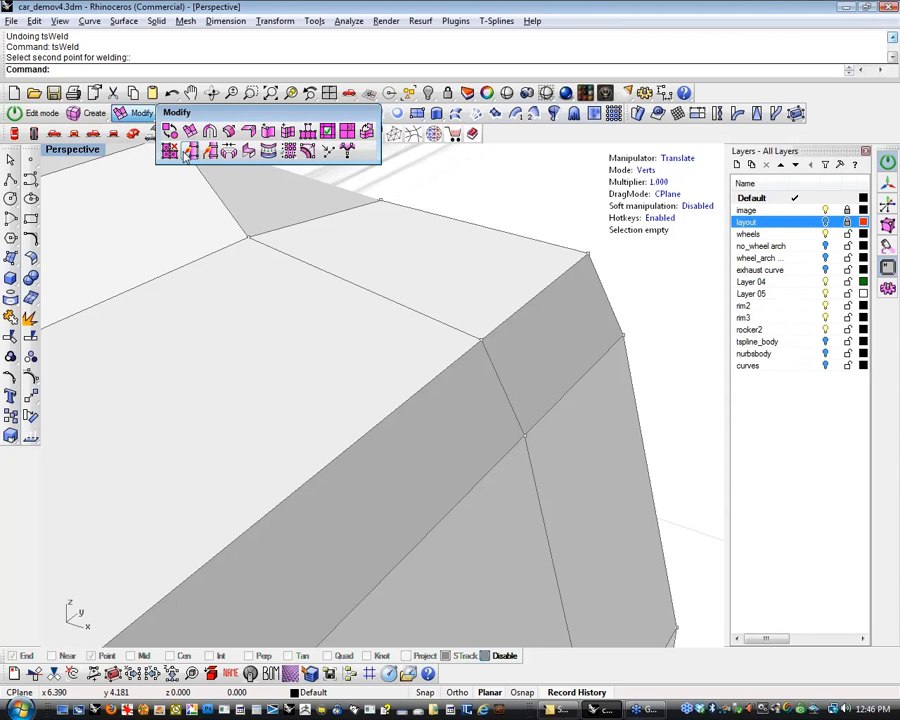
right_click_drag(542, 206, 362, 506, "ctrl")
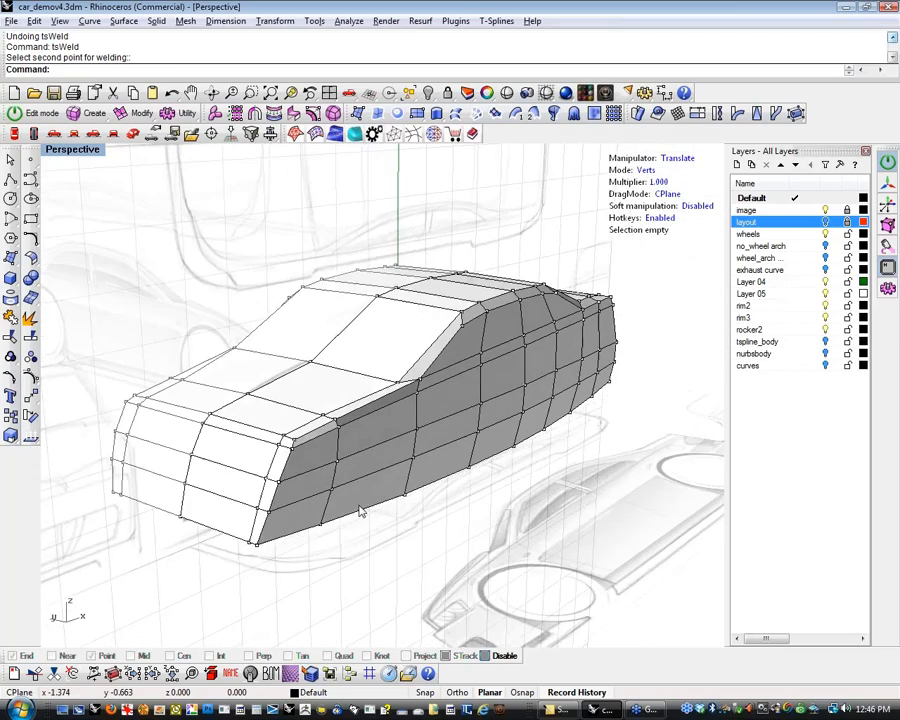
key("Tab")
right_click_drag(470, 530, 285, 513)
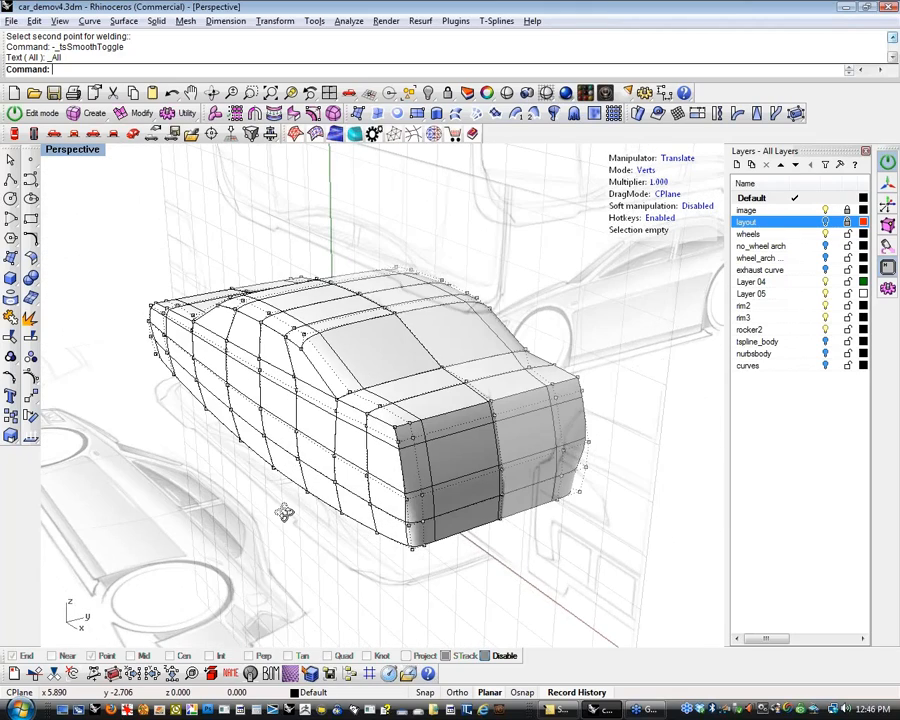
scroll(284, 513, "up", 6)
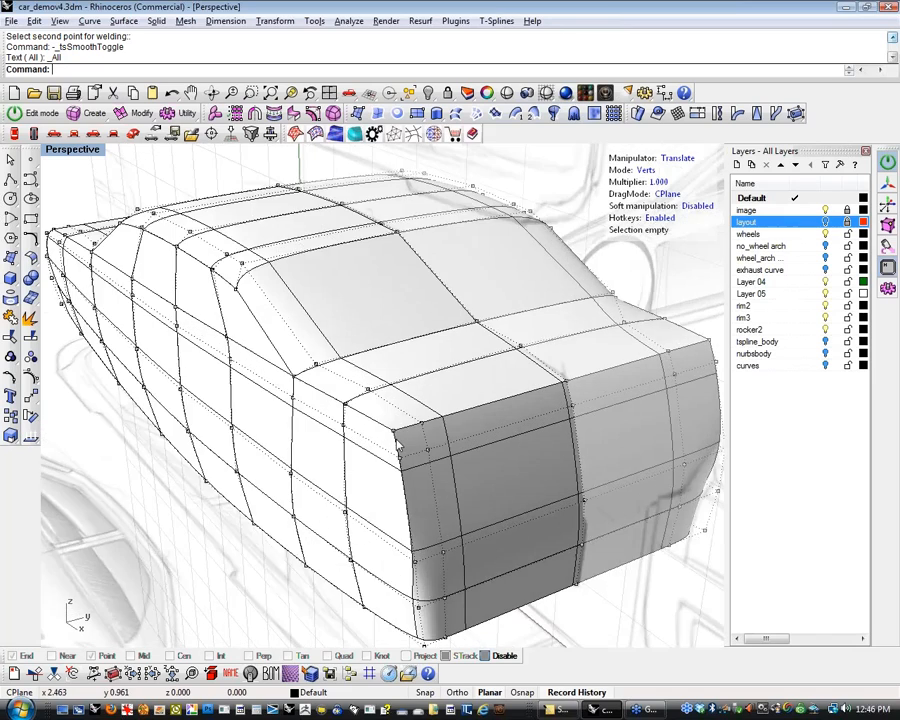
Check the vertices along the rear deck's top edge at both corners for leftover duplicates
scroll(398, 447, "up", 4)
left_click(396, 434)
key("Escape")
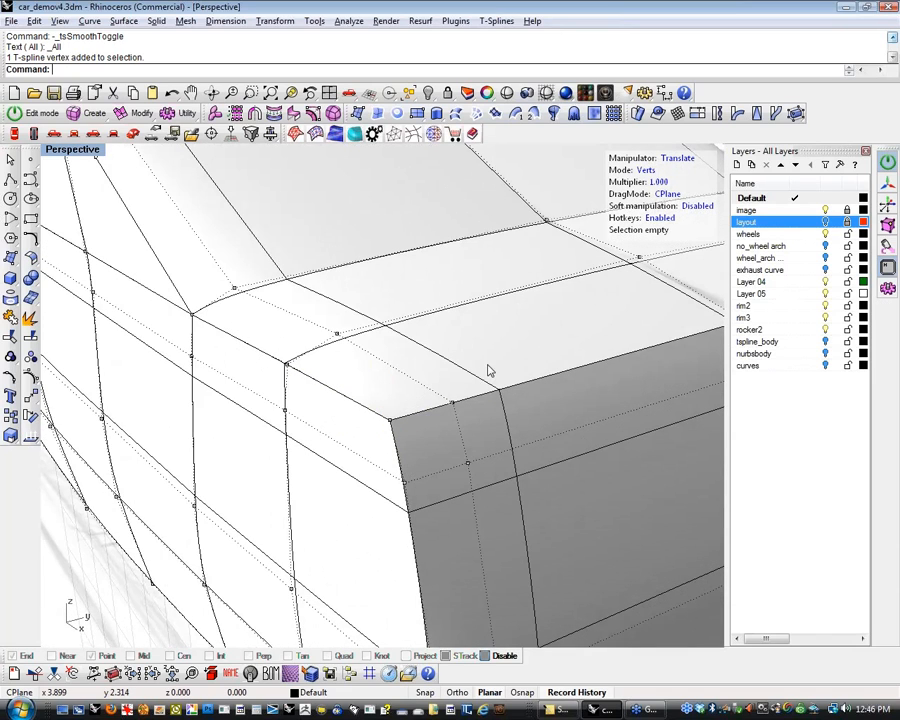
left_click(453, 402)
right_click_drag(452, 410, 432, 423)
left_click_drag(393, 417, 413, 458)
right_click_drag(410, 440, 445, 415)
left_click_drag(459, 403, 468, 434)
left_click_drag(537, 369, 548, 405)
left_click(577, 436)
scroll(577, 436, "down", 5)
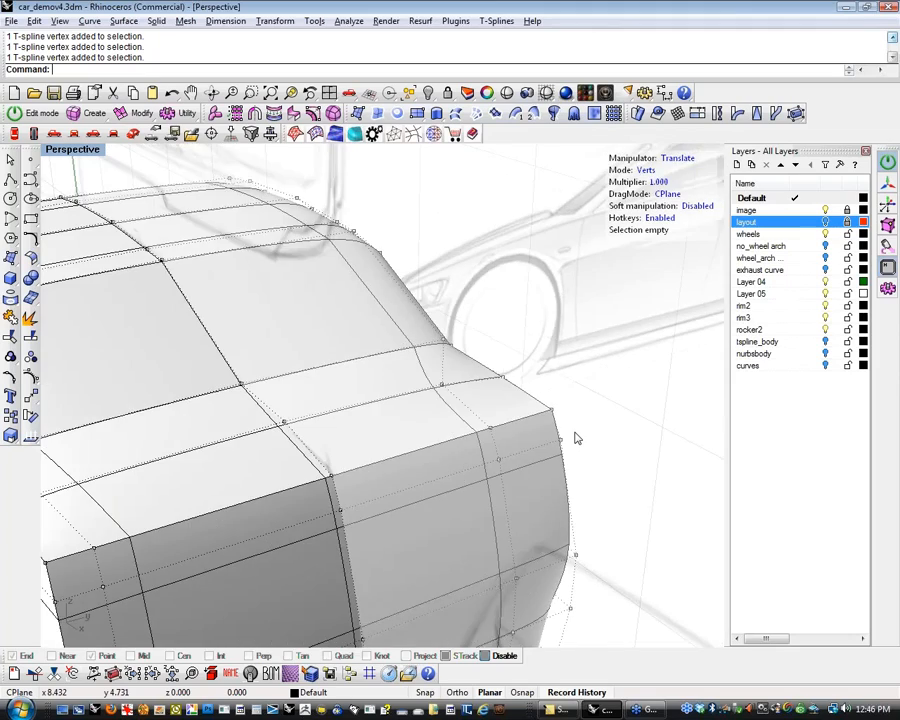
Examine the smoothed body from the front and side, selecting all its vertices and clearing the selection
right_click_drag(408, 503, 520, 492)
right_click_drag(327, 453, 305, 474)
scroll(290, 467, "up", 5)
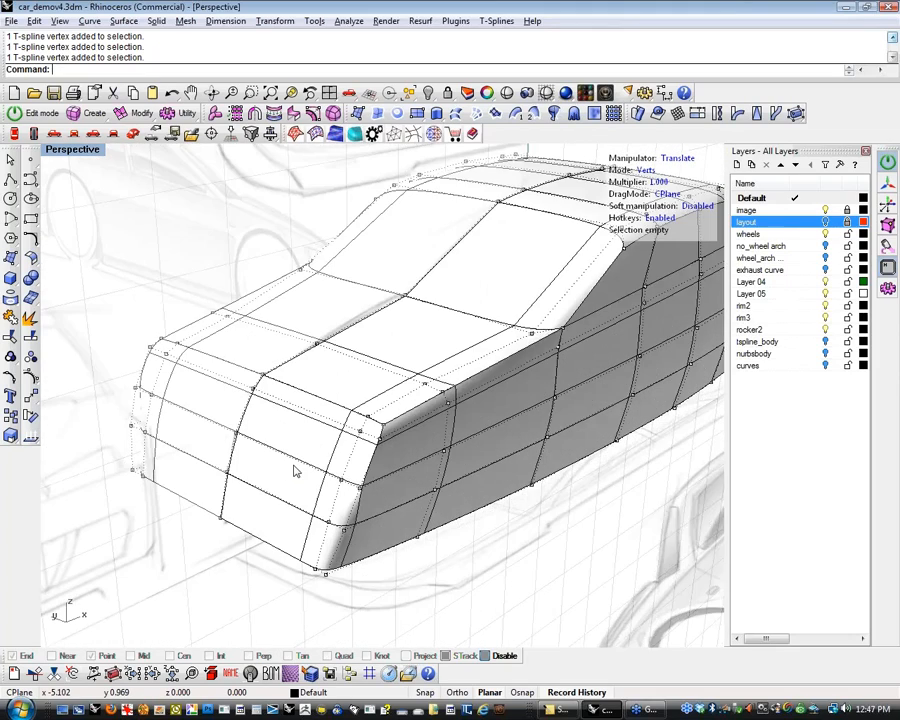
scroll(305, 495, "down", 6)
left_click_drag(115, 255, 620, 596)
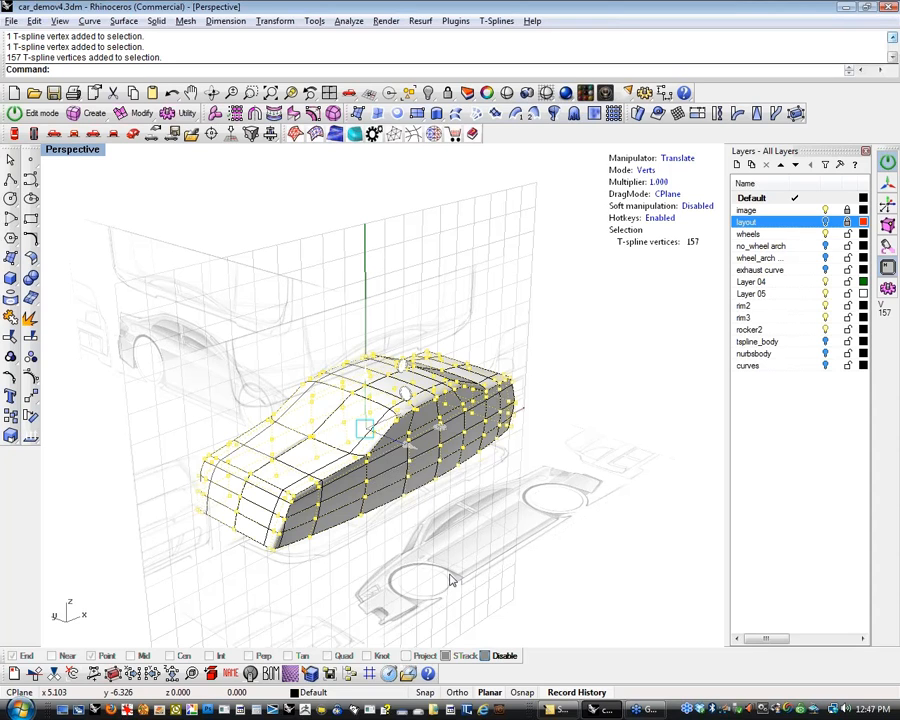
left_click(454, 561)
scroll(454, 561, "down", 3)
right_click_drag(438, 514, 386, 491)
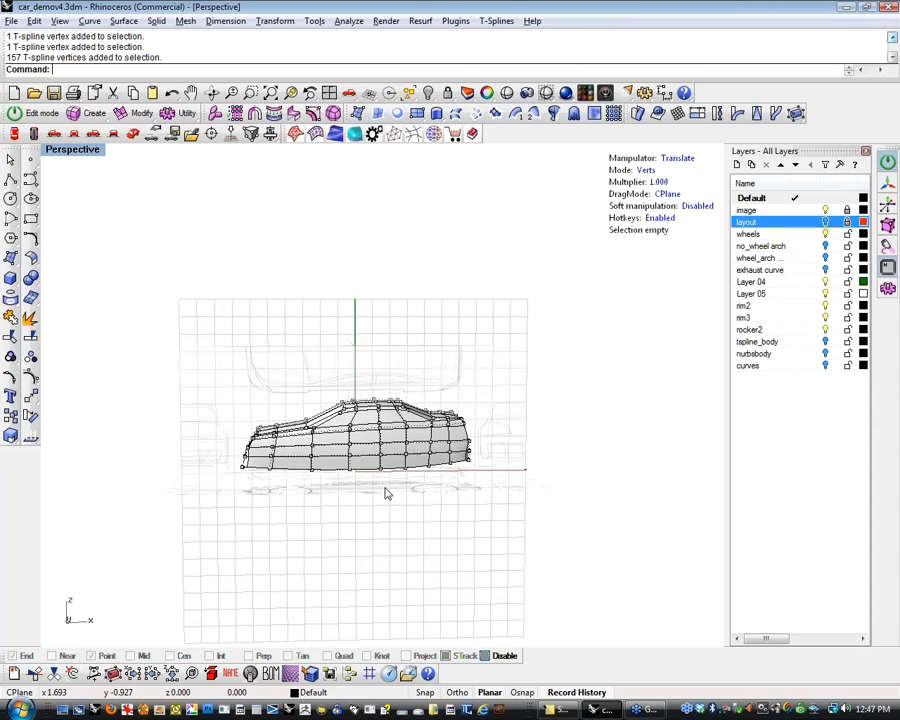
In the Front view, append a separate four-sided T-Splines face above the car near the top-view sketch
left_click(74, 135)
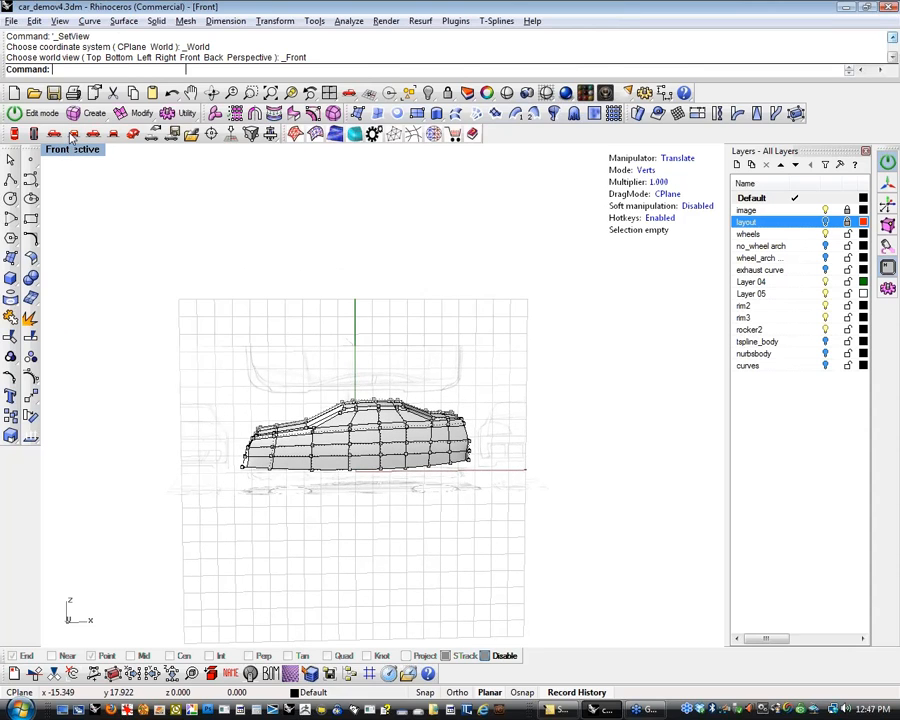
scroll(340, 350, "down", 4)
scroll(323, 394, "up", 4)
right_click_drag(328, 322, 313, 273)
scroll(323, 331, "up", 6)
left_click(117, 108)
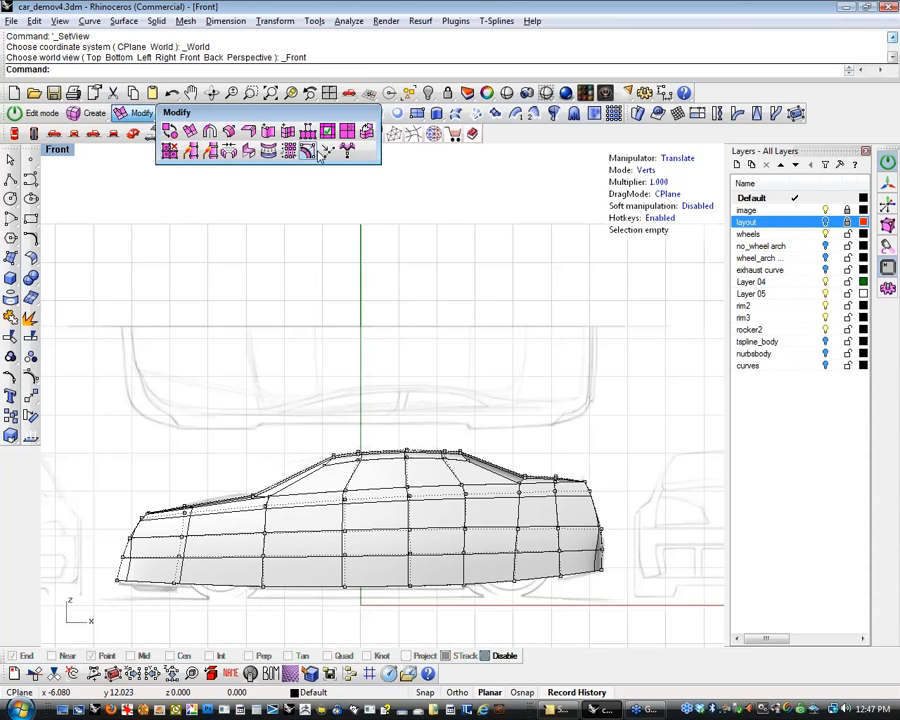
left_click(307, 152)
left_click(248, 352)
left_click(249, 281)
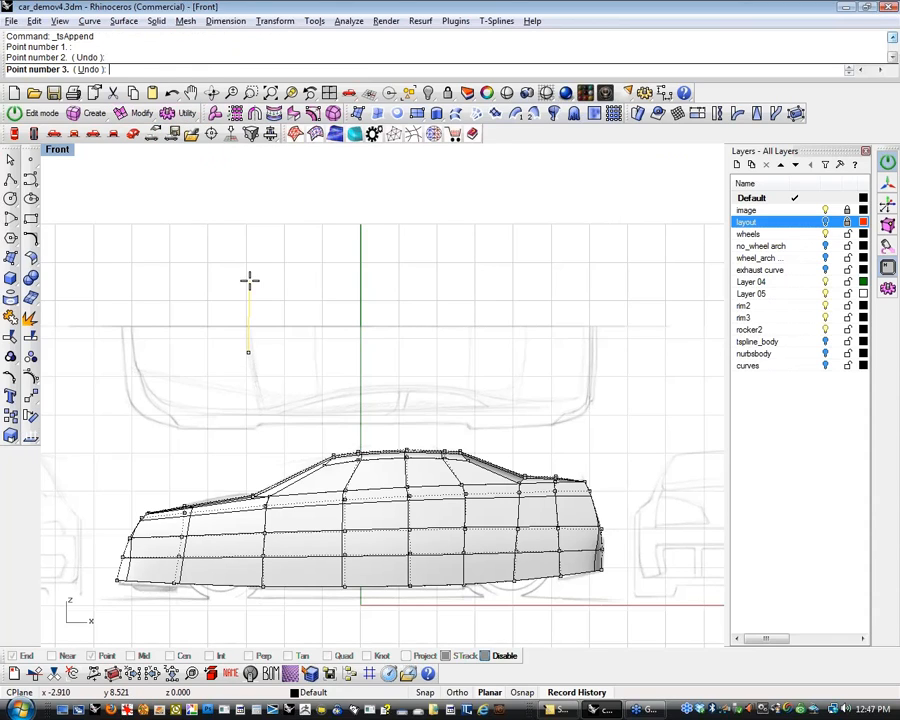
left_click(314, 279)
left_click(334, 338)
key("Return")
Try extruding the new face's slanted edge in +X, undo the extrusion, and set the T-Splines display to box mode
right_click_drag(368, 328, 373, 369)
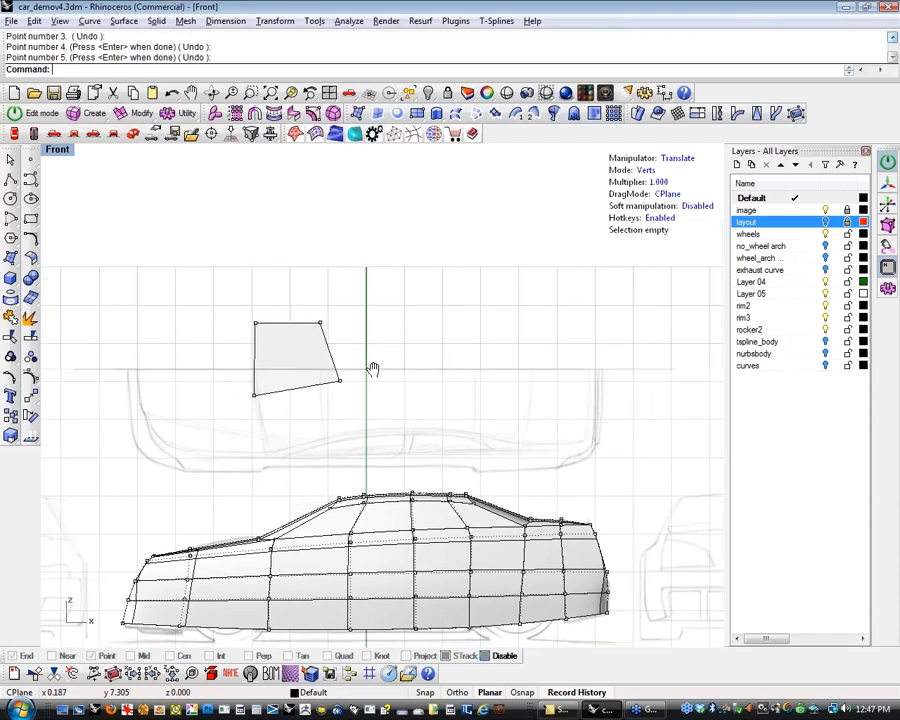
scroll(353, 360, "up", 4)
key("s")
left_click(320, 361)
left_click_drag(371, 350, 445, 360, "alt")
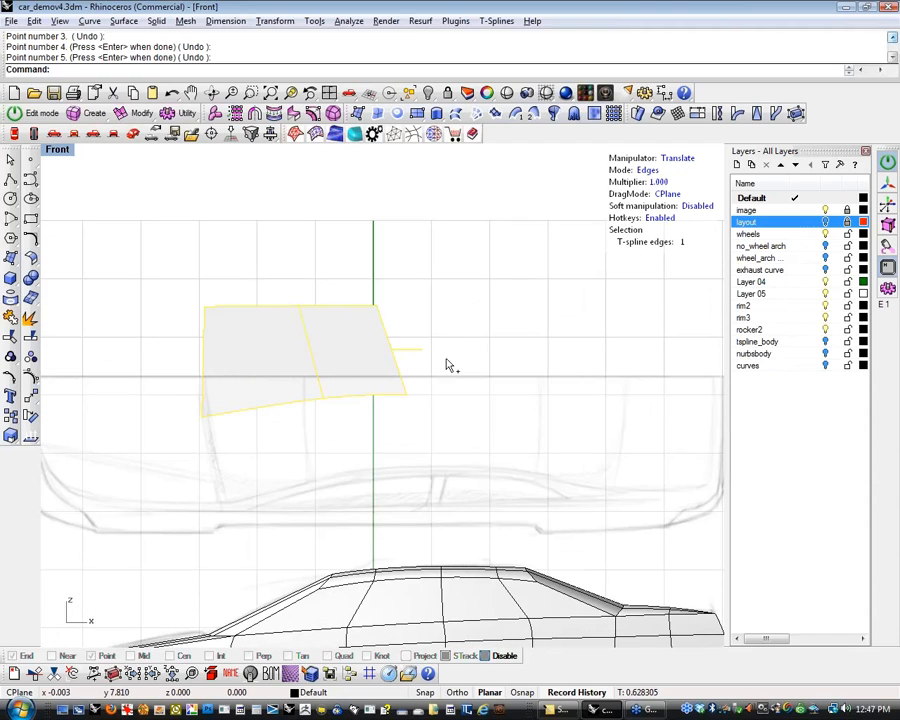
key("Tab")
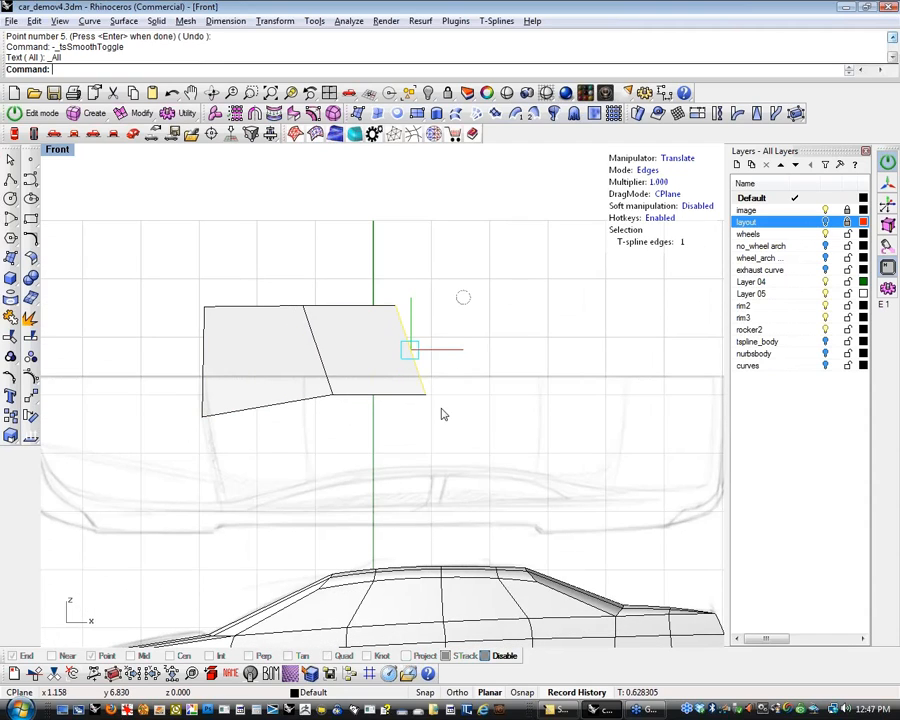
right_click_drag(442, 408, 447, 429)
key("ctrl+z")
key("Tab")
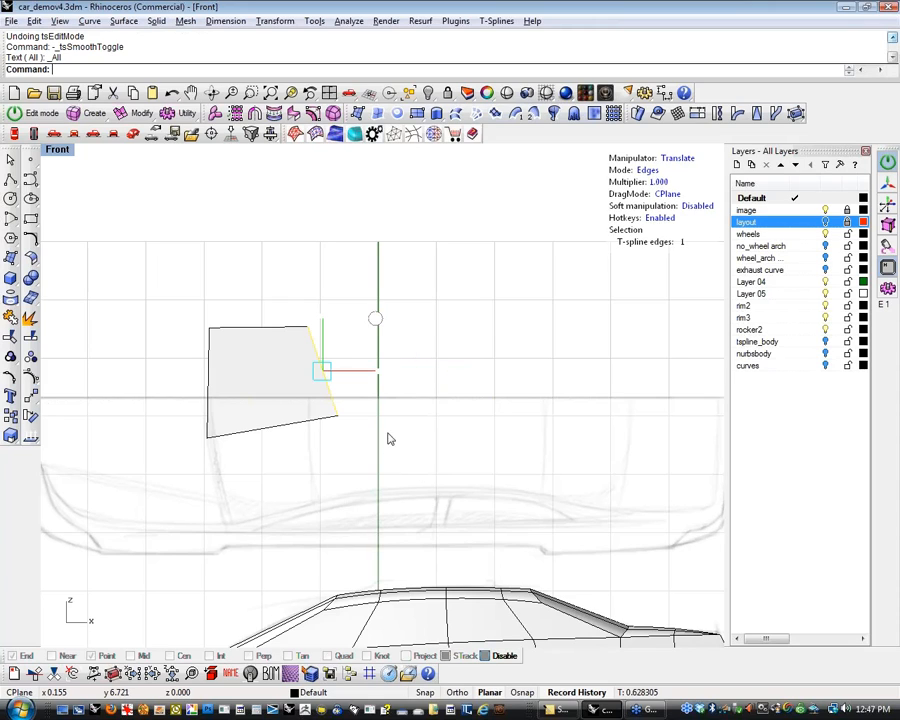
Try one more edge extrusion, undo it, then extrude the slanted edge farther in +X as a second face
left_click_drag(386, 378, 555, 384, "alt")
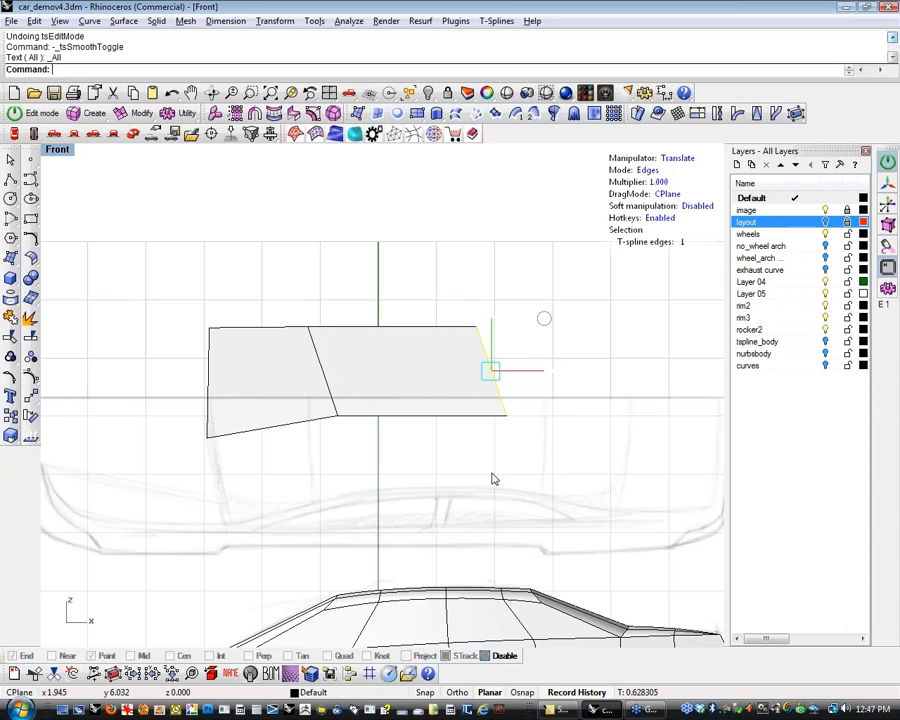
key("ctrl+z")
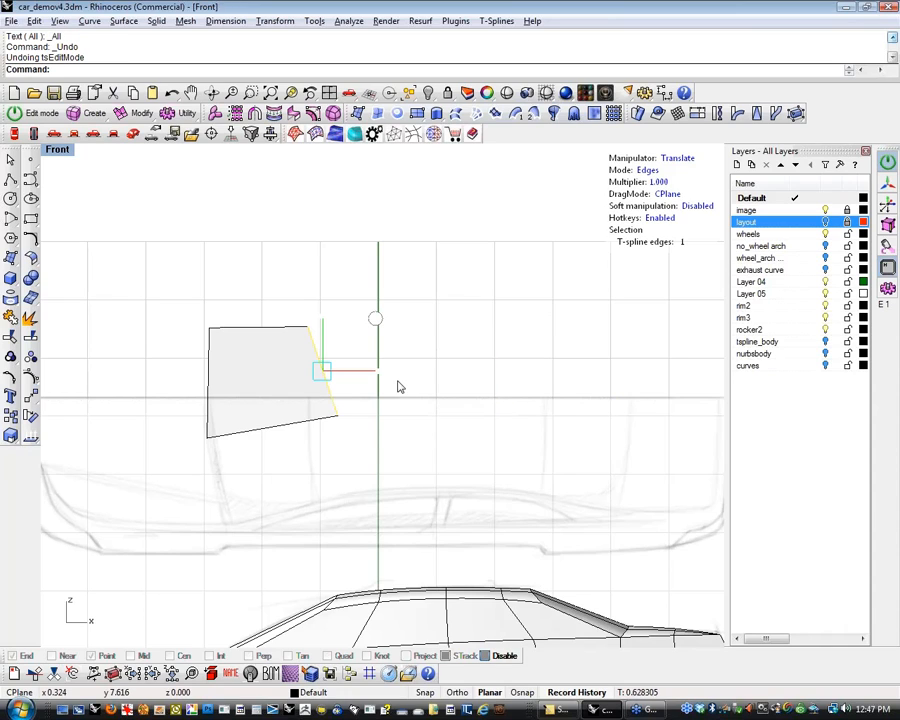
left_click_drag(386, 376, 597, 397, "alt")
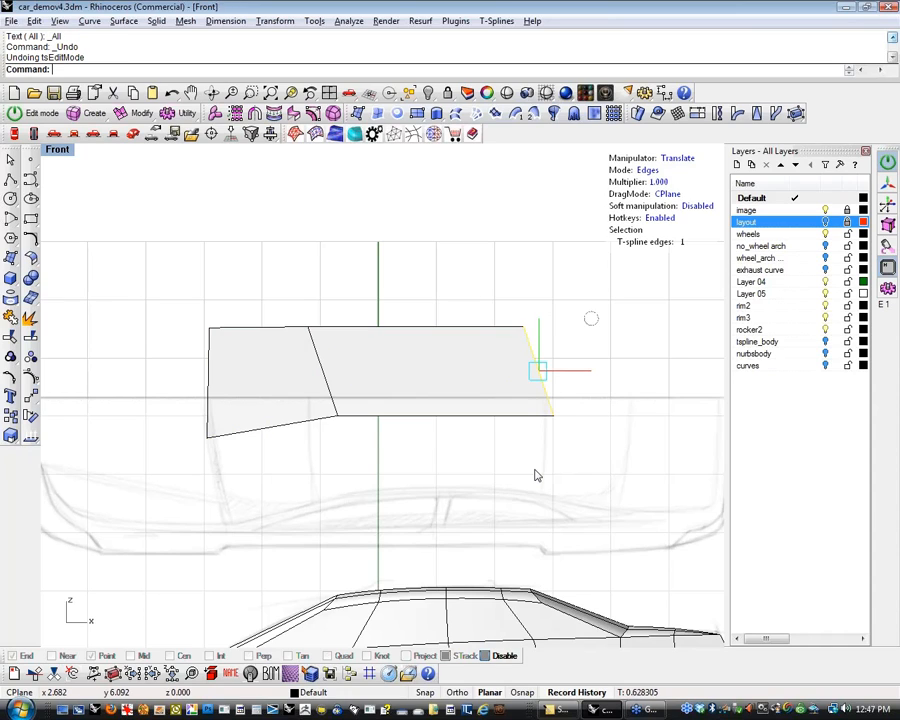
key("Escape")
key("a")
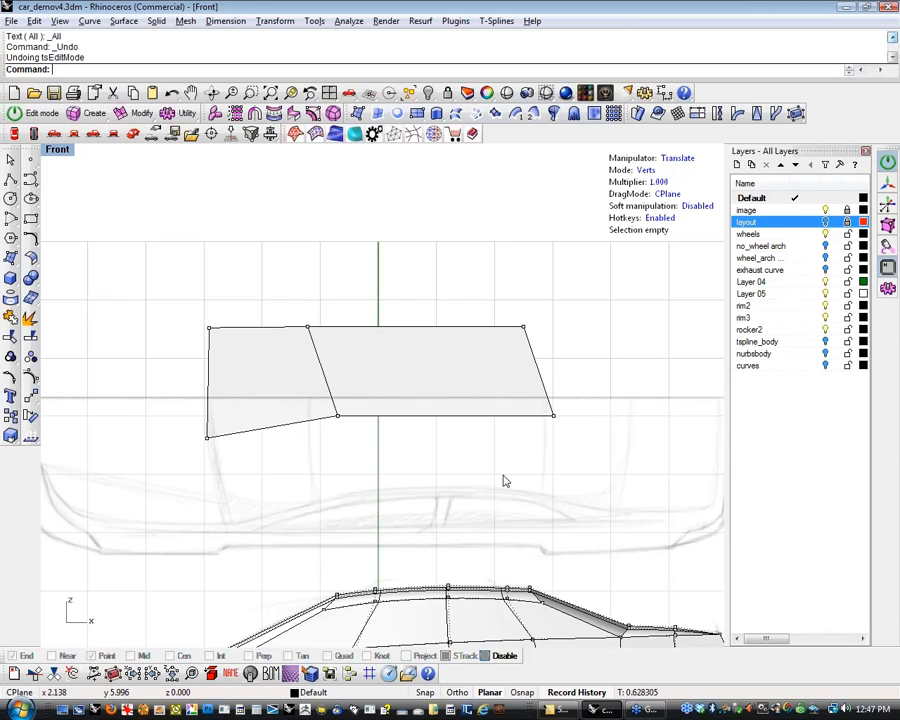
Weld the three overlapping vertices at each end of the edge shared by the two faces
left_click_drag(290, 280, 333, 328)
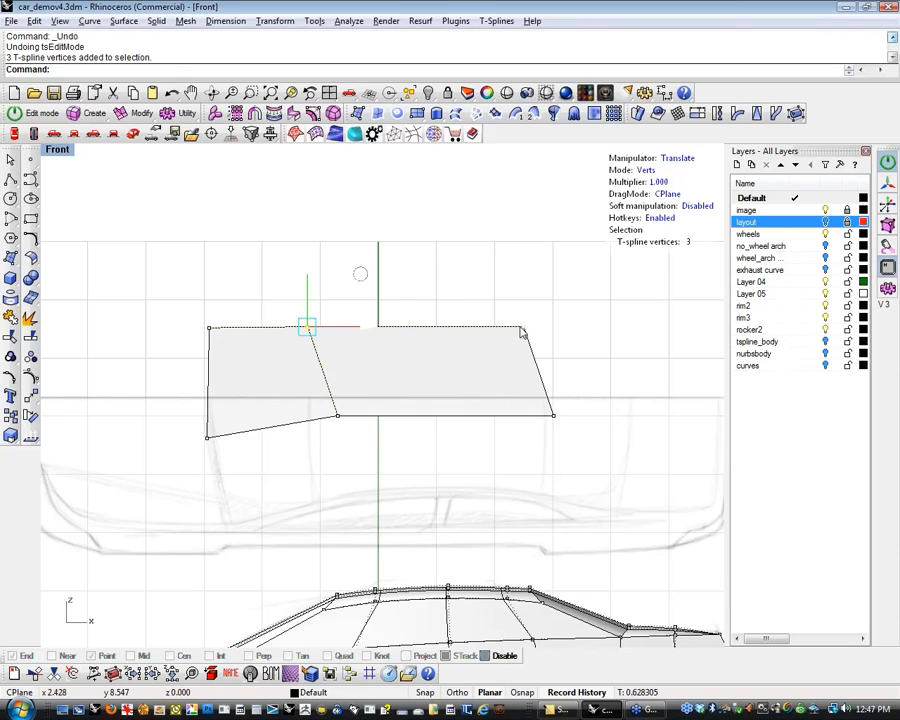
left_click(333, 447)
left_click_drag(327, 447, 371, 397)
left_click(374, 508)
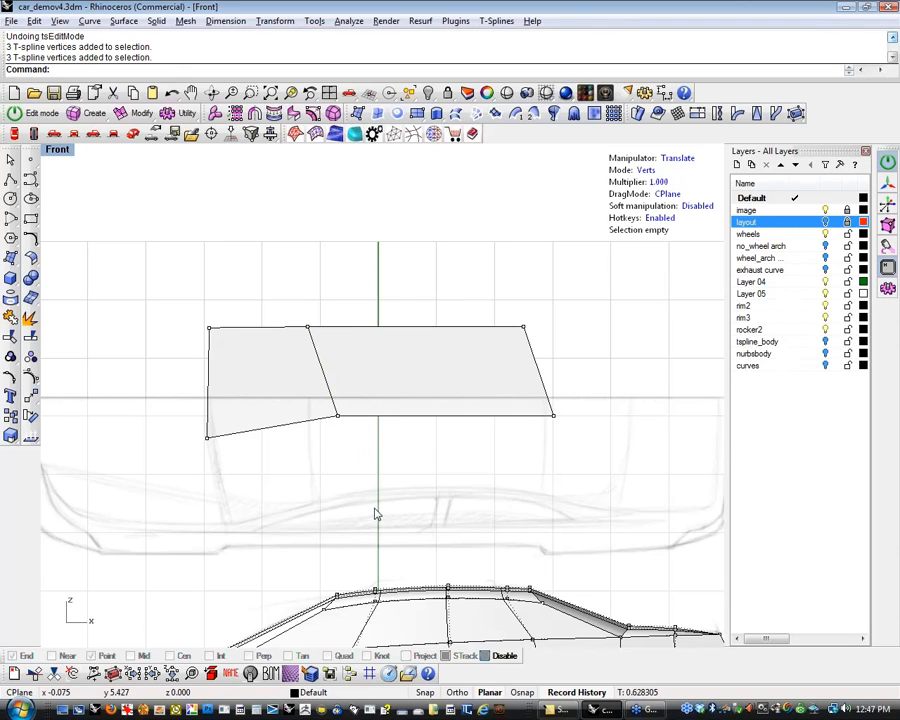
left_click_drag(283, 289, 425, 487)
right_click(424, 481)
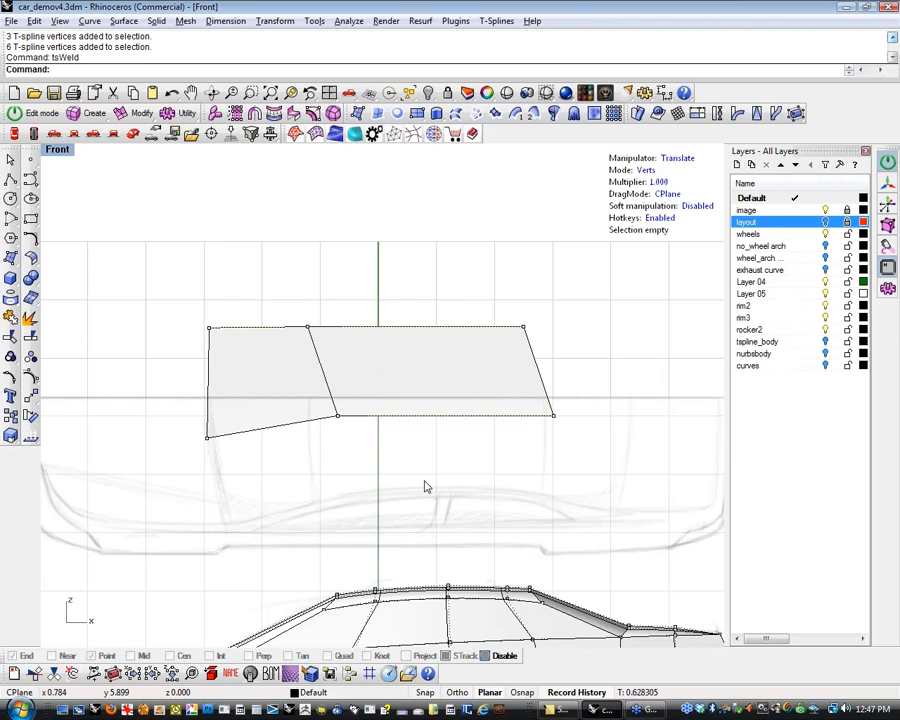
Check the two welded vertices on the shared edge and delete the second face through its outer vertices
left_click(307, 327)
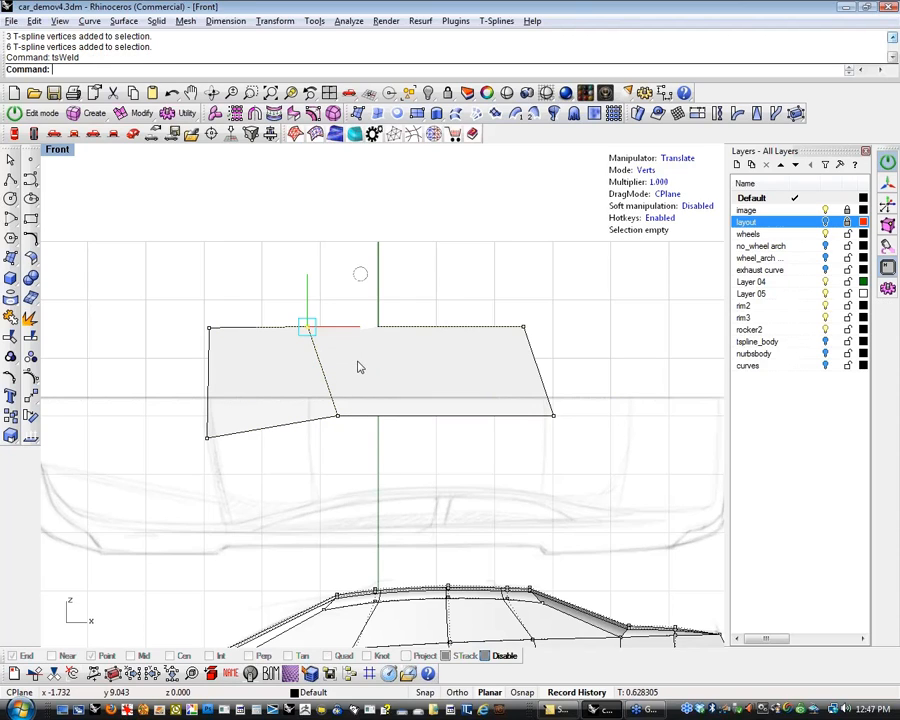
left_click_drag(305, 453, 322, 436)
key("Escape")
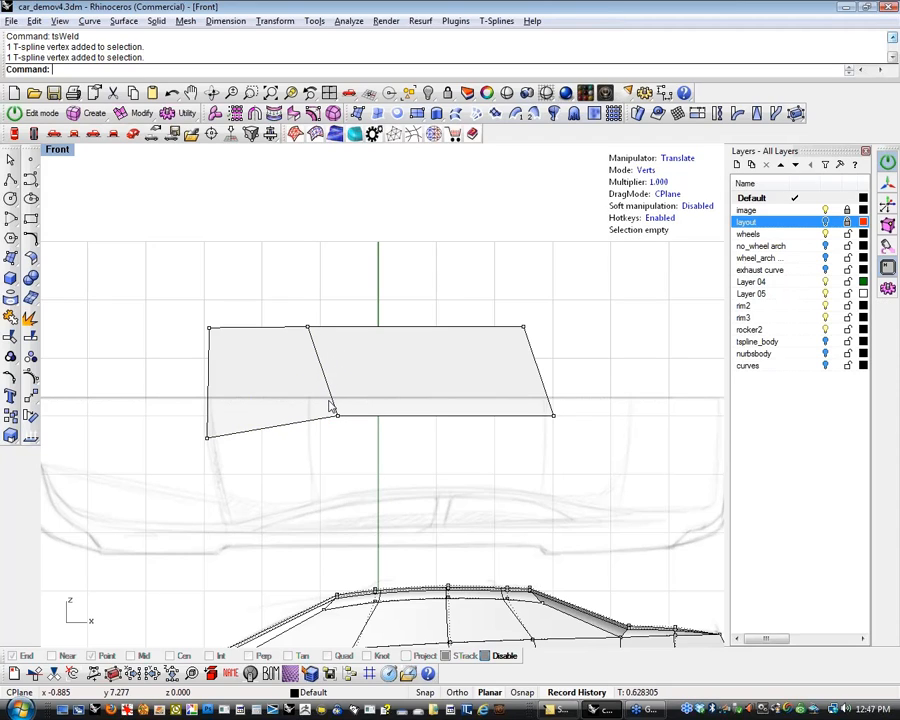
left_click_drag(482, 322, 608, 468)
key("Delete")
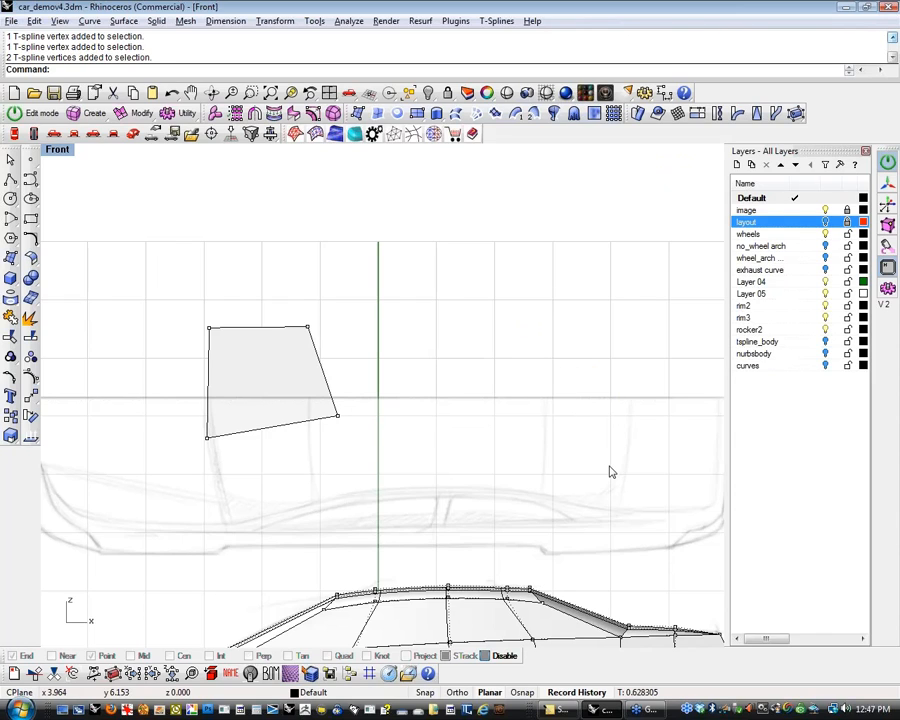
Try extruding the remaining face's slanted edge in +X, and undo the extrusion completely
key("F10")
left_click(326, 380)
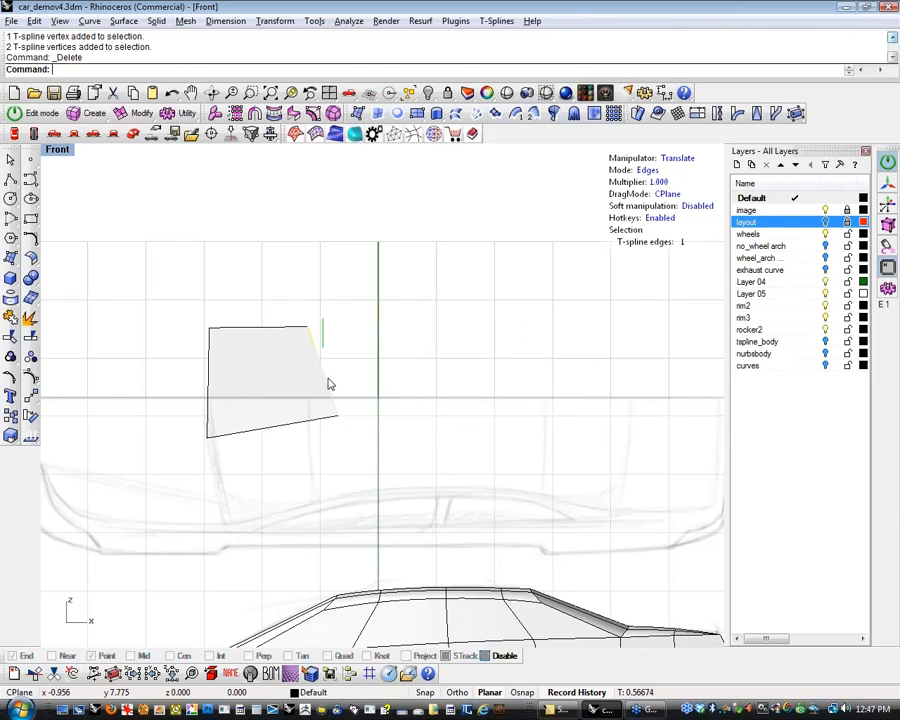
left_click_drag(381, 378, 558, 491, "alt")
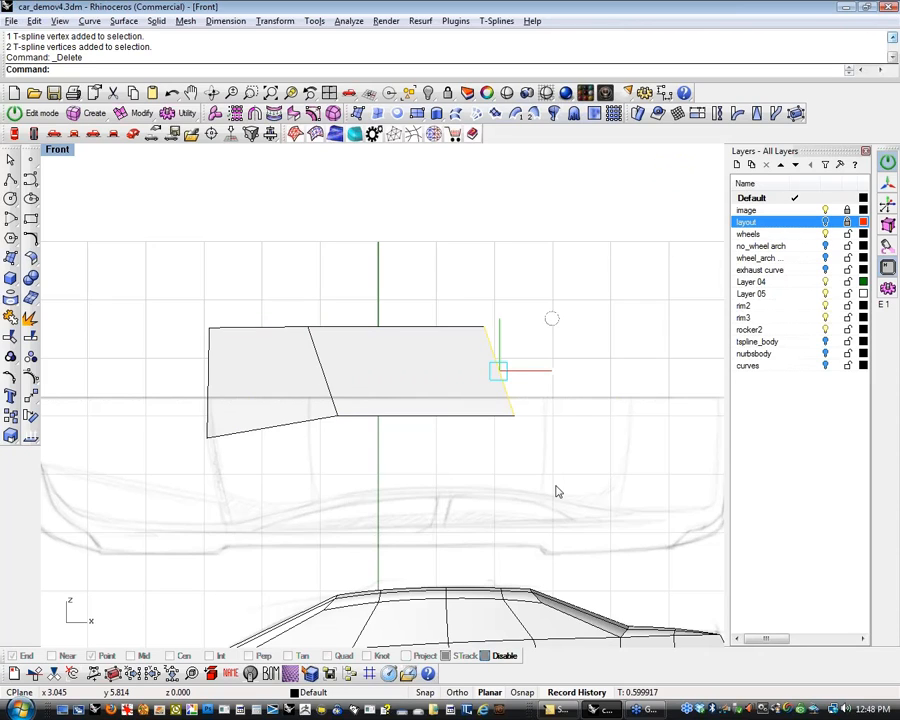
key("ctrl+z")
key("ctrl+z")
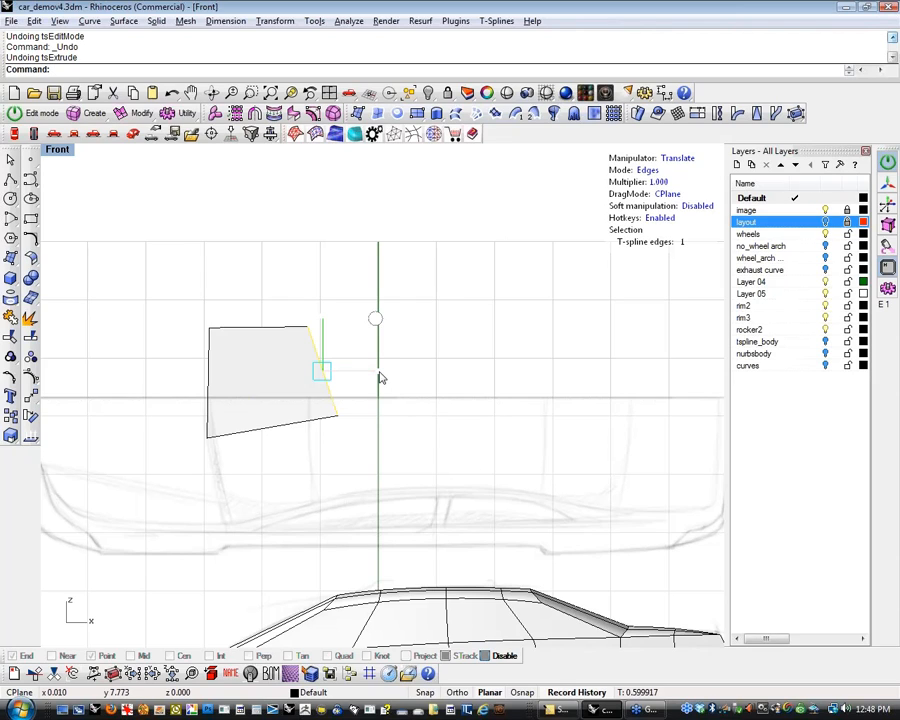
Repeat the +X extrusion of the slanted edge, undo it completely, and clear the edge selection
left_click_drag(379, 371, 381, 371, "alt")
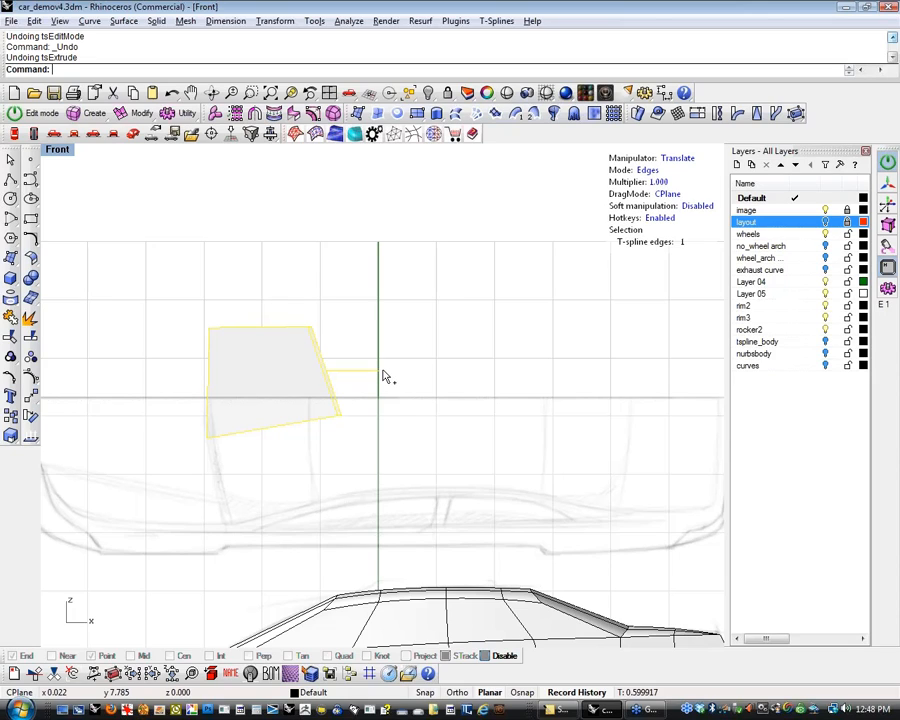
left_click_drag(387, 376, 561, 401, "alt")
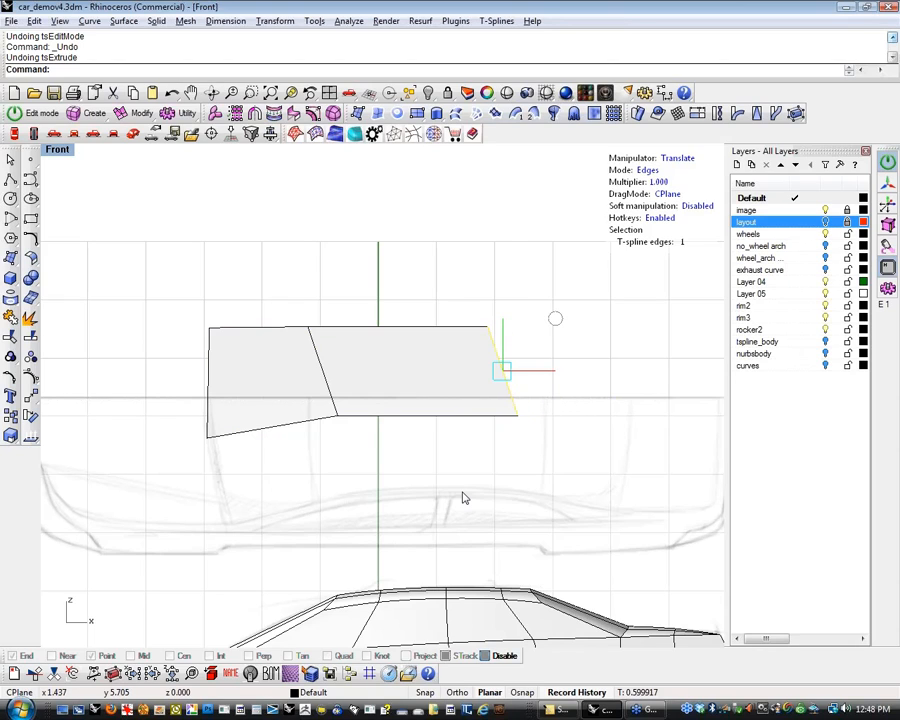
key("ctrl+z")
key("ctrl+z")
left_click(360, 388)
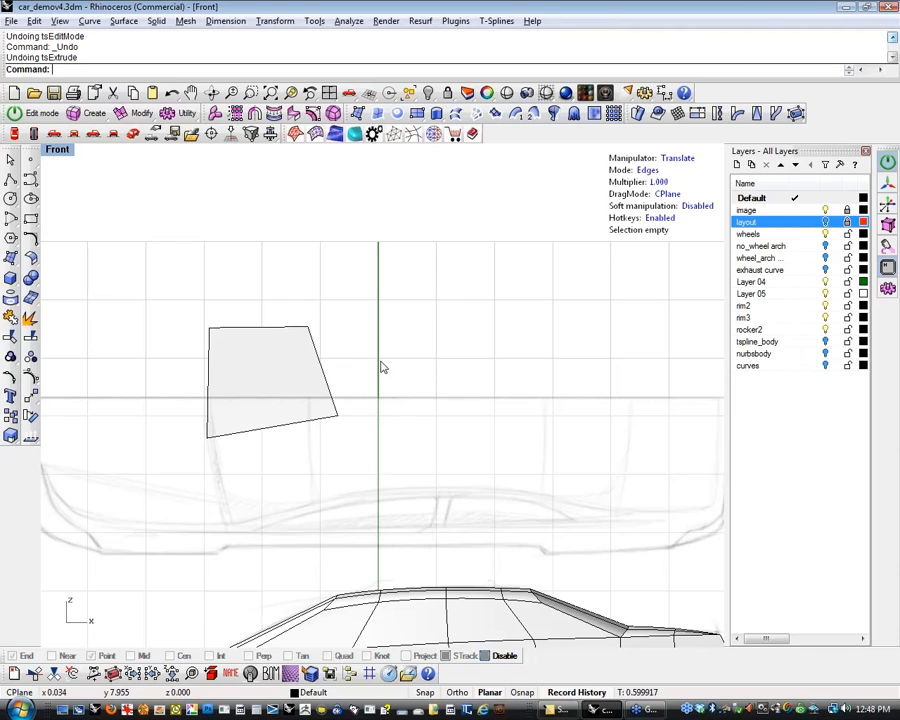
Check both end vertices of the single face's slanted edge in vertex mode for overlapping points
key("1")
left_click_drag(292, 288, 330, 340)
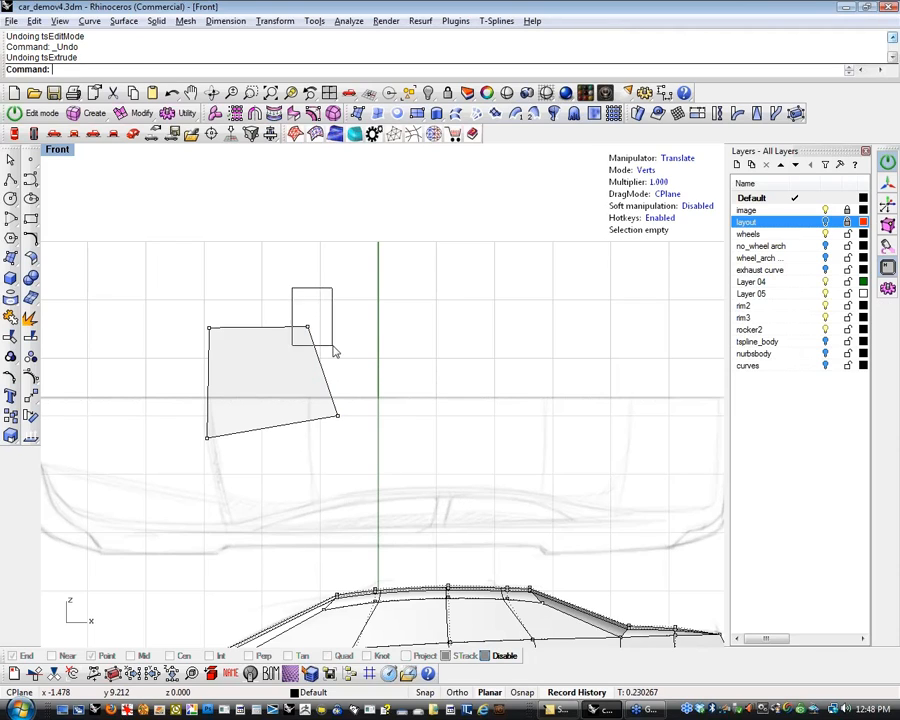
left_click(337, 415)
left_click(352, 456)
Extrude the face's slanted edge in +X, undo that move, and extrude it again as a shorter second face
key("2")
left_click(328, 392)
left_click_drag(366, 398, 501, 398, "alt")
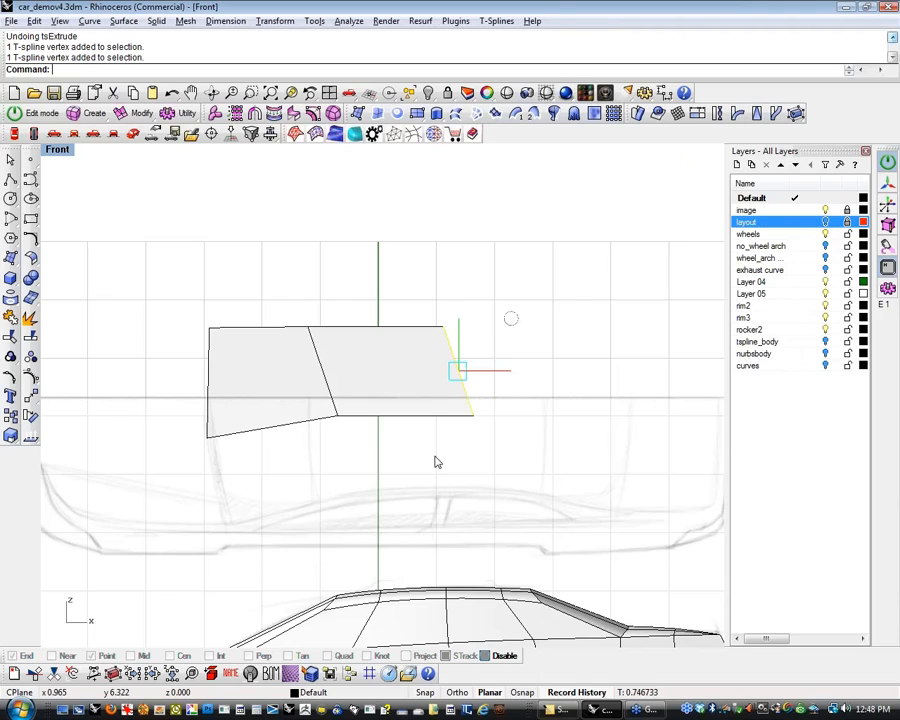
key("ctrl+z")
left_click_drag(385, 375, 484, 382, "alt")
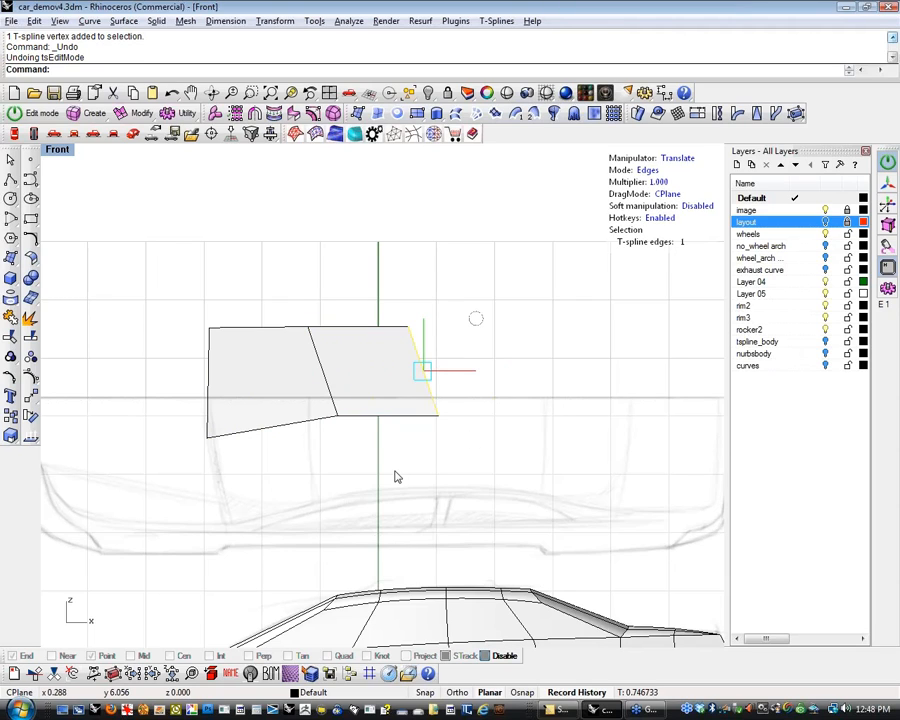
Check the upper shared vertex between the two test faces for overlapping points in vertex mode
key("1")
left_click_drag(277, 279, 334, 360)
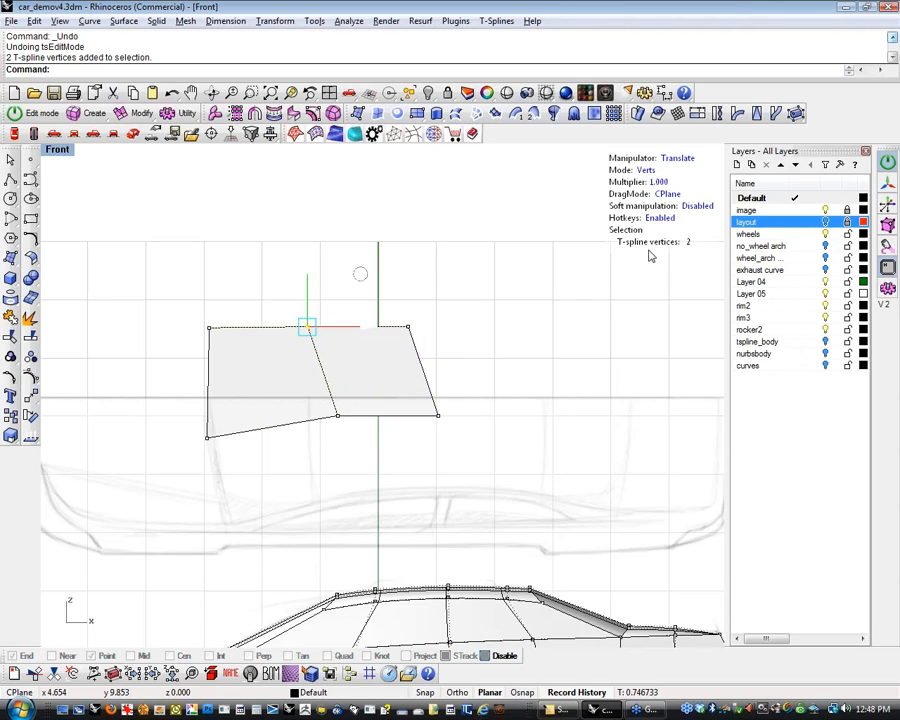
left_click(314, 461)
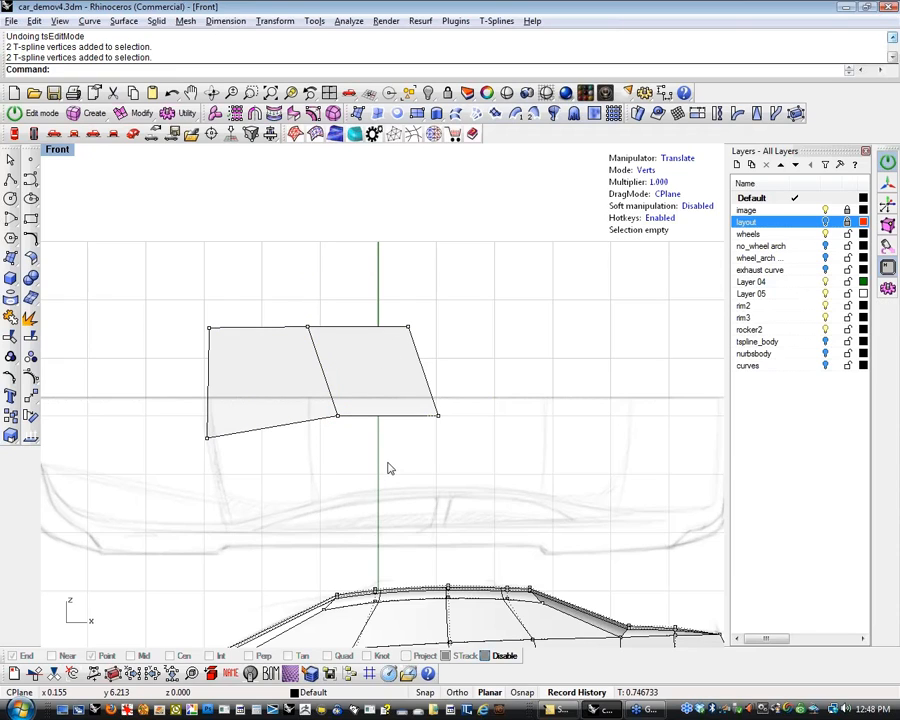
Weld all vertices of the two test faces with tsWeld and check the upper shared vertex again
left_click_drag(143, 289, 560, 498)
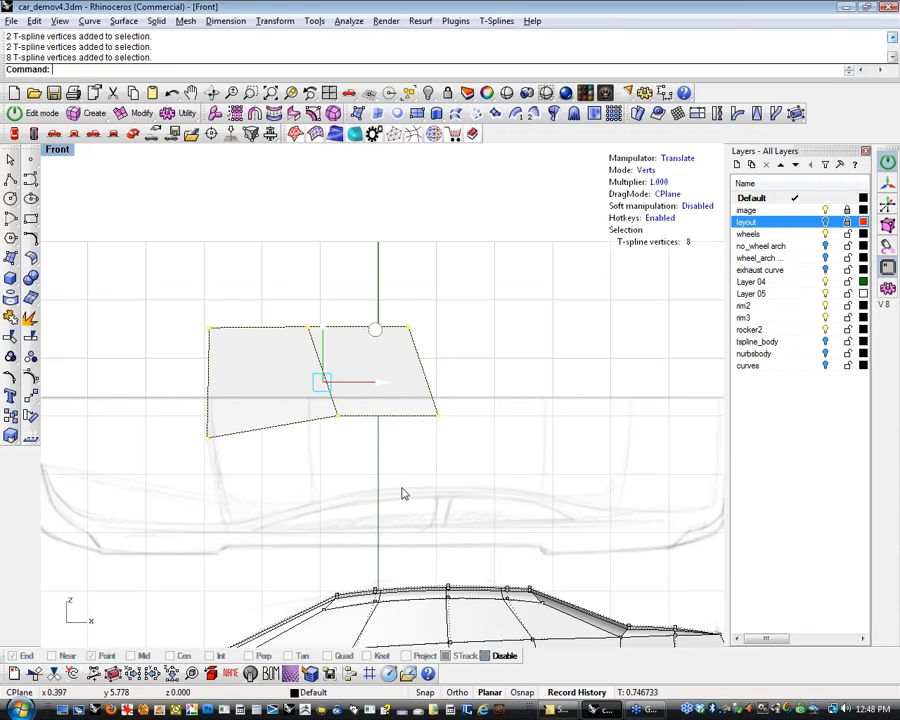
key("Return")
left_click_drag(283, 279, 336, 362)
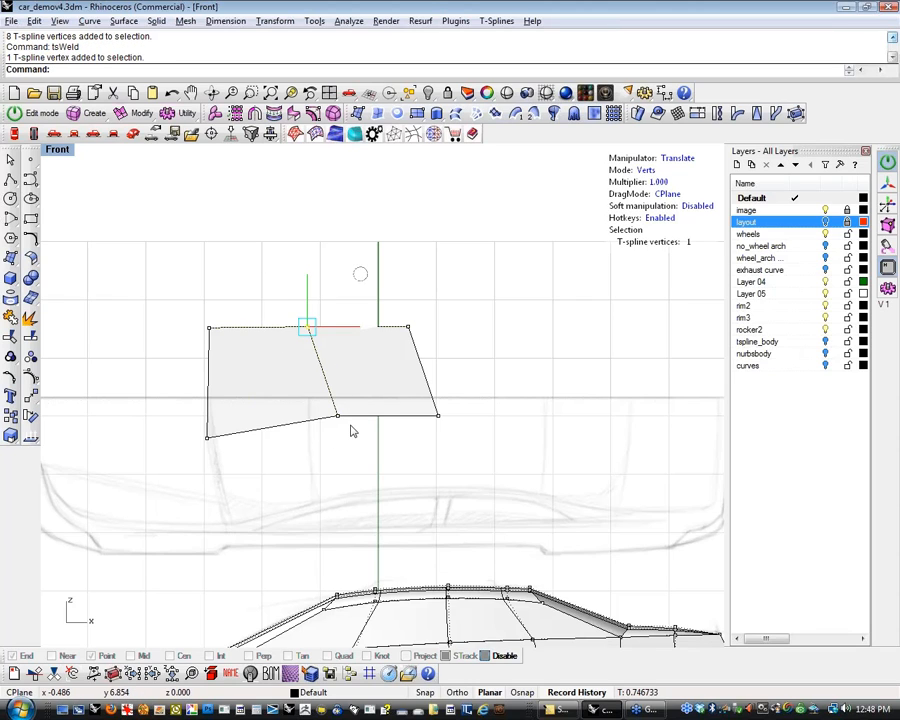
Try to delete the two test faces by selecting all of their vertices
scroll(351, 431, "down", 5)
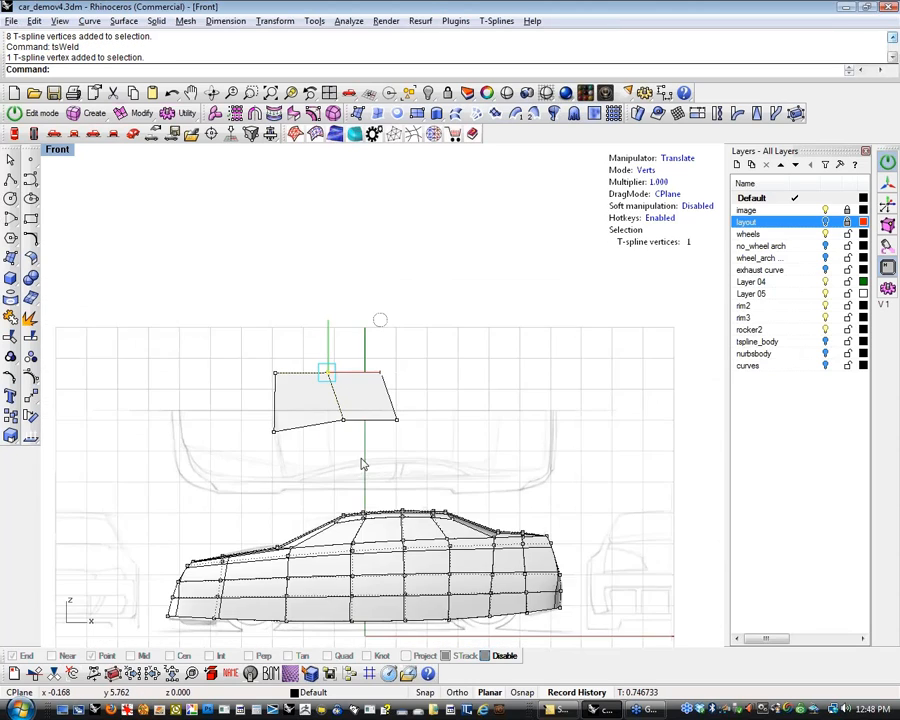
key("Escape")
left_click_drag(231, 289, 440, 399)
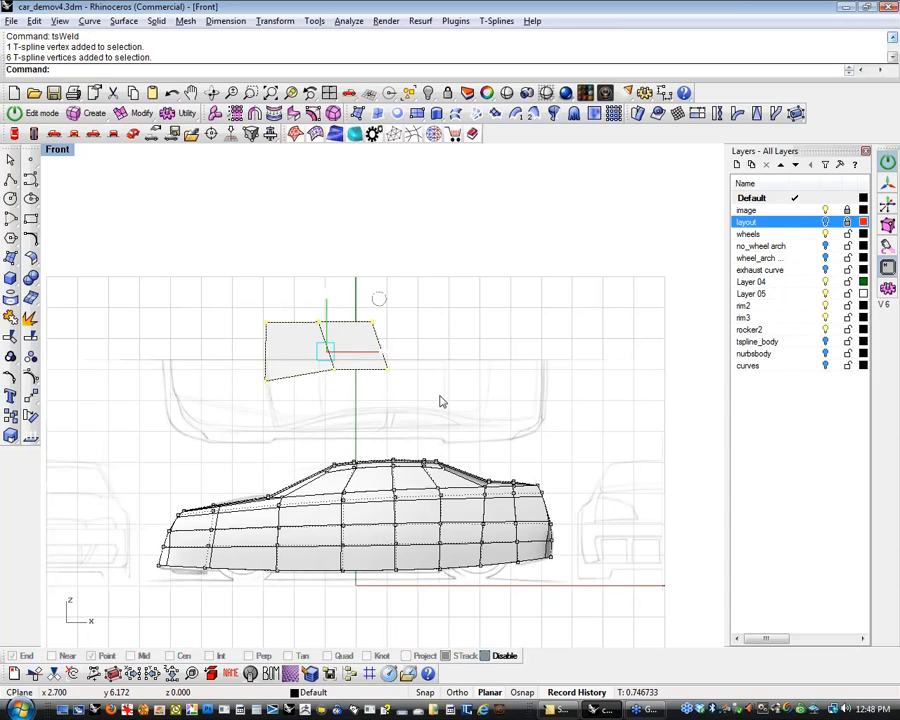
key("Delete")
key("Escape")
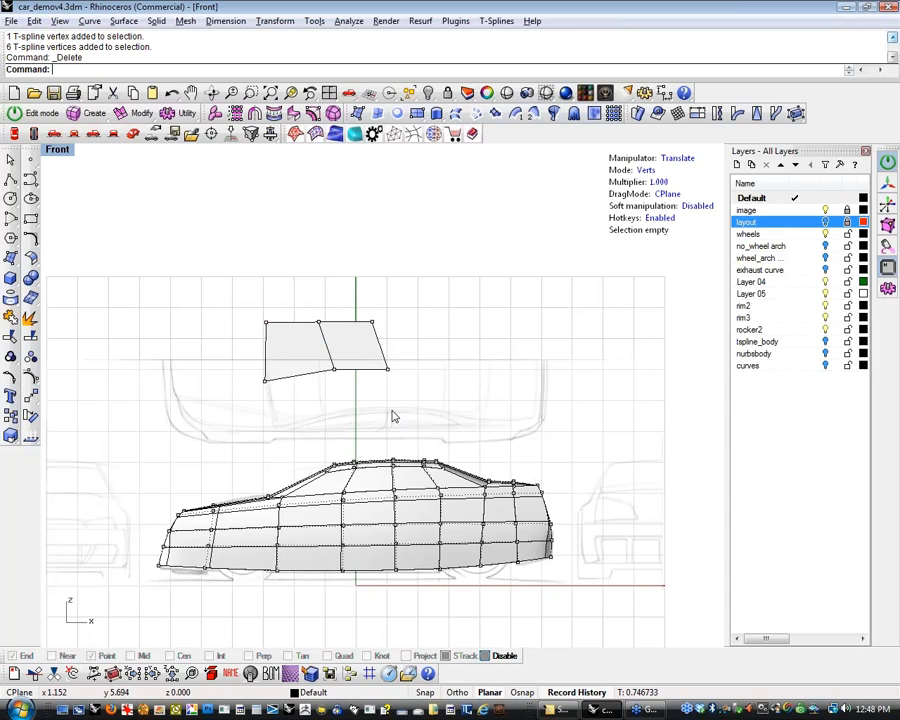
Delete both test faces above the car body in face mode
key("3")
left_click(352, 345)
left_click(305, 373, "shift")
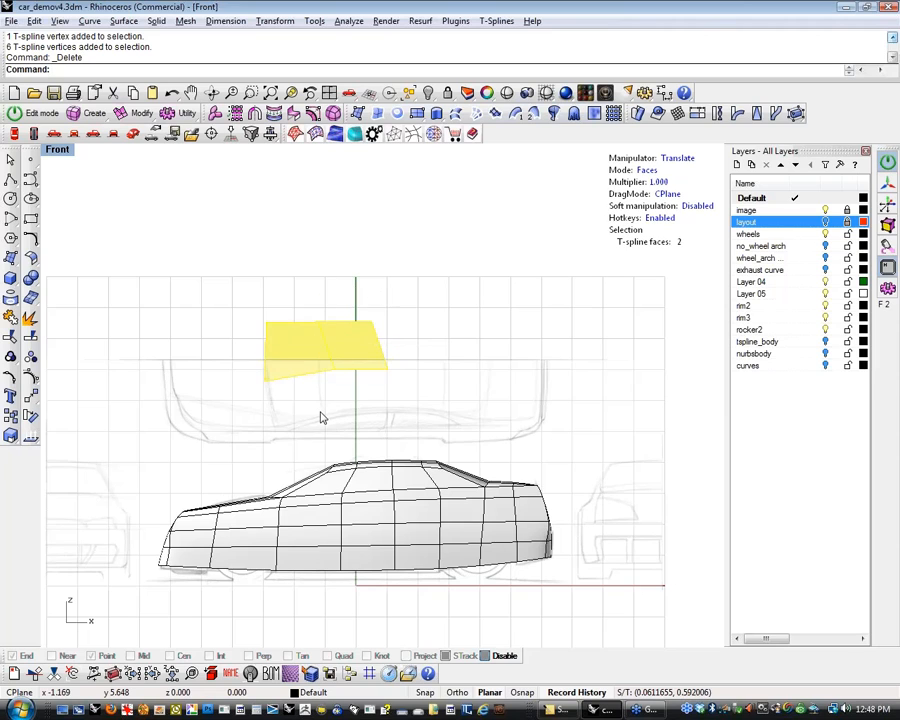
key("Delete")
right_click_drag(454, 447, 355, 474)
Weld all vertices of the car body with tsWeld in the Perspective view and clear the selection
left_click(57, 151)
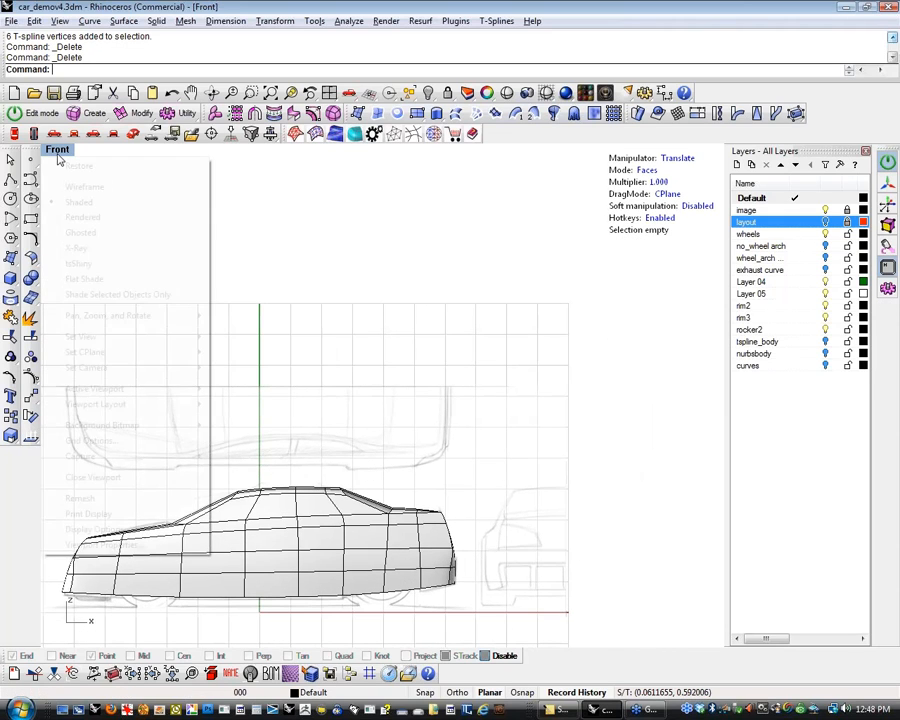
left_click(132, 136)
right_click_drag(405, 382, 387, 412)
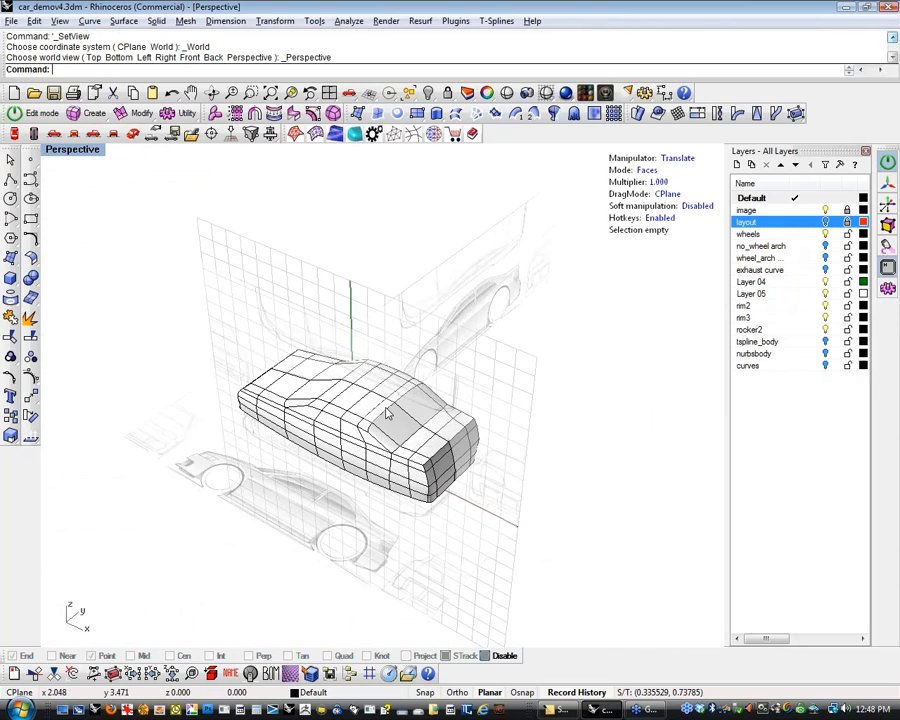
scroll(388, 413, "up", 5)
right_click_drag(410, 456, 395, 493)
scroll(321, 486, "down", 5)
key("ctrl+a")
type("tsWeld")
key("Return")
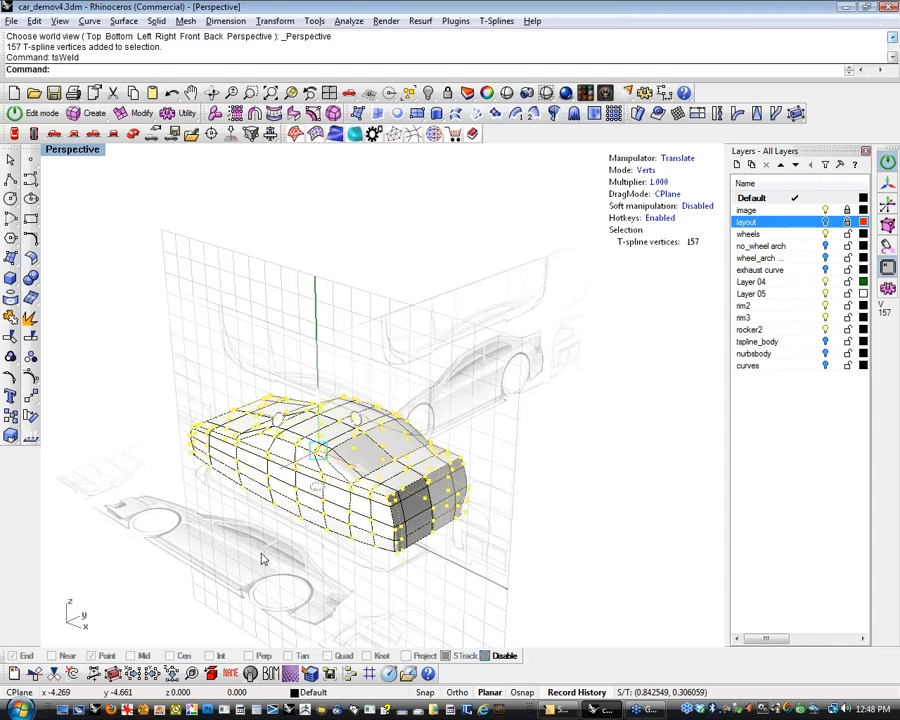
right_click_drag(357, 487, 430, 420)
key("Escape")
Remove the creases from all vertices of the car body with the T-Splines Remove Creases command
mouse_move(471, 454)
right_mouse_down()
mouse_move(530, 484)
mouse_move(412, 416)
right_mouse_up()
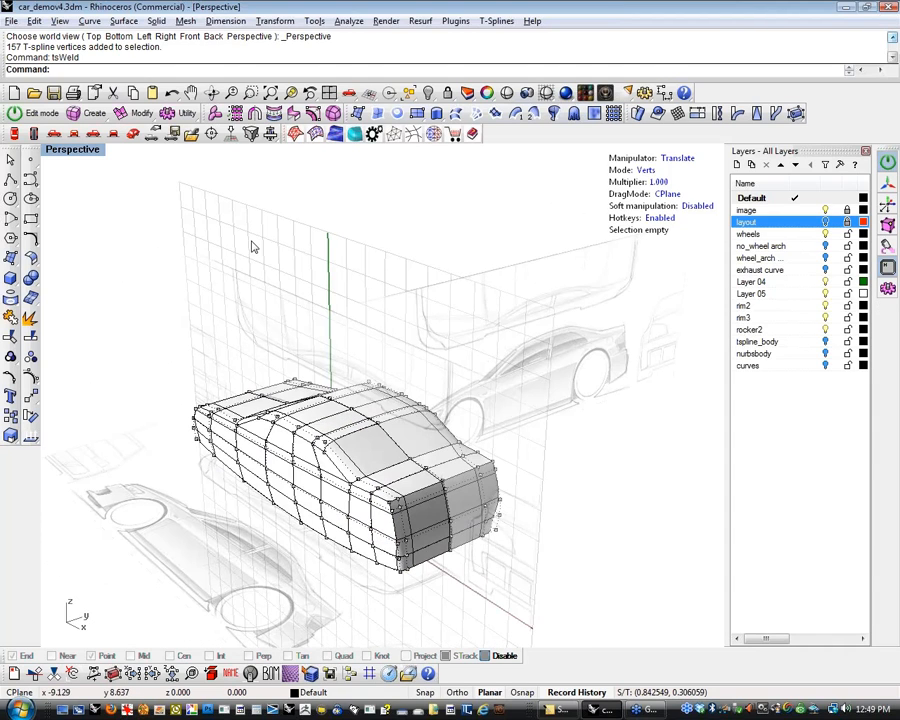
left_click(136, 114)
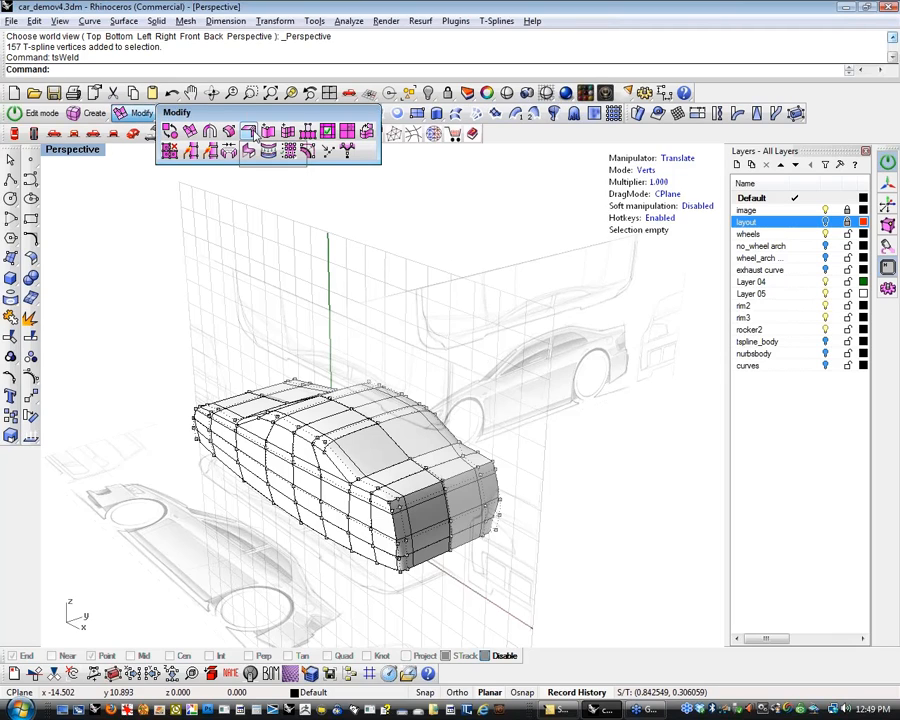
left_click(250, 133)
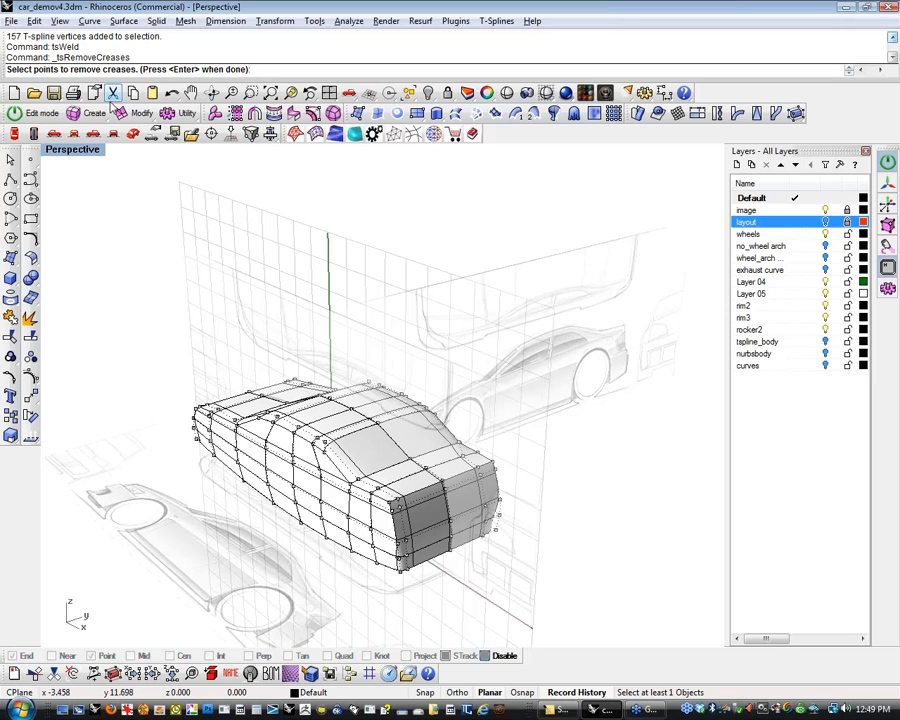
left_click_drag(161, 313, 605, 630)
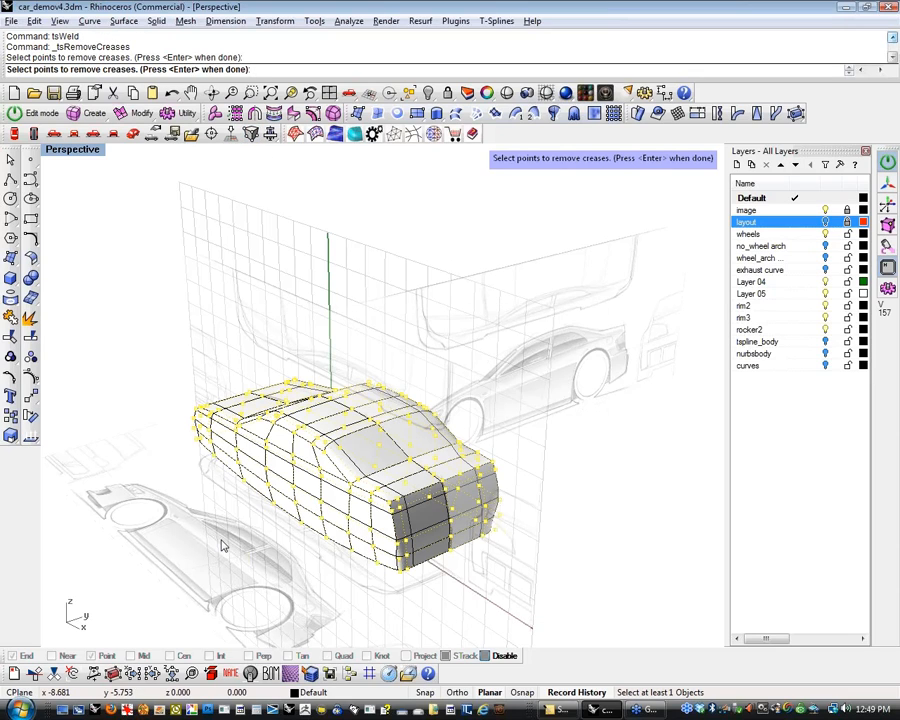
key("Return")
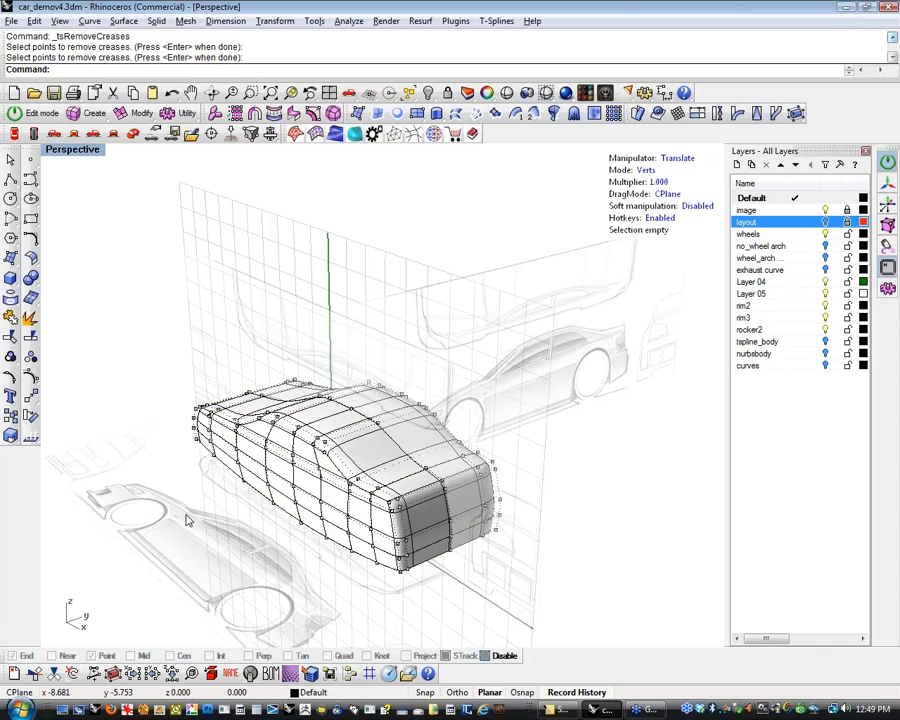
Examine the smoothed car body from several sides, including a temporary tsShiny shaded preview without wires or grid
scroll(186, 520, "up", 10)
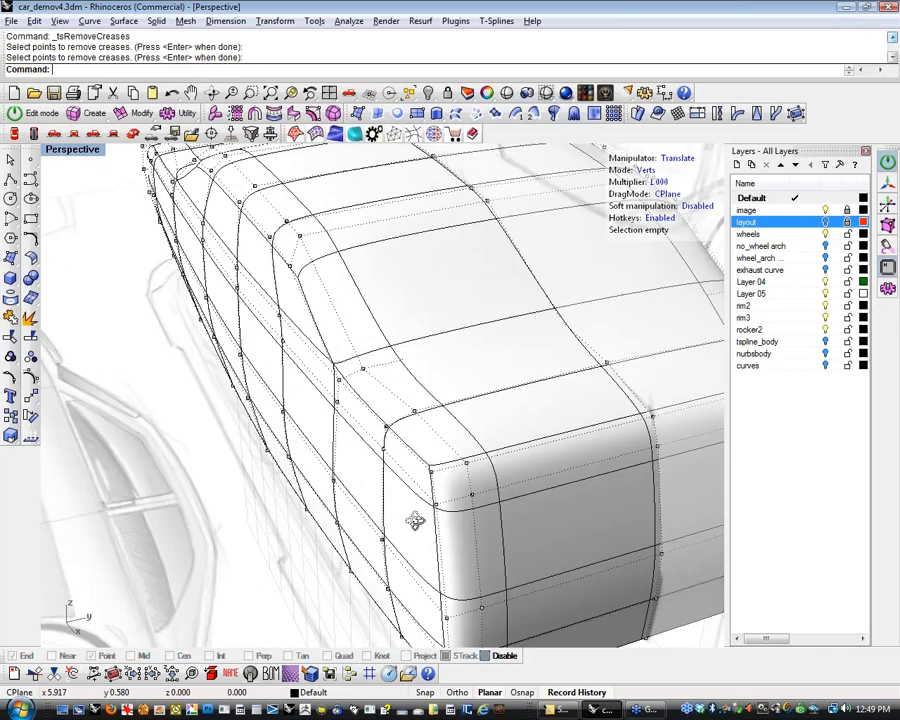
scroll(415, 520, "down", 8)
right_click_drag(415, 520, 398, 395)
right_click_drag(395, 468, 330, 440)
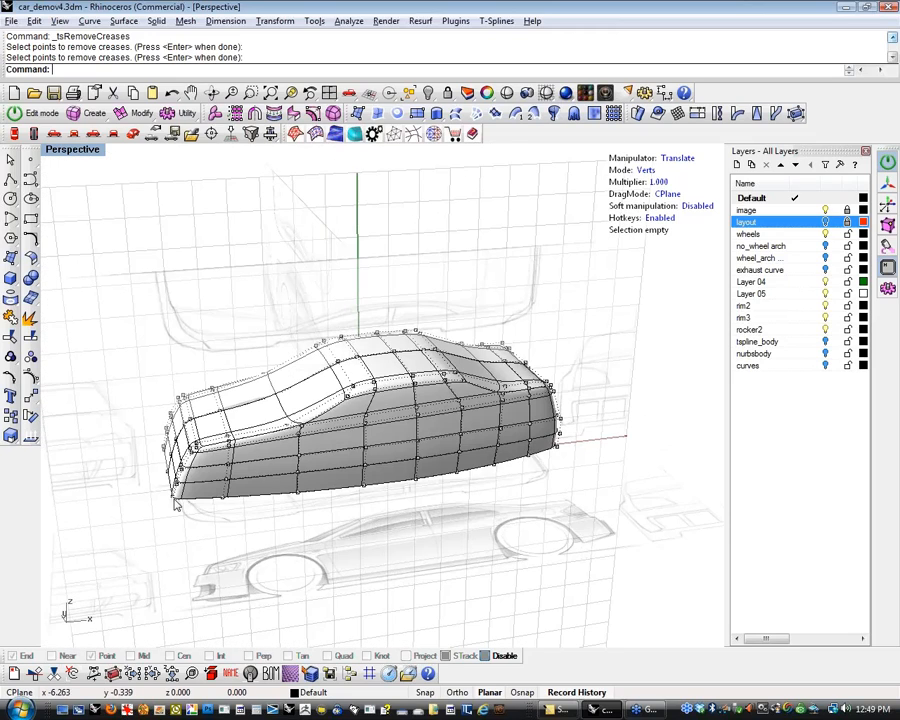
key("Home")
left_click(349, 92)
mouse_move(283, 479)
right_mouse_down()
mouse_move(380, 508)
mouse_move(366, 464)
mouse_move(220, 494)
mouse_move(414, 528)
mouse_move(470, 548)
mouse_move(313, 524)
mouse_move(339, 556)
mouse_move(396, 571)
mouse_move(438, 528)
mouse_move(573, 486)
mouse_move(536, 468)
mouse_move(432, 484)
mouse_move(418, 500)
mouse_move(441, 470)
mouse_move(402, 468)
mouse_move(373, 476)
mouse_move(380, 496)
mouse_move(406, 442)
mouse_move(558, 476)
mouse_move(557, 446)
mouse_move(514, 510)
mouse_move(517, 572)
mouse_move(404, 458)
mouse_move(404, 512)
mouse_move(408, 456)
mouse_move(487, 520)
mouse_move(573, 476)
mouse_move(384, 530)
mouse_move(446, 569)
mouse_move(366, 588)
mouse_move(412, 572)
mouse_move(415, 613)
mouse_move(281, 599)
mouse_move(143, 560)
mouse_move(377, 591)
mouse_move(464, 571)
right_mouse_up()
key("Return")
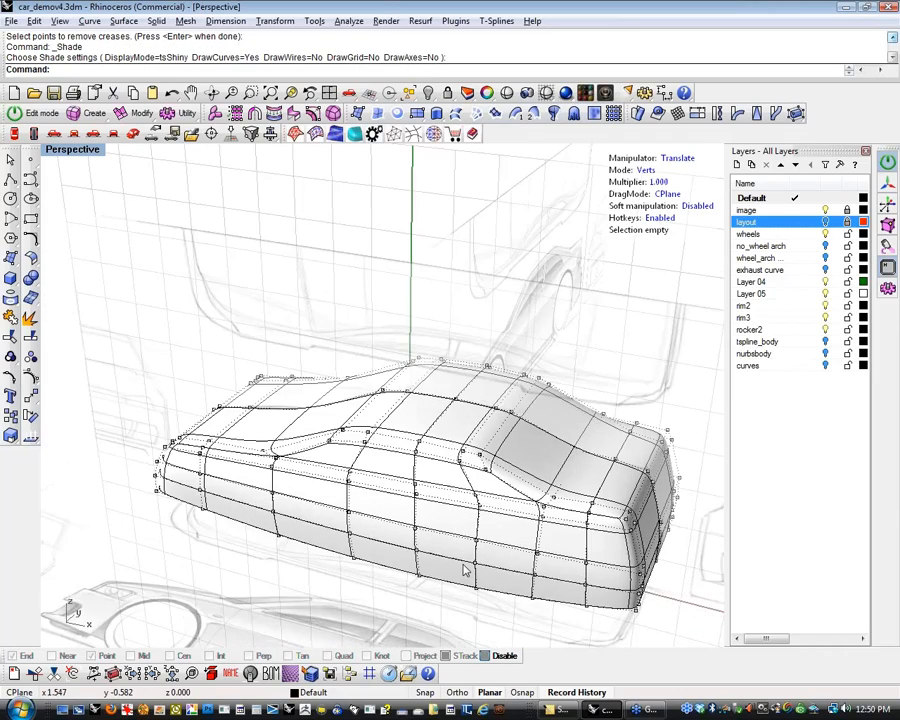
Examine the surface flow and control points around the roof, body side and both ends of the car up close
scroll(464, 571, "up", 4)
right_click_drag(512, 597, 400, 494, "shift")
scroll(358, 575, "down", 4)
scroll(239, 321, "up", 4)
right_click_drag(243, 345, 464, 431)
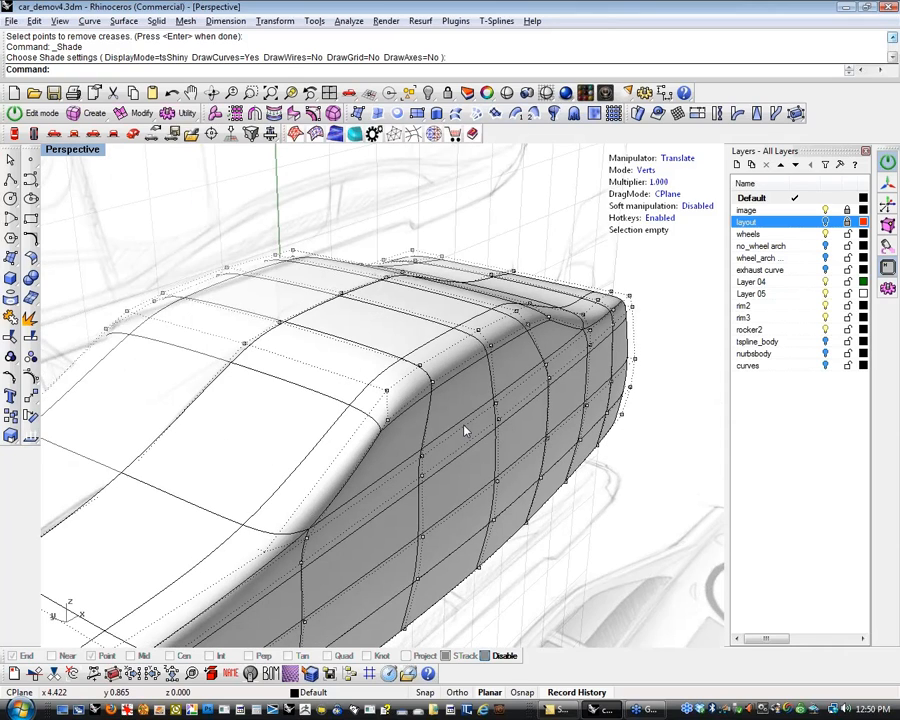
right_click_drag(464, 431, 323, 493)
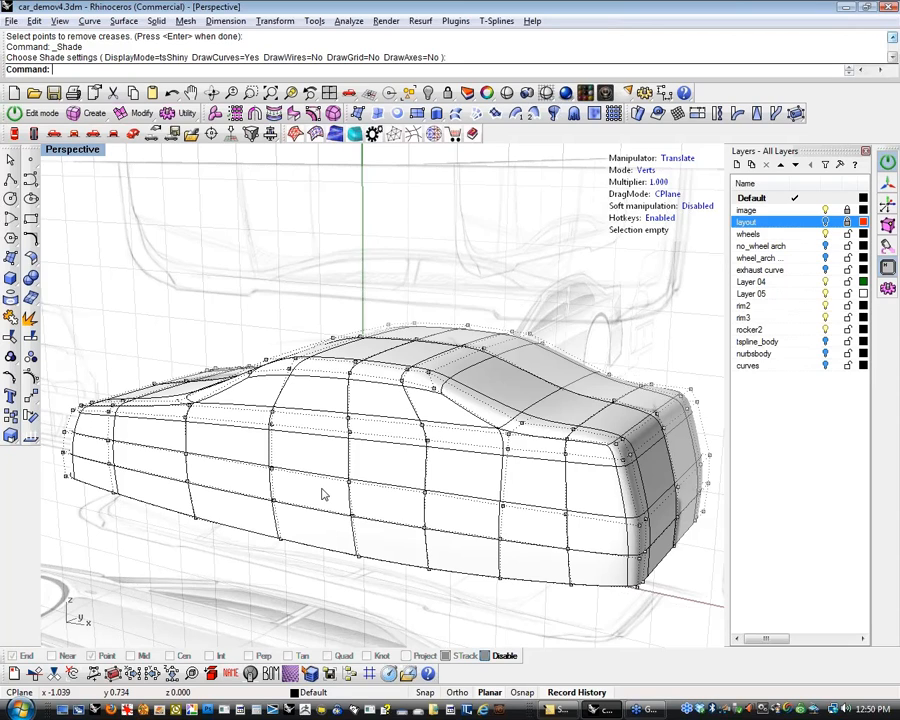
right_click_drag(311, 502, 400, 420)
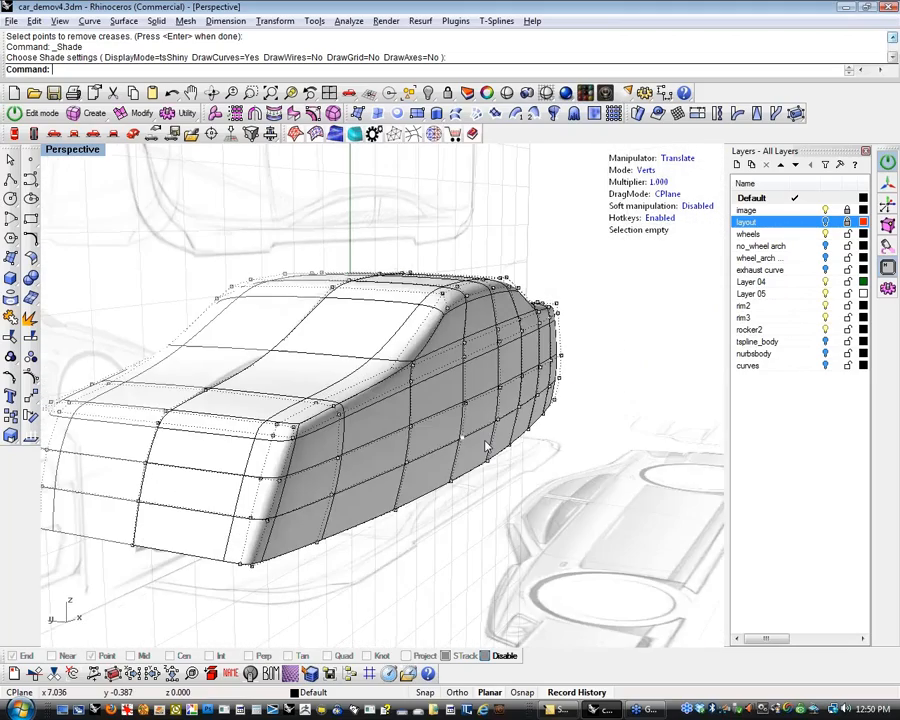
Inspect the body's end profile in the Left view as wireframe, and return to a shaded Perspective view
left_click(53, 134)
scroll(337, 336, "down", 5)
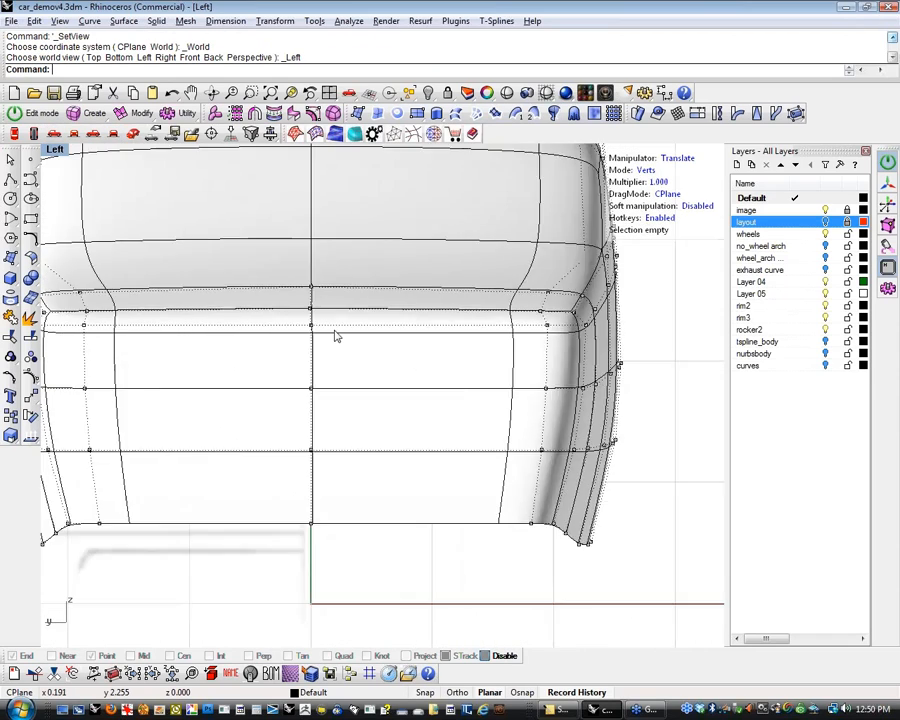
middle_click(318, 375)
right_click_drag(162, 230, 194, 250)
middle_click(196, 242)
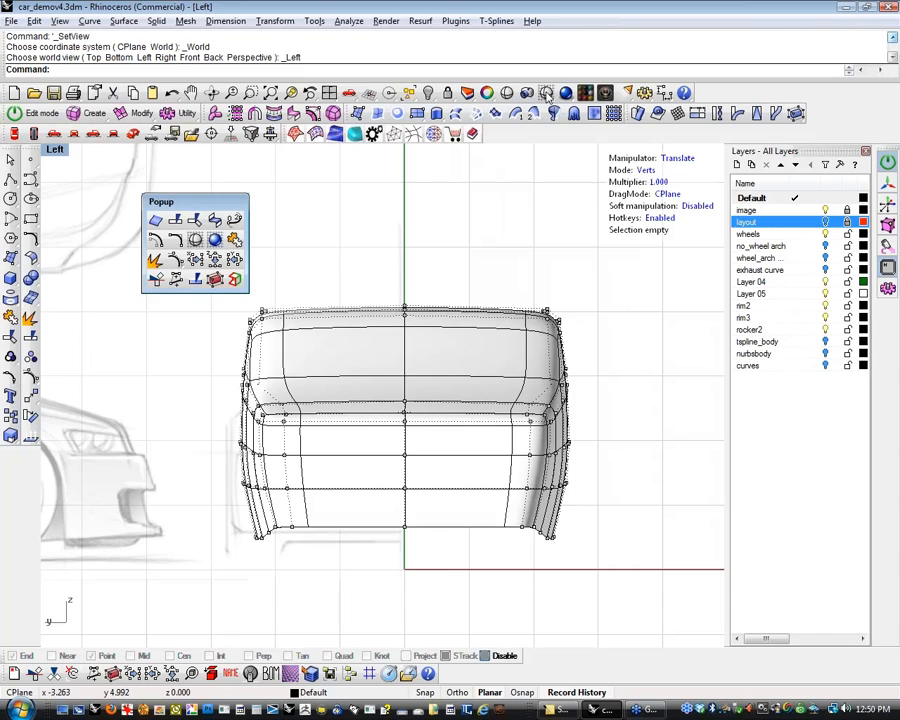
left_click(196, 241)
scroll(406, 292, "up", 2)
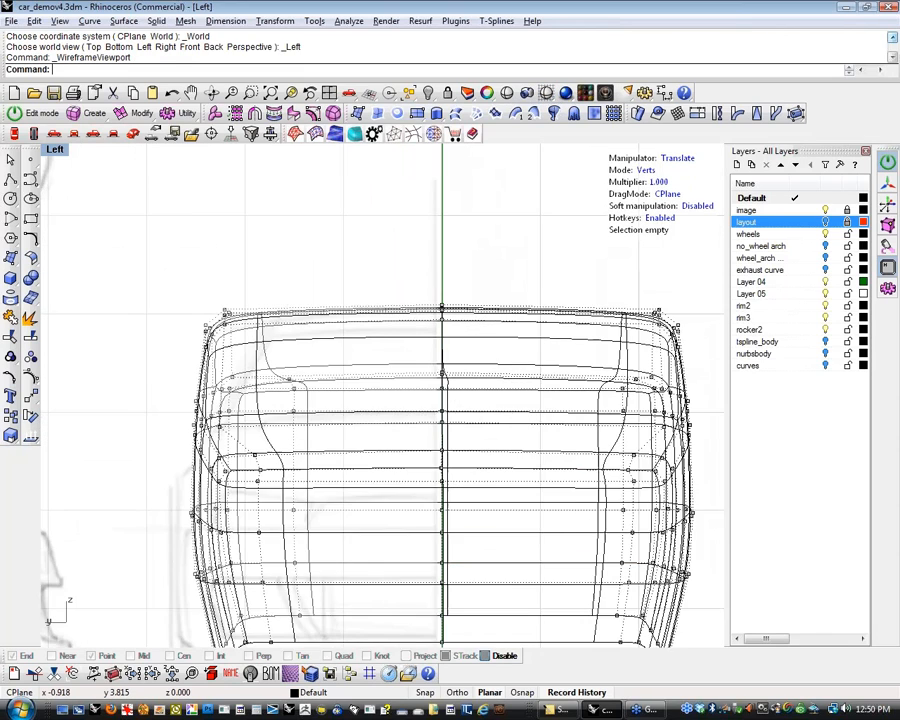
right_click_drag(352, 332, 324, 300)
right_click_drag(602, 305, 514, 306)
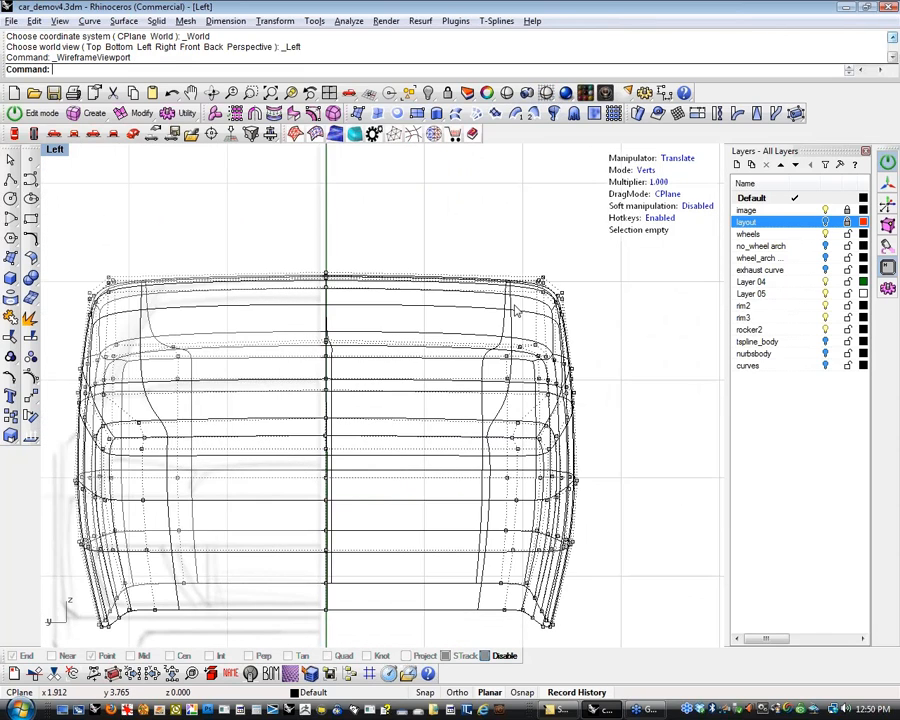
left_click(134, 137)
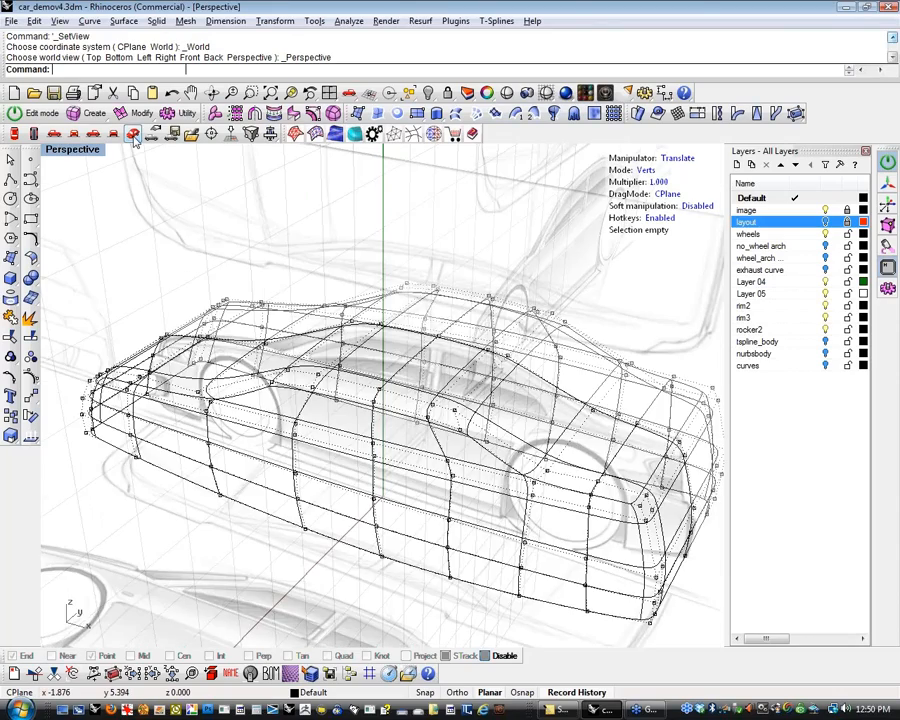
right_click_drag(408, 318, 458, 293)
middle_click(459, 286)
left_click(478, 284)
mouse_move(384, 352)
right_mouse_down()
mouse_move(401, 356)
mouse_move(469, 334)
right_mouse_up()
Move eight edges along one side of the roof inward toward the centerline, using the Left view in wireframe
key("s")
left_click(368, 378)
left_click(423, 358, "shift")
left_click(482, 350, "shift")
left_click(518, 350, "shift")
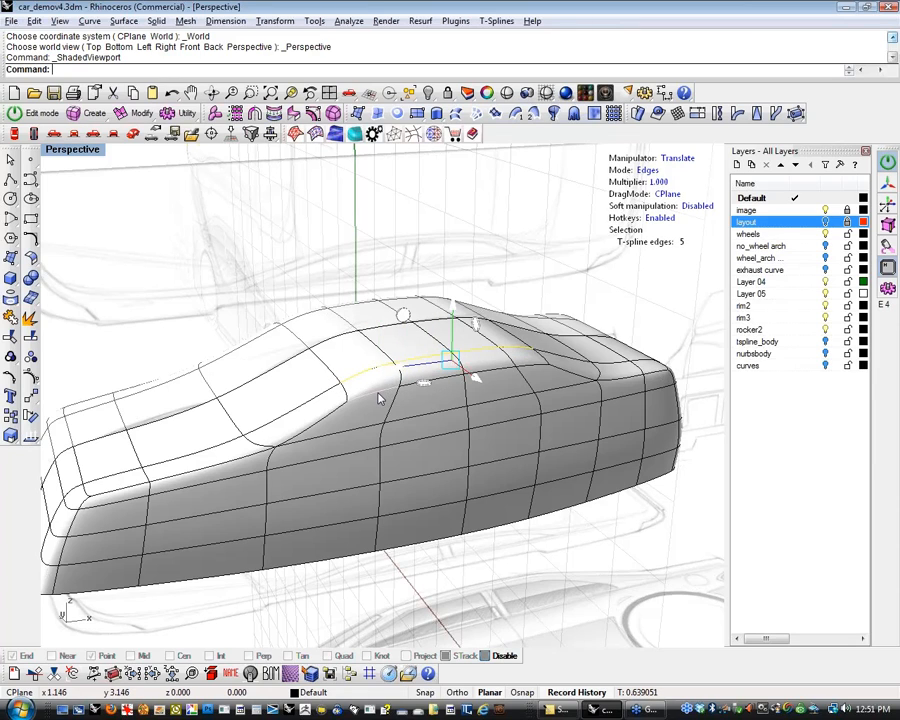
left_click(476, 368, "shift")
left_click(525, 362, "shift")
right_click_drag(485, 392, 592, 412)
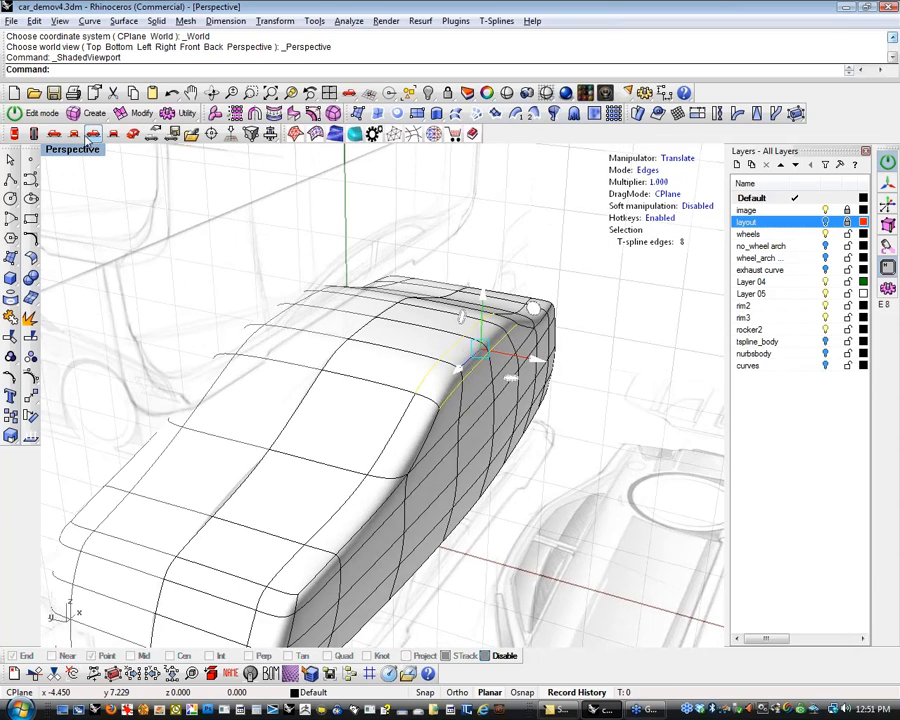
left_click(76, 133)
scroll(252, 311, "down", 2)
scroll(252, 311, "down", 3)
left_click(54, 133)
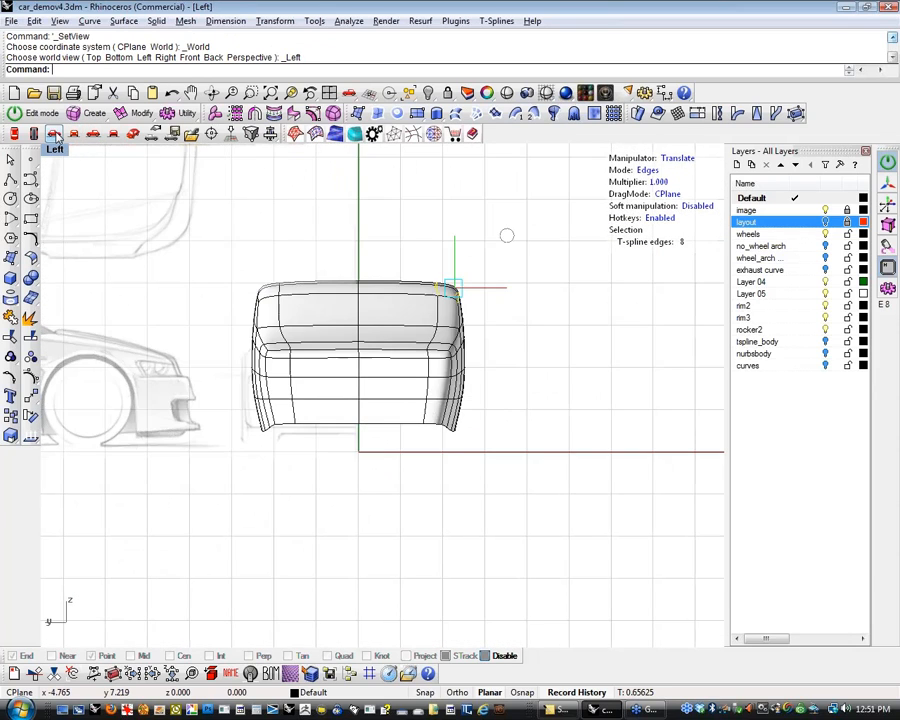
right_click_drag(408, 259, 355, 260)
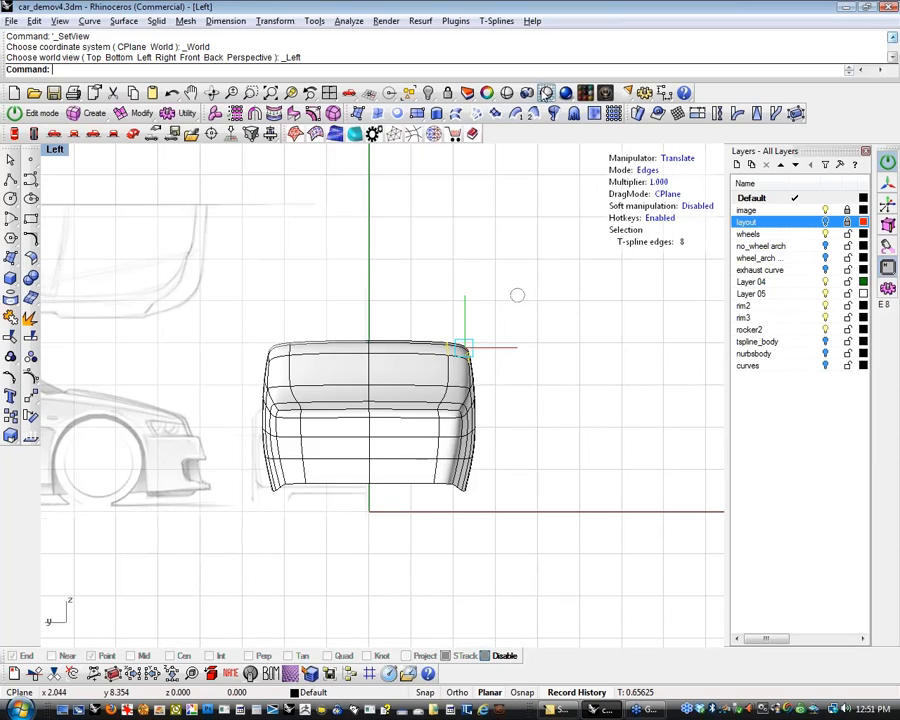
key("ctrl+alt+w")
scroll(482, 292, "up", 4)
right_click_drag(475, 368, 512, 290)
scroll(268, 317, "up", 4)
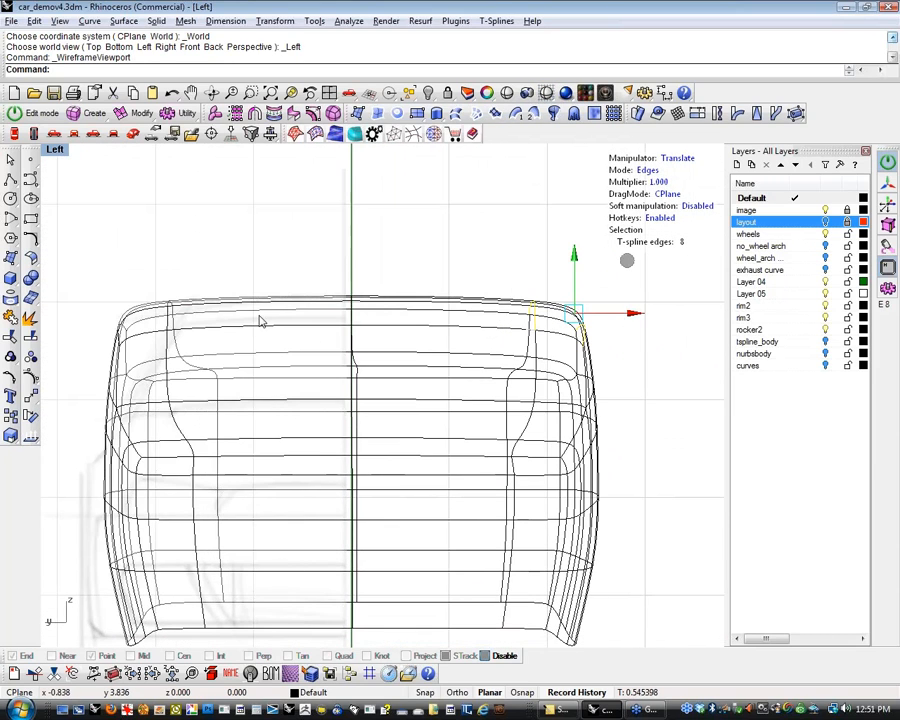
left_click_drag(633, 316, 587, 316)
left_click(620, 385)
Check the adjusted roof side in wireframe, and return the car body to a shaded Perspective view
scroll(631, 396, "down", 2)
right_click_drag(631, 396, 563, 349)
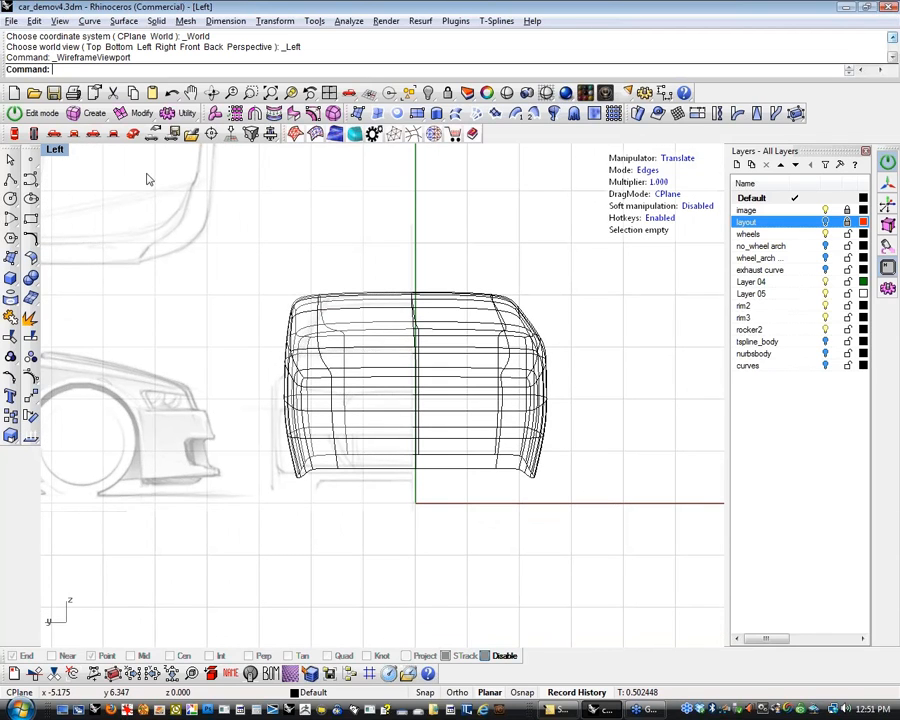
left_click(133, 135)
mouse_move(269, 417)
right_mouse_down()
mouse_move(453, 347)
mouse_move(494, 273)
mouse_move(472, 297)
right_mouse_up()
left_click(507, 93)
right_click_drag(445, 350, 223, 253)
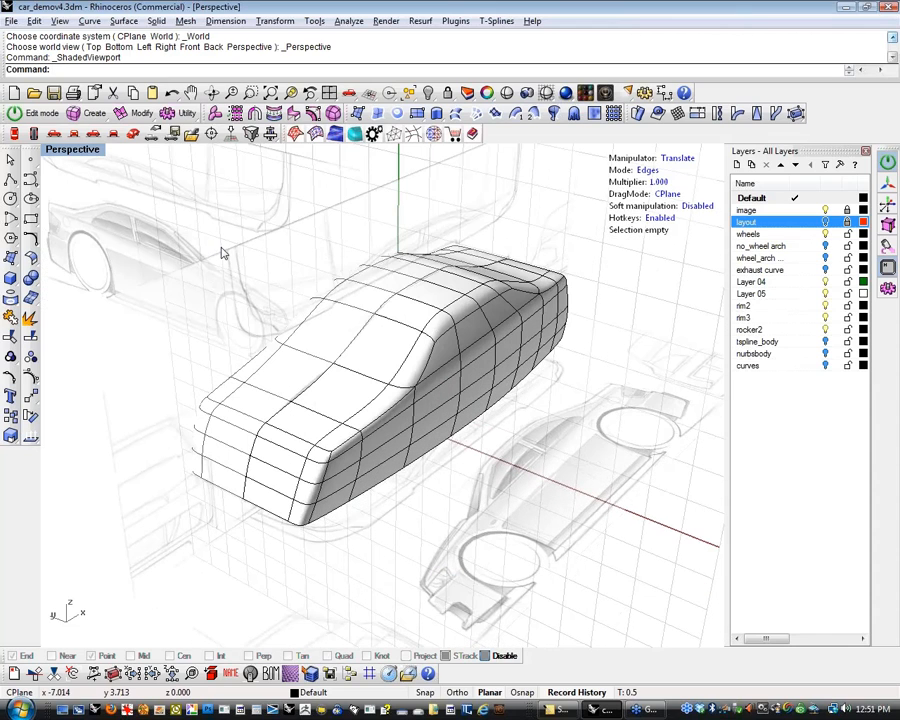
Try to apply axial symmetry to the T-spline body with Discover, using a centerline edge on the hood-end face
left_click(135, 114)
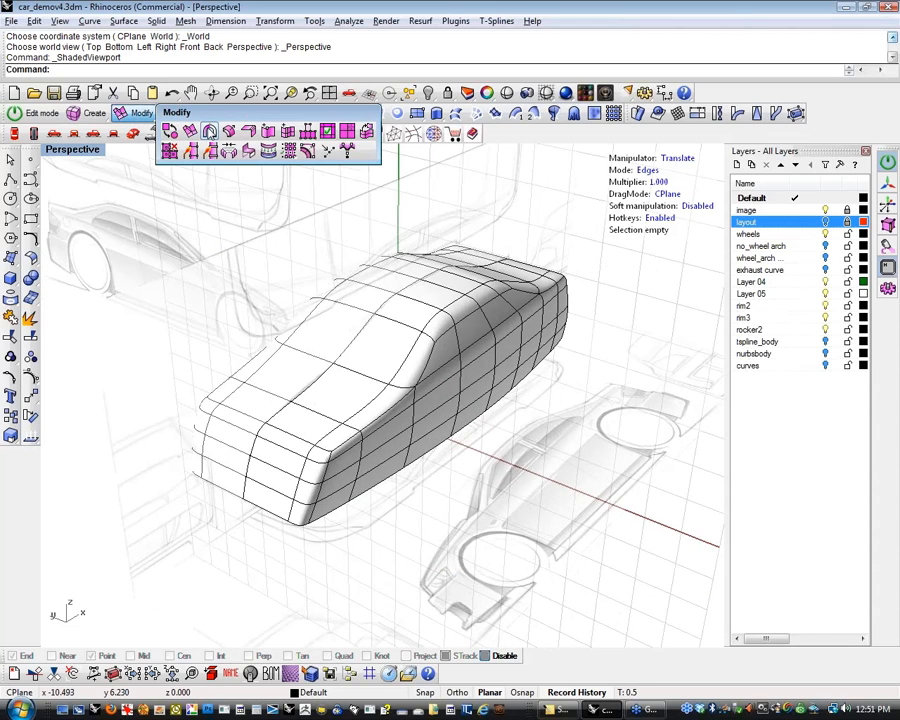
left_click(210, 131)
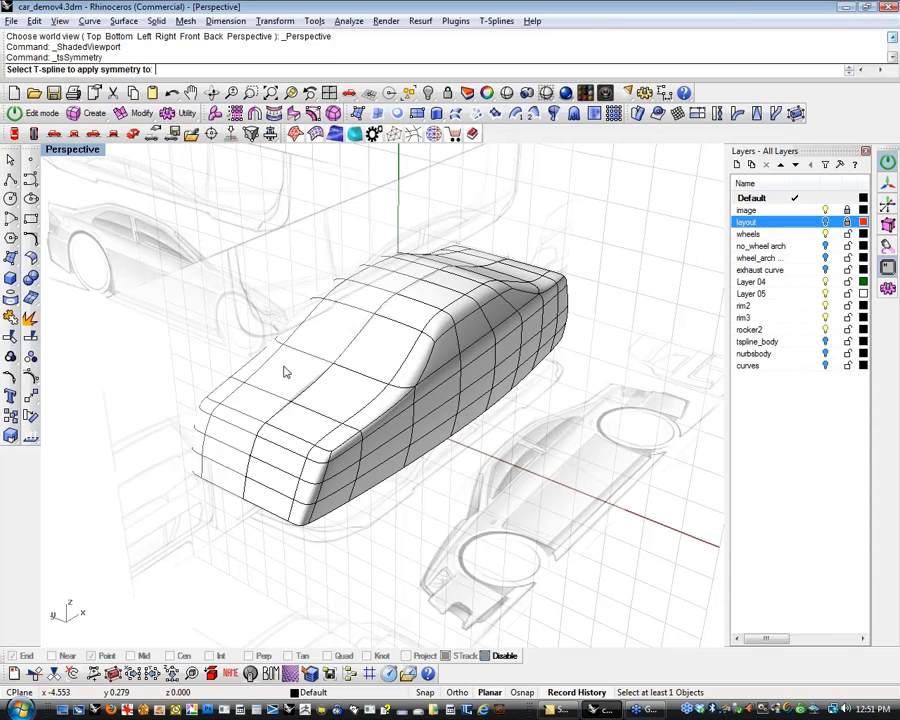
left_click(307, 412)
key("Return")
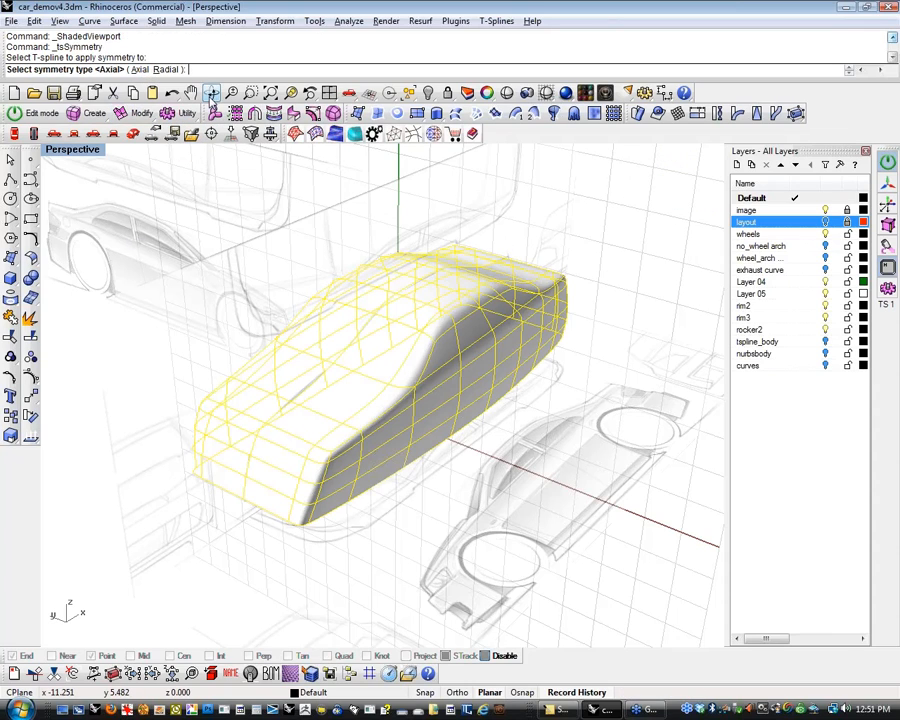
left_click(139, 69)
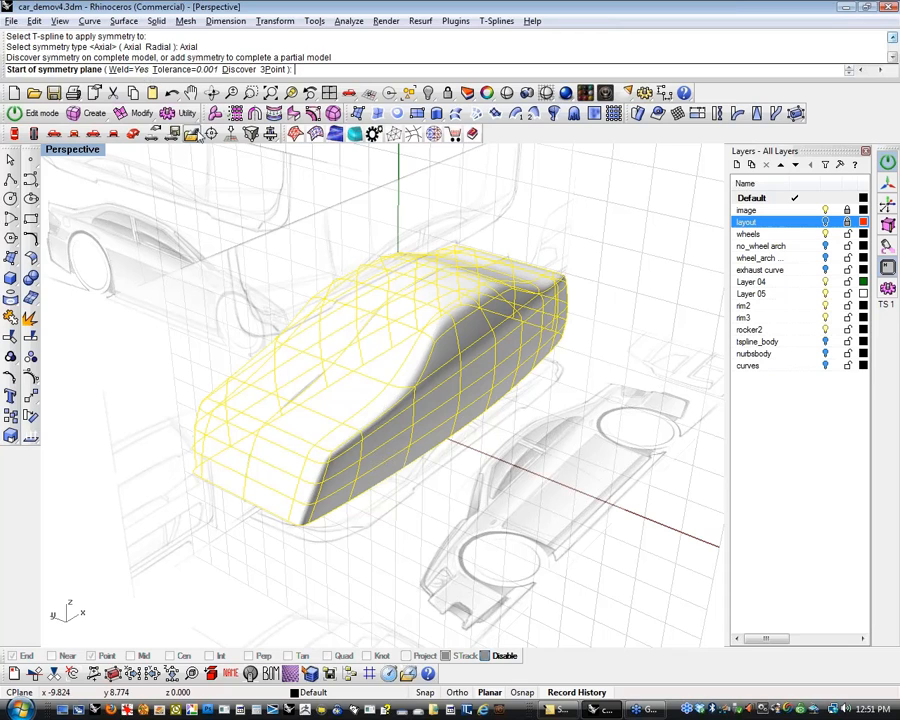
left_click(241, 69)
right_click_drag(213, 294, 337, 481)
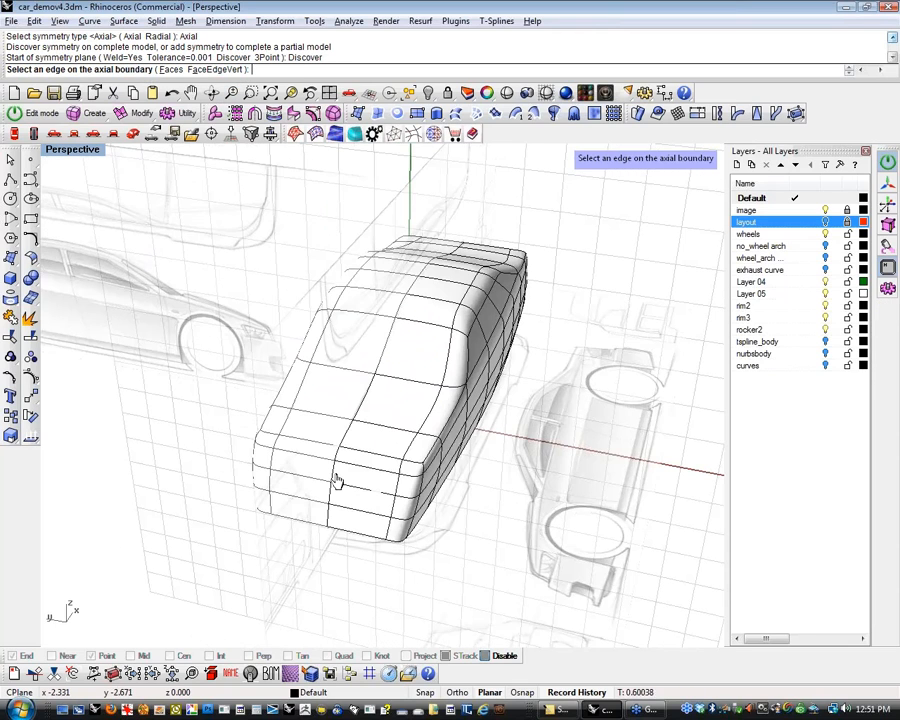
left_click(335, 480)
right_click_drag(585, 453, 335, 402)
key("ctrl+z")
Apply axial symmetry to the body with Discover in Faces mode, choosing matching root and symmetric faces beside the centerline on the hood-end face
right_click_drag(209, 406, 205, 262)
left_click(255, 114)
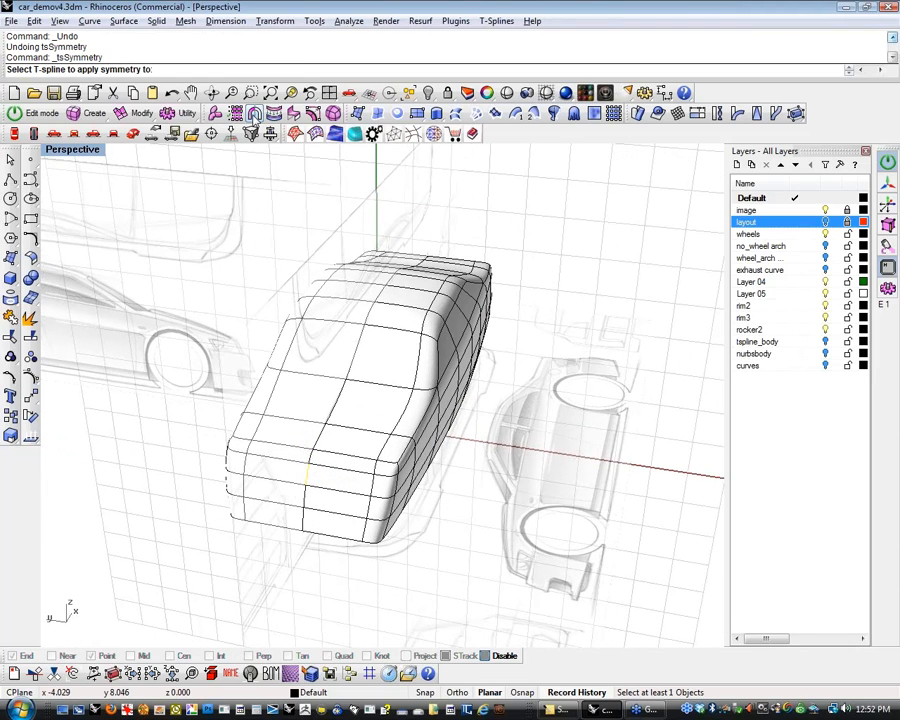
left_click(325, 440)
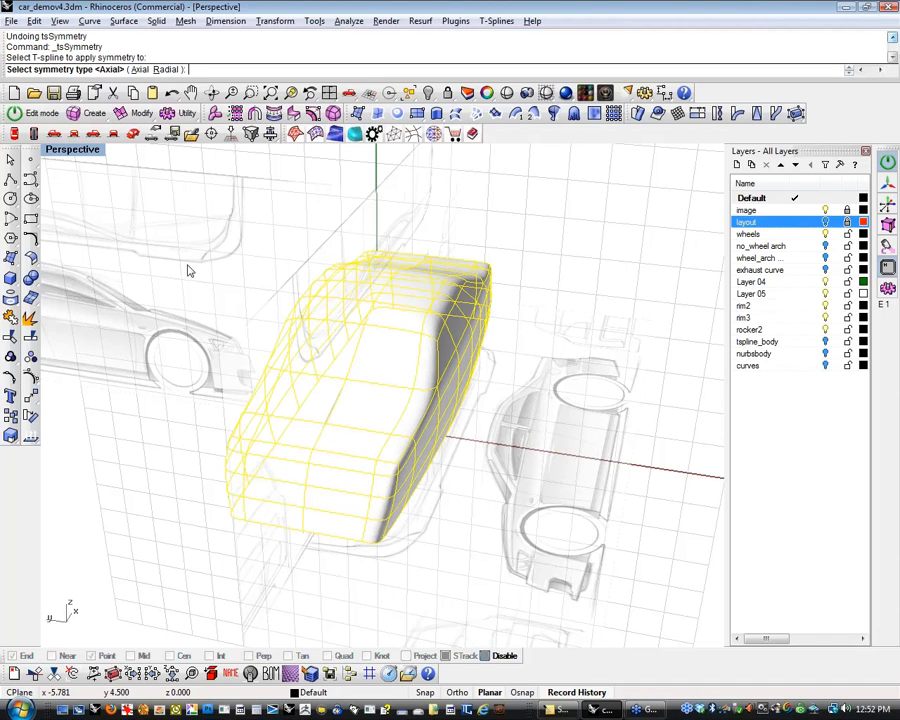
right_click(193, 211)
left_click(239, 72)
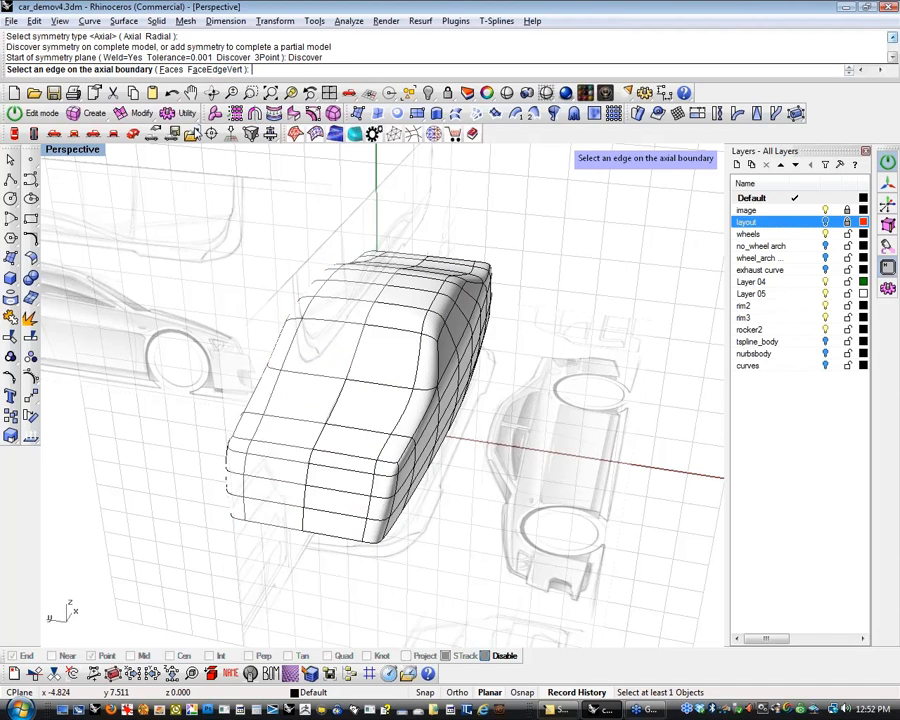
left_click(172, 69)
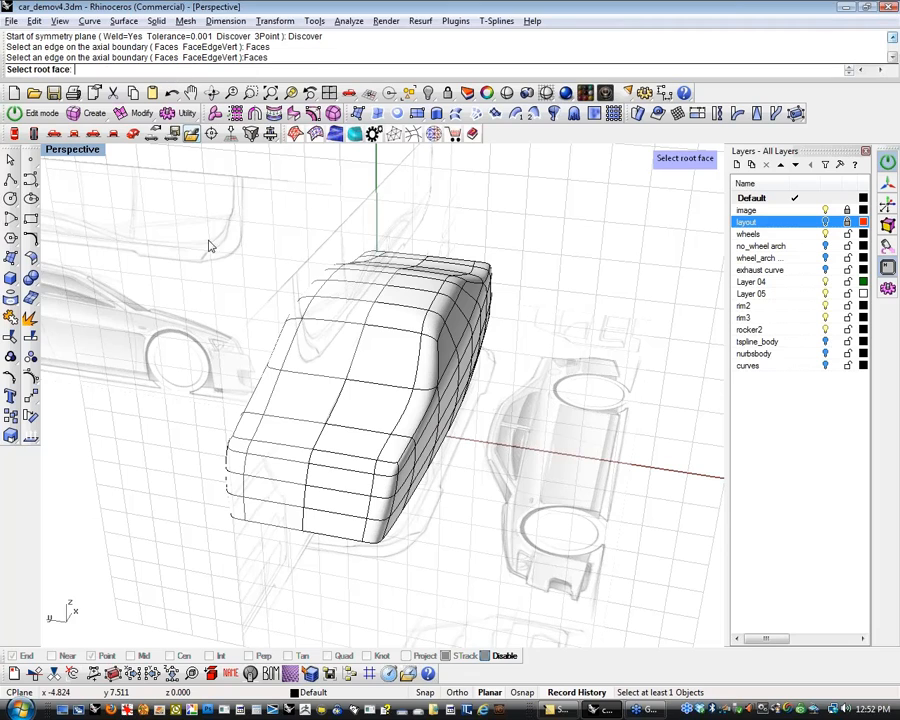
mouse_move(146, 433)
right_mouse_down()
mouse_move(247, 470)
mouse_move(257, 458)
mouse_move(412, 438)
right_mouse_up()
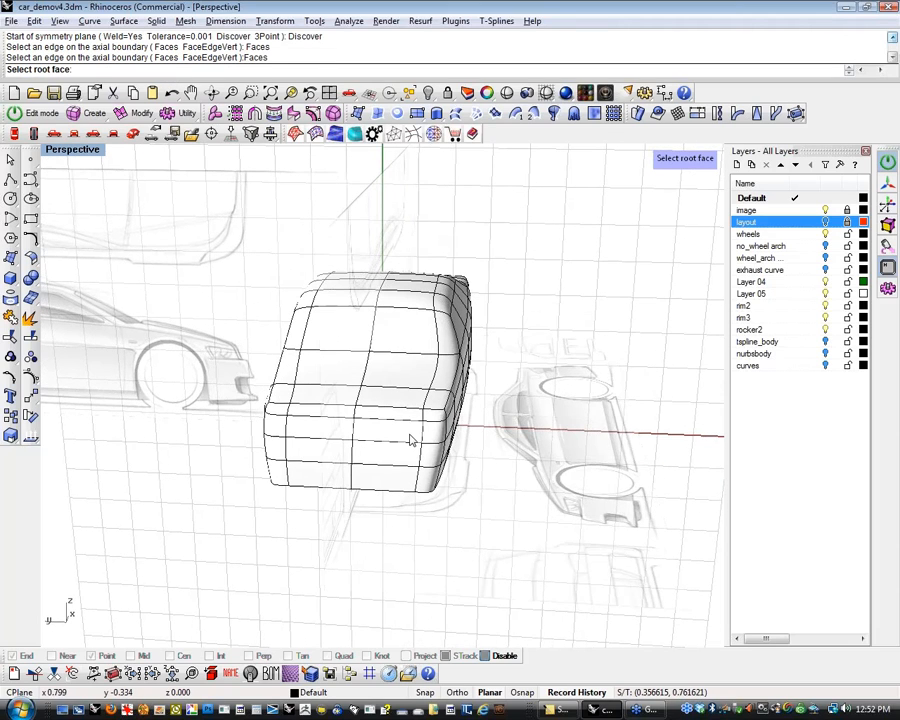
left_click(369, 440)
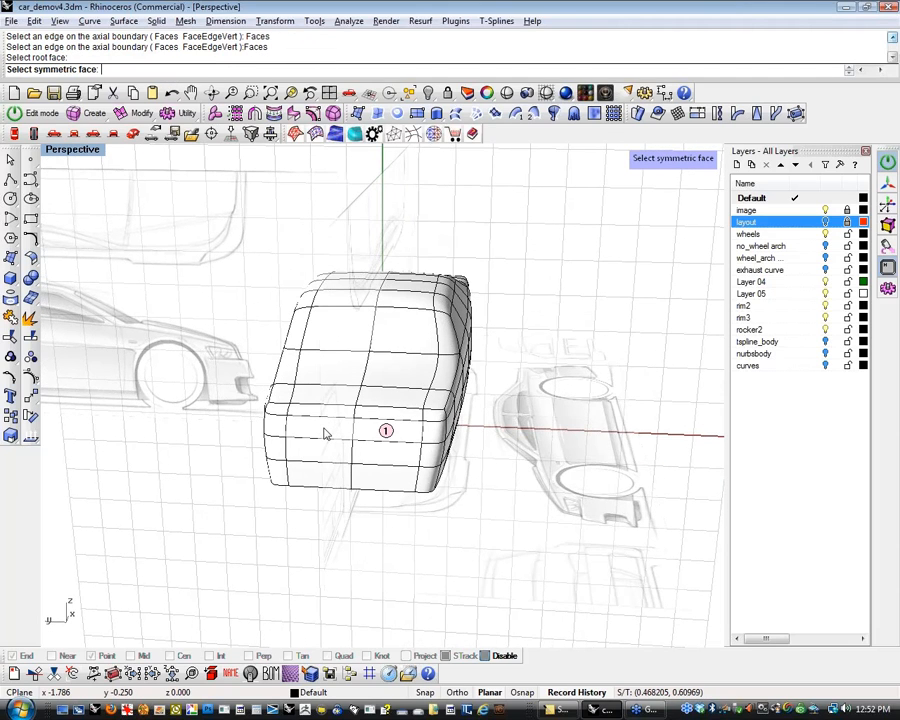
left_click(324, 433)
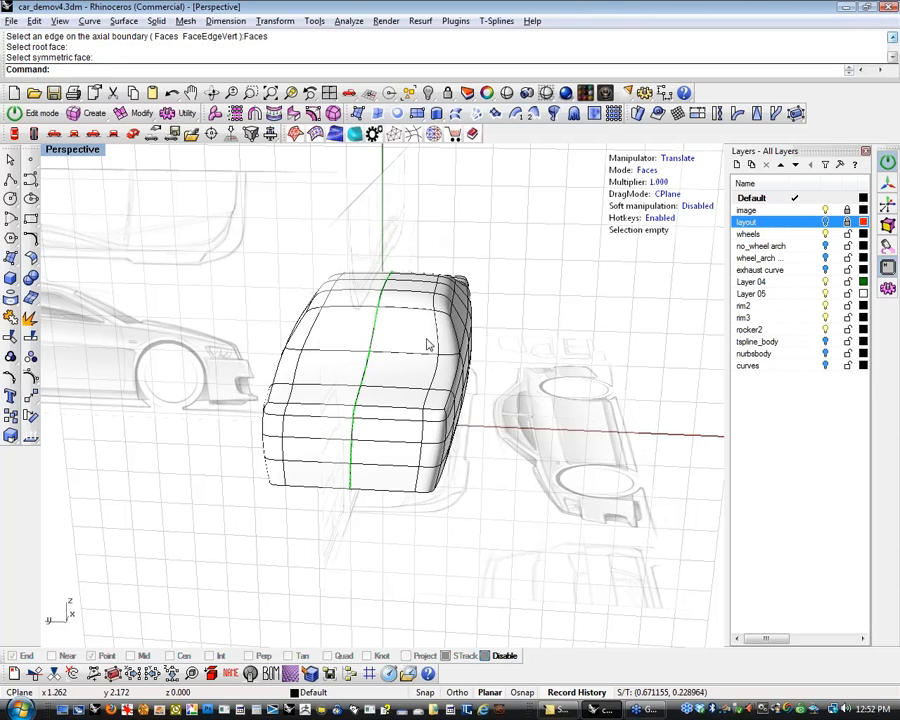
Examine the symmetry line and the matching surfaces on both sides of the shaded car body
right_click_drag(369, 344, 400, 337)
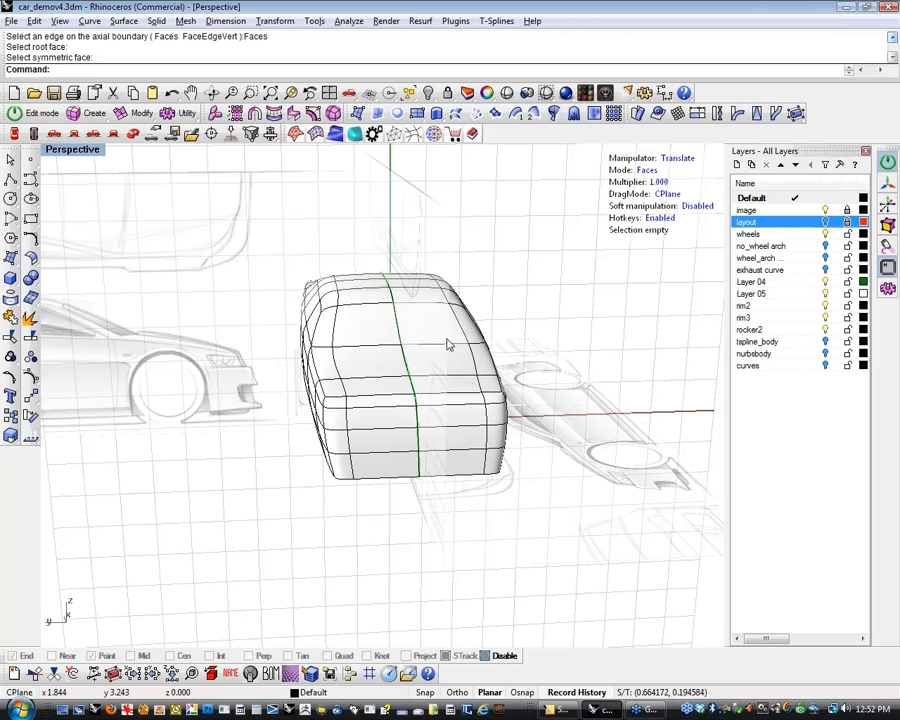
mouse_move(330, 310)
right_mouse_down()
mouse_move(378, 358)
mouse_move(370, 318)
mouse_move(420, 400)
mouse_move(434, 464)
mouse_move(315, 462)
mouse_move(278, 488)
mouse_move(276, 527)
right_mouse_up()
mouse_move(266, 475)
right_mouse_down()
mouse_move(518, 489)
mouse_move(558, 421)
mouse_move(420, 452)
mouse_move(492, 430)
mouse_move(402, 438)
mouse_move(454, 352)
right_mouse_up()
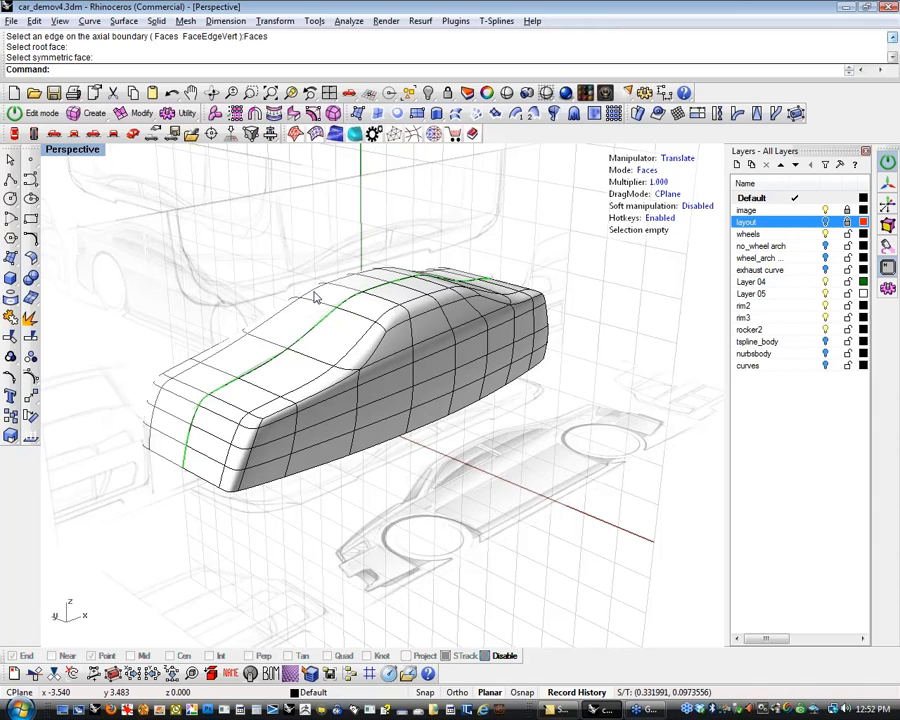
right_click_drag(517, 455, 562, 461)
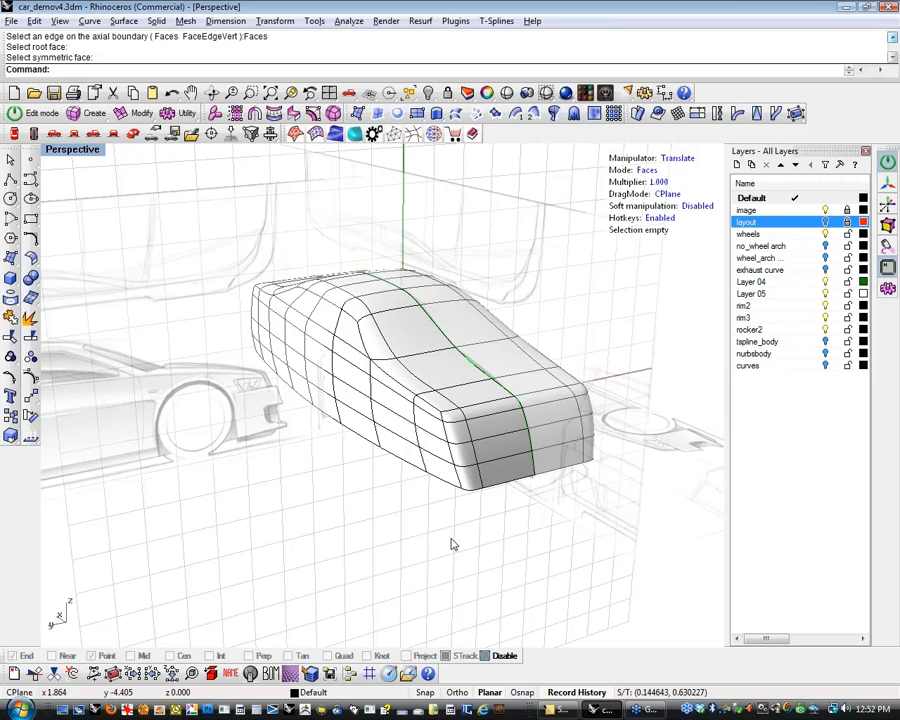
right_click_drag(701, 514, 462, 556)
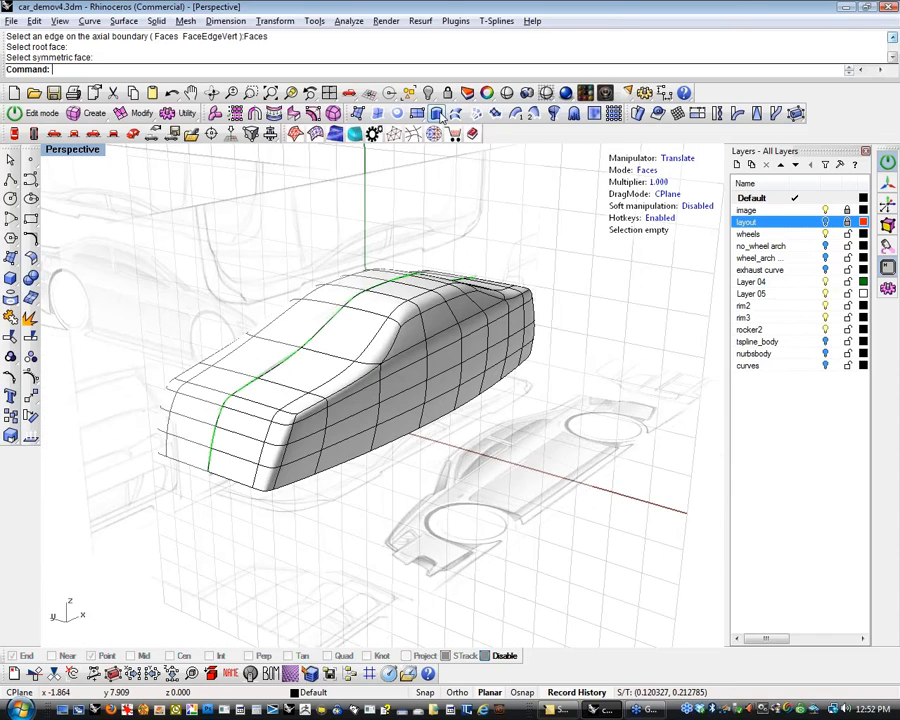
left_click(508, 93)
mouse_move(333, 504)
right_mouse_down()
mouse_move(579, 524)
mouse_move(653, 548)
mouse_move(635, 532)
mouse_move(641, 486)
mouse_move(577, 487)
mouse_move(556, 463)
right_mouse_up()
mouse_move(476, 366)
right_mouse_down()
mouse_move(392, 506)
mouse_move(305, 354)
mouse_move(394, 478)
mouse_move(376, 530)
mouse_move(346, 464)
mouse_move(262, 464)
mouse_move(115, 444)
mouse_move(446, 508)
mouse_move(478, 418)
mouse_move(583, 486)
mouse_move(460, 484)
mouse_move(481, 596)
mouse_move(486, 569)
mouse_move(303, 444)
mouse_move(307, 412)
mouse_move(405, 478)
mouse_move(358, 390)
right_mouse_up()
key("Escape")
Turn off smooth display for all T-splines and compare the boxy body profile with the side sketch in the Front view
left_click(74, 134)
scroll(285, 367, "down", 5)
scroll(250, 380, "up", 1)
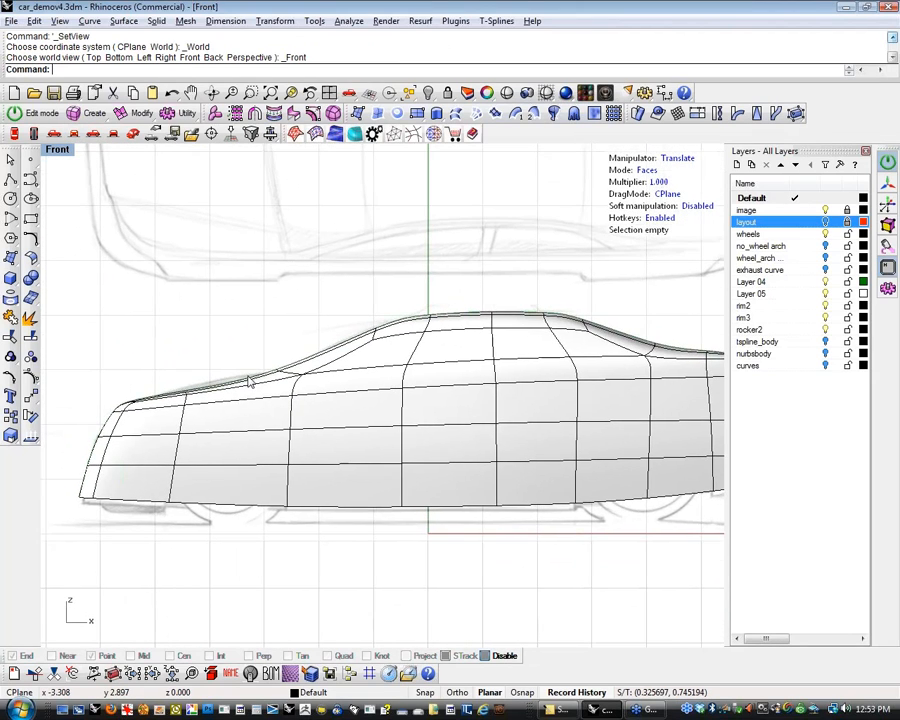
scroll(249, 381, "up", 3)
scroll(341, 396, "down", 3)
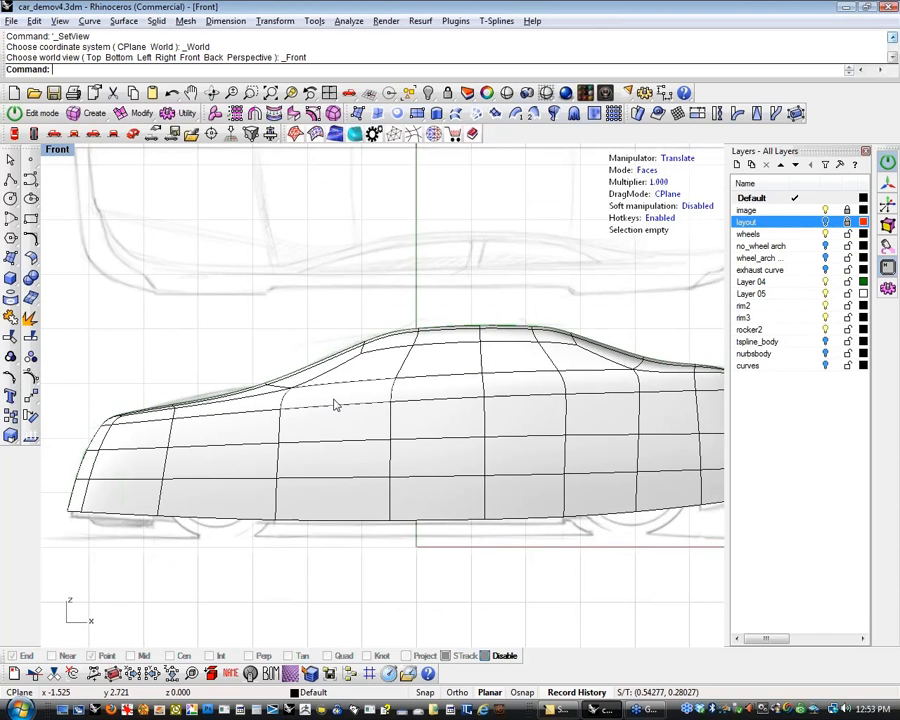
key("Tab")
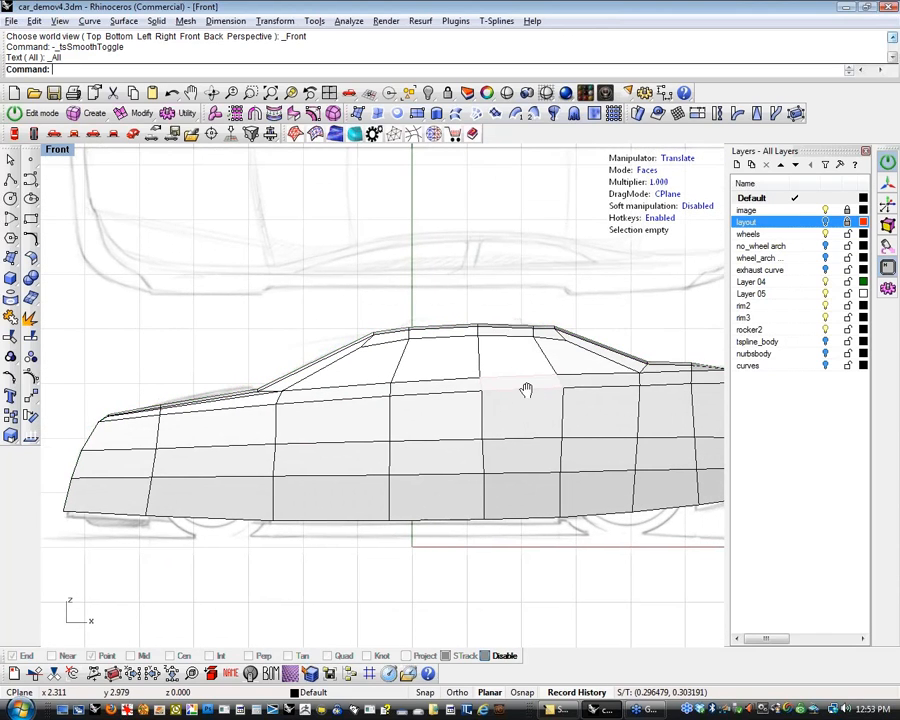
scroll(480, 405, "up", 2)
scroll(250, 530, "down", 2)
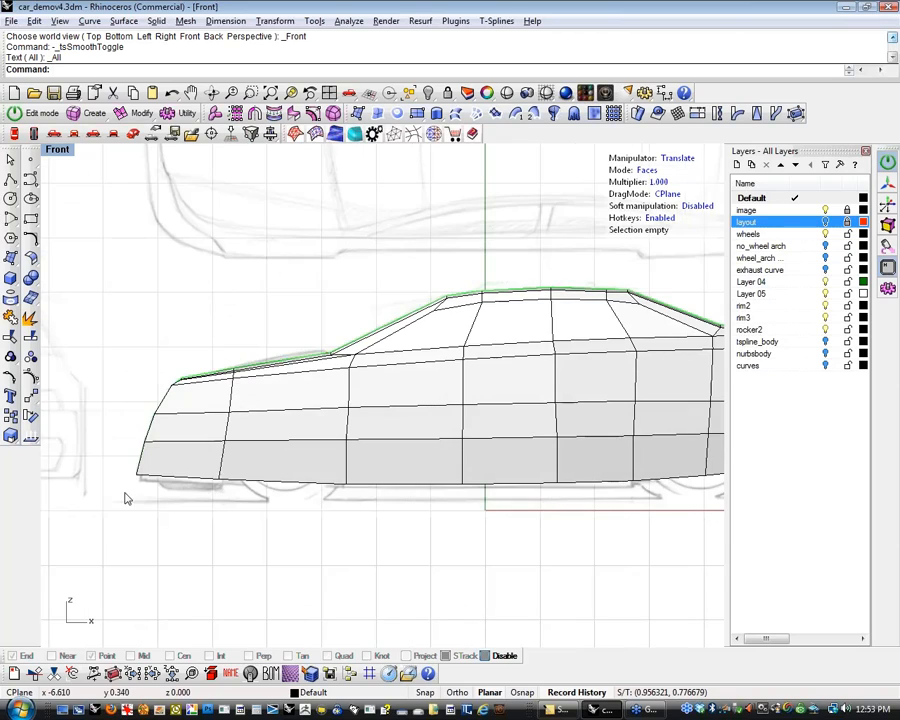
right_click_drag(143, 394, 157, 397)
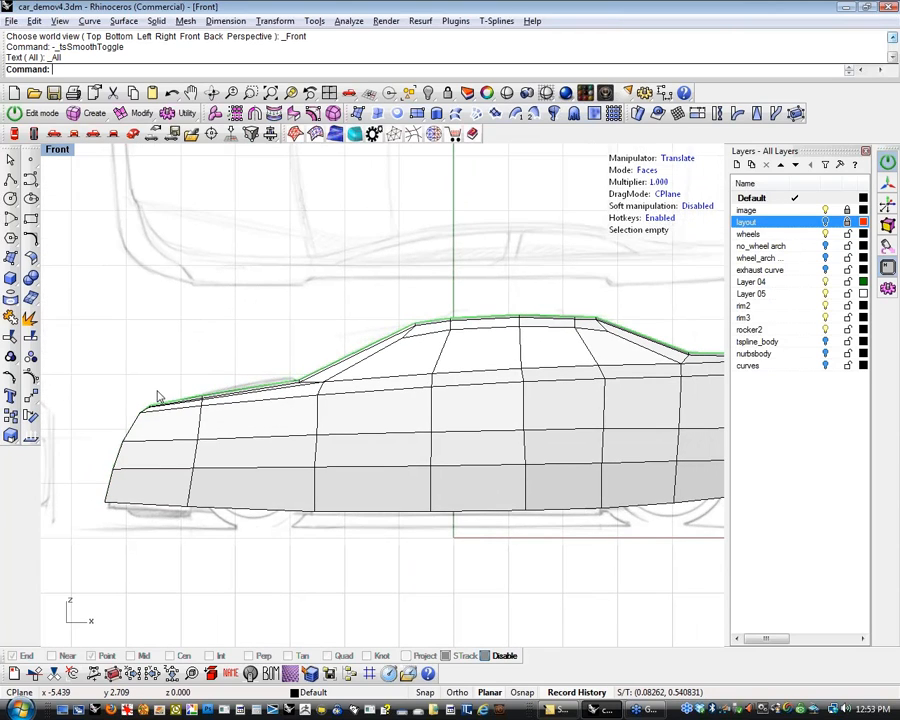
right_click_drag(255, 365, 284, 374)
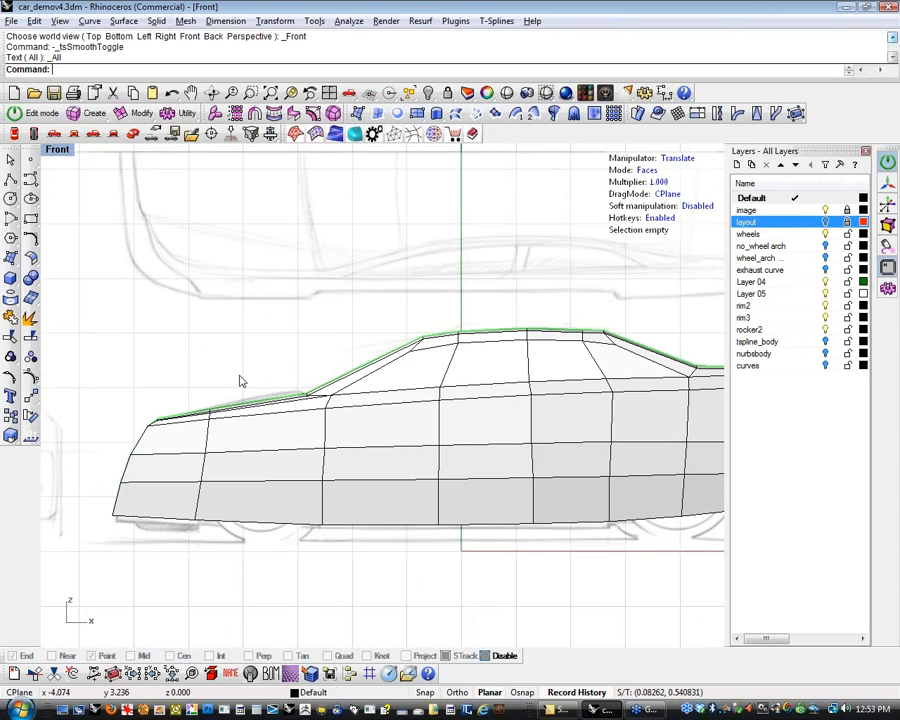
Move the six centerline edges at the hood end slightly forward in the Top view to bow the car's end
left_click(14, 134)
right_click_drag(254, 436, 283, 436)
left_click_drag(96, 380, 351, 445)
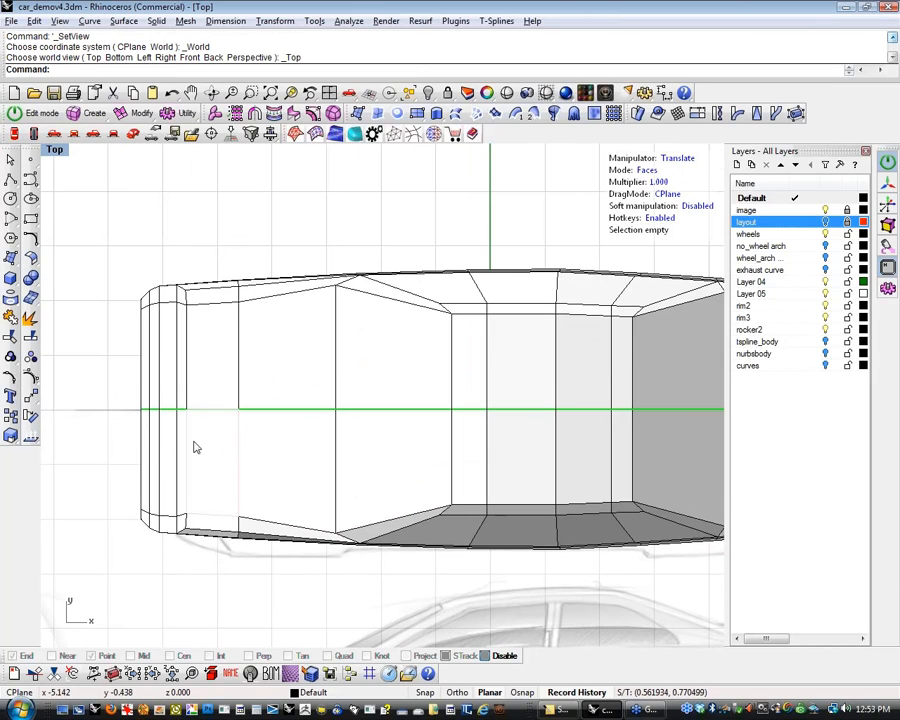
left_click_drag(82, 396, 400, 446)
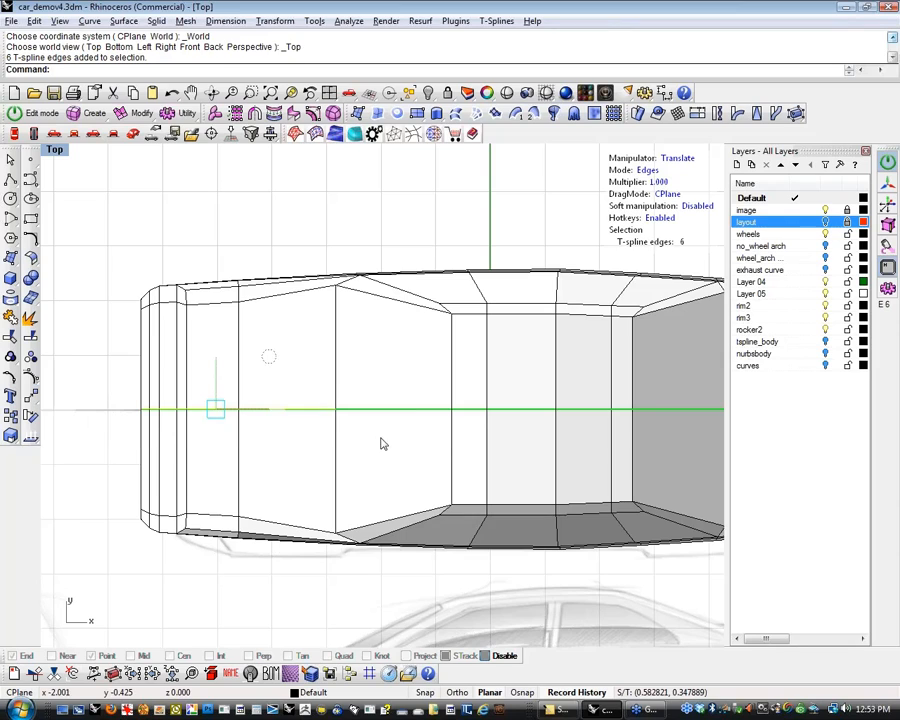
left_click(280, 415)
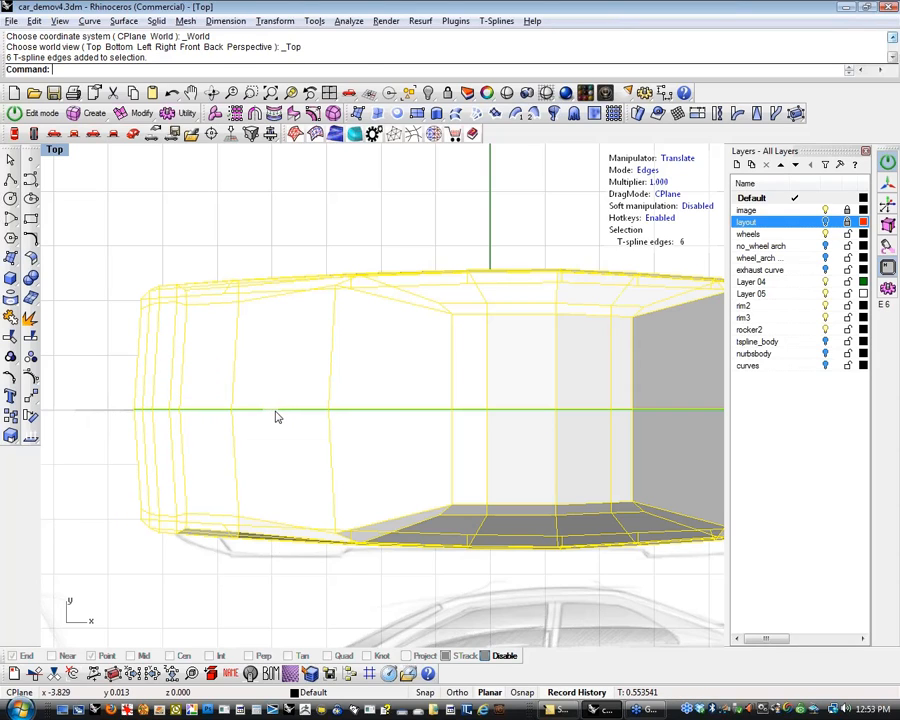
left_click(139, 307)
Move the four edges along the inner side of the hood-end corner slightly toward the centerline
scroll(139, 307, "up", 5)
left_click_drag(100, 347, 266, 299)
scroll(252, 354, "down", 5)
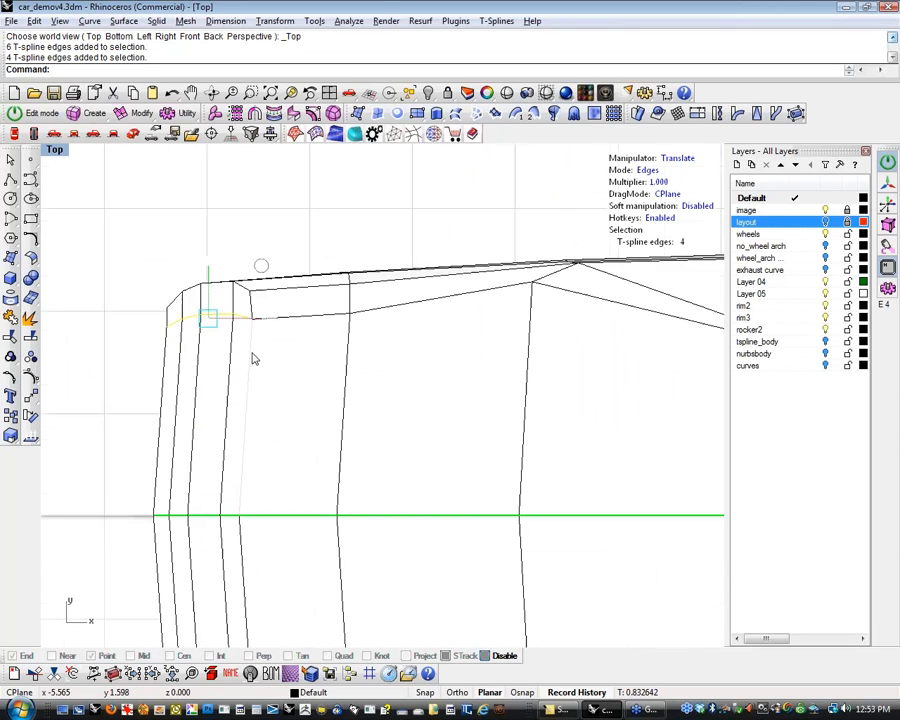
right_click_drag(286, 423, 295, 375)
left_click(296, 290)
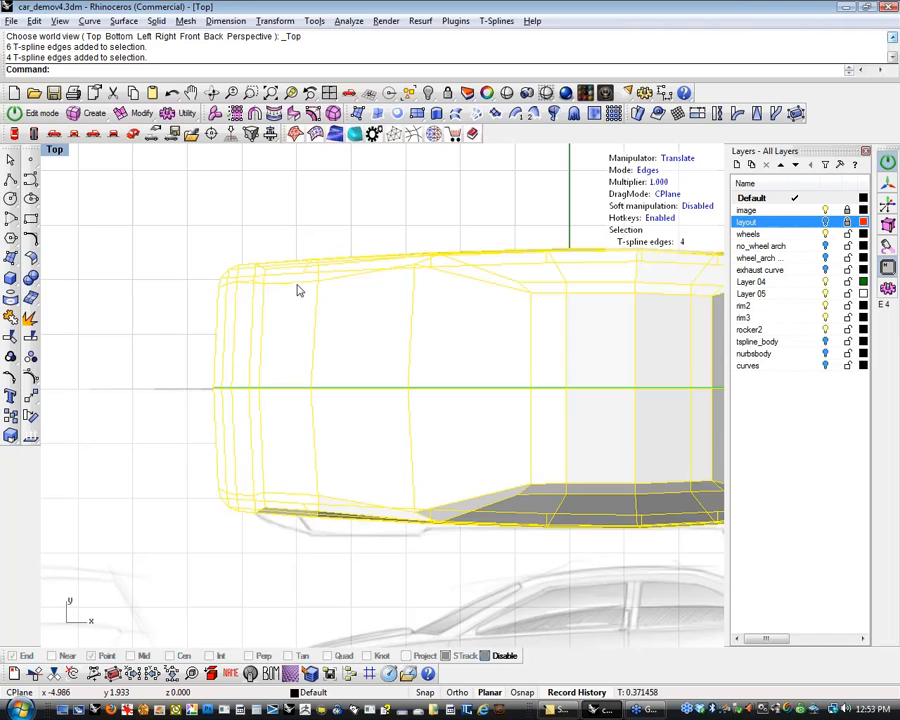
left_click(297, 293)
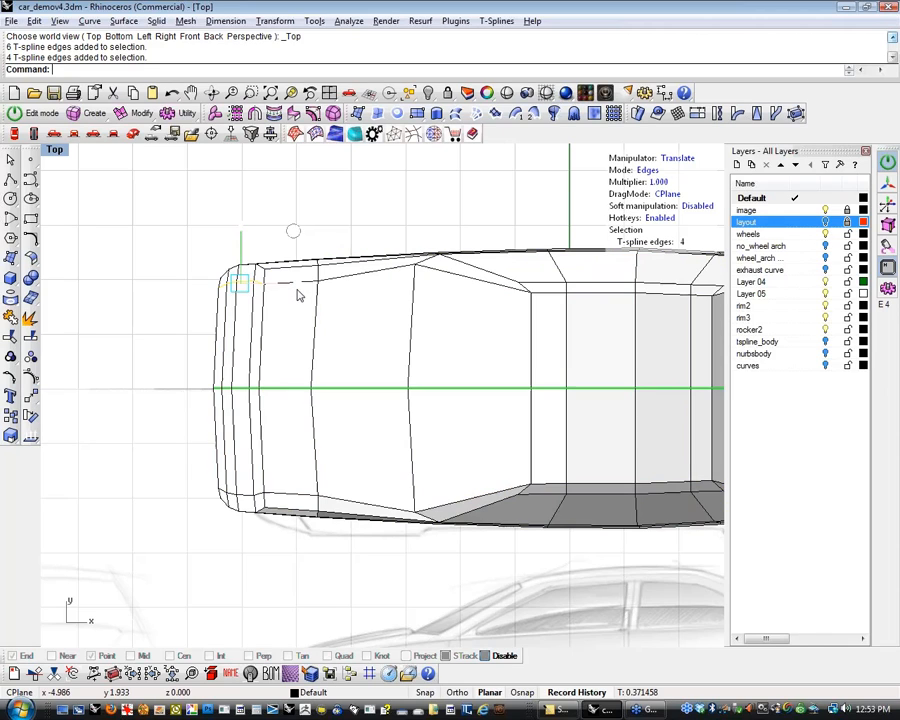
left_click_drag(240, 231, 240, 241)
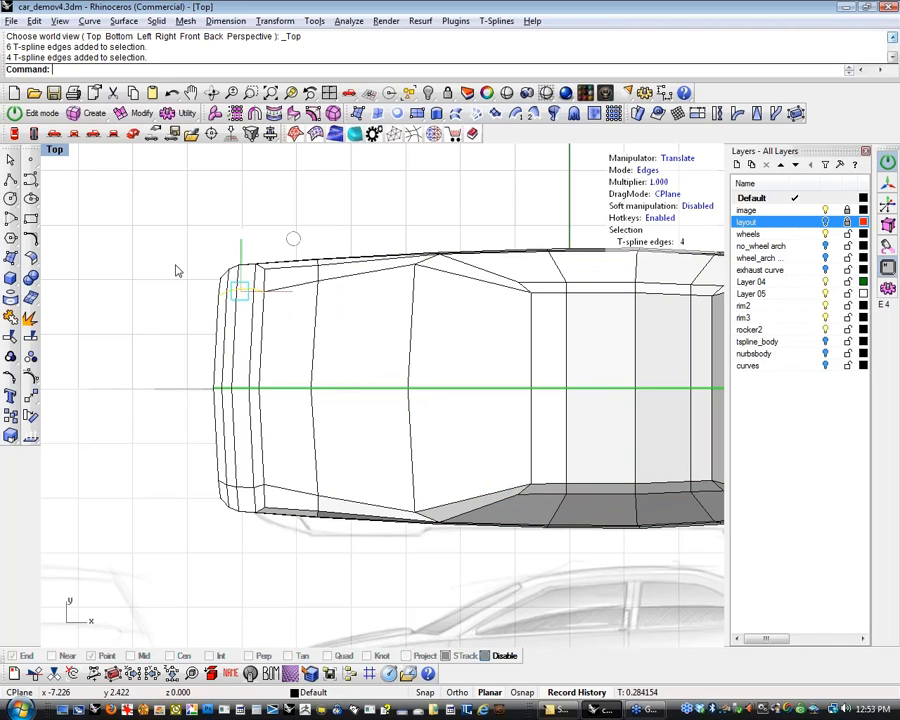
left_click(155, 292)
Move the hood's rear corner vertex near the windshield base slightly rearward and toward the centerline in the Top view
scroll(260, 298, "up", 2)
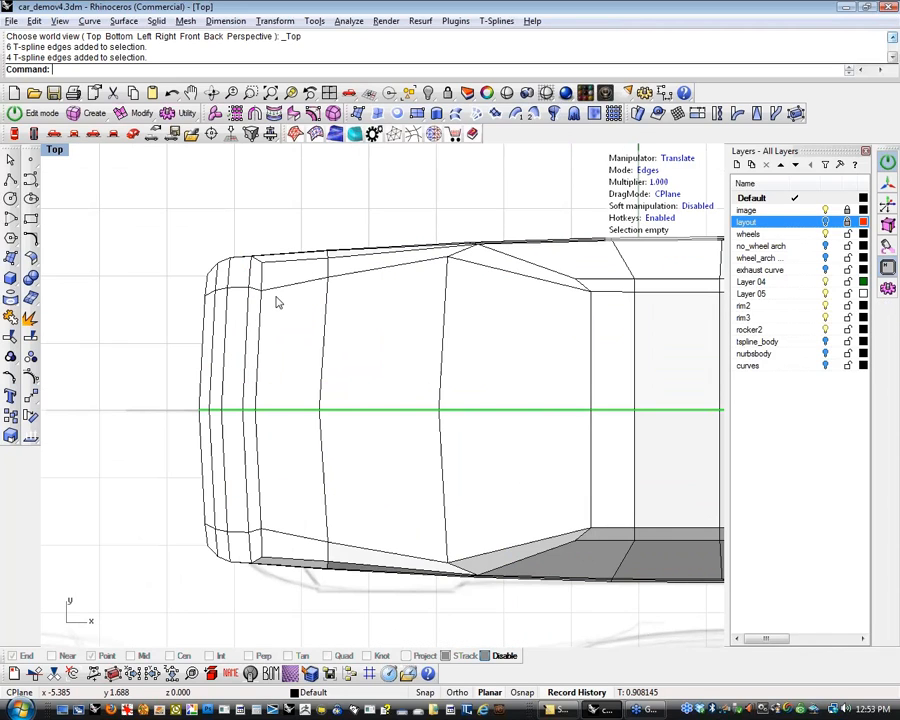
scroll(270, 280, "up", 2)
key("1")
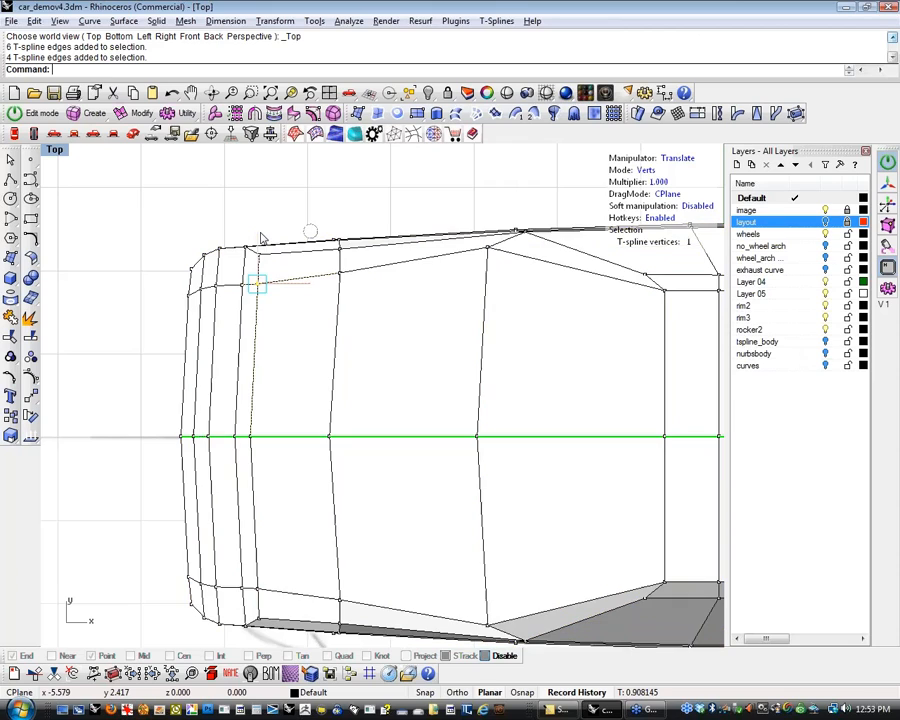
scroll(94, 361, "down", 3)
right_click_drag(120, 389, 96, 345)
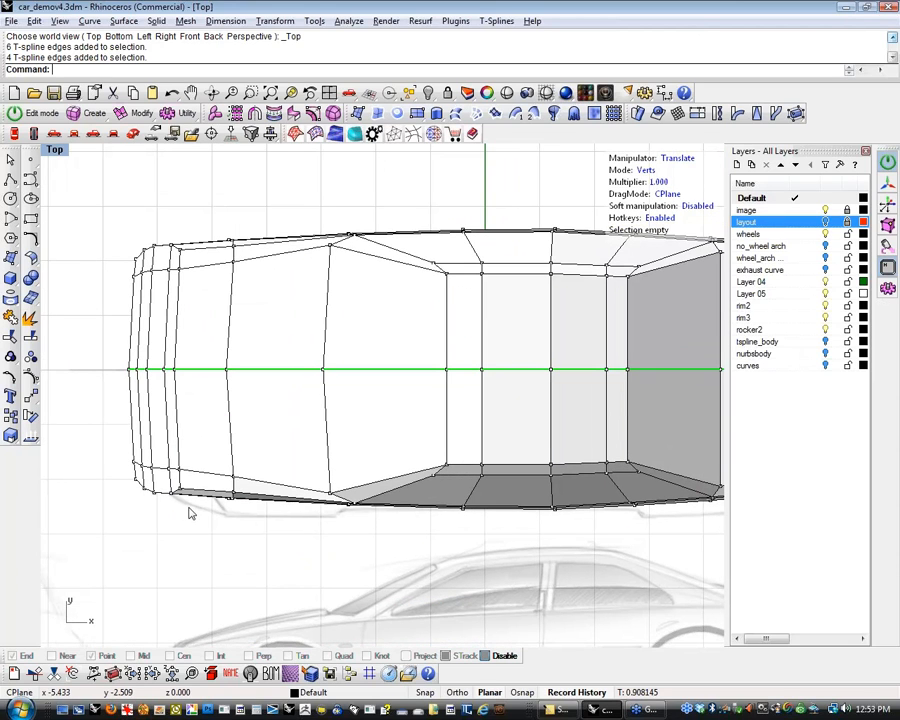
right_click_drag(146, 362, 137, 371)
right_click_drag(366, 380, 349, 391)
left_click(306, 264)
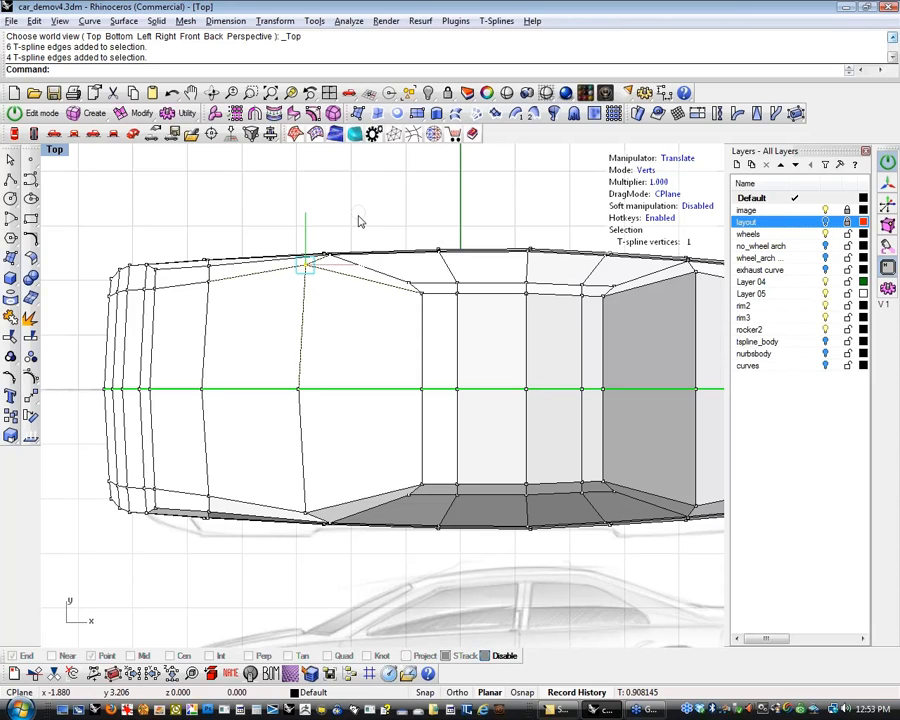
left_click(360, 221)
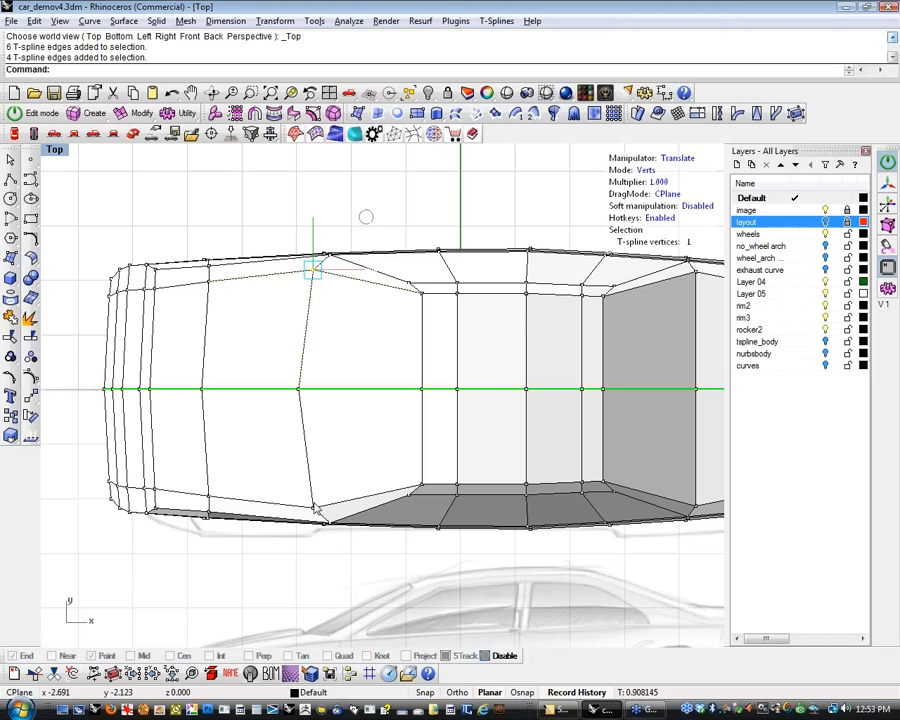
Move the centerline edge between the windshield top and the first roof line slightly forward to bow the roof's front
right_click_drag(426, 400, 364, 412)
key("2")
left_click(352, 398)
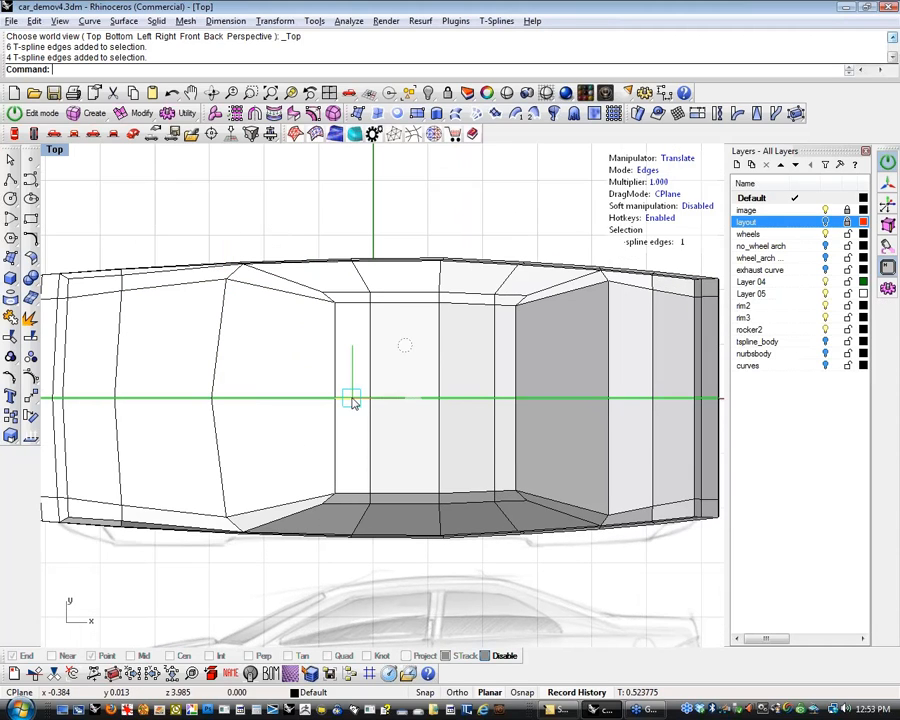
left_click(412, 404)
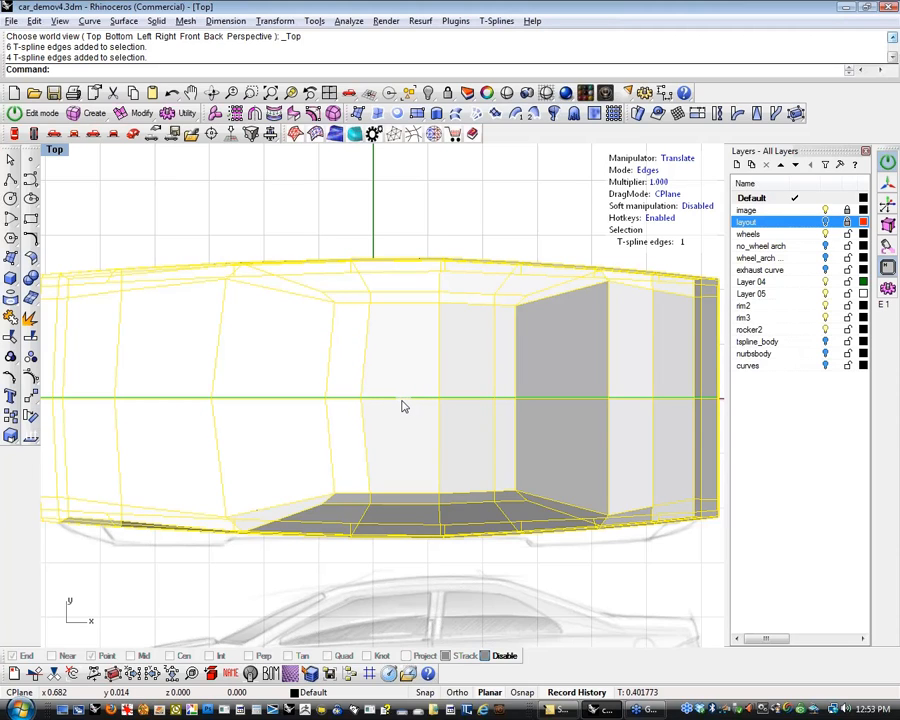
left_click(333, 340)
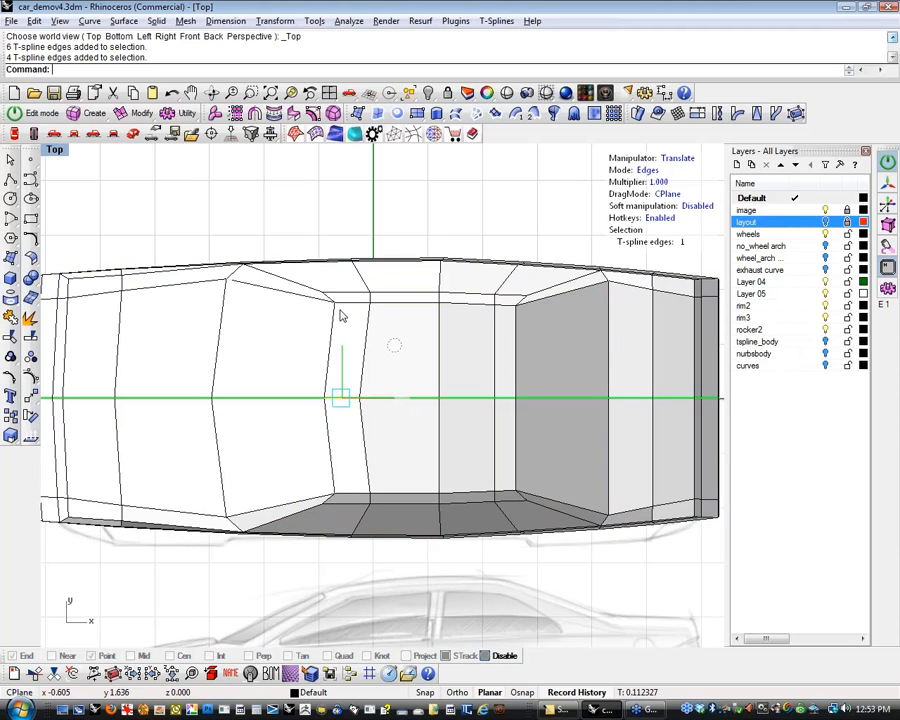
Move the windshield-top corner vertex and the windshield-top centerline vertex slightly forward
key("a")
left_click(335, 495)
left_click_drag(397, 498, 376, 499)
left_click(323, 399)
left_click_drag(380, 403, 364, 408)
Move the centerline vertex of the first roof line behind the windshield rearward to straighten that line
right_click_drag(377, 408, 332, 433)
left_click(309, 432)
left_click(316, 425)
left_click_drag(366, 422, 376, 425)
Move the rear window's top centerline vertex and the seven trunk-end centerline vertices slightly rearward to bow the car's rear
right_click_drag(425, 471, 344, 466)
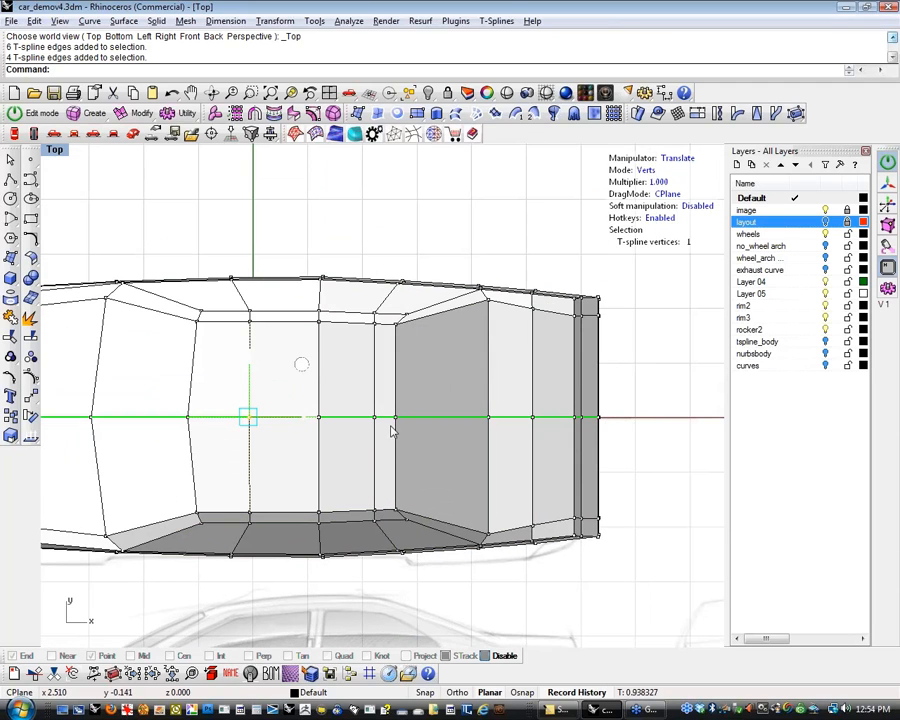
left_click(396, 421)
left_click_drag(457, 415, 690, 430)
left_click(645, 434)
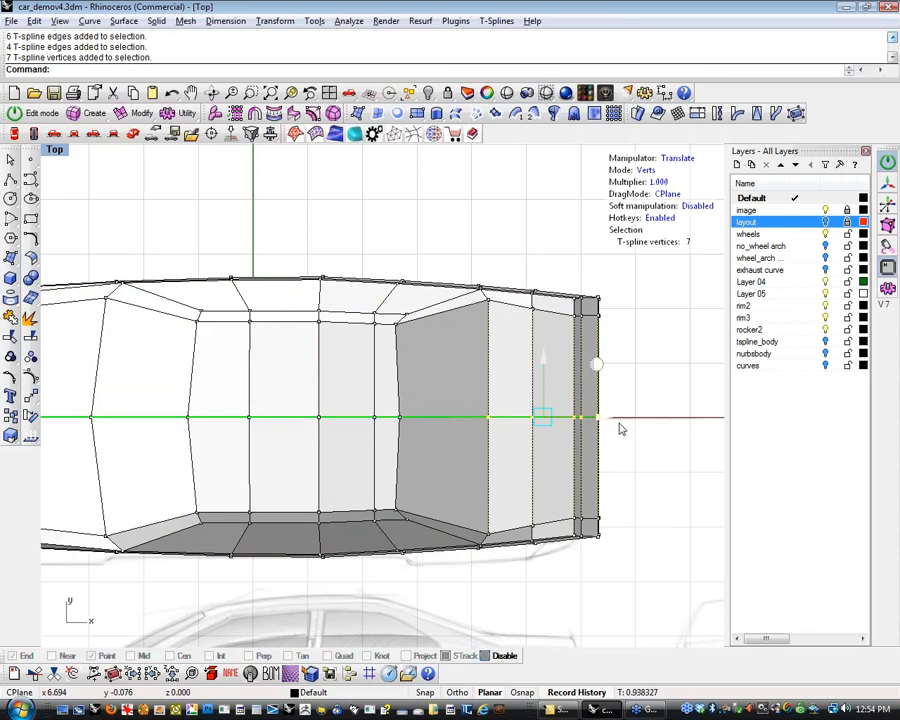
left_click_drag(614, 424, 619, 420)
left_click(652, 477)
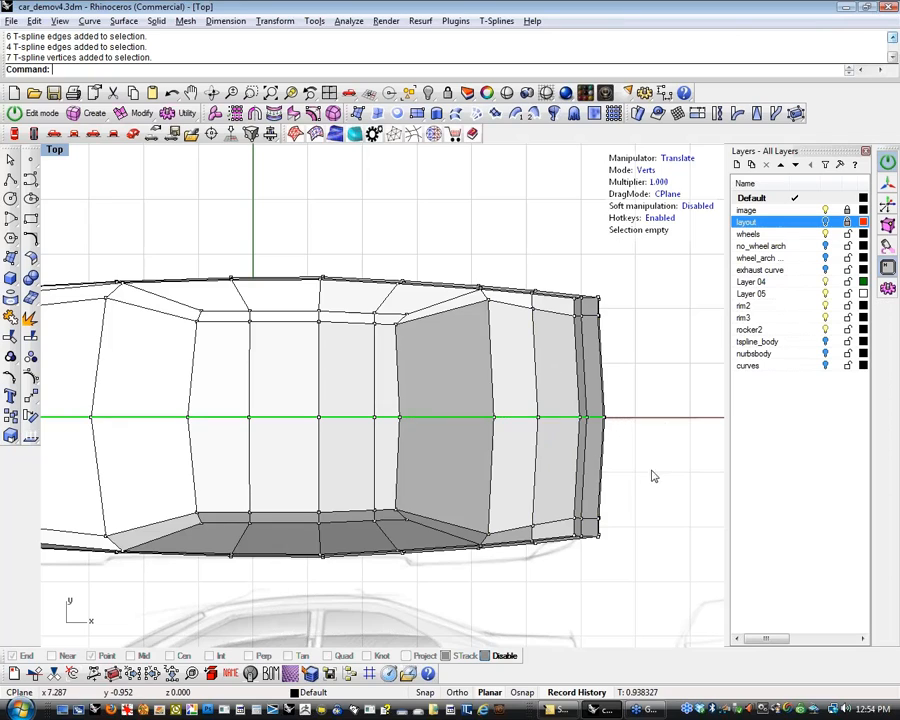
Nudge the six vertices along the inner side of the trunk-end corner slightly rearward
left_click_drag(509, 491, 629, 532)
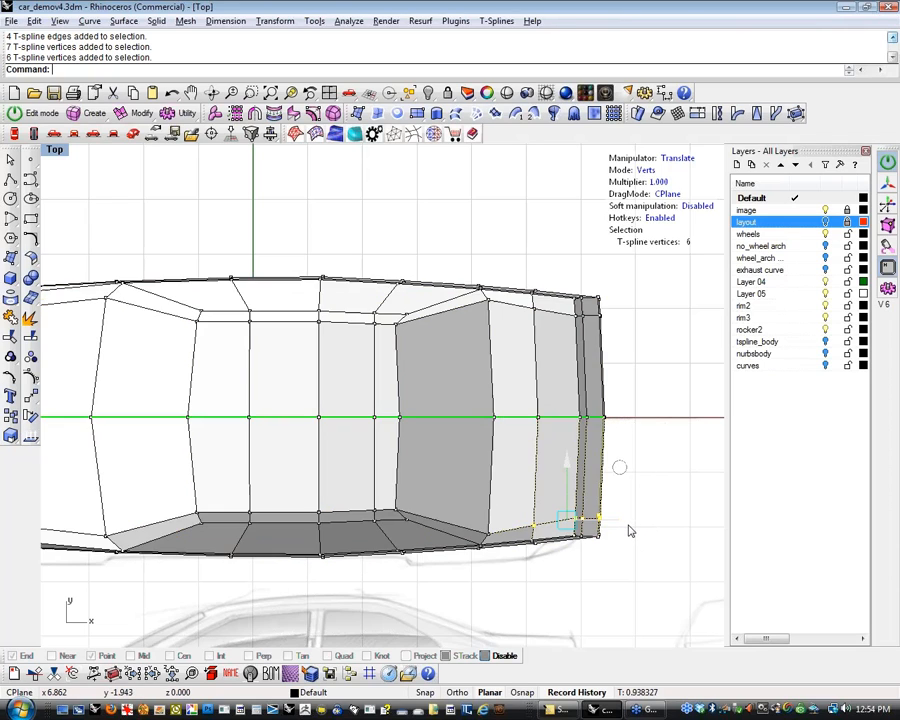
left_click(635, 569)
scroll(602, 558, "down", 2)
scroll(604, 502, "down", 2)
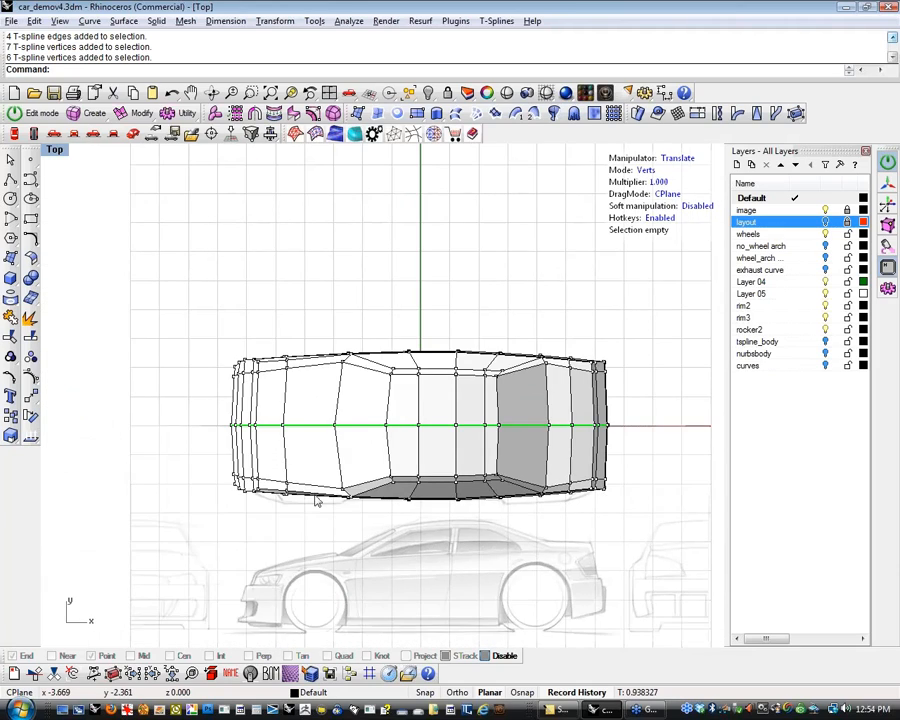
scroll(235, 490, "up", 4)
scroll(229, 485, "down", 2)
right_click_drag(217, 456, 164, 475)
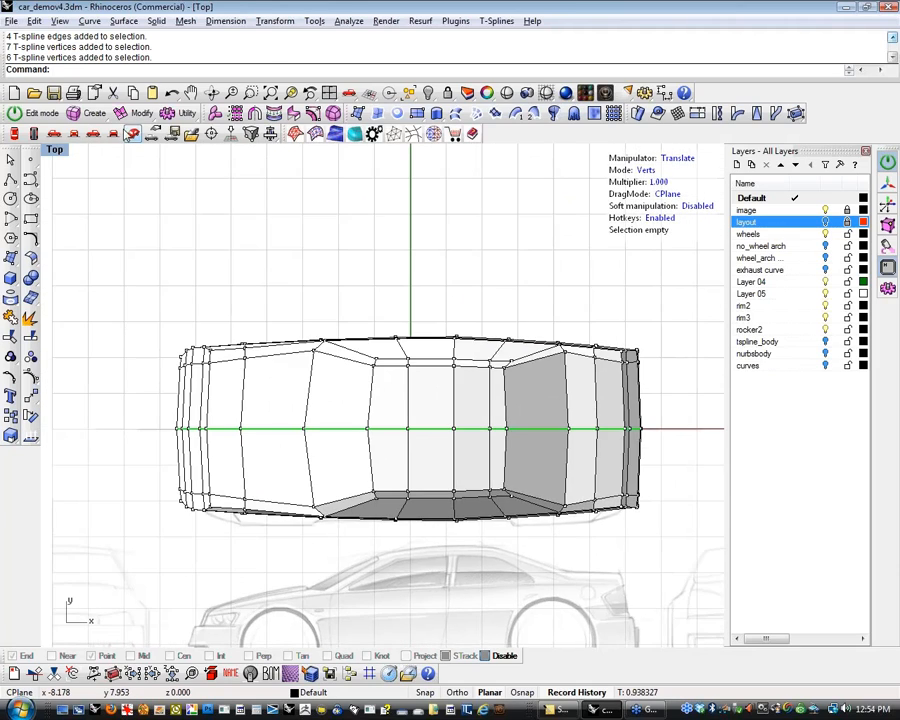
Show the car body with smooth display for all T-splines in the Perspective view, ready for edge editing
left_click(131, 134)
right_click_drag(168, 240, 165, 276)
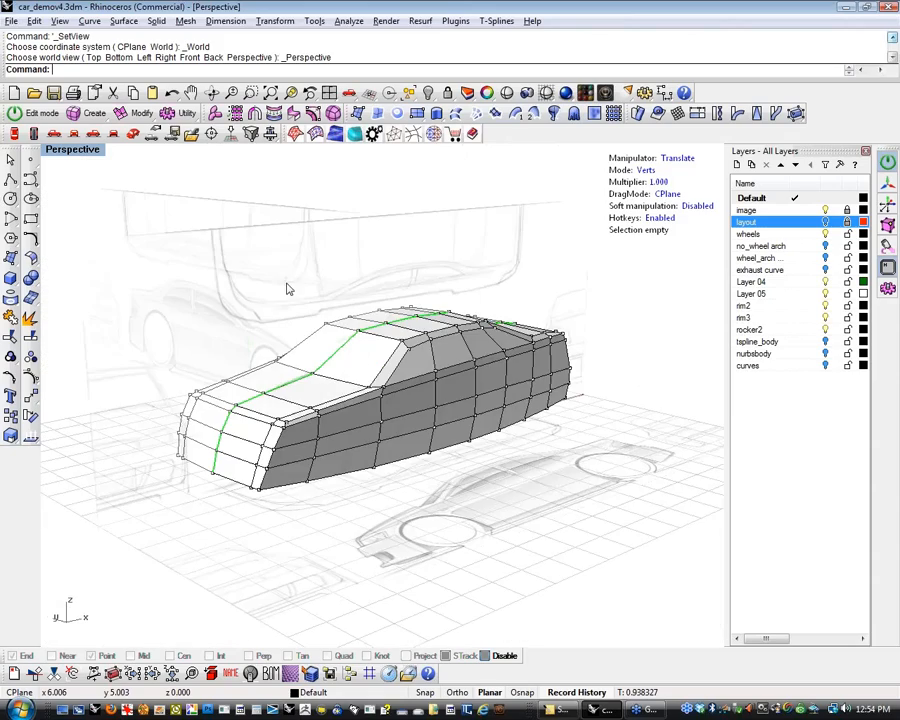
key("Tab")
right_click_drag(479, 466, 410, 392)
scroll(410, 392, "up", 2)
right_click_drag(580, 446, 504, 483)
scroll(472, 446, "up", 4)
key("e")
left_click(409, 453)
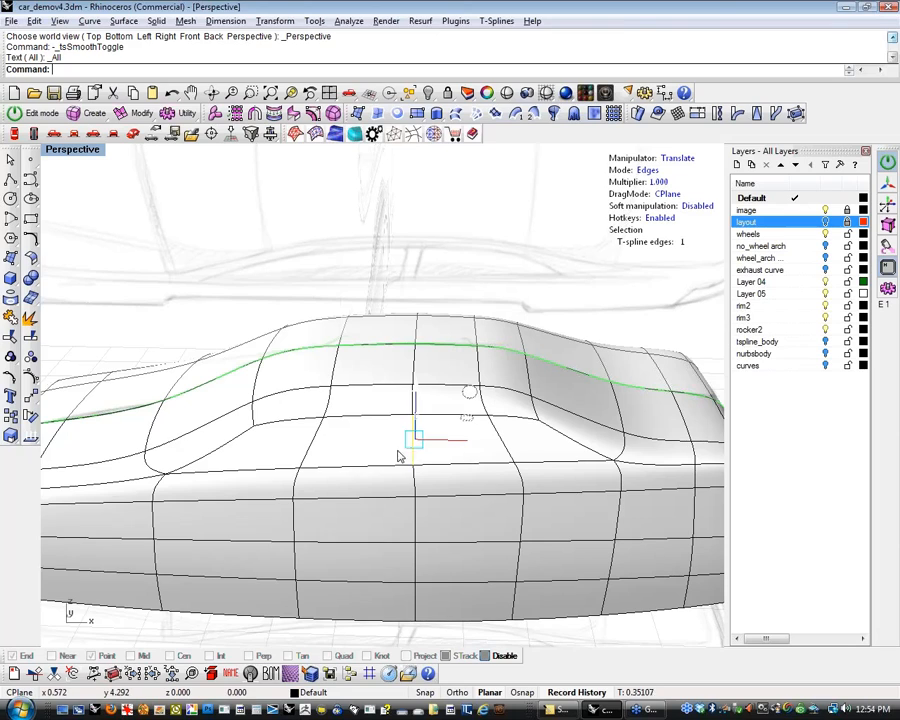
left_click(309, 464, "shift")
double_click(308, 465)
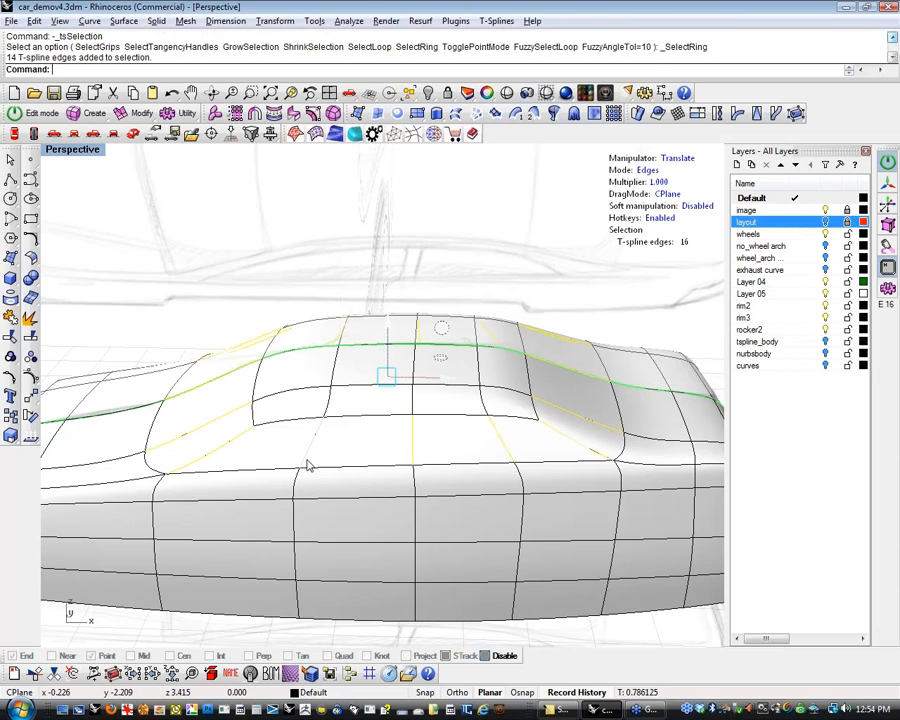
right_click_drag(310, 465, 288, 402)
right_click_drag(408, 412, 486, 454)
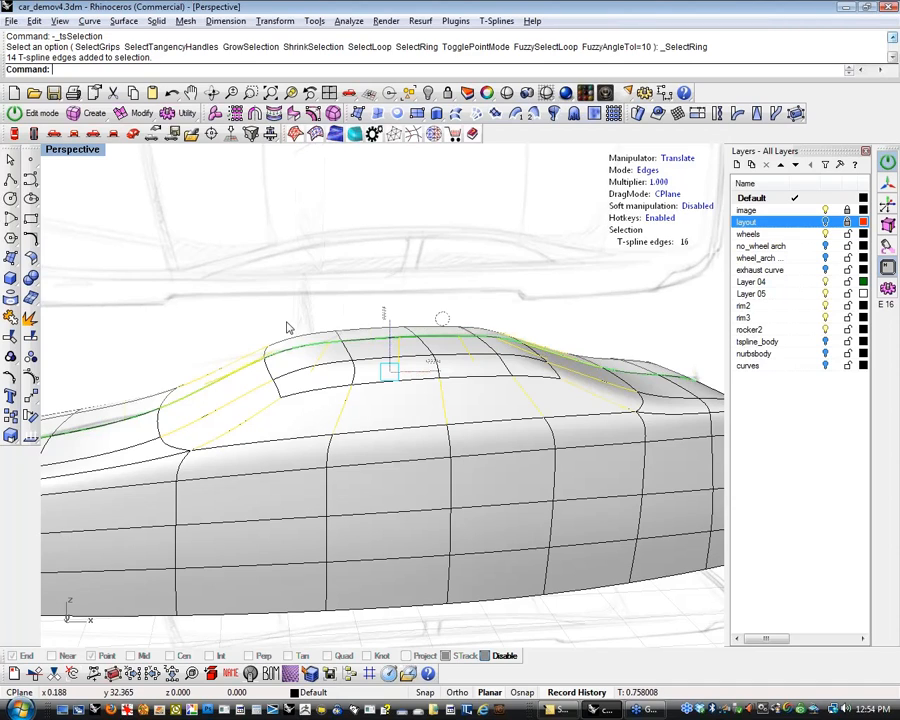
left_click(229, 341)
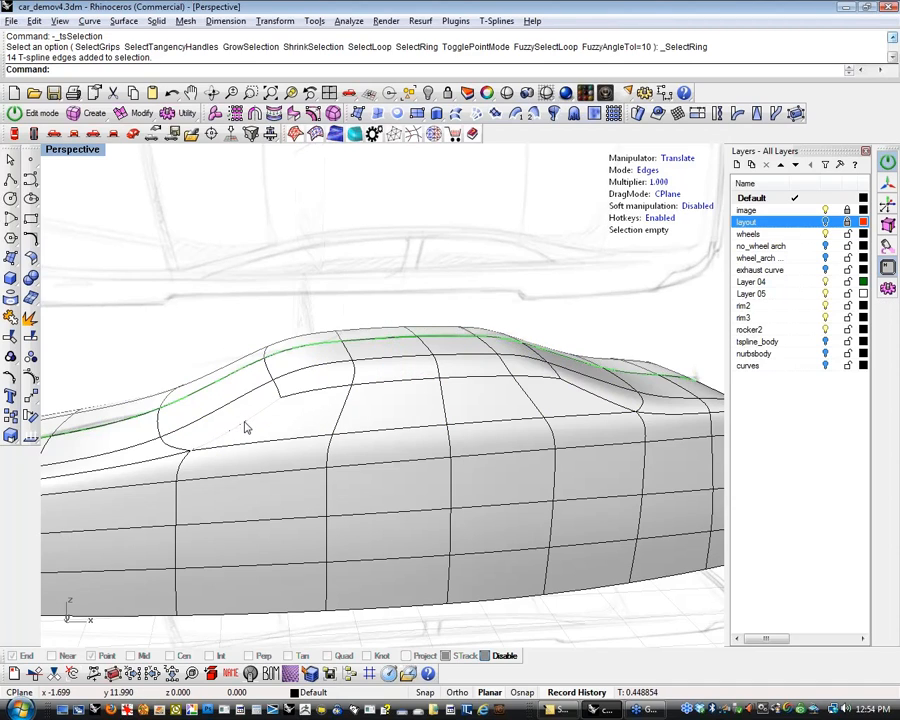
double_click(269, 447)
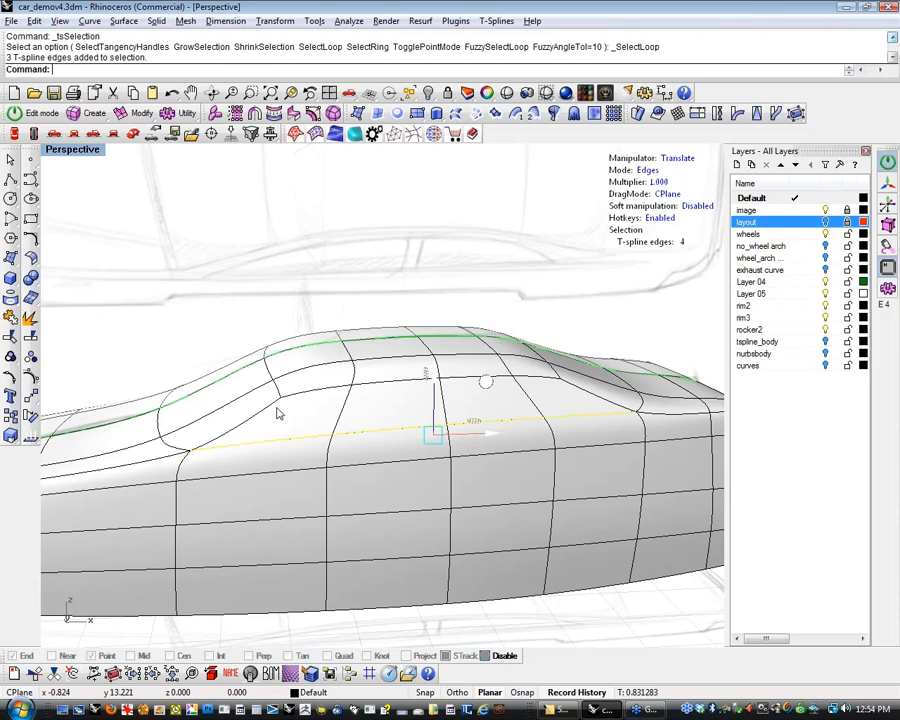
left_click(217, 245)
Select the ring of 16 edges around the cabin sides and insert a Simple edge loop at 0.858, near the beltline
left_click(299, 430)
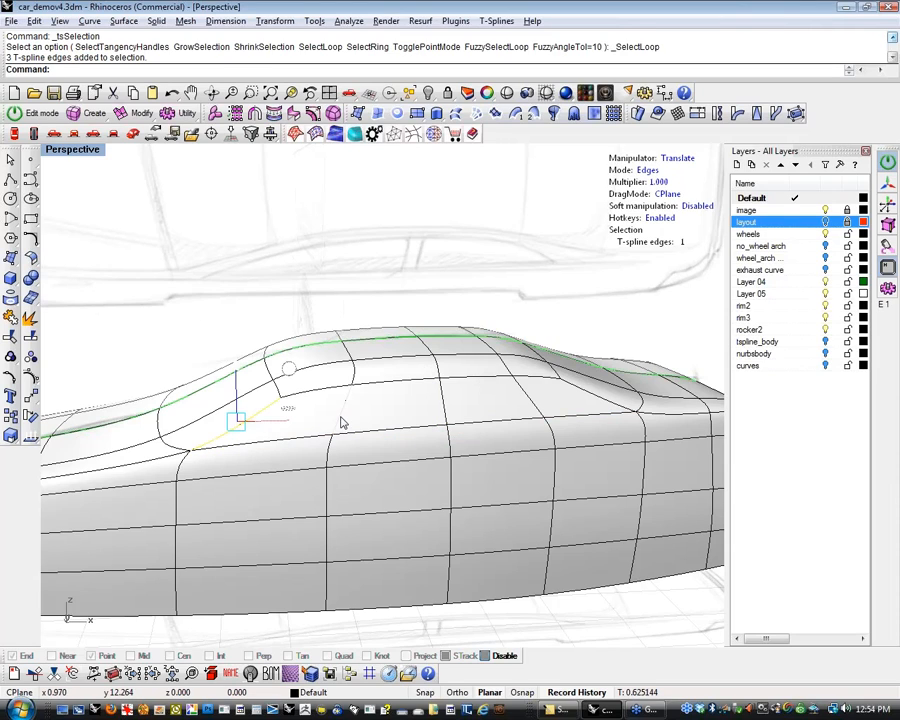
left_click(339, 422, "shift")
double_click(339, 422, "shift")
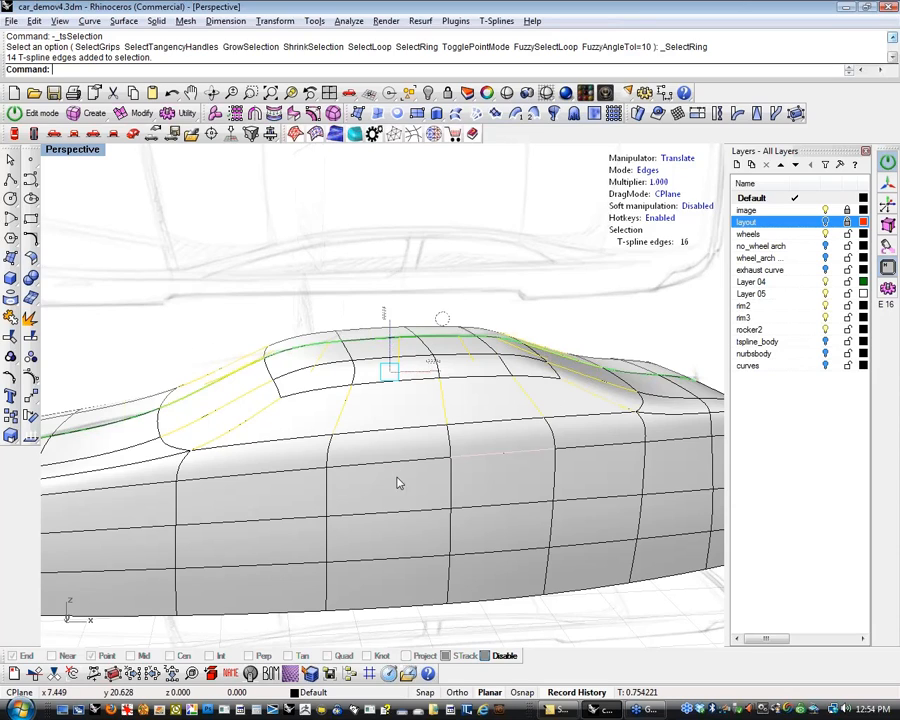
left_click(143, 115)
left_click(287, 131)
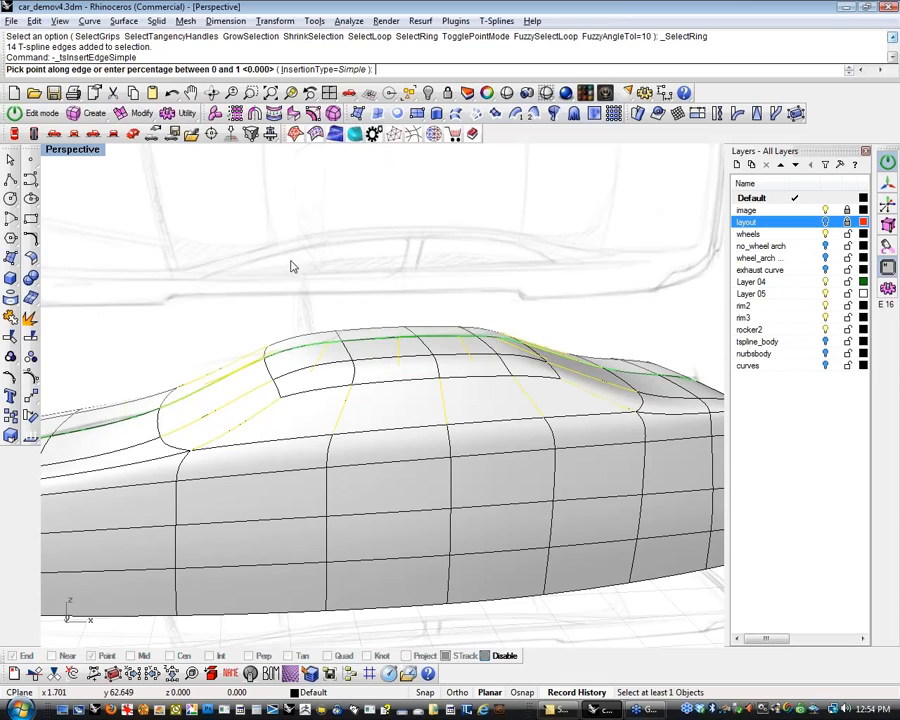
left_click(334, 430)
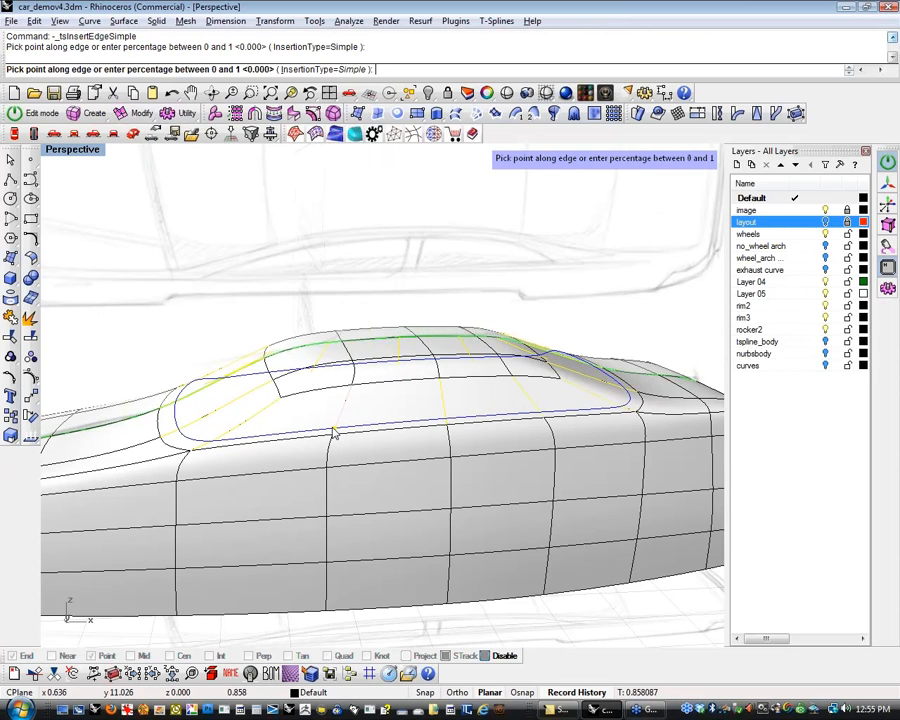
right_click(502, 449)
right_click_drag(502, 446, 333, 451)
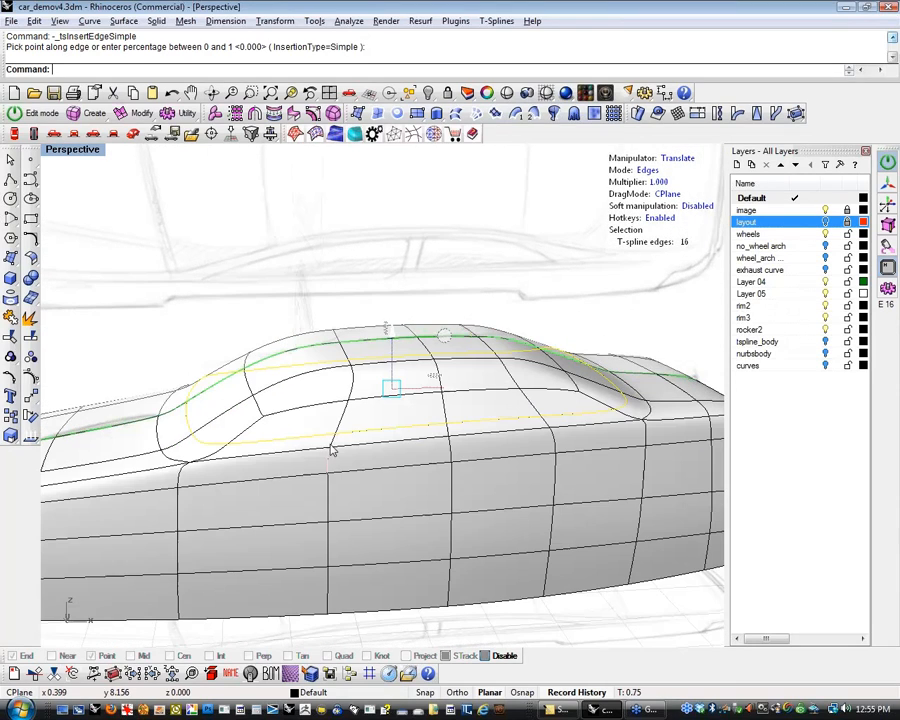
Insert a second Simple edge loop around the cabin, between the new beltline loop and the roof edge
right_click(352, 424)
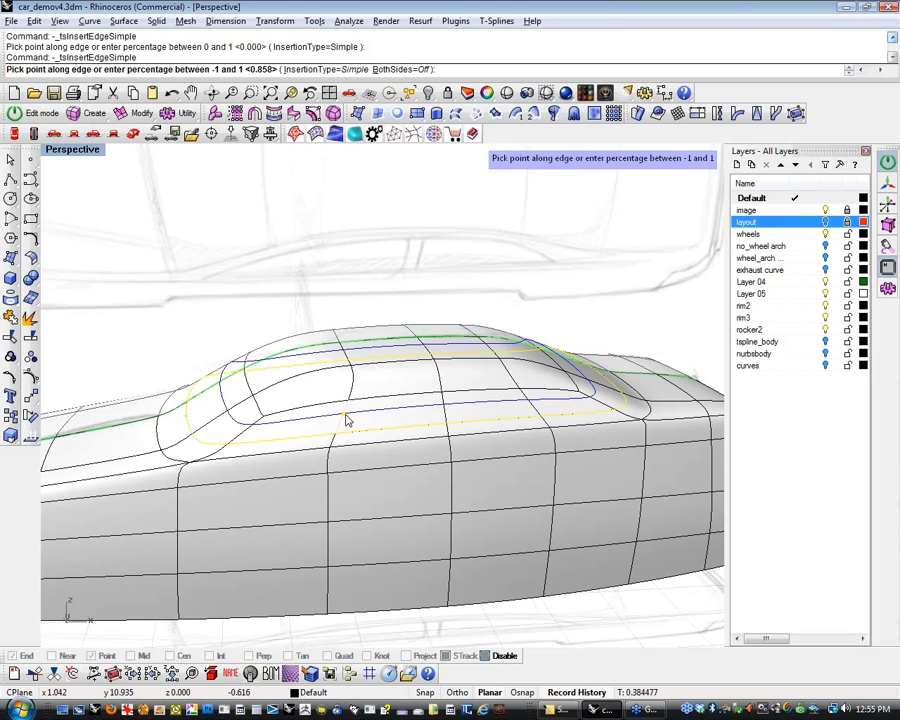
left_click(534, 436)
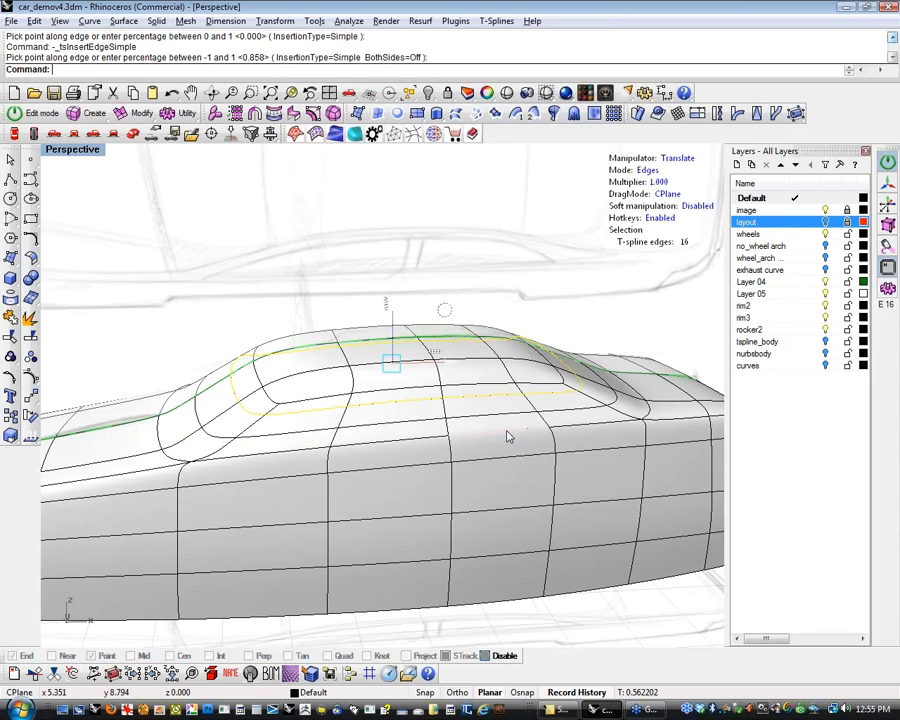
right_click_drag(316, 402, 337, 362)
left_click(203, 299)
Select the four edges of the lower new loop along the side of the cabin, just above the beltline
scroll(203, 299, "down", 4)
scroll(341, 356, "up", 7)
right_click_drag(408, 390, 297, 396)
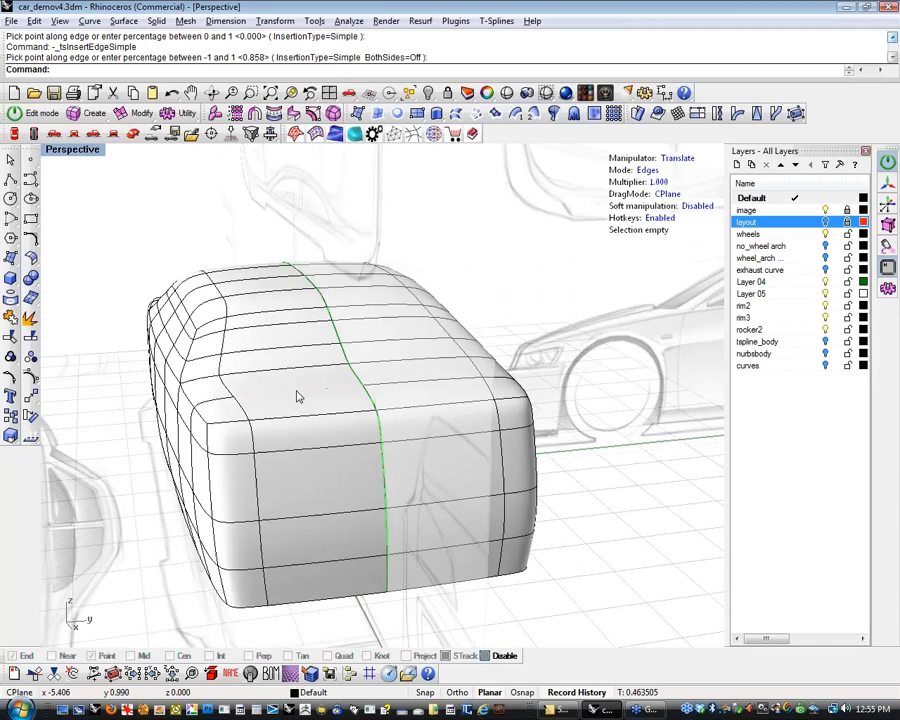
left_click(161, 333, "shift")
left_click(155, 323, "shift")
left_click(148, 313, "shift")
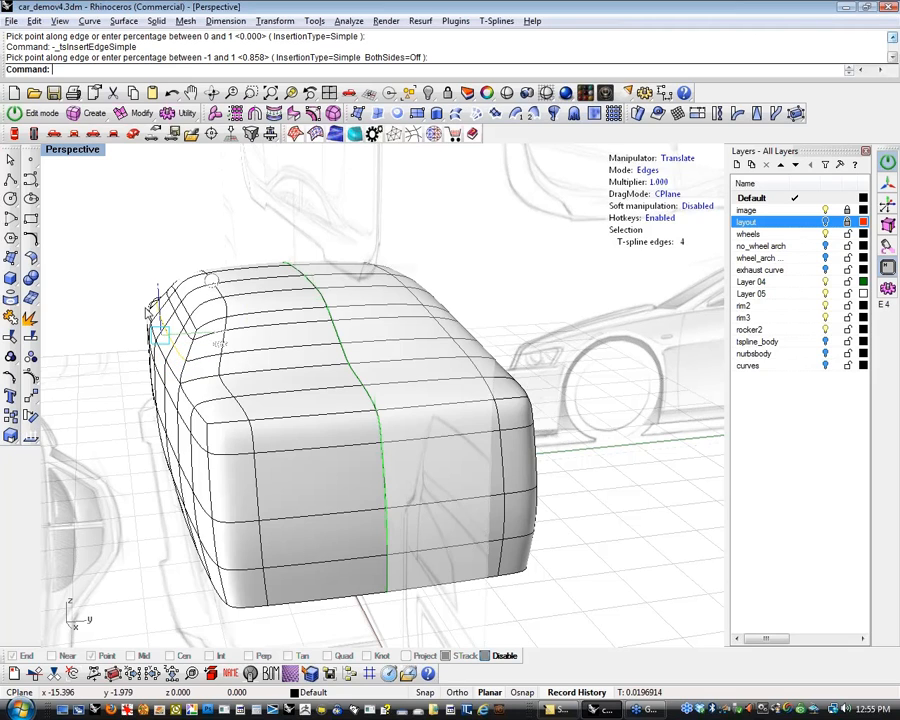
Preview the body in tsShiny shading with wires drawn, and set the Perspective viewport's display mode to tsShiny
left_click(507, 94)
mouse_move(283, 246)
right_mouse_down()
mouse_move(313, 257)
mouse_move(314, 245)
mouse_move(279, 227)
mouse_move(203, 388)
mouse_move(230, 414)
mouse_move(233, 370)
mouse_move(215, 340)
right_mouse_up()
left_click(308, 72)
scroll(207, 396, "up", 5)
key("Escape")
left_click(268, 416, "ctrl")
left_click(76, 152)
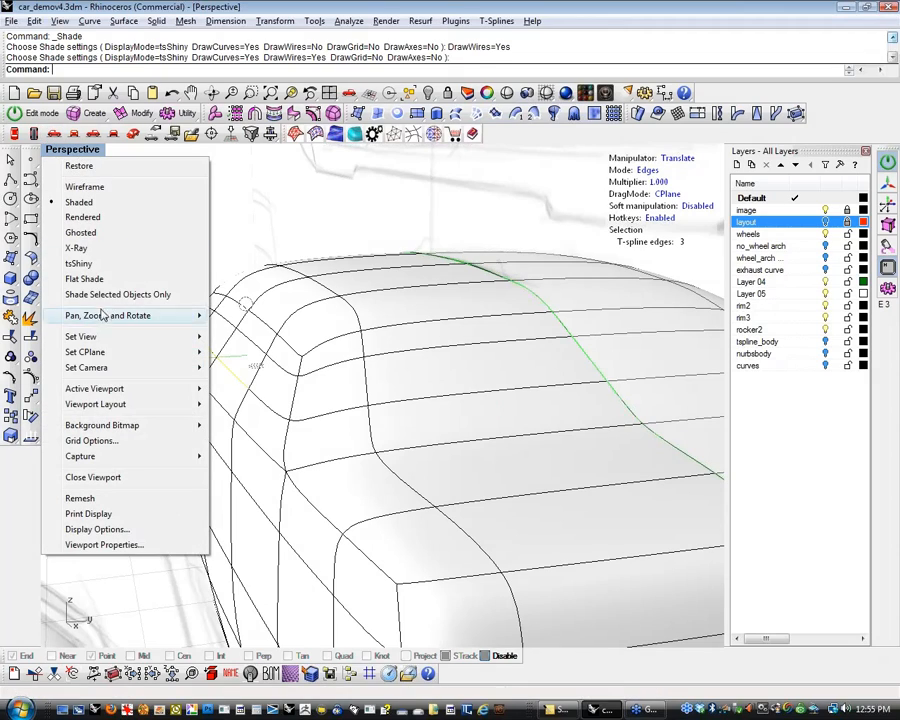
left_click(80, 263)
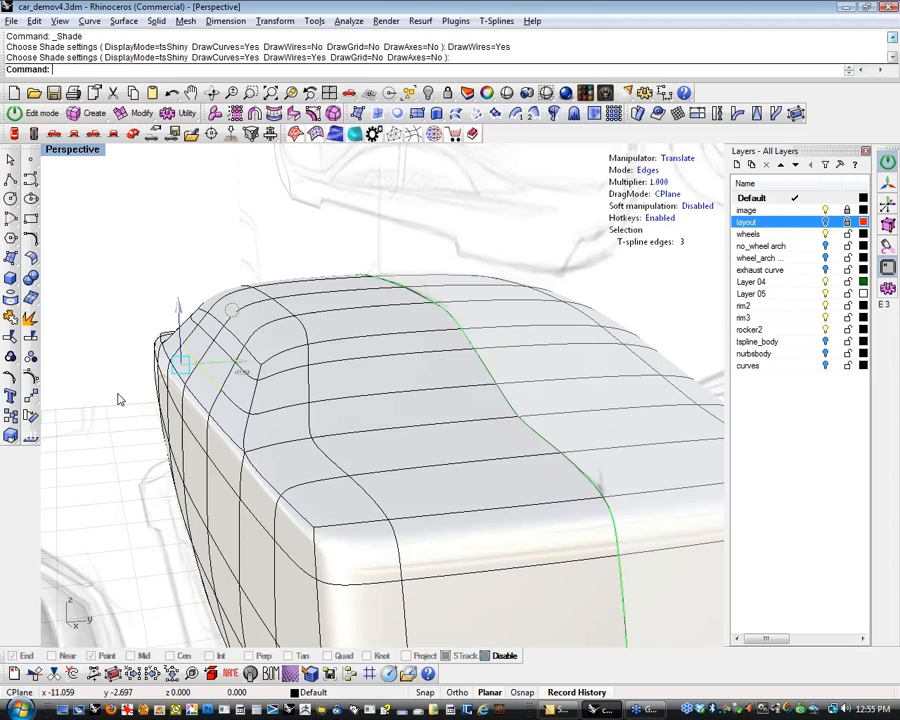
Restore the four-edge selection above the beltline and examine the reflections along the body side and at the trunk-end corner
left_click(252, 385, "shift")
right_click_drag(118, 400, 502, 428)
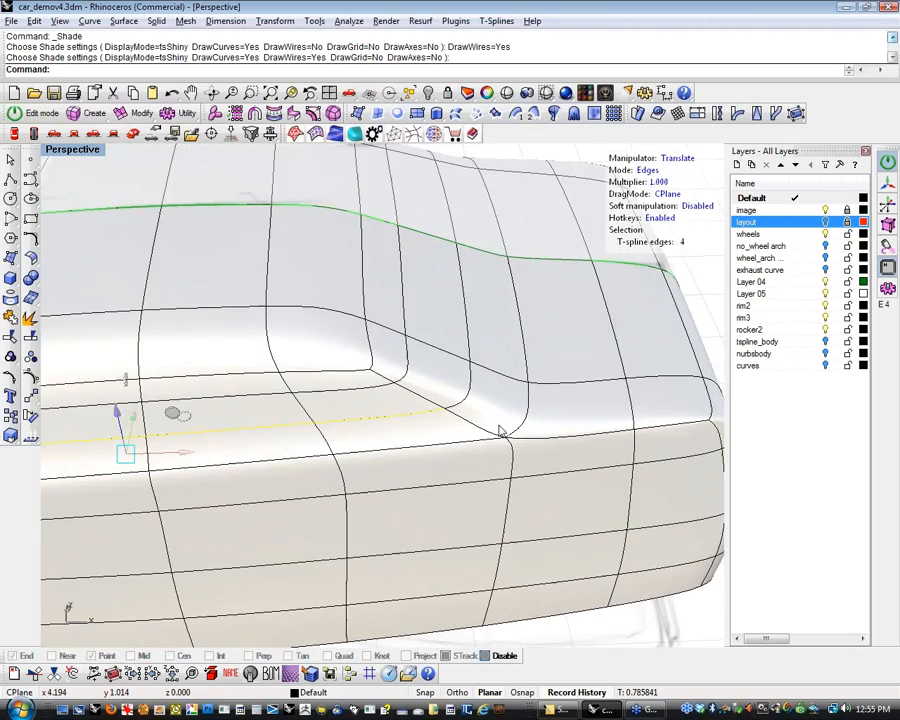
scroll(489, 414, "up", 3)
scroll(489, 414, "down", 5)
left_click(360, 488)
right_click_drag(360, 488, 325, 476)
scroll(428, 460, "up", 5)
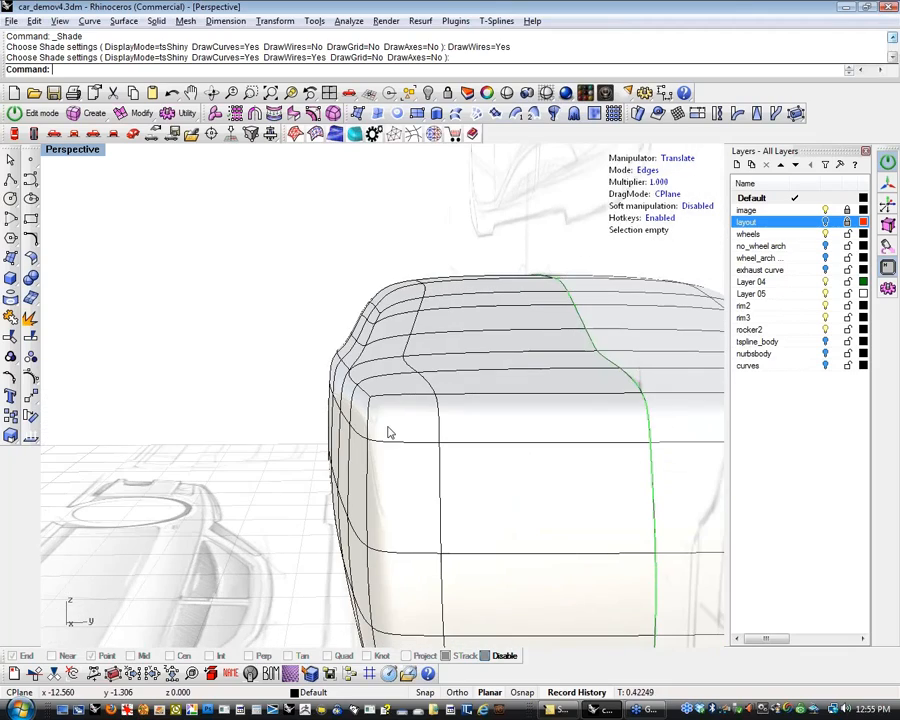
Undo the last edit-mode change and show the trunk end against the side sketch in the Front view
key("ctrl+z")
scroll(221, 378, "down", 5)
right_click_drag(207, 398, 572, 522)
scroll(595, 522, "up", 4)
right_click_drag(572, 522, 529, 552, "shift")
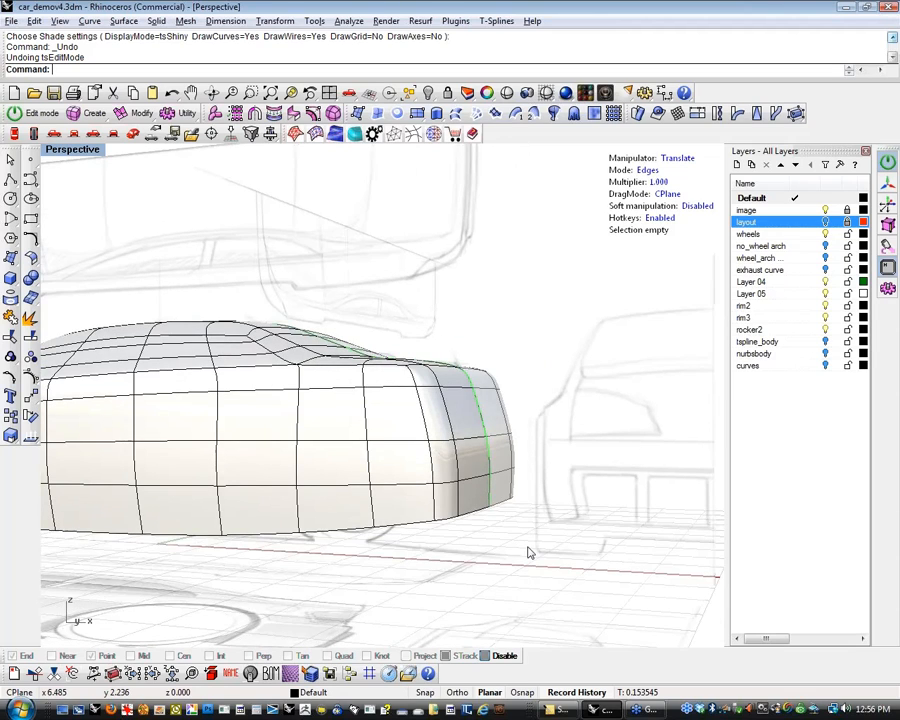
left_click(75, 137)
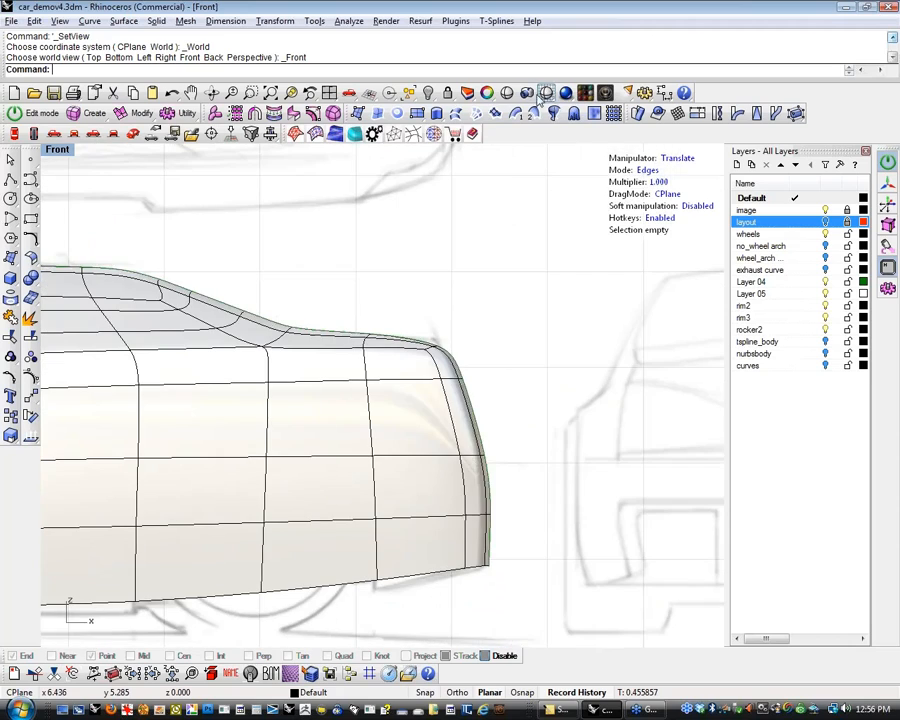
Show the Front view in wireframe and shift the rear-window edges slightly down and toward the nose against the side sketch
left_click(530, 94)
right_click_drag(508, 482, 586, 320)
right_click_drag(448, 334, 476, 349)
left_click_drag(282, 237, 546, 386)
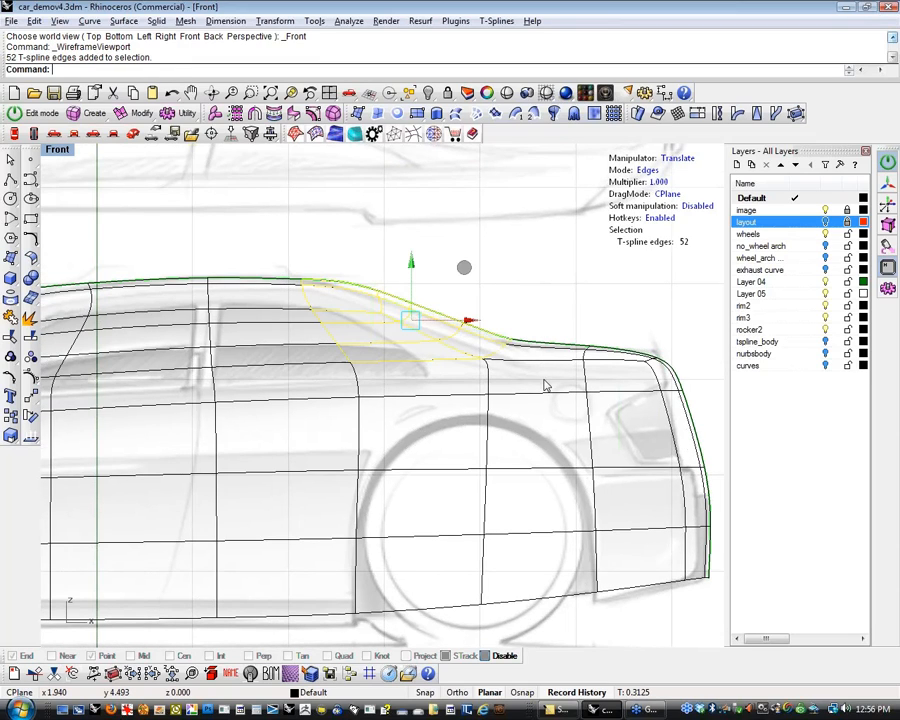
left_click(462, 272)
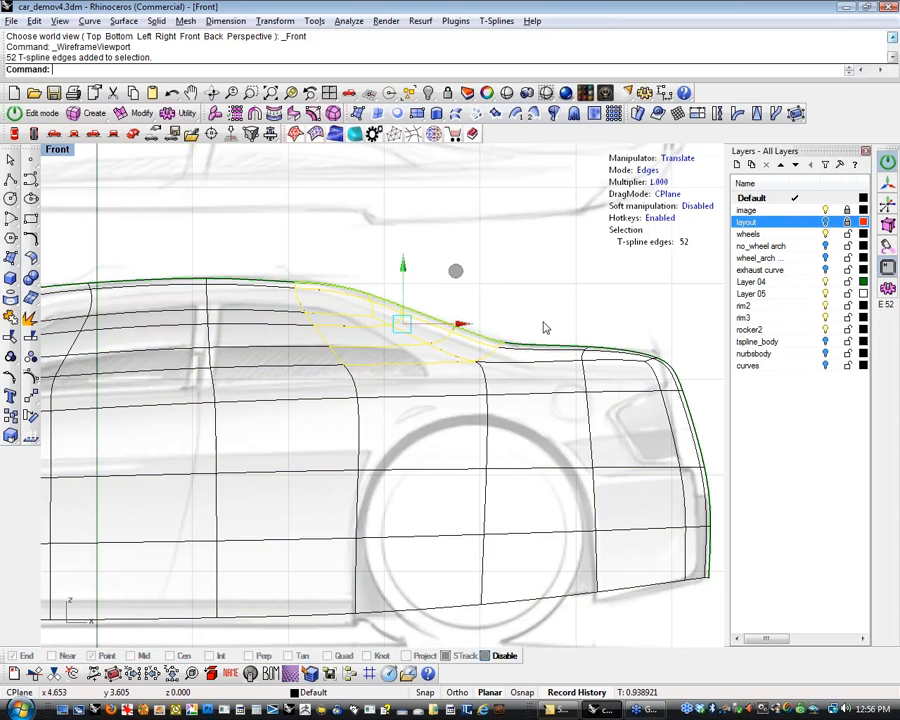
scroll(463, 325, "down", 2)
key("Escape")
scroll(463, 325, "down", 1)
scroll(326, 307, "up", 6)
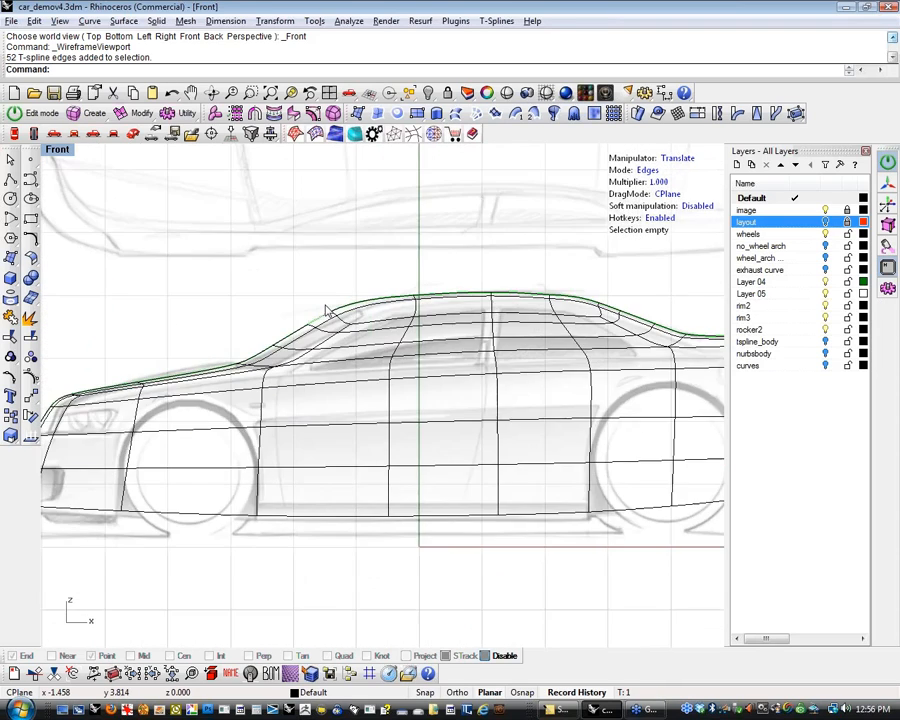
Move the two edges at the front of the roof slightly toward the trunk to match the side sketch
mouse_move(278, 282)
left_mouse_down()
mouse_move(355, 335)
mouse_move(428, 330)
mouse_move(418, 325)
left_mouse_up()
left_click(354, 257)
left_click_drag(352, 248, 428, 342)
left_click_drag(458, 305, 476, 307)
left_click(311, 257)
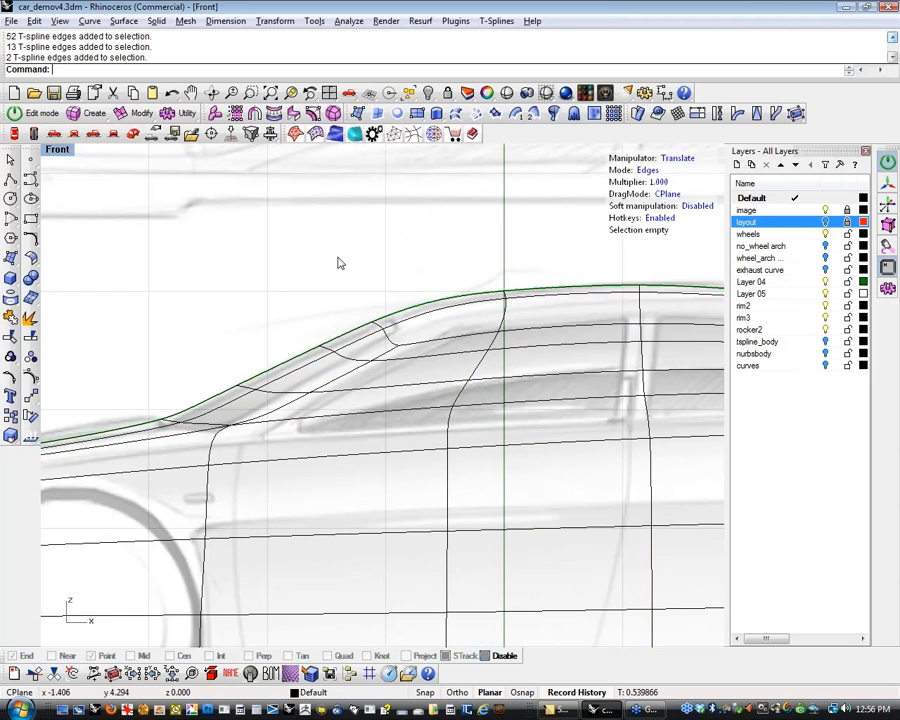
Raise the two edges at the rear of the roof slightly toward the sketched roofline
scroll(424, 277, "down", 3)
scroll(399, 284, "up", 4)
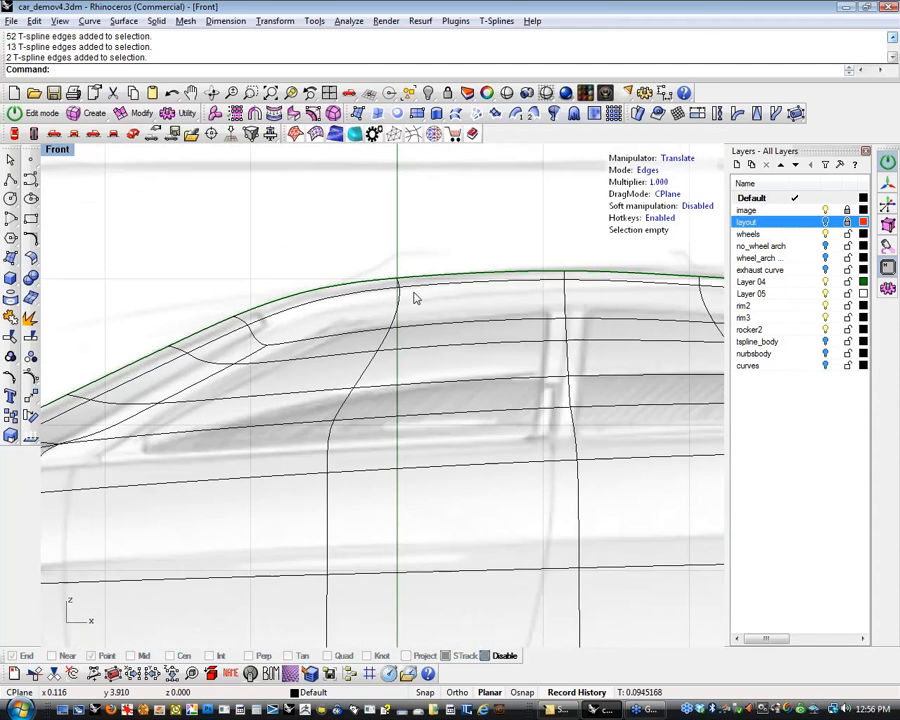
right_click_drag(463, 304, 381, 310)
left_click_drag(289, 238, 386, 298)
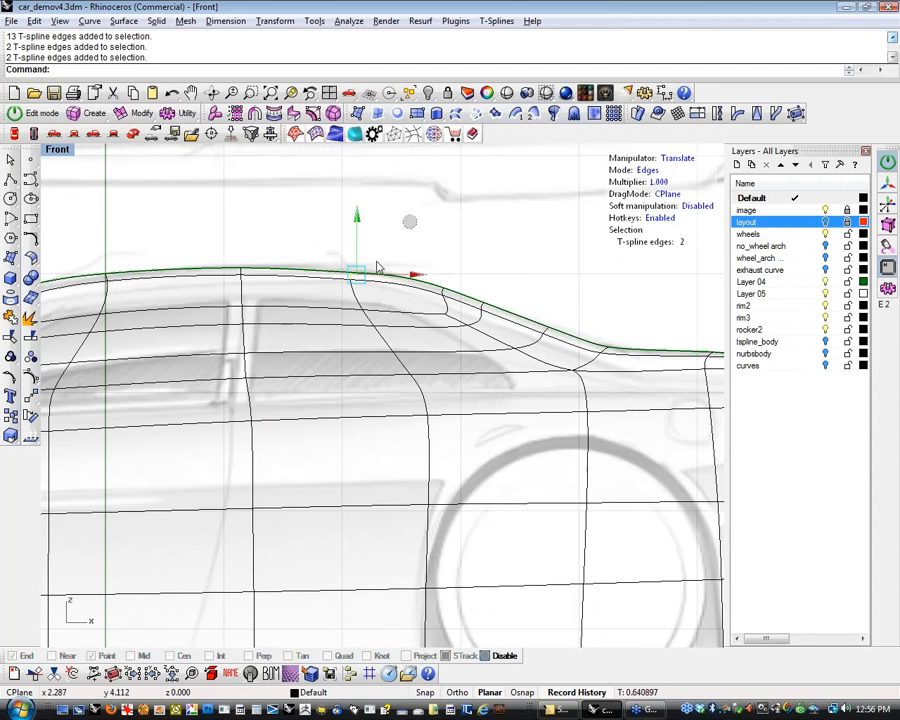
left_click_drag(358, 210, 358, 208)
left_click(246, 236)
scroll(274, 256, "down", 3)
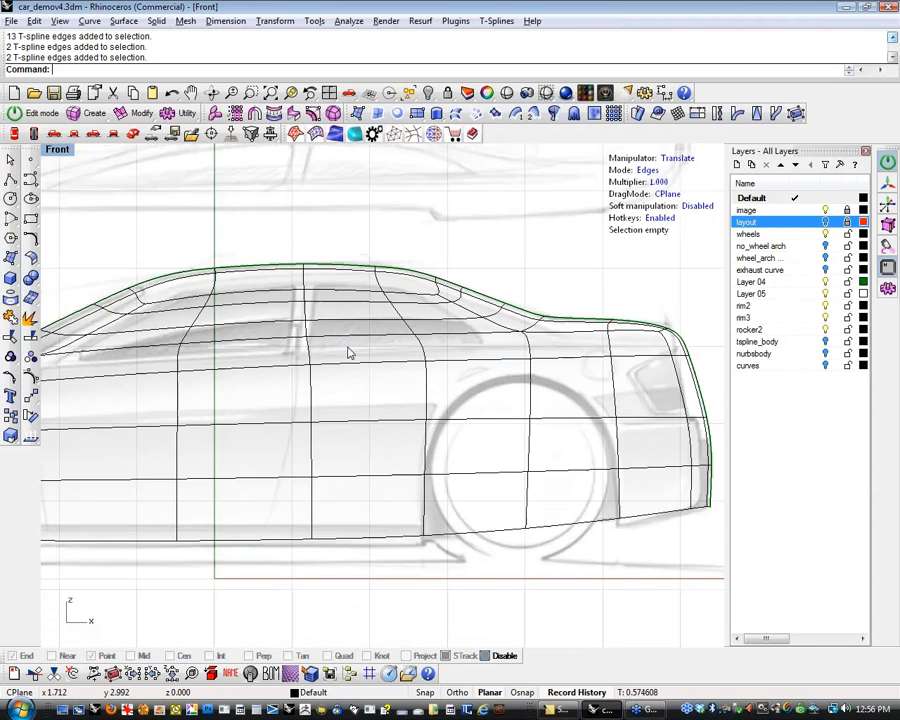
Select all the edges of the trunk end and move them toward the nose to align with the side sketch
scroll(330, 330, "up", 4)
scroll(315, 305, "down", 5)
scroll(541, 362, "up", 3)
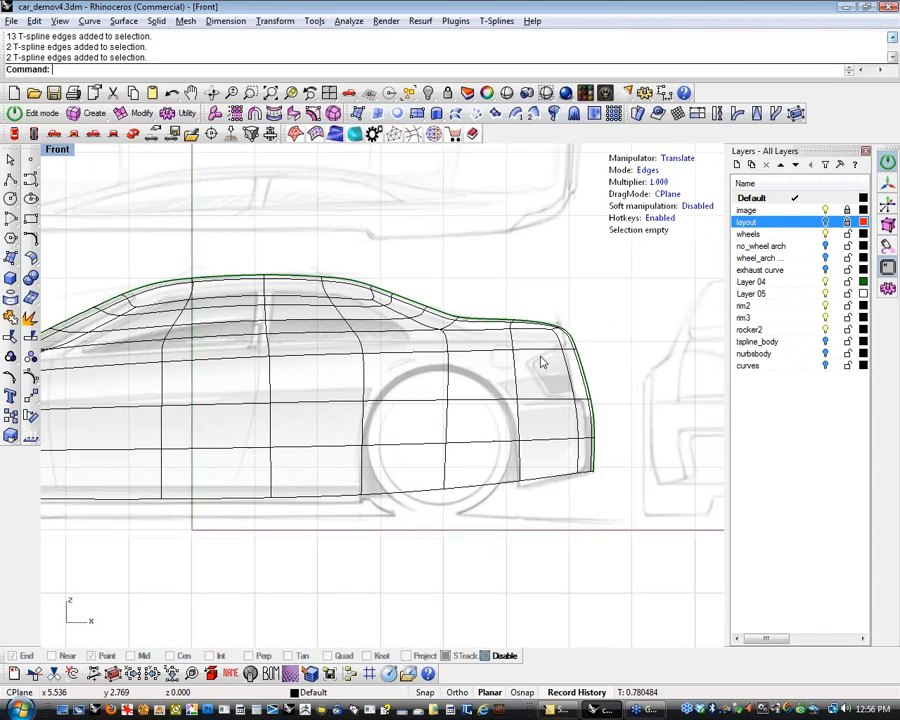
scroll(597, 352, "up", 4)
scroll(605, 350, "down", 2)
scroll(610, 352, "up", 2)
right_click_drag(610, 352, 520, 195)
left_click_drag(474, 181, 634, 624)
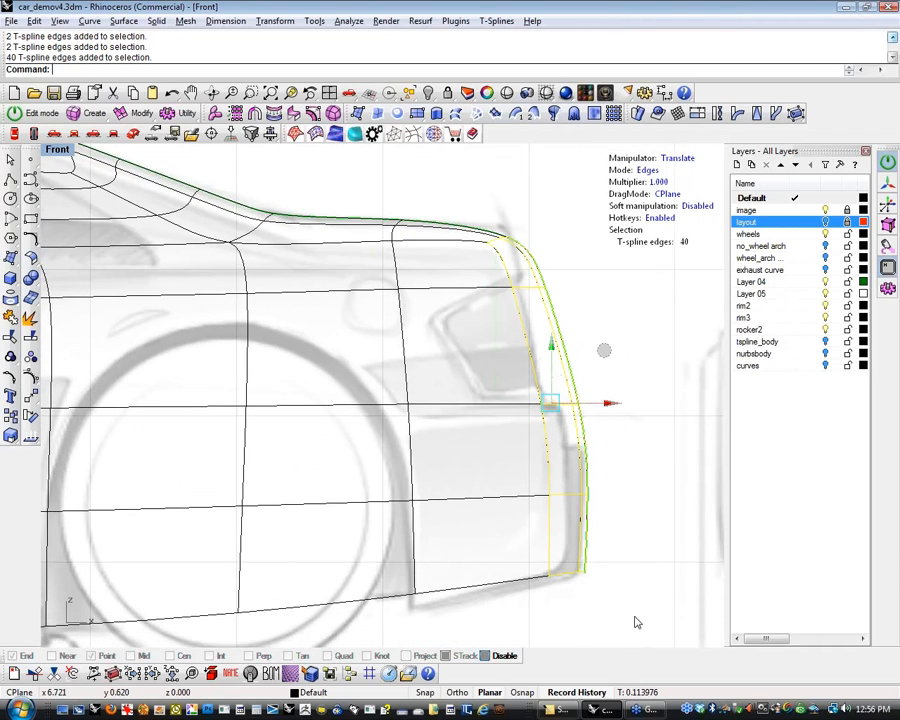
left_click_drag(611, 410, 575, 421)
scroll(623, 434, "down", 4)
right_click_drag(623, 434, 575, 452)
left_click(534, 348)
Move two four-edge groups at the upper trunk corner up and outward to tighten the corner against the side sketch
scroll(534, 348, "up", 5)
left_click_drag(386, 281, 427, 344)
left_click_drag(490, 286, 537, 262)
left_click(639, 406)
right_click_drag(639, 406, 547, 368)
left_click_drag(373, 341, 480, 398)
left_click_drag(461, 354, 480, 345)
left_click(494, 388)
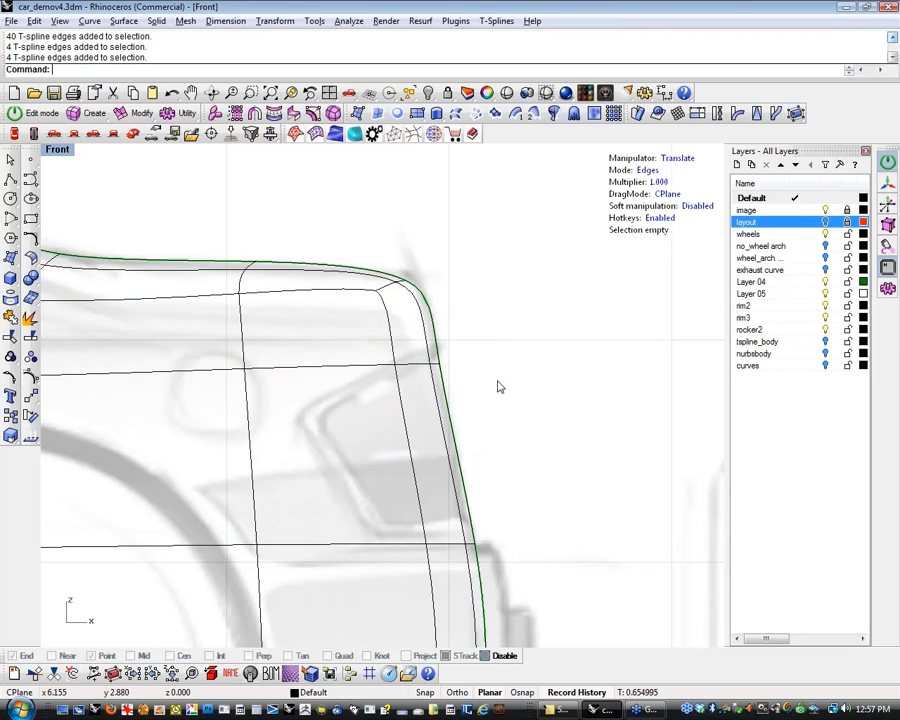
Nudge the four edges across the trunk lid, just ahead of the corner, against the side sketch
right_click_drag(494, 388, 502, 381)
scroll(467, 387, "down", 4)
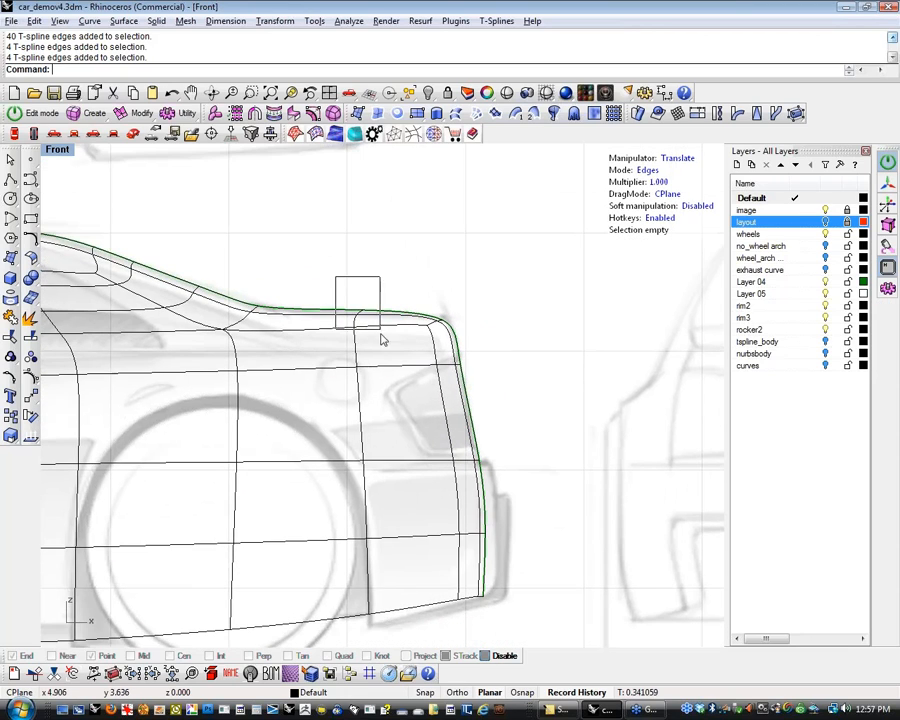
left_click_drag(381, 331, 381, 330)
left_click_drag(363, 255, 579, 370)
right_click_drag(579, 370, 488, 331)
Switch to vertex editing and move the side vertex at the trunk-lid corner down and toward the nose
key("a")
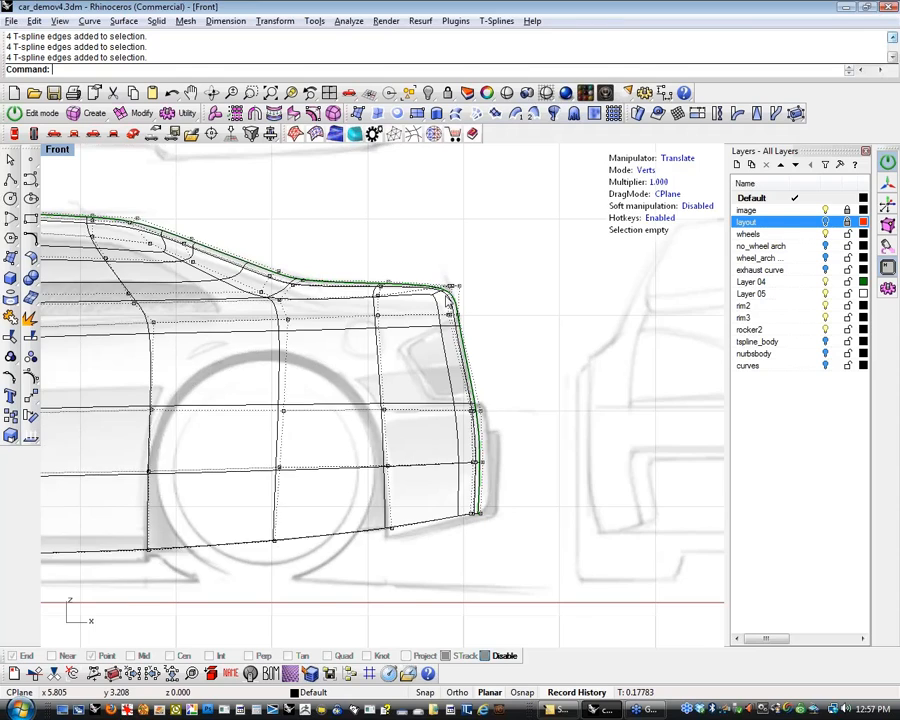
scroll(449, 294, "up", 6)
scroll(450, 295, "up", 2)
left_click(456, 278)
left_click_drag(510, 225, 482, 244)
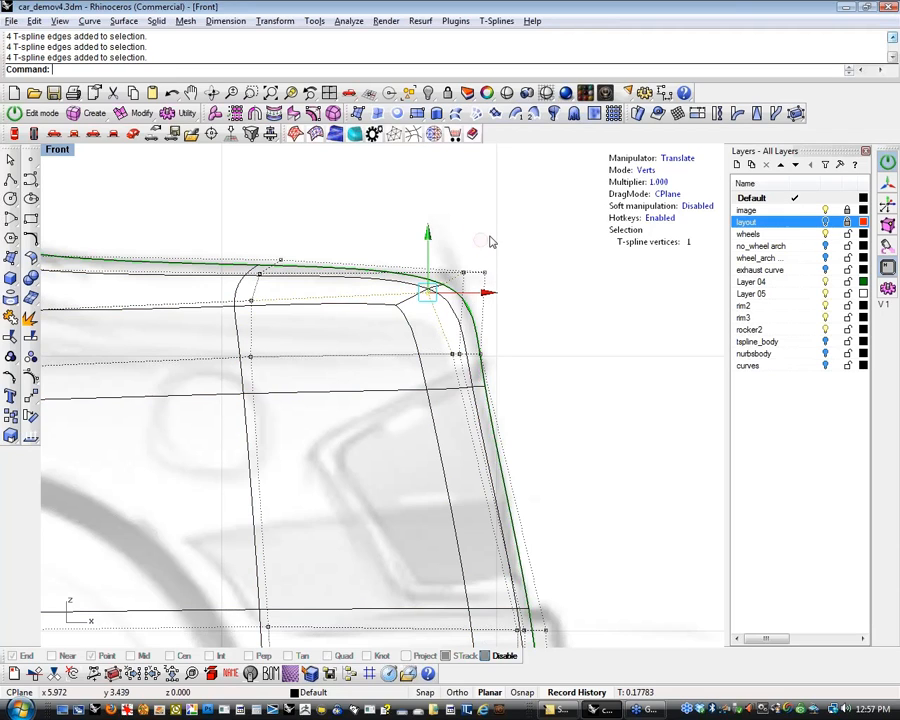
key("ctrl+z")
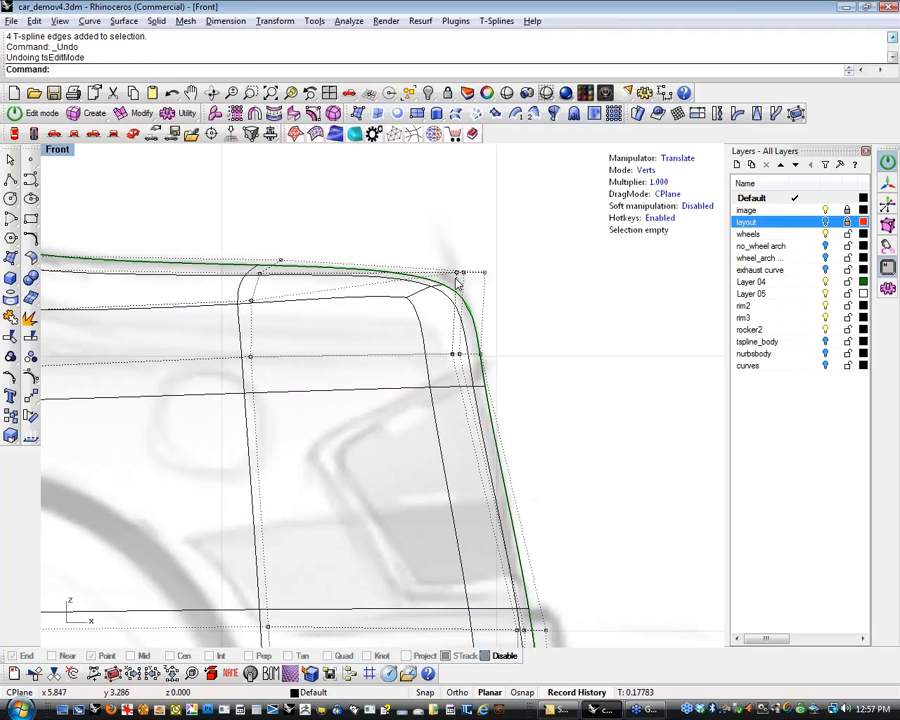
left_click(457, 279)
mouse_move(457, 222)
left_mouse_down()
mouse_move(450, 237)
mouse_move(454, 229)
left_mouse_up()
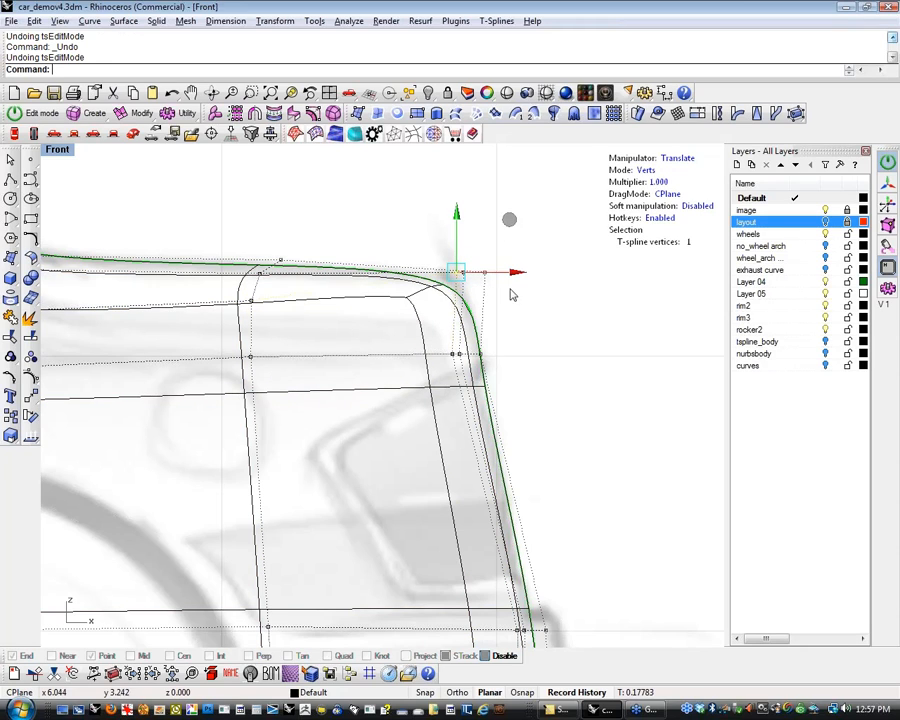
left_click_drag(515, 279, 518, 278)
left_click(498, 228)
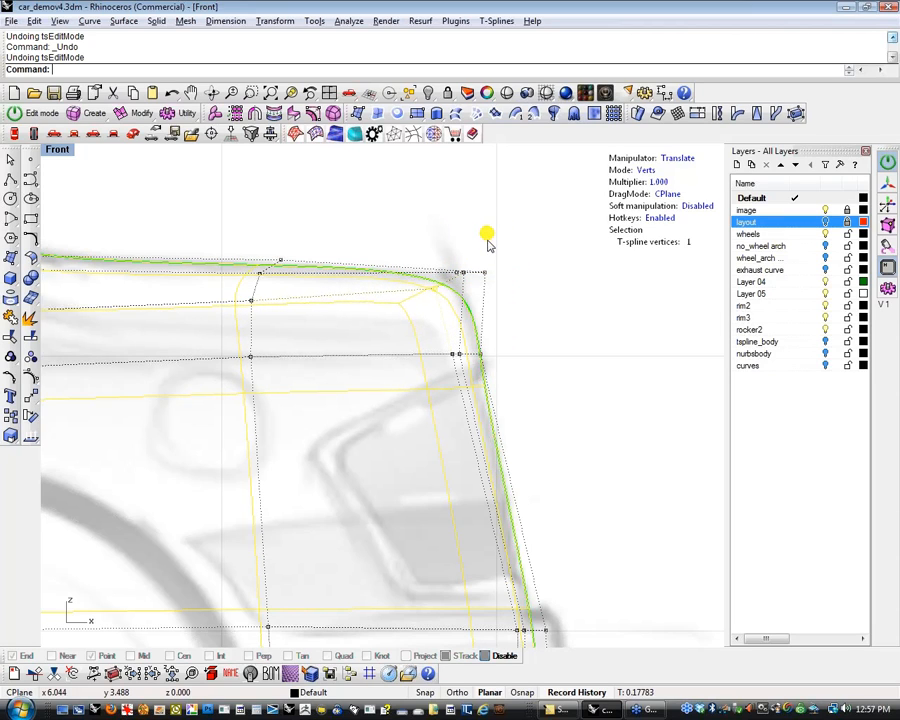
left_click(486, 240)
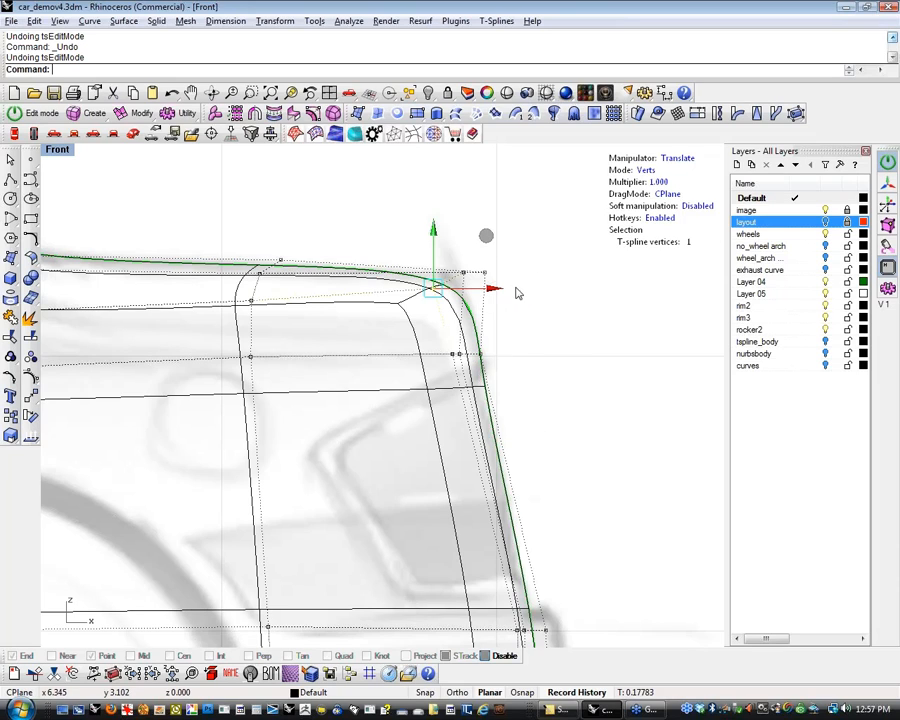
key("Escape")
Lower the two bottom-edge vertices just behind the rear wheel to follow the side sketch
scroll(553, 321, "down", 2)
right_click_drag(566, 372, 551, 335)
right_click_drag(570, 434, 567, 340)
scroll(567, 350, "down", 2)
right_click_drag(594, 384, 508, 363)
scroll(507, 367, "down", 4)
scroll(503, 368, "up", 4)
left_click_drag(358, 350, 495, 404)
left_click(509, 467)
scroll(509, 468, "down", 8)
right_click_drag(509, 470, 473, 407)
left_click_drag(367, 522, 373, 434)
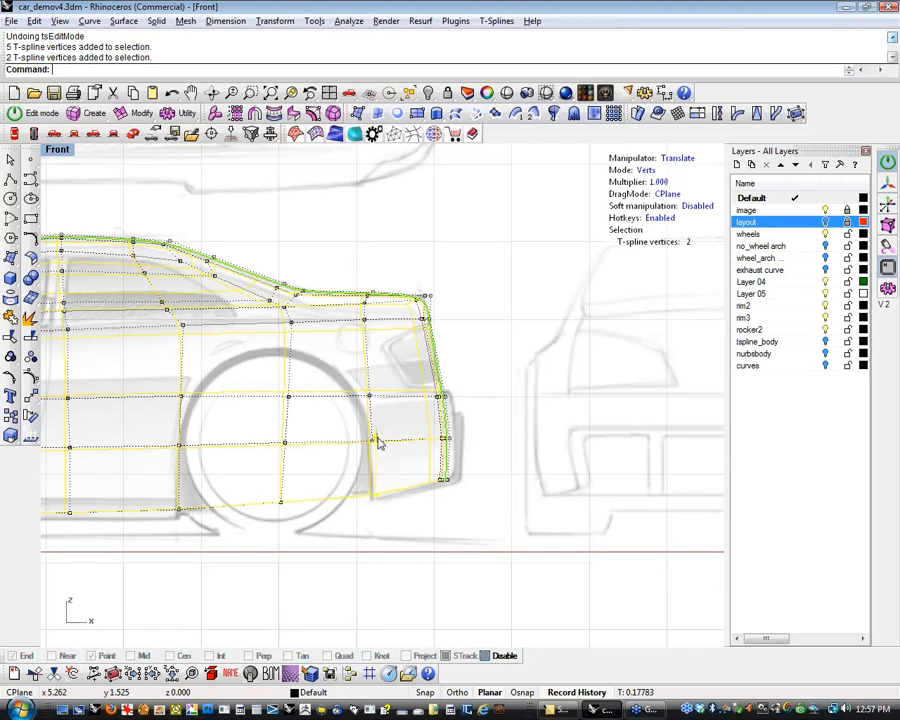
left_click(491, 528)
Lower the two vertices on the body's bottom edge beneath the rear wheel
right_click_drag(488, 519, 554, 462)
left_click_drag(335, 471, 346, 390)
scroll(360, 500, "down", 2)
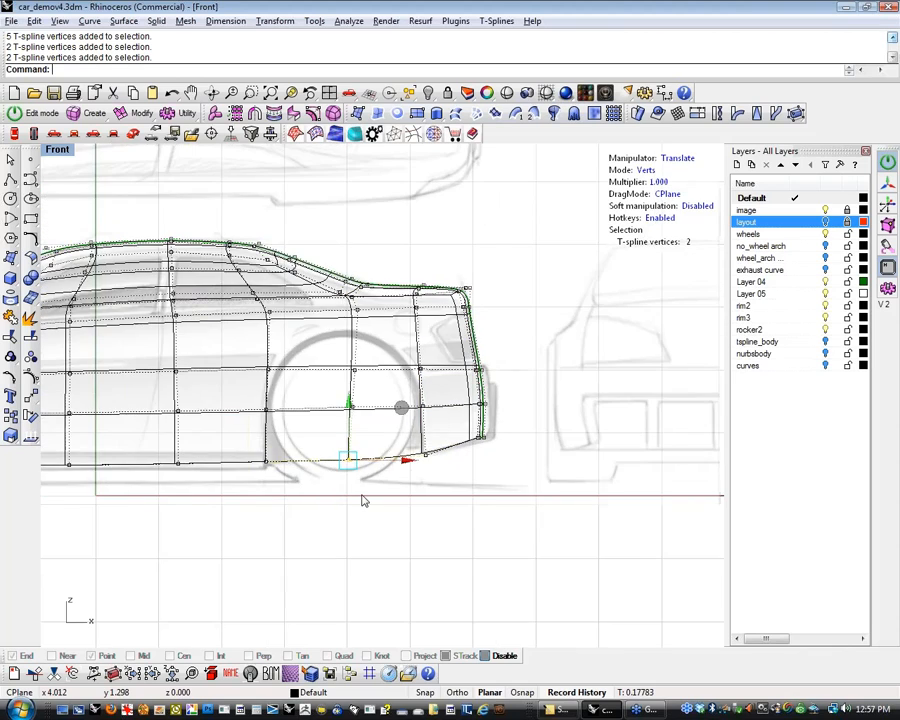
scroll(362, 498, "down", 2)
Select and release the five vertices at the nose's lower corner, and compare both body ends with the side sketch
right_click_drag(362, 498, 620, 425)
right_click_drag(243, 420, 381, 454)
scroll(199, 424, "up", 8)
left_click(197, 424)
left_click_drag(192, 425, 310, 393)
key("Escape")
scroll(356, 488, "down", 5)
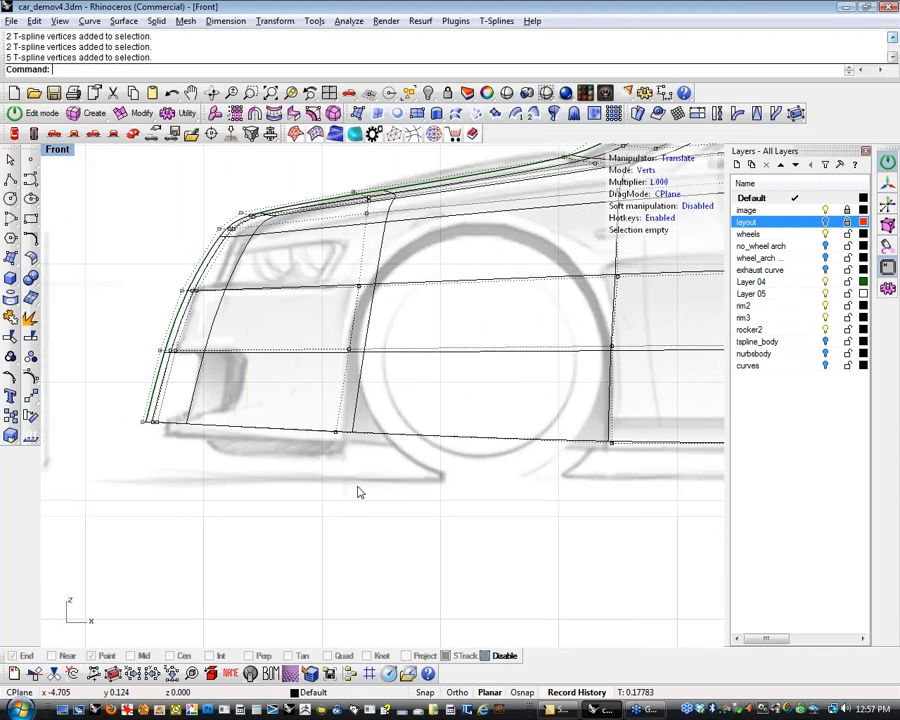
right_click_drag(644, 492, 470, 501)
scroll(518, 411, "up", 12)
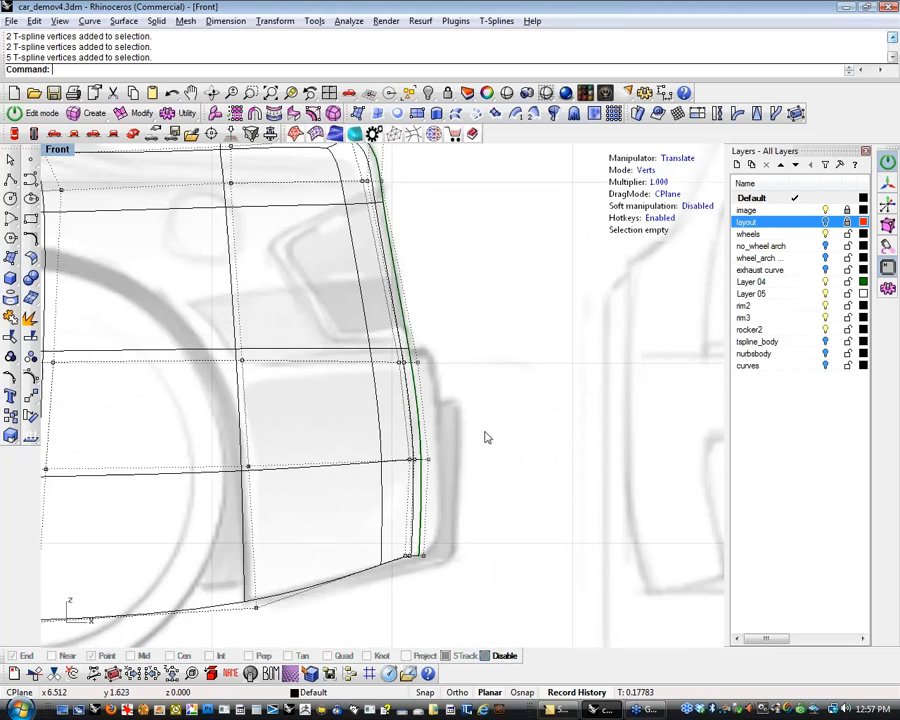
scroll(485, 432, "down", 2)
scroll(490, 440, "down", 8)
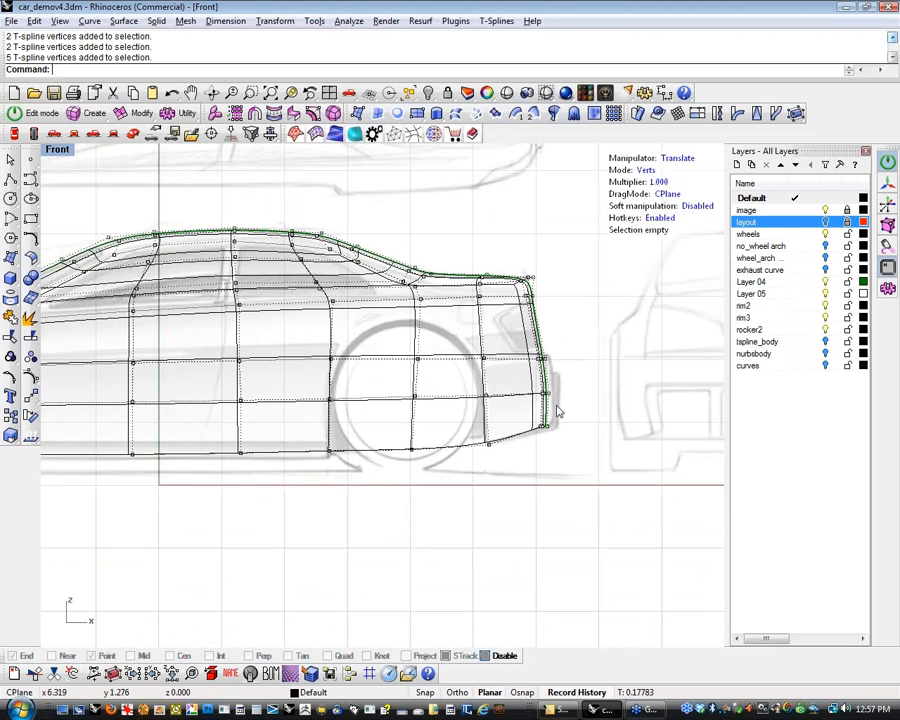
right_click_drag(463, 350, 532, 344)
Switch to edge editing and preview the body in tsShiny shading in the Front and Perspective views
key("2")
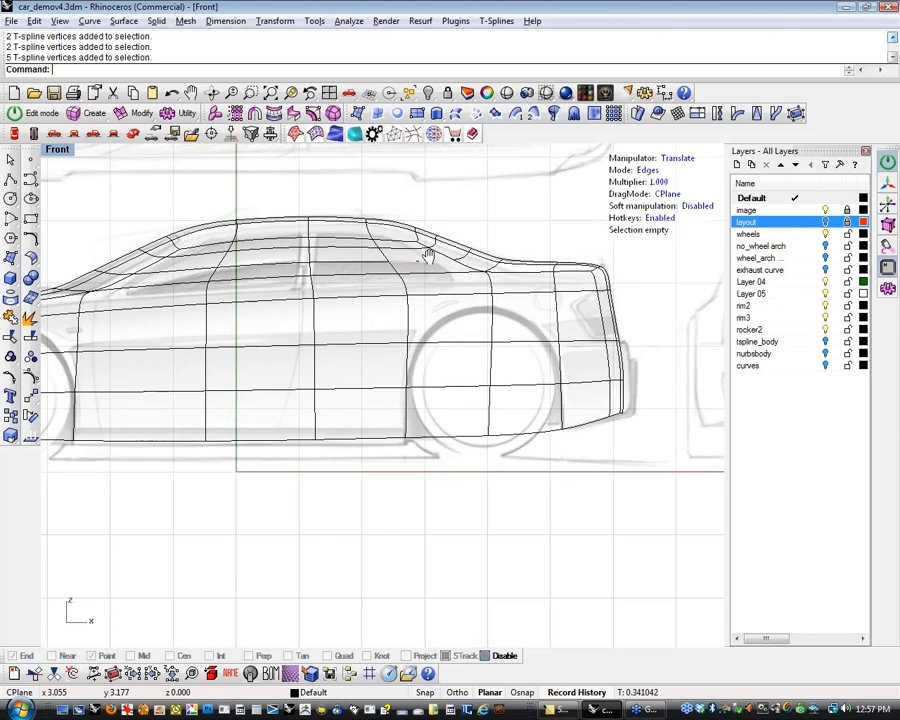
mouse_move(428, 256)
right_mouse_down()
mouse_move(446, 242)
mouse_move(492, 280)
right_mouse_up()
left_click(507, 93)
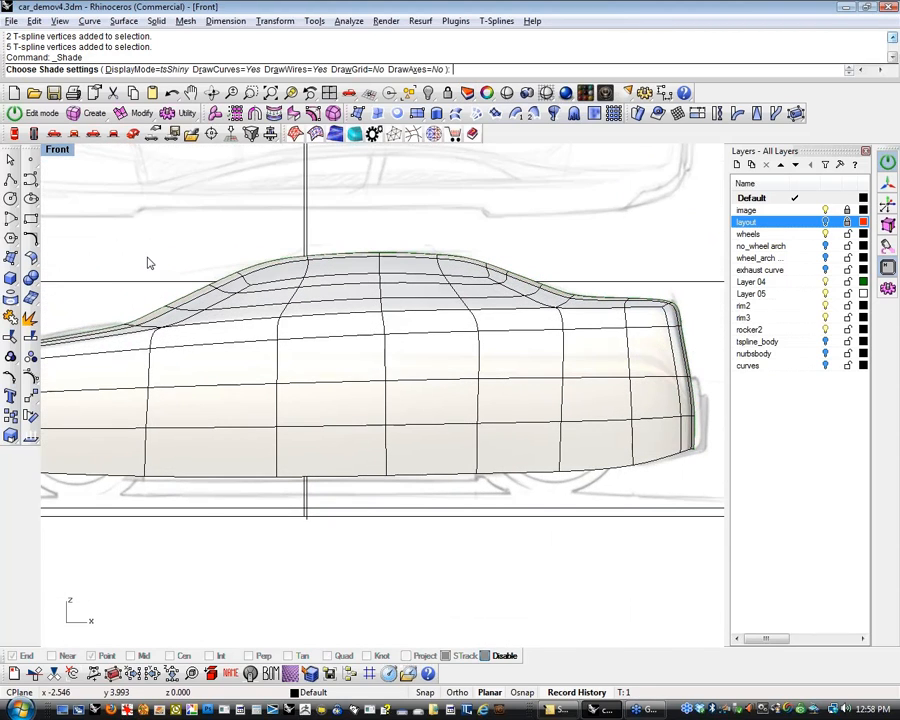
left_click(72, 155)
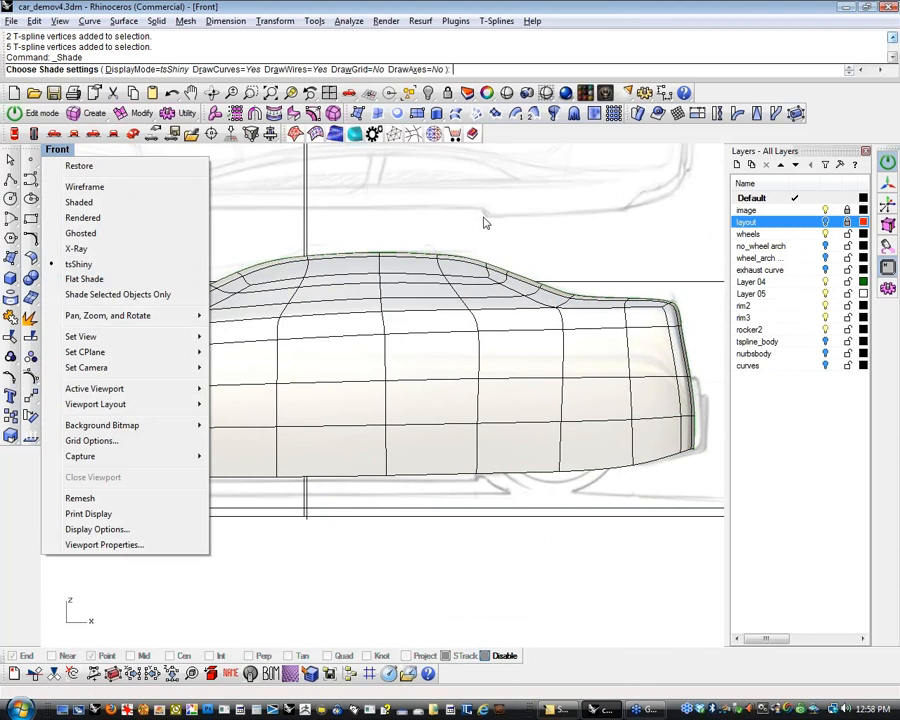
left_click(517, 224)
right_click_drag(567, 238, 584, 242)
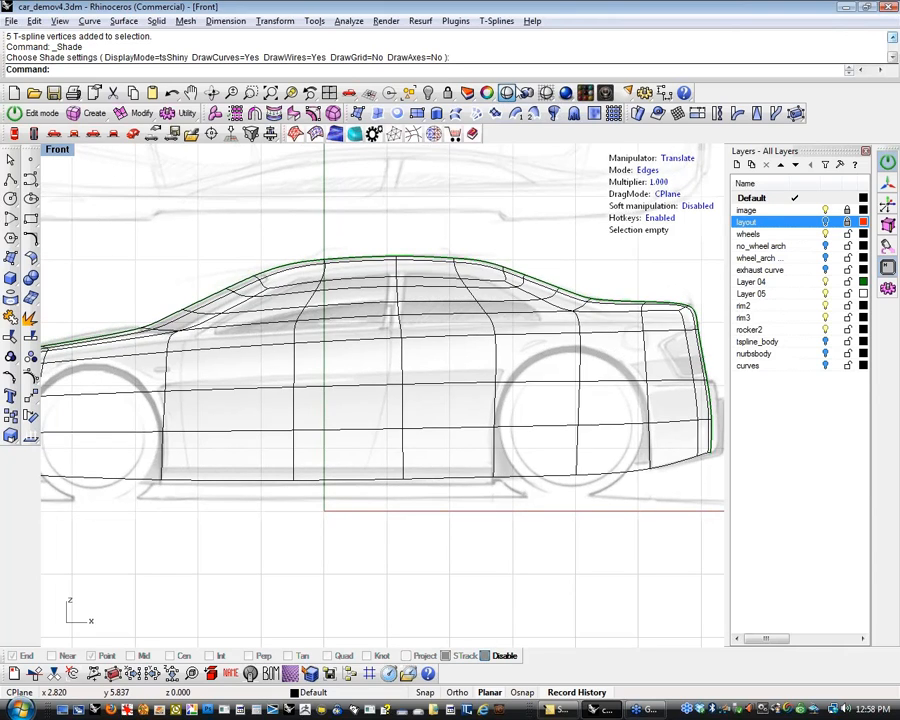
left_click(507, 93)
scroll(397, 341, "down", 3)
scroll(424, 338, "up", 2)
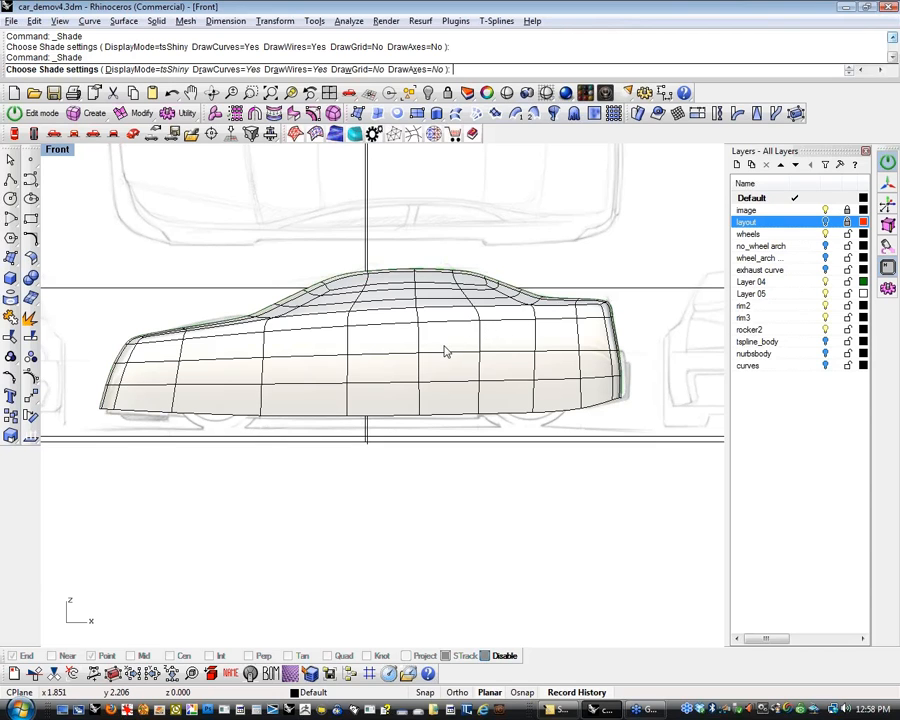
left_click(123, 135)
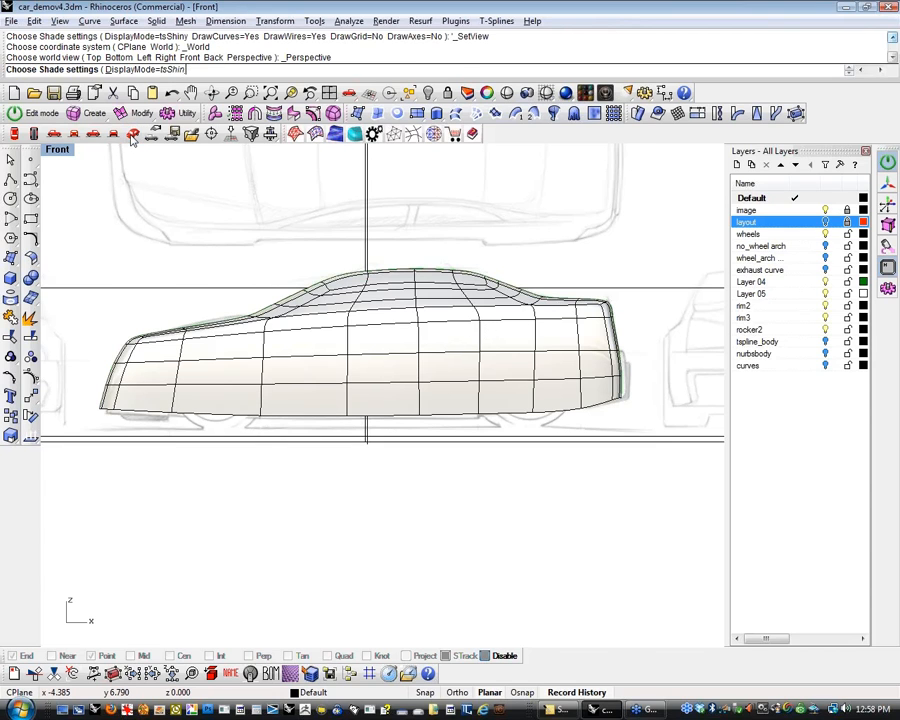
right_click_drag(143, 143, 516, 387)
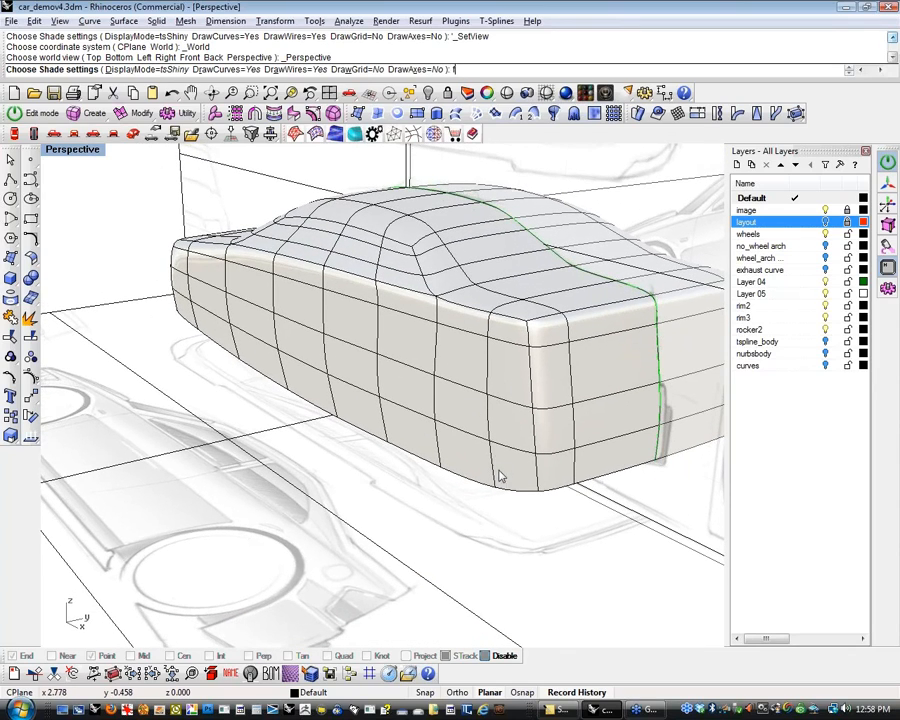
Set the Perspective viewport to Shaded display mode and orbit toward the trunk end
middle_click(376, 476)
left_click(368, 464)
mouse_move(368, 464)
right_mouse_down()
mouse_move(324, 426)
mouse_move(343, 488)
mouse_move(165, 205)
mouse_move(402, 181)
mouse_move(410, 270)
right_mouse_up()
key("3")
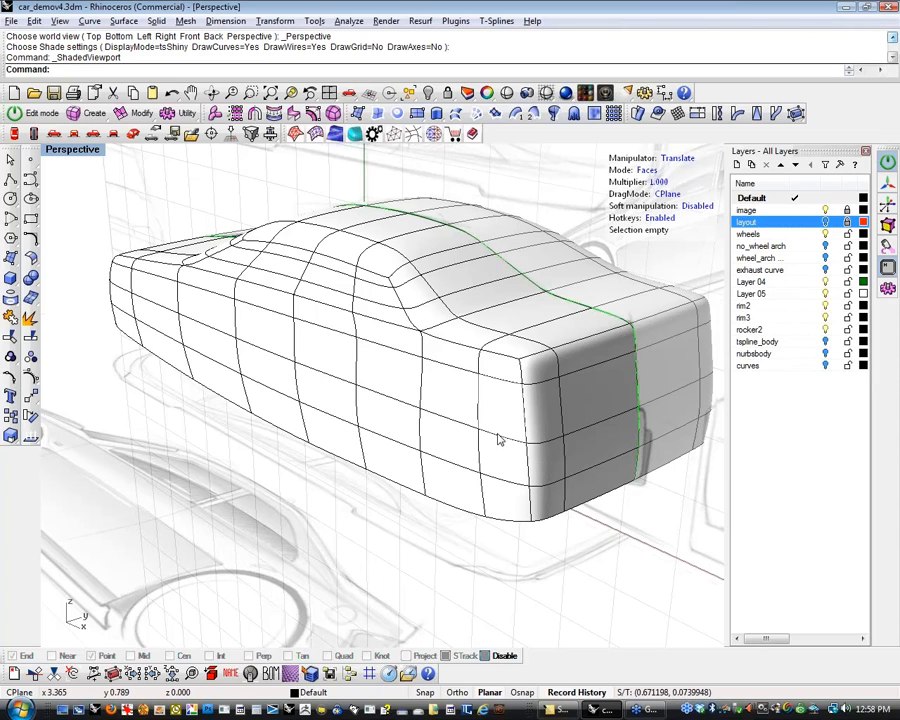
left_click(461, 412)
left_click(442, 476, "shift")
left_click_drag(502, 538, 320, 388)
left_click_drag(398, 312, 203, 318, "shift")
left_click_drag(193, 416, 159, 290, "shift")
right_click_drag(167, 369, 270, 451)
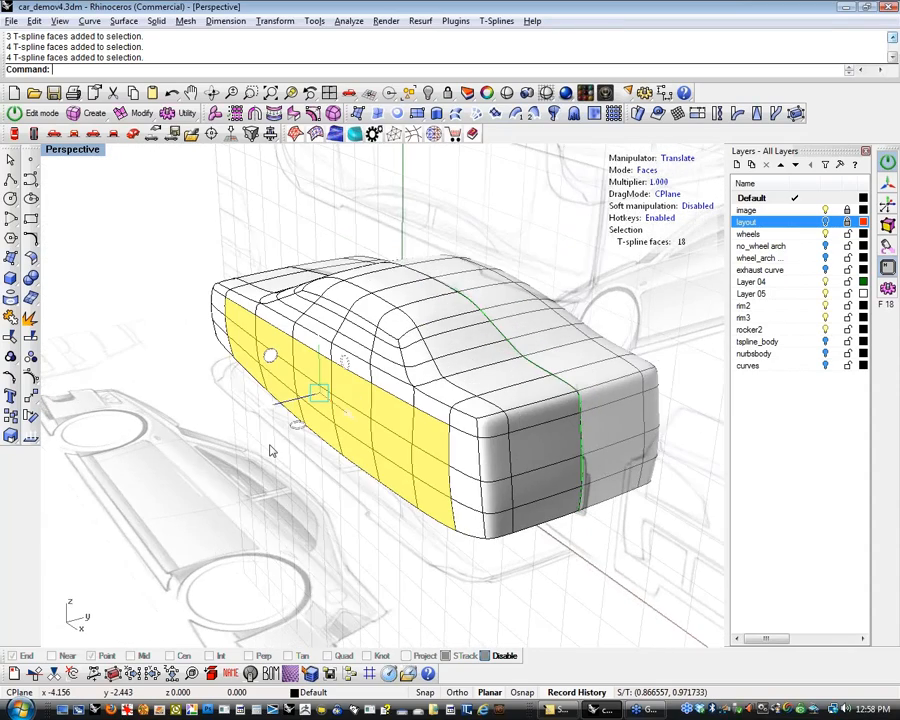
key("Tab")
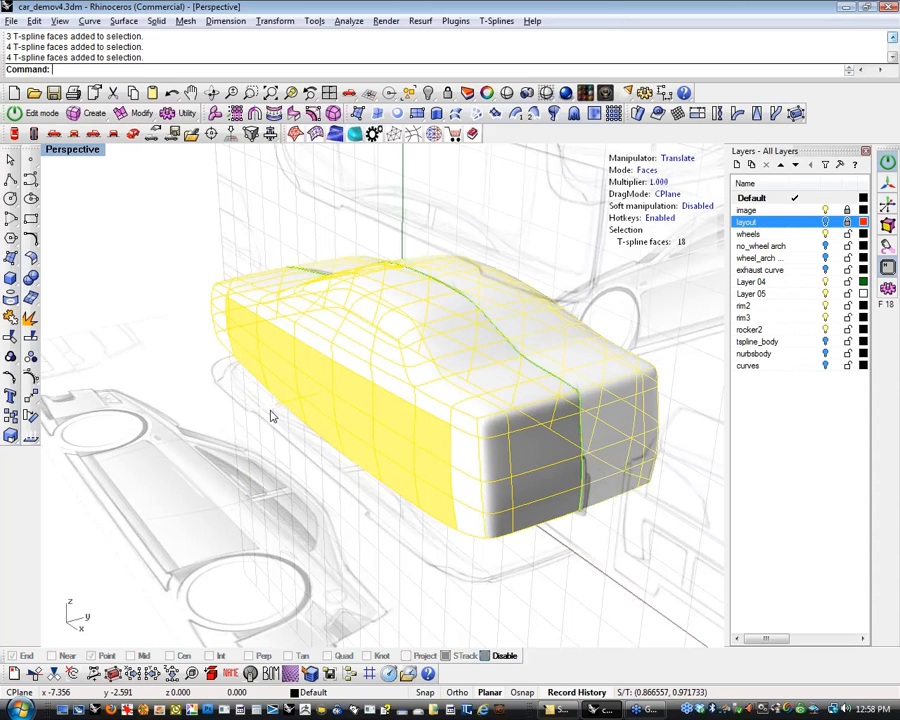
key("Tab")
key("Escape")
Switch to edge editing, select the edges along the body side's shoulder line and raise them slightly
key("e")
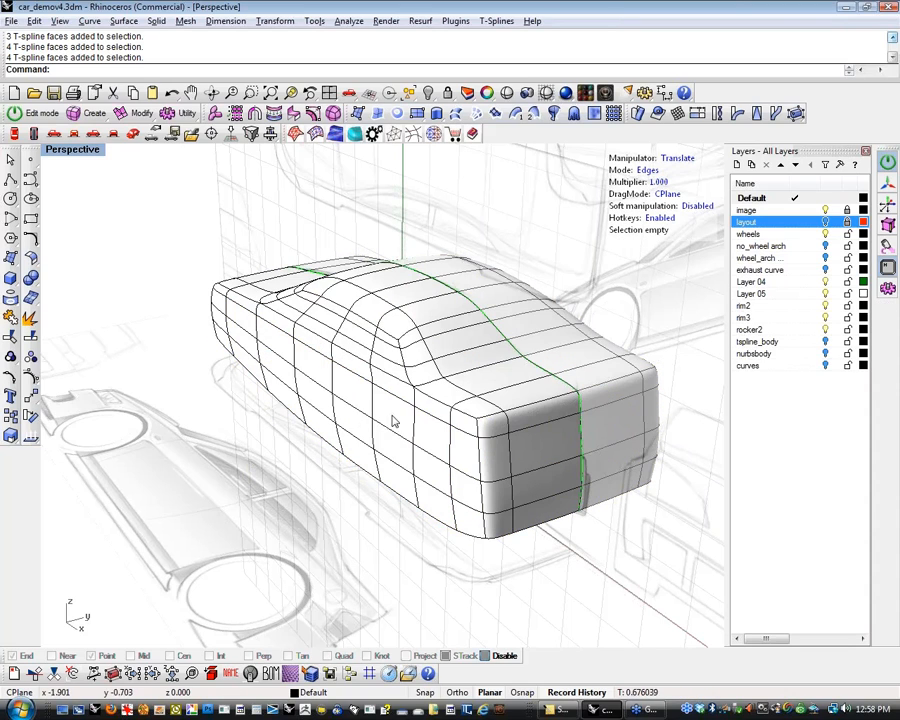
left_click(432, 415)
left_click(370, 381, "shift")
left_click(321, 357, "shift")
left_click(293, 336, "shift")
left_click(263, 318, "shift")
left_click(235, 301, "shift")
left_click(216, 291, "shift")
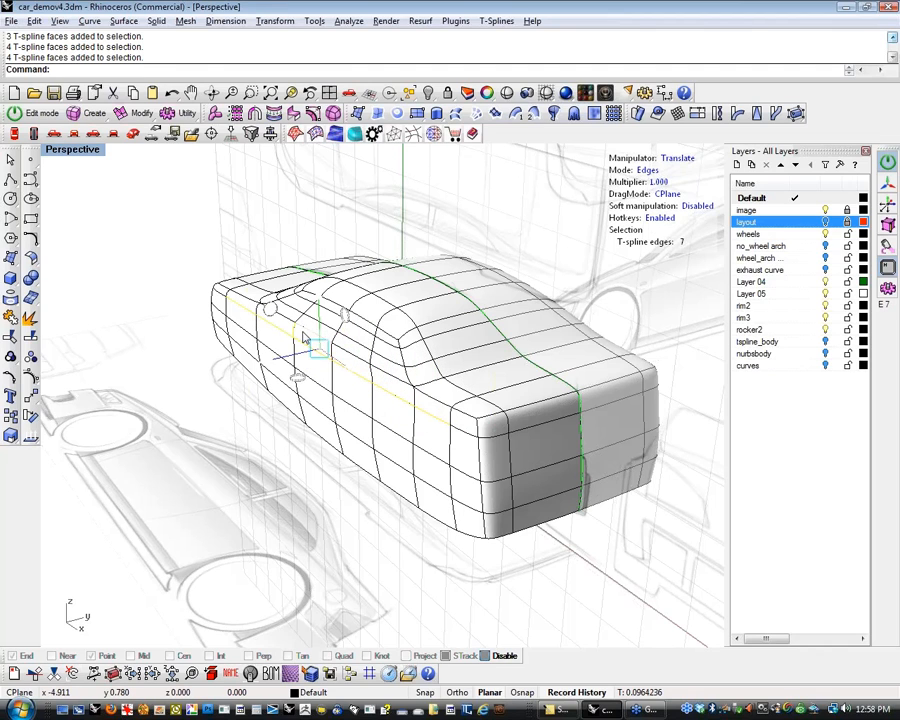
scroll(303, 338, "up", 2)
scroll(303, 338, "up", 3)
scroll(275, 331, "down", 2)
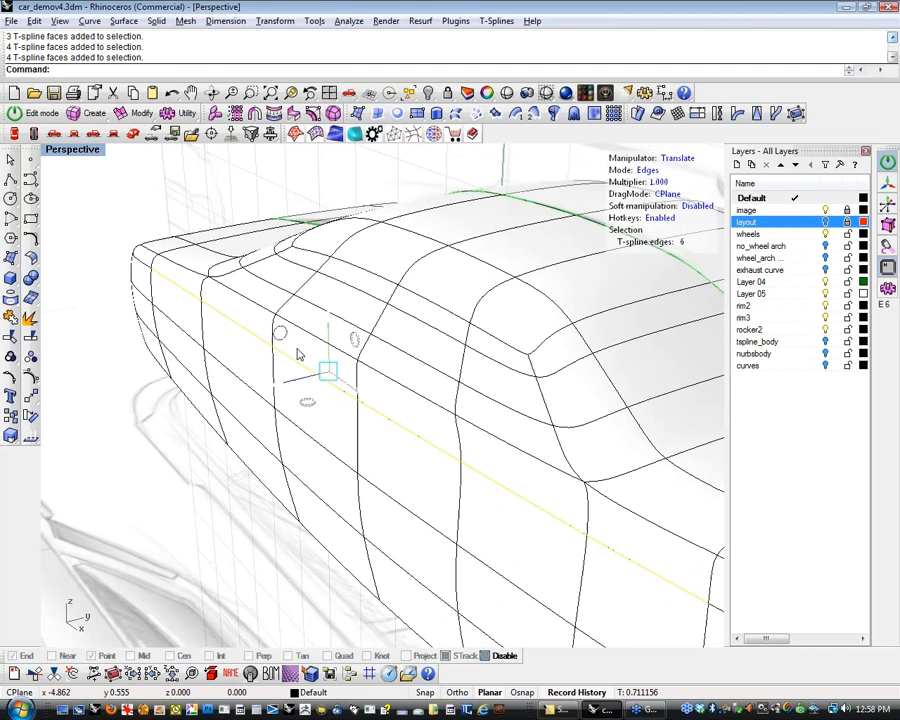
left_click(328, 330)
key("Escape")
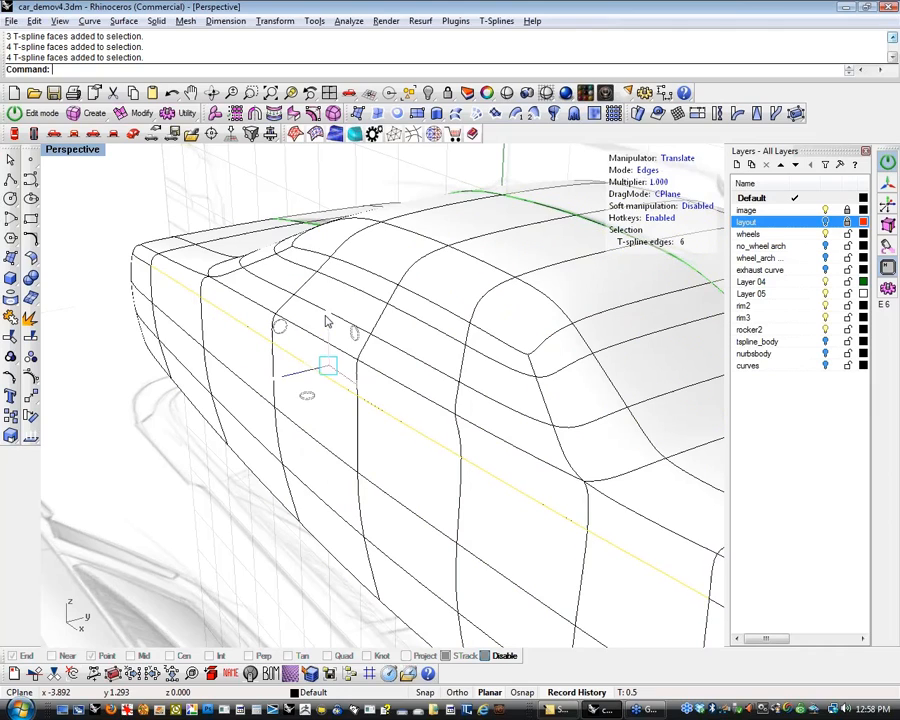
Preview the body in tsShiny shading from both sides, and undo the last edge move
left_click(507, 92)
scroll(444, 334, "down", 3)
right_click_drag(444, 334, 412, 384)
key("ctrl+z")
scroll(235, 376, "up", 2)
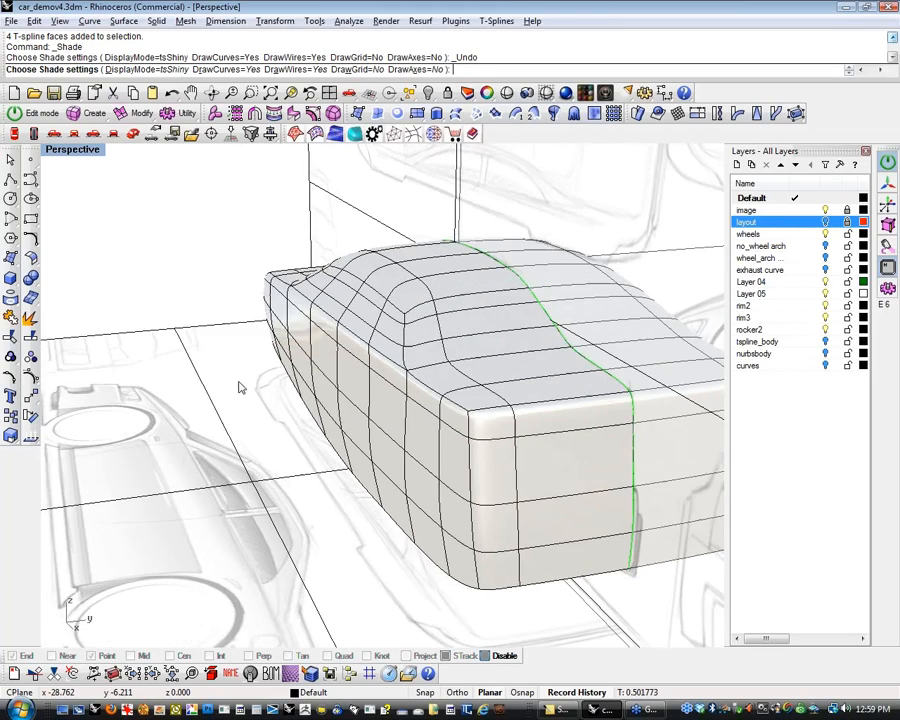
right_click_drag(202, 354, 626, 523)
key("Return")
key("ctrl+z")
Preview the body side in tsShiny shading and set the Perspective viewport's display mode to tsShiny
left_click(507, 93)
scroll(529, 334, "up", 5)
key("Return")
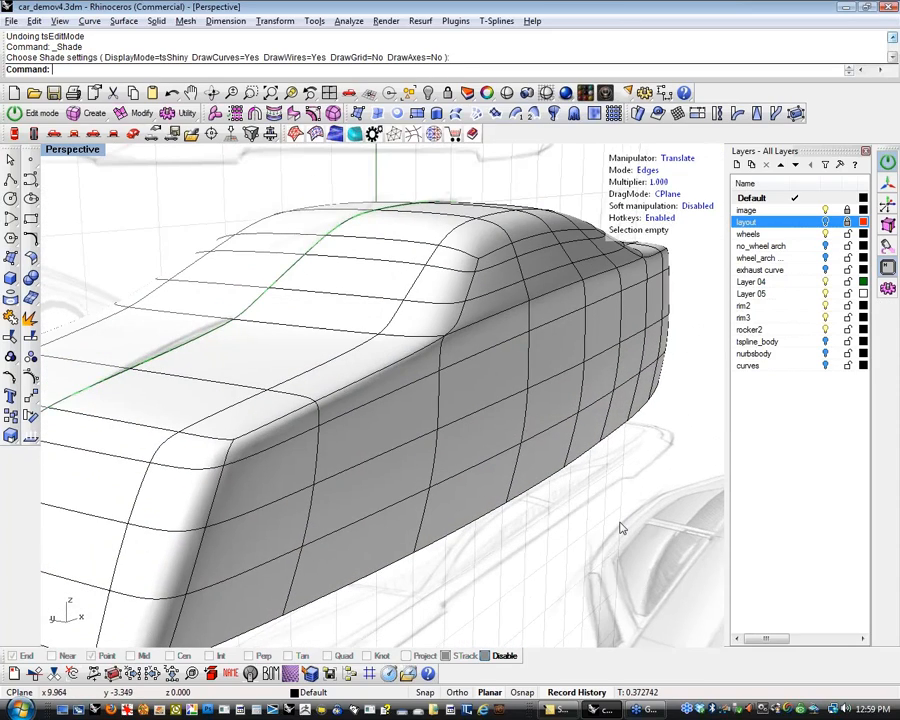
right_click_drag(645, 526, 580, 505)
left_click(72, 149)
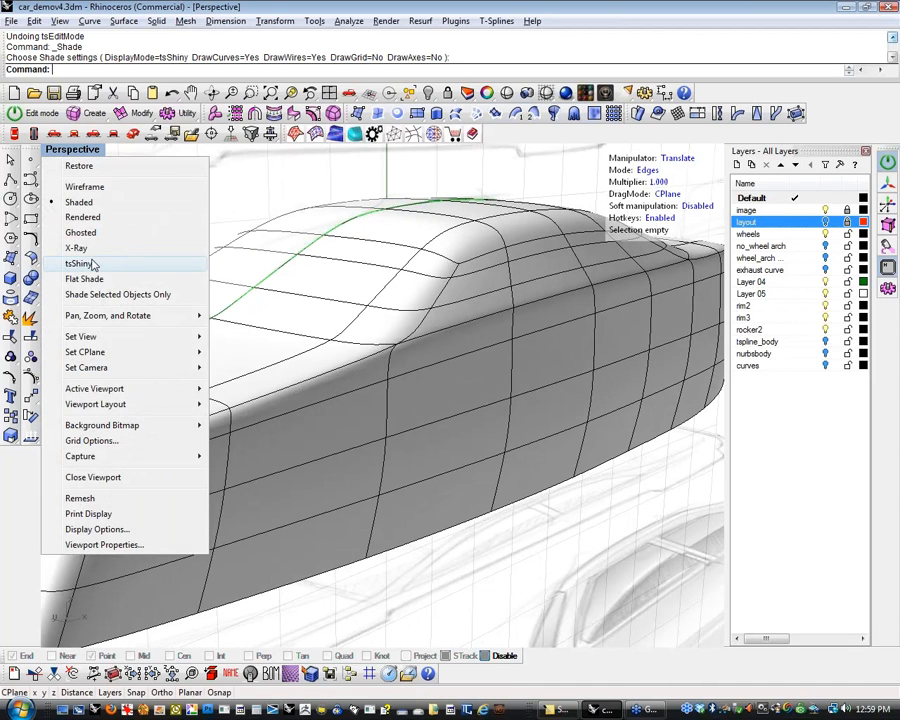
left_click(90, 262)
mouse_move(518, 366)
right_mouse_down()
mouse_move(491, 380)
mouse_move(448, 376)
right_mouse_up()
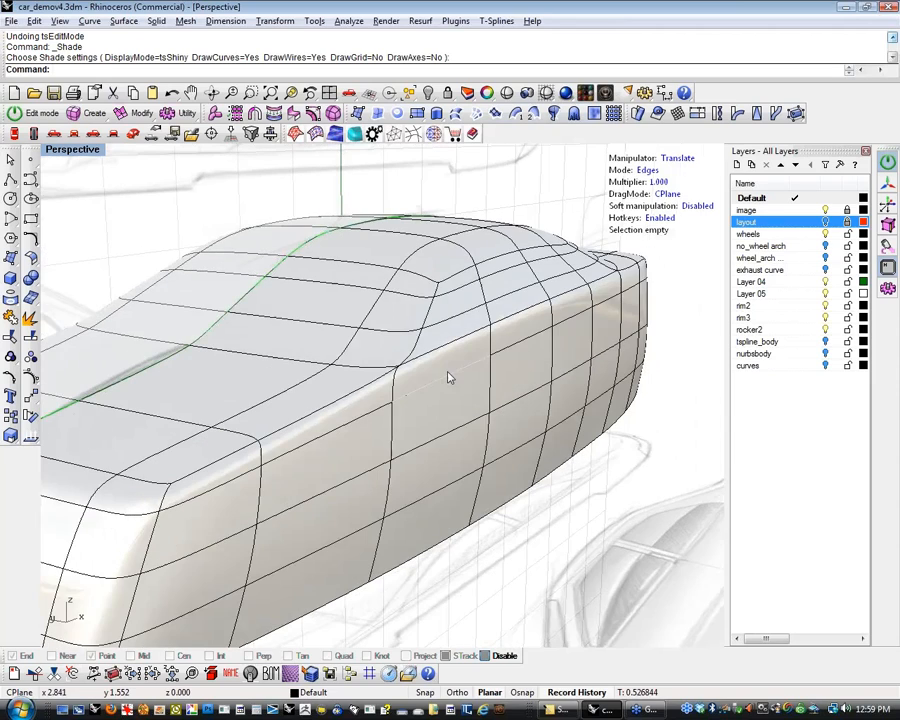
Select five consecutive edges along the body side's shoulder line and shift them sideways across the body's width
left_click(532, 348)
left_click(582, 324, "shift")
left_click(615, 312, "shift")
left_click(621, 305, "shift")
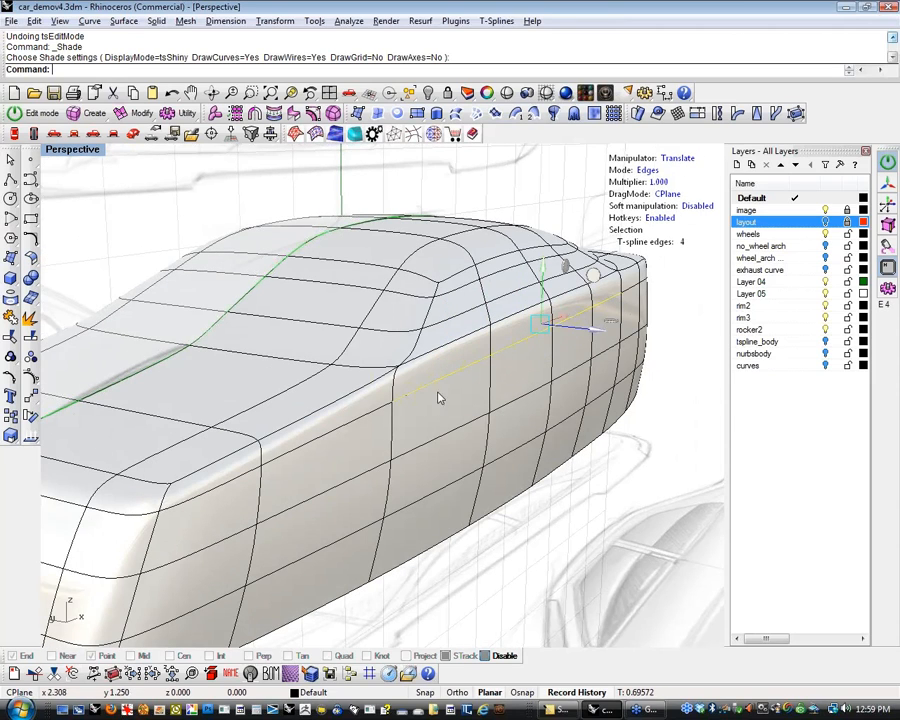
left_click(376, 412, "shift")
right_click_drag(465, 418, 560, 353)
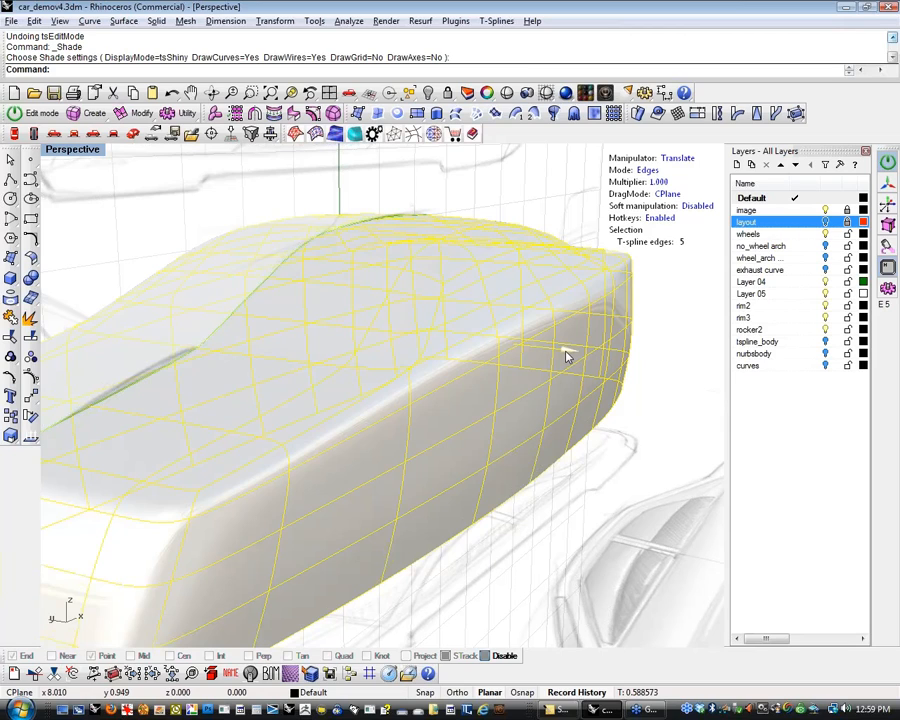
right_click_drag(566, 358, 370, 492)
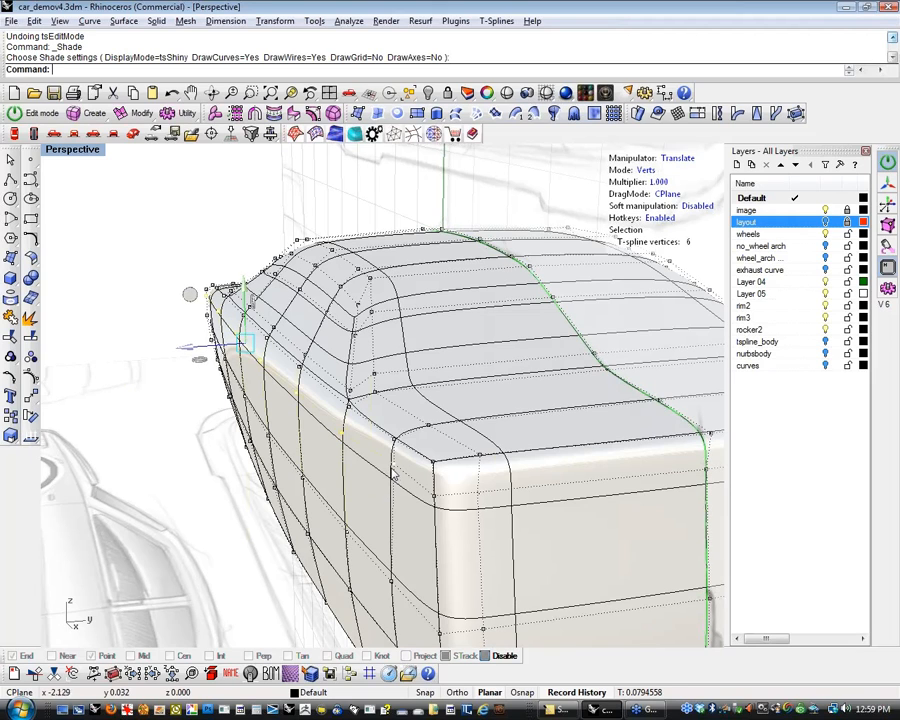
Select the single shoulder-line vertex near the trunk corner and shift it sideways across the body's width
left_click(393, 463)
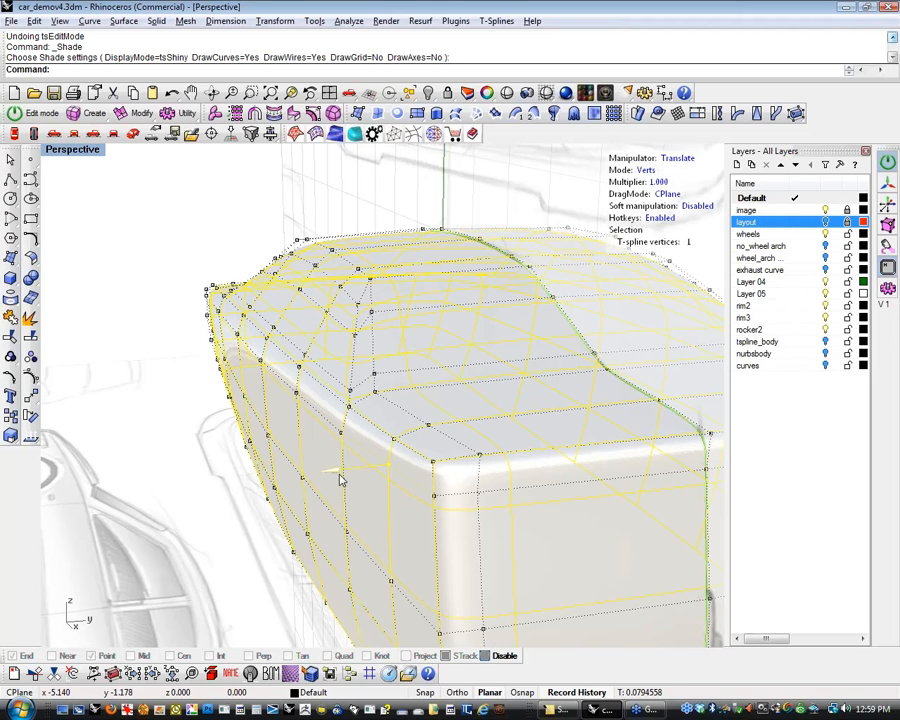
right_click_drag(250, 498, 360, 435)
scroll(408, 535, "down", 10)
scroll(328, 440, "up", 8)
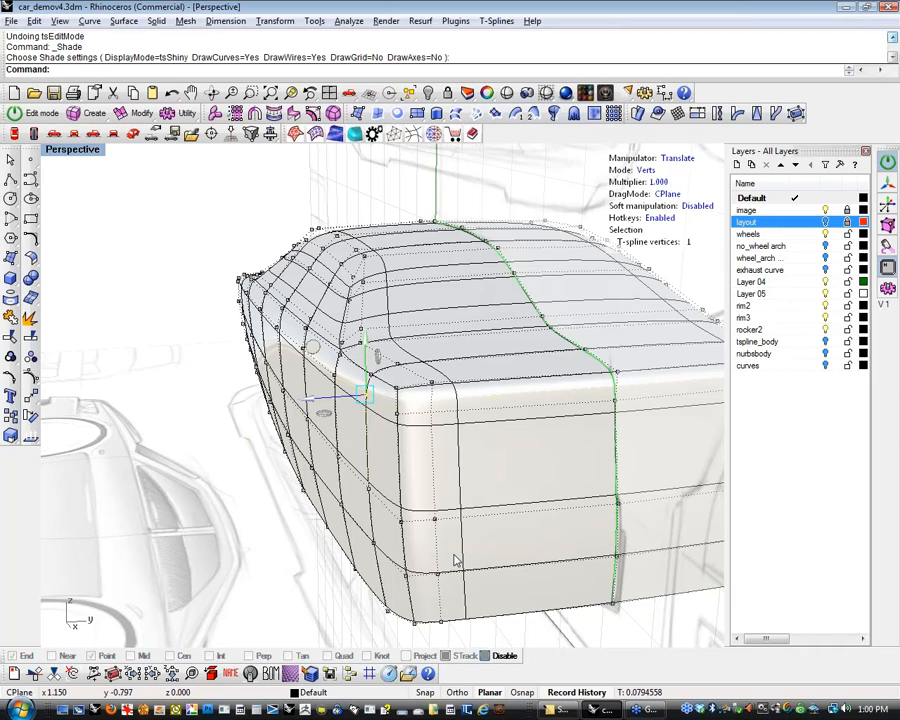
right_click_drag(386, 557, 504, 530)
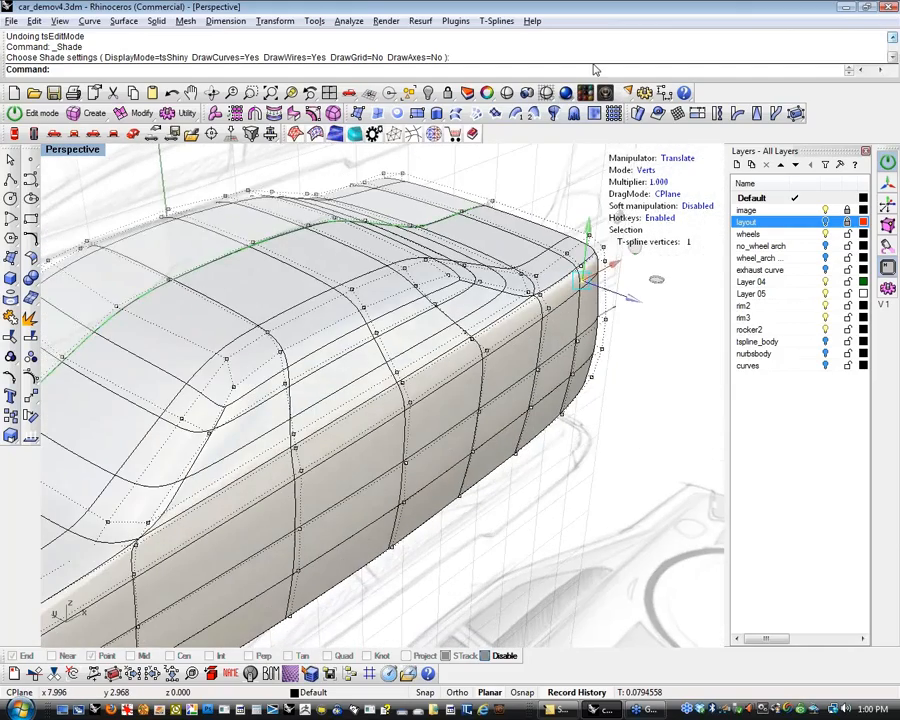
Preview the body in tsShiny shading with DrawWires set to No and inspect the body side's reflections
left_click(507, 93)
right_click_drag(530, 300, 430, 300)
left_click(292, 72)
right_click_drag(500, 380, 310, 450)
scroll(237, 327, "up", 5)
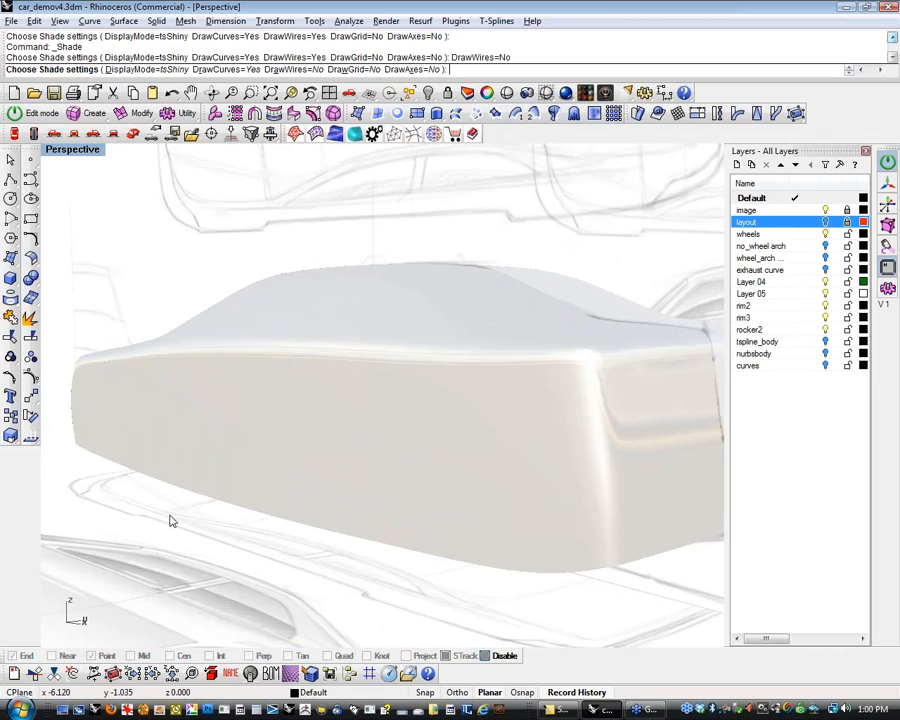
left_click(314, 71)
key("Return")
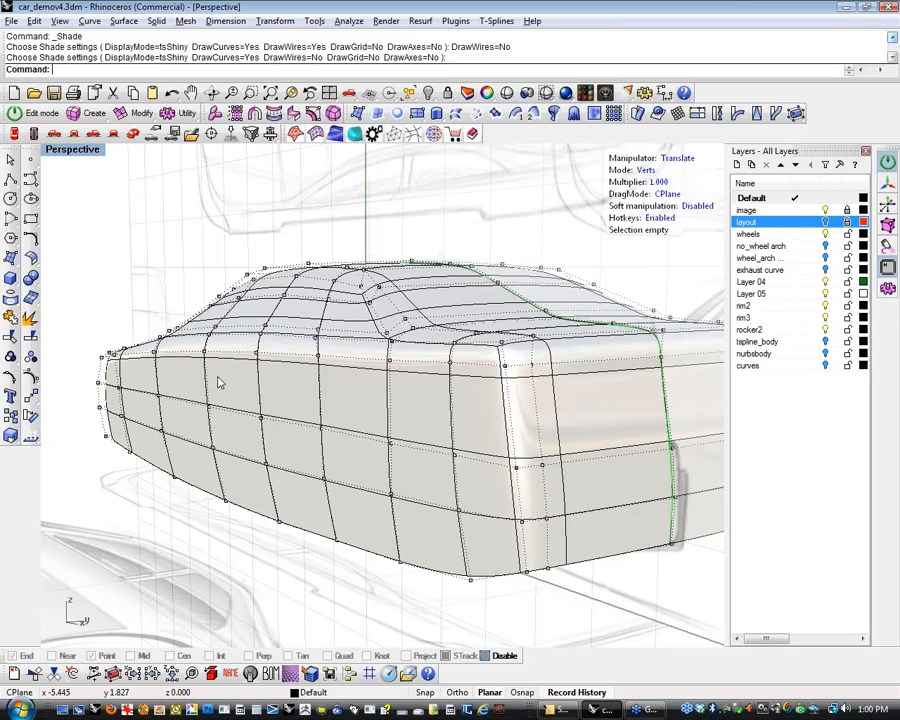
Switch to face editing, select four consecutive faces just below the shoulder line and raise them slightly
key("f")
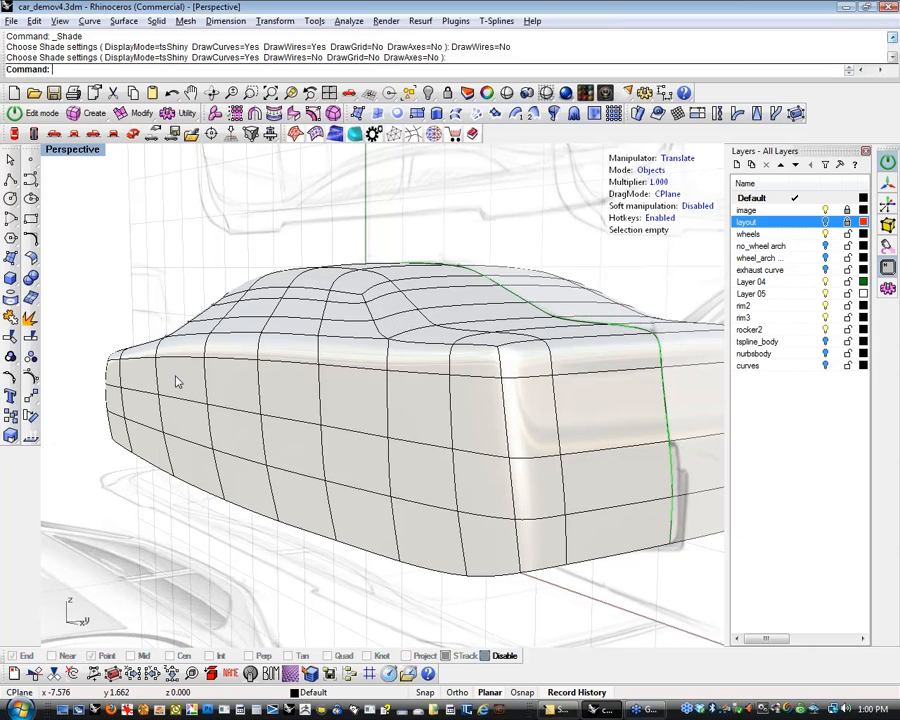
key("d")
left_click(187, 380)
left_click(230, 390, "shift")
left_click(289, 397, "shift")
left_click(350, 403, "shift")
mouse_move(251, 328)
left_mouse_down()
mouse_move(253, 337)
mouse_move(253, 322)
left_mouse_up()
left_click(118, 281)
Examine the body's side, nose and trunk surfaces from both ends of the car
mouse_move(118, 281)
right_mouse_down()
mouse_move(207, 277)
mouse_move(331, 301)
mouse_move(396, 287)
mouse_move(392, 307)
mouse_move(157, 285)
mouse_move(101, 305)
right_mouse_up()
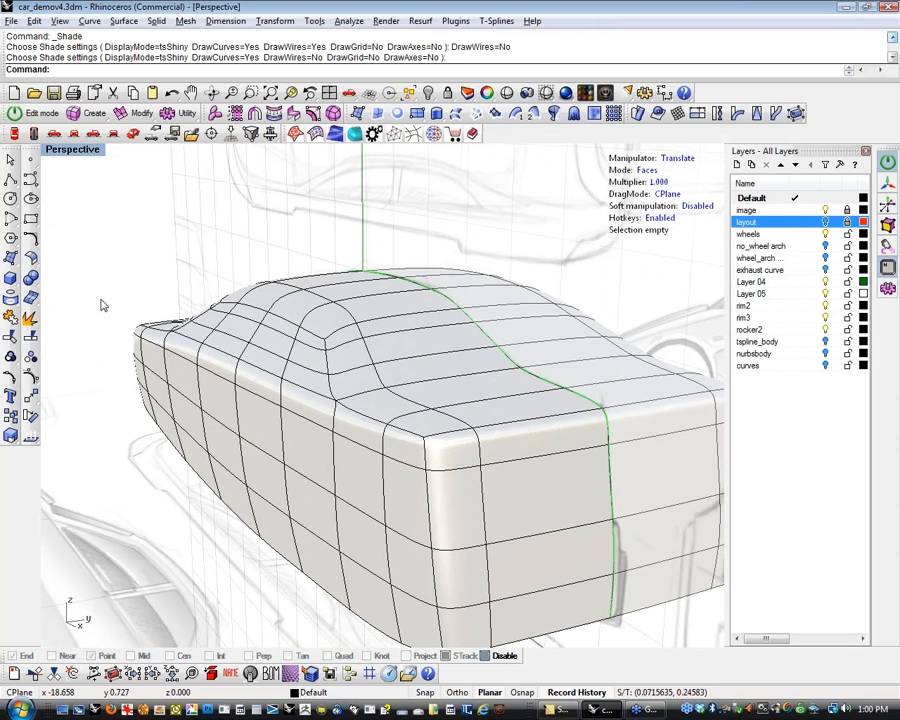
right_click_drag(251, 358, 386, 336)
scroll(386, 336, "down", 10)
right_click_drag(270, 424, 562, 412)
scroll(495, 300, "up", 9)
scroll(588, 387, "down", 7)
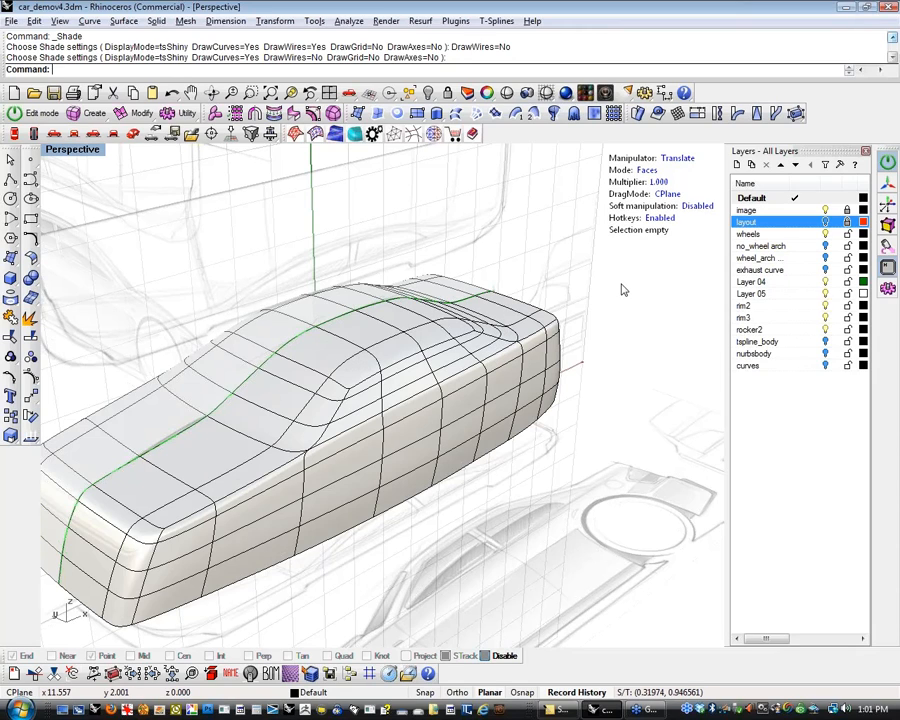
mouse_move(636, 390)
right_mouse_down()
mouse_move(596, 474)
mouse_move(452, 576)
mouse_move(454, 518)
mouse_move(415, 460)
mouse_move(301, 374)
mouse_move(213, 368)
mouse_move(246, 350)
mouse_move(145, 300)
mouse_move(206, 333)
right_mouse_up()
Switch to edge editing, select the edge loop running through the side window's rear pillar and adjust its height
left_click(206, 333)
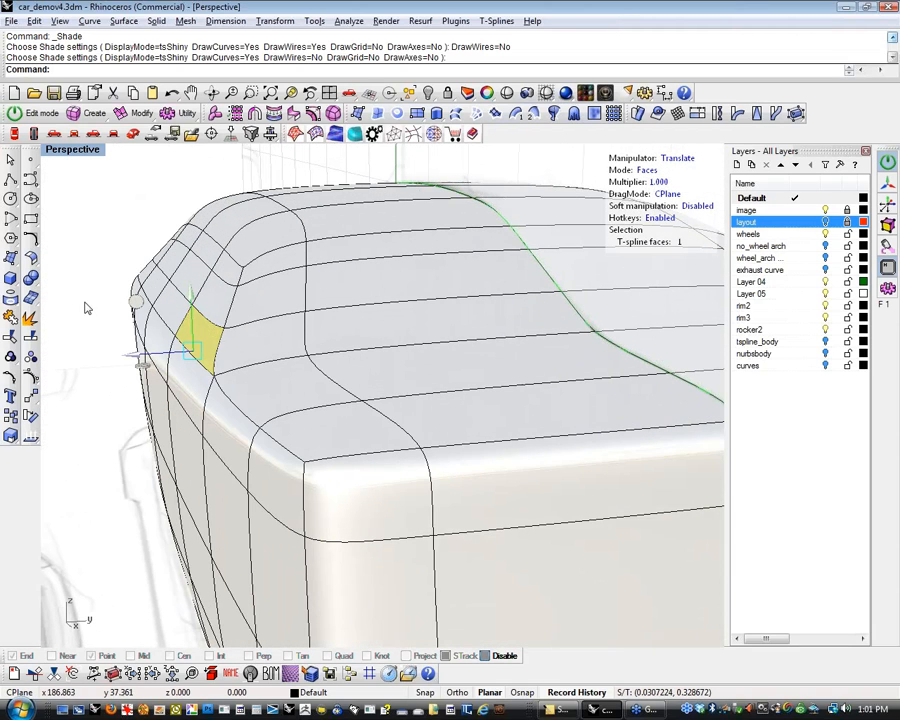
left_click(68, 326)
key("2")
left_click(203, 316)
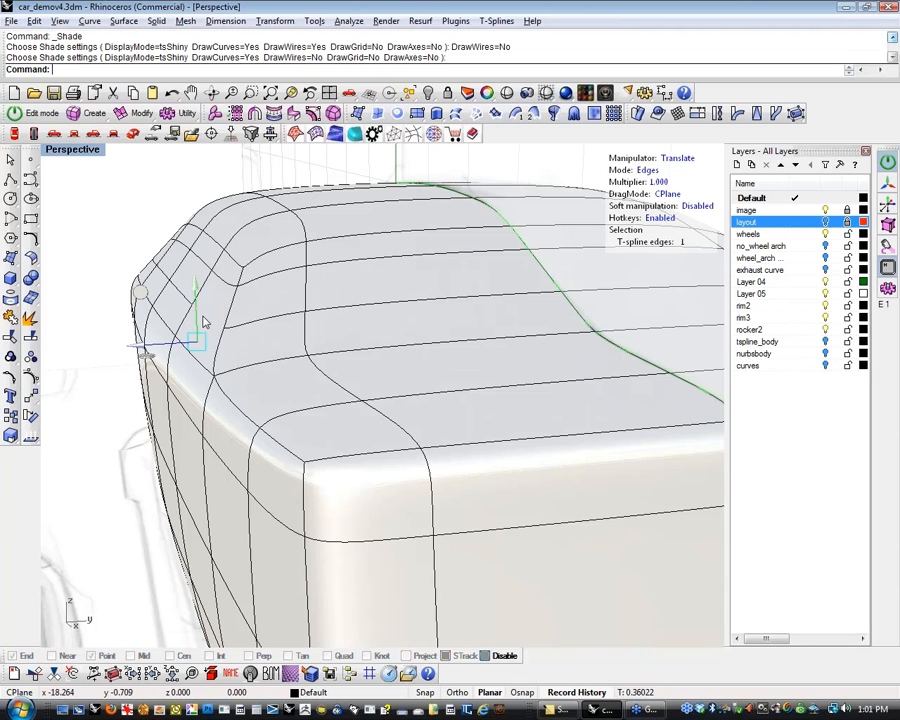
double_click(215, 328)
right_click_drag(221, 327, 230, 390)
right_click_drag(390, 275, 405, 227)
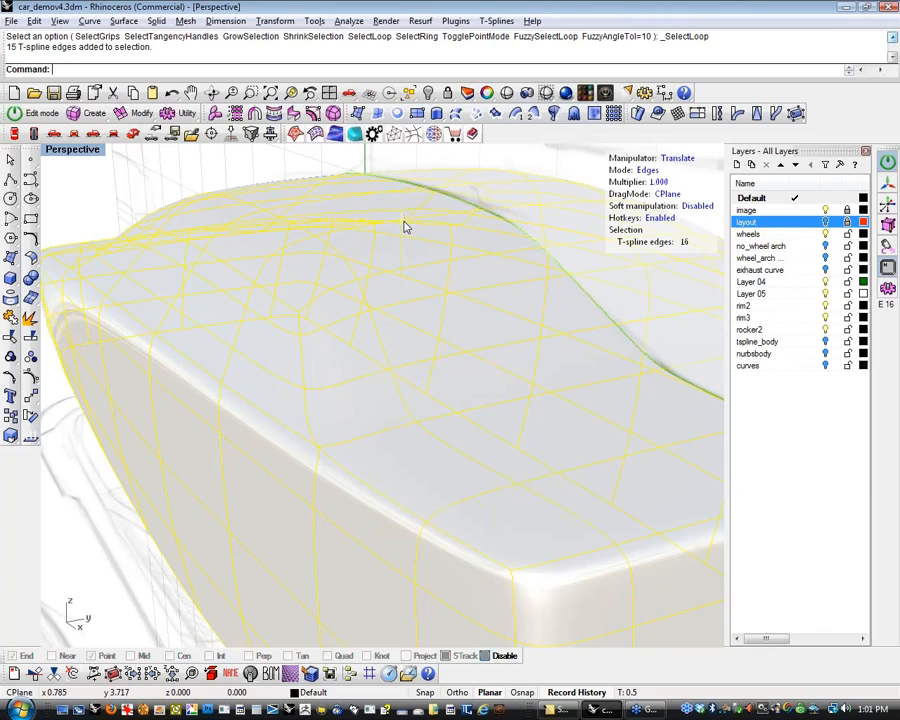
left_click(119, 205)
Select one edge on the rear pillar beside the side window and shift it slightly sideways
scroll(126, 210, "down", 3)
right_click_drag(126, 213, 336, 509)
left_click(336, 508)
mouse_move(333, 578)
left_mouse_down()
mouse_move(342, 565)
mouse_move(338, 580)
left_mouse_up()
right_click_drag(338, 580, 390, 565)
scroll(418, 492, "up", 6)
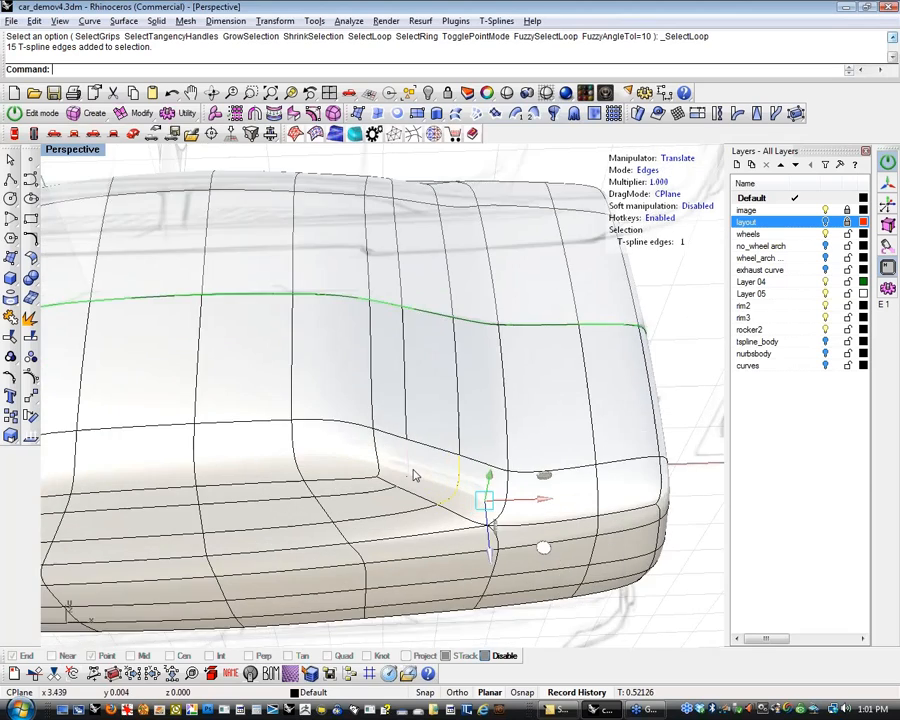
Try shifting the neighbouring rear-pillar edges near the side window's rear corner sideways
left_click(404, 488, "shift")
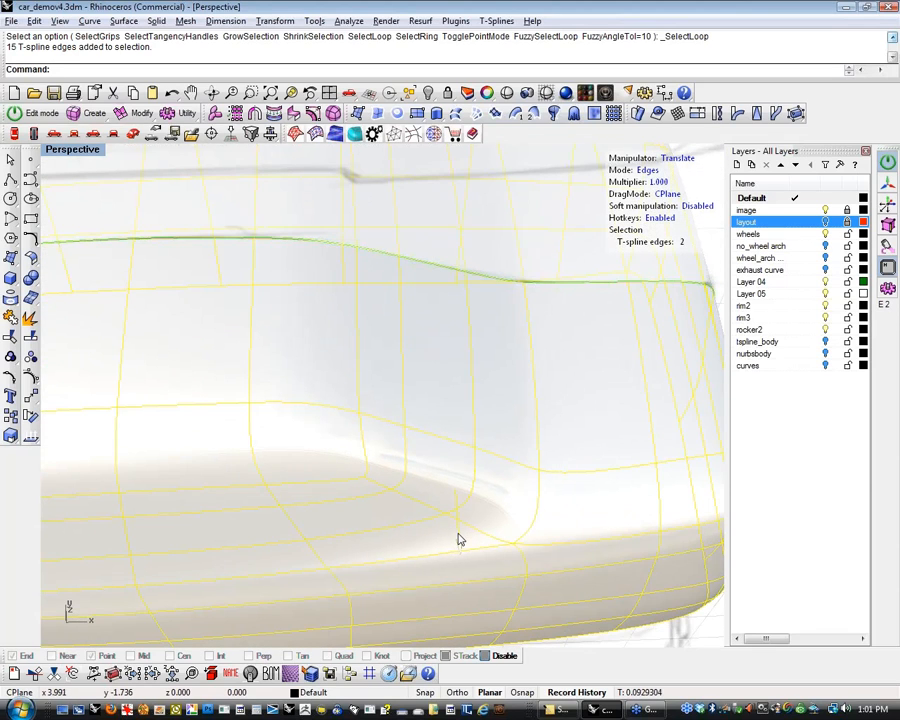
left_click(362, 456)
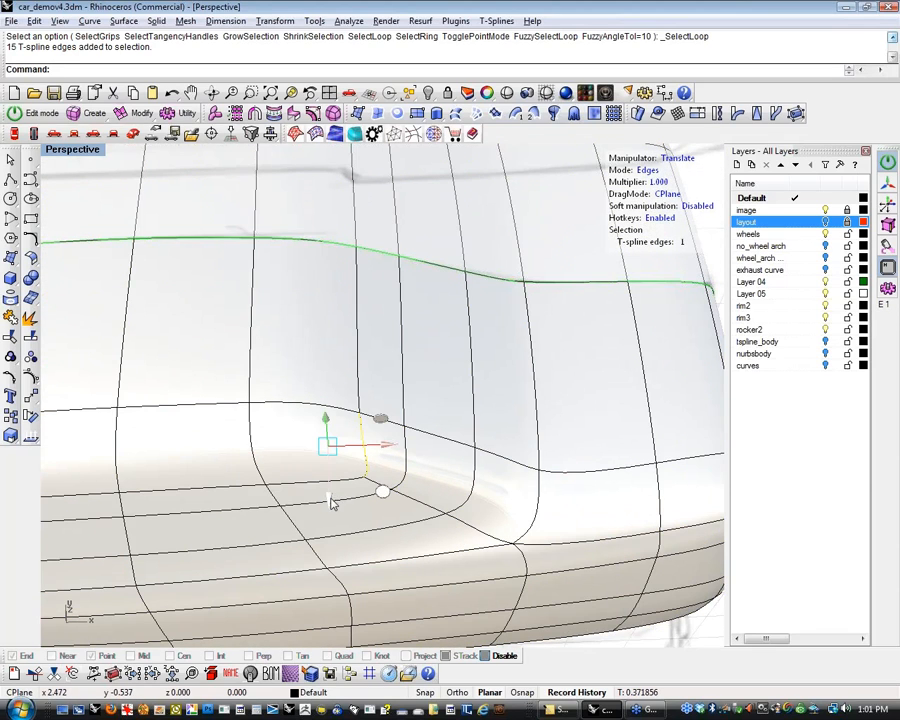
key("ctrl+a")
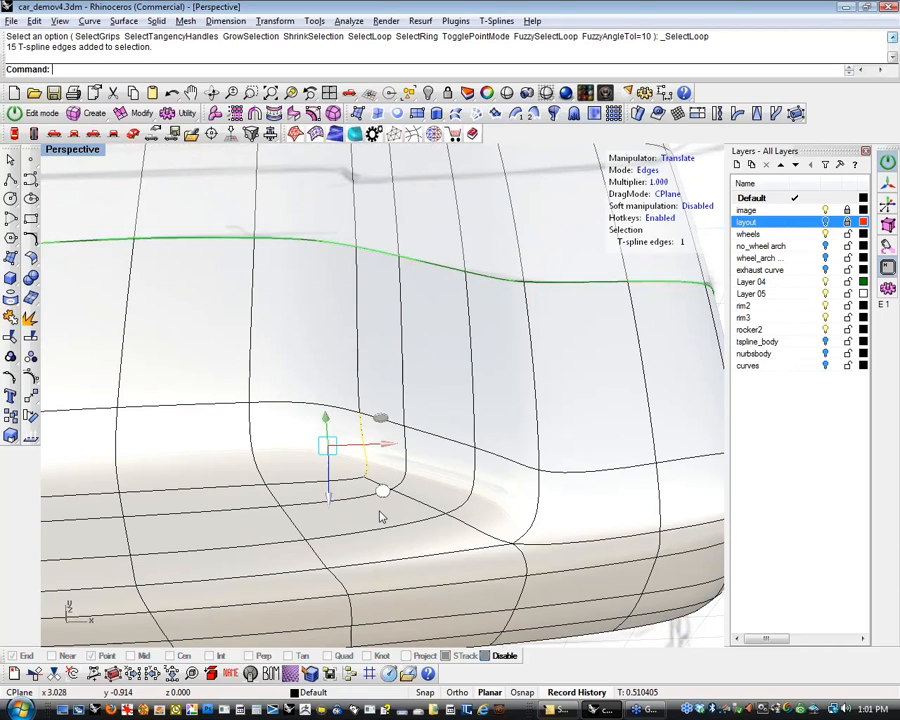
Inspect the rear pillar from several angles and undo the last two edge moves
right_click_drag(420, 512, 420, 420)
right_click_drag(510, 440, 291, 376)
scroll(386, 454, "down", 6)
scroll(299, 340, "up", 8)
key("ctrl+z")
key("ctrl+z")
left_click(144, 432)
scroll(128, 398, "down", 3)
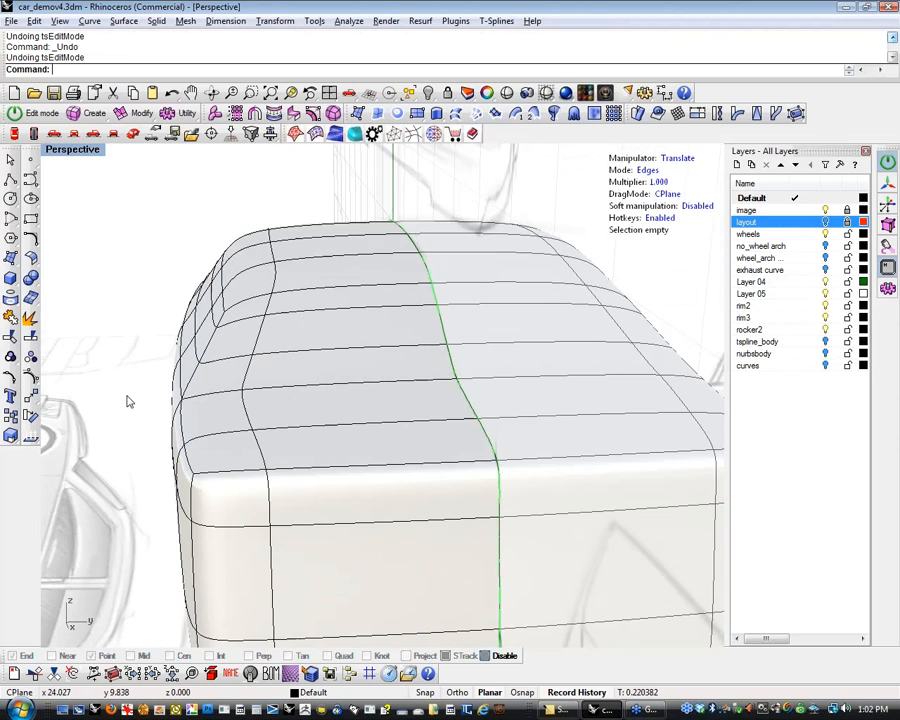
Switch to the Front view of the body and set its display mode to Wireframe
scroll(164, 320, "down", 3)
right_click_drag(164, 320, 434, 438)
left_click(54, 133)
left_click(73, 135)
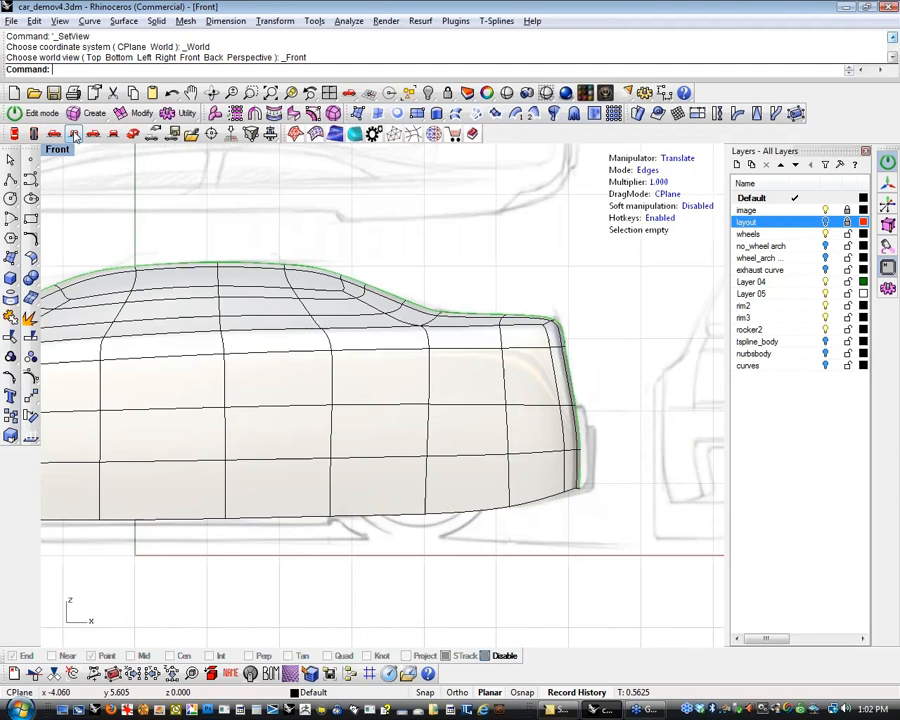
scroll(596, 440, "up", 4)
middle_click(603, 432)
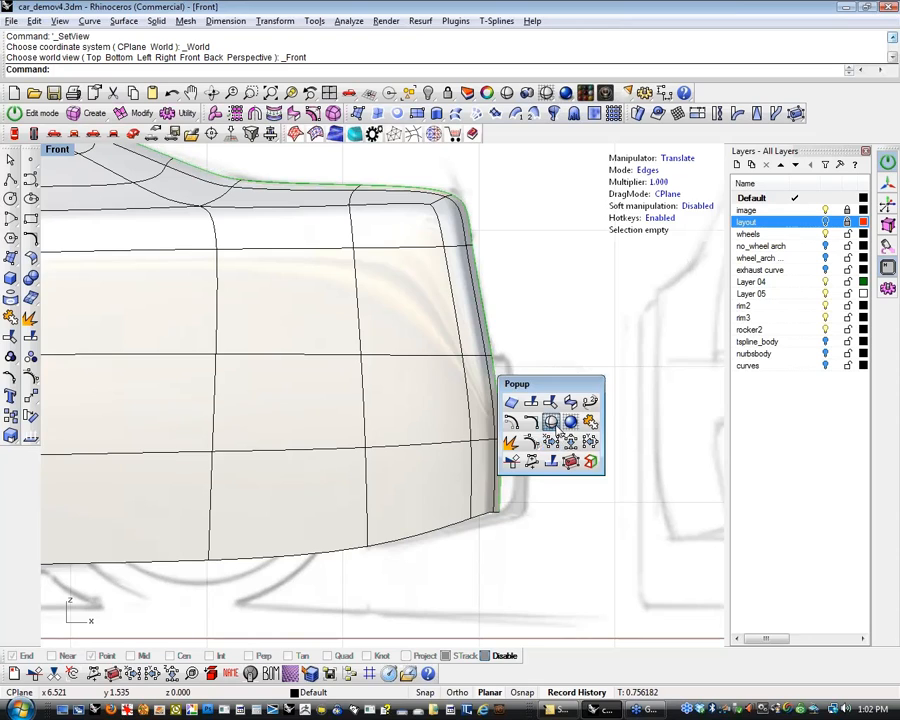
left_click(556, 427)
Switch to face editing, select the faces covering the rear bumper area behind the wheel and duplicate them as a separate surface
scroll(538, 427, "down", 3)
scroll(450, 405, "up", 5)
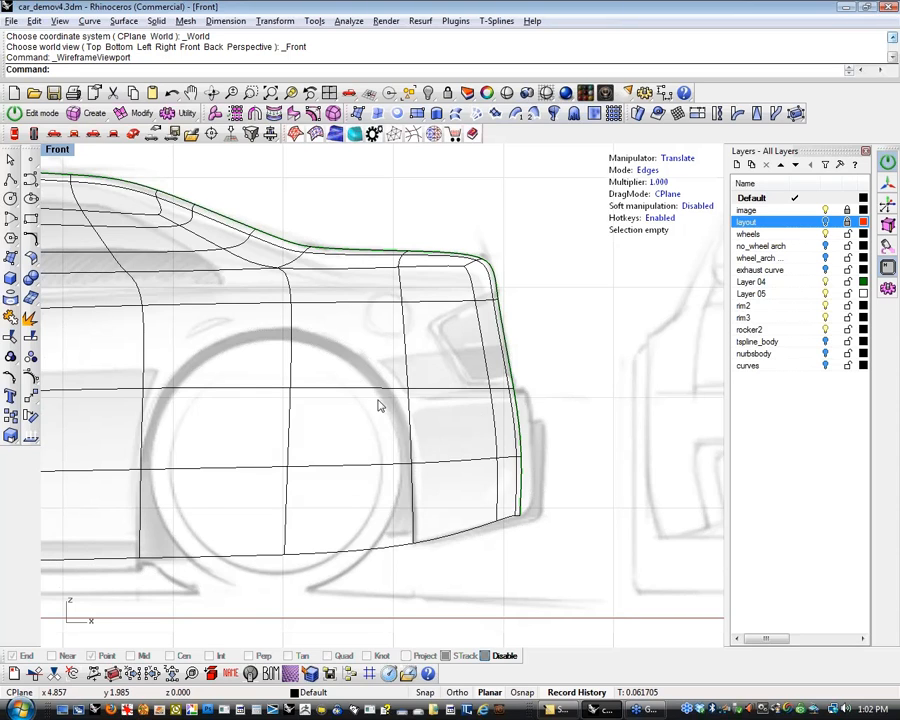
scroll(380, 402, "down", 4)
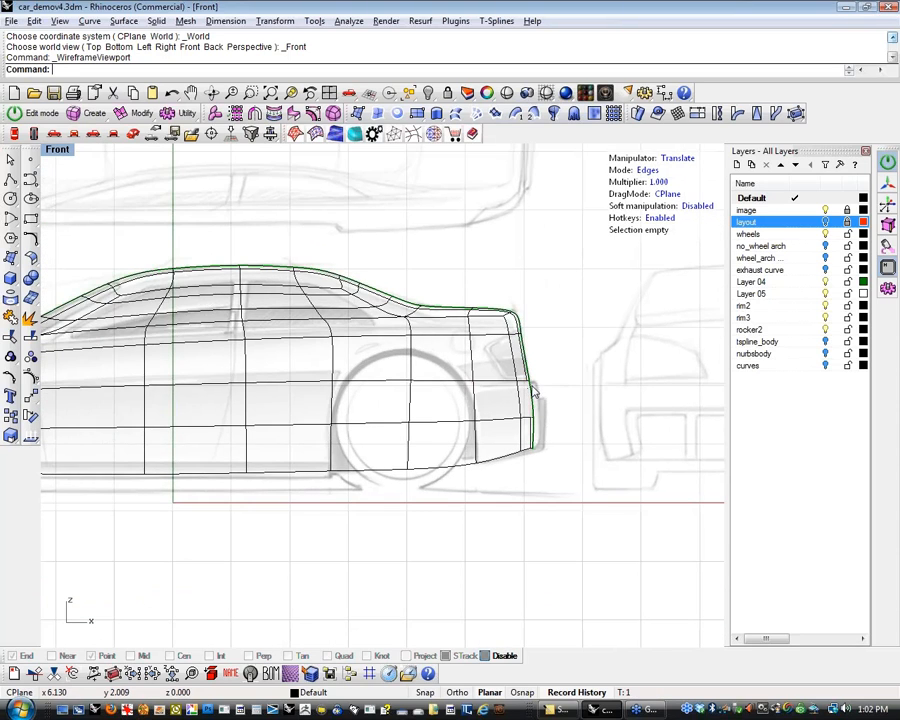
scroll(535, 397, "up", 1)
scroll(535, 397, "up", 3)
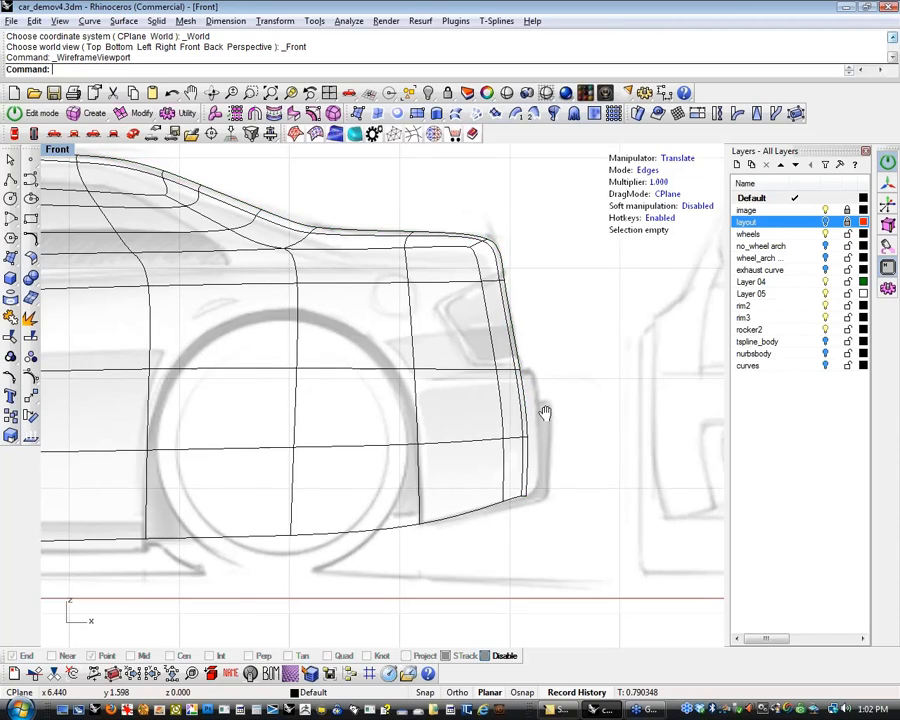
left_click_drag(532, 388, 420, 530)
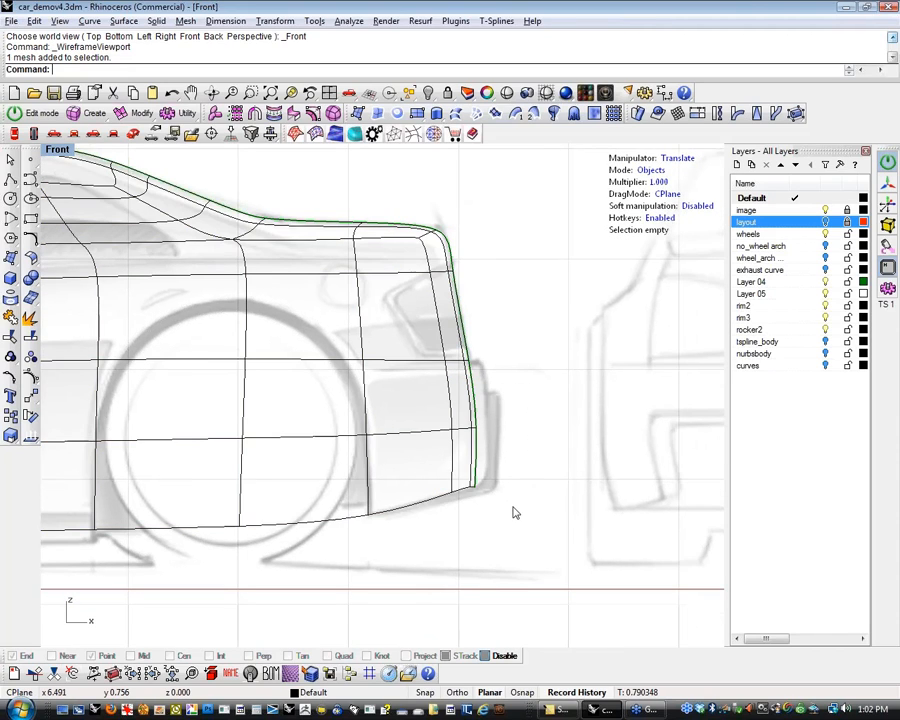
key("F12")
left_click_drag(362, 355, 488, 492)
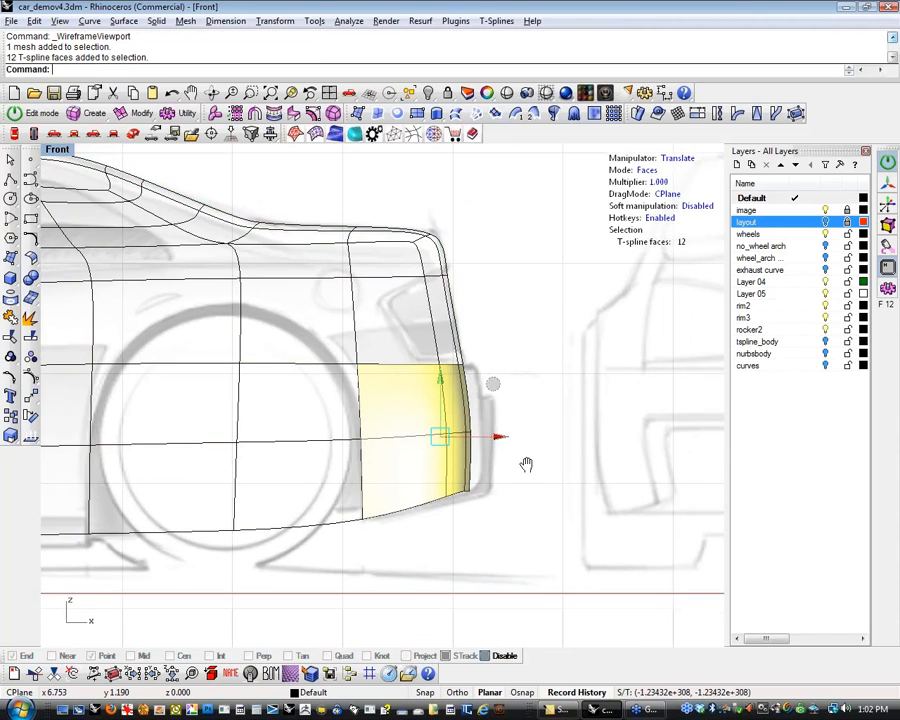
right_click_drag(526, 464, 482, 488)
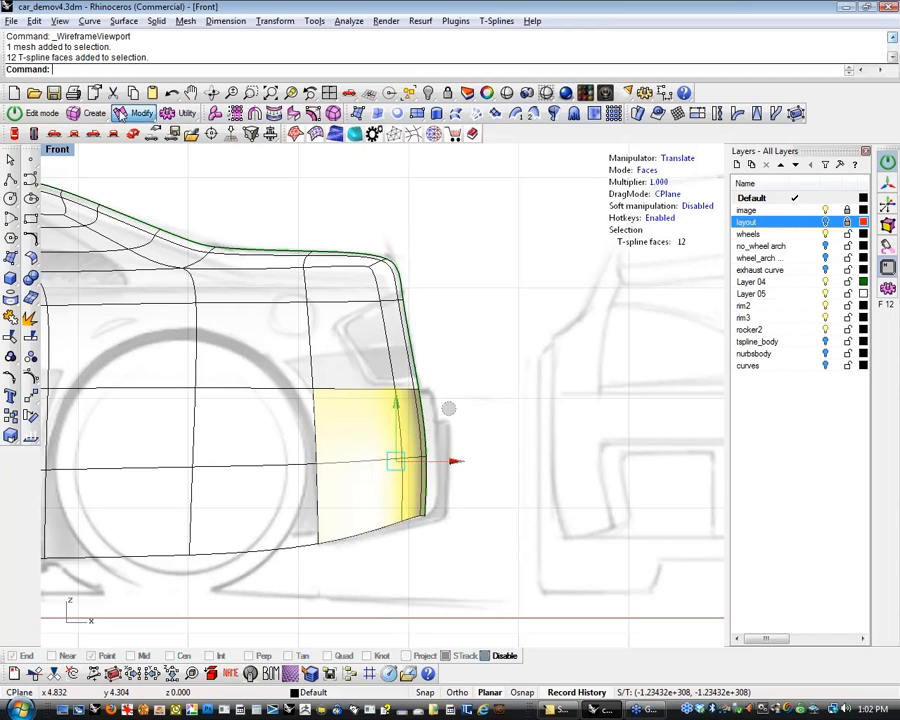
left_click(119, 113)
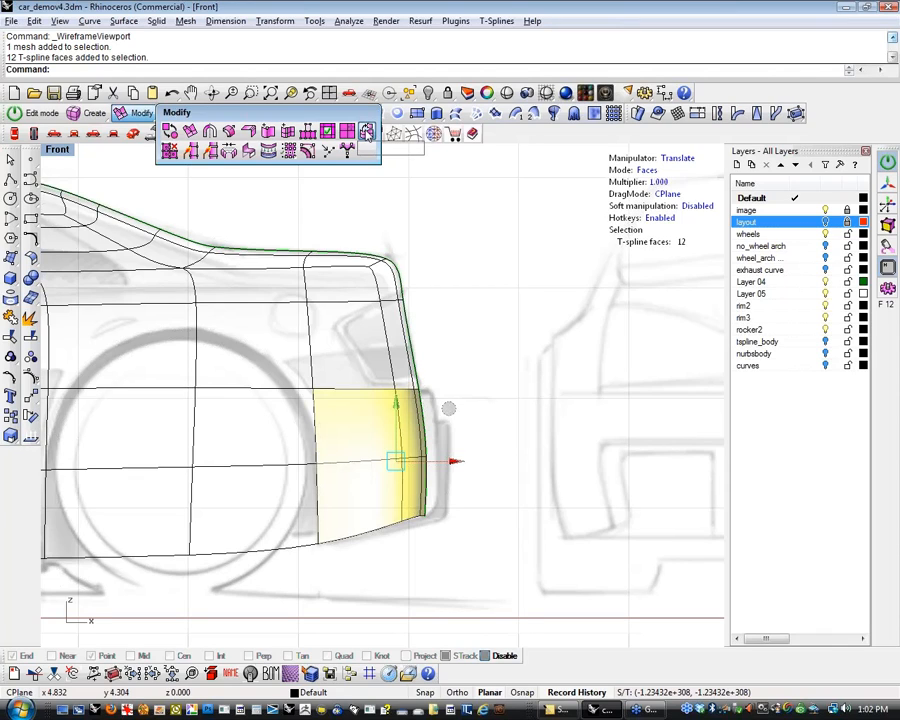
left_click(367, 133)
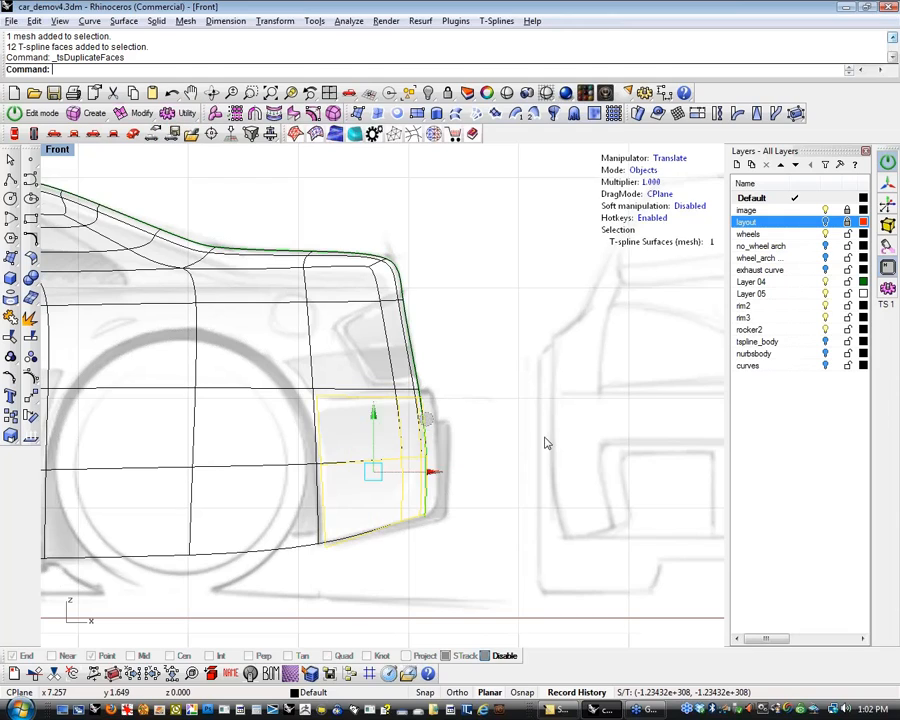
Move the duplicated rear bumper faces rearward along X to match the bumper in the side sketch
left_click_drag(450, 481, 460, 486)
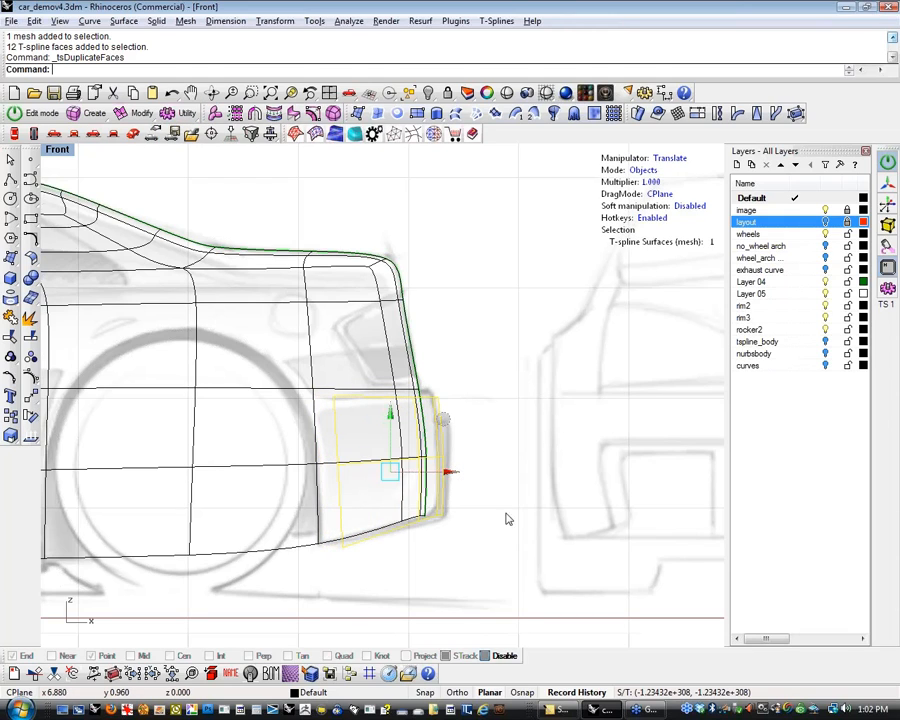
left_click(383, 568)
Delete the body's lower side faces between the rear wheel and the rear corner, where the bumper piece sits
scroll(301, 510, "up", 2)
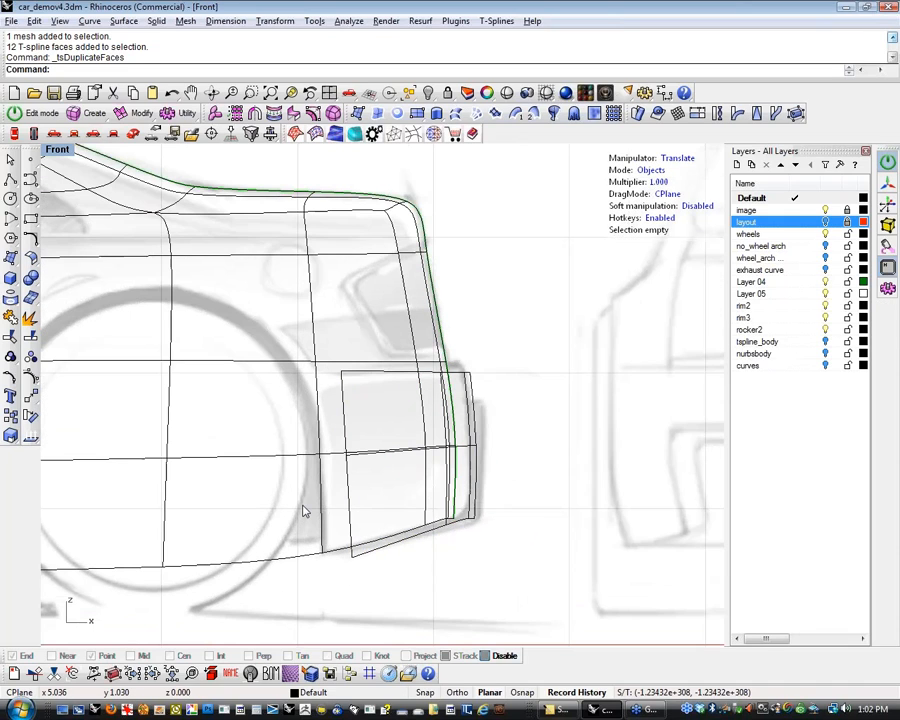
left_click(338, 526)
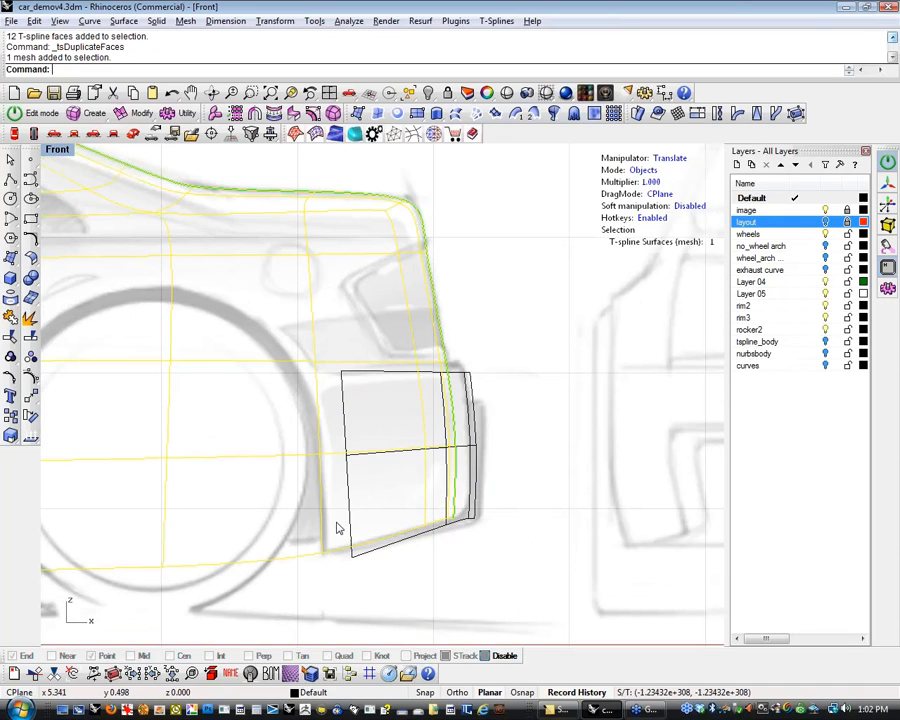
key("Escape")
key("3")
mouse_move(340, 520)
left_mouse_down()
mouse_move(341, 492)
mouse_move(346, 502)
left_mouse_up()
key("ctrl+z")
double_click(335, 540)
key("Delete")
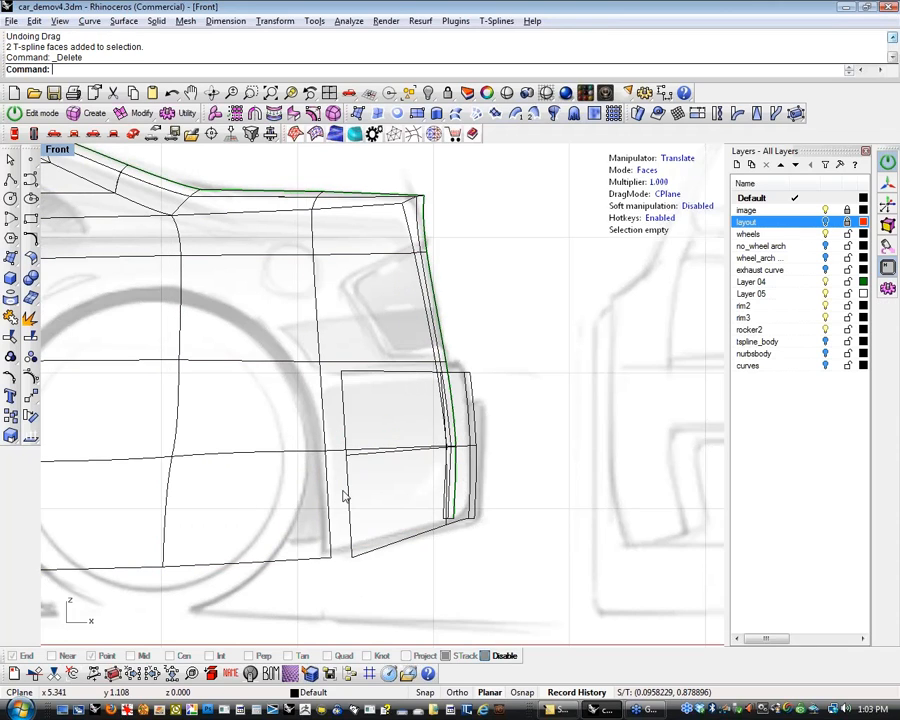
left_click(337, 448)
key("Delete")
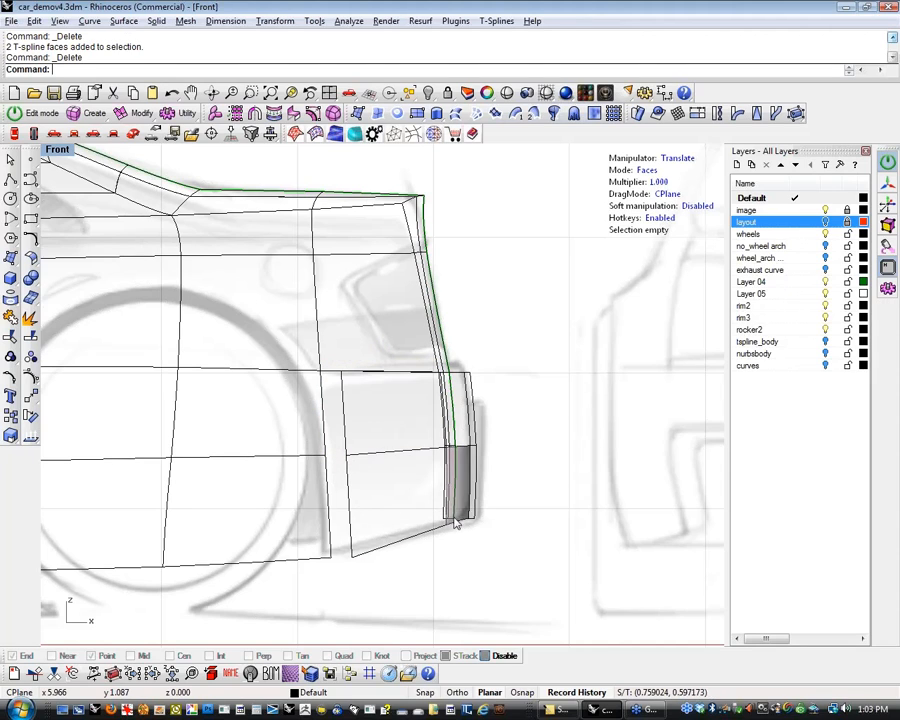
Hide the separate bumper piece and delete the eight remaining lower rear faces of the car body
left_click(393, 548)
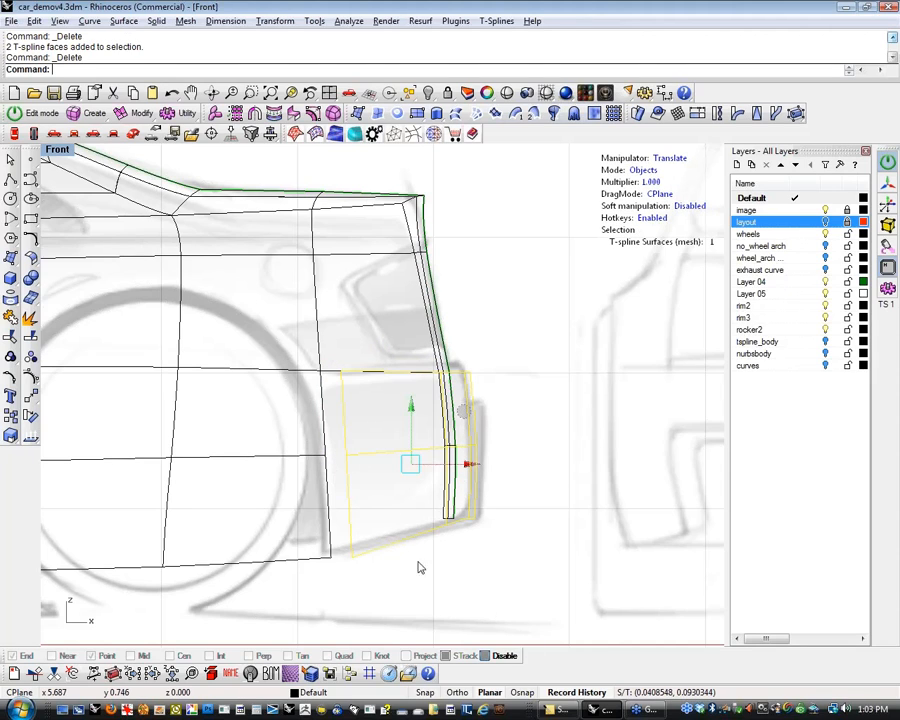
key("ctrl+h")
left_click_drag(487, 573, 419, 418)
key("Escape")
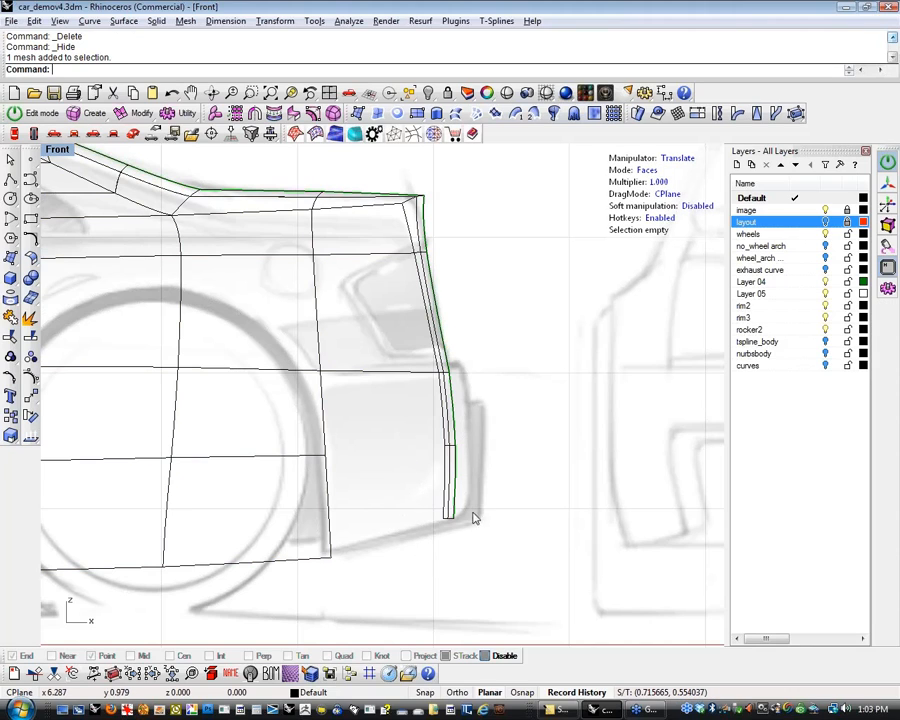
left_click_drag(494, 542, 400, 431)
key("Delete")
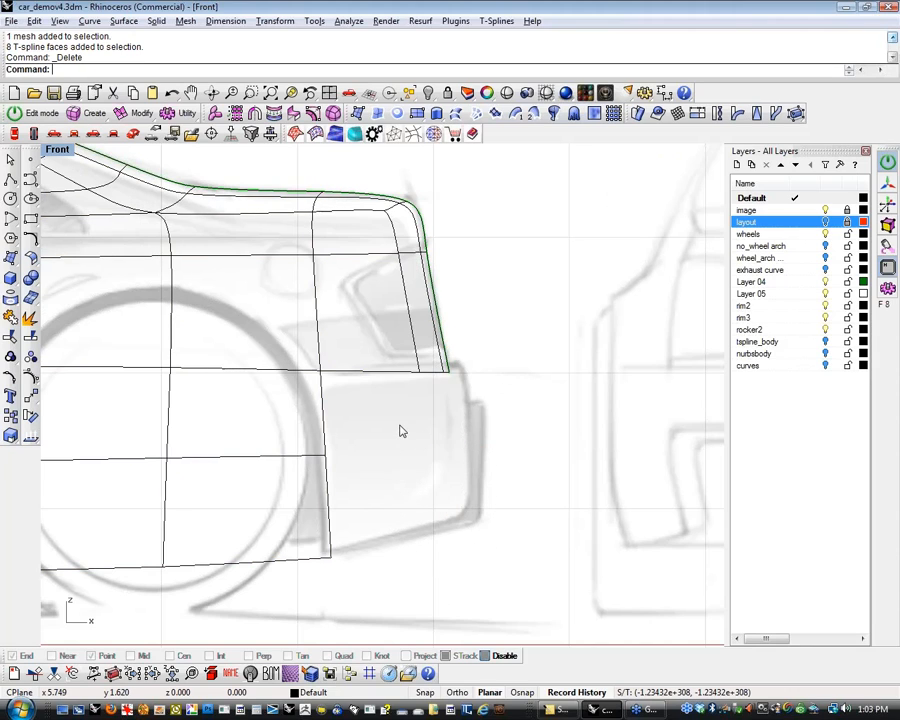
Show the hidden bumper piece again with the Show command
right_click_drag(398, 466, 362, 444)
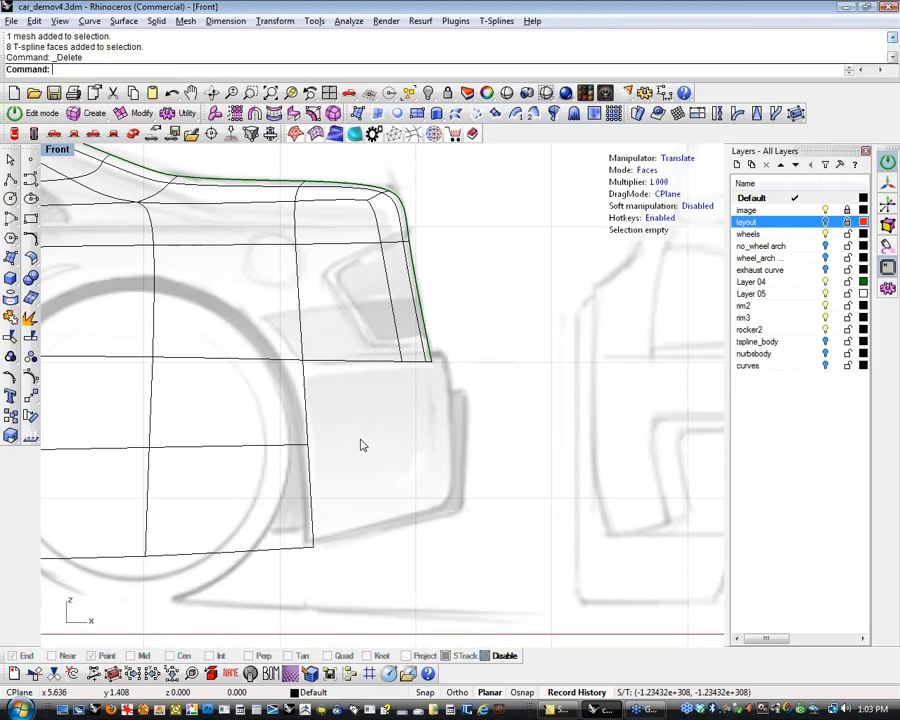
type("v")
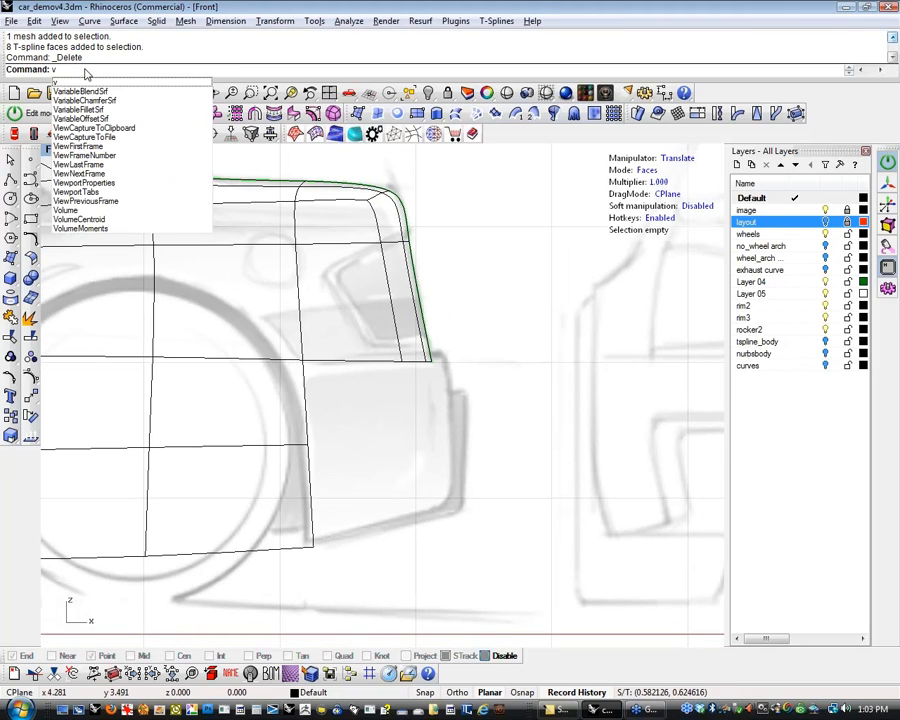
key("Escape")
type("Sh")
key("Return")
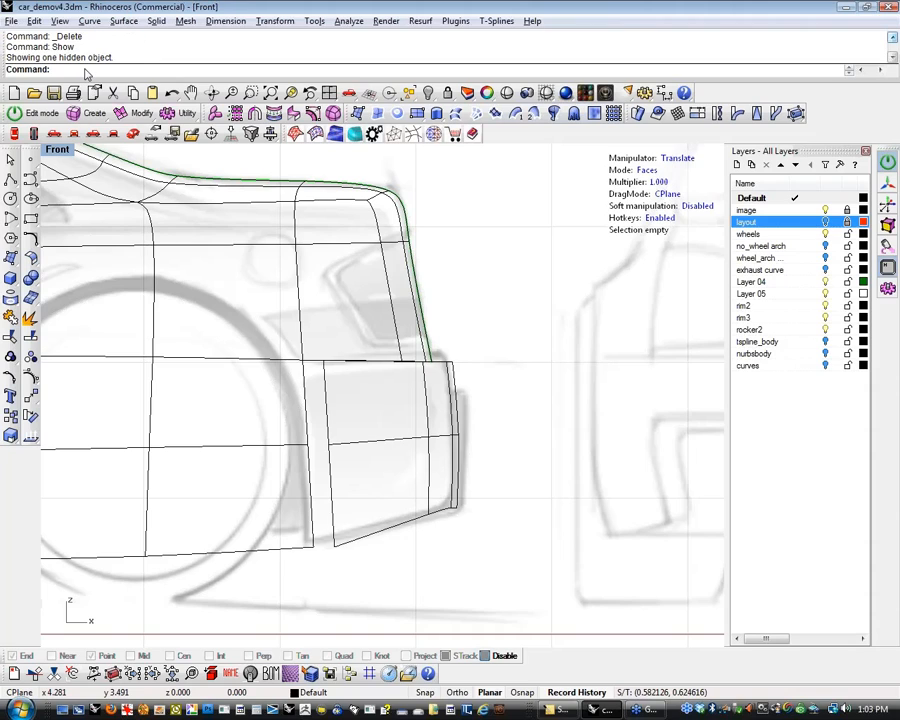
Set the bumper piece's pivot at its lower front corner and scale it down slightly in height to leave a gap below the body
right_click_drag(522, 427, 528, 443)
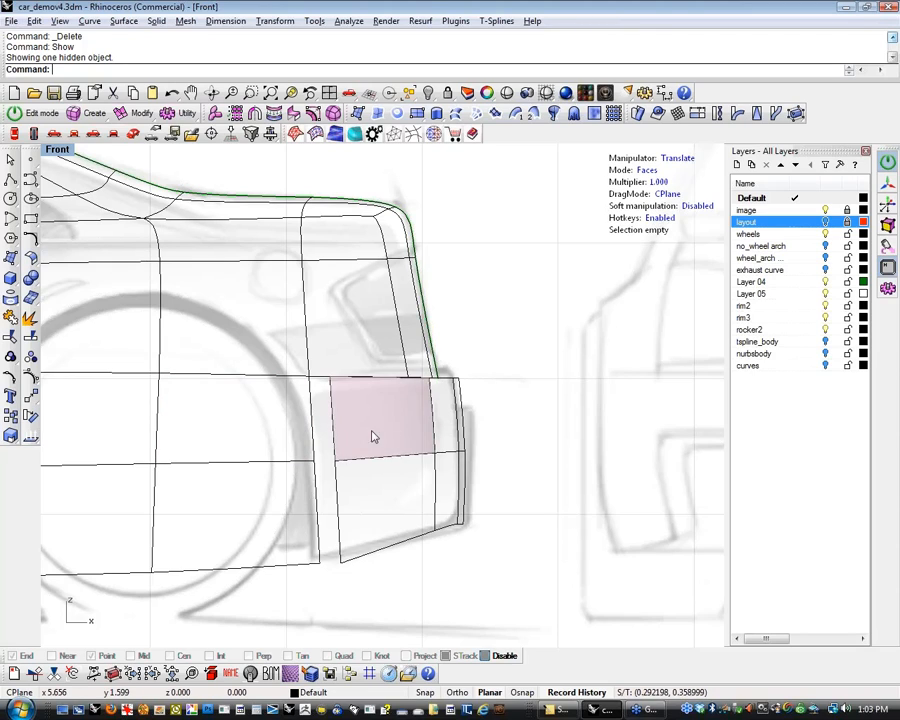
scroll(366, 460, "up", 3)
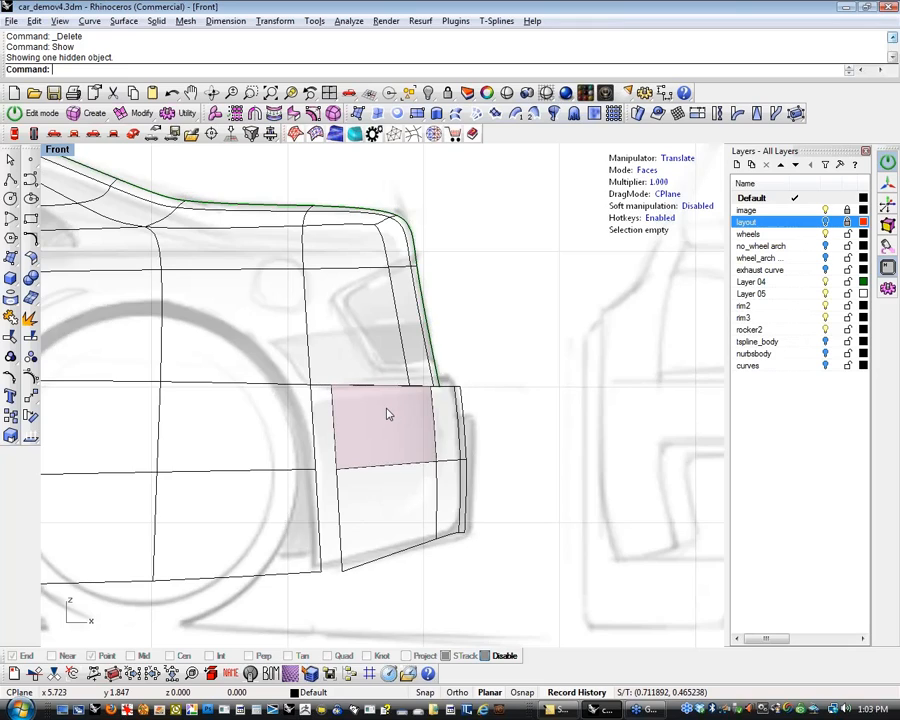
scroll(388, 416, "down", 4)
scroll(366, 426, "up", 4)
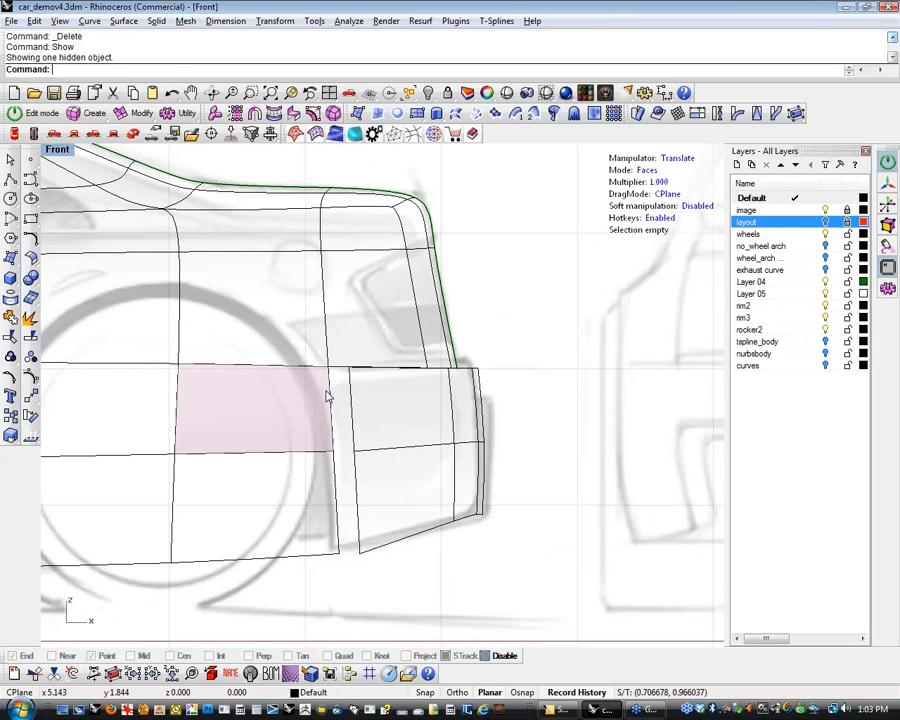
left_click_drag(519, 552, 554, 558)
key("f")
left_click(483, 510)
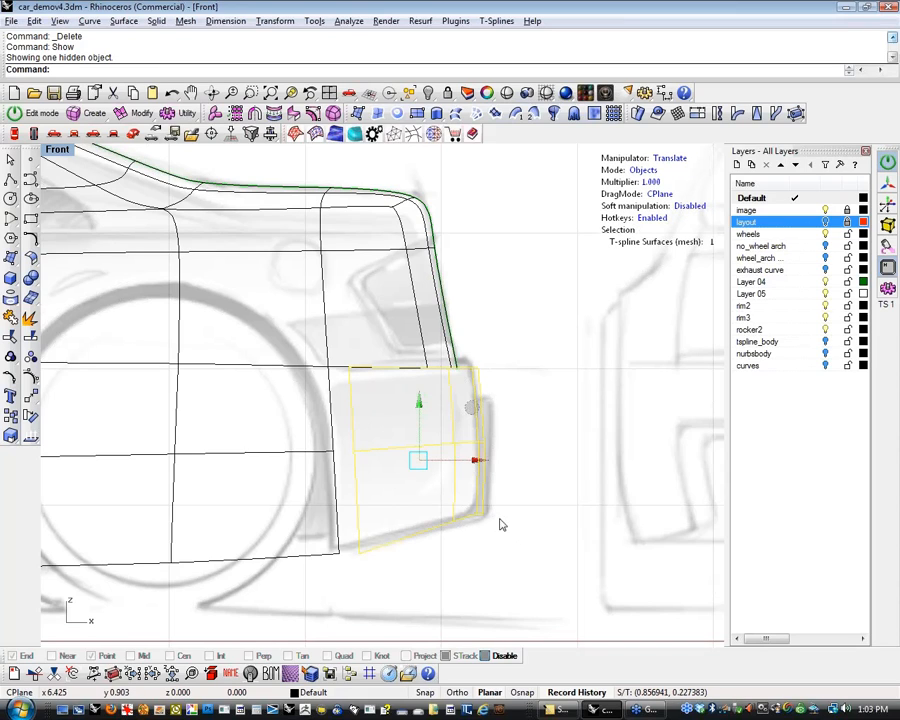
key("t")
left_click(359, 554)
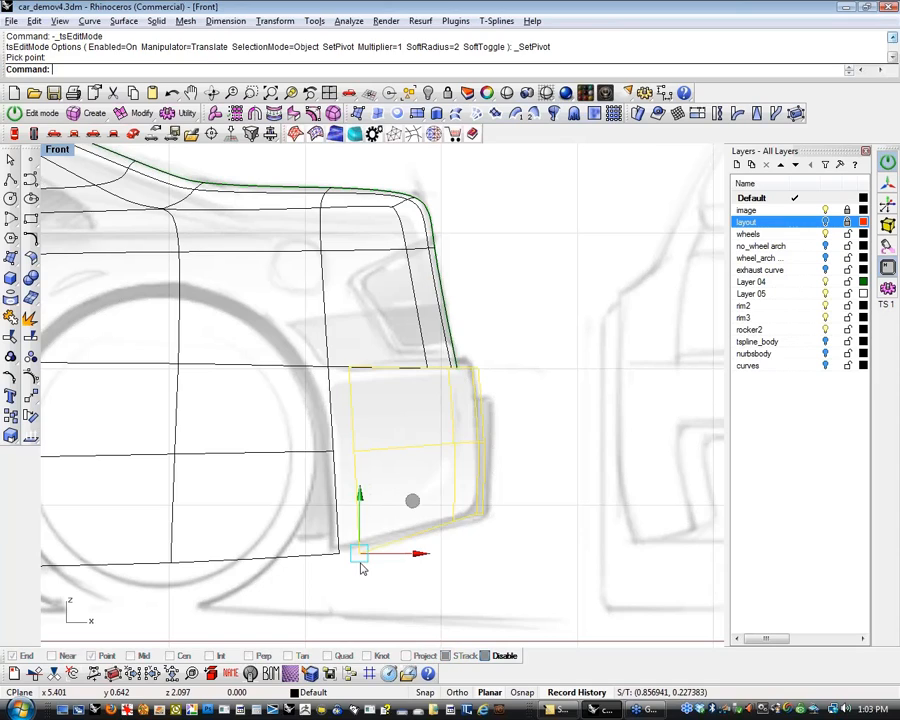
key("r")
left_click_drag(361, 483, 364, 490)
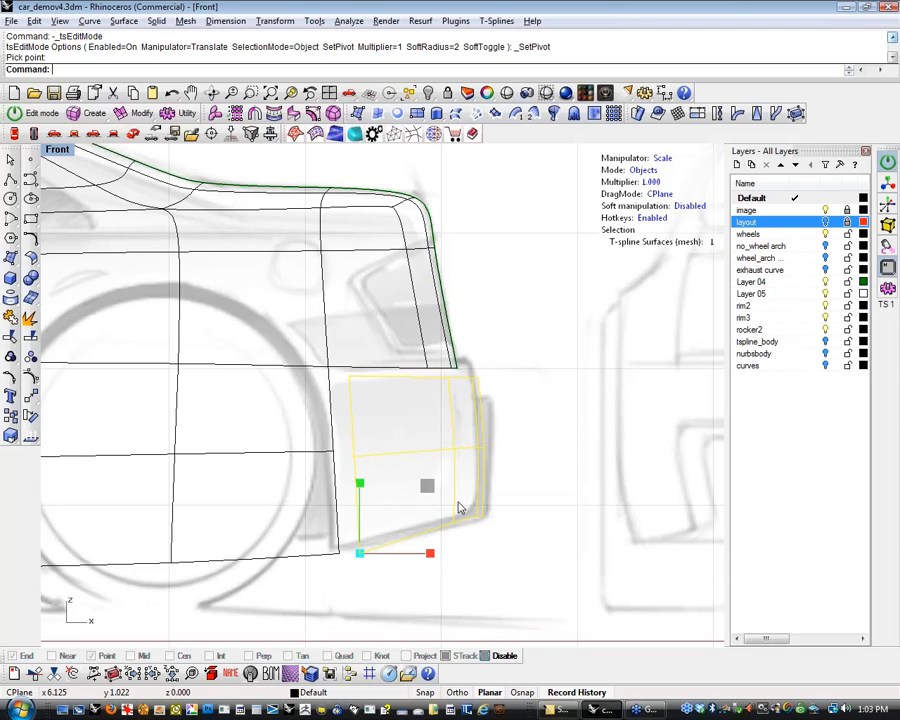
left_click(510, 570)
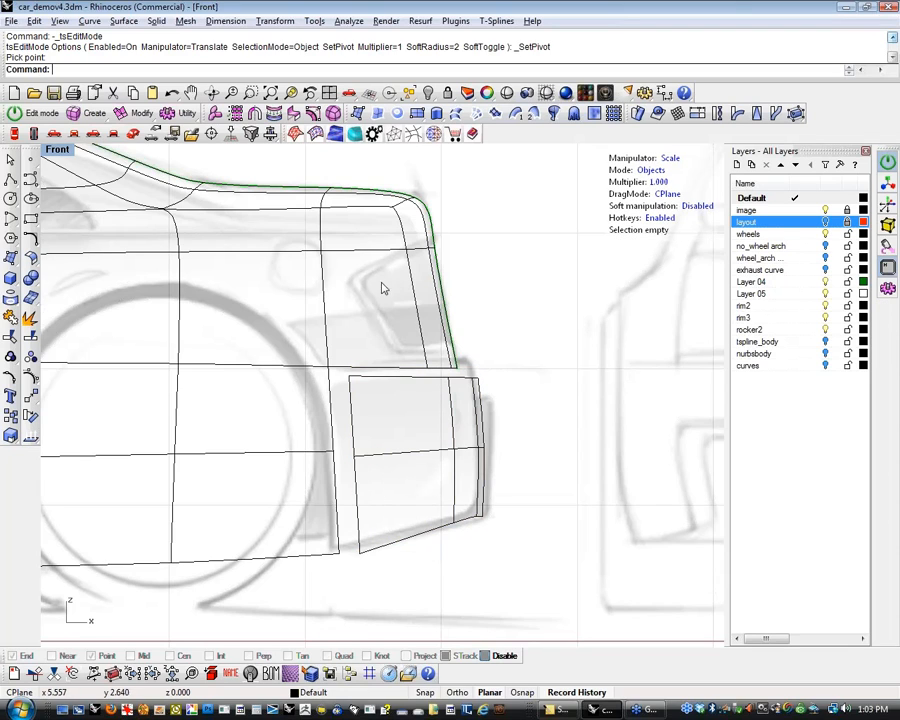
Switch to a shaded perspective view of the car's rear corner and bumper piece
left_click(137, 138)
right_click_drag(452, 372, 524, 430)
scroll(348, 468, "up", 4)
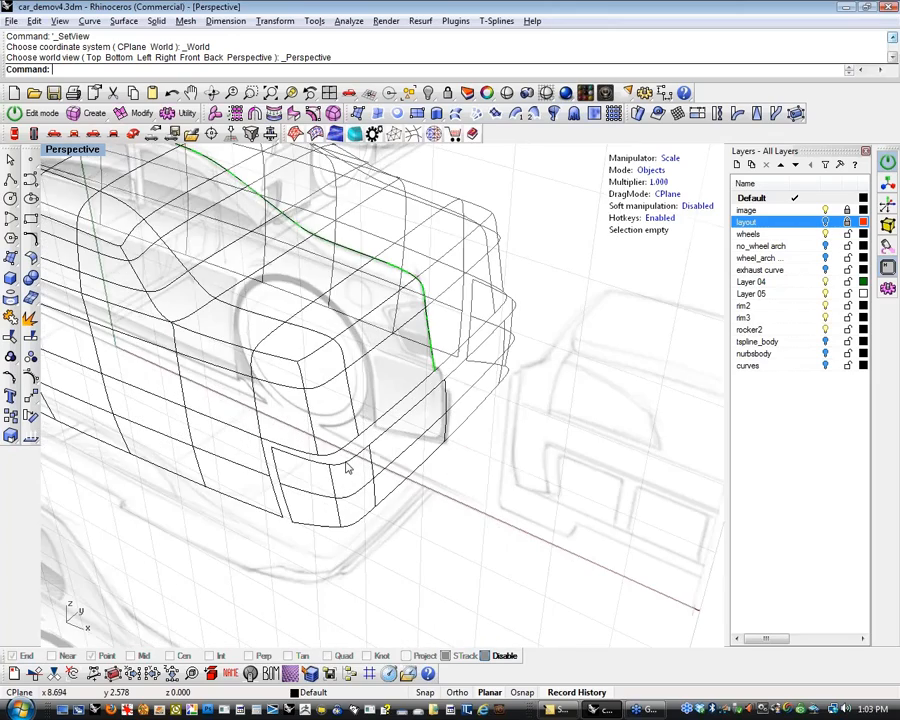
right_click_drag(350, 470, 433, 530)
scroll(406, 478, "up", 6)
mouse_move(406, 477)
right_mouse_down()
mouse_move(442, 460)
mouse_move(350, 441)
mouse_move(420, 457)
mouse_move(465, 488)
mouse_move(501, 535)
mouse_move(346, 478)
right_mouse_up()
middle_click(420, 457)
left_click(420, 456)
scroll(421, 459, "down", 3)
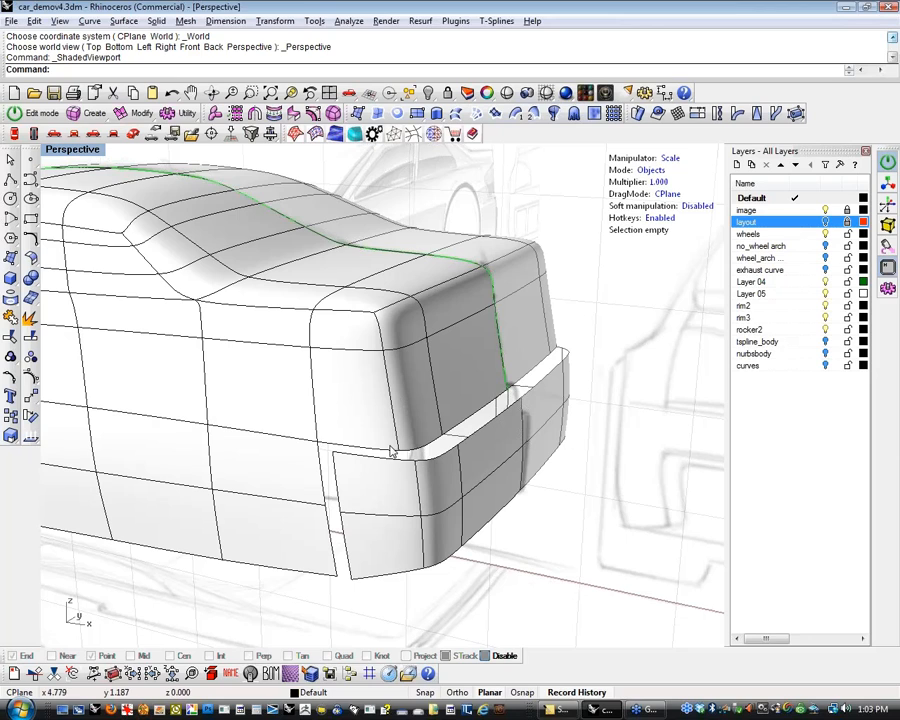
Insert a simple T-Splines edge in the body's side face beside the bumper, just below the bumper opening's upper corner
right_click_drag(450, 476, 257, 482)
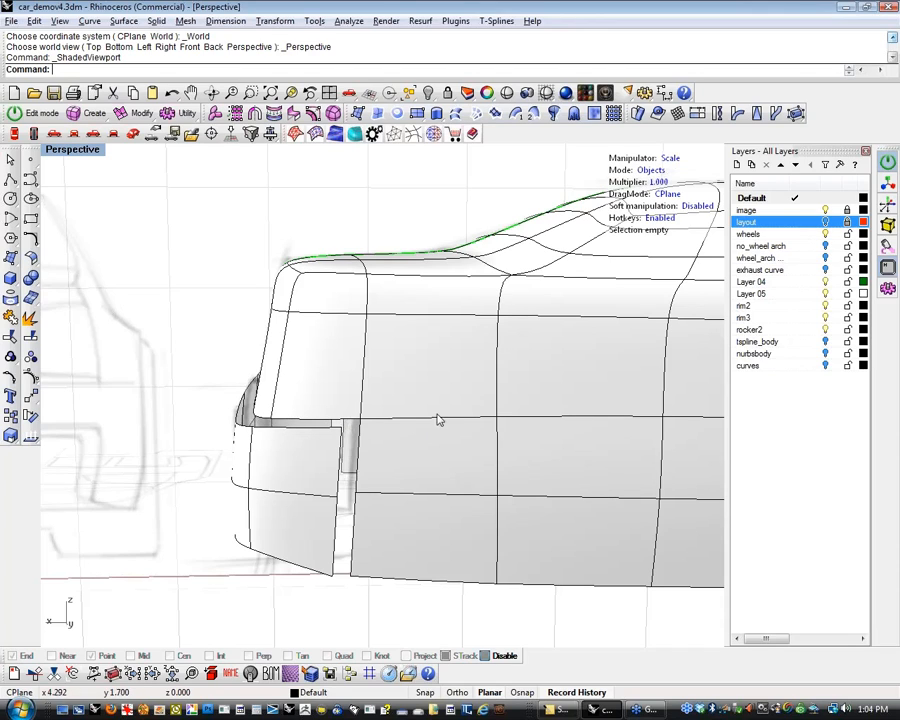
right_click_drag(337, 449, 311, 436)
scroll(394, 494, "down", 4)
scroll(360, 506, "up", 6)
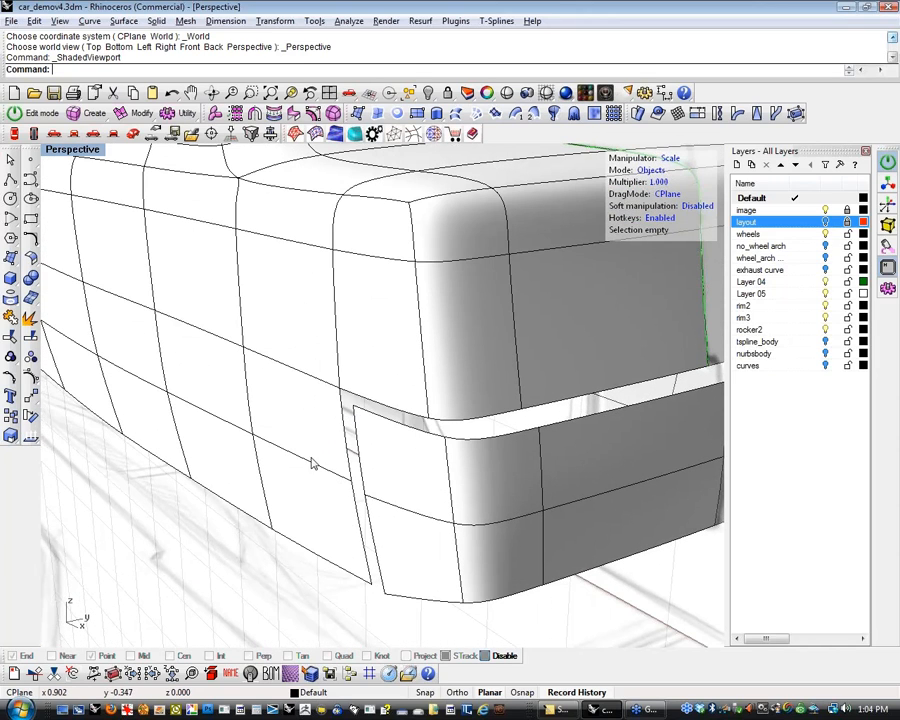
left_click(313, 463)
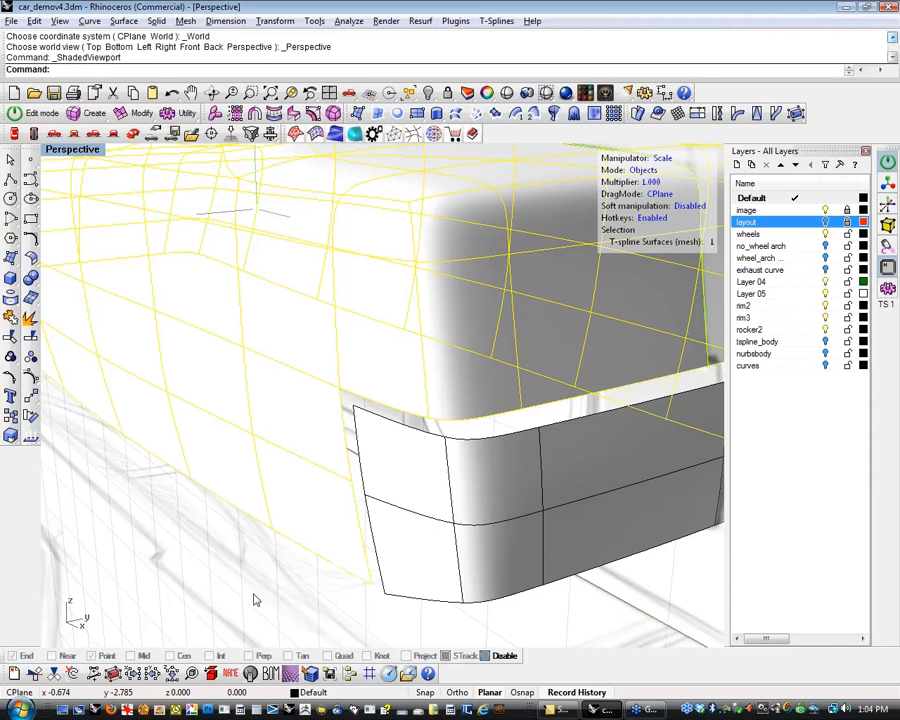
left_click(257, 592)
left_click(309, 465)
right_click_drag(283, 389, 280, 413, "shift")
left_click(122, 114)
left_click(293, 140)
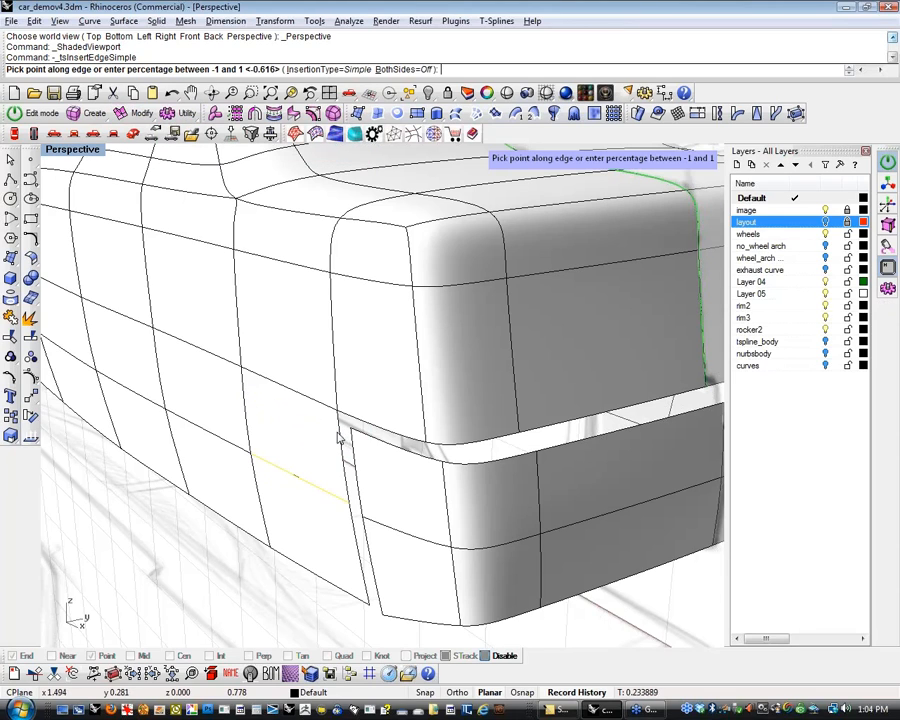
left_click(340, 441)
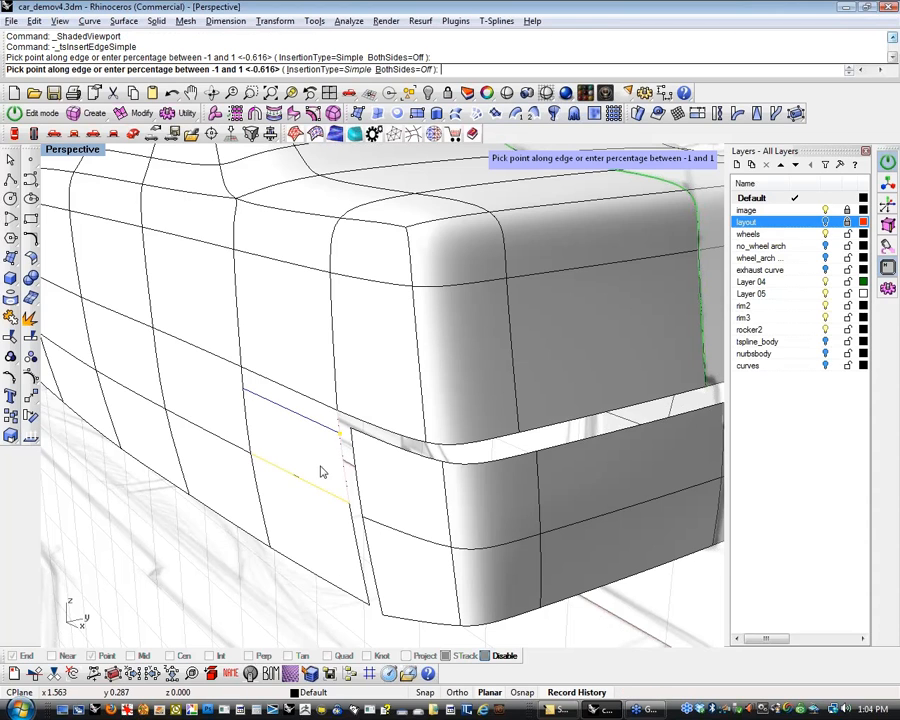
right_click(297, 477)
Weld the bumper piece's upper front corner vertex to the end vertex of the newly inserted body edge
scroll(298, 479, "down", 8)
right_click_drag(329, 487, 373, 507)
scroll(366, 482, "up", 5)
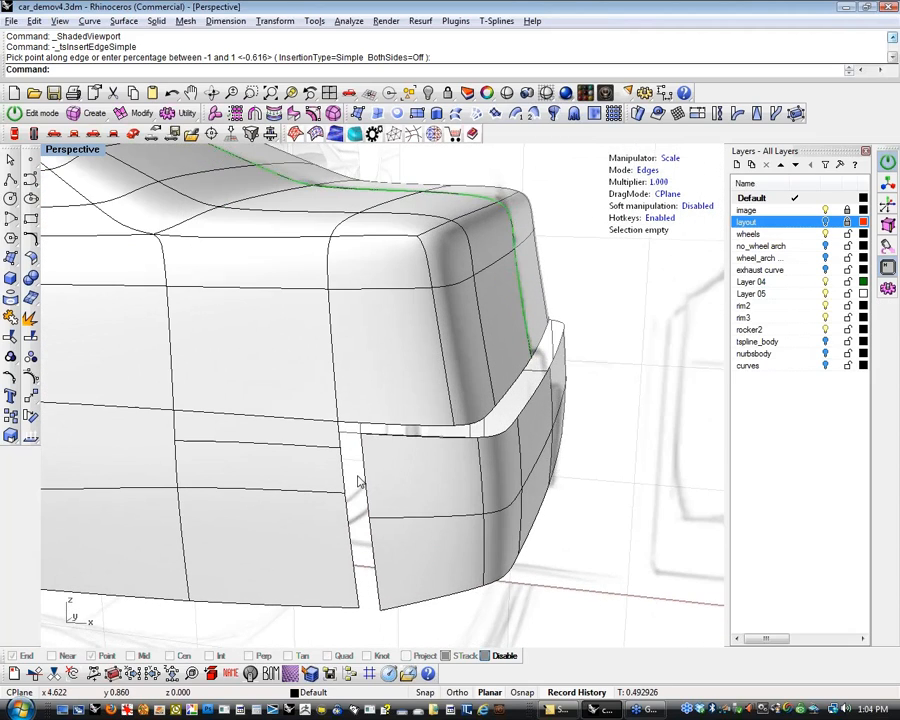
scroll(357, 477, "up", 3)
left_click(358, 442)
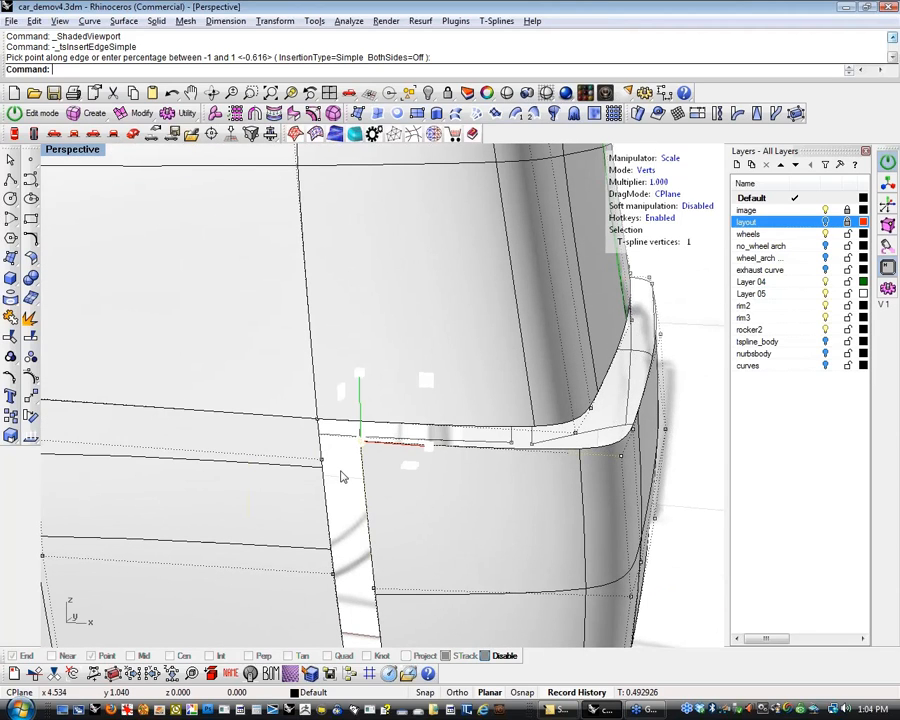
key("w")
left_click(322, 461)
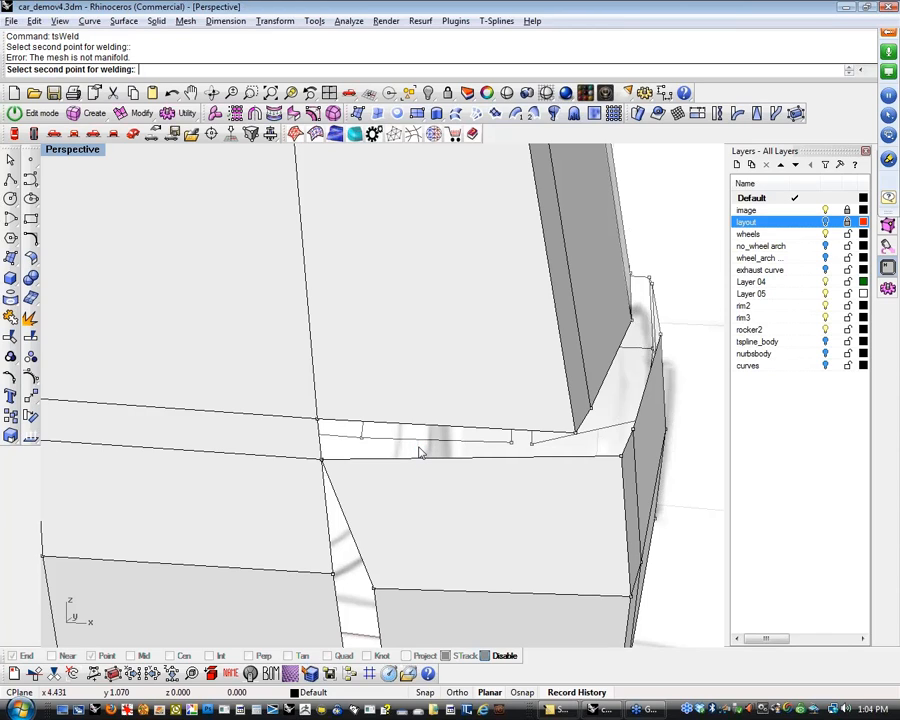
scroll(420, 452, "down", 5)
right_click_drag(362, 472, 382, 470)
scroll(340, 490, "up", 2)
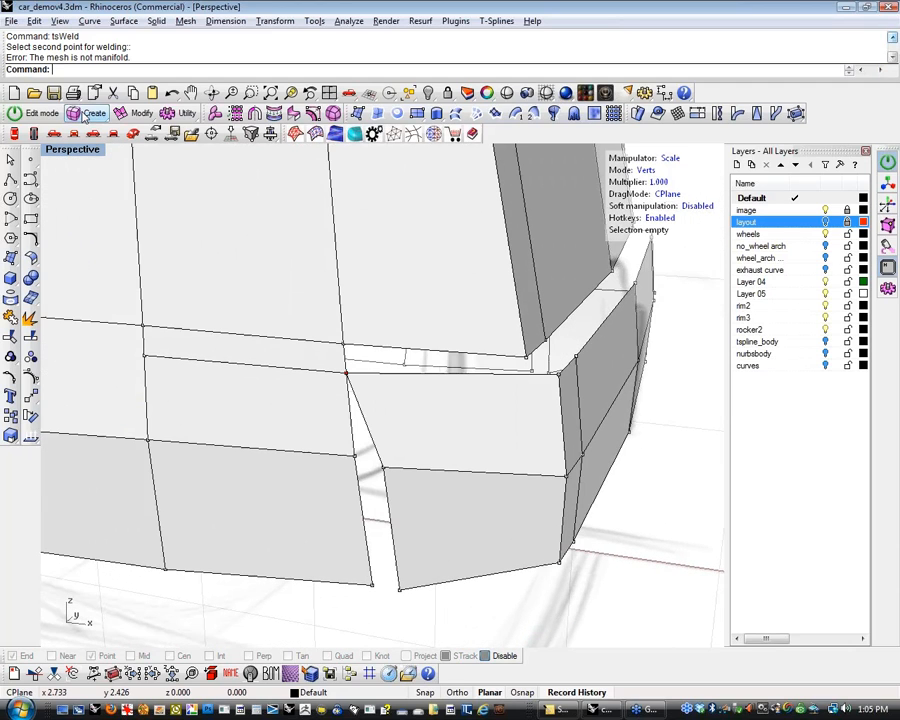
Save the model as a new file named car_demov4_wip2.3dm in the tsplines_siggraph folder
left_click(12, 20)
left_click(41, 120)
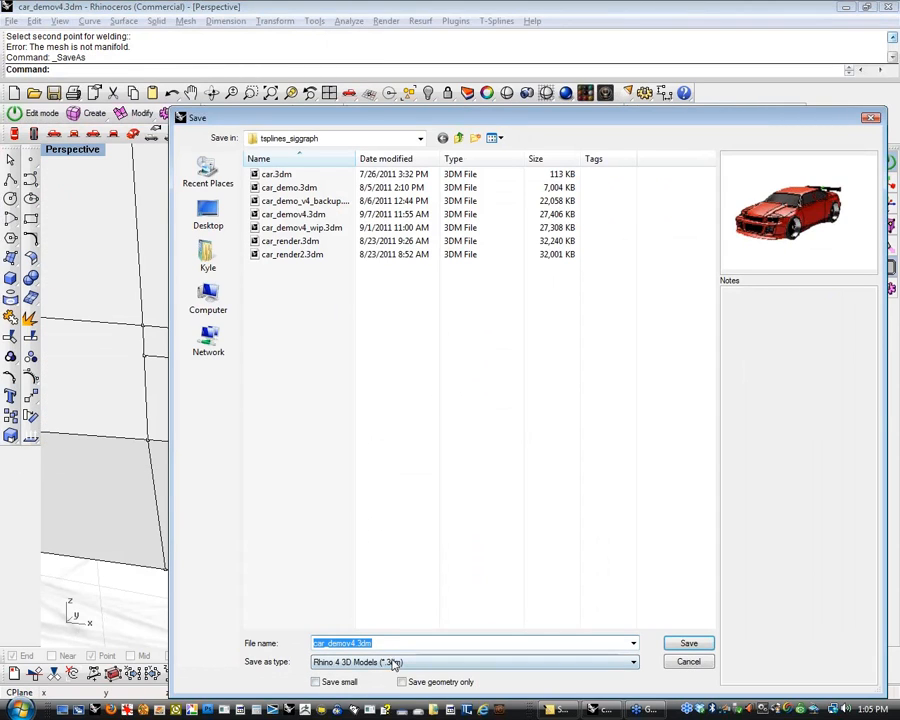
left_click(355, 643)
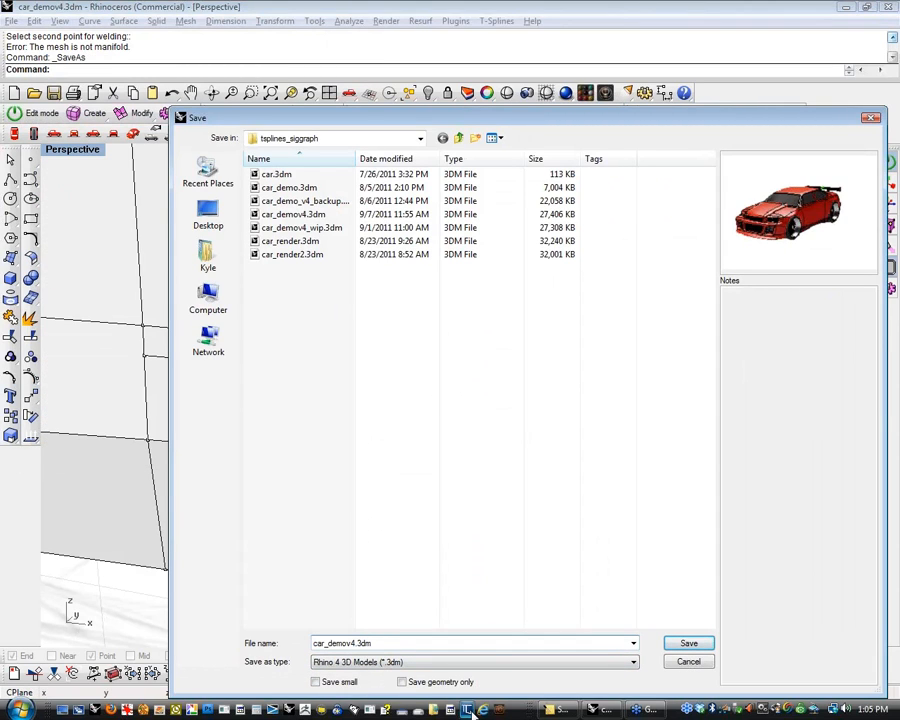
type("_wip2")
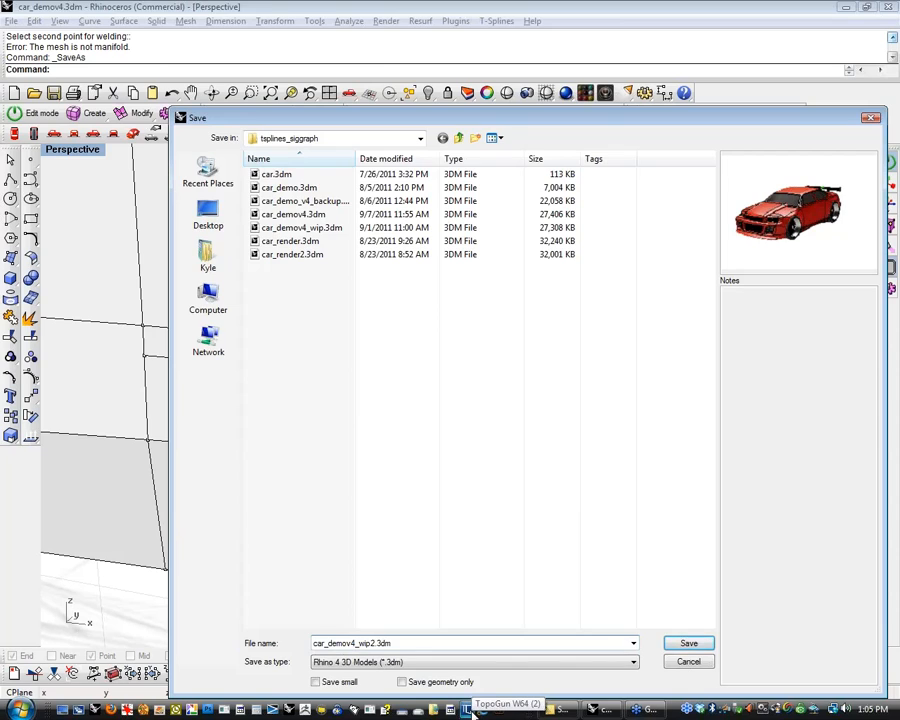
key("Return")
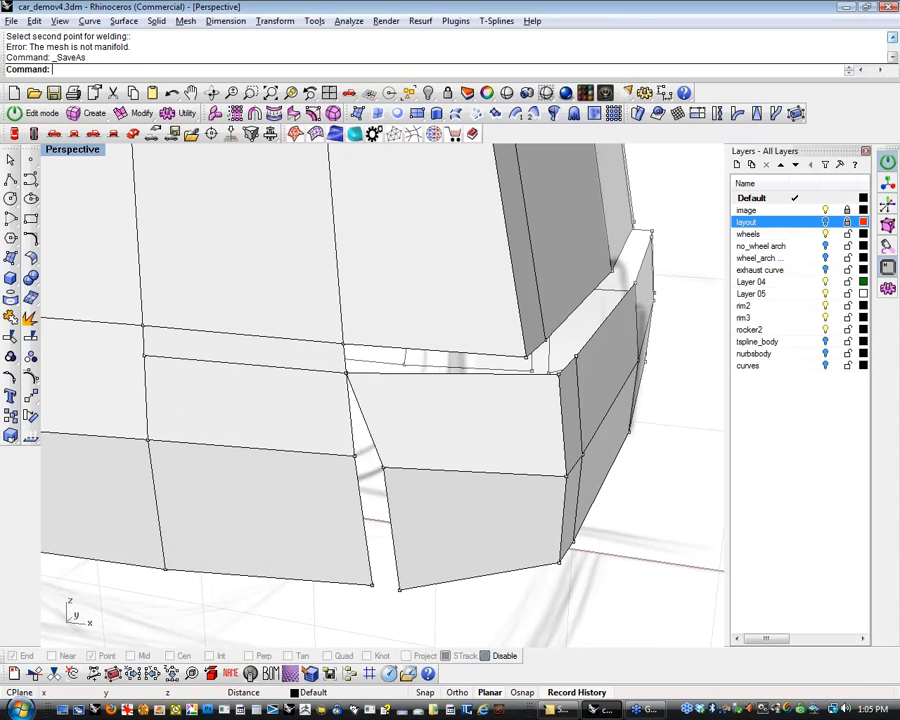
left_click(385, 470)
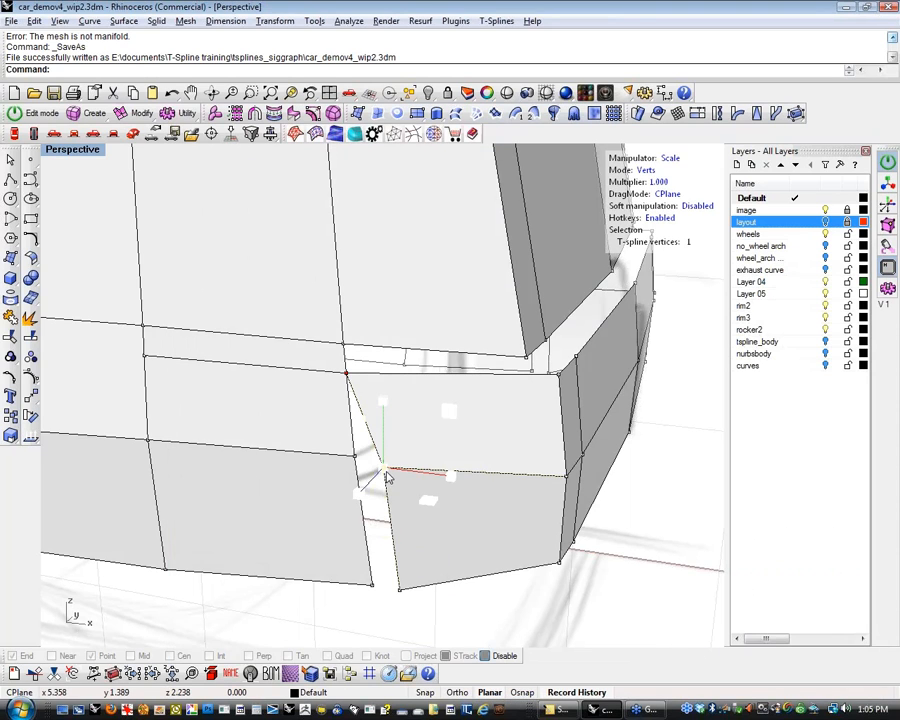
left_click(596, 560)
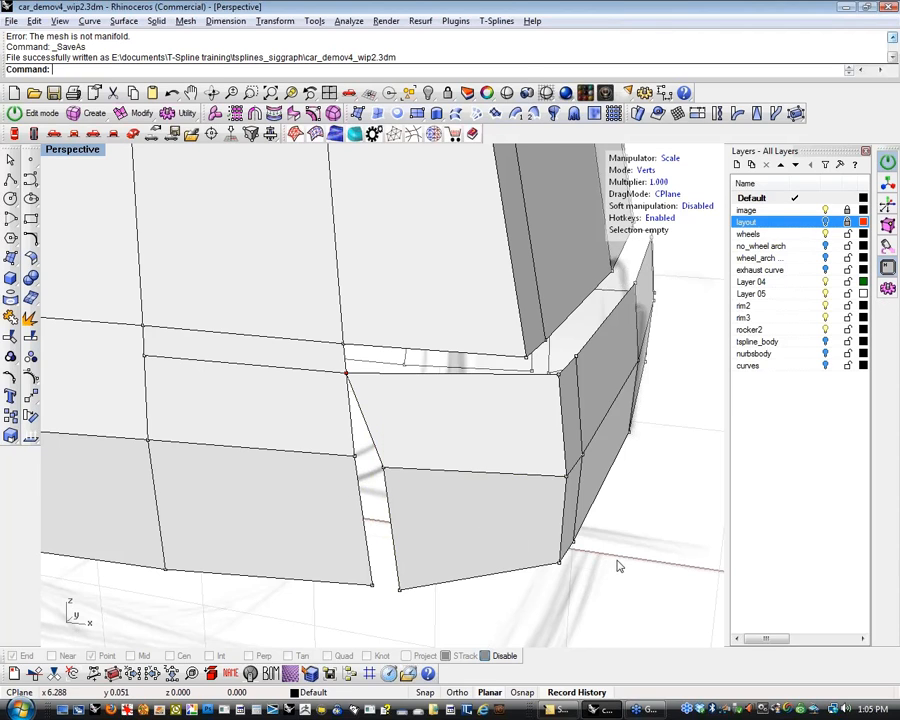
Inspect the welded upper bumper corner and the remaining gaps beside the body on both sides of the car
scroll(610, 534, "down", 3)
right_click_drag(608, 532, 605, 575)
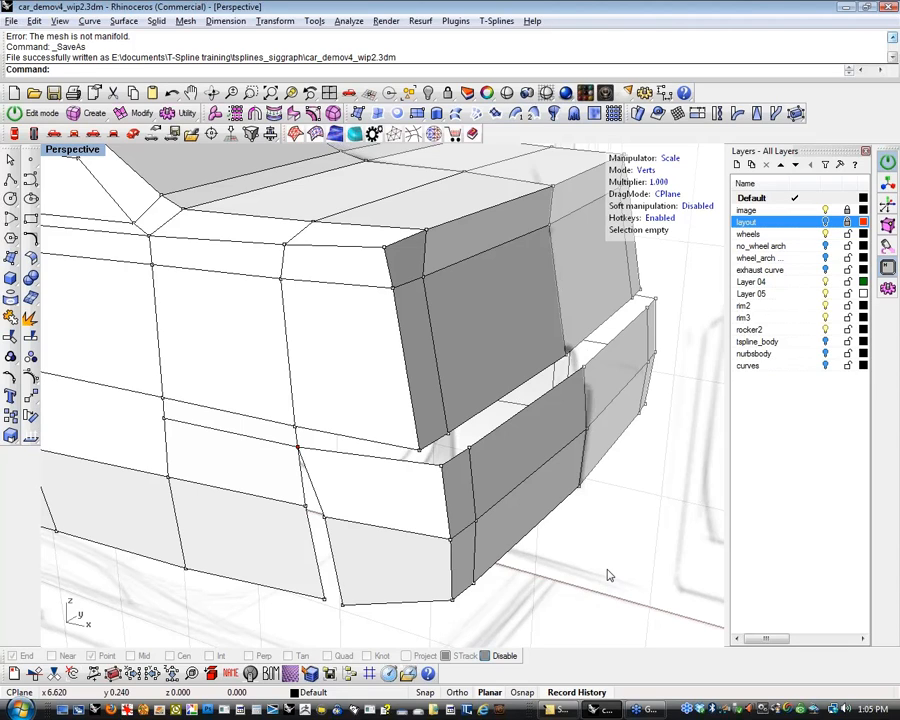
scroll(253, 536, "up", 5)
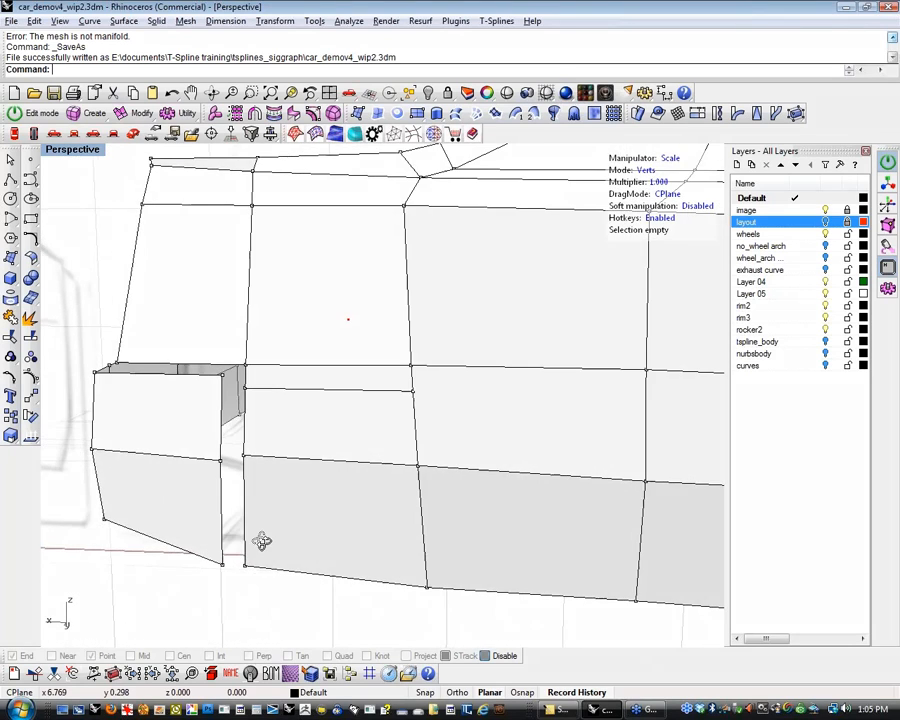
scroll(255, 540, "down", 3)
right_click_drag(271, 542, 609, 578)
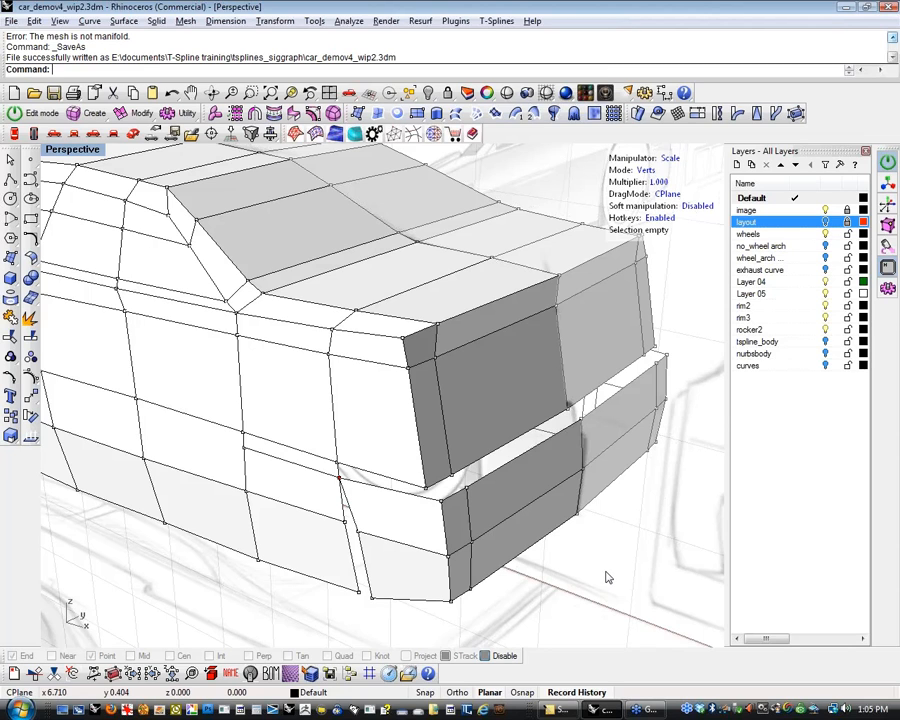
scroll(317, 547, "up", 5)
right_click_drag(366, 530, 365, 534)
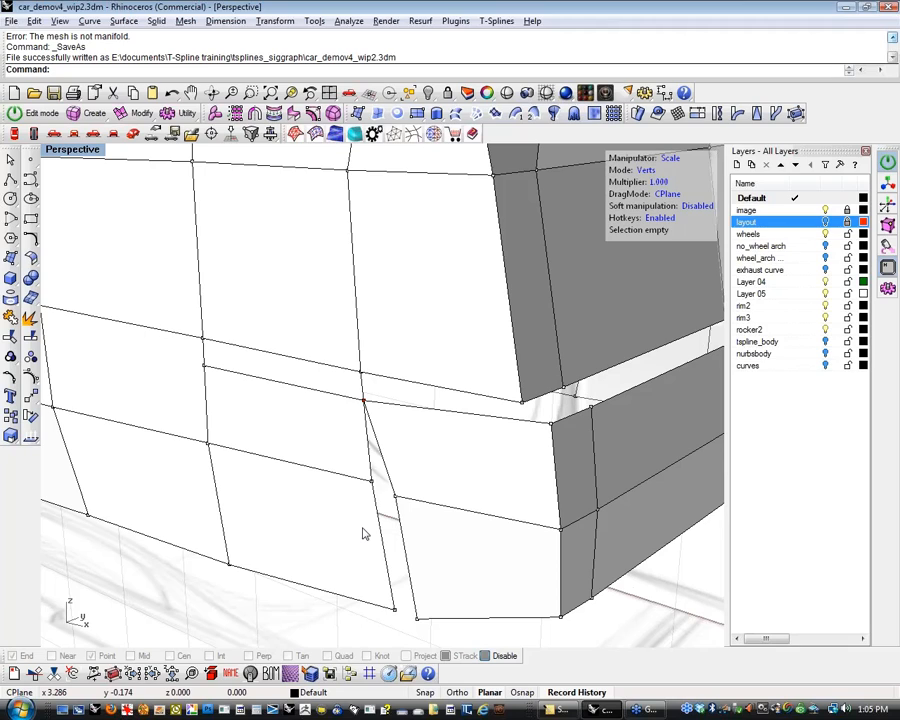
scroll(365, 534, "down", 2)
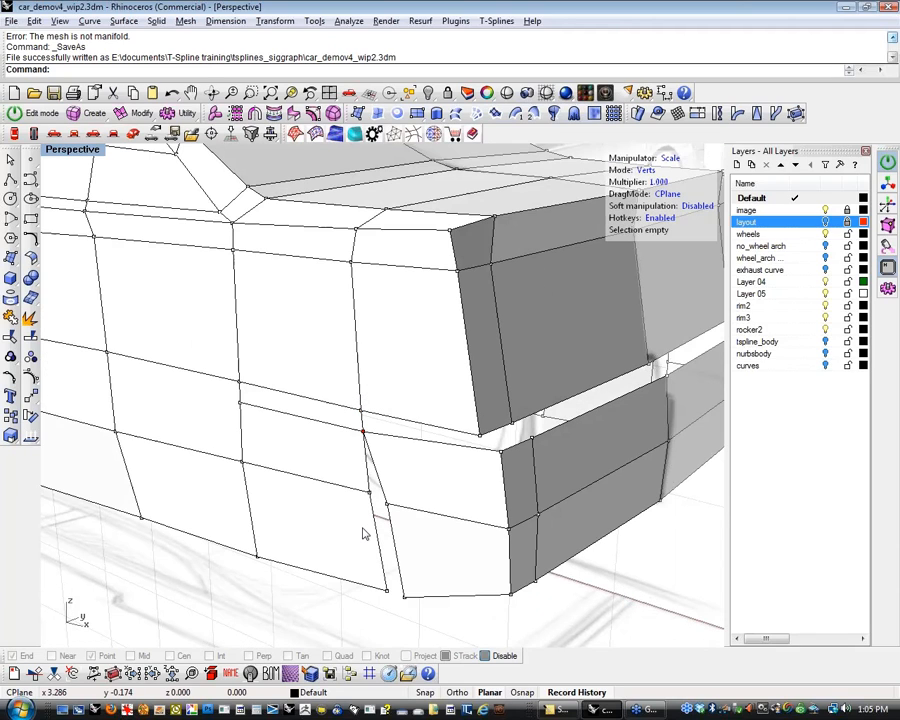
Weld the bumper piece's middle and lower front vertices to the matching body side vertices on the near side
left_click(384, 507)
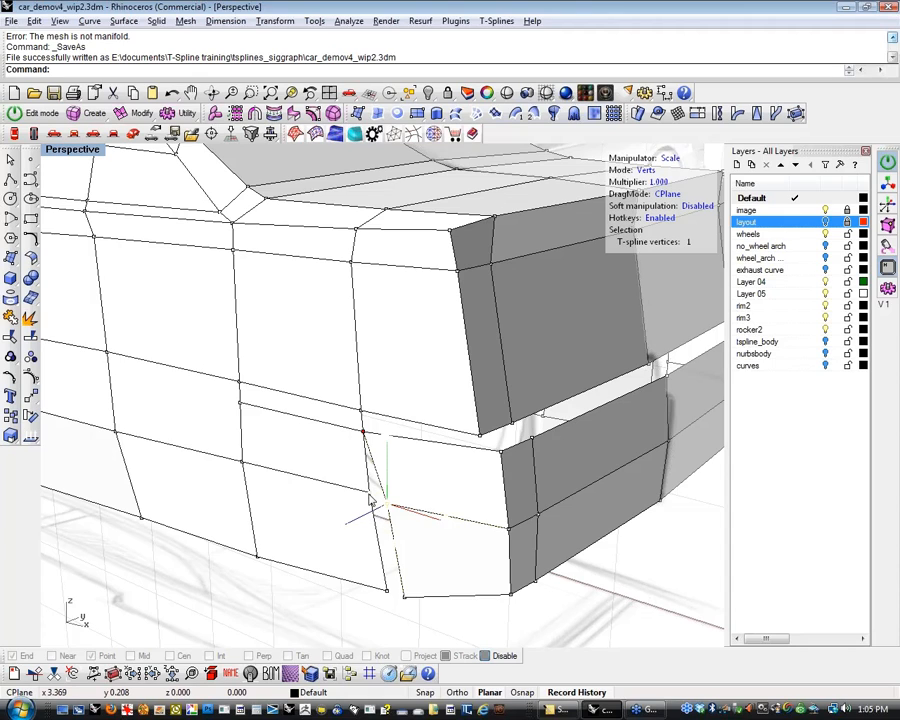
type("tsWeld")
key("Return")
left_click(402, 597)
left_click(385, 606)
Weld the bumper's upper, middle and lower front vertices to the matching body vertices on the car's opposite side
right_click_drag(384, 604, 346, 476)
scroll(440, 494, "up", 6)
scroll(397, 497, "down", 5)
right_click_drag(397, 497, 400, 530)
scroll(376, 535, "up", 5)
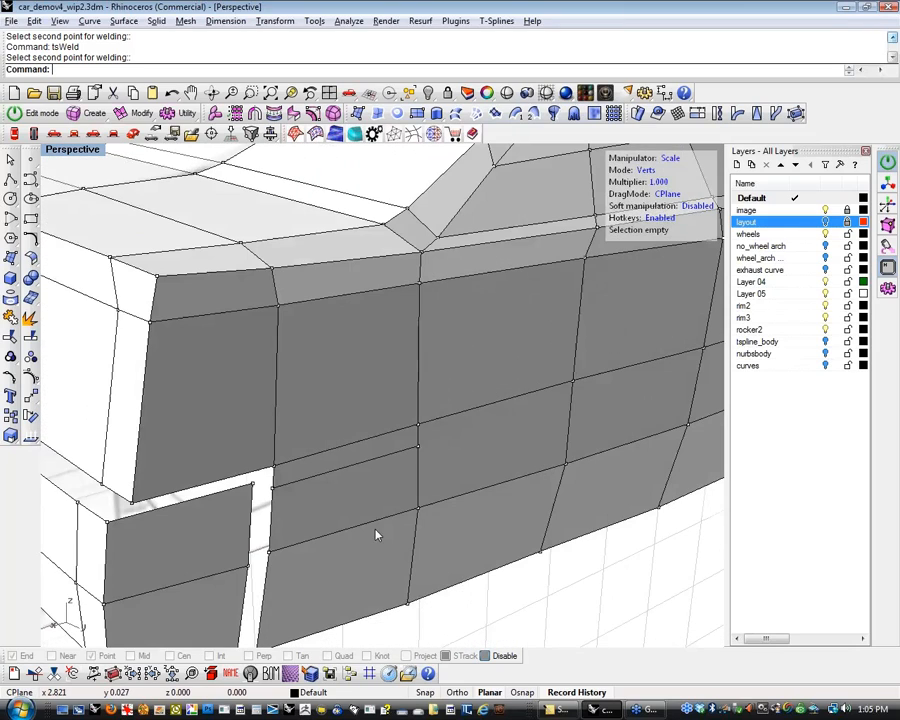
key("Return")
left_click(253, 486)
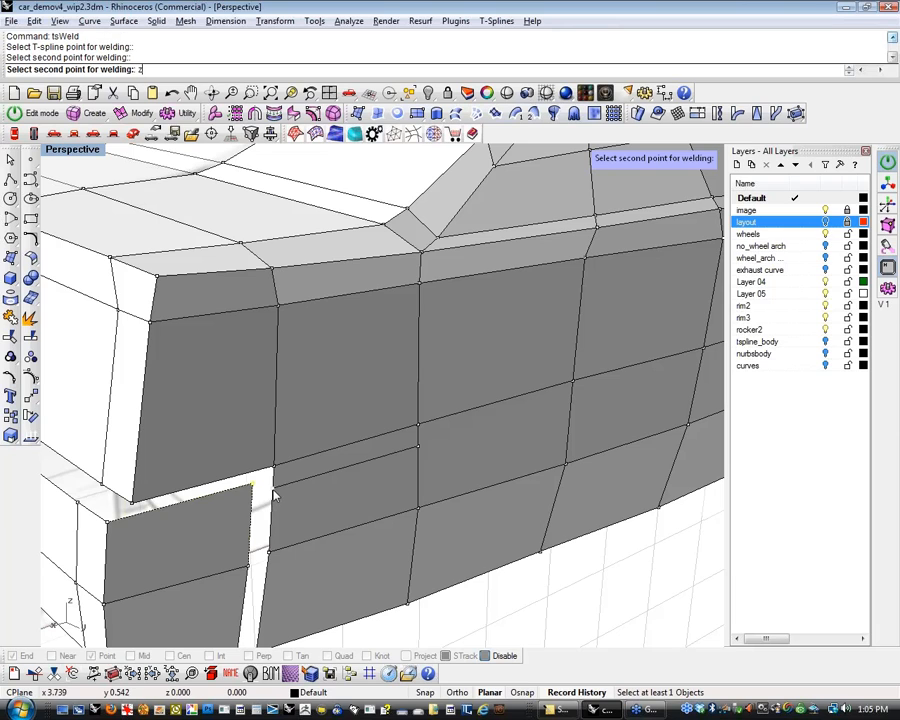
left_click(273, 493)
left_click(247, 567)
right_click(251, 567)
left_click(272, 556)
right_click_drag(301, 580, 303, 442, "shift")
left_click(236, 529)
right_click(239, 531)
left_click(255, 521)
Inspect the welded bumper and the open gap above it around the car's rear corners
scroll(262, 524, "down", 5)
right_click_drag(263, 525, 460, 500)
scroll(465, 566, "down", 6)
scroll(428, 516, "up", 8)
scroll(460, 500, "down", 5)
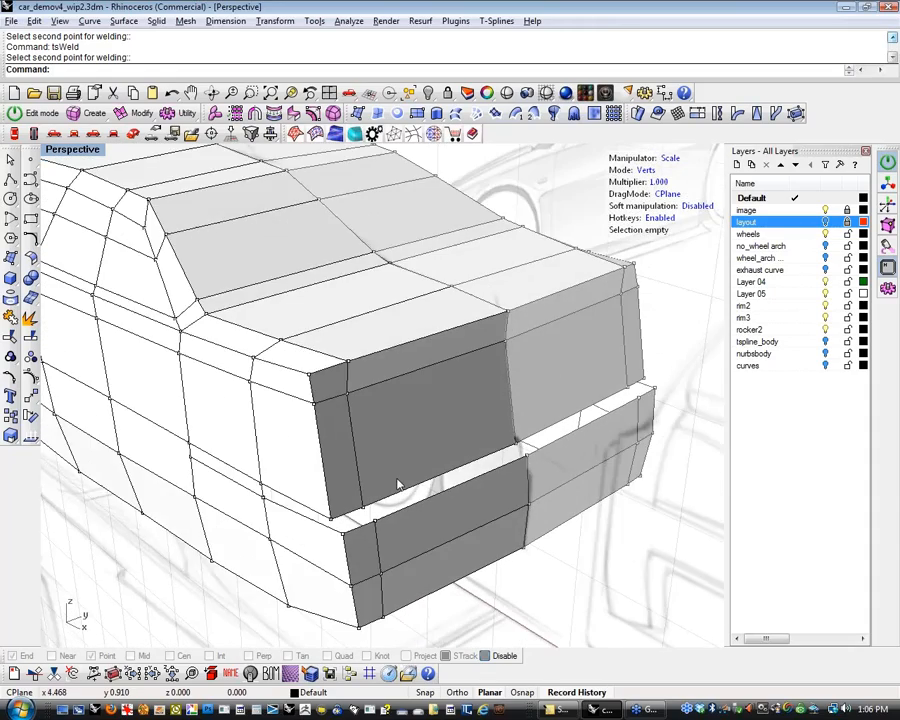
right_click_drag(402, 484, 318, 543)
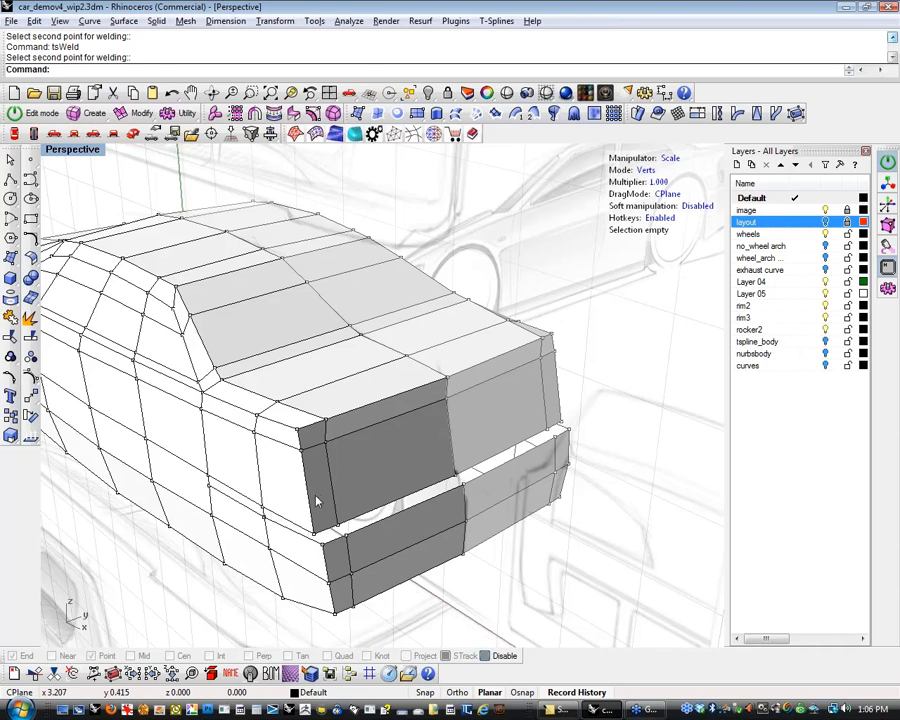
right_click_drag(320, 535, 407, 499)
scroll(407, 499, "up", 6)
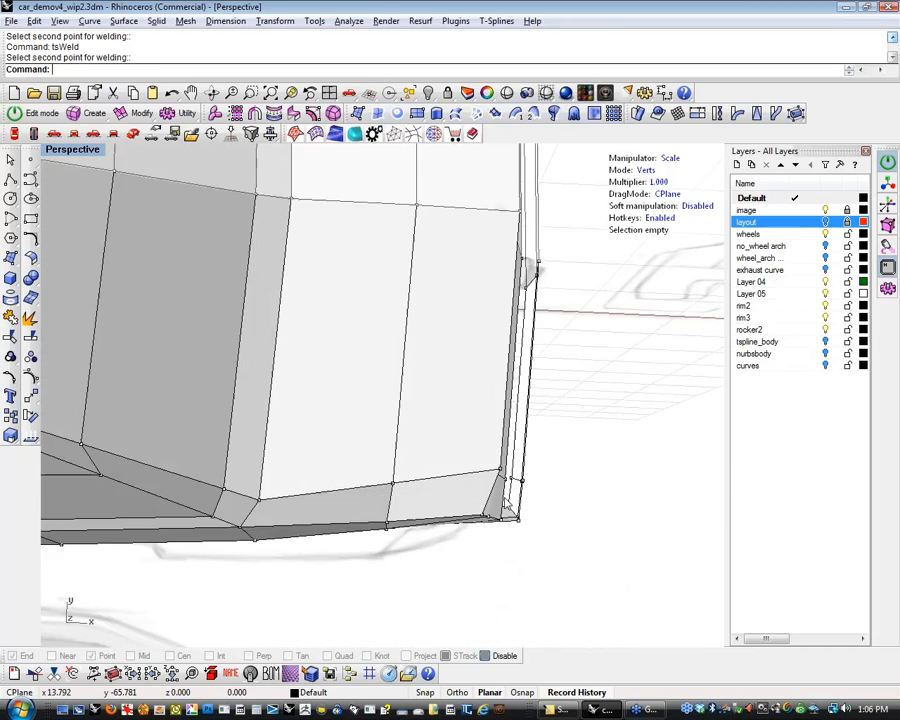
Switch the body to smooth display and move the rear corner's control points above the bumper slightly inward across the car's width
right_click_drag(490, 487, 311, 466)
left_click(266, 410)
left_click(268, 362, "shift")
left_click(283, 357, "shift")
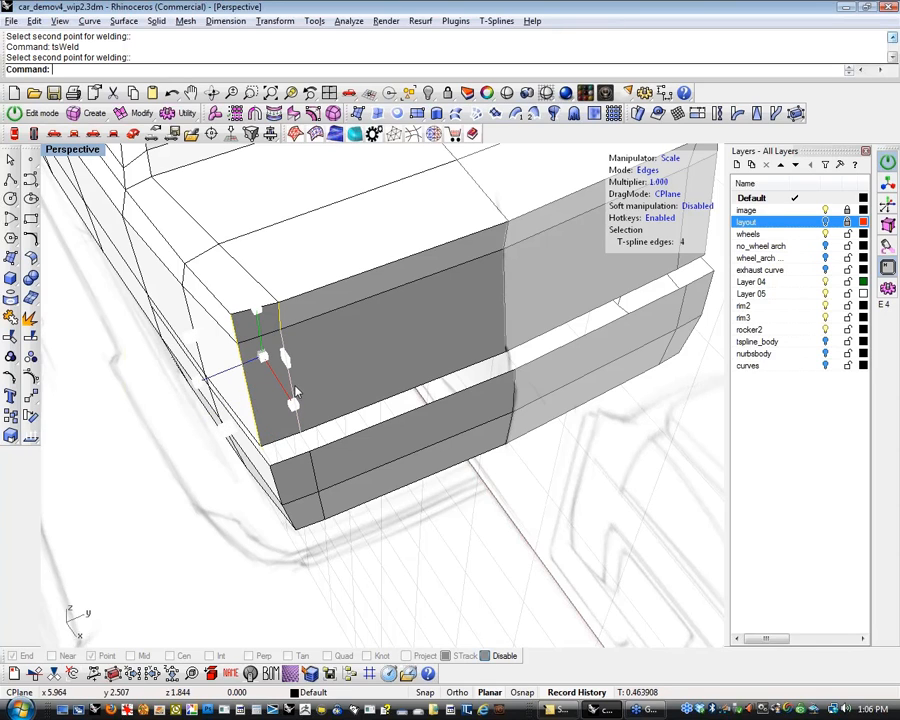
key("Tab")
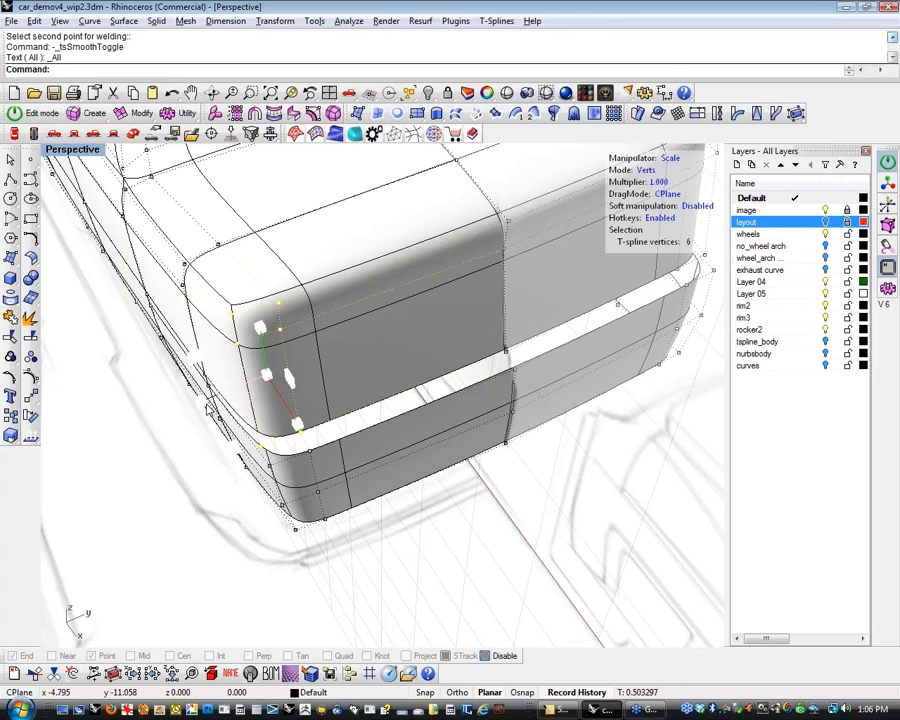
key("w")
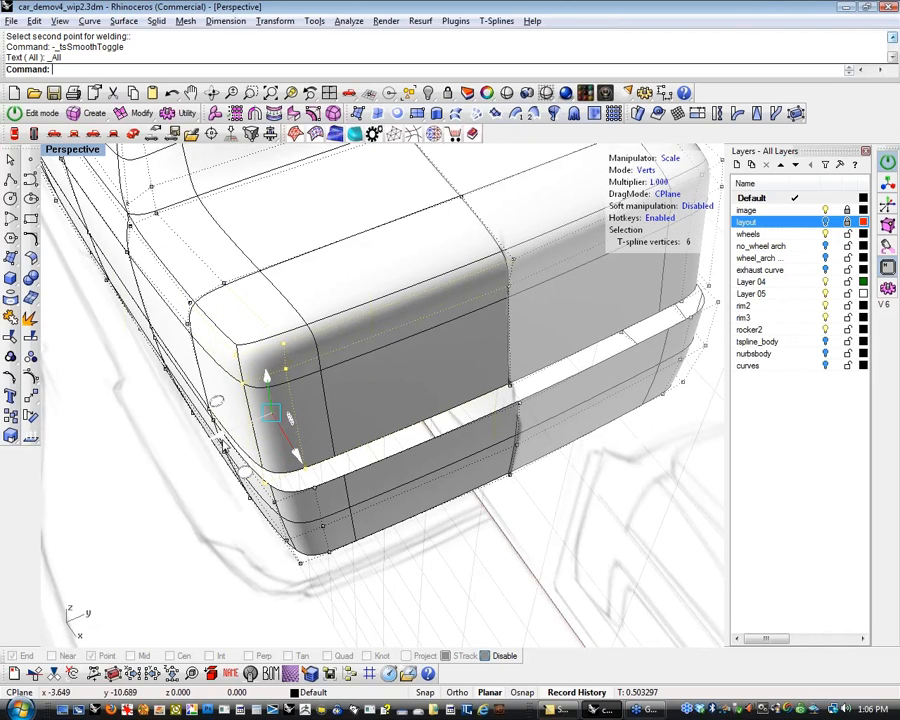
left_click(222, 435)
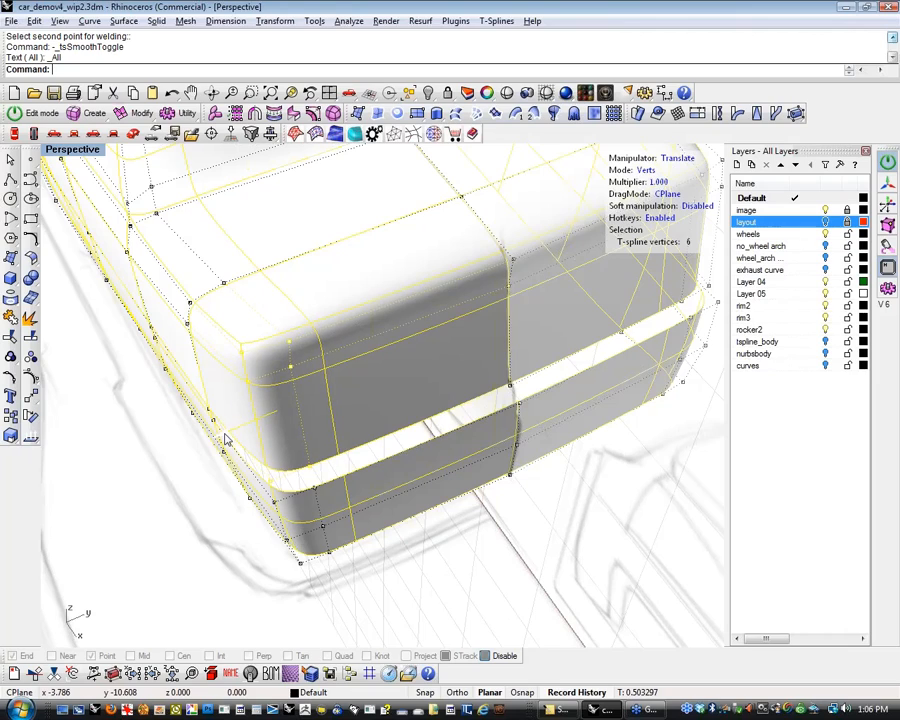
left_click(265, 370)
Select the upper and lower edge chains bordering the gap above the bumper, excluding the rest of their edge loops
right_click_drag(163, 473, 388, 279)
key("2")
double_click(195, 447)
double_click(190, 447, "shift")
double_click(250, 295, "ctrl")
right_click_drag(297, 529, 486, 402, "shift")
left_click(402, 442, "ctrl")
left_click_drag(512, 241, 106, 568, "ctrl")
scroll(211, 569, "down", 4)
left_click_drag(362, 428, 150, 538, "ctrl")
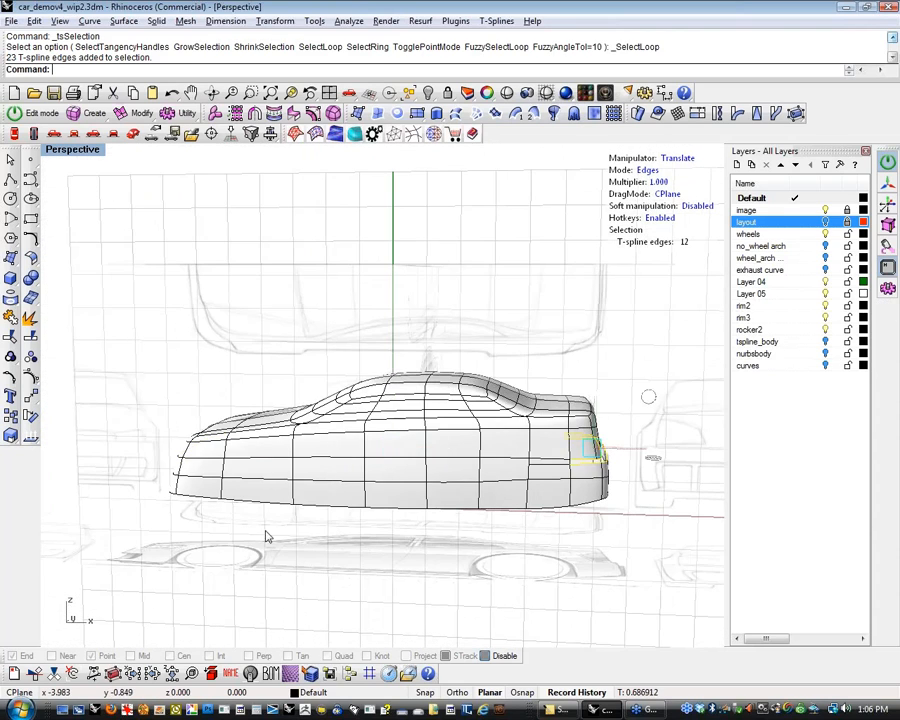
Bridge the selected upper and lower edge chains to close the gap between the body and the bumper
scroll(299, 534, "down", 2)
right_click_drag(299, 534, 120, 590)
scroll(392, 490, "up", 6)
scroll(395, 495, "up", 4)
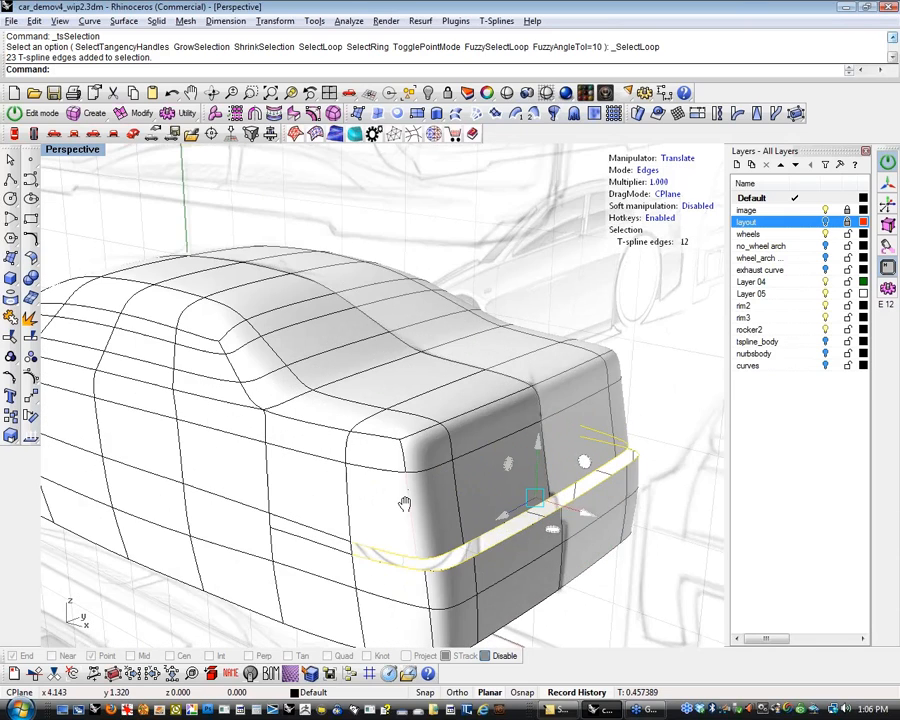
left_click(135, 113)
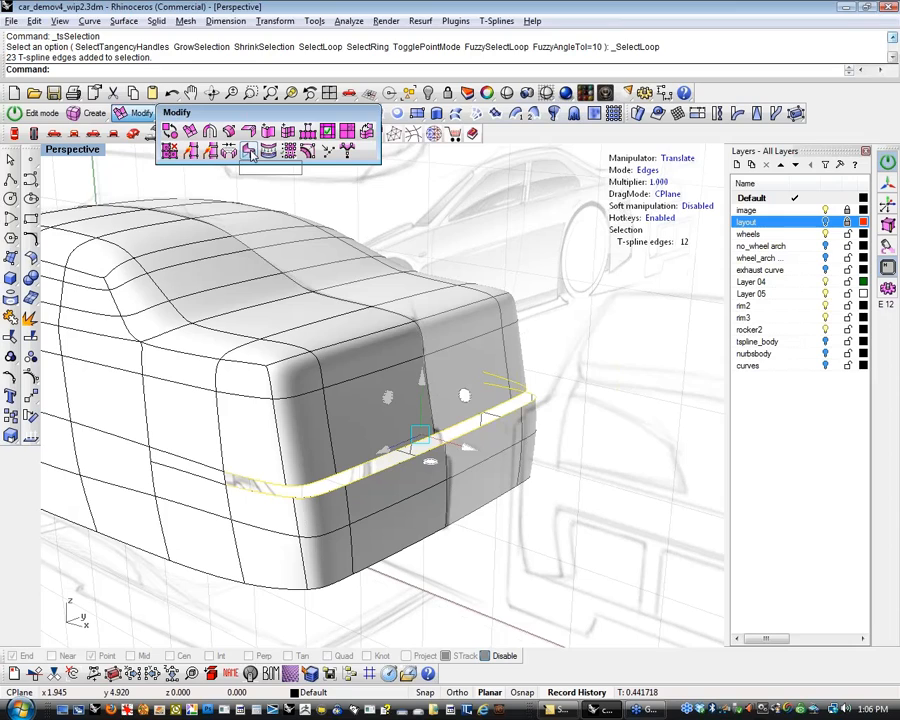
left_click(248, 151)
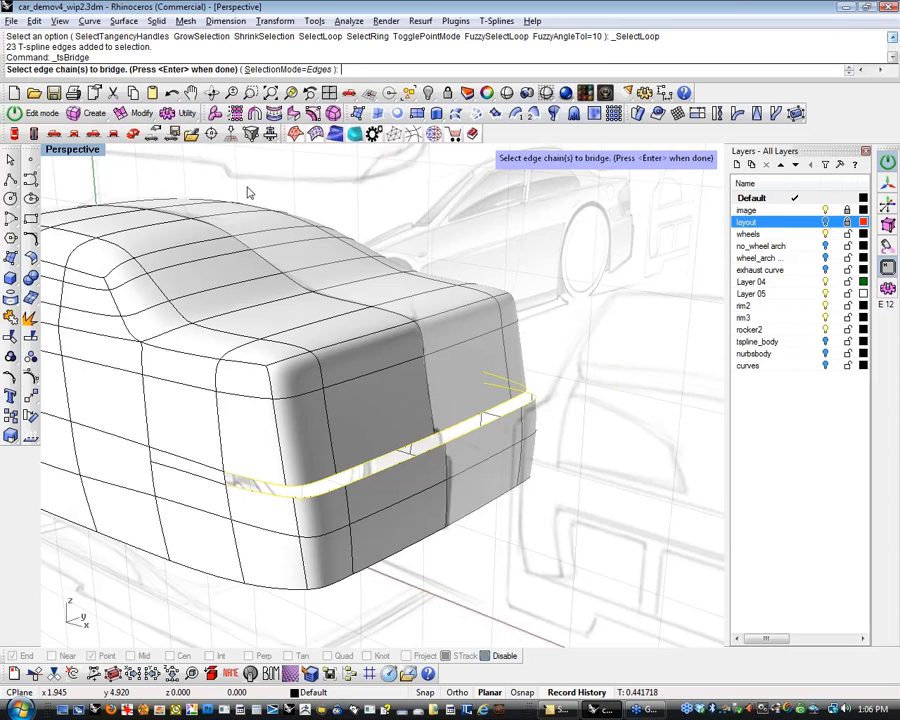
key("Return")
type("s")
key("Return")
key("Return")
key("Return")
Move the bumper's upper edges across the rear corner and back of the car slightly outward toward the rear
mouse_move(570, 355)
right_mouse_down()
mouse_move(561, 497)
mouse_move(554, 473)
mouse_move(466, 476)
mouse_move(500, 474)
mouse_move(400, 446)
mouse_move(400, 464)
right_mouse_up()
double_click(401, 464)
left_click(593, 492)
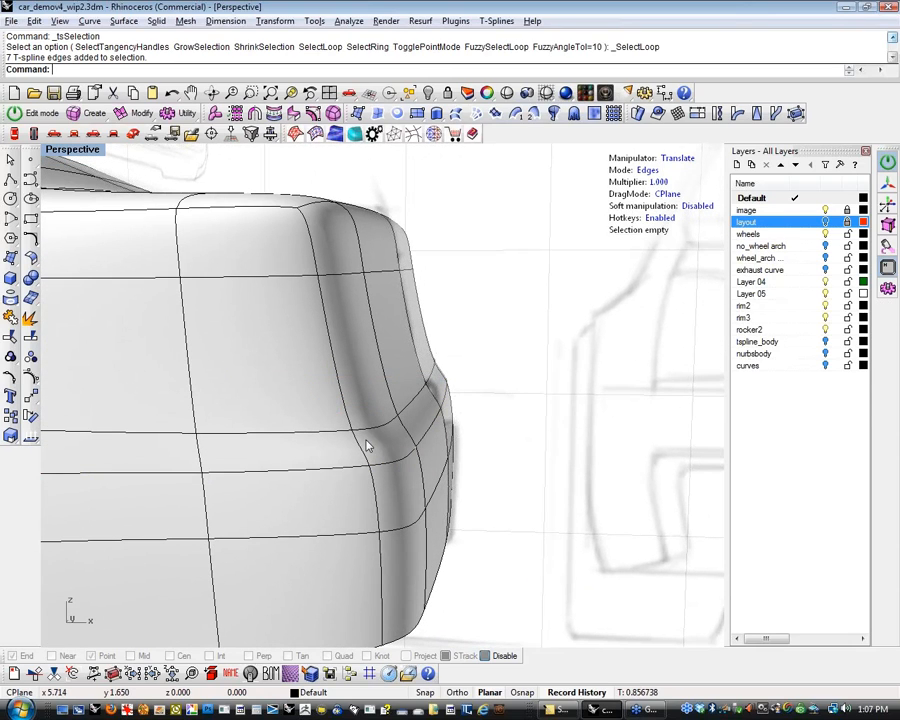
left_click(400, 465)
left_click(427, 438, "shift")
left_click(448, 400, "shift")
right_click_drag(498, 456, 514, 436)
left_click_drag(521, 399, 529, 399)
left_click(549, 481)
Move the body edges just above the bumper at the rear and corner slightly downward
right_click_drag(558, 486, 398, 446)
left_click(361, 420)
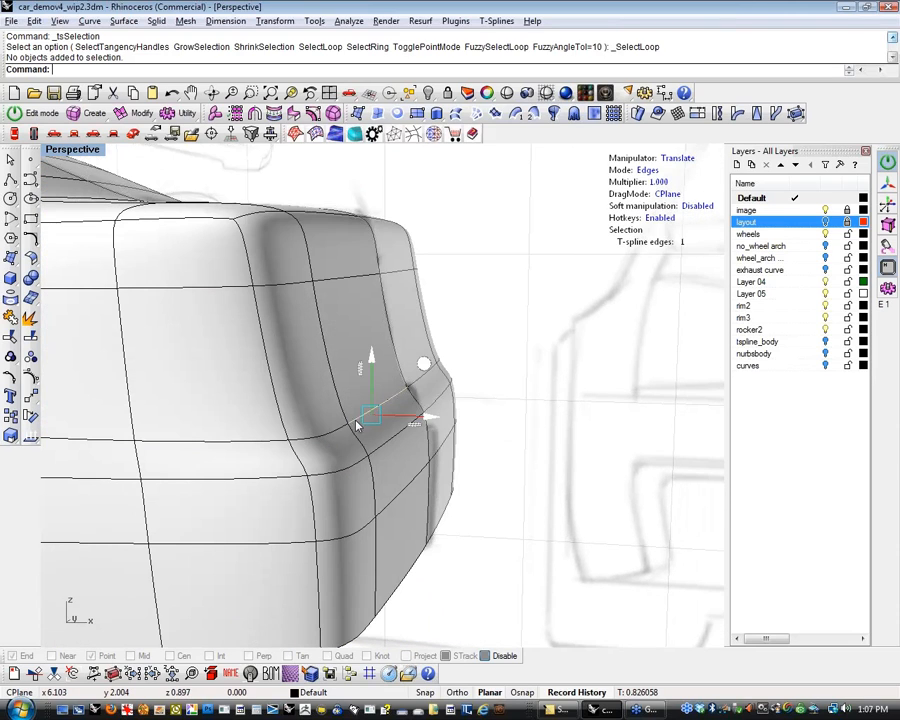
left_click(323, 433, "shift")
left_click_drag(349, 371, 350, 379)
left_click(518, 479)
right_click_drag(518, 479, 540, 540)
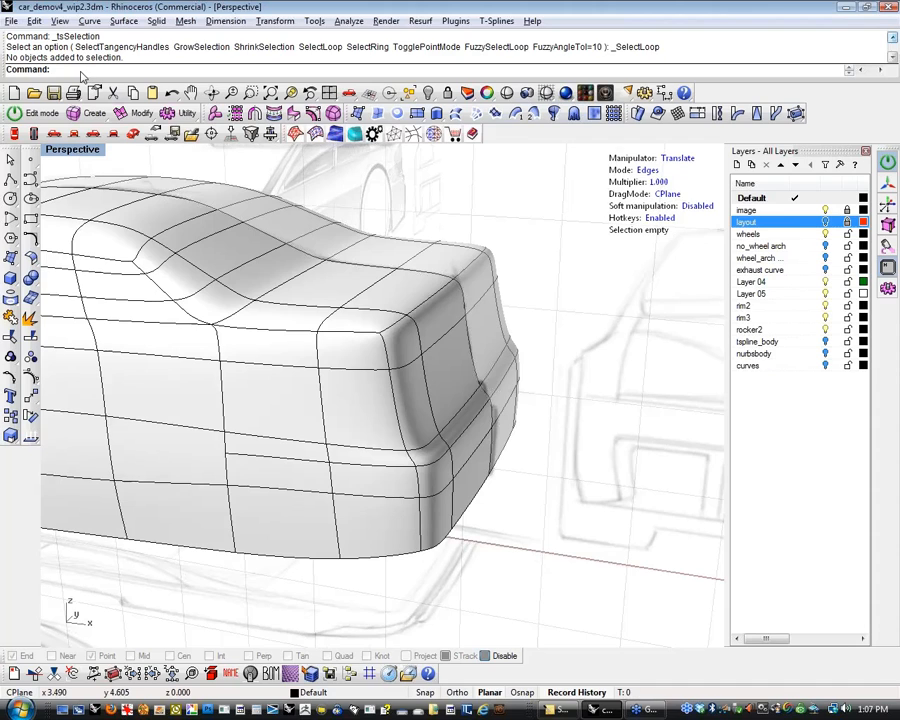
Run a zebra stripe analysis on the T-Splines car body
key("Return")
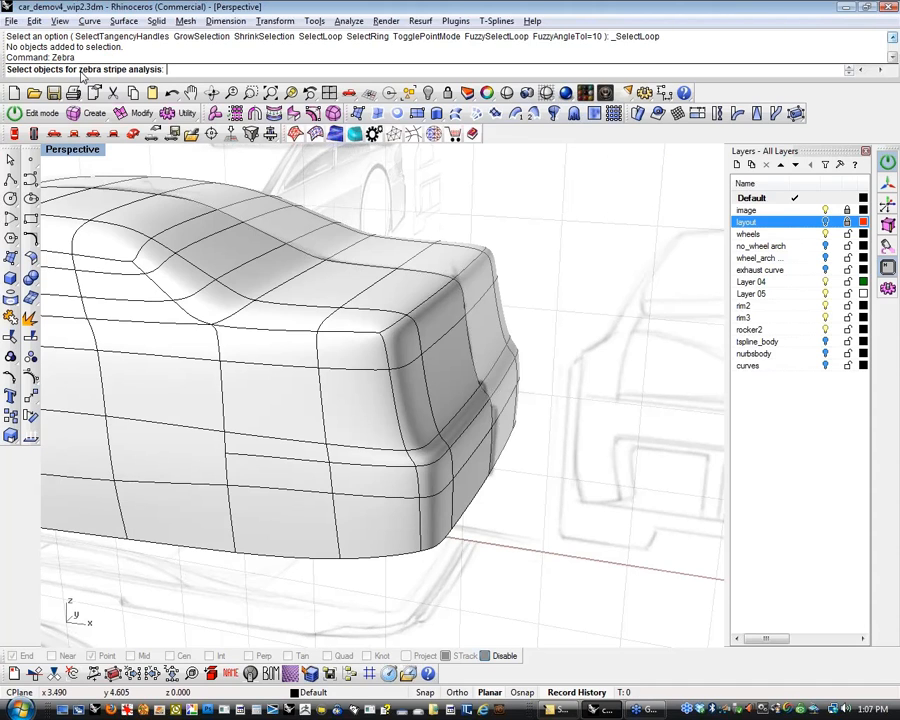
left_click(163, 357)
key("Return")
scroll(311, 456, "up", 8)
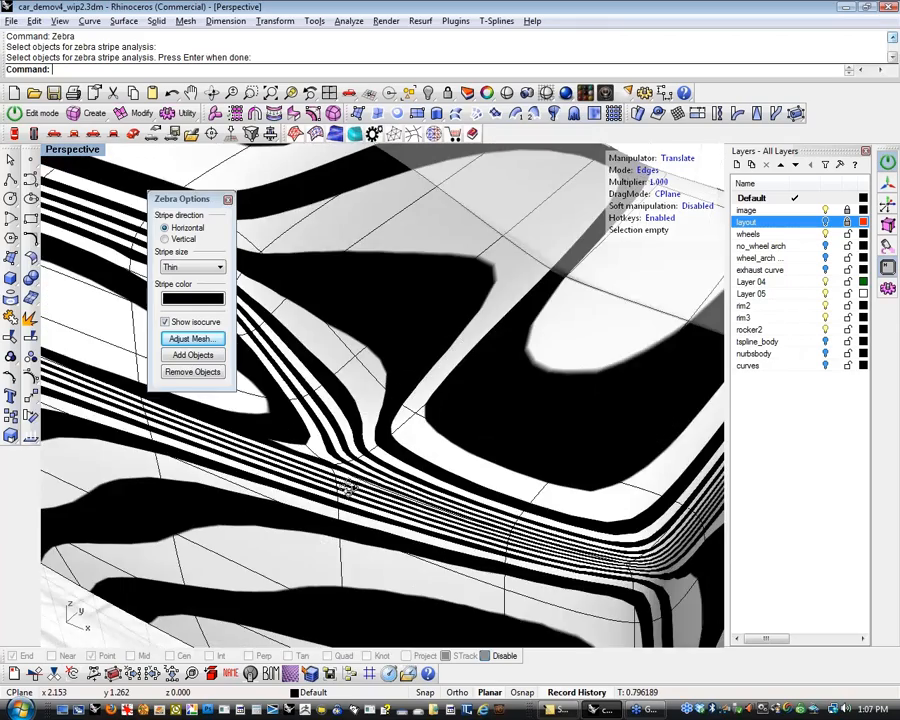
Examine the zebra stripes' flow across the rear pillar and body sides, and end the analysis
right_click_drag(347, 489, 376, 490)
scroll(403, 486, "down", 10)
scroll(460, 508, "up", 9)
right_click_drag(464, 514, 400, 488)
scroll(370, 510, "down", 8)
scroll(405, 490, "up", 9)
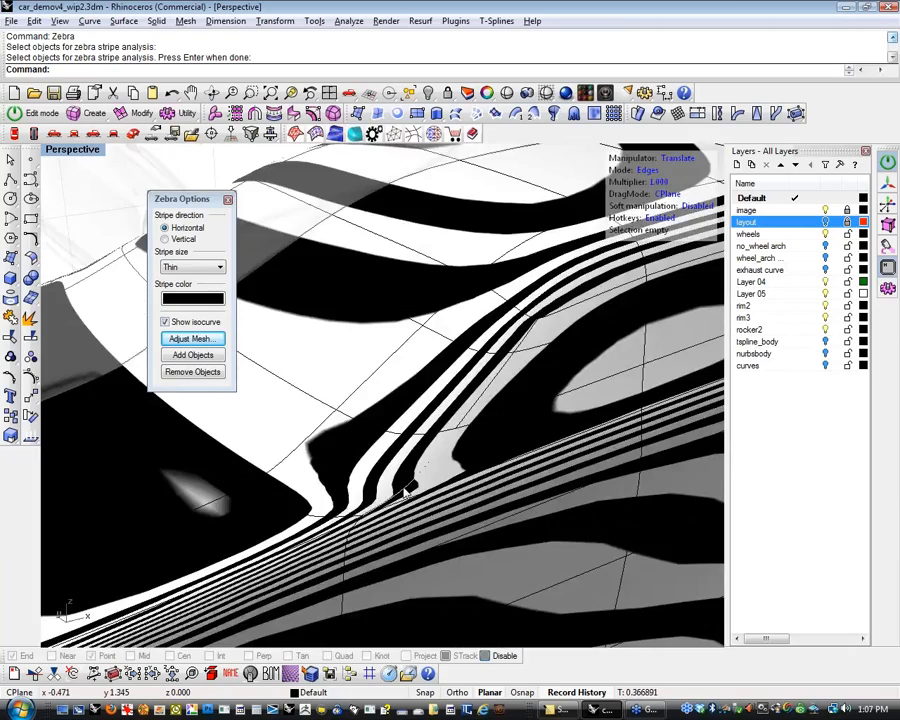
scroll(415, 488, "down", 9)
mouse_move(474, 497)
right_mouse_down()
mouse_move(428, 607)
mouse_move(258, 446)
mouse_move(306, 461)
mouse_move(262, 350)
right_mouse_up()
left_click(228, 199)
Show the car's nose in a wireframe Front view over the side sketch
right_click_drag(277, 248, 570, 470)
scroll(570, 470, "up", 5)
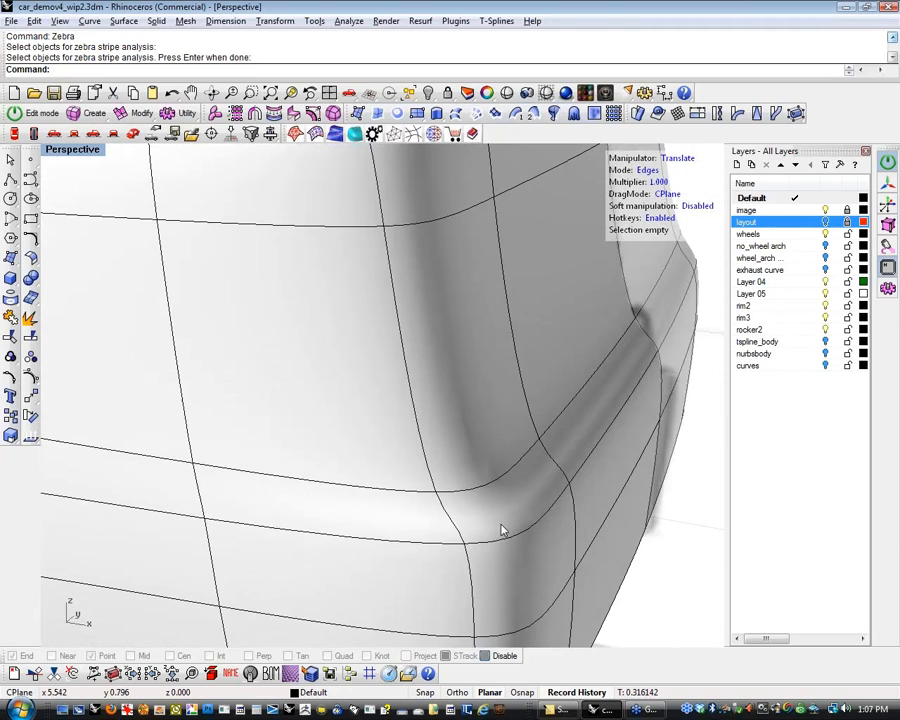
scroll(446, 532, "down", 6)
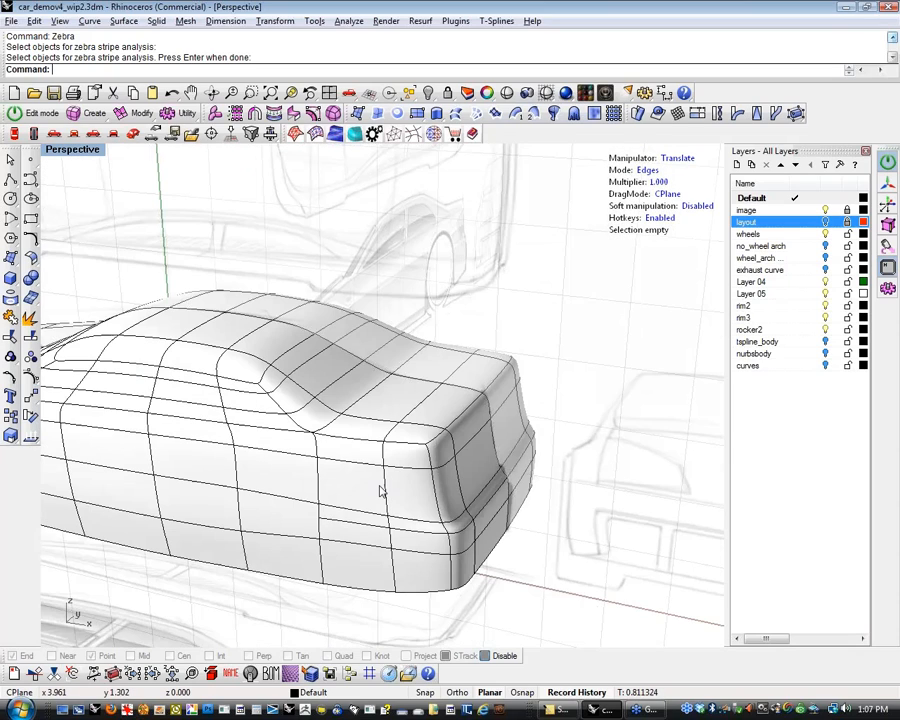
scroll(384, 472, "up", 2)
scroll(585, 408, "up", 5)
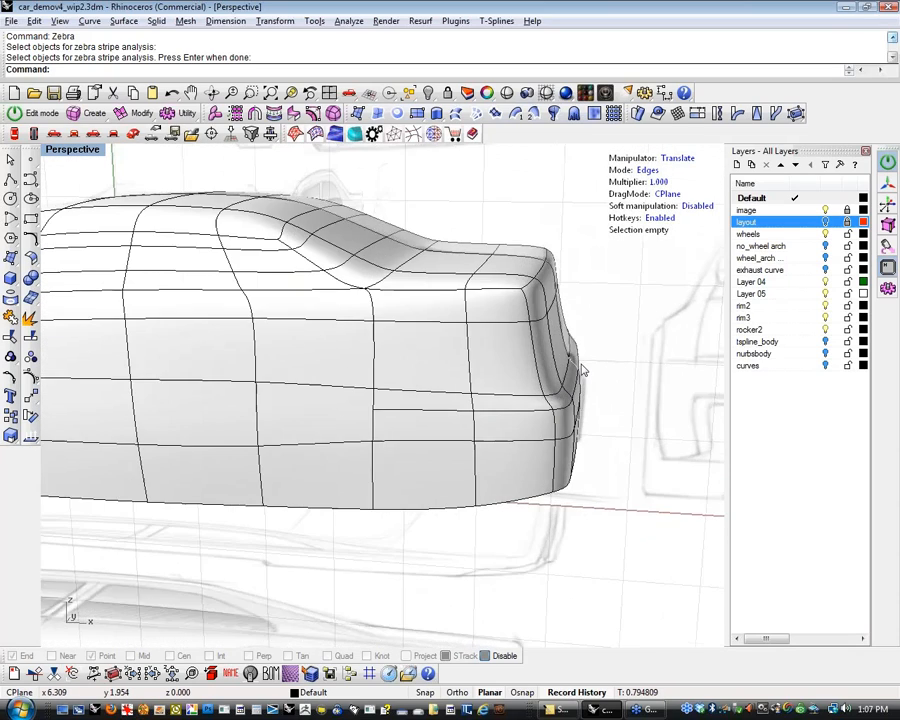
scroll(261, 396, "up", 6)
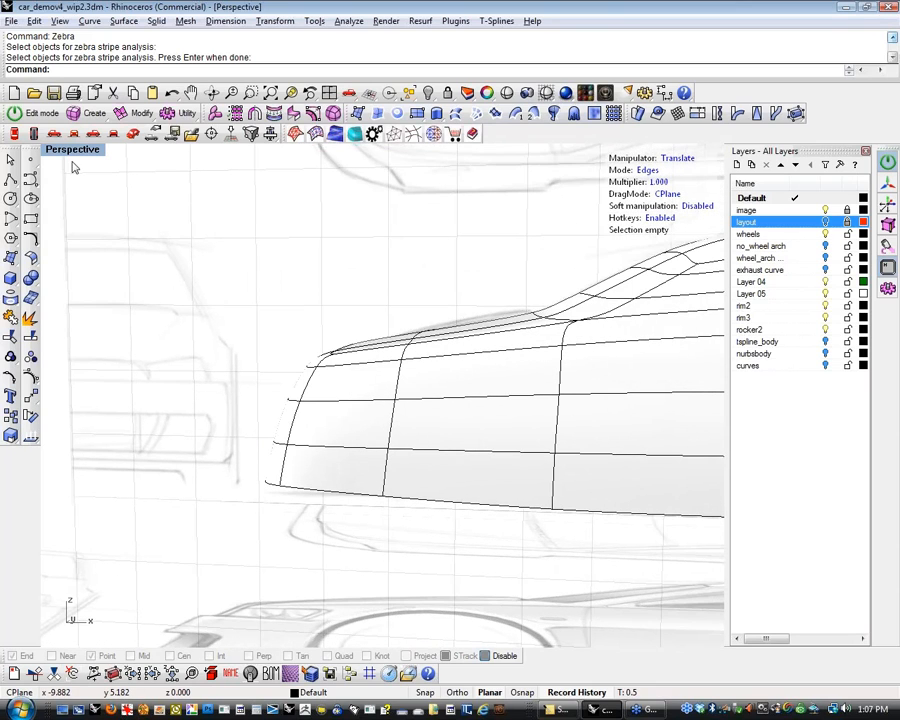
left_click(55, 134)
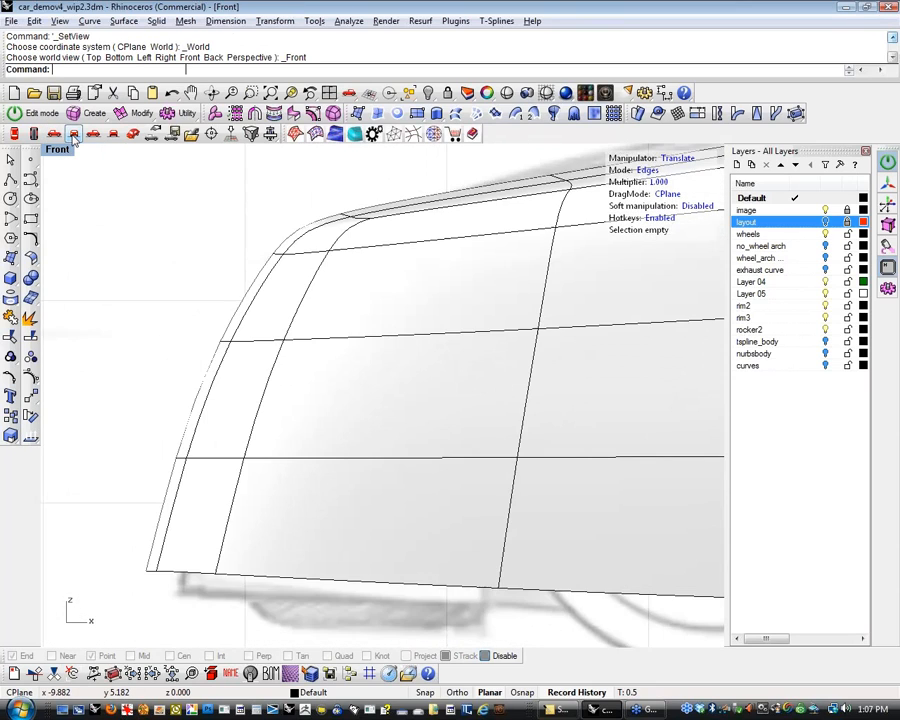
right_click_drag(266, 556, 274, 370)
key("ctrl+alt+w")
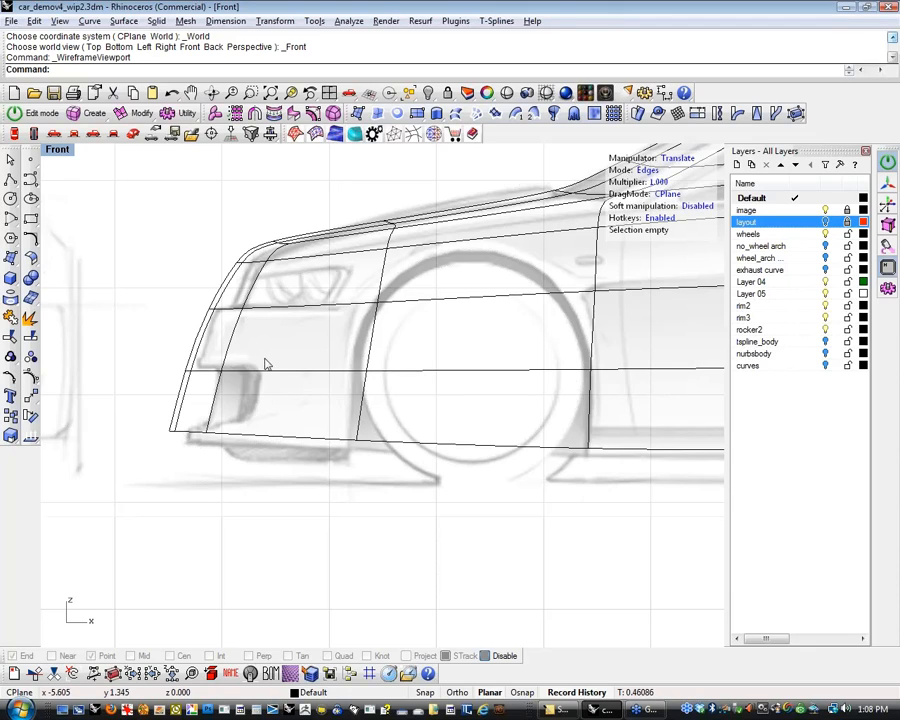
Move the bottom edges of the car's nose down to the lower body line of the side sketch
mouse_move(124, 452)
left_mouse_down()
mouse_move(410, 426)
mouse_move(392, 422)
left_mouse_up()
left_click_drag(213, 380, 212, 390)
left_click(330, 530)
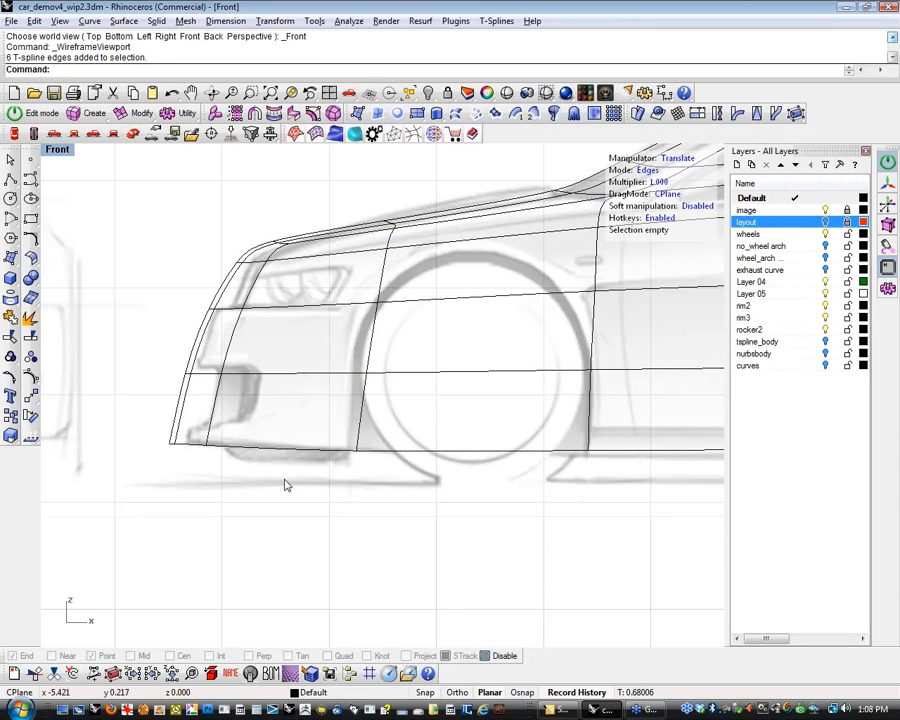
Move all edges of the car's front end slightly rearward to fit the sketched nose profile
left_click_drag(145, 213, 305, 501)
left_click_drag(279, 345, 289, 345)
left_click(248, 511)
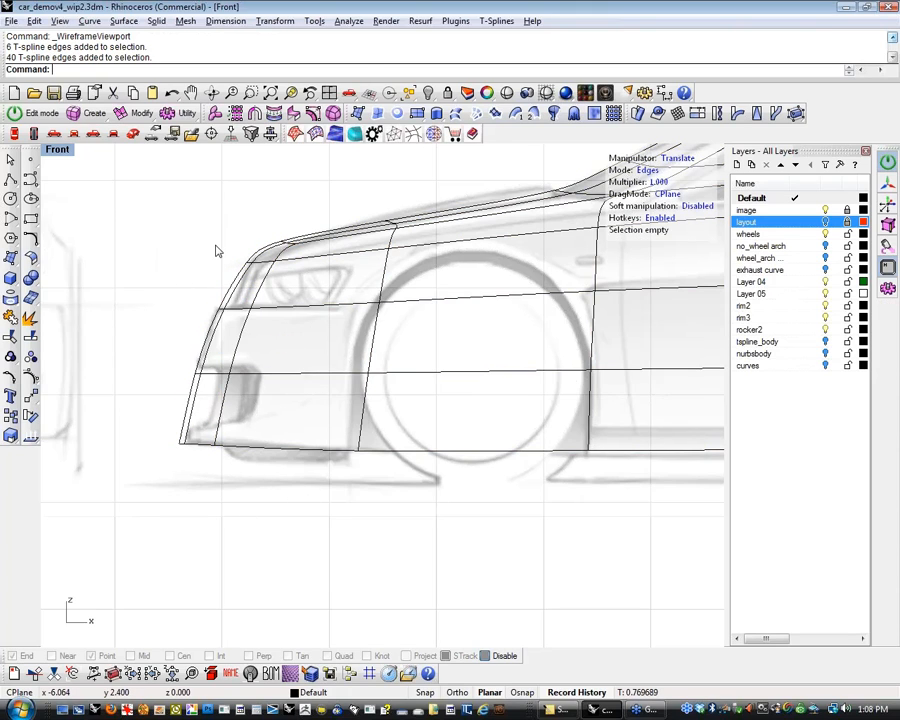
left_click_drag(216, 251, 315, 197)
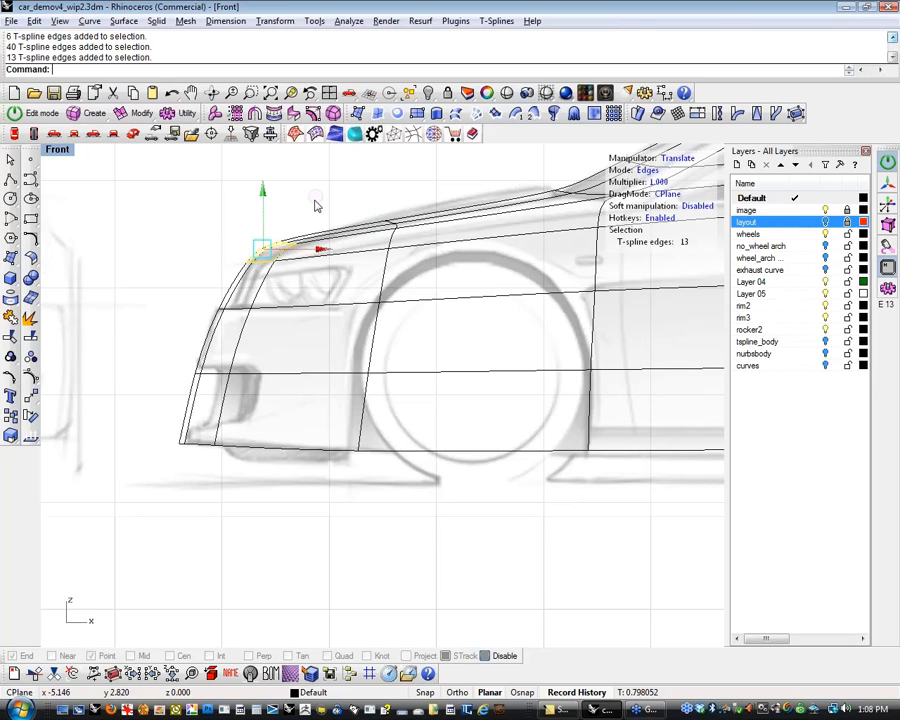
left_click(317, 203)
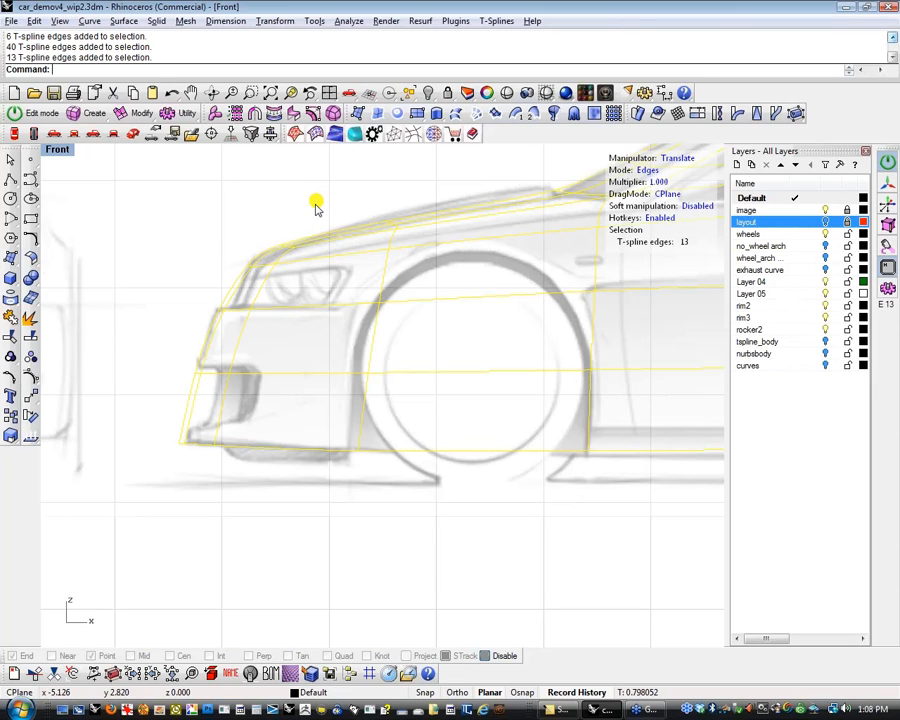
key("Escape")
right_click_drag(380, 238, 252, 315)
scroll(408, 311, "down", 6)
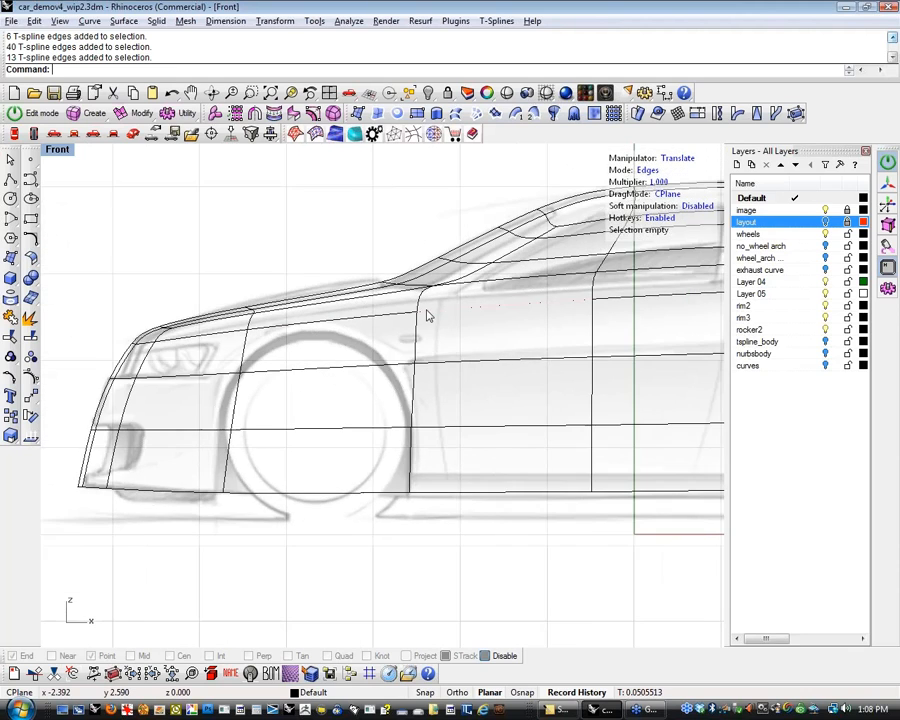
scroll(337, 325, "up", 8)
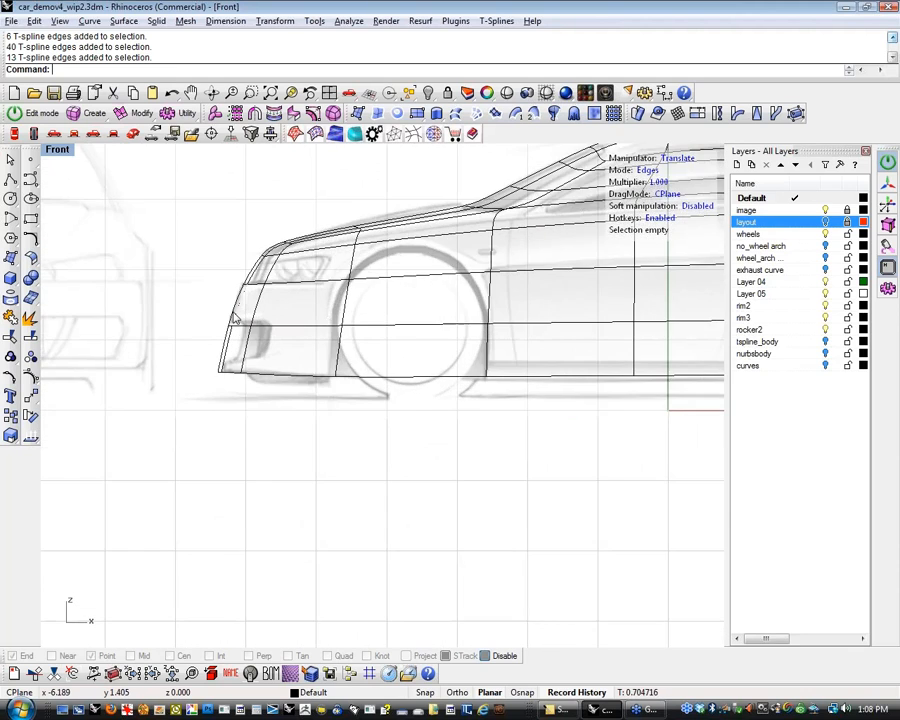
Duplicate the 12 lower faces of the car's front end, below the headlight and ahead of the wheel, as a separate bumper surface
key("f")
left_click_drag(311, 445, 187, 328)
left_click(188, 462)
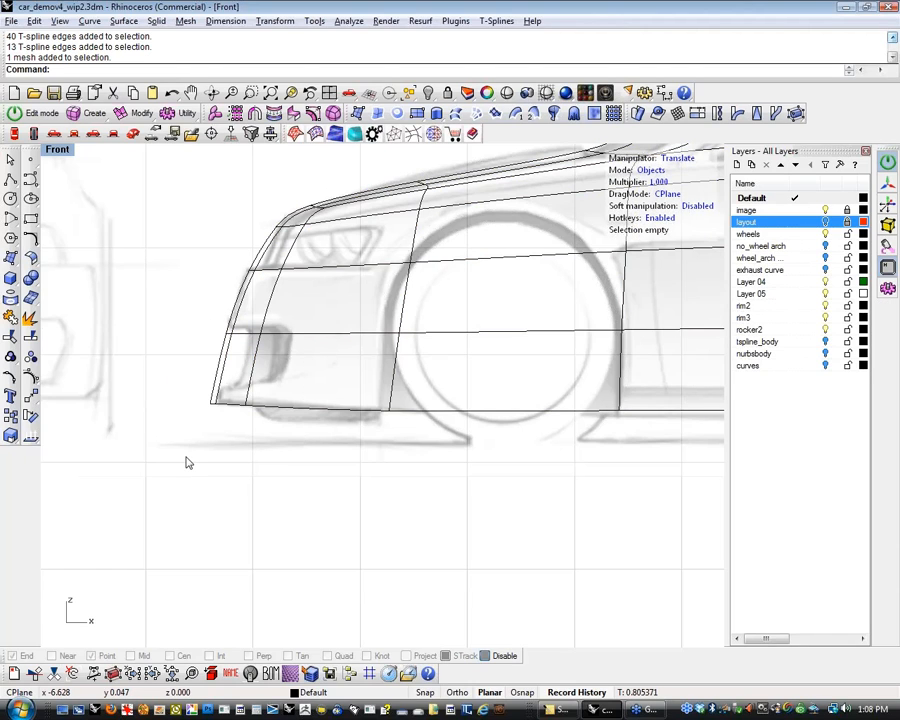
key("3")
left_click_drag(212, 347, 210, 345)
right_click_drag(191, 317, 334, 444)
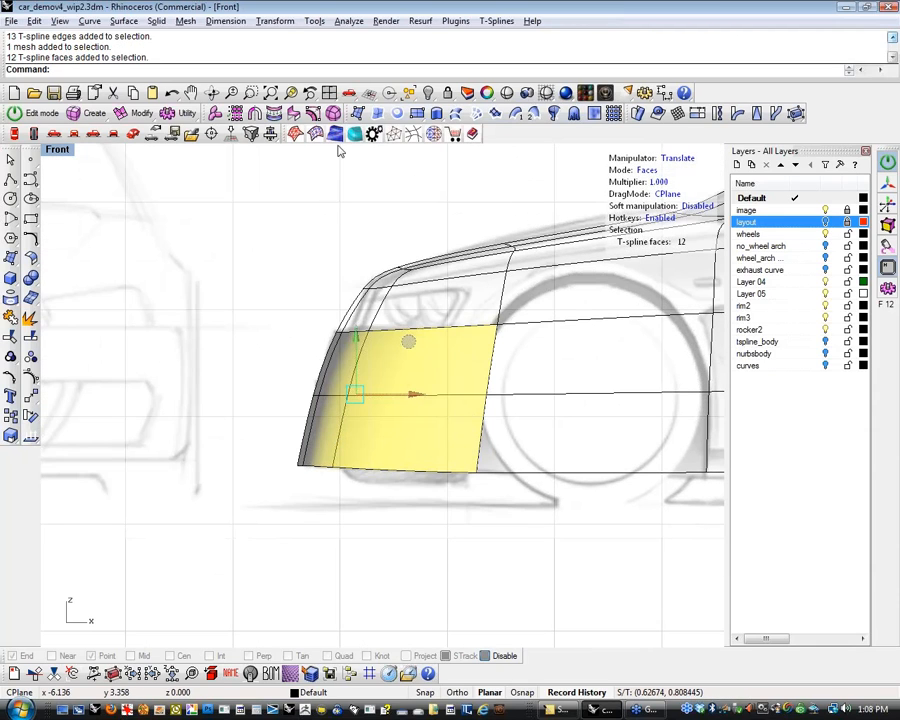
left_click(139, 114)
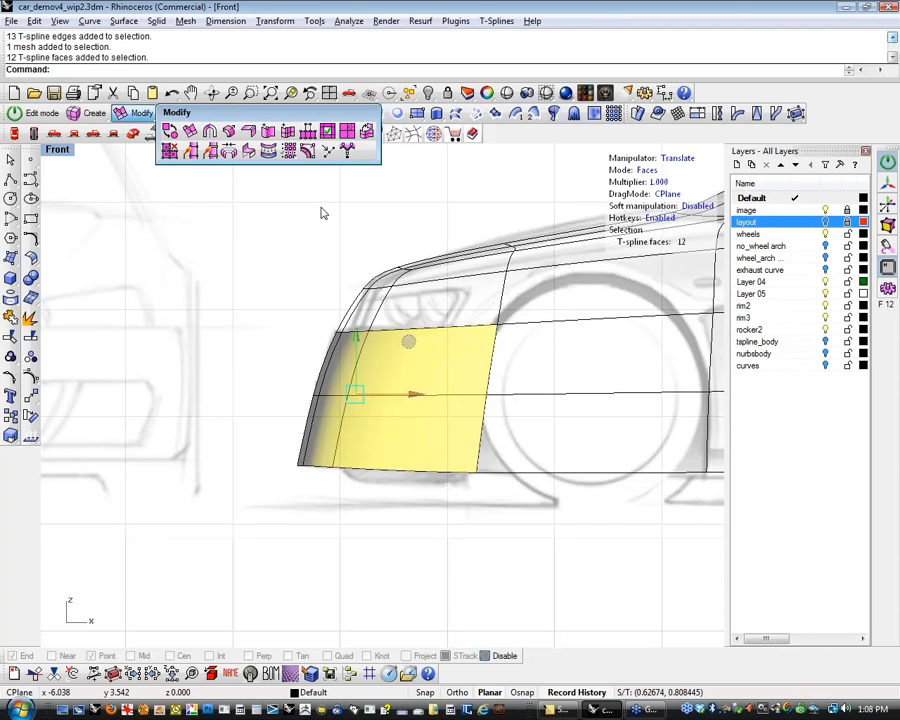
left_click(368, 136)
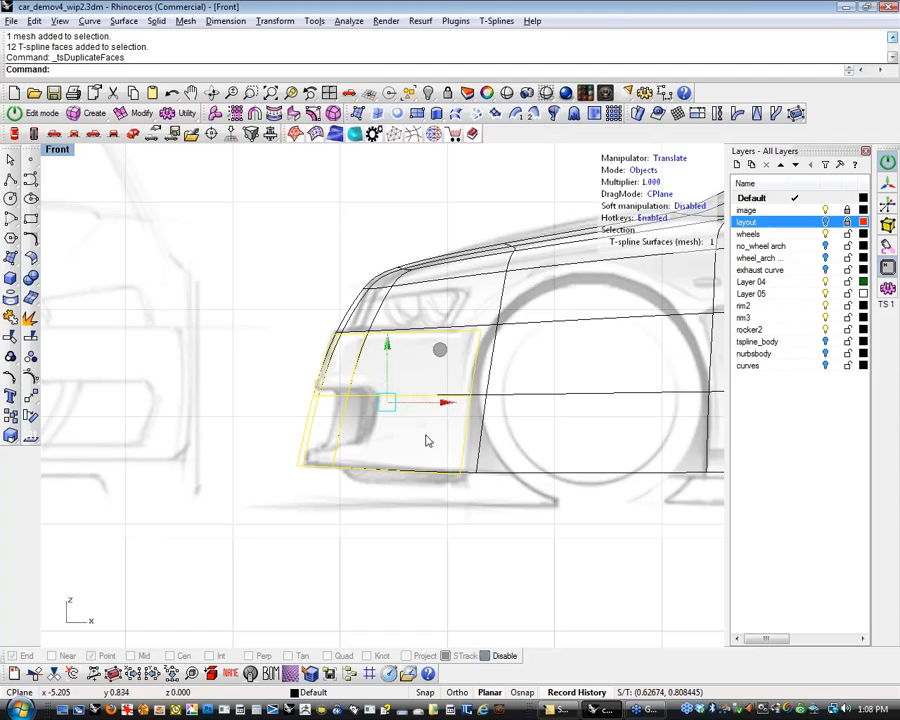
Move the duplicated bumper surface slightly forward and down from the body, and hide it
left_click_drag(440, 410, 435, 414)
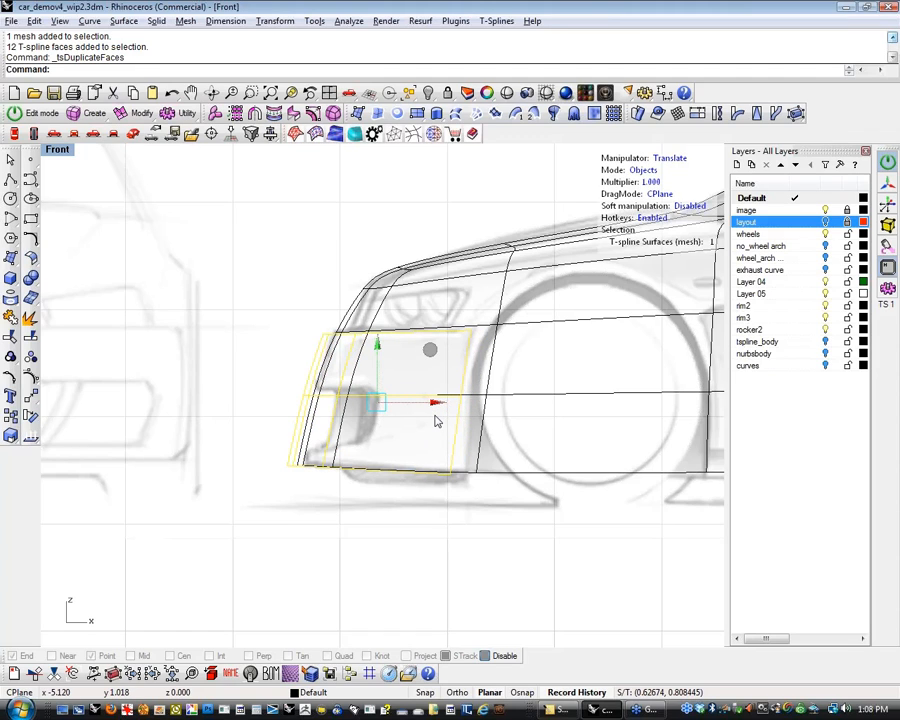
left_click_drag(371, 341, 373, 344)
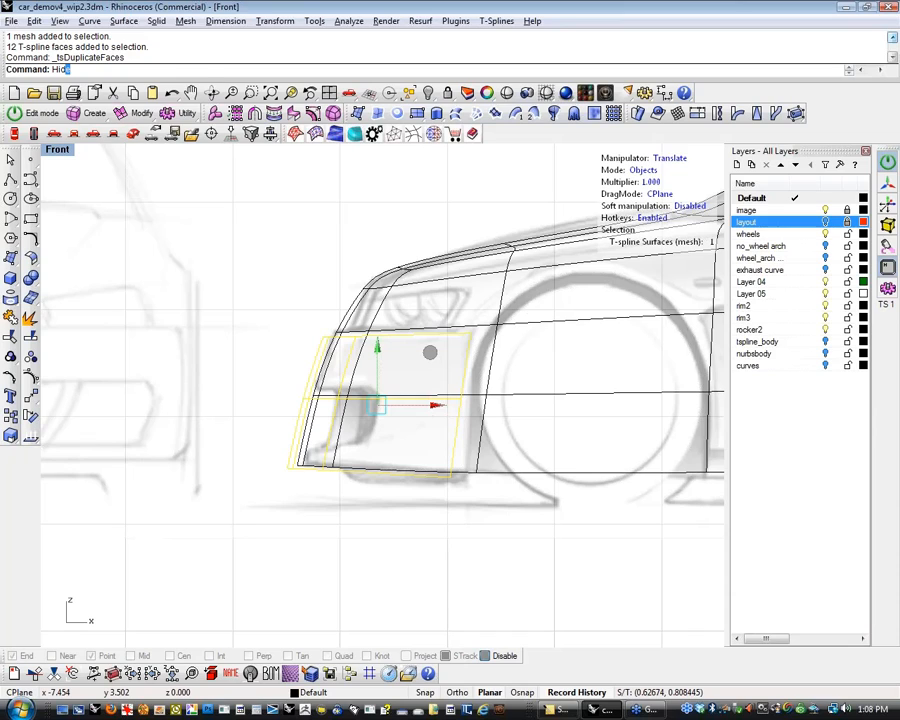
key("Return")
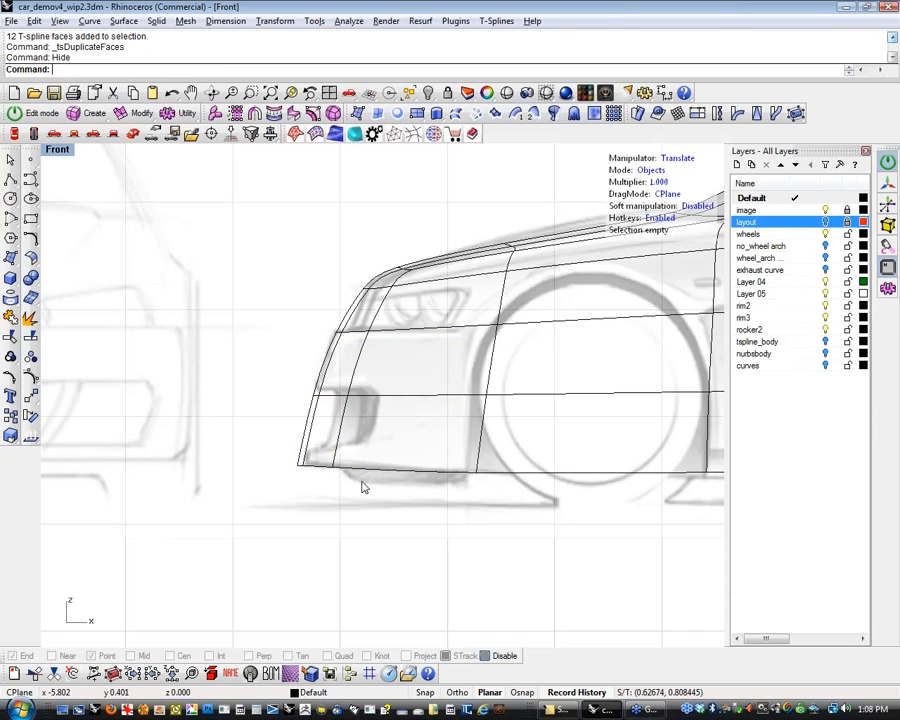
Delete the 12 original bumper faces from the car body below the headlight
left_click_drag(341, 479, 262, 395)
left_click(256, 419)
key("d")
left_click_drag(371, 519, 211, 406)
key("Delete")
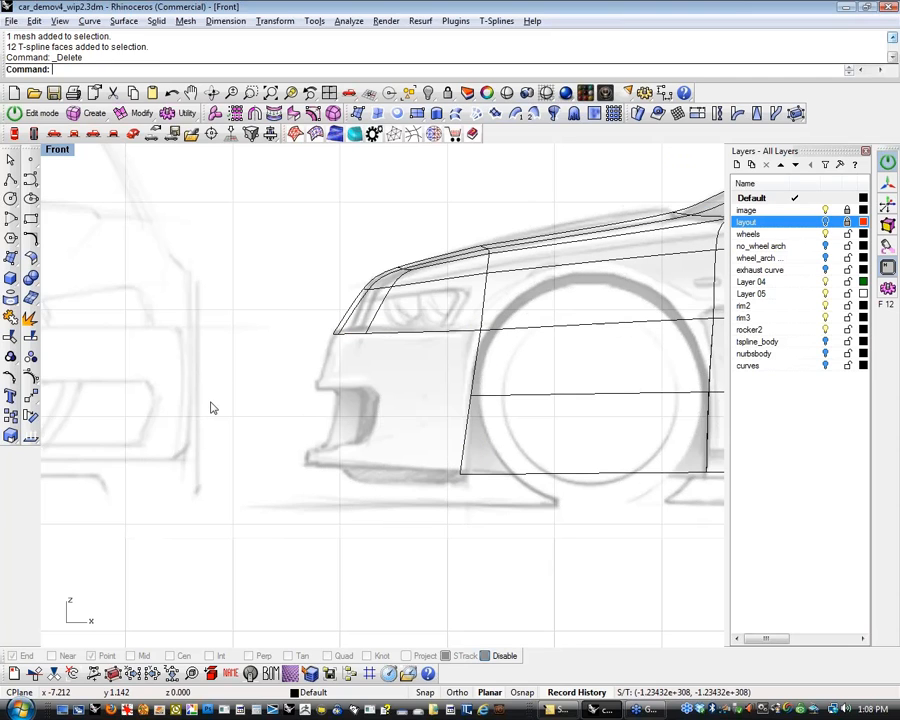
Move the six open edges below the headlight slightly up to fit the bumper line of the side sketch
right_click_drag(404, 364, 396, 364)
scroll(372, 374, "up", 3)
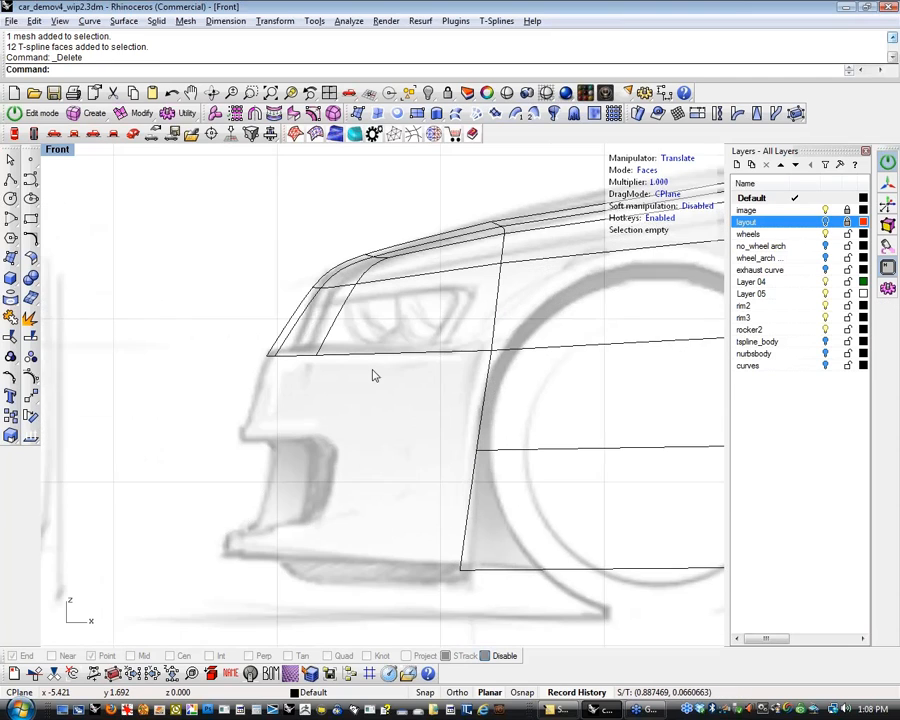
key("e")
left_click_drag(151, 393, 283, 369)
left_click(349, 432)
right_click_drag(312, 420, 275, 402)
left_click_drag(150, 396, 432, 318)
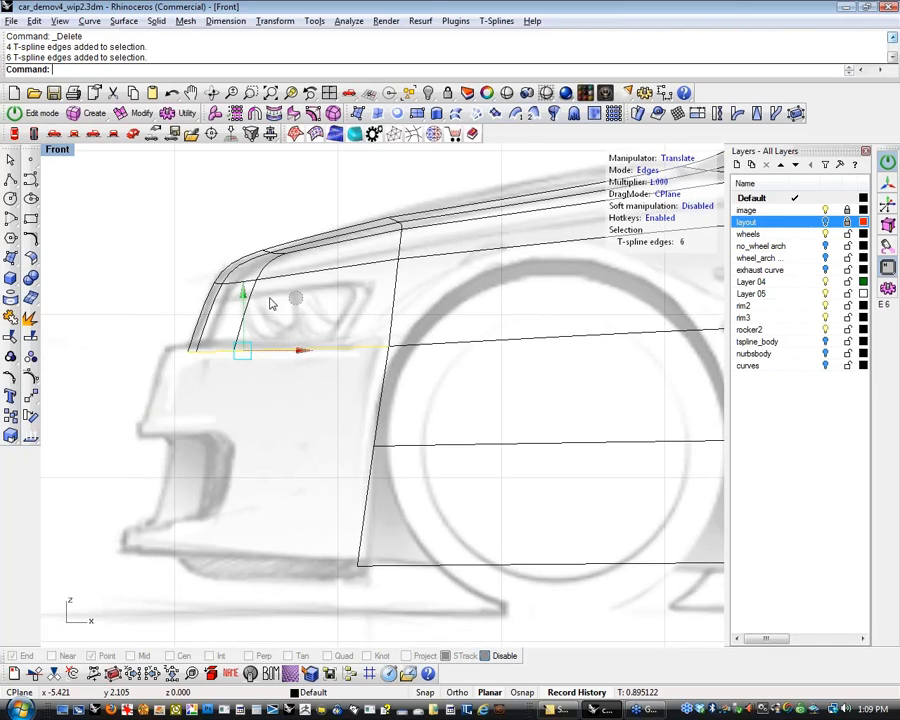
left_click_drag(245, 291, 246, 285)
key("Escape")
Show the hidden front bumper surface
scroll(261, 367, "down", 3)
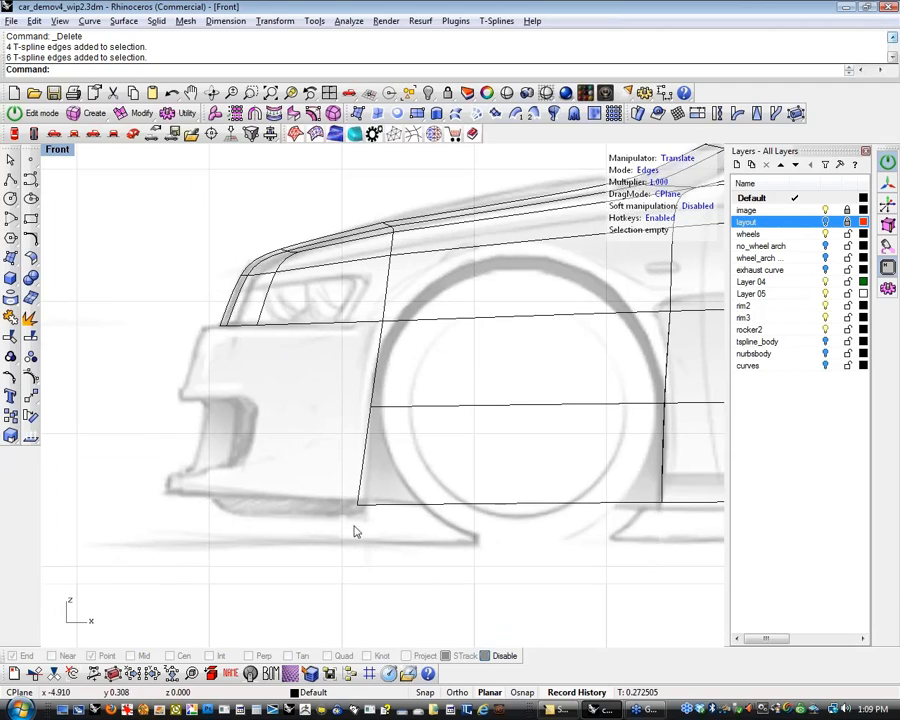
scroll(307, 499, "down", 3)
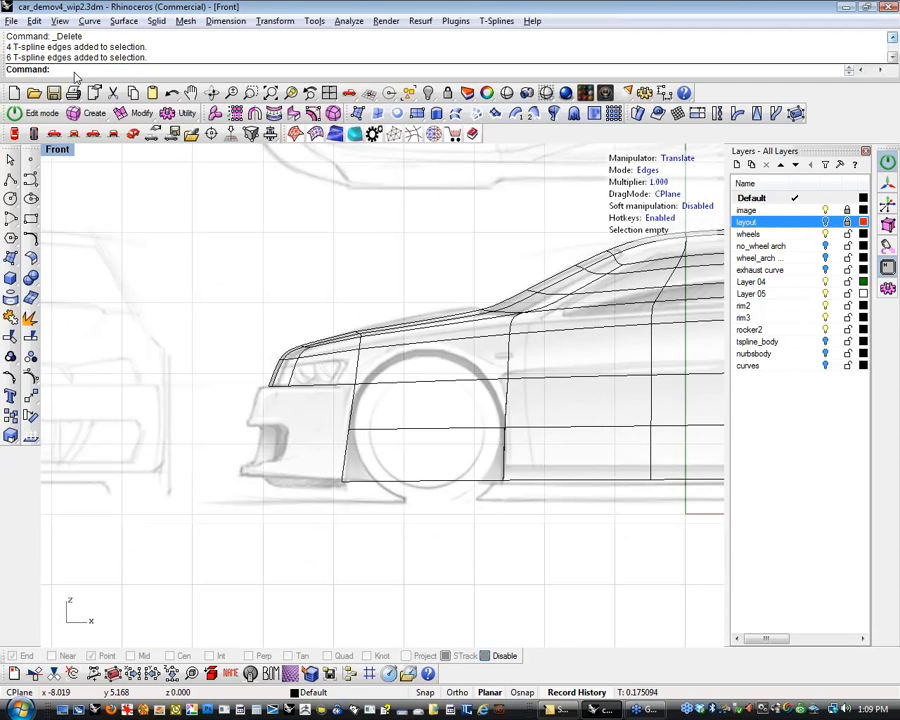
type("Show")
key("Return")
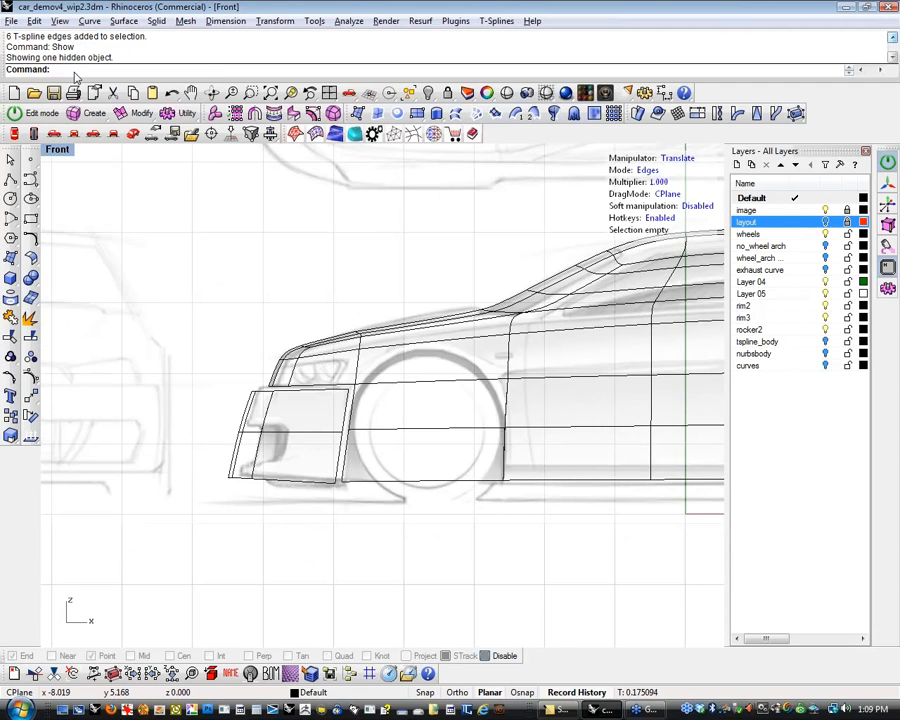
scroll(345, 420, "up", 6)
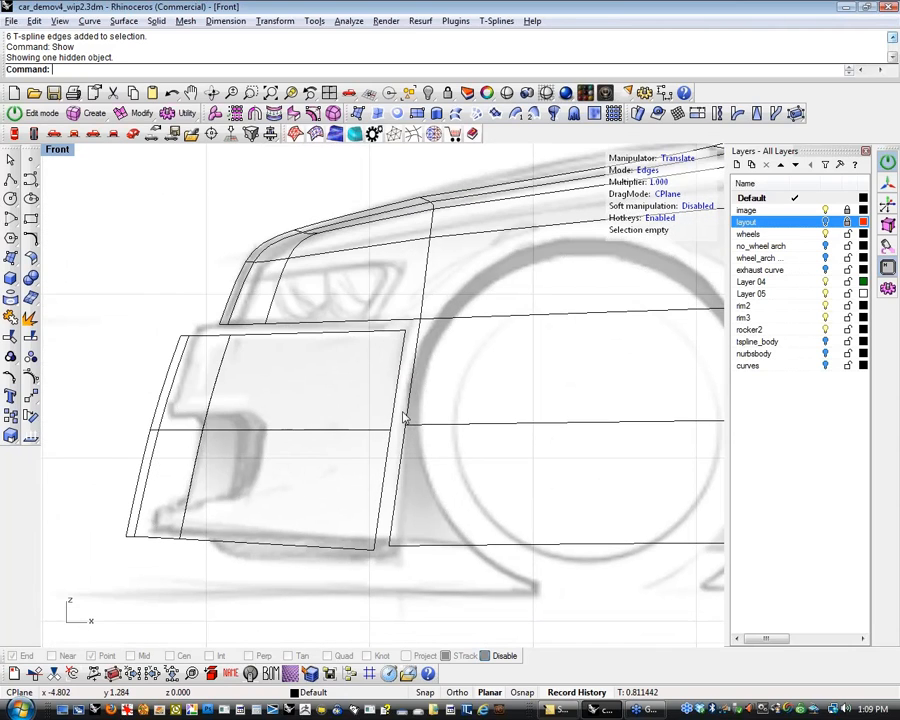
right_click_drag(403, 407, 326, 418)
left_click_drag(341, 395, 300, 497)
In a Perspective view, insert a simple edge on the car's left side behind the bumper, near the height of the bumper's upper corner
left_click(94, 92)
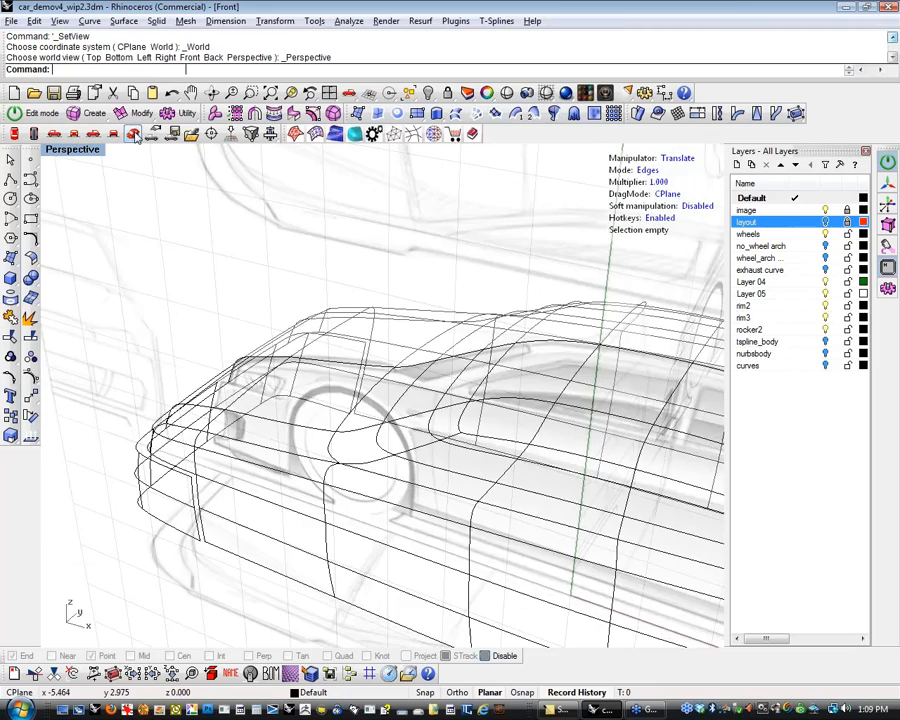
right_click_drag(210, 348, 456, 453)
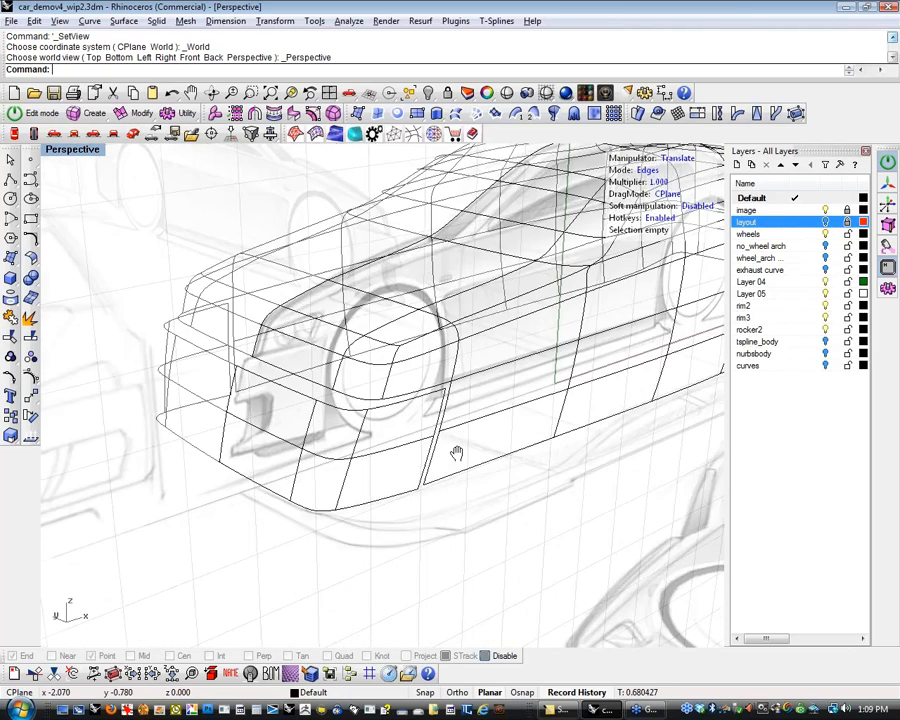
scroll(406, 459, "up", 3)
left_click(406, 456)
left_click(140, 112)
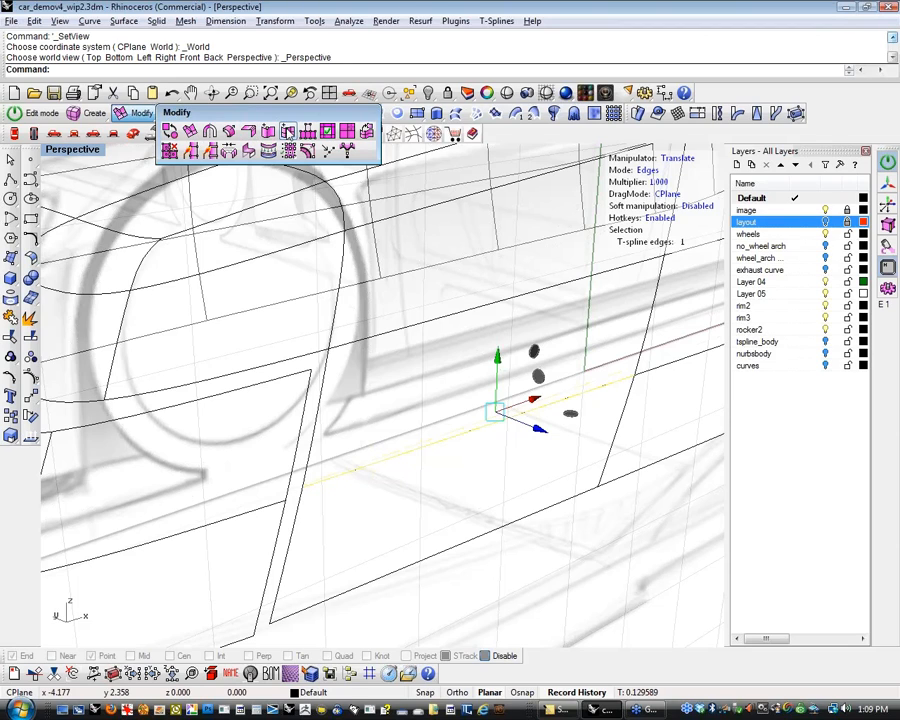
left_click(287, 131)
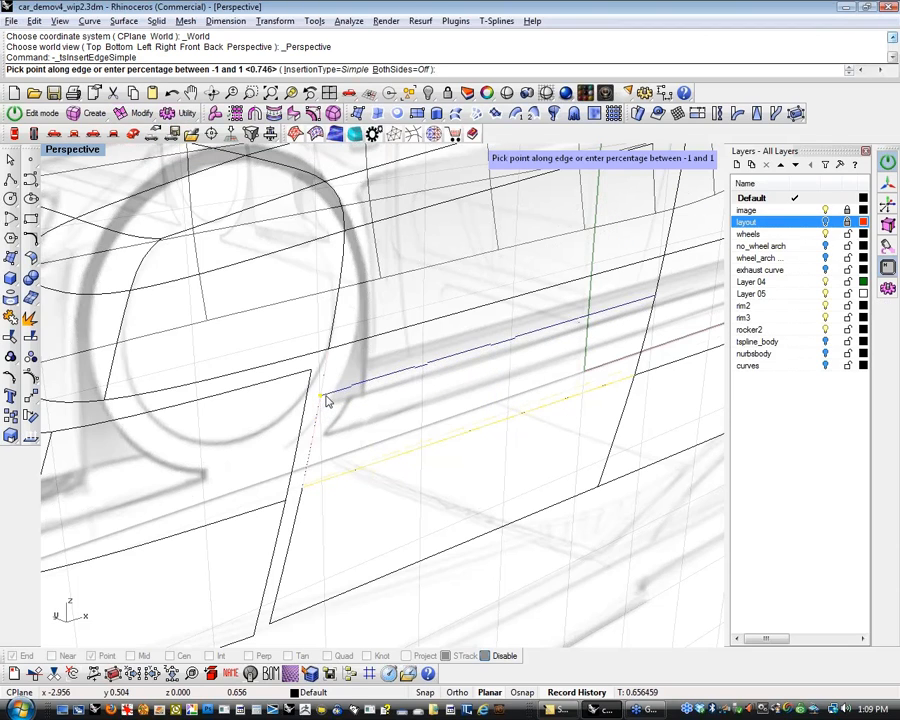
left_click(326, 384)
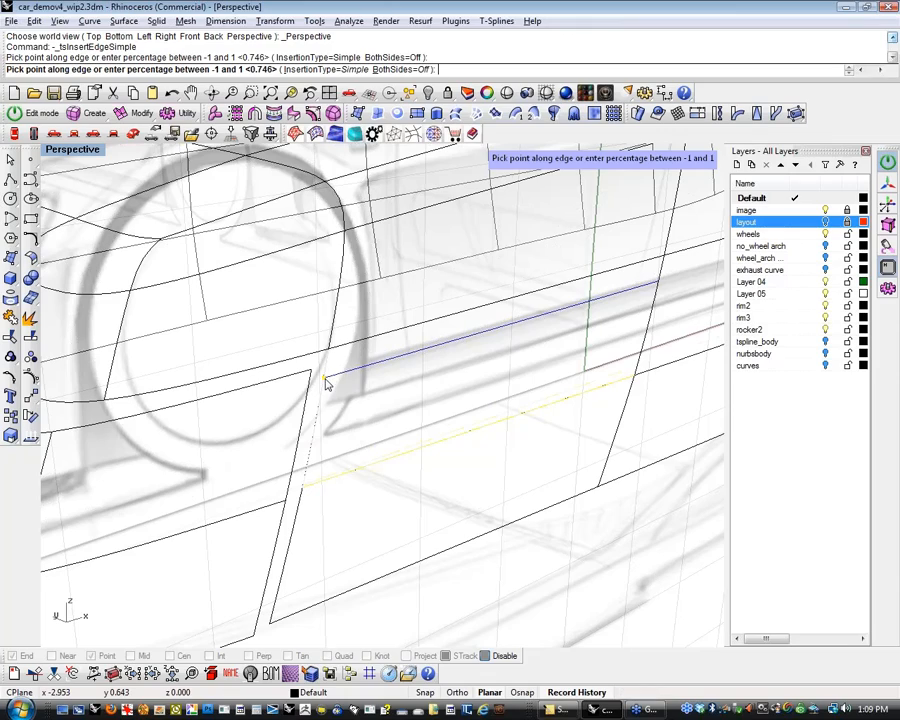
right_click_drag(388, 455, 378, 446)
left_click(371, 436)
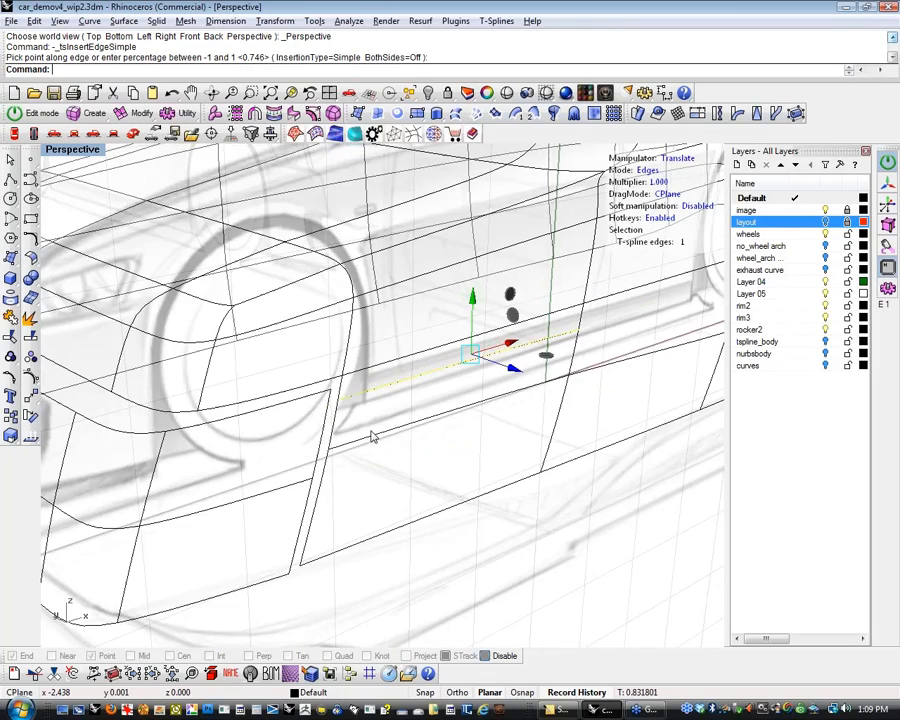
scroll(374, 486, "down", 5)
key("Escape")
Insert a matching simple edge on the car's right side behind the bumper, near the height of the bumper's upper corner
scroll(318, 391, "up", 5)
right_click_drag(352, 411, 518, 428)
key("Return")
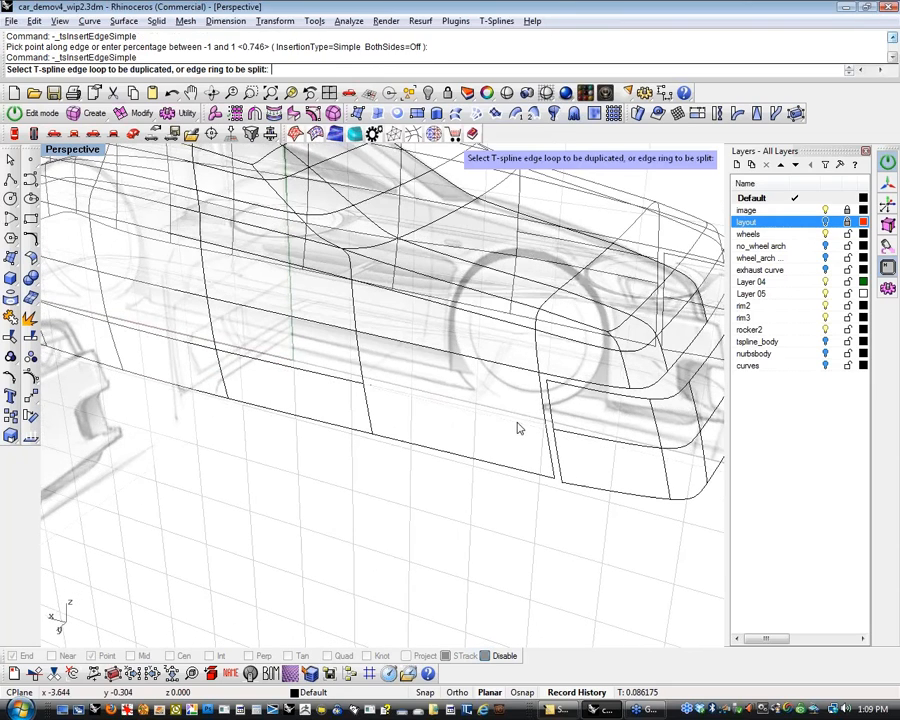
left_click(520, 412)
key("Return")
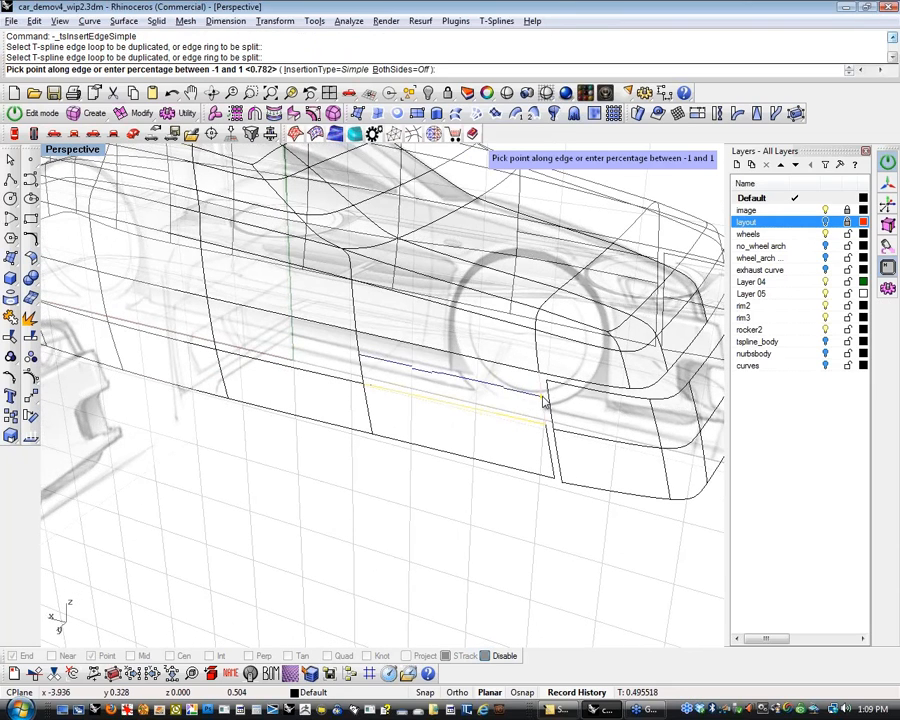
key("Return")
key("Escape")
Weld the bumper's bottom rear vertex to the body's bottom corner on the car's right side
right_click_drag(520, 544, 376, 466)
left_click(358, 463)
type("tsWeld")
key("Return")
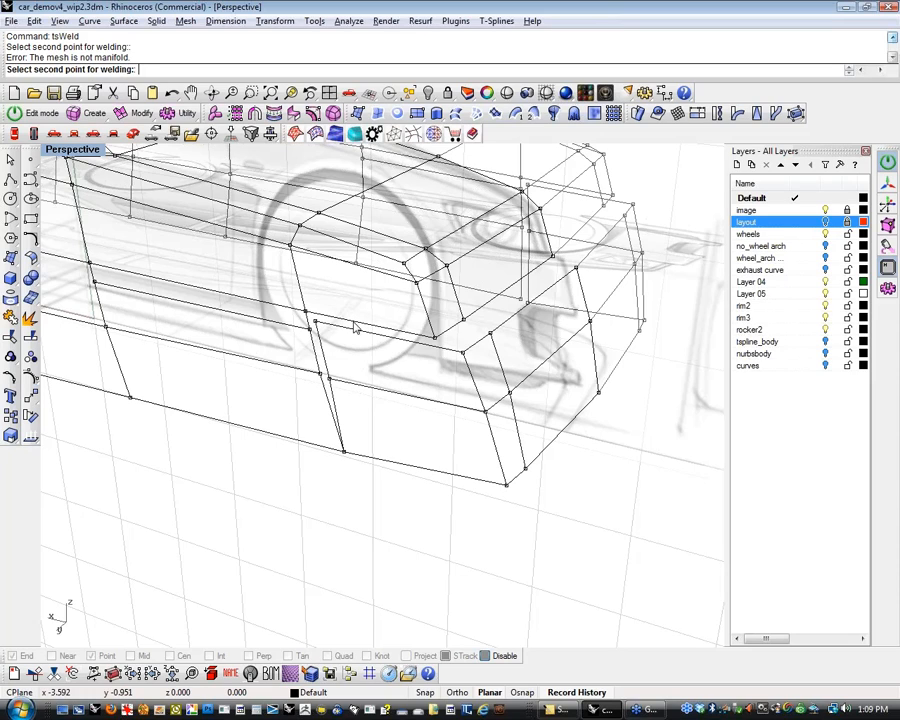
key("Escape")
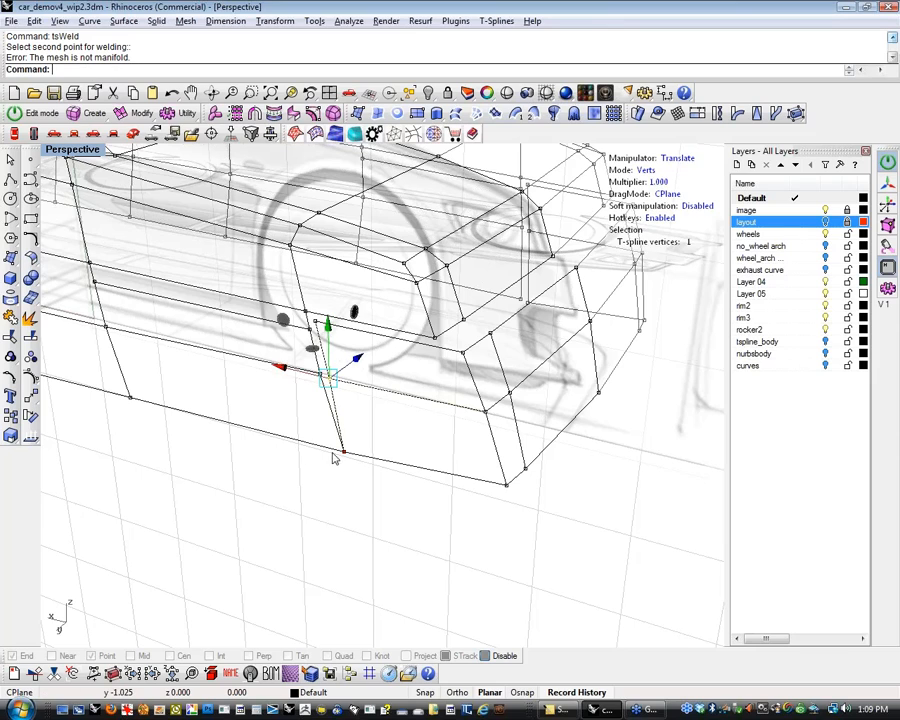
Weld the bumper's middle and upper rear vertices to the matching body vertices on the car's right side
scroll(320, 372, "up", 2)
scroll(322, 373, "up", 2)
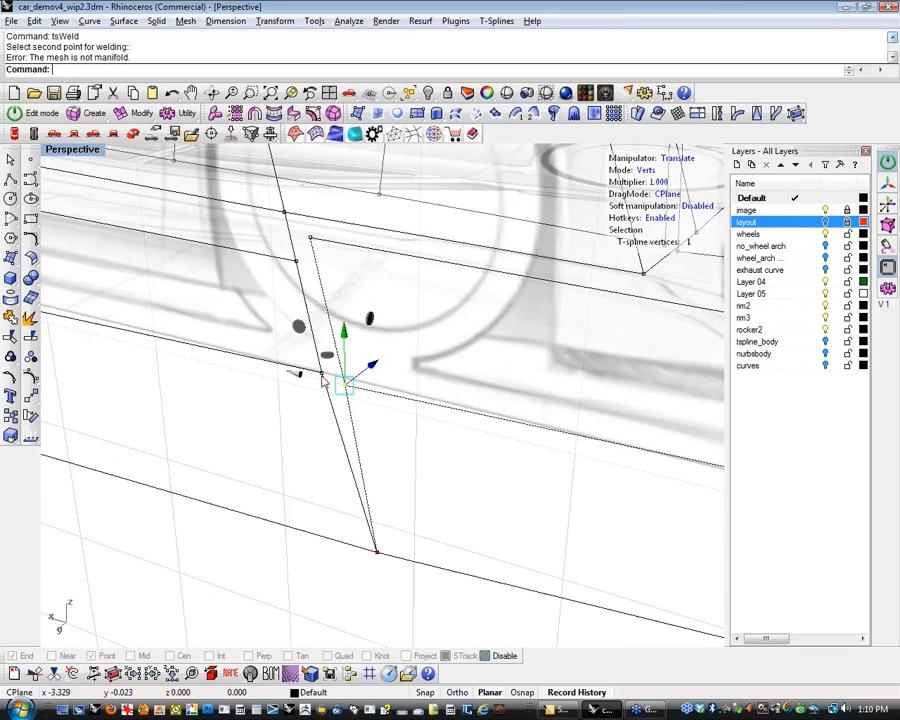
left_click(297, 482)
left_click(345, 385)
key("Return")
left_click(314, 371)
right_click_drag(261, 332, 261, 428, "shift")
left_click(310, 340)
key("Return")
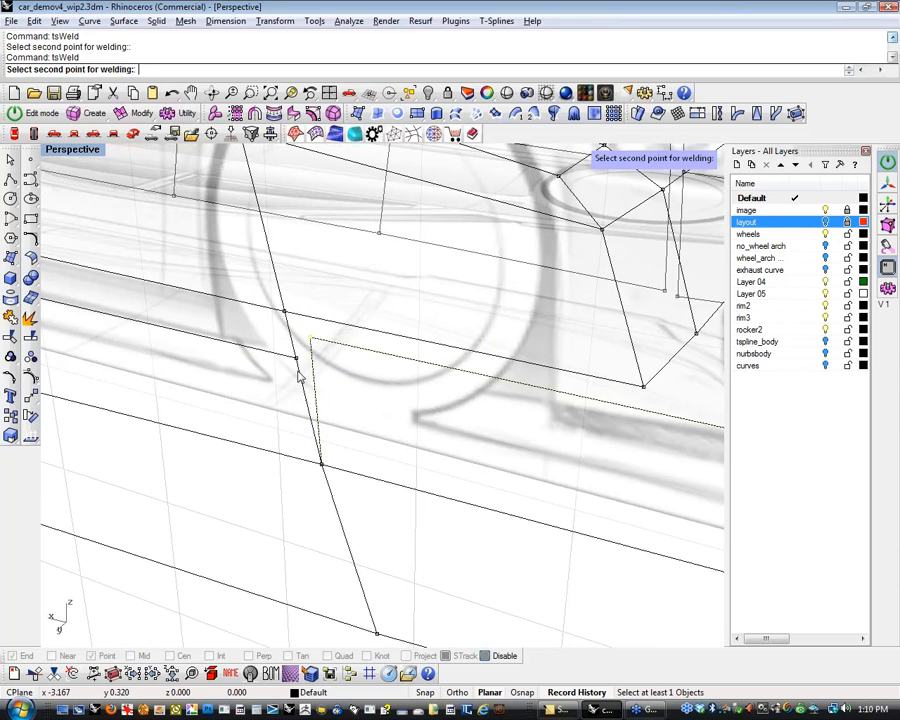
left_click(297, 362)
Weld the bumper's bottom and middle rear vertices to the matching body vertices on the car's left side
scroll(331, 427, "down", 5)
scroll(400, 486, "up", 5)
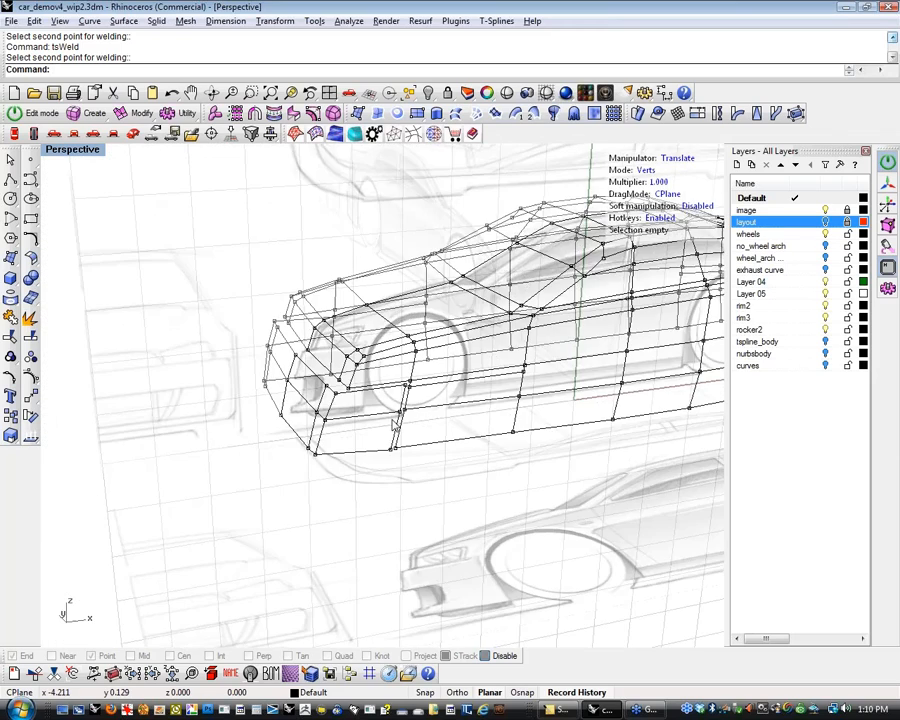
key("Return")
left_click(400, 479)
key("Return")
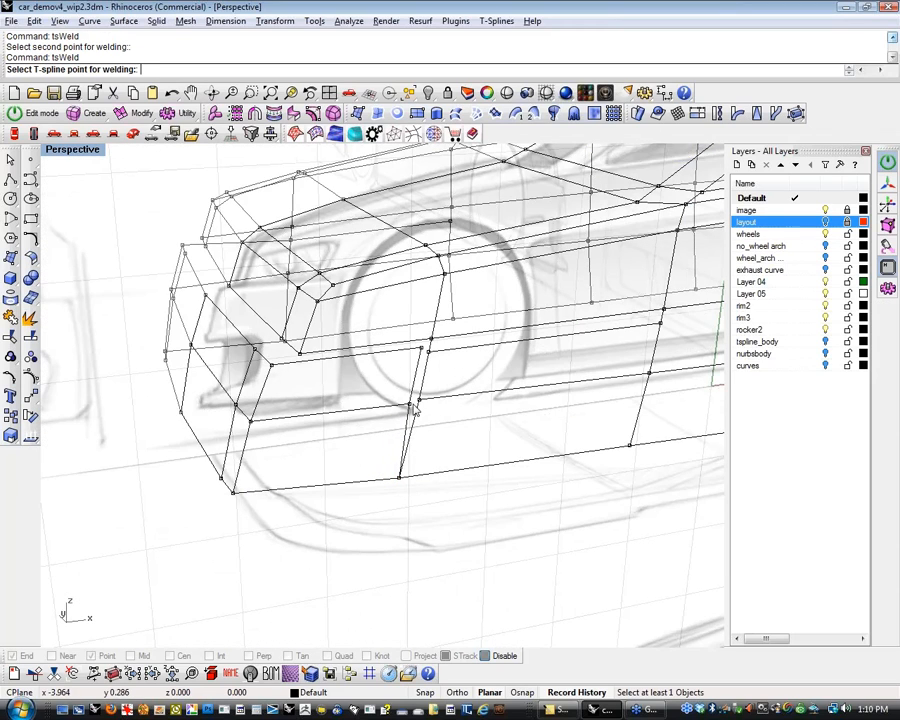
left_click(418, 404)
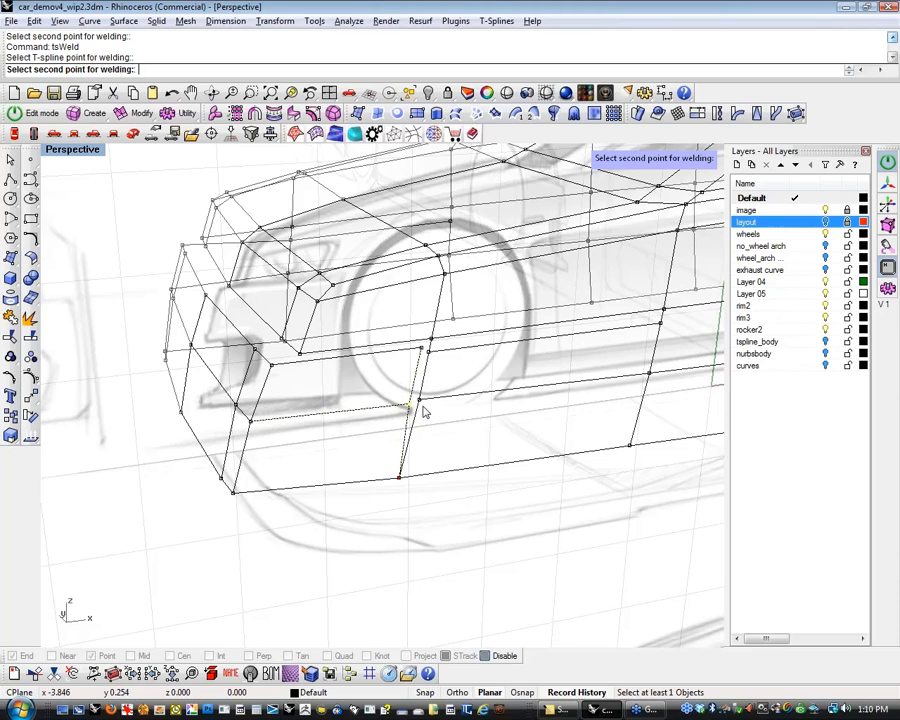
key("Escape")
key("Escape")
left_click(409, 406)
key("Return")
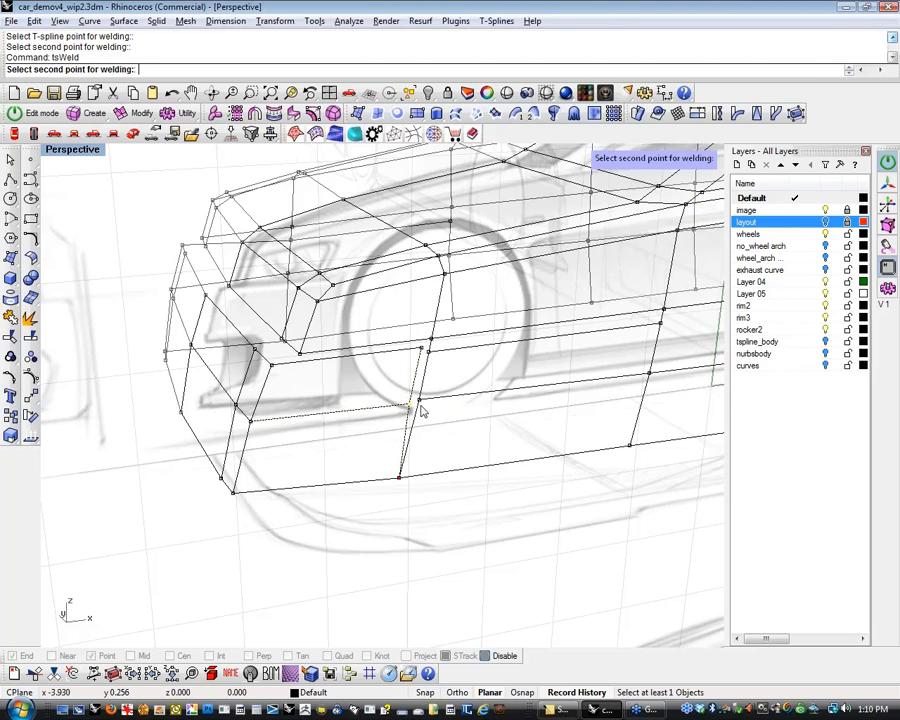
left_click(419, 401)
Weld the front bumper's upper rear vertex to the matching body vertex on the car's left side
left_click(422, 350)
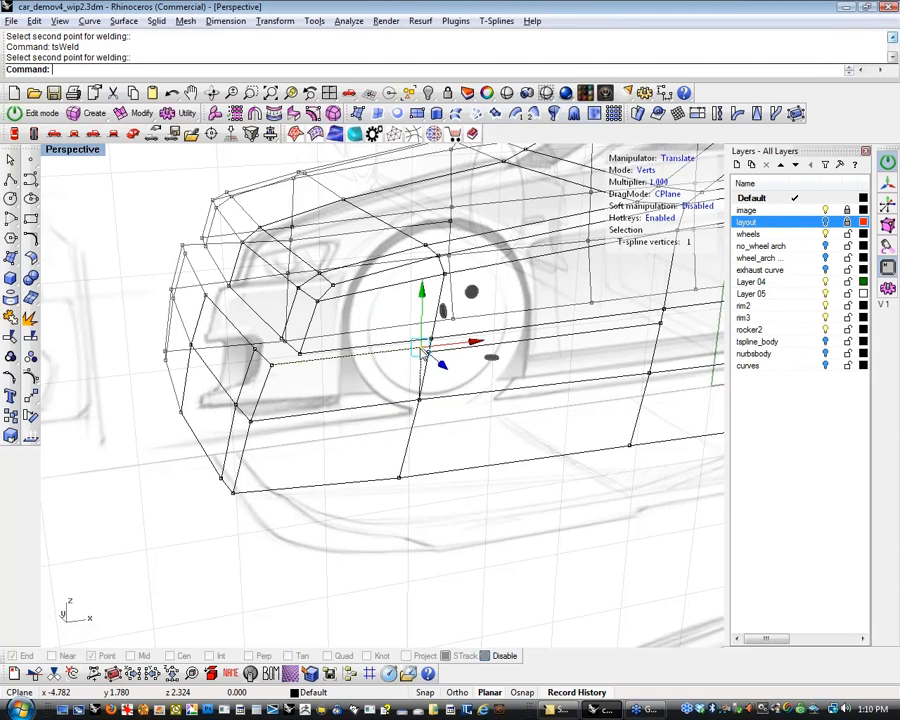
key("Return")
scroll(428, 353, "up", 7)
left_click(427, 351)
scroll(430, 357, "down", 10)
Clear the vertex selection around the front end and set the perspective viewport to shaded display
right_click_drag(450, 448, 402, 454, "shift")
scroll(398, 454, "up", 6)
right_click_drag(390, 454, 290, 338)
left_click_drag(238, 283, 288, 357)
left_click_drag(277, 237, 260, 286, "ctrl")
left_click(187, 299)
scroll(190, 302, "down", 2)
mouse_move(199, 318)
right_mouse_down()
mouse_move(195, 374)
mouse_move(203, 327)
right_mouse_up()
middle_click(203, 327)
left_click(258, 287)
scroll(295, 376, "up", 3)
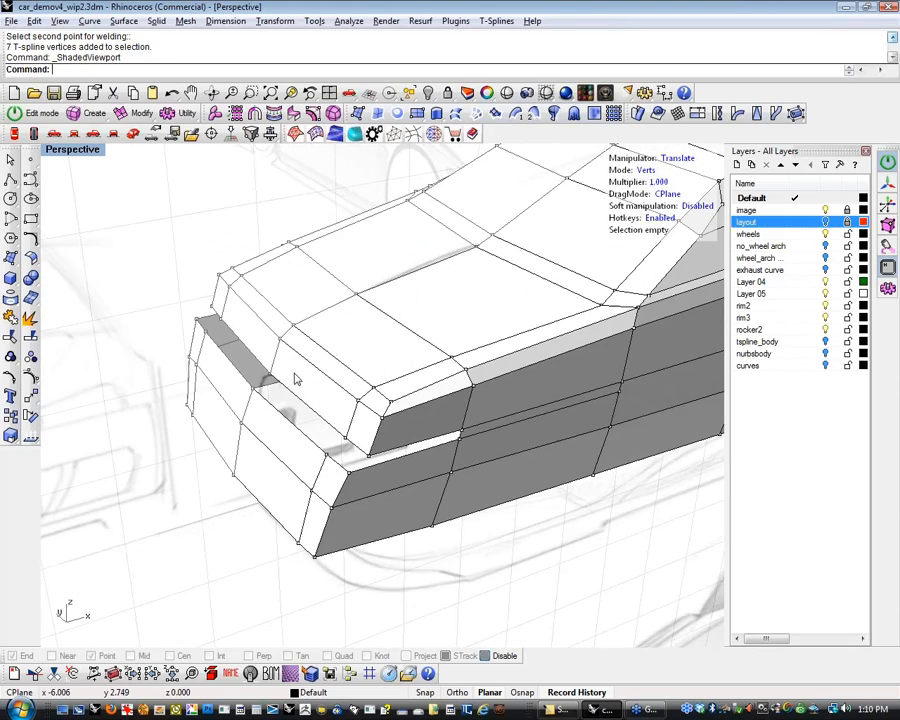
Bridge the open edge loops between the front bumper and the body above it with one segment, leaving out the rear edges
scroll(300, 400, "down", 3)
scroll(327, 450, "up", 3)
key("s")
double_click(377, 385)
double_click(364, 404, "shift")
scroll(350, 415, "down", 10)
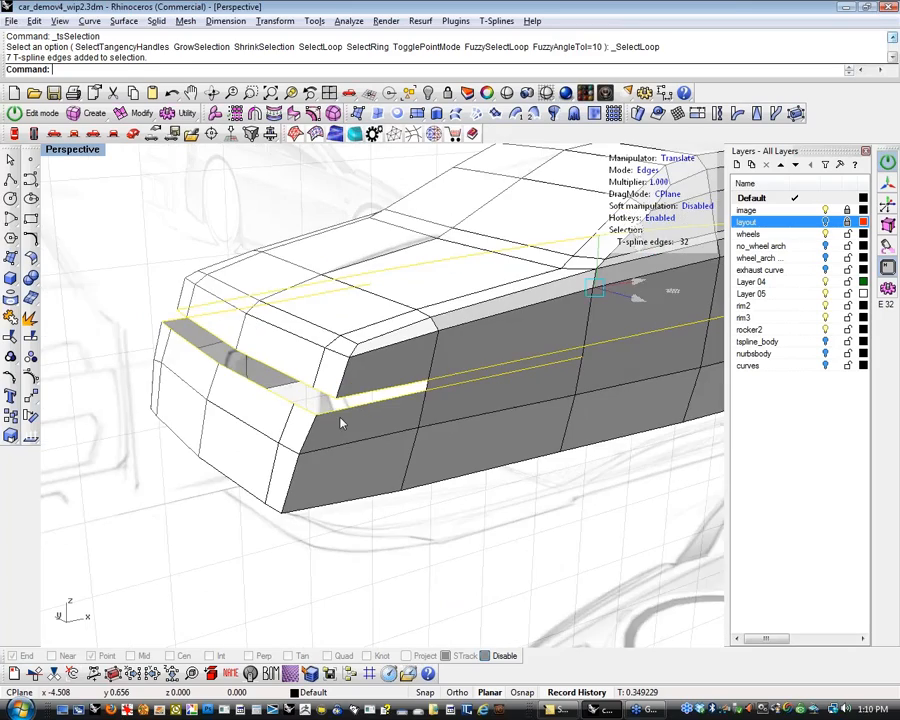
left_click_drag(540, 315, 335, 505)
right_click_drag(313, 514, 266, 484)
scroll(350, 452, "up", 6)
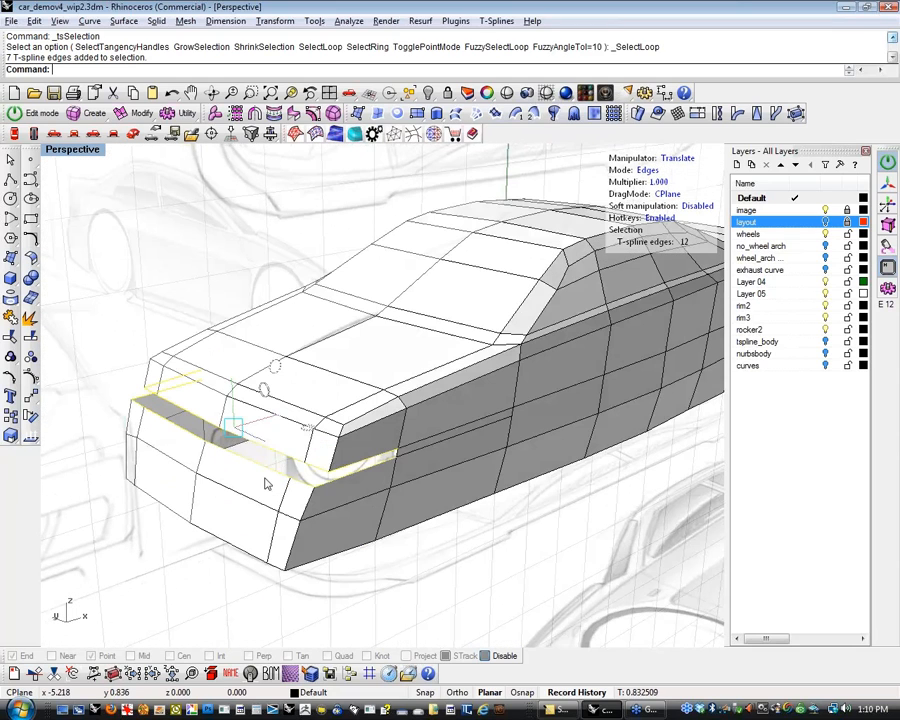
left_click(137, 114)
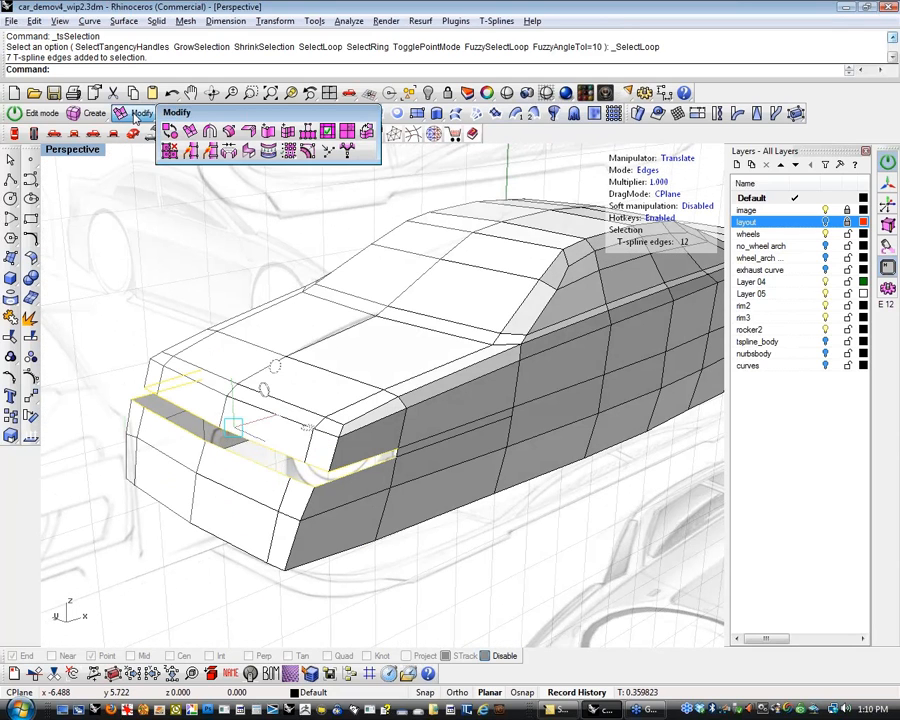
left_click(234, 157)
key("Return")
key("Return")
Turn on smooth display of the T-spline body and check the bridged area on the front end
right_click_drag(234, 395, 174, 333)
key("Tab")
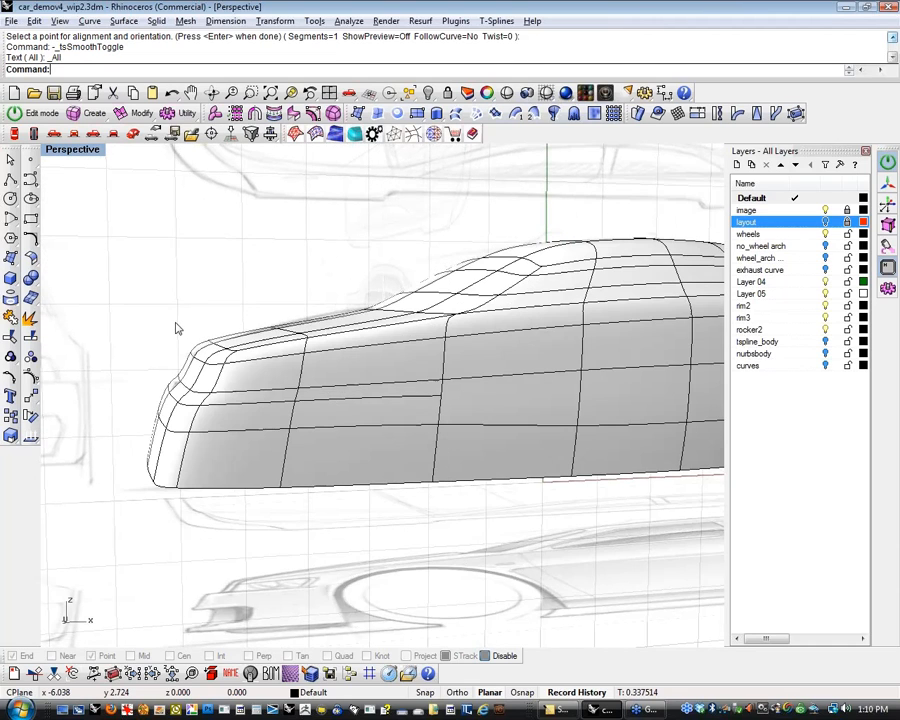
scroll(227, 430, "up", 4)
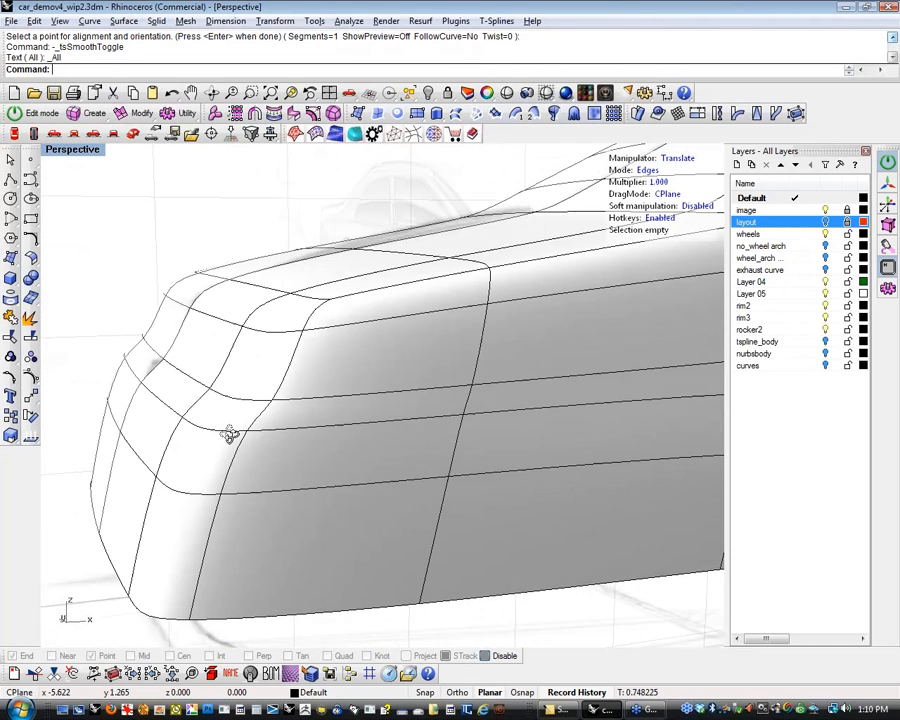
left_click(165, 347)
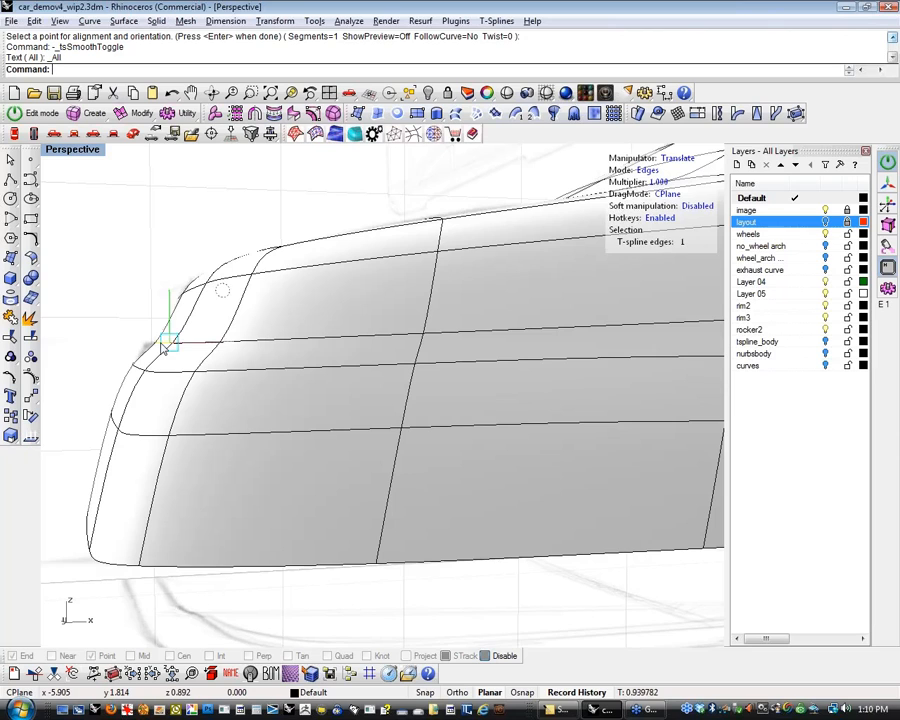
right_click_drag(100, 347, 124, 380)
left_click(168, 374, "shift")
left_click(200, 406, "shift")
left_click(92, 258)
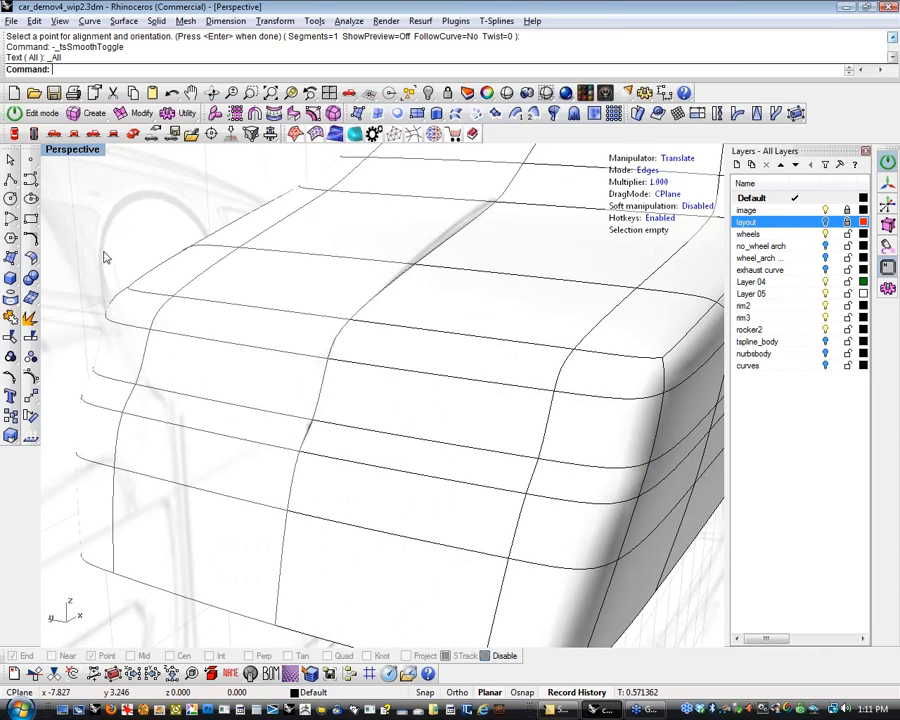
Apply axial symmetry to the complete car body with the Discover option, using a centreline edge on the front end
left_click(135, 113)
scroll(240, 216, "down", 9)
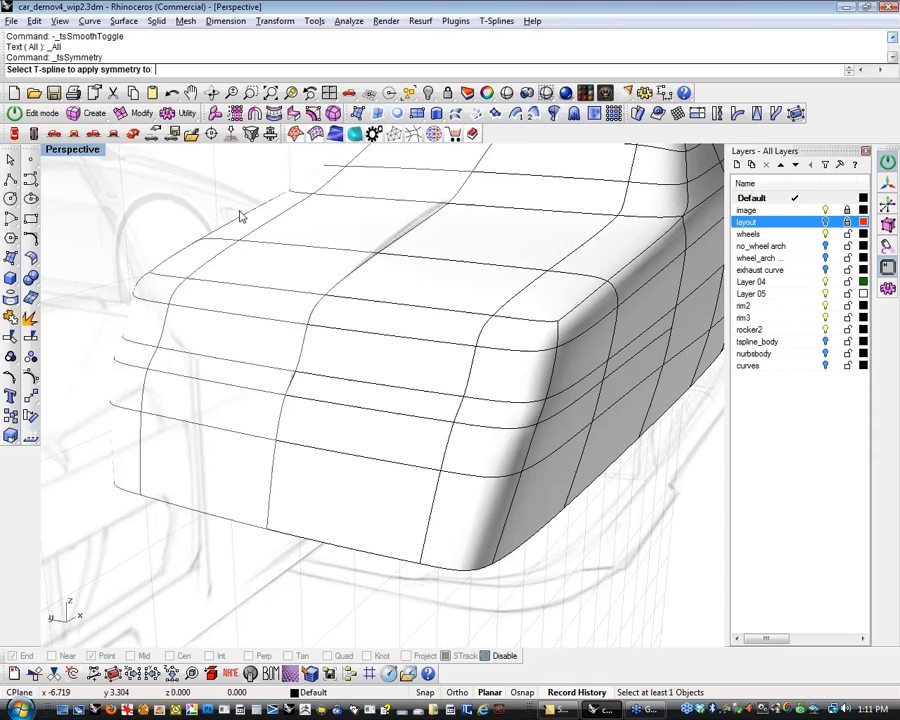
right_click_drag(257, 257, 285, 317)
left_click(285, 317)
right_click(285, 317)
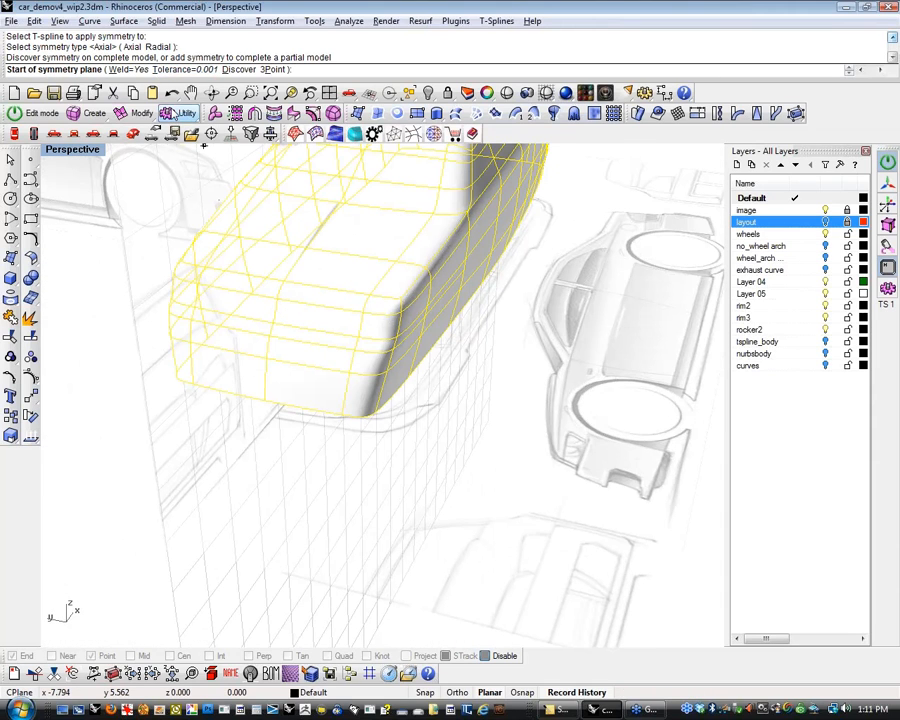
left_click(239, 70)
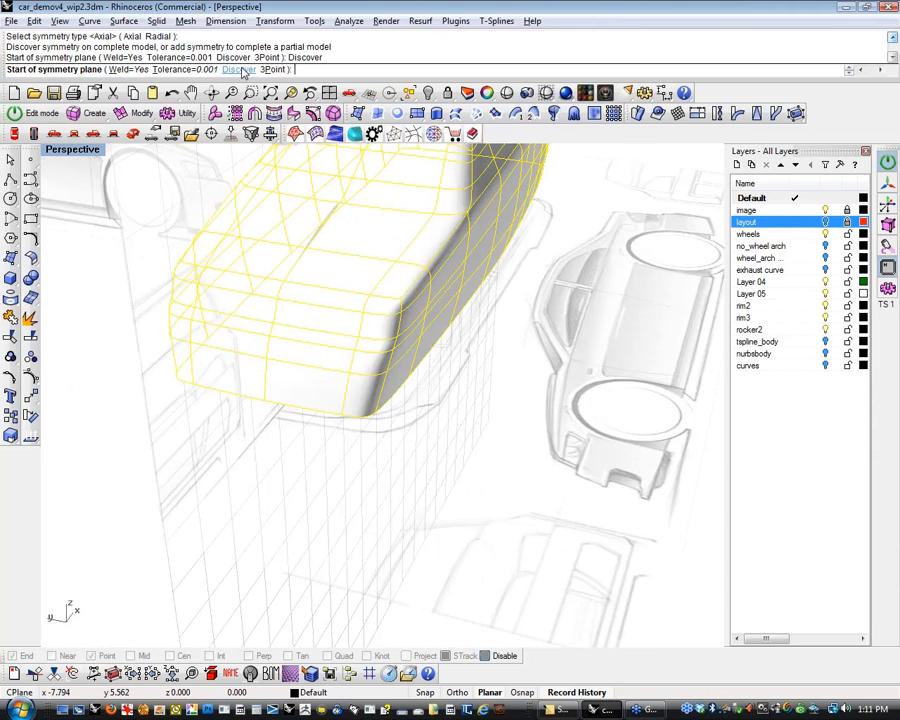
left_click(275, 308)
right_click_drag(276, 310, 450, 480)
scroll(566, 466, "up", 5)
right_click_drag(562, 466, 454, 502)
scroll(384, 491, "down", 5)
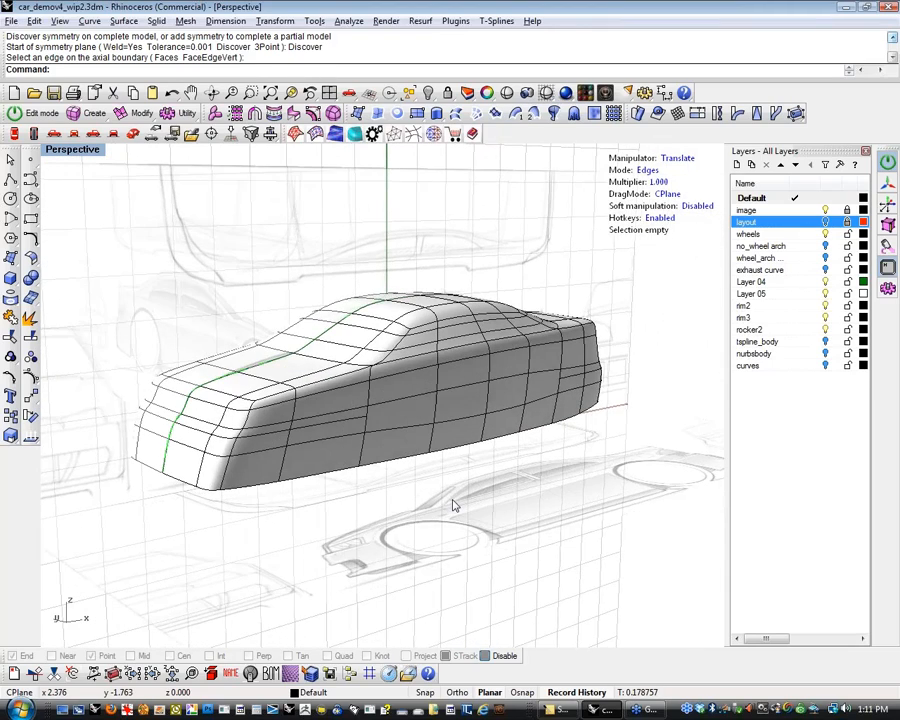
Set the perspective viewport's display mode to tsShiny to show reflections on the body
scroll(328, 463, "up", 3)
right_click_drag(328, 463, 400, 505)
left_click(140, 380)
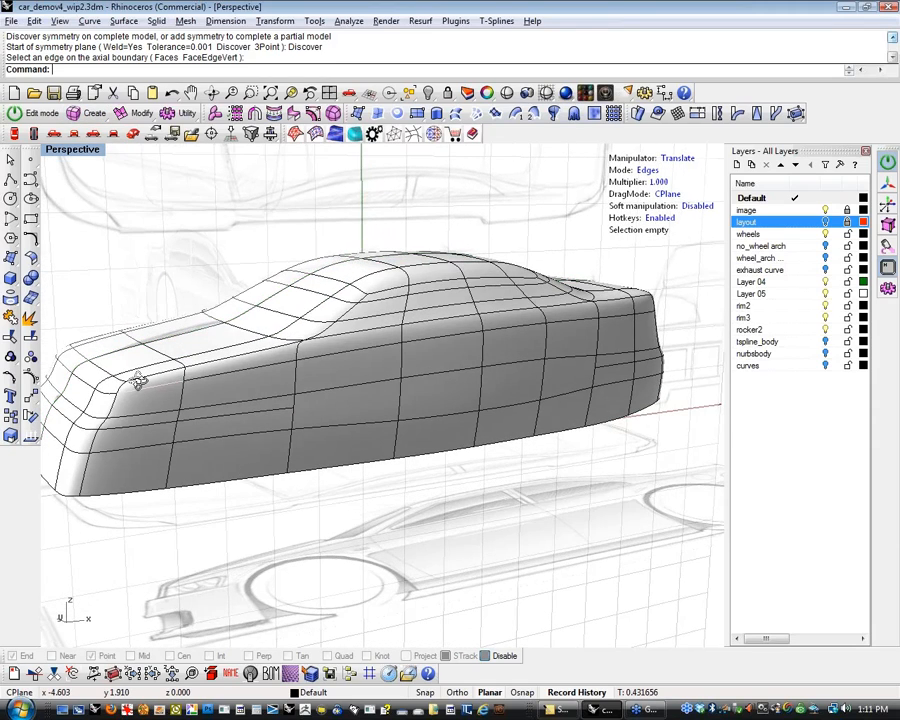
mouse_move(140, 380)
right_mouse_down()
mouse_move(128, 372)
mouse_move(207, 396)
mouse_move(245, 422)
mouse_move(362, 412)
mouse_move(259, 424)
mouse_move(283, 405)
mouse_move(321, 412)
mouse_move(376, 267)
right_mouse_up()
left_click(508, 92)
right_click_drag(330, 200, 268, 306)
key("Return")
left_click(80, 152)
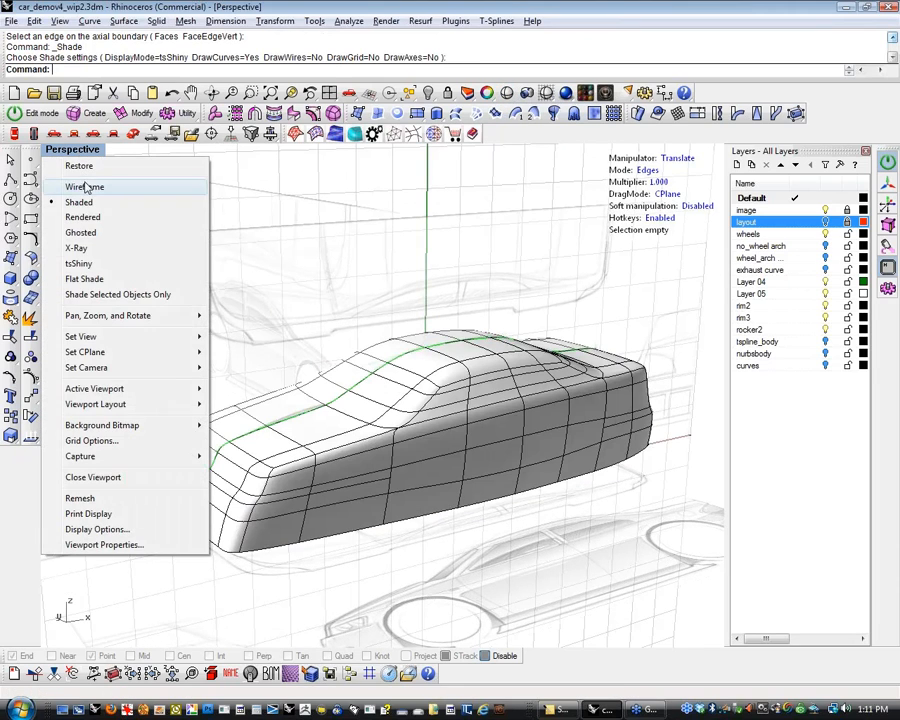
left_click(80, 262)
right_click_drag(536, 449, 536, 392)
scroll(342, 343, "up", 3)
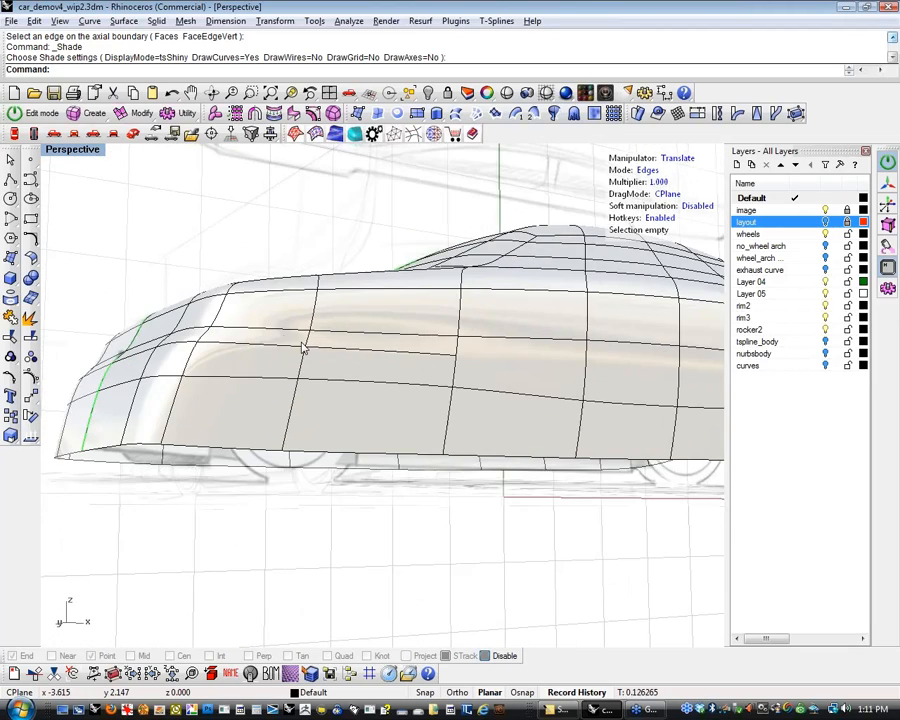
Move the two faces at the front headlight corner slightly inward toward the car's centreline
scroll(354, 352, "down", 3)
scroll(330, 362, "up", 3)
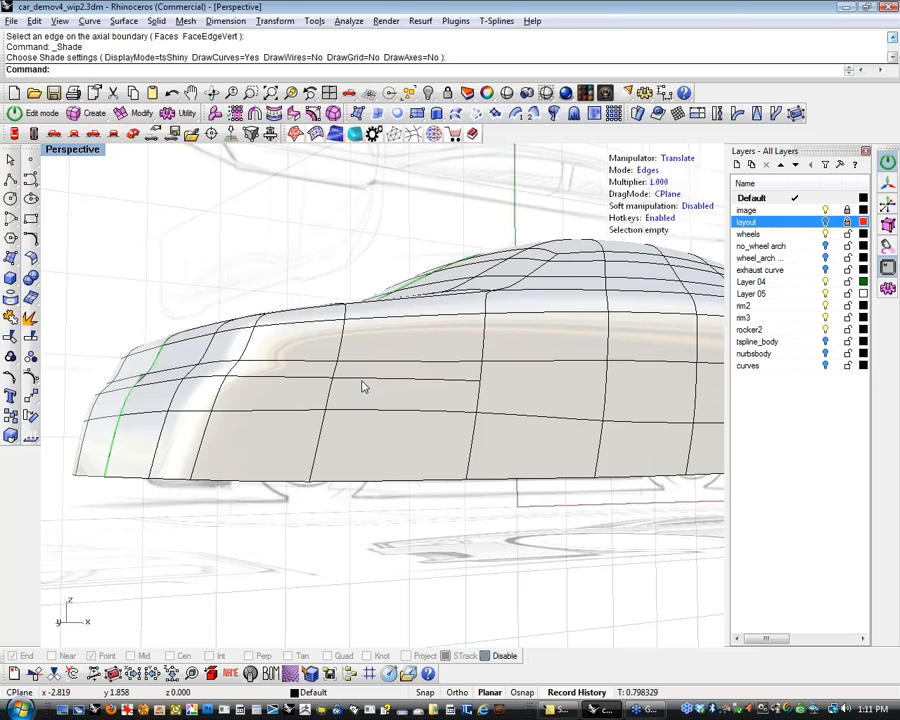
scroll(370, 392, "down", 2)
right_click_drag(376, 398, 366, 450)
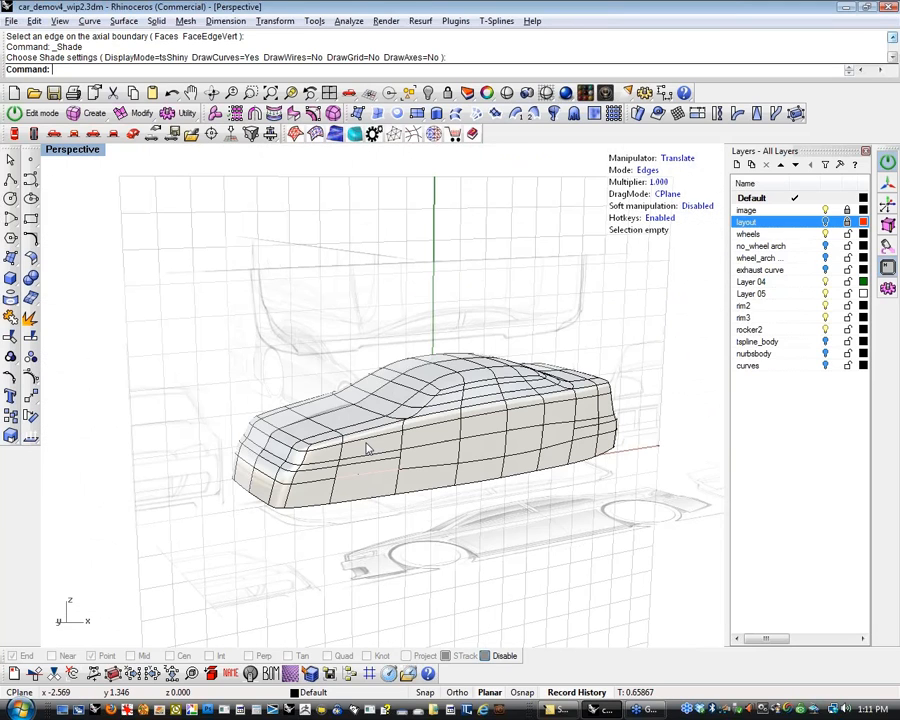
scroll(366, 450, "up", 5)
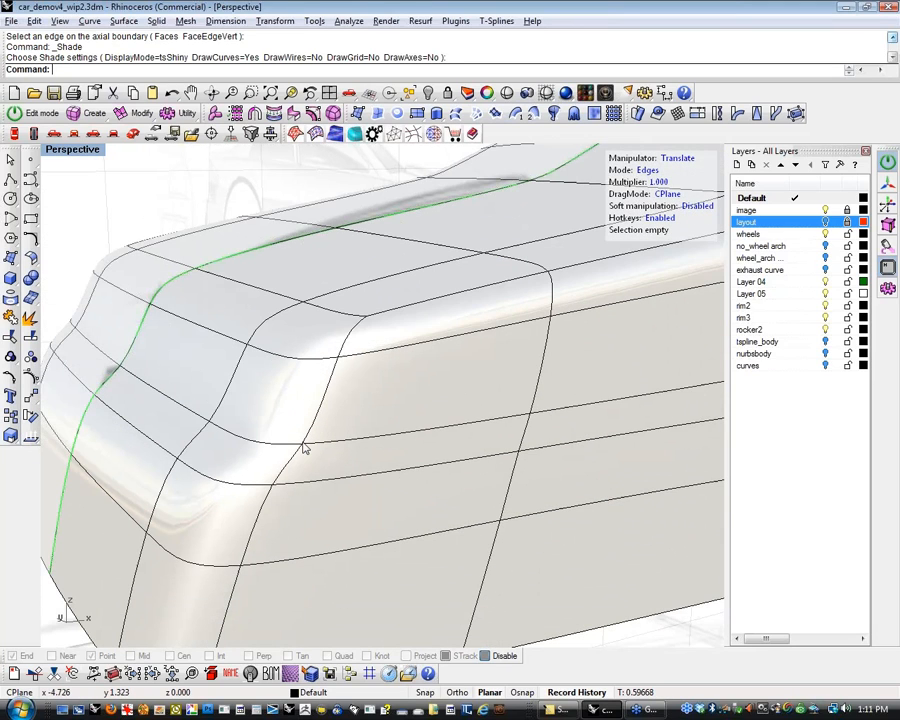
scroll(305, 450, "down", 3)
key("d")
left_click(289, 447)
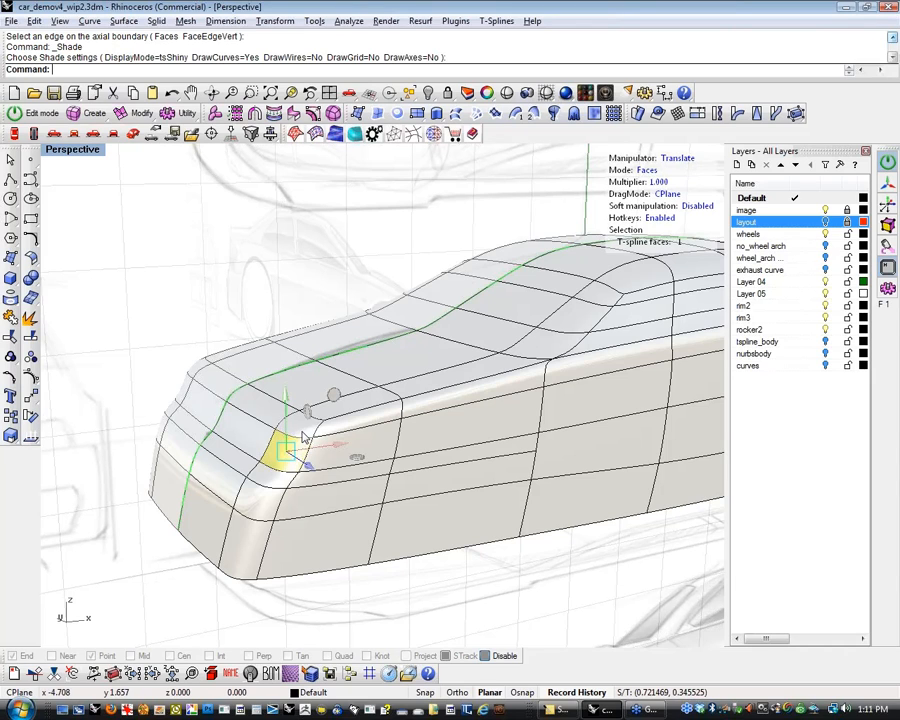
left_click(303, 429, "shift")
right_click_drag(330, 470, 345, 483)
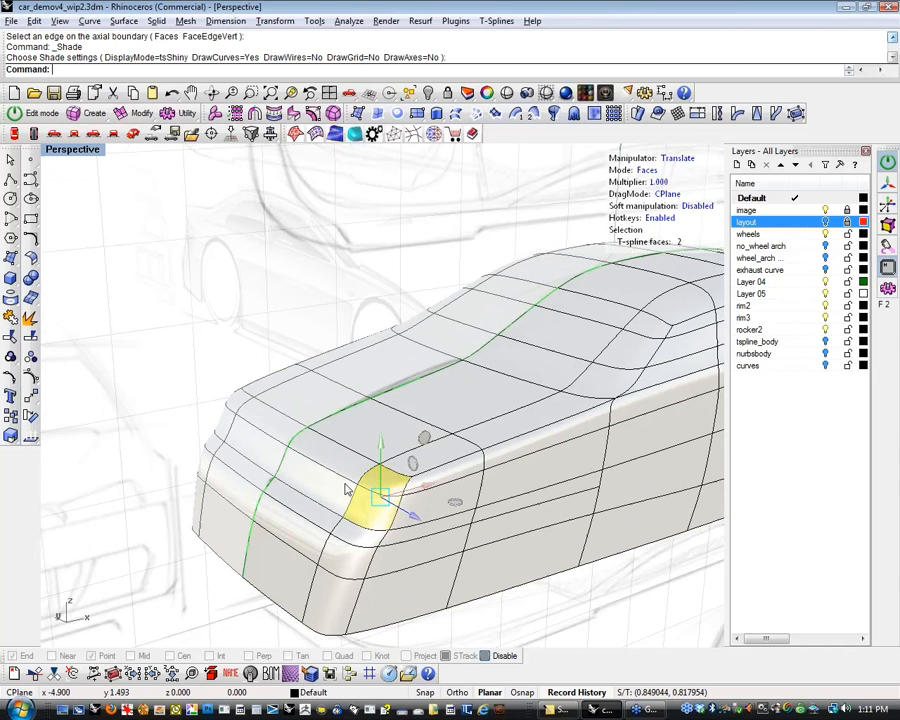
mouse_move(408, 519)
left_mouse_down()
mouse_move(394, 521)
mouse_move(402, 520)
left_mouse_up()
scroll(401, 520, "up", 6)
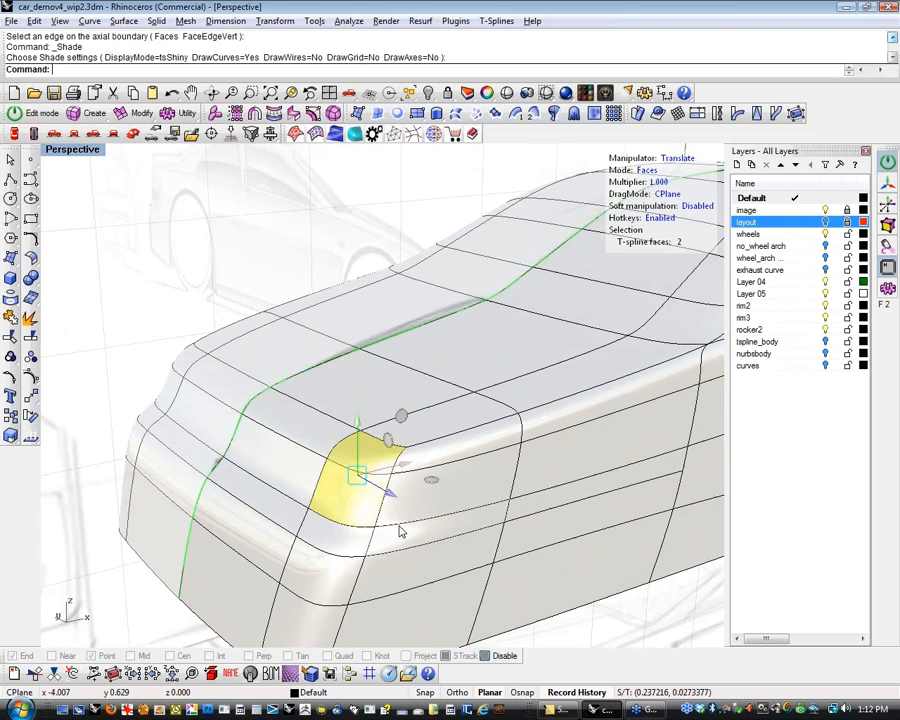
scroll(414, 533, "down", 8)
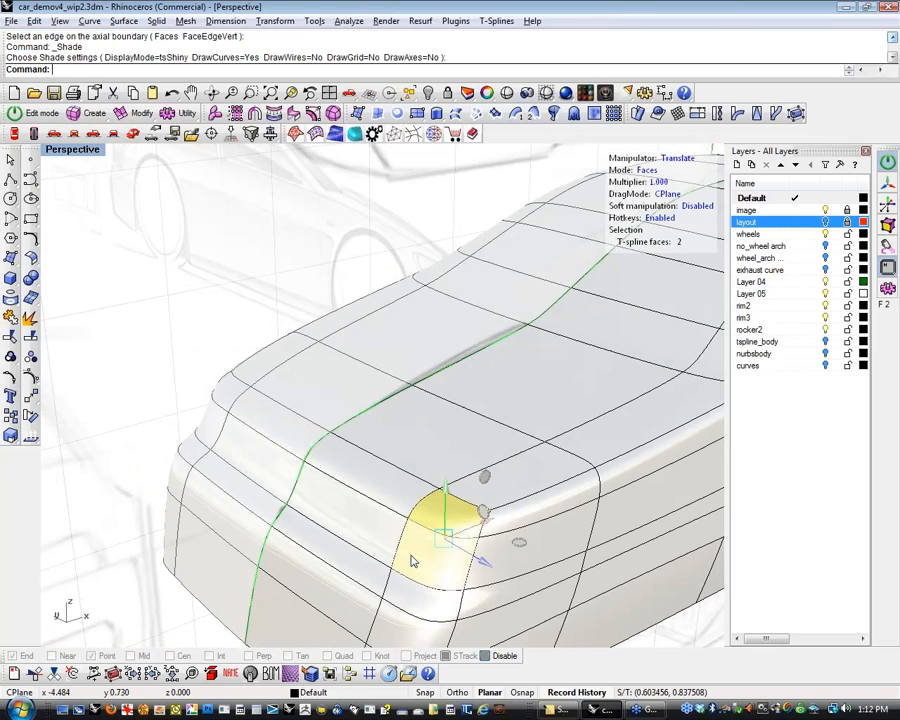
Raise the two edges along the top ledge of the front bumper slightly
scroll(410, 556, "up", 2)
right_click_drag(410, 546, 369, 506)
key("s")
left_click(370, 493)
left_click(314, 462, "shift")
mouse_move(322, 414)
left_mouse_down()
mouse_move(322, 398)
mouse_move(324, 406)
left_mouse_up()
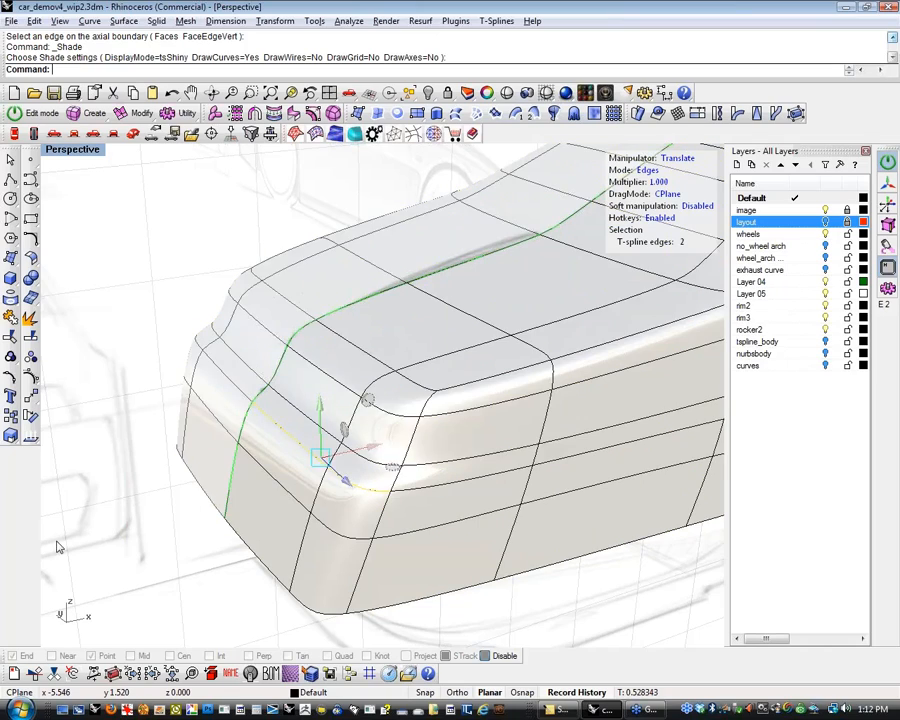
left_click(56, 541)
Raise the two edges along the top ledge of the rear bumper slightly
scroll(166, 480, "down", 3)
right_click_drag(166, 485, 489, 590)
scroll(500, 502, "up", 5)
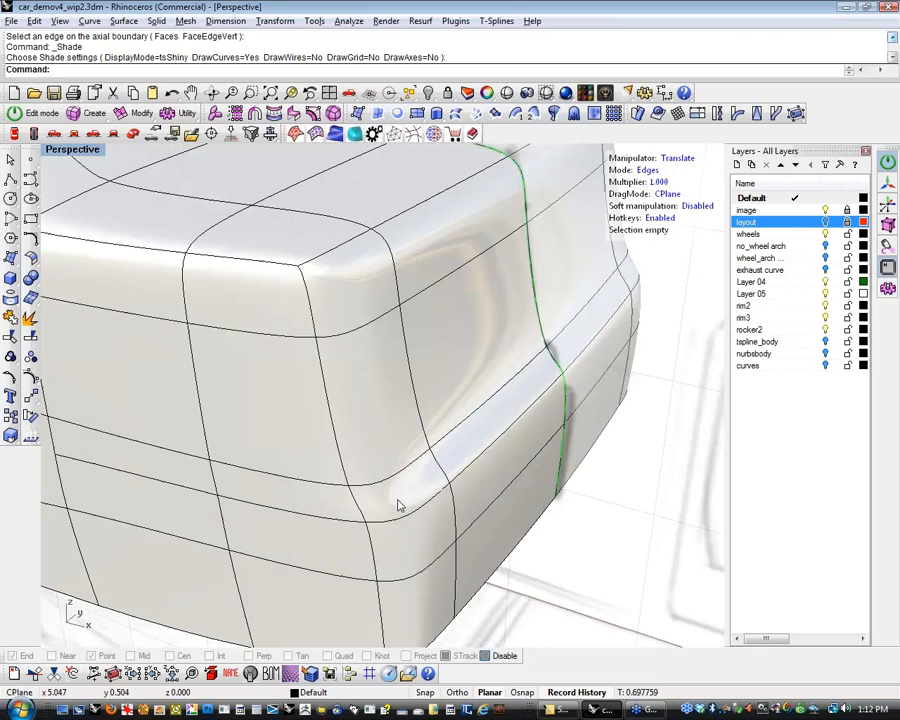
left_click(400, 505)
left_click(497, 447, "shift")
left_click_drag(472, 422, 478, 415)
scroll(597, 553, "down", 8)
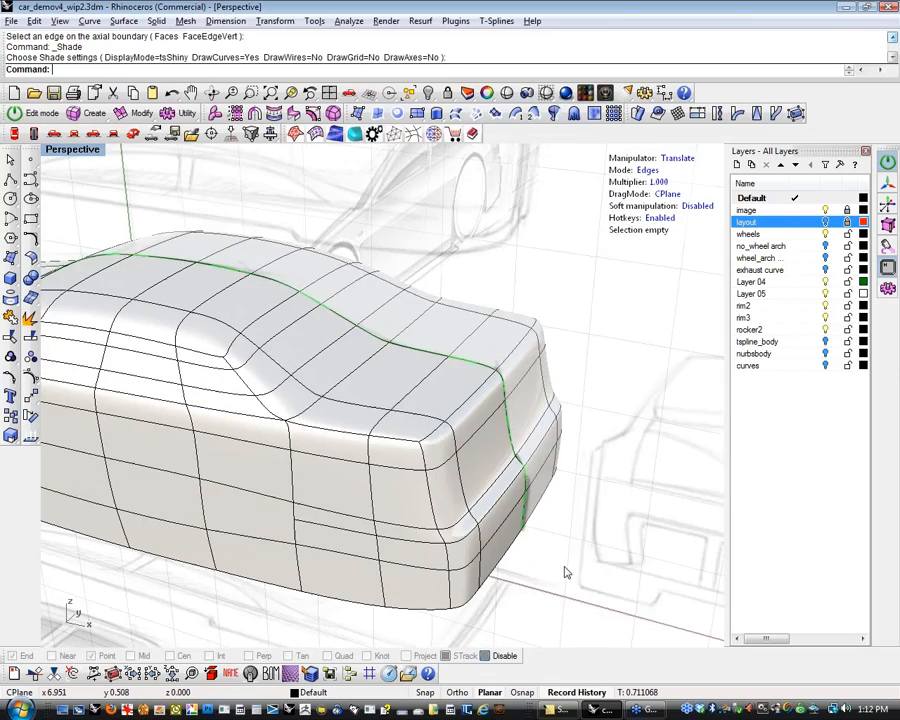
Move the front bumper's bottom side edge just behind the corner slightly outward
right_click_drag(567, 573, 541, 556)
scroll(446, 496, "up", 3)
scroll(444, 494, "down", 7)
mouse_move(191, 471)
right_mouse_down()
mouse_move(452, 402)
mouse_move(428, 396)
mouse_move(434, 391)
right_mouse_up()
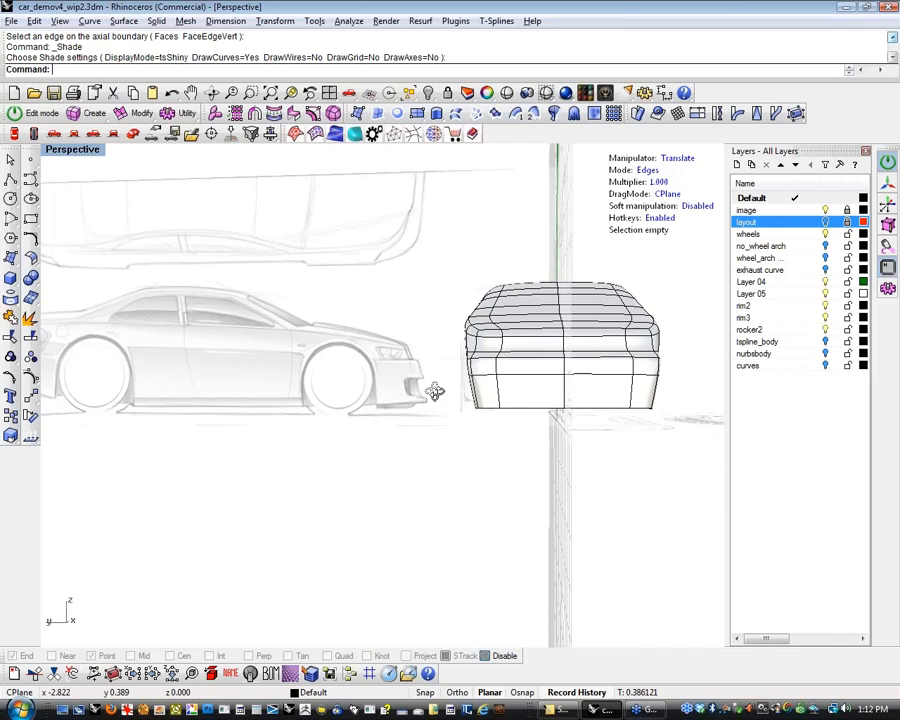
scroll(492, 392, "up", 5)
right_click_drag(437, 465, 301, 375)
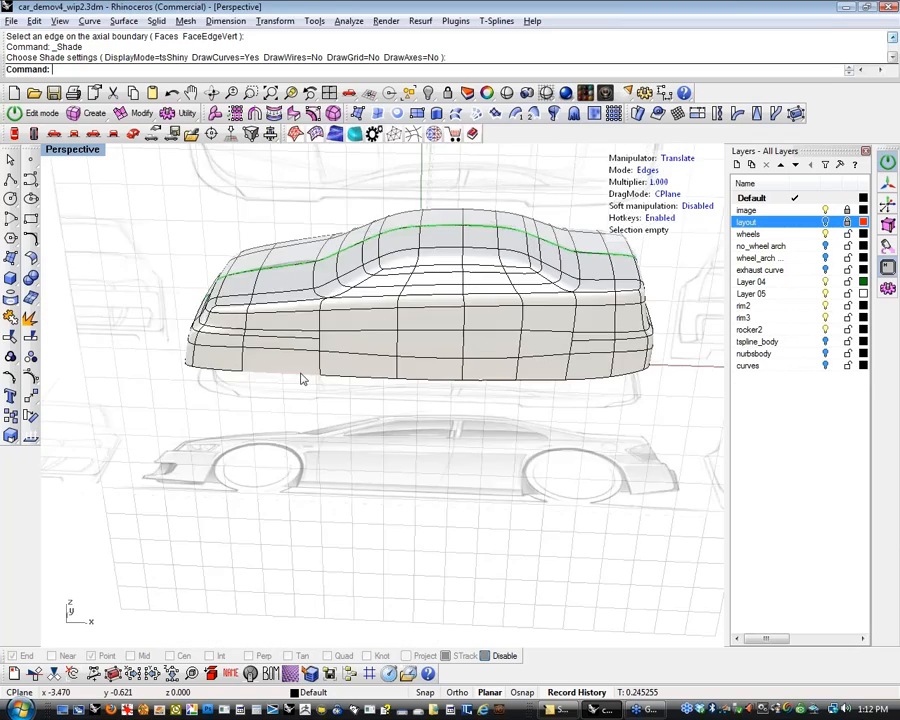
scroll(176, 413, "up", 5)
left_click(130, 404)
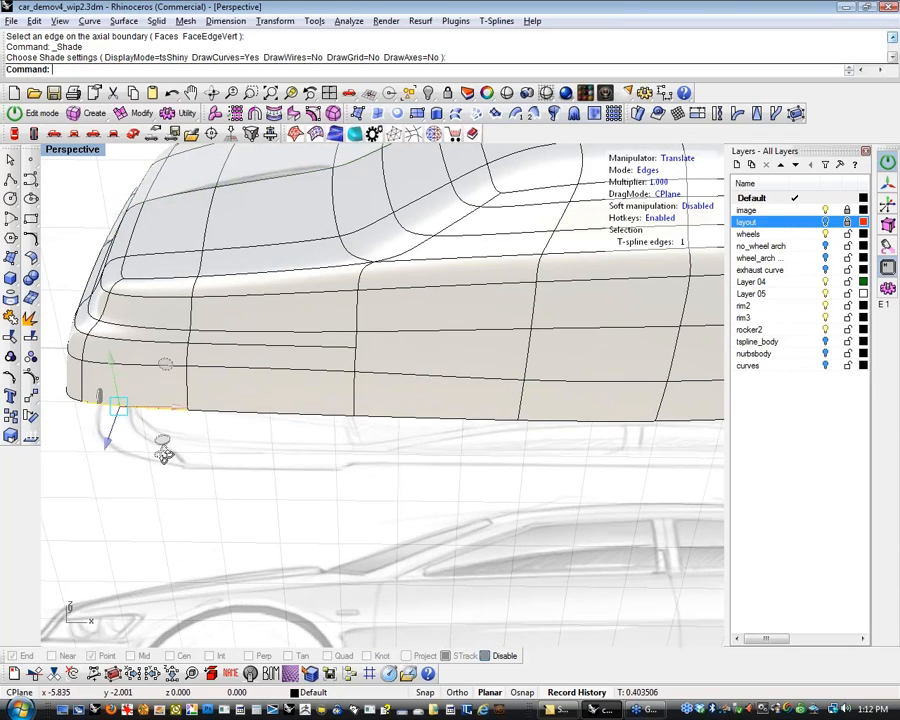
right_click_drag(160, 452, 132, 472)
left_click_drag(132, 472, 129, 486)
mouse_move(177, 515)
right_mouse_down()
mouse_move(346, 476)
mouse_move(240, 544)
mouse_move(434, 426)
mouse_move(454, 474)
mouse_move(479, 461)
mouse_move(466, 464)
right_mouse_up()
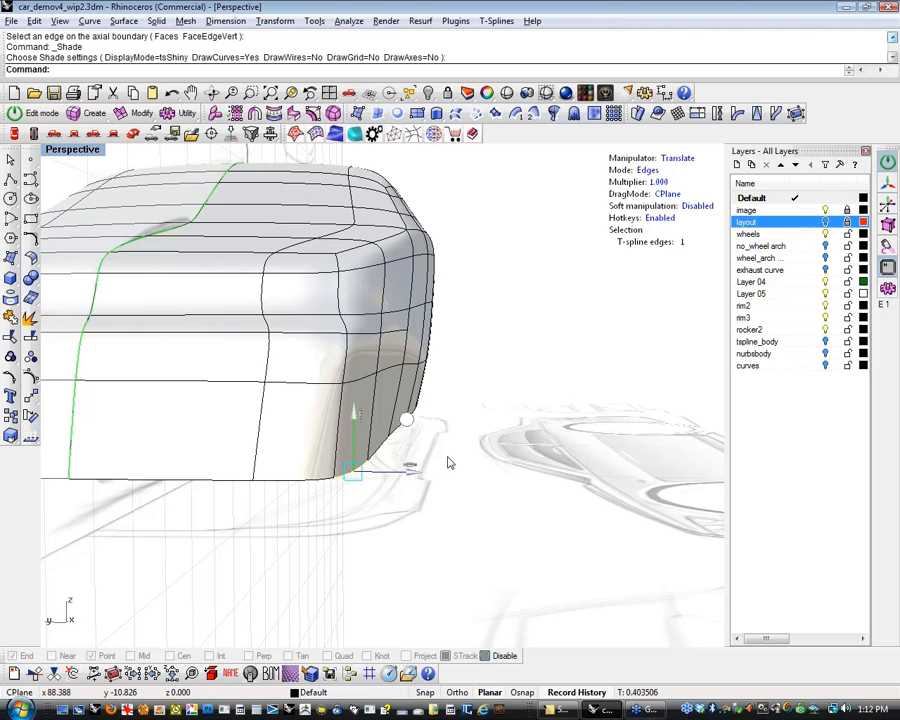
Show the control vertices and raise the front bumper's mid-height corner vertex level with the neighbouring vertices of its row
key("F10")
left_click(394, 424)
key("Escape")
left_click(385, 437)
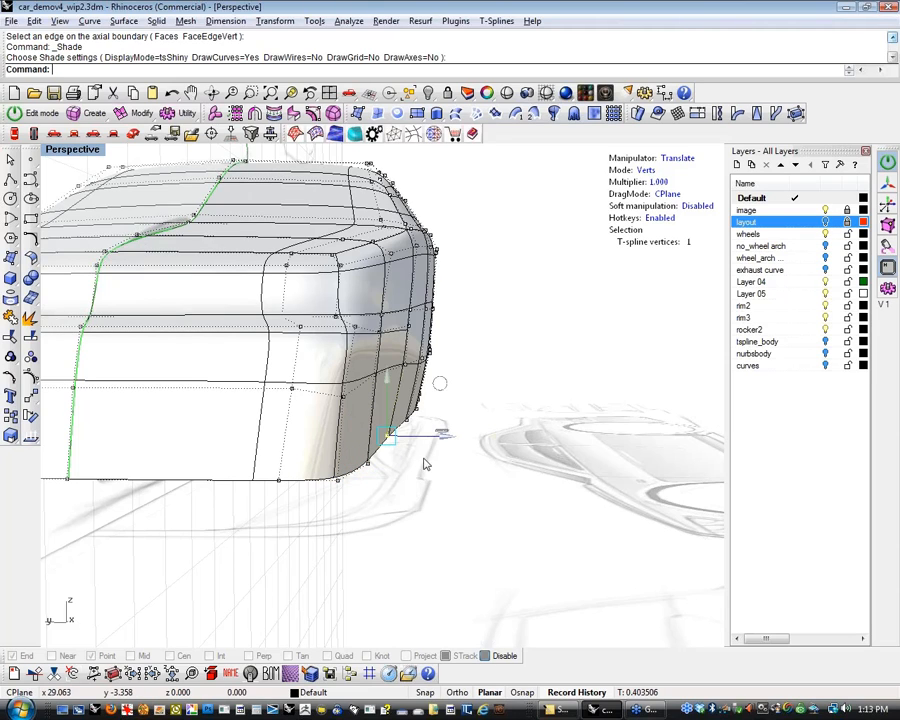
key("ctrl+a")
key("Escape")
right_click_drag(447, 443, 402, 400)
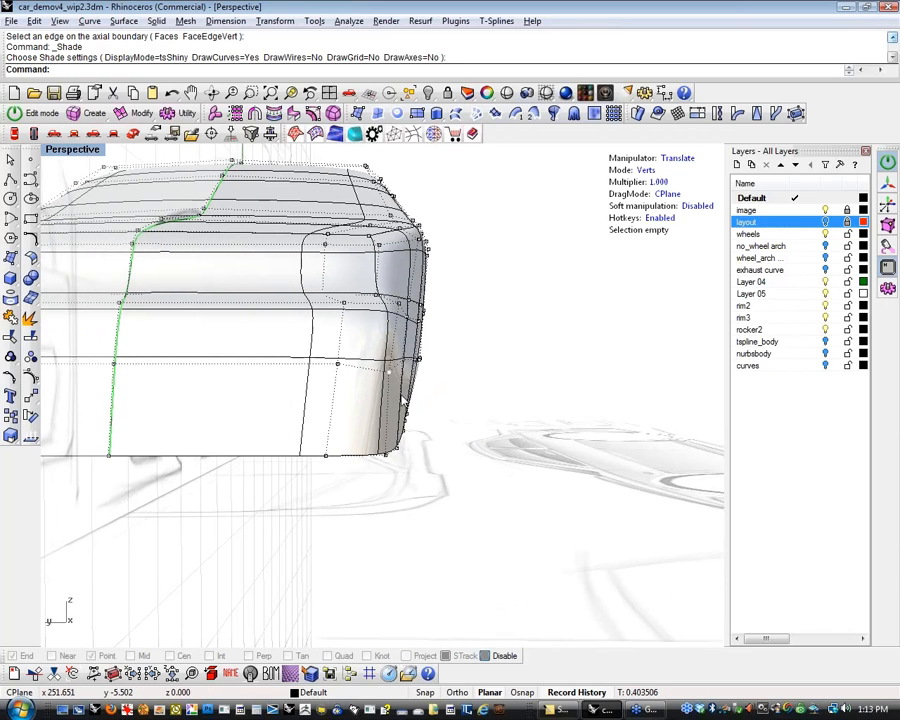
left_click(389, 367)
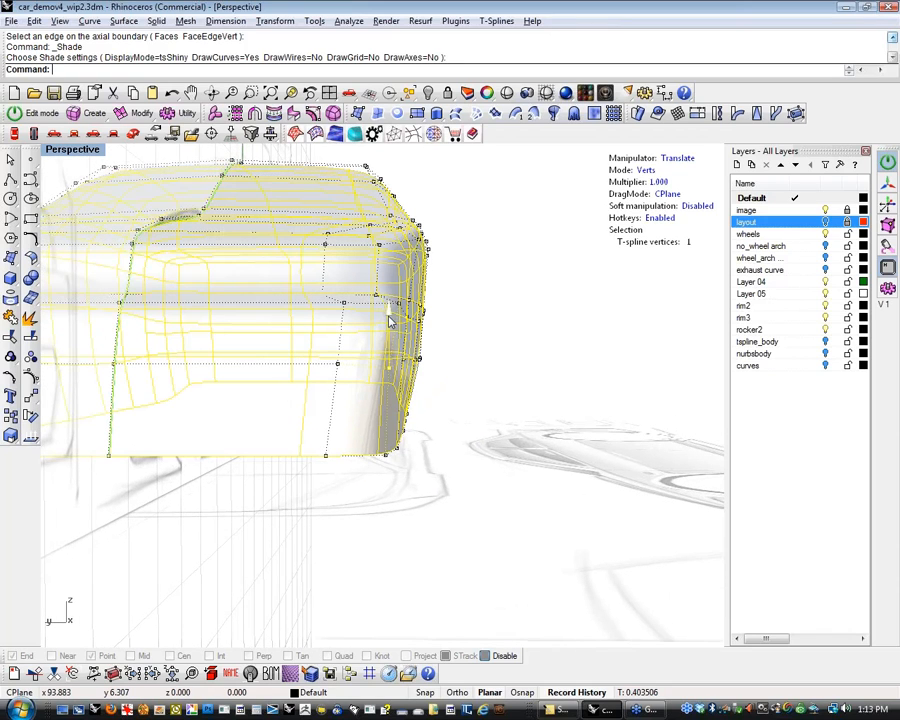
left_click(463, 388)
Examine the alignment of the front bumper's vertices from the front and around the corner
key("Left")
key("Left")
key("Left")
key("Left")
key("Left")
key("Left")
key("Left")
key("Left")
key("Left")
key("Left")
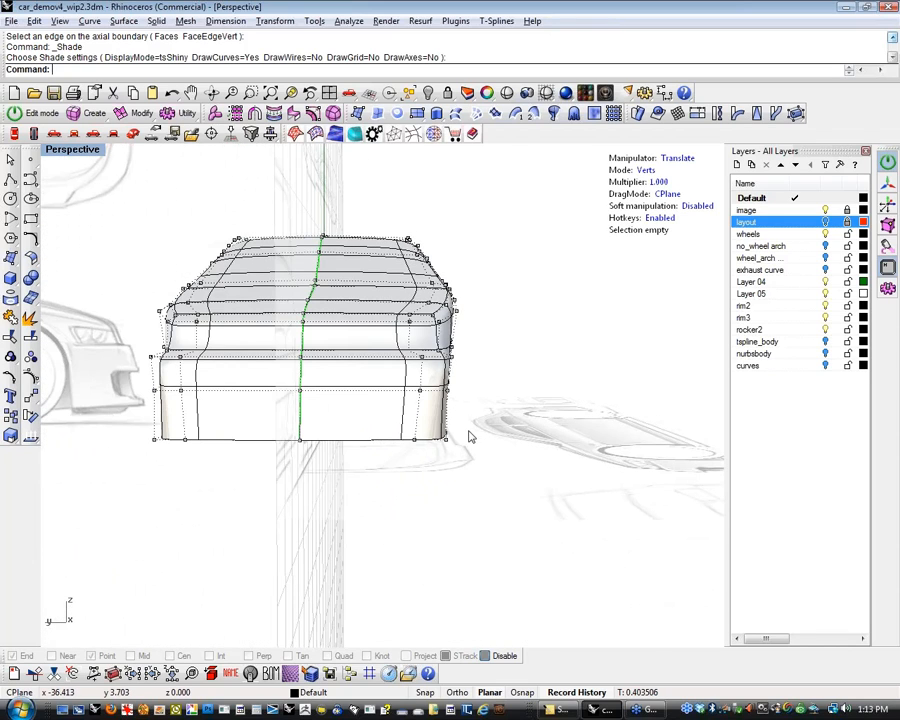
key("Left")
key("Left")
key("Left")
key("Left")
key("Left")
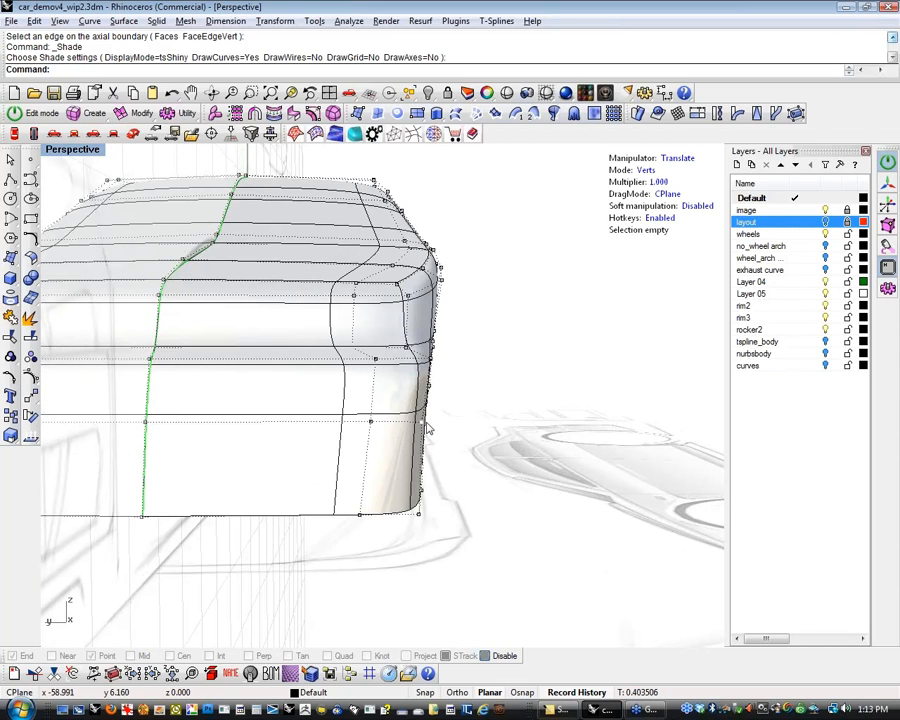
Nudge the front bumper's lower-row corner vertex slightly to refine the corner's curvature
left_click(427, 428)
left_click_drag(478, 424, 480, 420)
left_click(492, 480)
scroll(440, 434, "down", 3)
right_click_drag(440, 434, 430, 520)
scroll(472, 445, "down", 1)
scroll(190, 405, "up", 3)
scroll(207, 419, "down", 8)
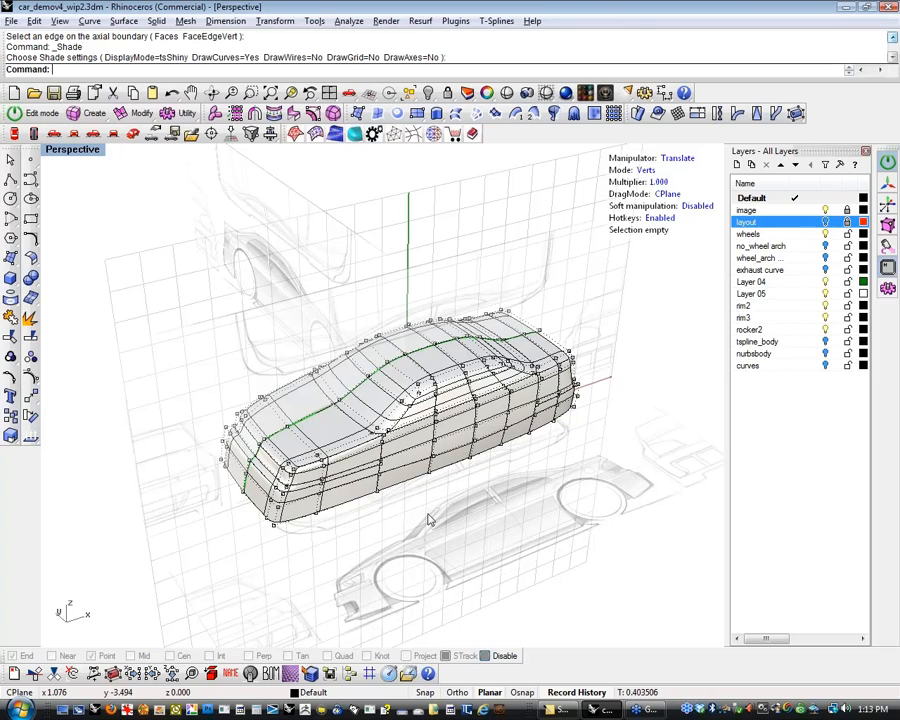
Raise the two vertices at the near corner of the rear bumper's top ledge slightly
right_click_drag(359, 524, 410, 485)
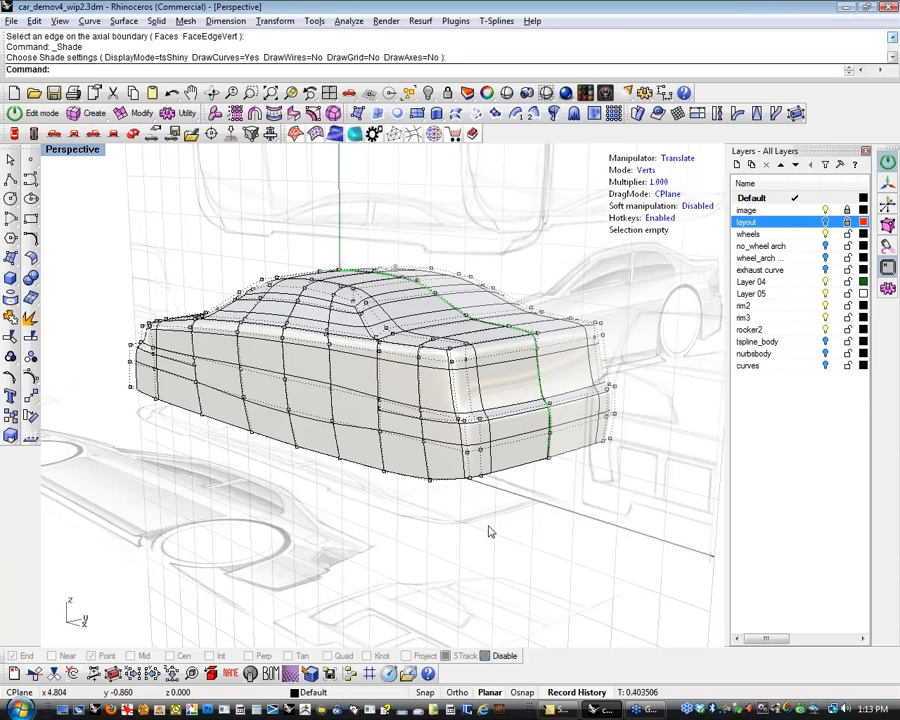
scroll(480, 462, "up", 5)
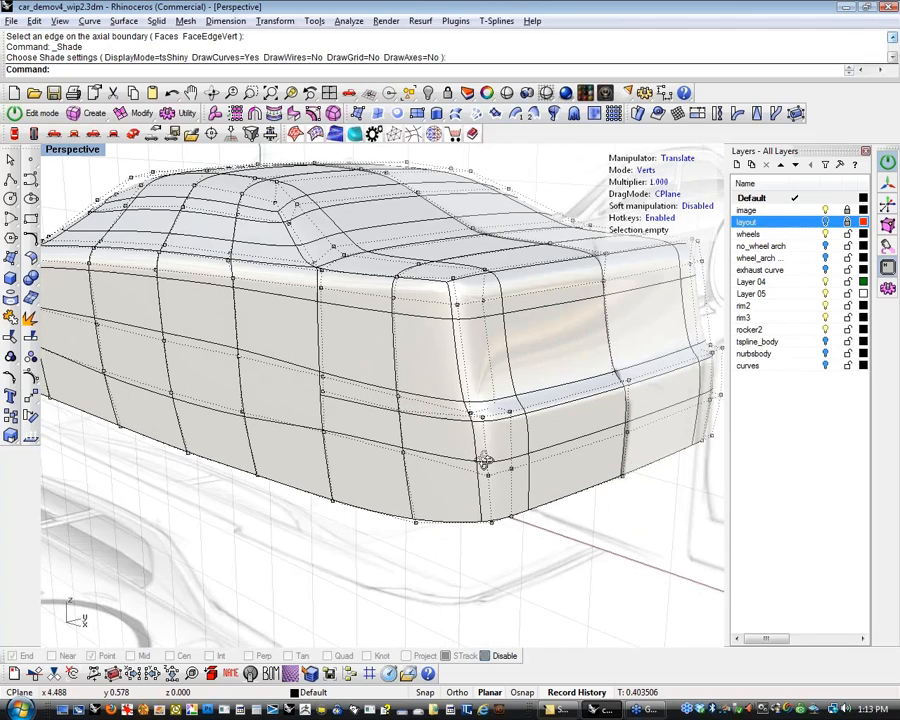
left_click(494, 431)
left_click(490, 387)
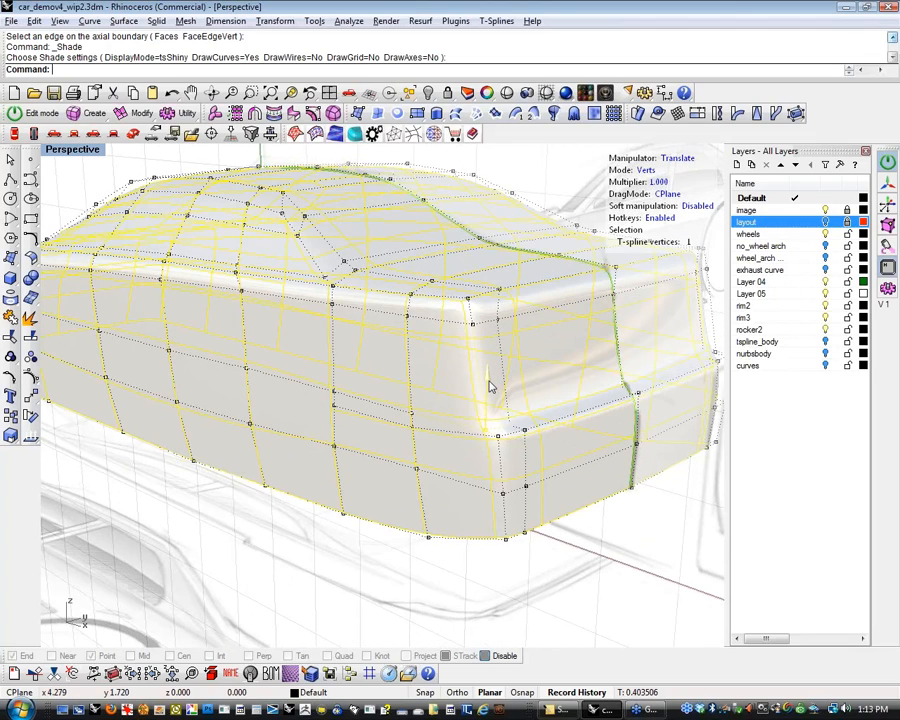
left_click(496, 434)
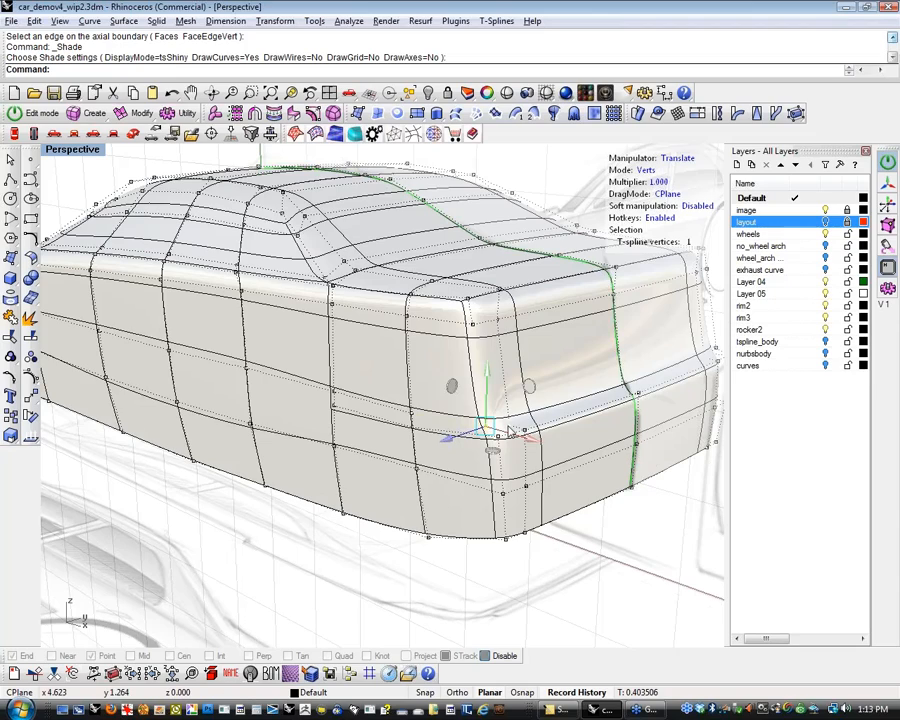
left_click(509, 427)
left_click_drag(514, 376, 514, 371)
left_click(586, 511)
scroll(384, 506, "down", 3)
right_click_drag(384, 506, 367, 537)
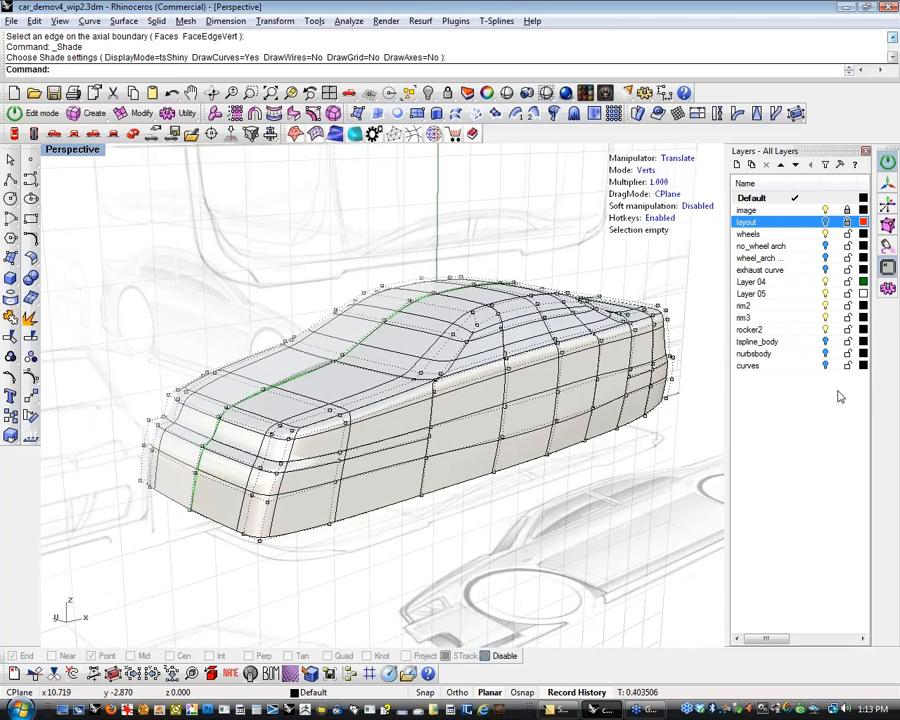
Raise the two centreline vertices at the front of the hood slightly
right_click_drag(537, 519, 625, 510)
left_click_drag(436, 524, 481, 356)
right_click_drag(512, 428, 514, 566)
left_click_drag(515, 560, 566, 430)
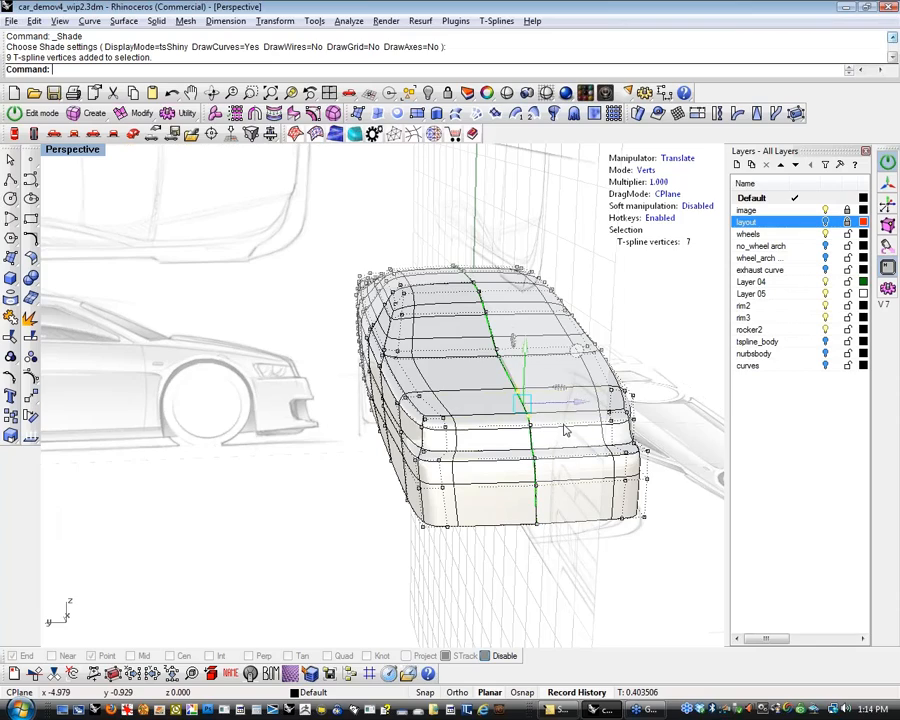
right_click_drag(541, 407, 505, 413)
scroll(505, 413, "up", 5)
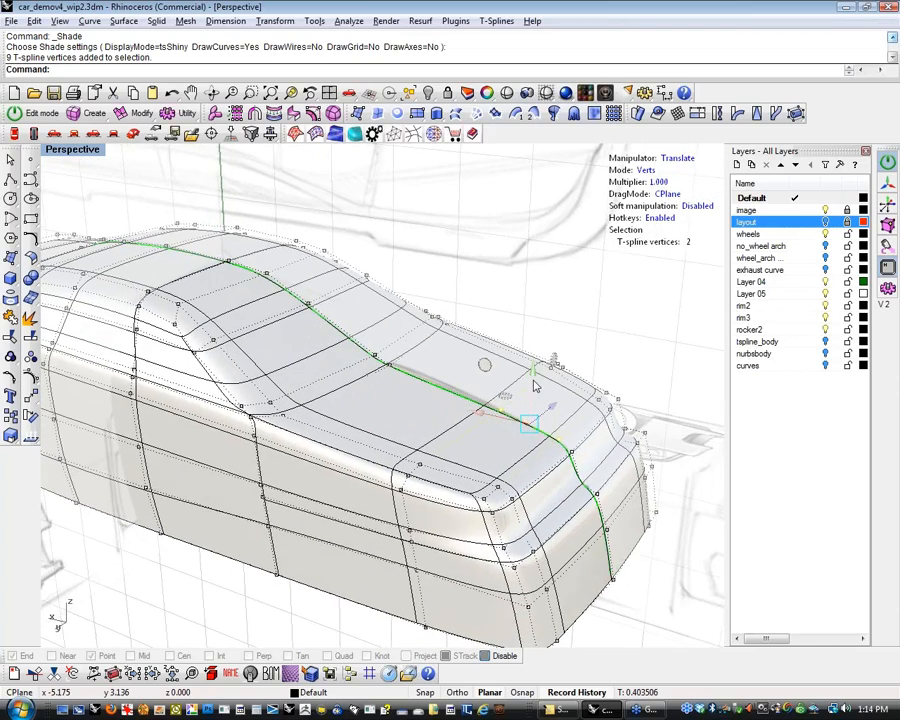
left_click_drag(531, 369, 531, 367)
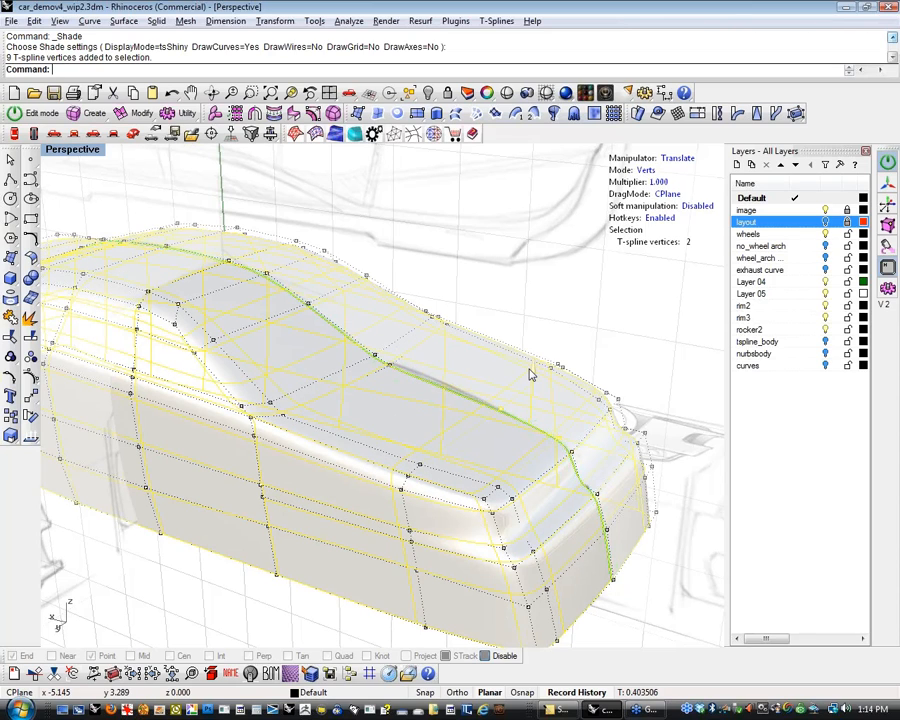
left_click_drag(531, 374, 531, 374)
Raise the centreline vertex at the base of the windshield slightly
left_click(391, 367)
left_click_drag(395, 319, 394, 312)
left_click(580, 298)
Preview the body in shiny shading without control points and inspect its front and rear surfaces
mouse_move(580, 298)
right_mouse_down()
mouse_move(569, 327)
mouse_move(249, 287)
mouse_move(283, 476)
mouse_move(343, 381)
right_mouse_up()
left_click(507, 93)
right_click_drag(478, 470, 460, 505)
right_click_drag(408, 516, 430, 589)
key("Return")
Shift the two corner vertices of the rear bumper's ledge and the neighbouring side vertex slightly sideways
scroll(420, 485, "up", 3)
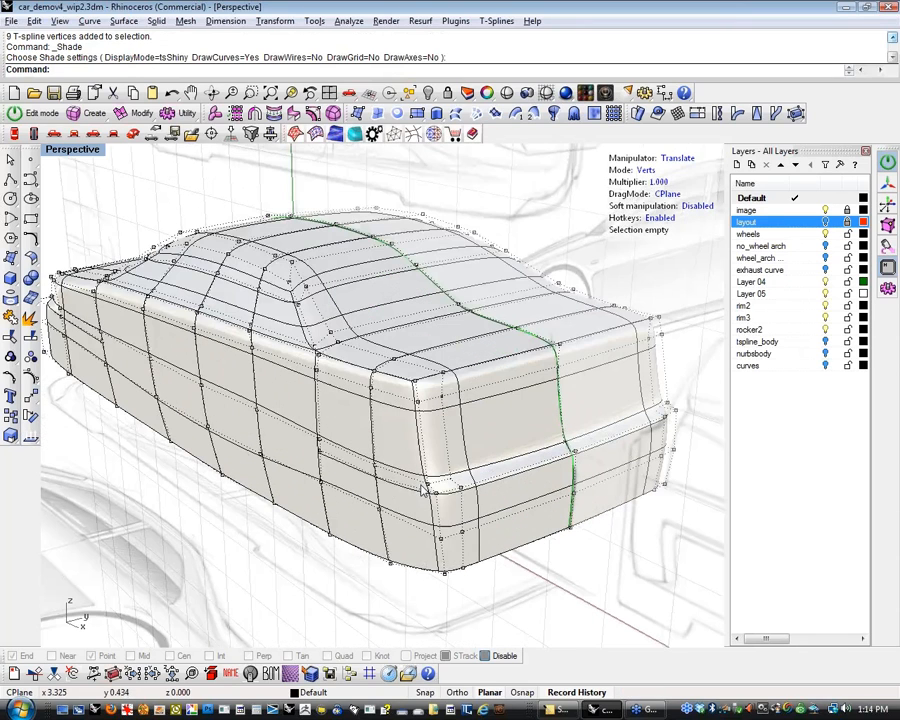
left_click(436, 484)
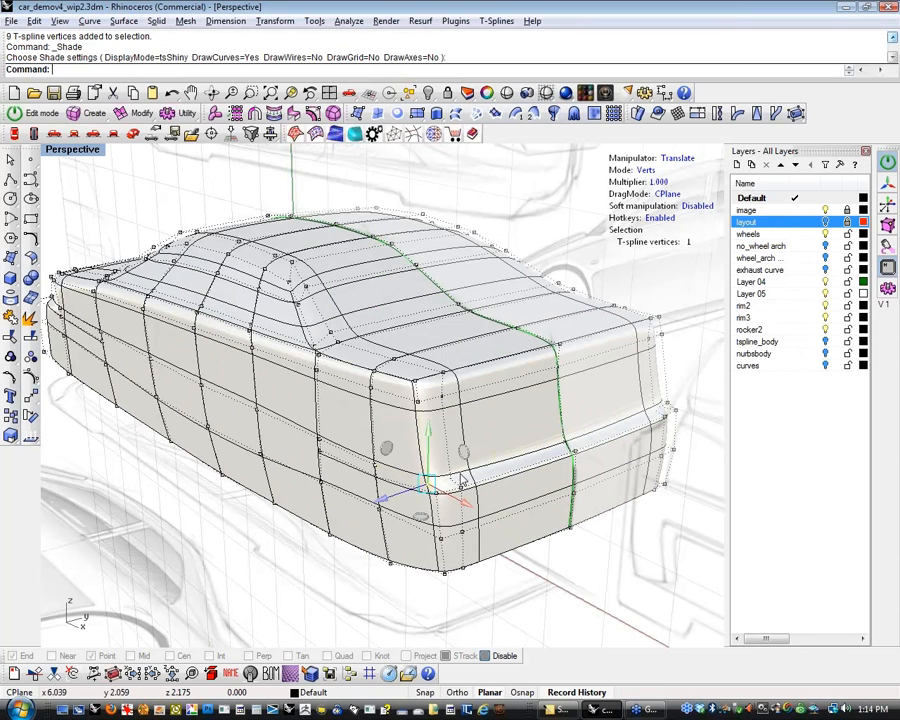
left_click(408, 496, "shift")
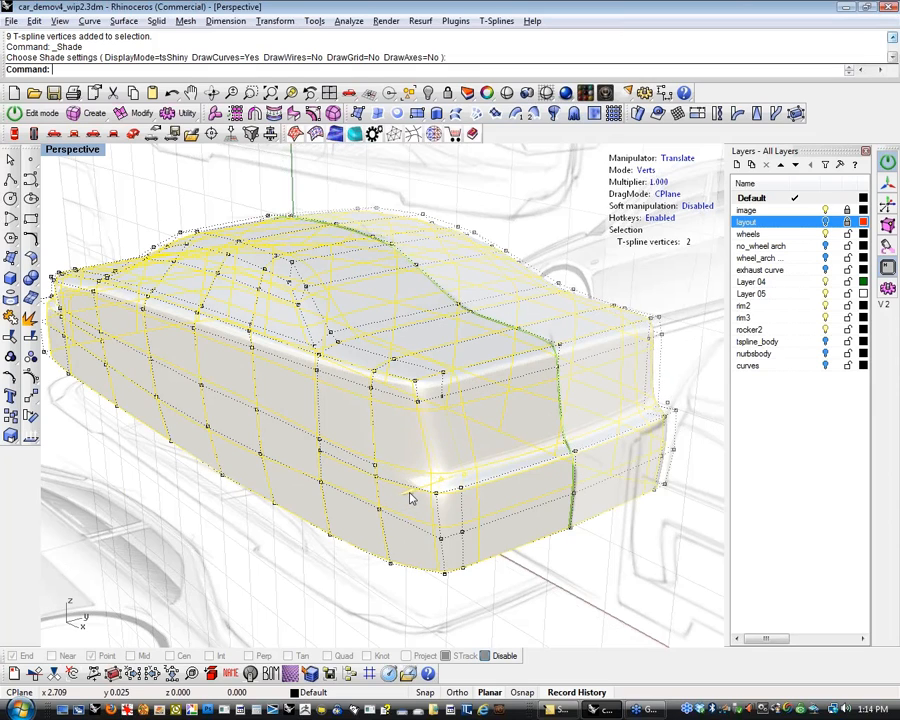
left_click_drag(407, 495, 405, 495)
left_click(376, 467)
left_click_drag(333, 487, 334, 483)
right_click_drag(220, 511, 227, 532)
Shift the two vertices at the trunk's upper rear corner sideways and adjust the vertex beside them
left_click(421, 406)
left_click(423, 431, "shift")
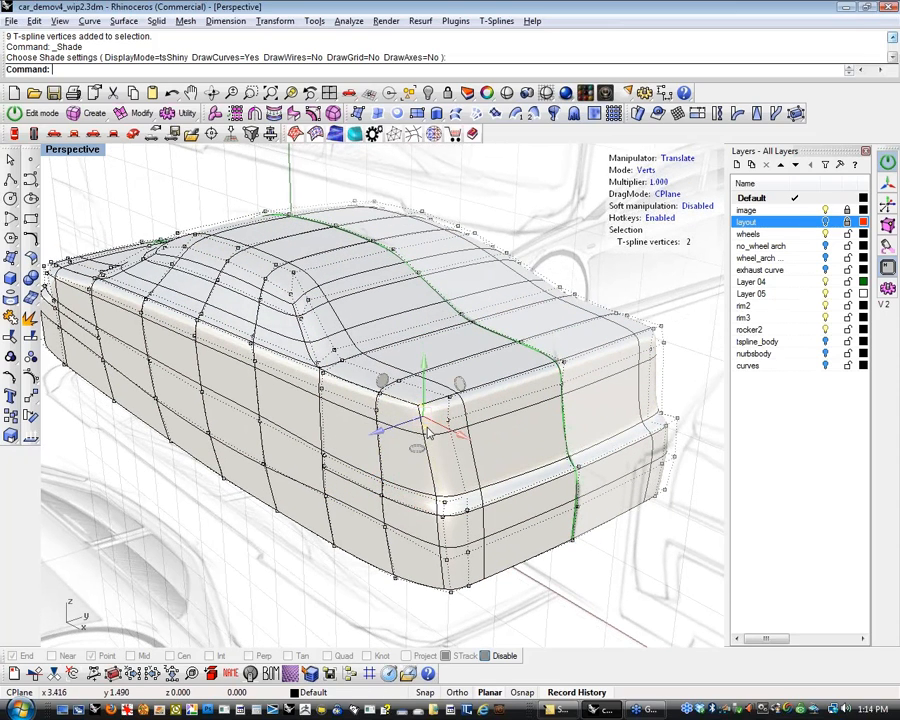
left_click_drag(380, 432, 418, 437)
left_click(286, 537)
left_click(448, 424)
left_click(279, 530)
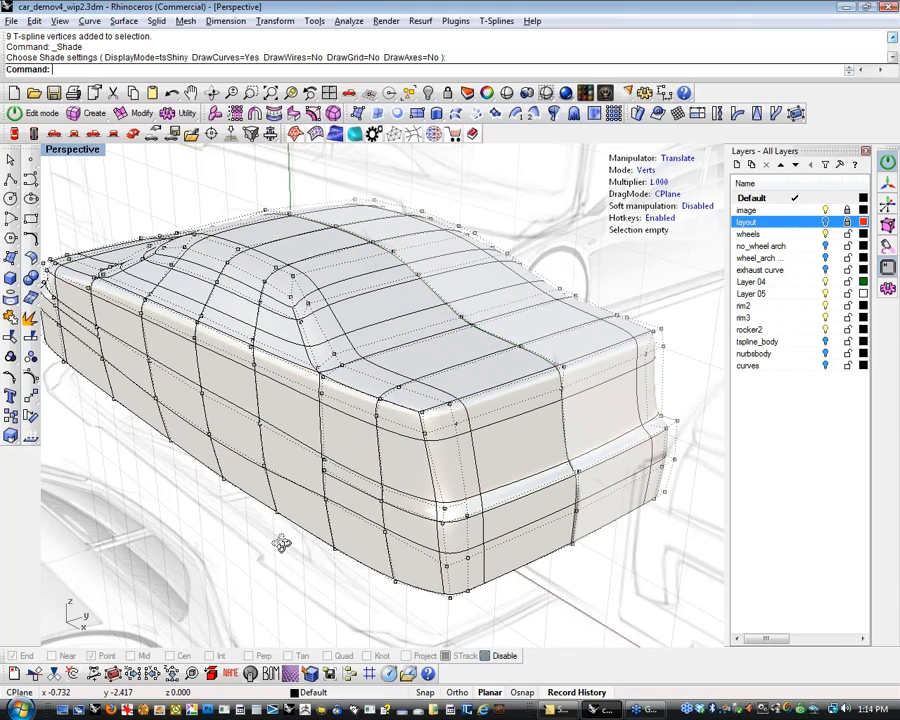
Move the column of three rear bumper vertices beside the corner slightly toward the centreline
right_click_drag(281, 544, 278, 549)
scroll(285, 545, "up", 2)
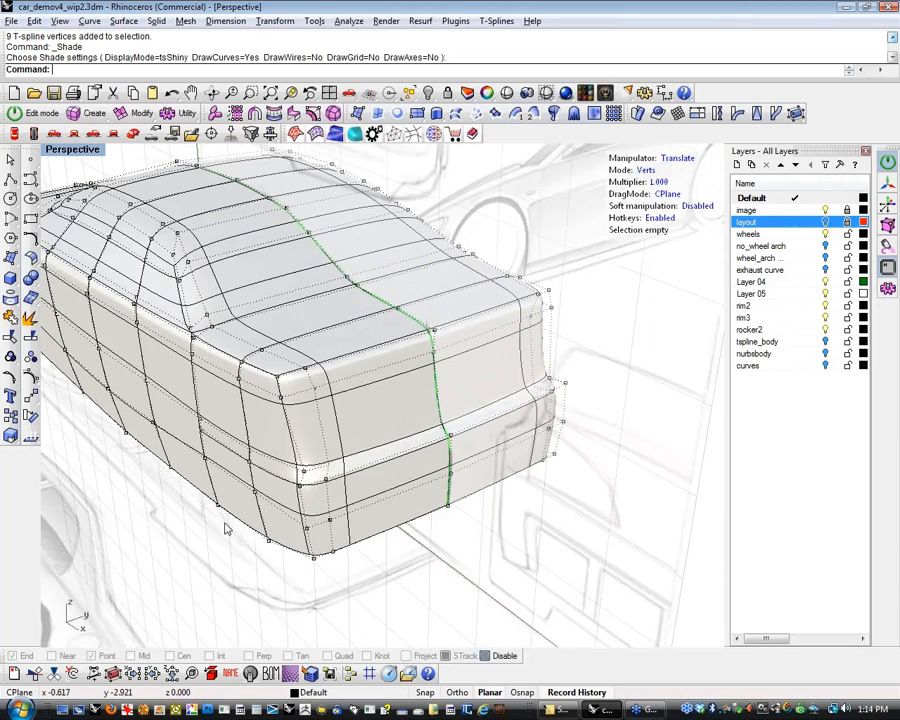
left_click(325, 540)
scroll(332, 527, "up", 4)
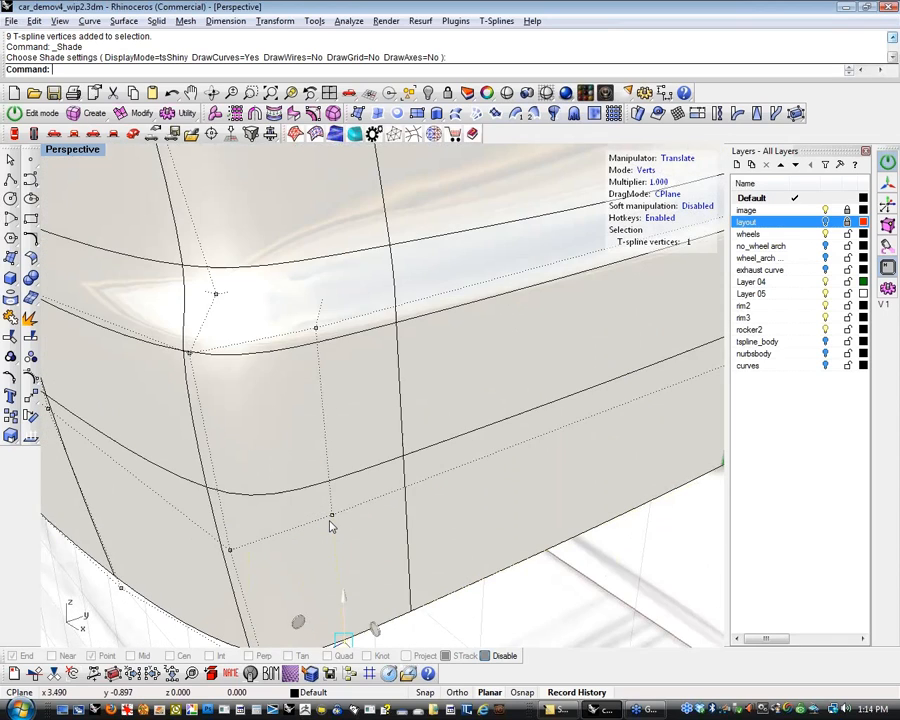
left_click(316, 330, "shift")
left_click(288, 381, "shift")
scroll(290, 420, "down", 3)
left_click_drag(296, 452, 314, 453)
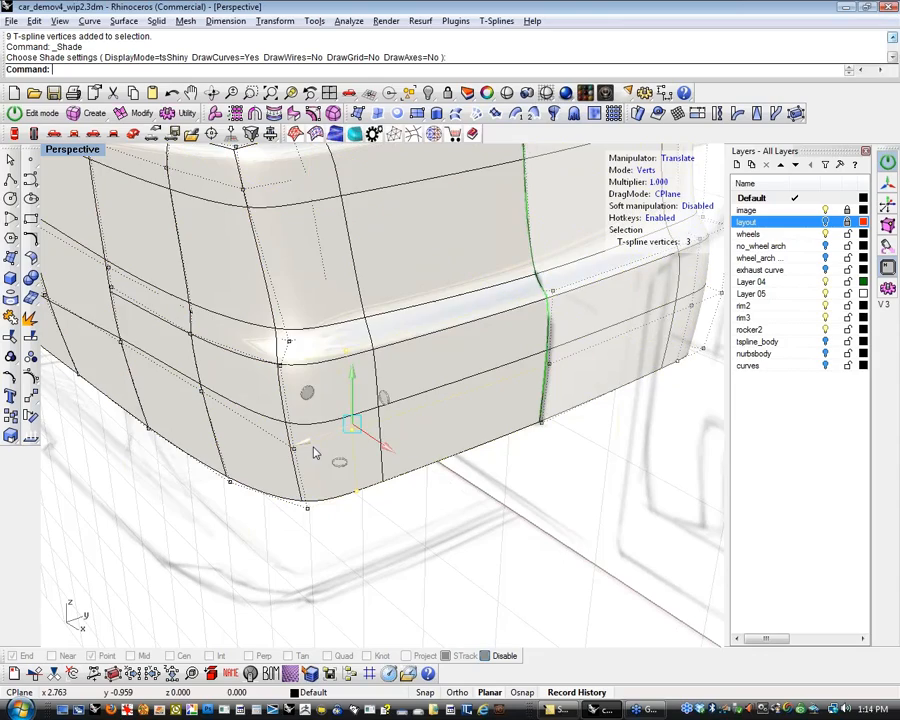
left_click(422, 506)
Examine the overall car body from its rear and front corners
scroll(428, 502, "down", 6)
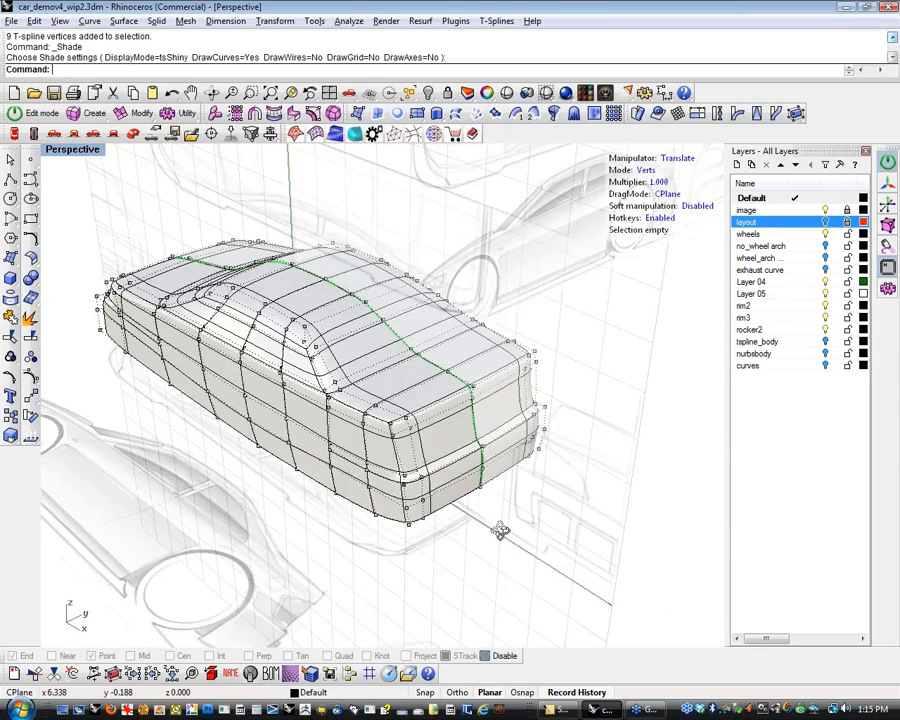
right_click_drag(500, 530, 623, 466)
scroll(593, 392, "up", 5)
right_click_drag(591, 394, 706, 355)
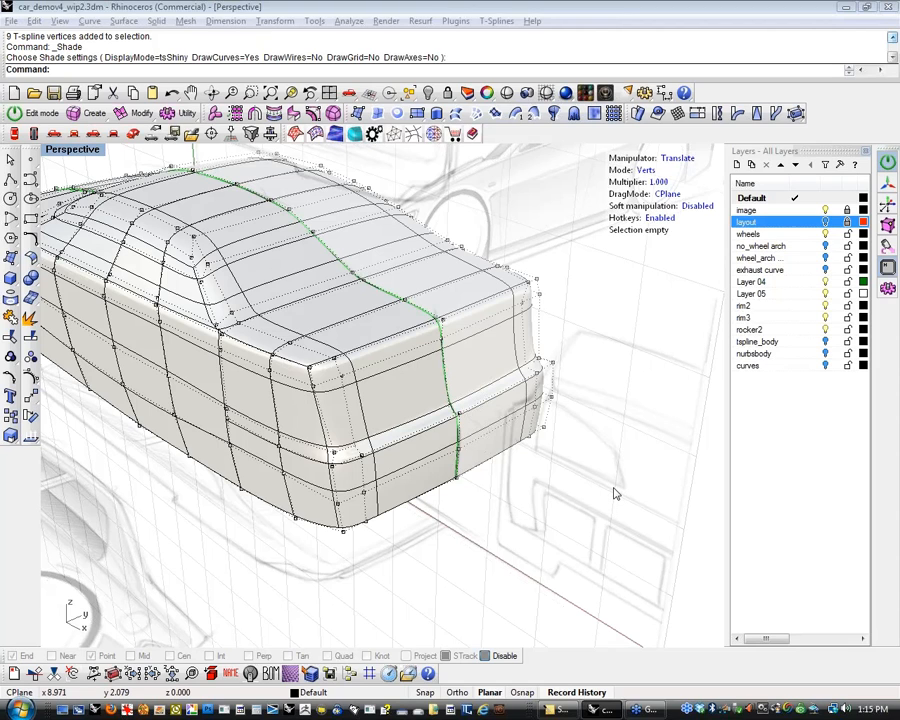
mouse_move(488, 546)
right_mouse_down()
mouse_move(524, 556)
mouse_move(608, 546)
mouse_move(500, 522)
mouse_move(534, 604)
mouse_move(538, 570)
mouse_move(514, 548)
mouse_move(502, 558)
right_mouse_up()
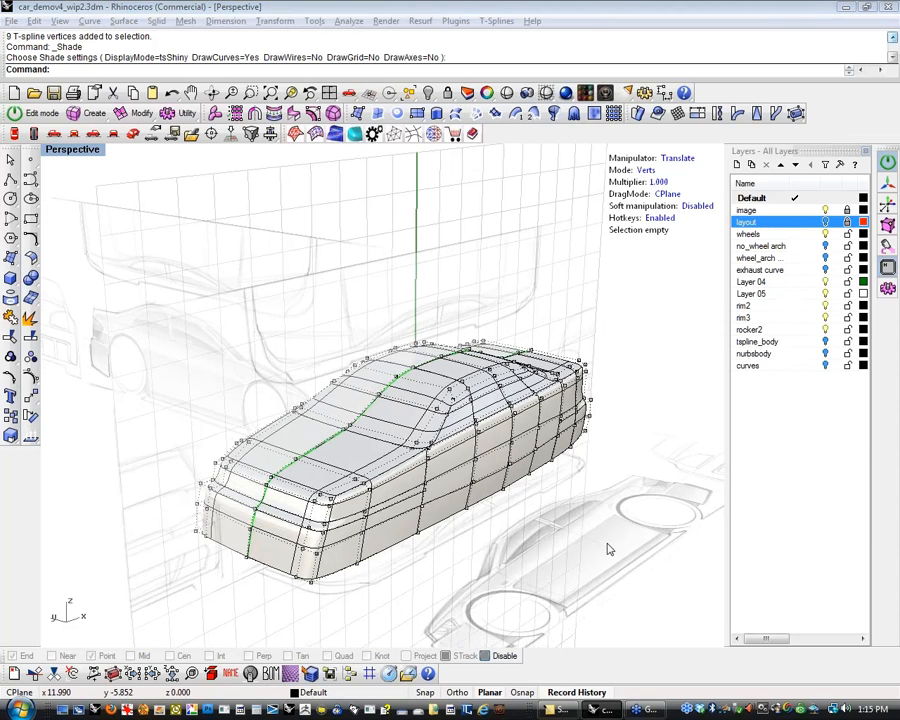
right_click_drag(574, 543, 630, 519)
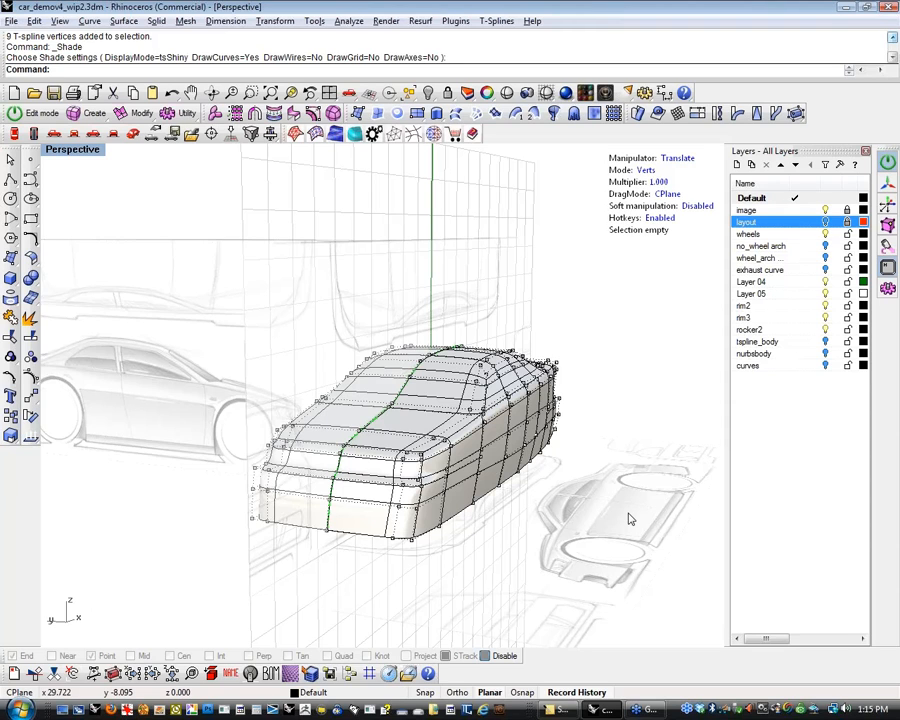
right_click_drag(630, 519, 390, 546)
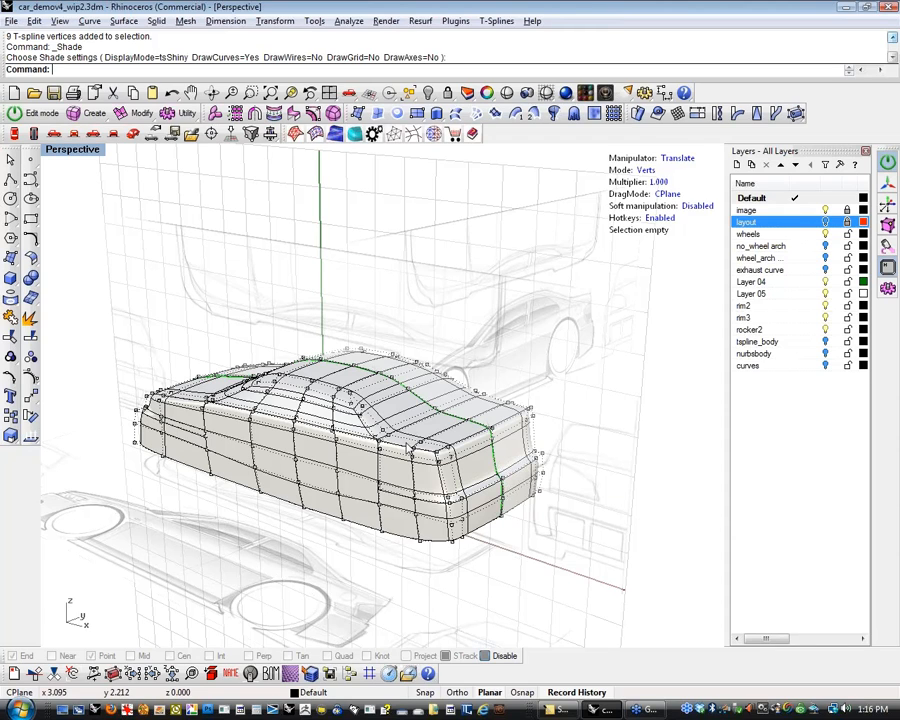
Crease the full edge loop that runs along the roof side from the hood down to the rear bumper
scroll(397, 437, "up", 5)
key("2")
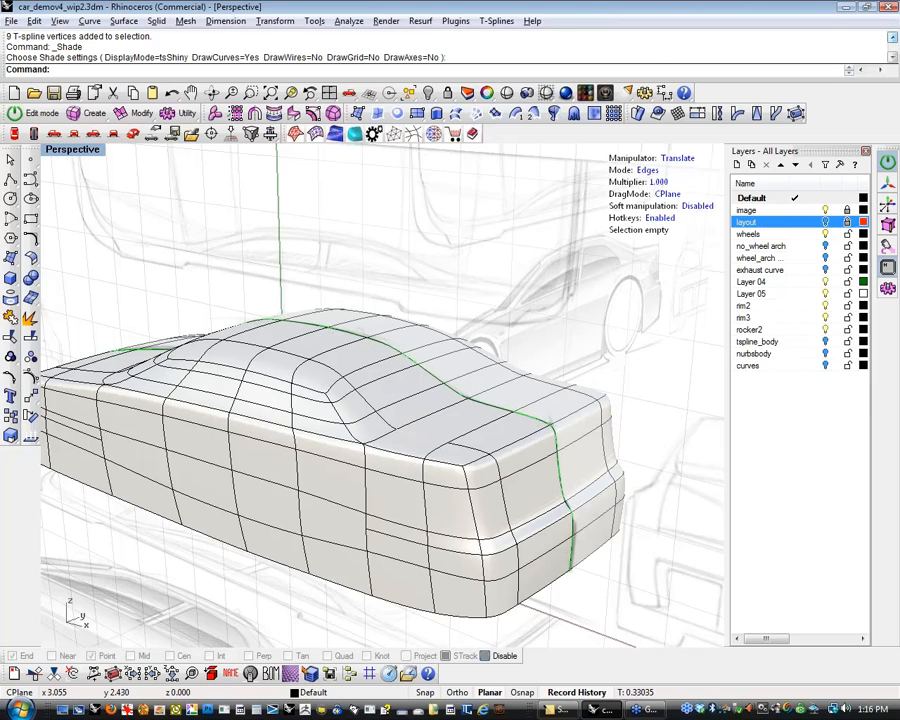
double_click(410, 438)
right_click_drag(406, 441, 420, 461, "shift")
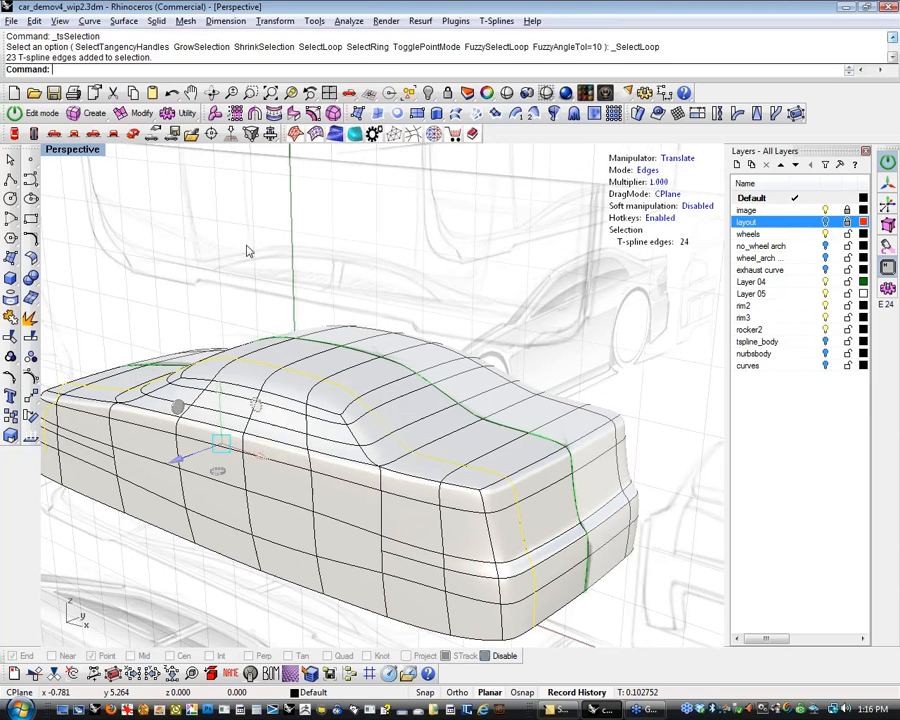
left_click(90, 117)
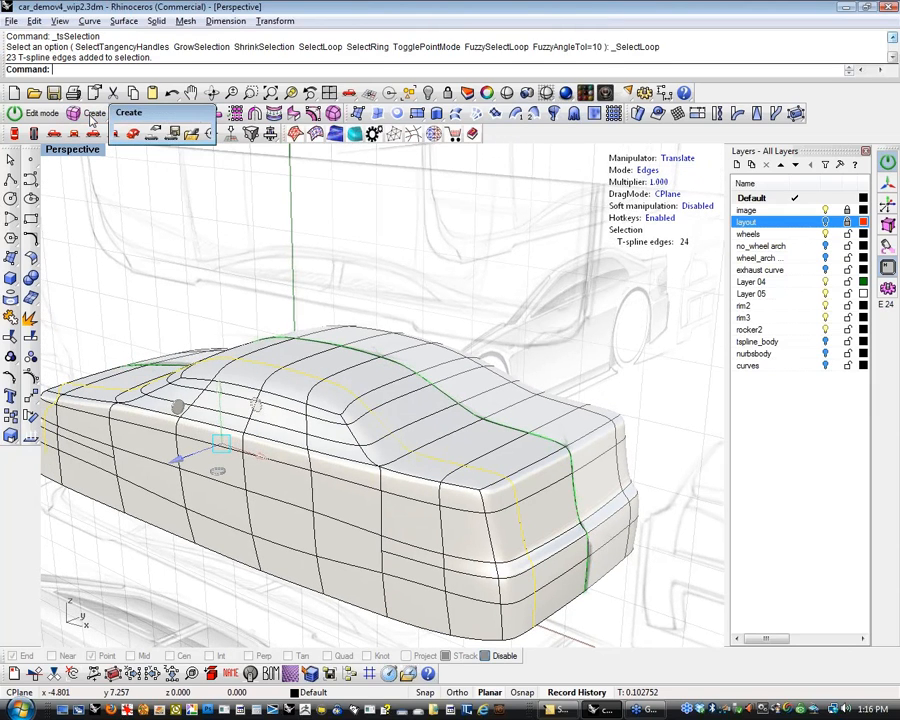
left_click(120, 236)
left_click(132, 117)
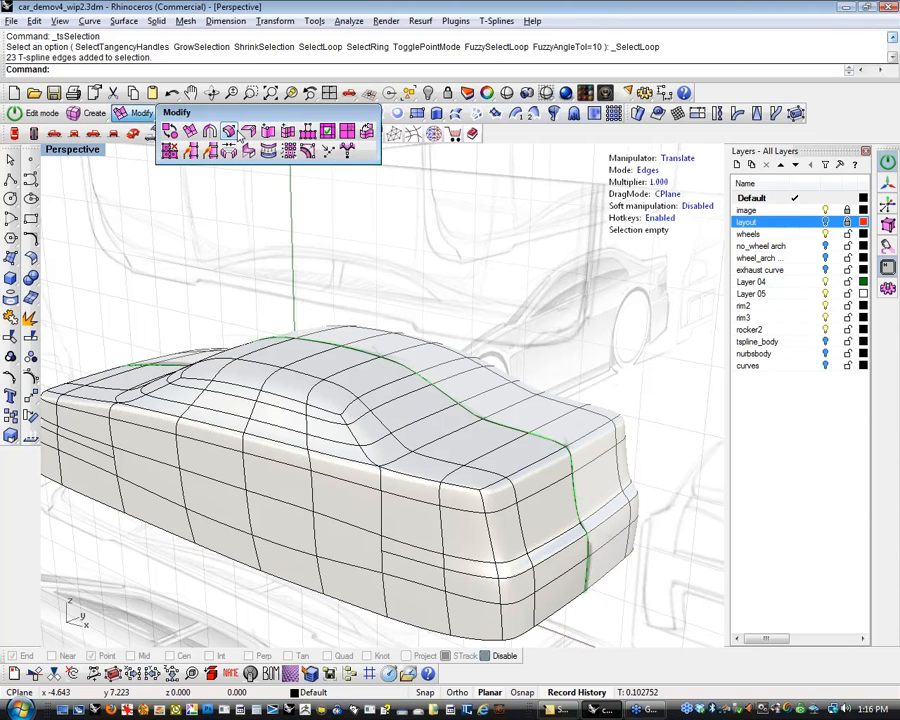
left_click(175, 128)
double_click(444, 474)
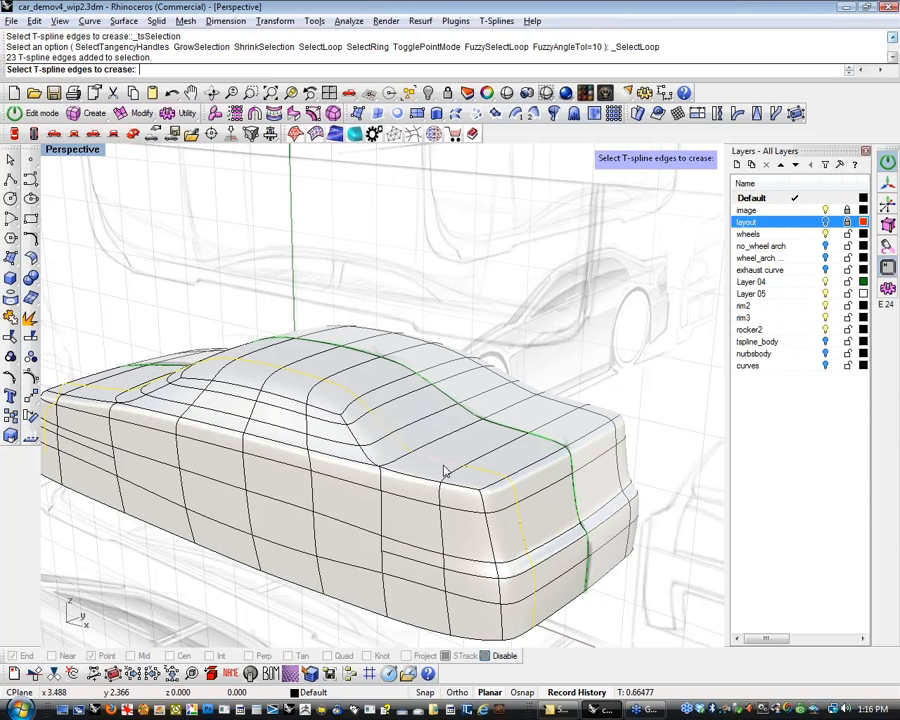
key("Return")
Inspect the creased roof-side edge from the front and rear, including in shiny shaded preview
right_click_drag(337, 510, 436, 258)
left_click(436, 256)
mouse_move(225, 420)
right_mouse_down()
mouse_move(313, 422)
mouse_move(415, 405)
right_mouse_up()
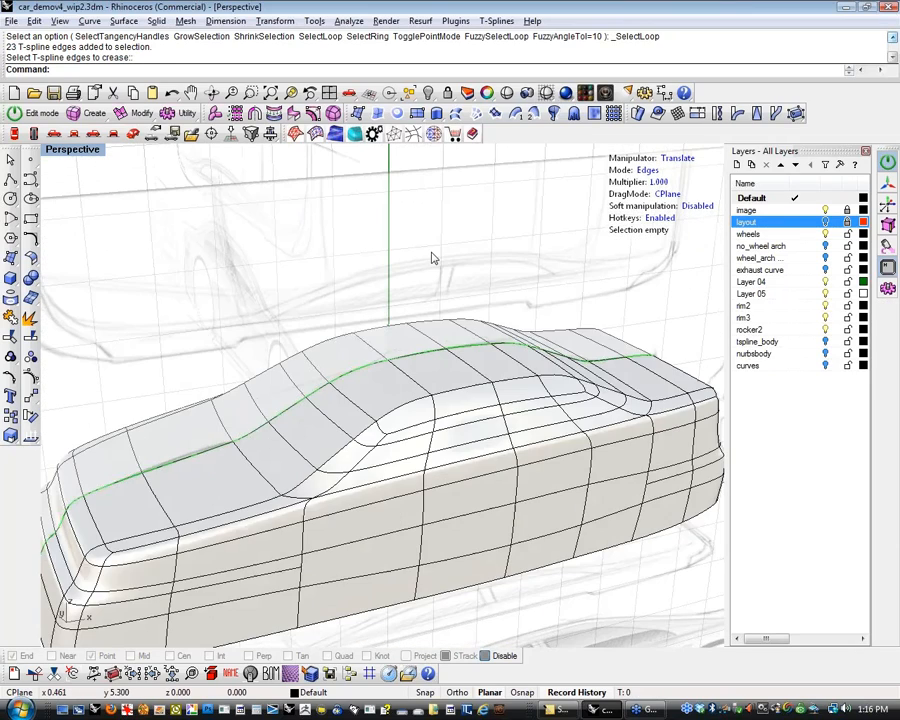
left_click(507, 93)
mouse_move(348, 415)
right_mouse_down()
mouse_move(496, 412)
mouse_move(484, 494)
mouse_move(194, 532)
mouse_move(209, 444)
mouse_move(285, 478)
mouse_move(320, 508)
mouse_move(321, 438)
mouse_move(370, 486)
mouse_move(414, 496)
mouse_move(357, 239)
right_mouse_up()
key("Escape")
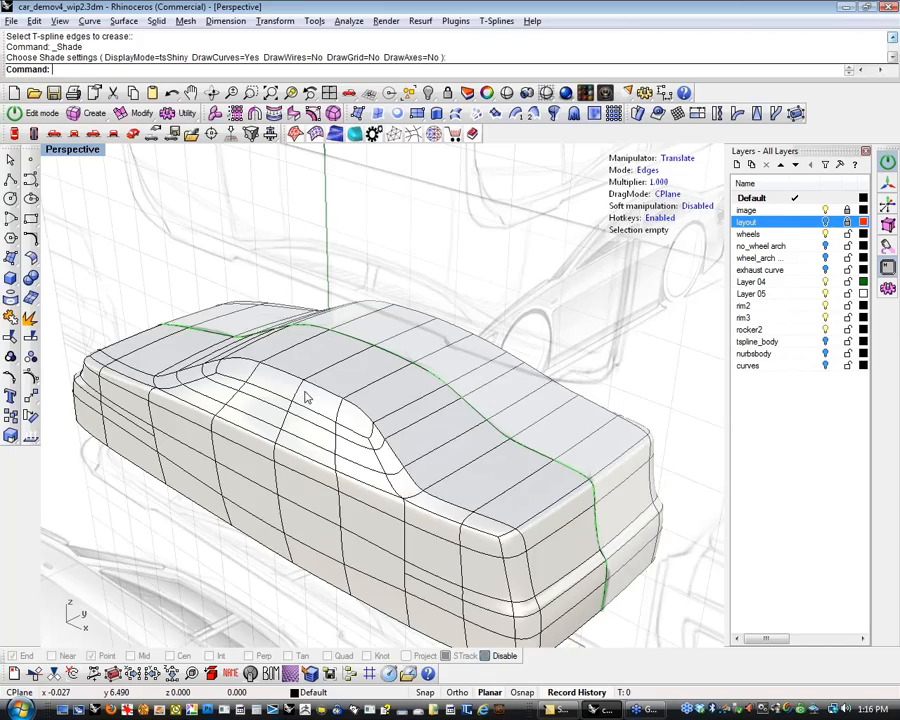
scroll(313, 434, "up", 3)
scroll(311, 428, "down", 6)
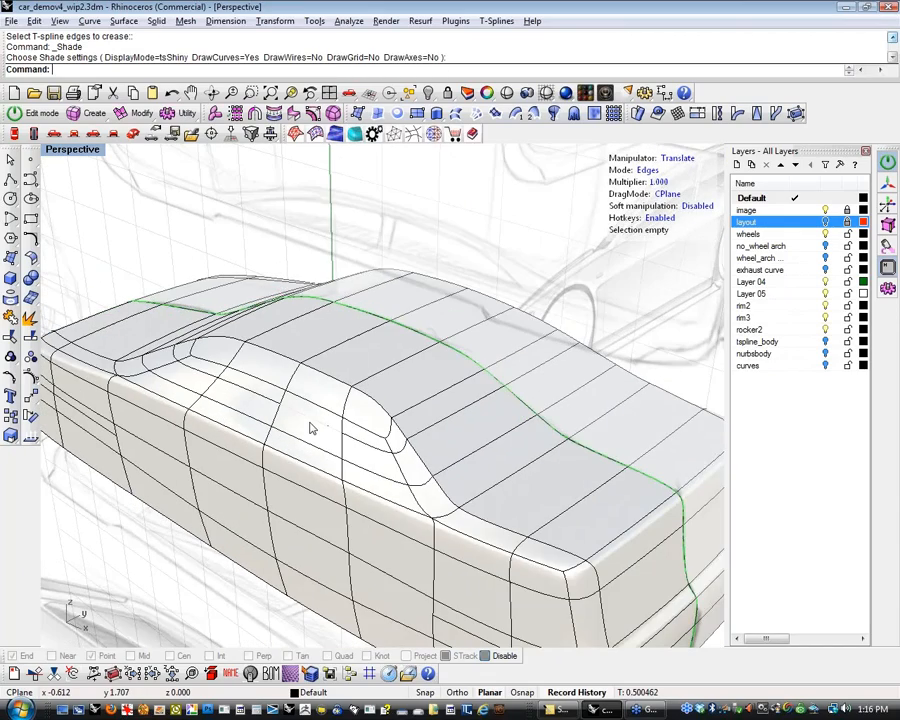
Select all vertices of the car body and remove its creases
right_click_drag(313, 472, 323, 476)
key("a")
scroll(307, 470, "down", 2)
scroll(311, 469, "down", 1)
left_click_drag(86, 245, 562, 606)
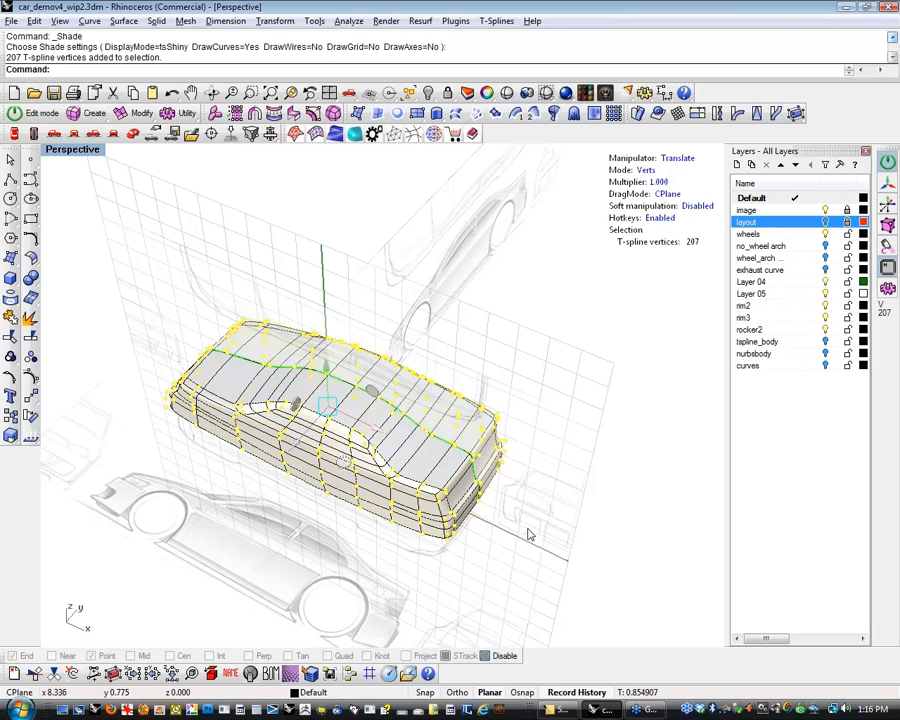
left_click(140, 116)
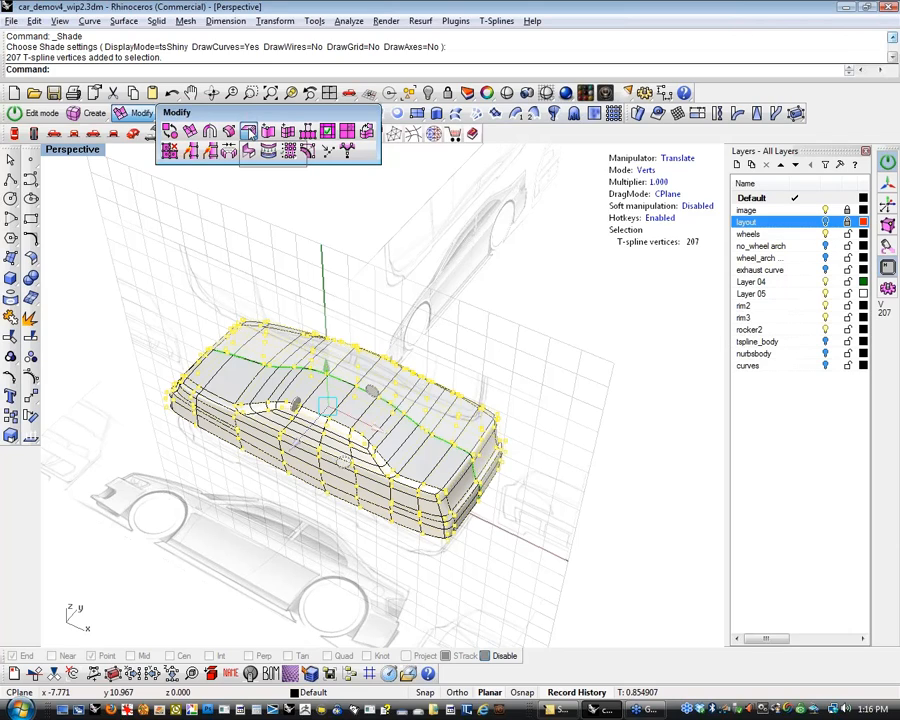
left_click(248, 131)
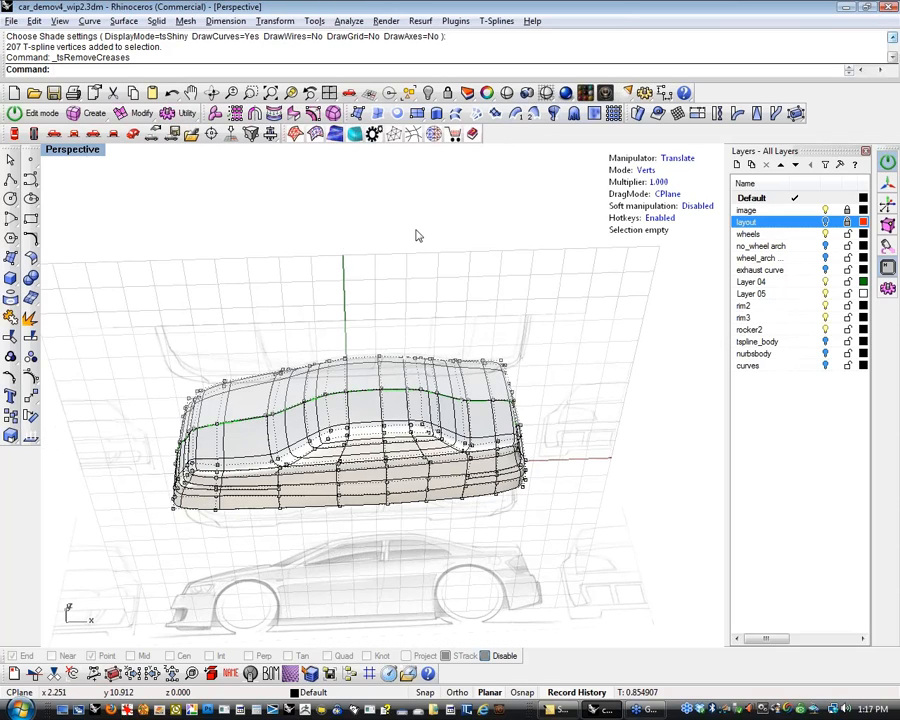
Preview the crease-free body in shiny shading and inspect the roof and side surfaces up close
key("F6")
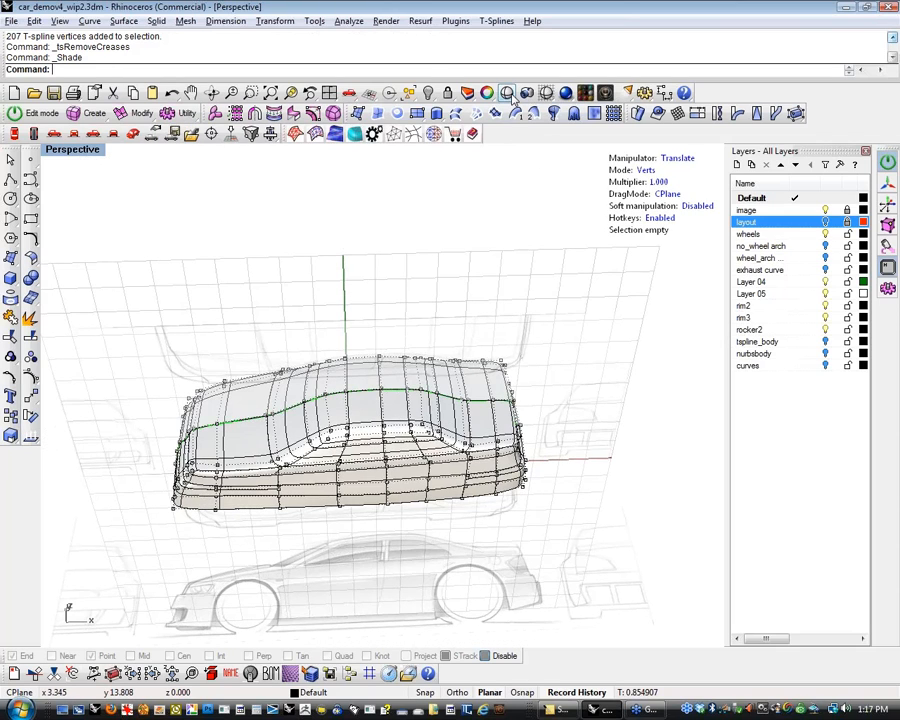
right_click_drag(434, 475, 532, 520)
scroll(378, 530, "up", 3)
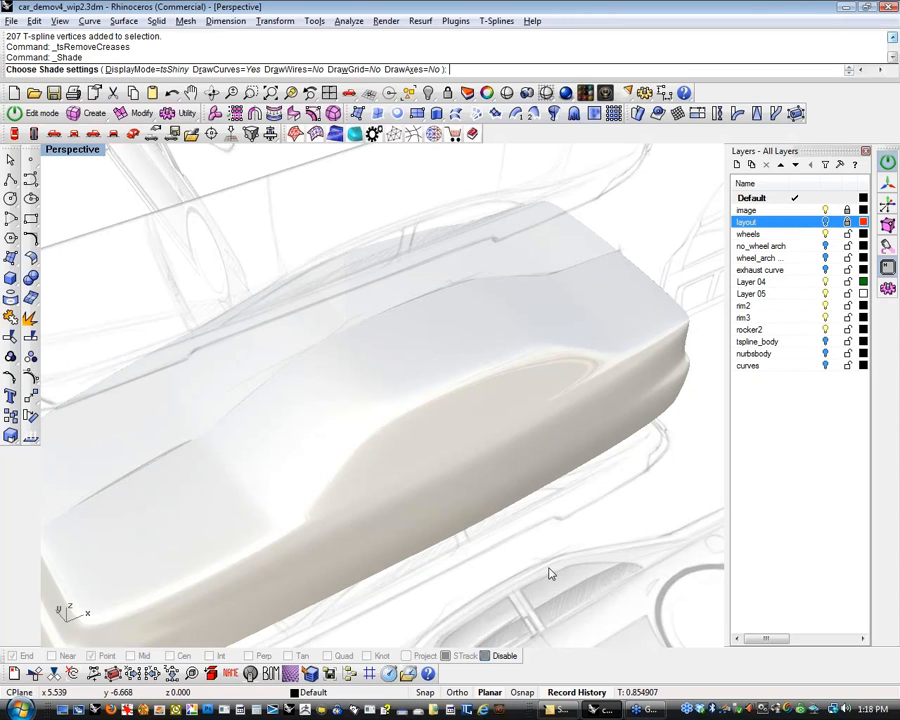
Leave the shiny shaded preview and convert the T-spline car body into a Rhino surface
scroll(502, 569, "down", 5)
mouse_move(540, 510)
right_mouse_down()
mouse_move(516, 502)
mouse_move(524, 526)
mouse_move(582, 562)
mouse_move(507, 509)
mouse_move(363, 492)
mouse_move(285, 539)
mouse_move(135, 398)
mouse_move(145, 416)
mouse_move(116, 345)
mouse_move(141, 215)
mouse_move(110, 183)
mouse_move(107, 196)
right_mouse_up()
scroll(133, 392, "up", 3)
key("Return")
left_click(93, 122)
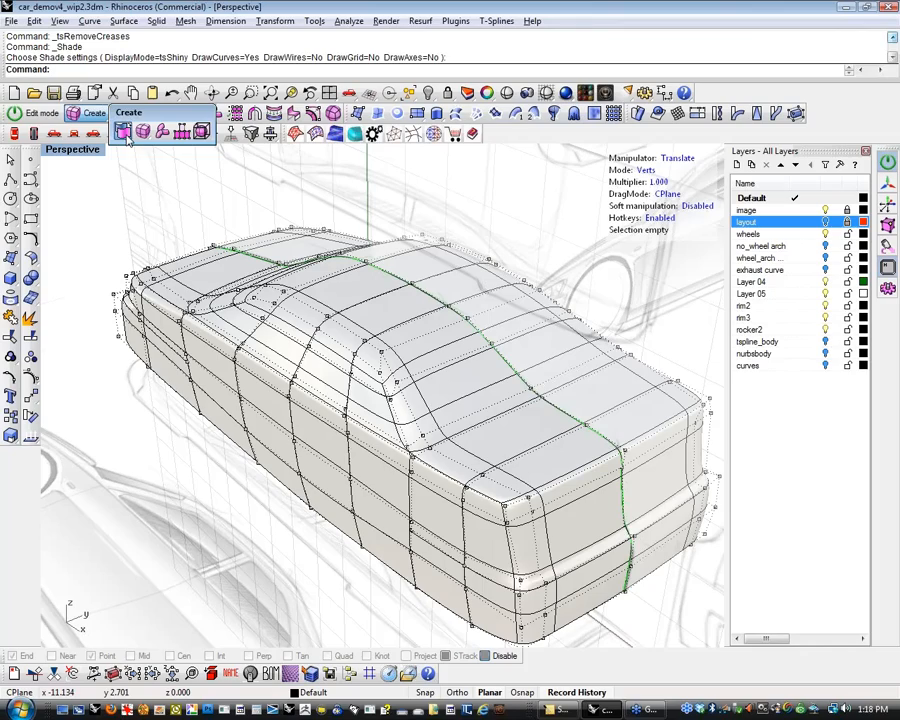
left_click(123, 133)
left_click(327, 342)
key("Return")
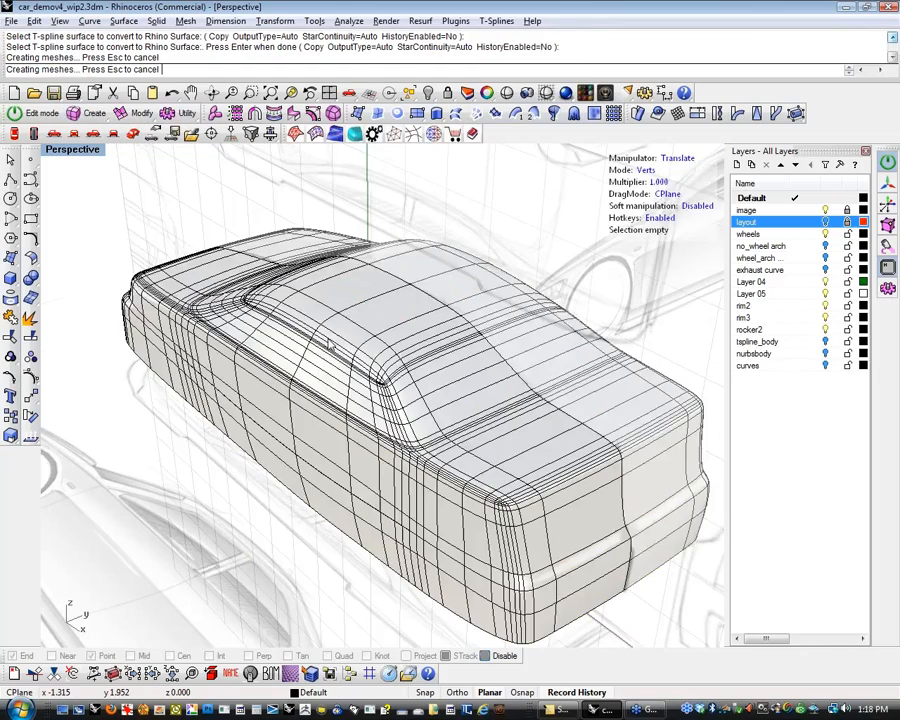
Select and inspect the converted Rhino polysurface of the car body, and undo the conversion to T-spline
right_click_drag(329, 344, 410, 528)
left_click(404, 453)
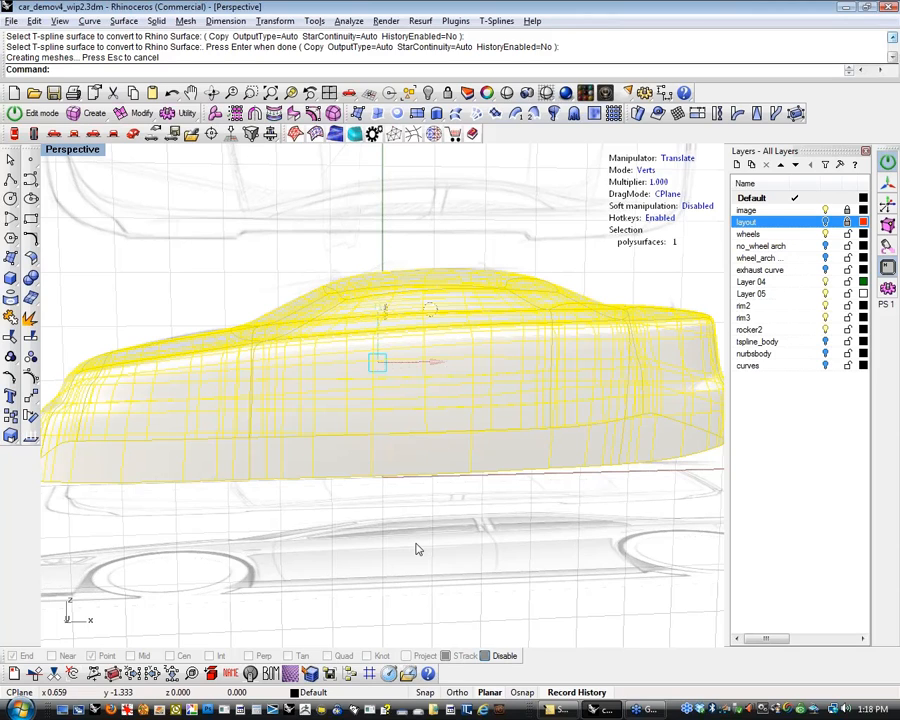
right_click_drag(370, 548, 518, 532)
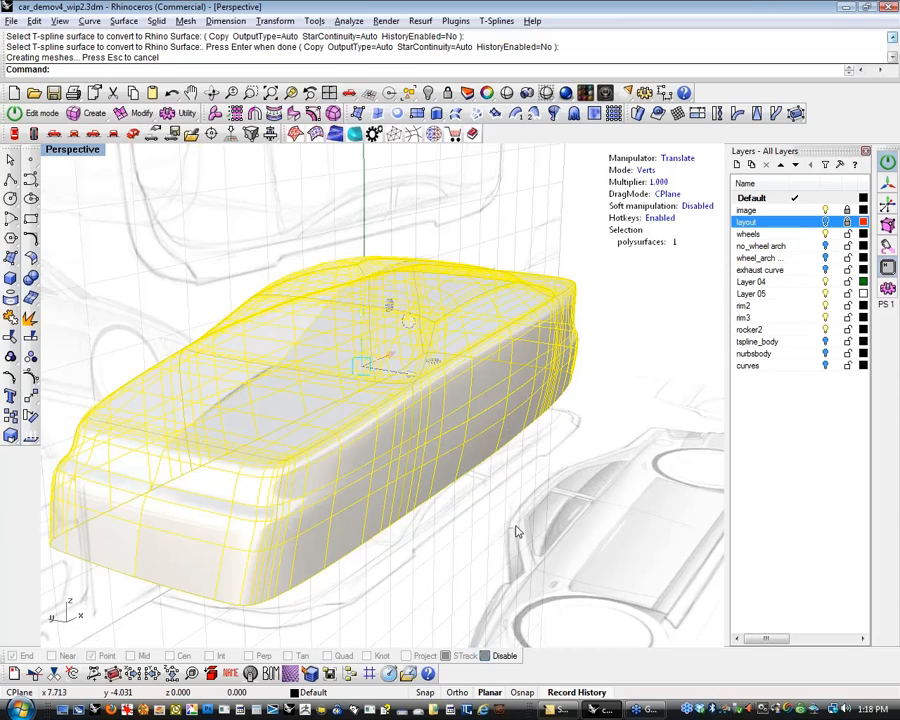
key("ctrl+z")
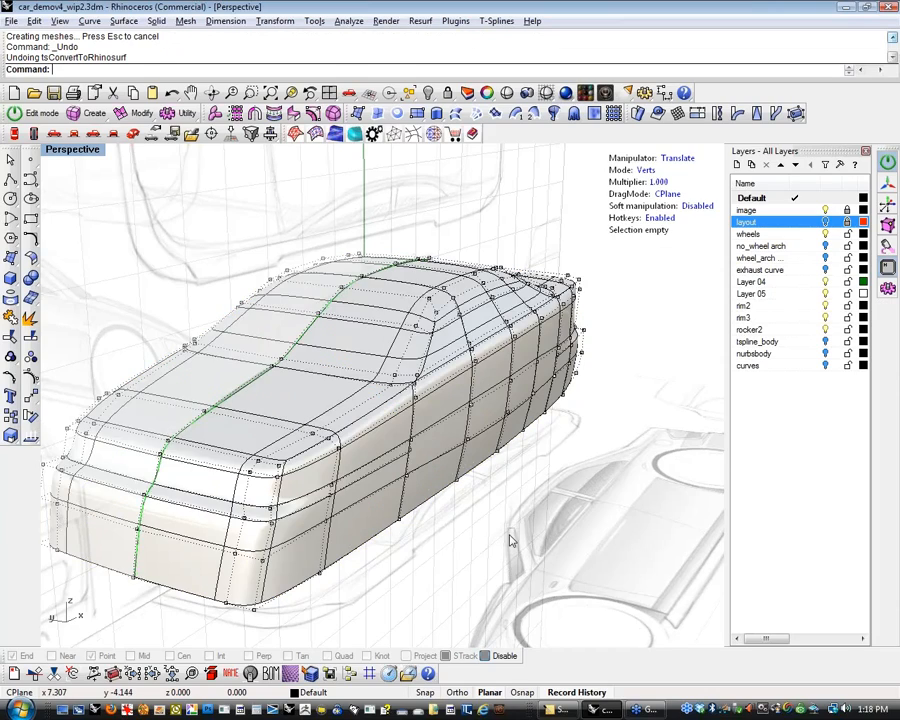
Try lengthening the car body by moving all vertices of its rear section rearward in side view
right_click_drag(510, 530, 282, 512)
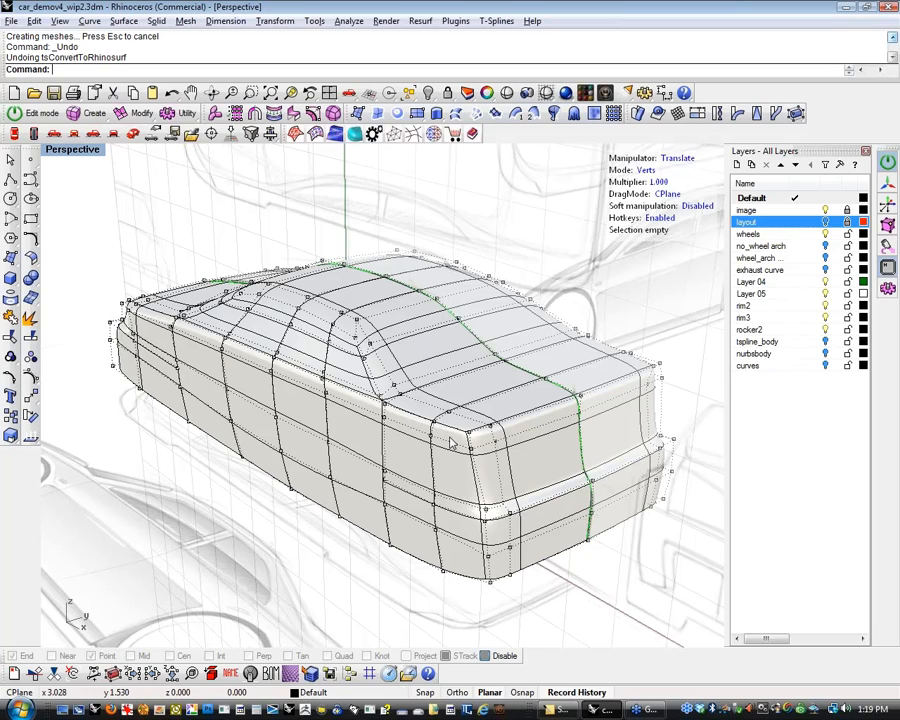
right_click_drag(86, 487, 241, 480)
scroll(257, 446, "down", 5)
scroll(352, 446, "up", 2)
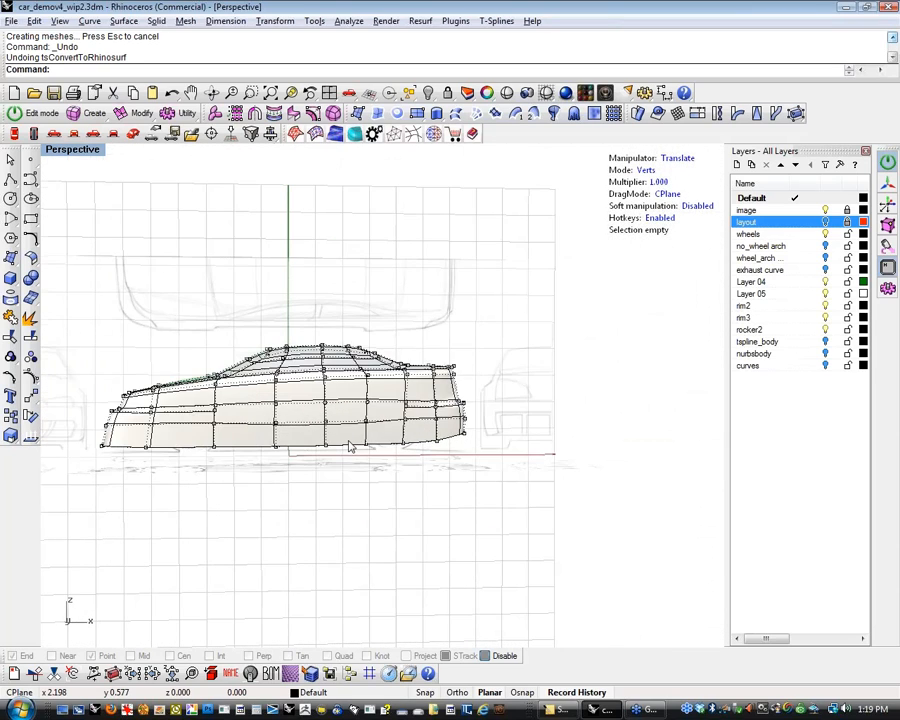
right_click_drag(348, 462, 423, 484, "shift")
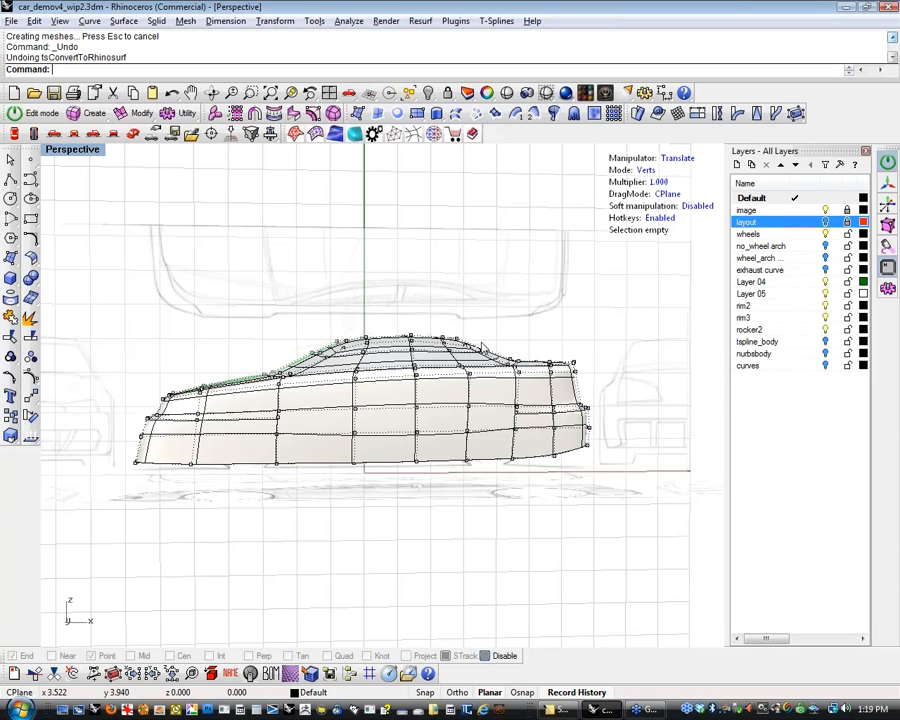
scroll(362, 306, "up", 4)
scroll(362, 300, "down", 2)
left_click_drag(362, 295, 628, 558)
left_click_drag(536, 418, 622, 412)
left_click(480, 586)
Move the vertices of the cross-section through the middle of the cabin rearward to even out the spacing
left_click_drag(305, 285, 362, 587)
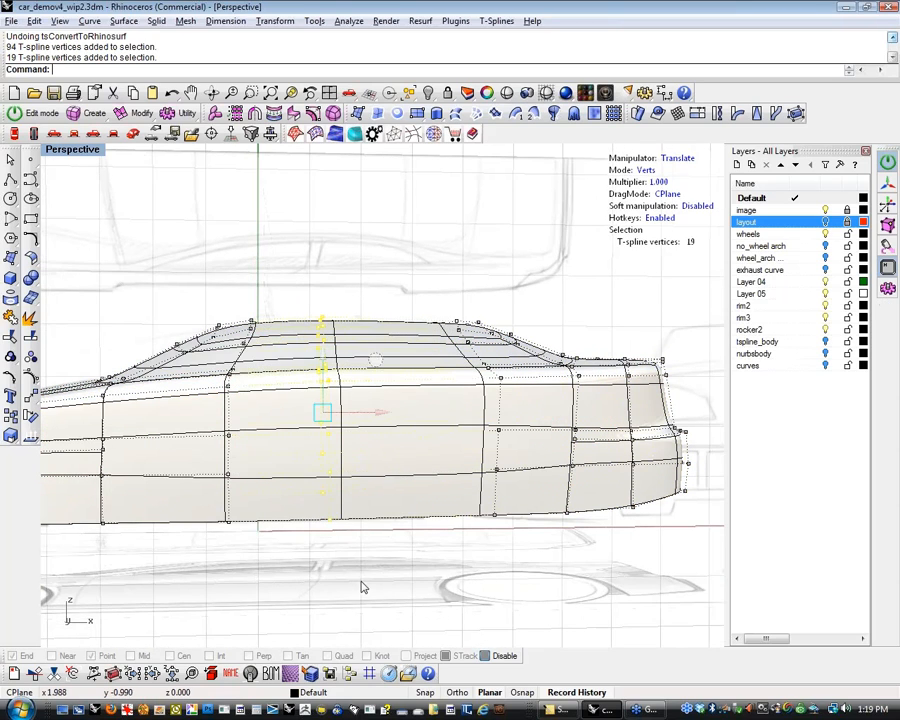
left_click_drag(374, 416, 410, 418)
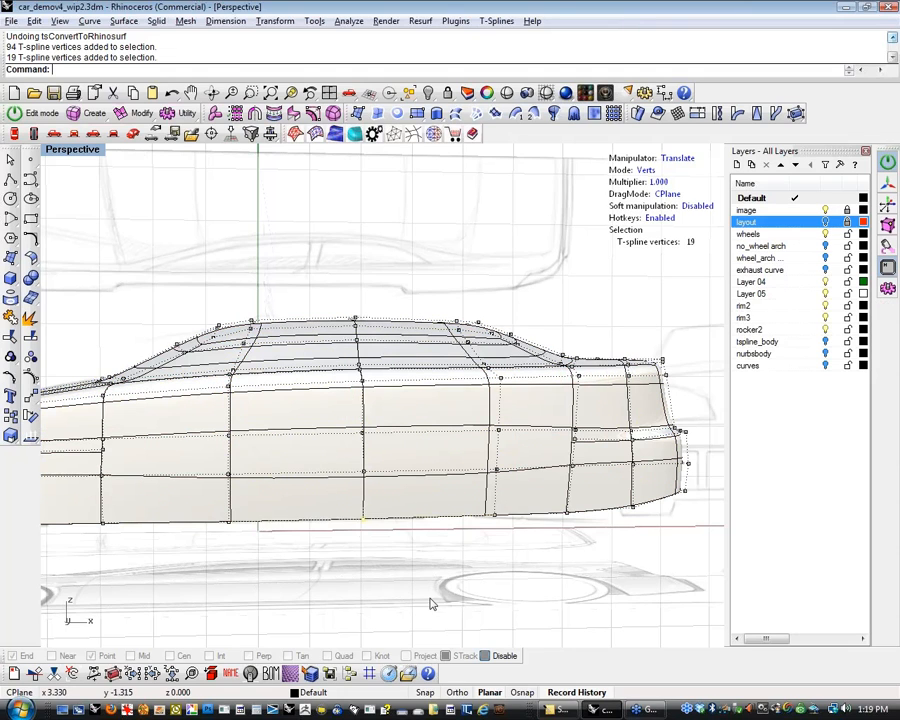
left_click(428, 596)
Try lowering the vertices of the rear roof and rear window to change the roofline's slope
left_click_drag(405, 283, 550, 376)
right_click_drag(532, 358, 508, 365, "shift")
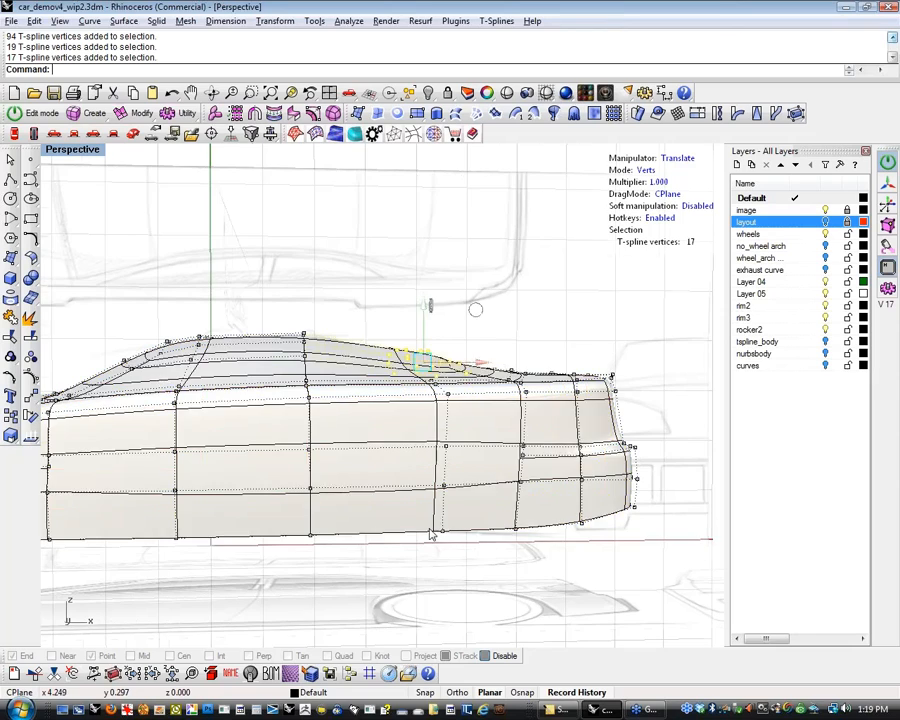
scroll(432, 537, "down", 2)
scroll(428, 540, "down", 2)
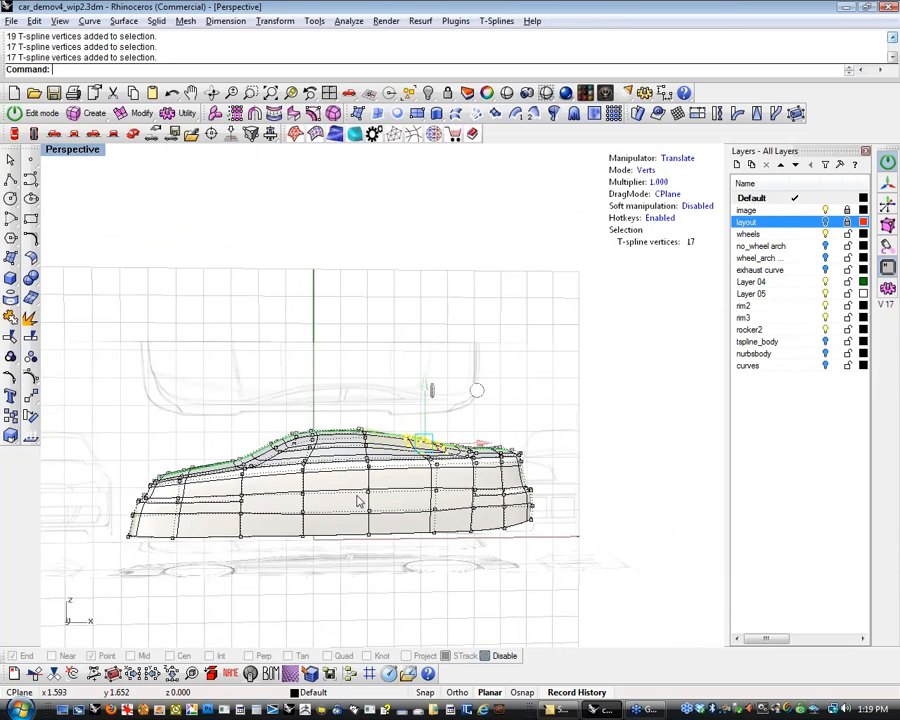
Undo the trial body-proportion changes, redo the crease removal that was also undone, and clear the vertex selection
key("ctrl+z")
key("ctrl+z")
key("ctrl+z")
key("ctrl+z")
key("ctrl+z")
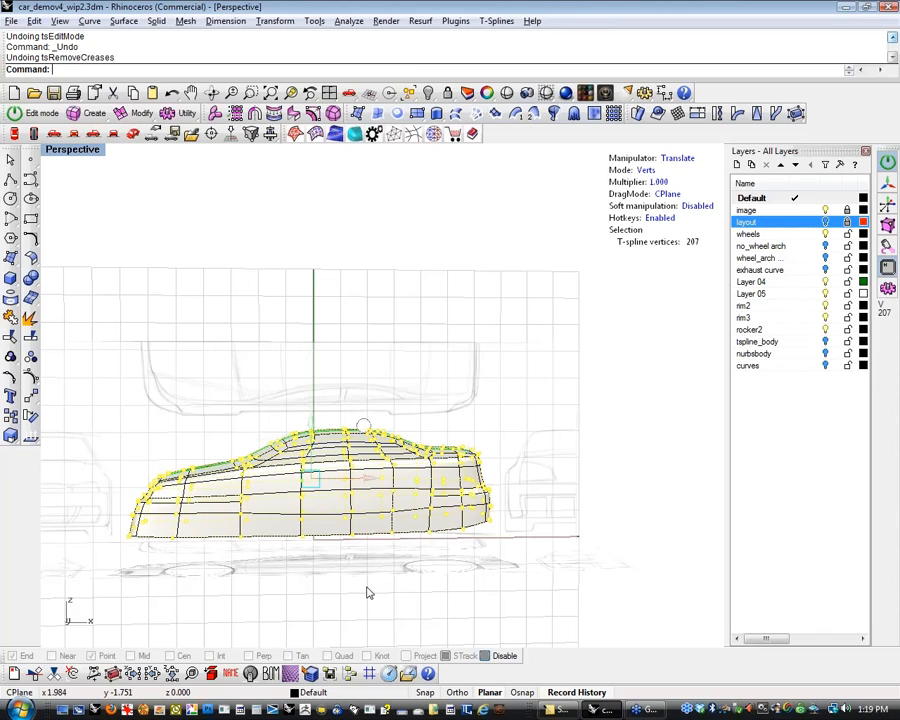
left_click(33, 21)
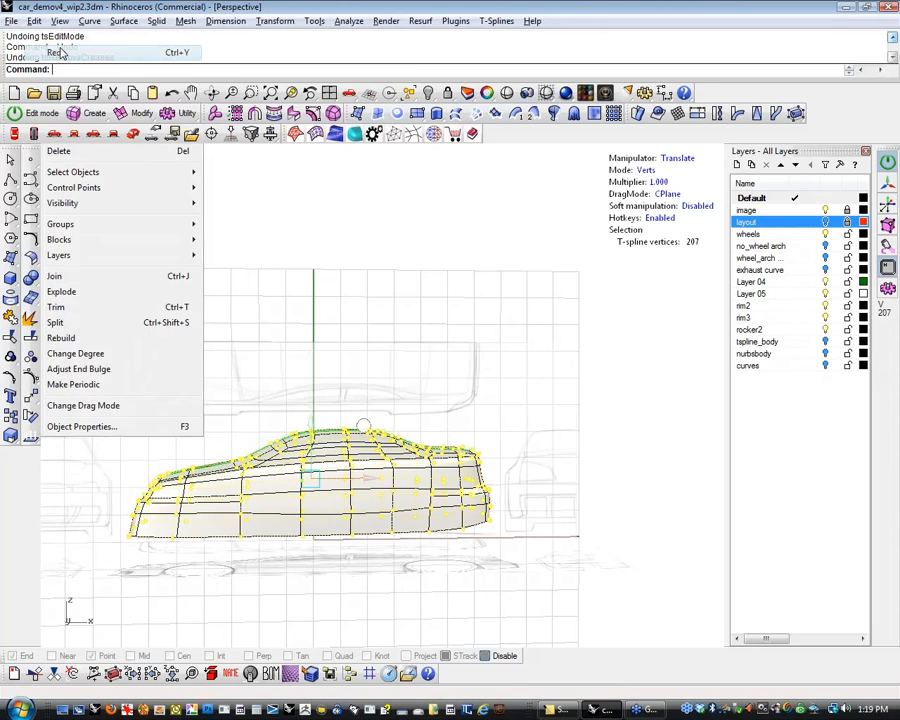
left_click(60, 47)
left_click(459, 419)
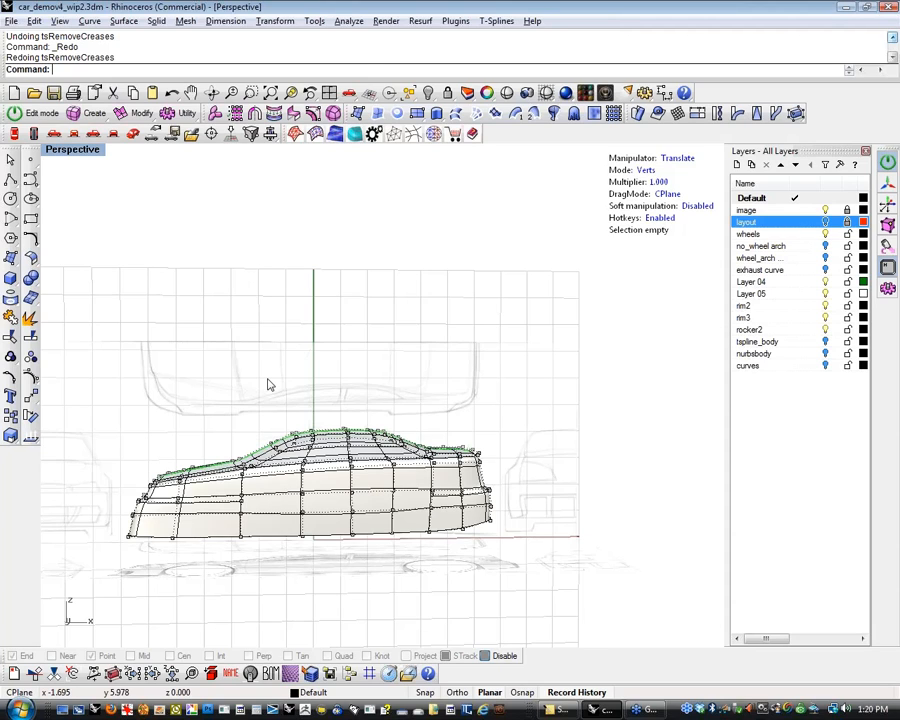
Switch to the Front view with wireframe display so the car body overlays the side-view sketch
right_click_drag(373, 465, 440, 454)
right_click_drag(440, 454, 411, 466, "shift")
left_click(52, 136)
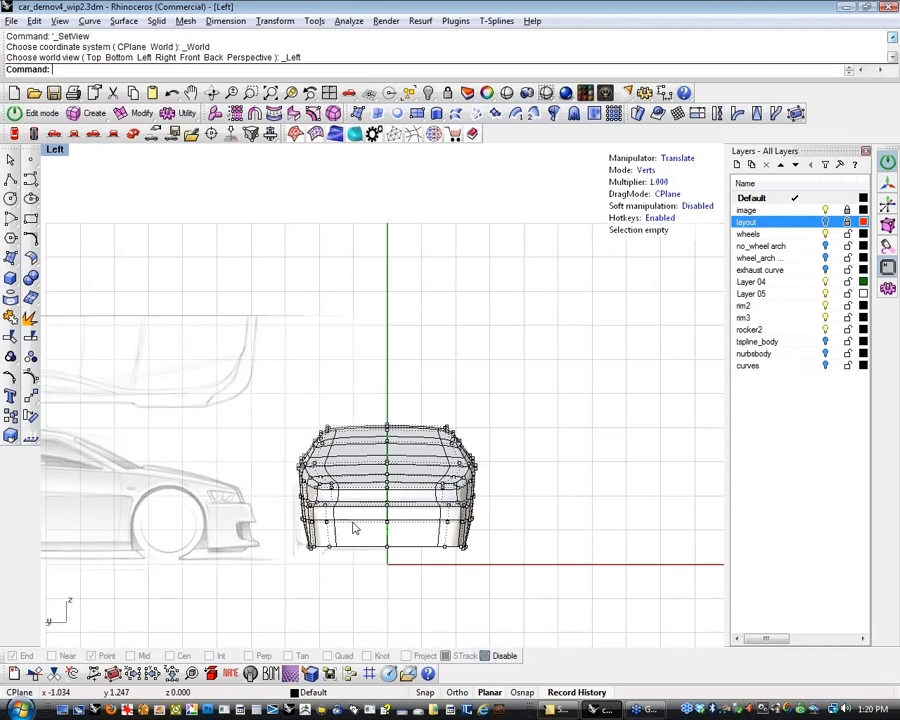
left_click(75, 138)
right_click_drag(402, 468, 392, 390)
middle_click(392, 390)
left_click(392, 382)
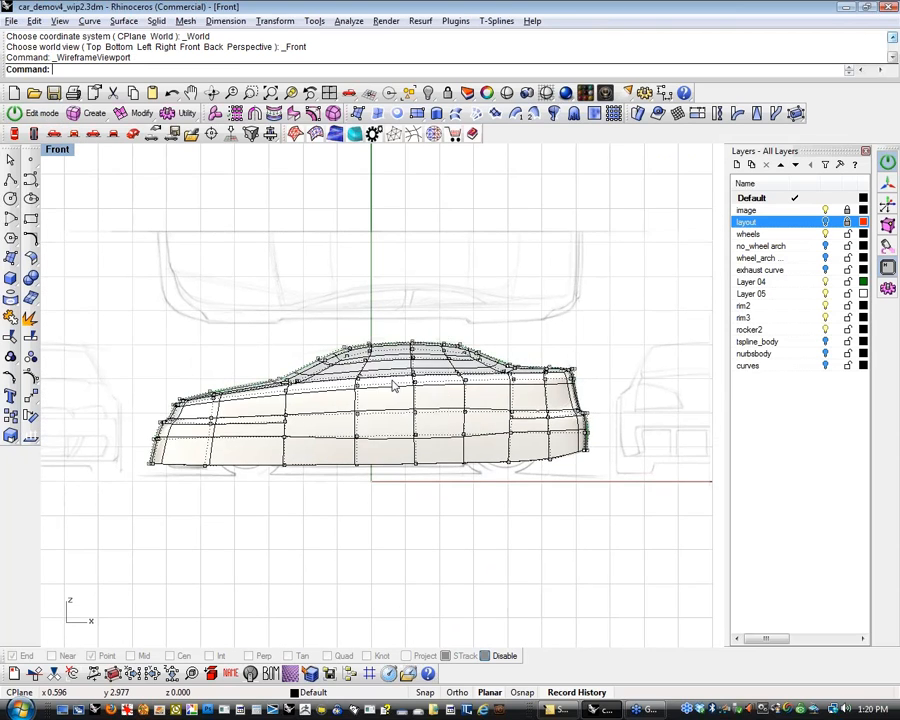
Raise the single vertex at the corner where the rear bumper's upper ledge meets the tail
scroll(396, 380, "up", 6)
scroll(516, 332, "up", 2)
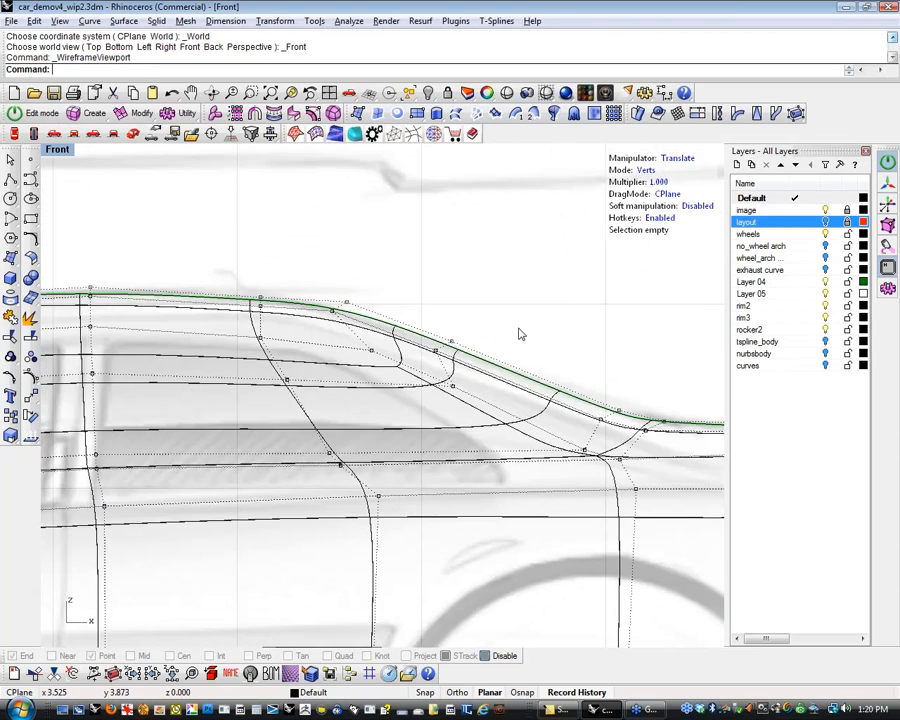
scroll(484, 338, "down", 5)
scroll(585, 404, "up", 5)
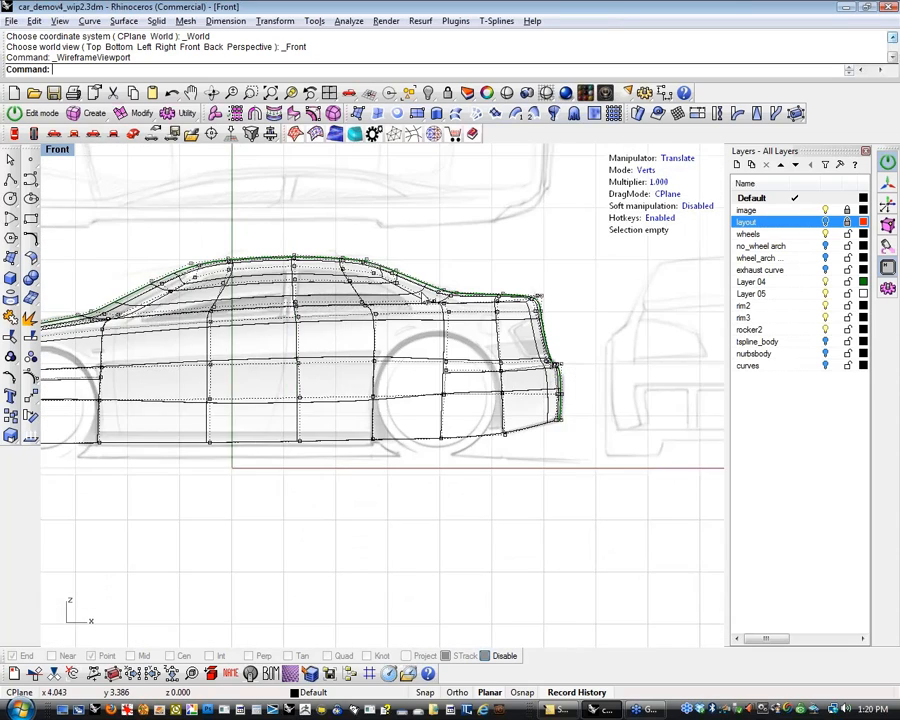
scroll(528, 438, "up", 2)
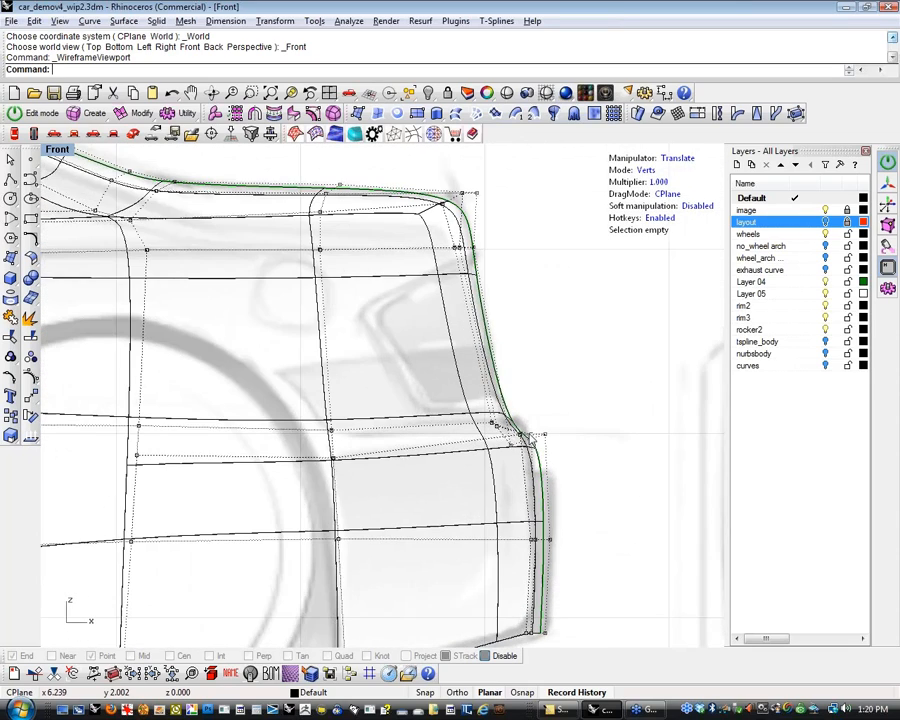
scroll(522, 436, "up", 2)
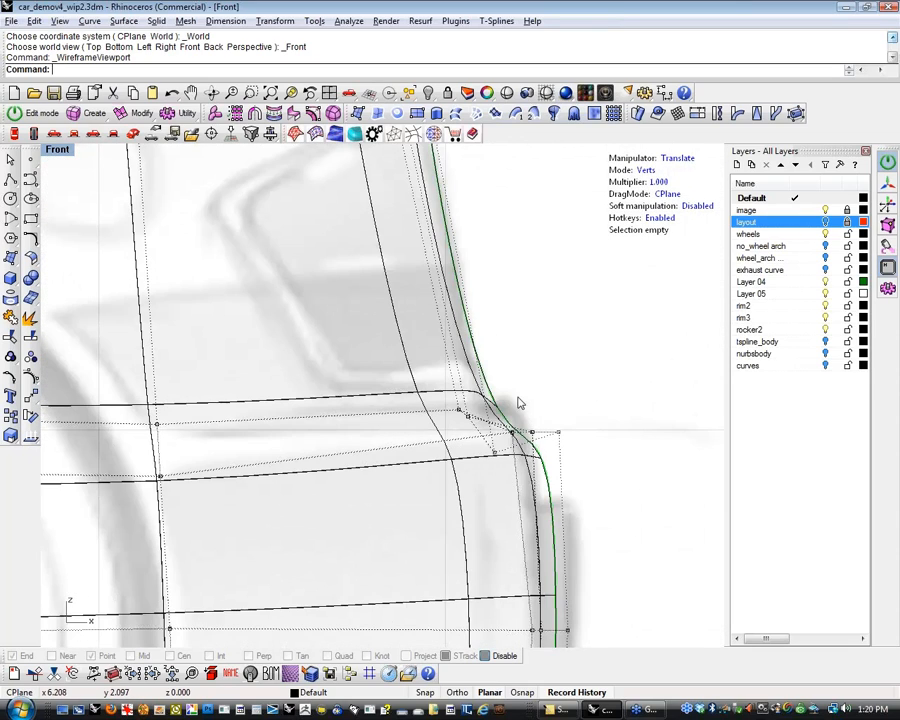
left_click(504, 450)
left_click_drag(495, 388, 500, 363)
left_click(589, 376)
scroll(586, 374, "down", 5)
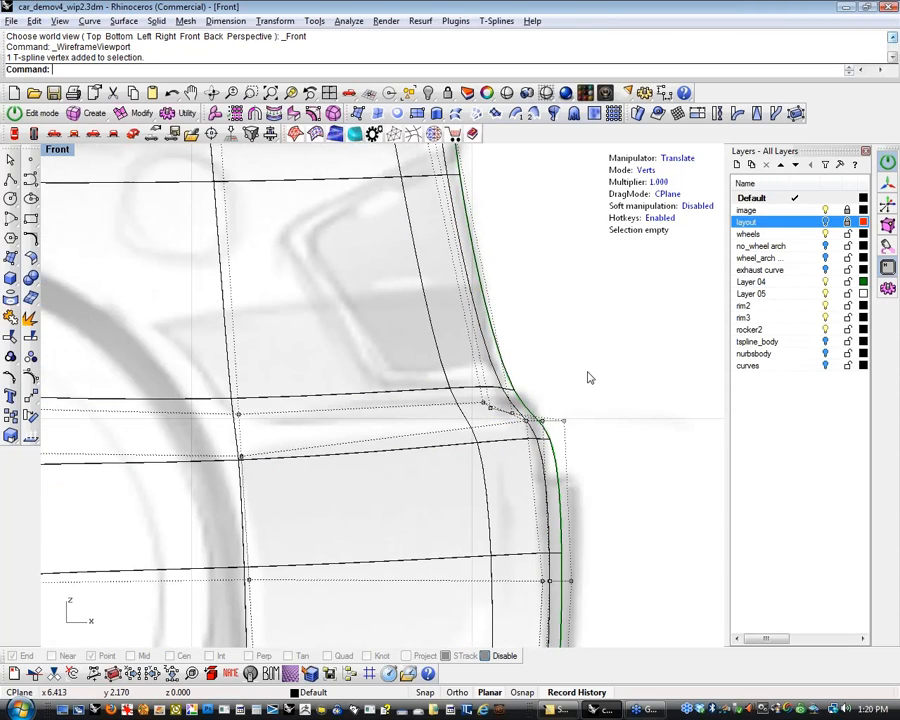
Move the mid-height vertices of the rear bumper slightly forward and up to follow the side-view sketch
scroll(585, 416, "up", 4)
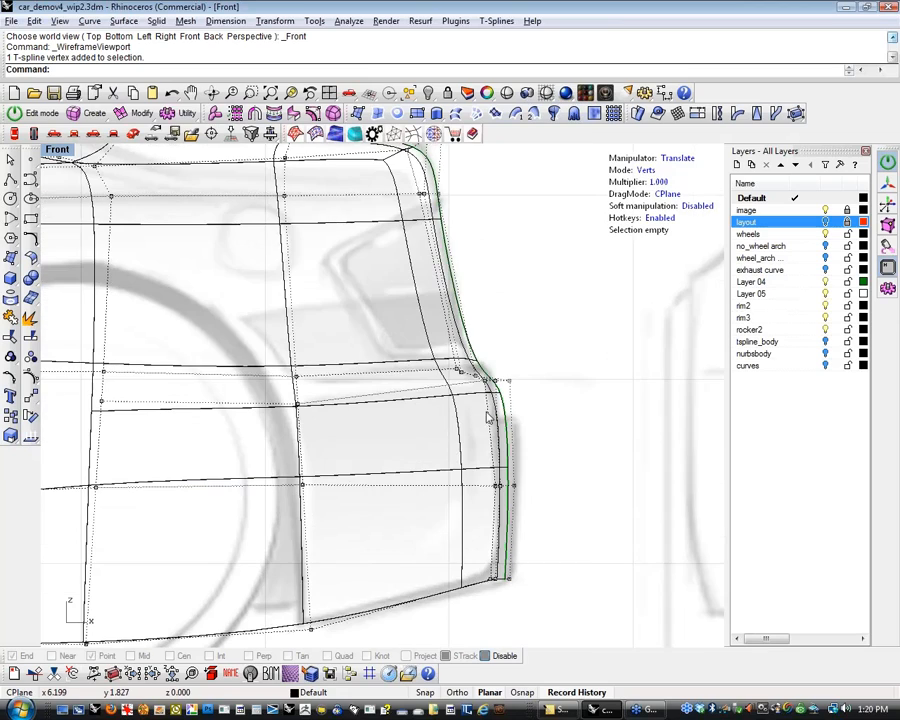
left_click(500, 487)
left_click_drag(561, 485, 558, 485)
left_click_drag(505, 425, 505, 409)
left_click(556, 549)
scroll(556, 549, "down", 7)
right_click_drag(516, 585, 595, 487)
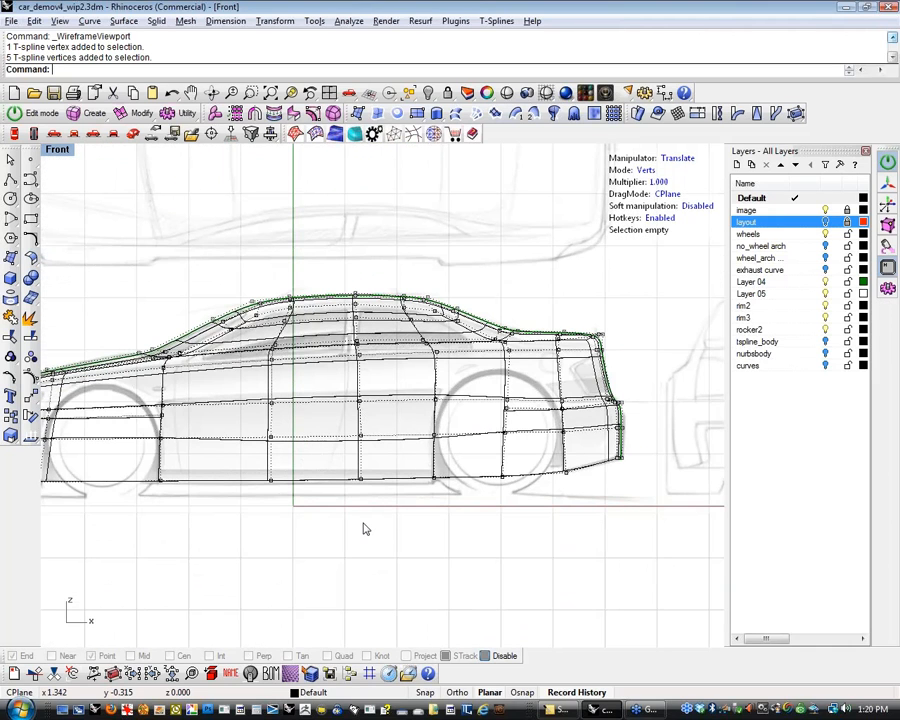
Select the vertices of the lower horizontal row on the body side between the wheels and raise them slightly
left_click_drag(412, 450, 456, 427)
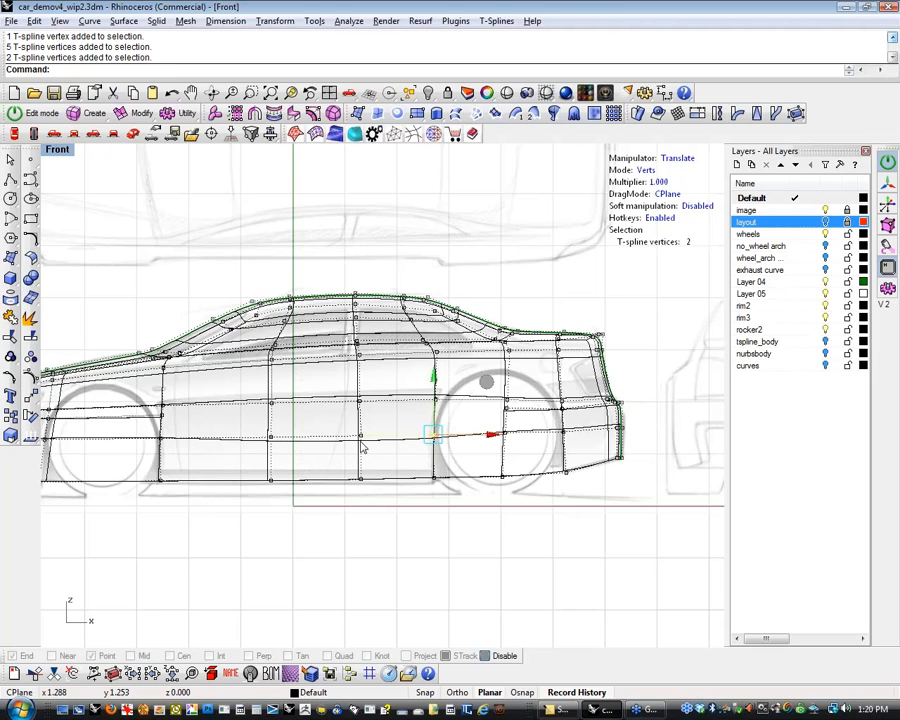
left_click_drag(326, 455, 374, 427, "shift")
left_click_drag(247, 454, 287, 427, "shift")
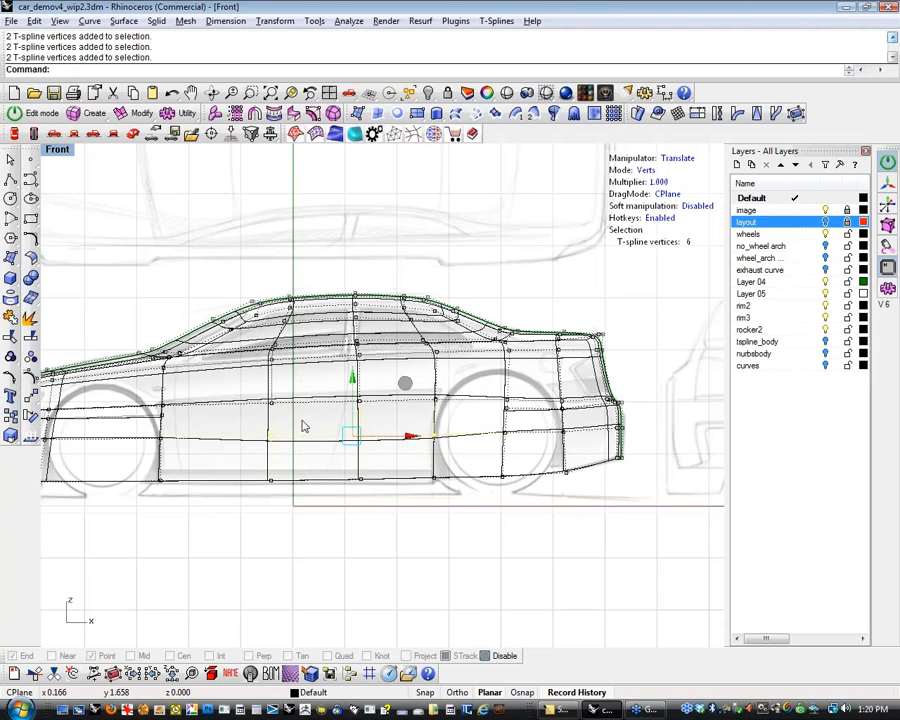
left_click_drag(353, 378, 353, 372)
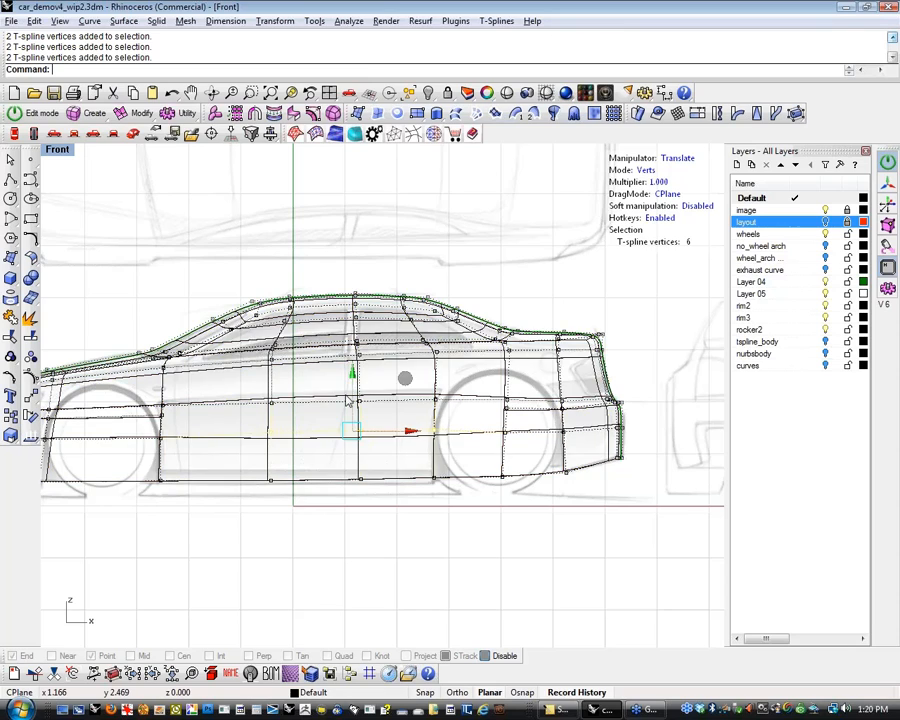
left_click(370, 537)
scroll(370, 537, "down", 2)
scroll(400, 496, "down", 1)
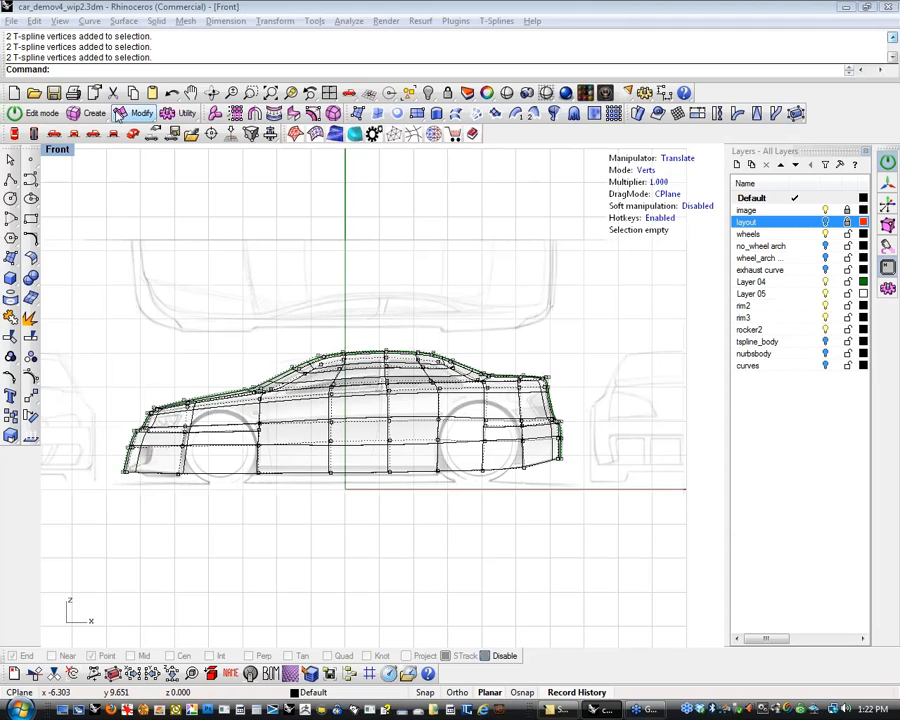
Apply Zebra stripe analysis to the car body and show it in the Perspective view
left_click(80, 76)
type("Zebra")
key("Return")
left_click(338, 446)
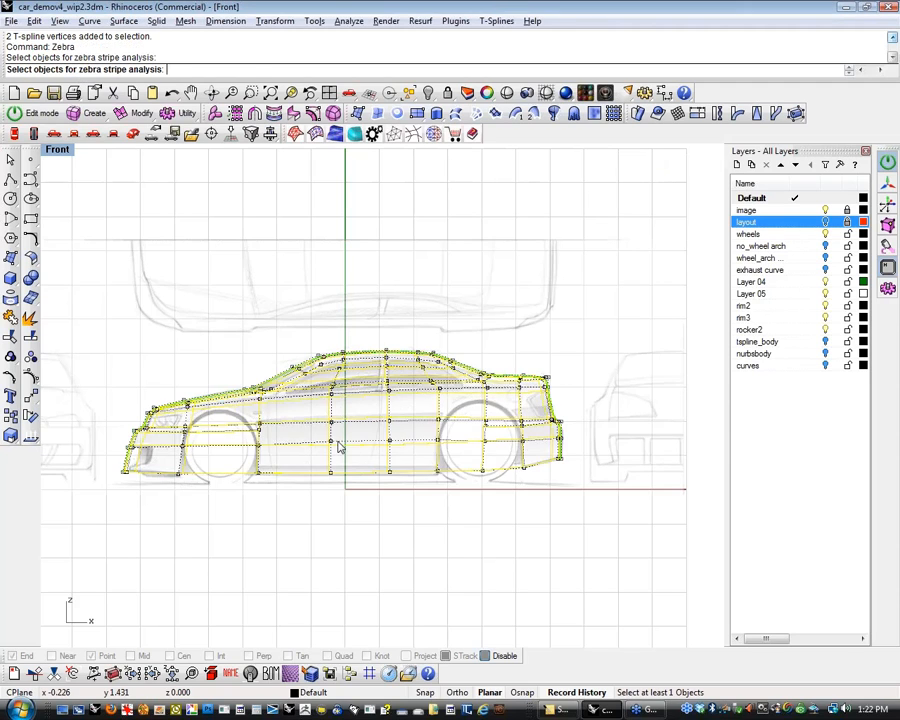
key("Return")
right_click_drag(384, 279, 386, 267)
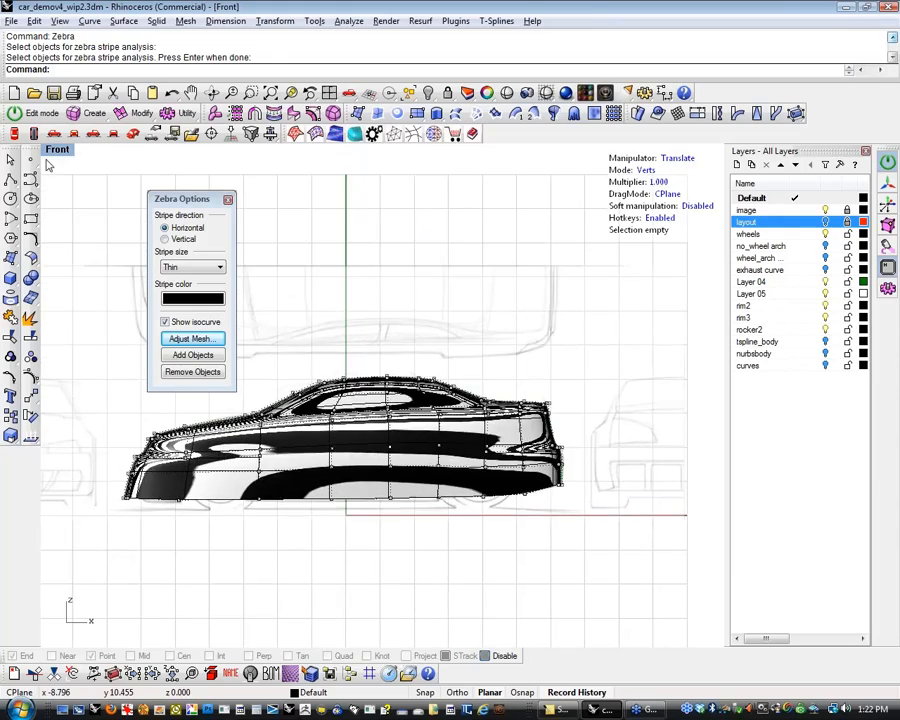
left_click(133, 133)
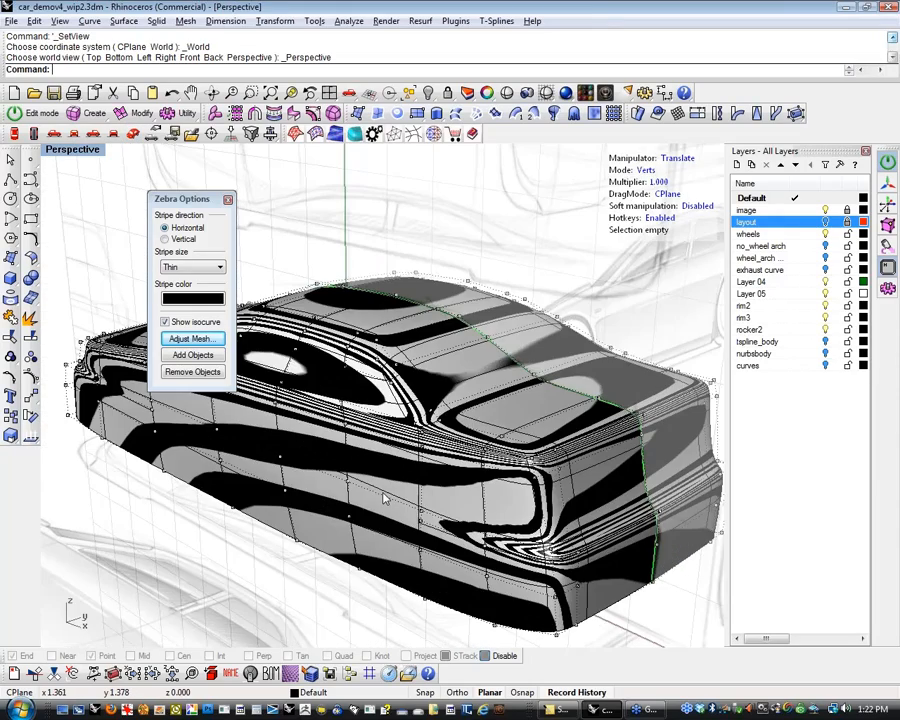
Move the vertex at the base of the rear window pillar slightly down and outward to smooth the zebra stripes
right_click_drag(387, 499, 443, 428)
scroll(469, 415, "up", 8)
scroll(469, 414, "down", 8)
scroll(443, 428, "up", 5)
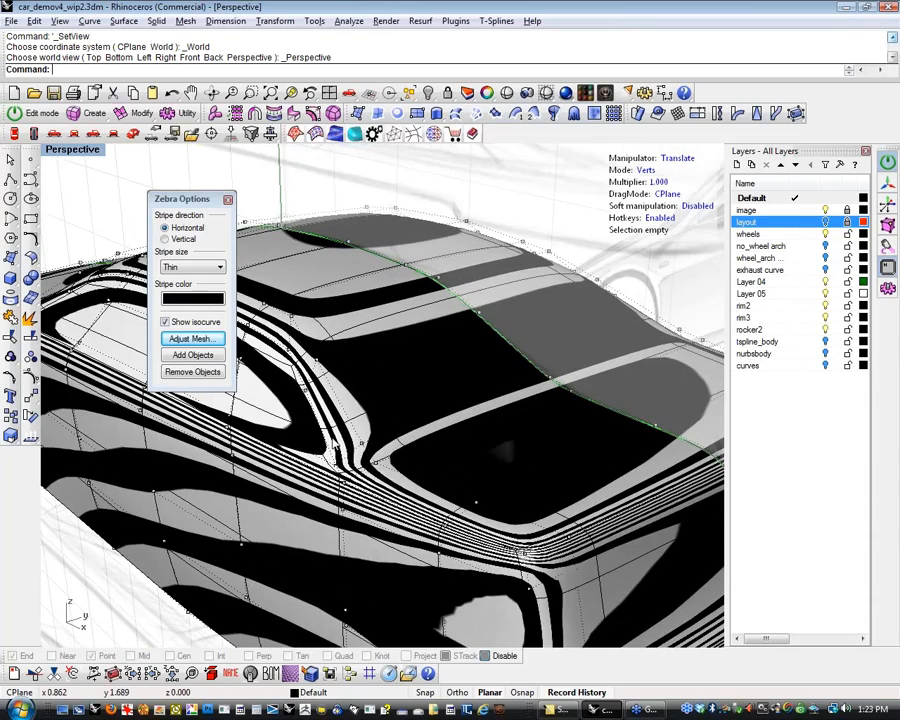
left_click(345, 432)
left_click_drag(340, 434, 376, 455)
key("Escape")
left_click(371, 445)
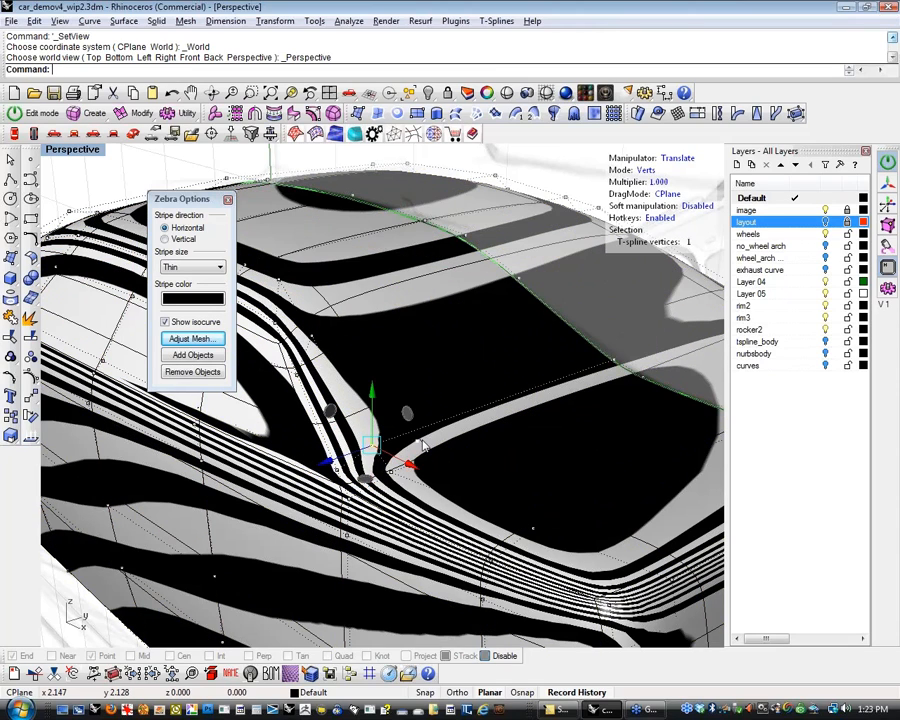
left_click_drag(372, 393, 372, 402)
mouse_move(328, 464)
left_mouse_down()
mouse_move(316, 468)
mouse_move(323, 476)
left_mouse_up()
scroll(325, 476, "down", 8)
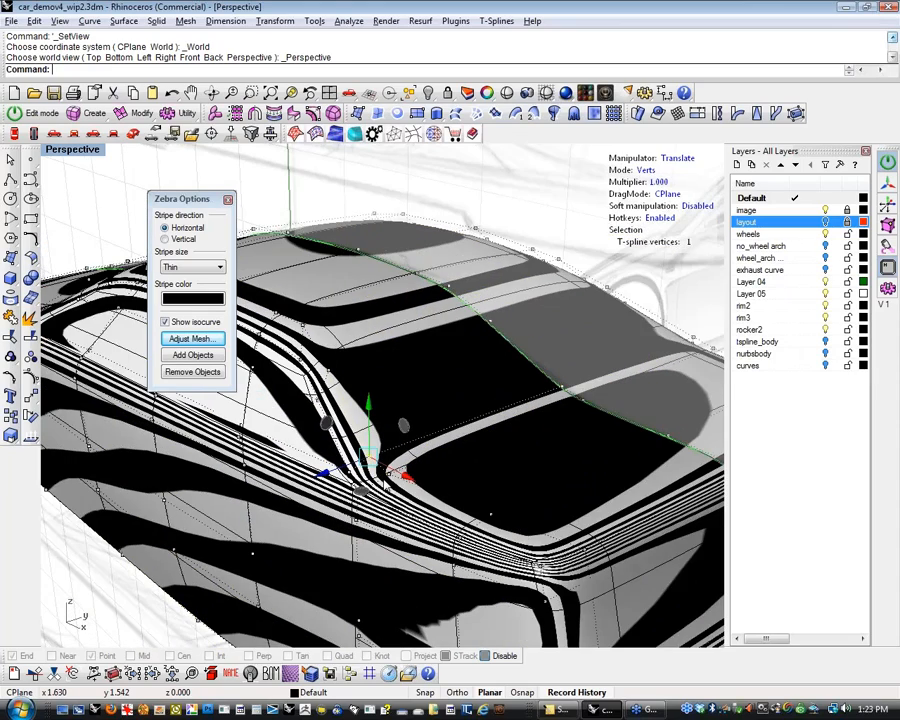
Adjust a single vertex near the base of the windshield and check the zebra stripes around the whole body
right_click_drag(347, 482, 448, 502)
right_click_drag(478, 542, 314, 562)
right_click_drag(314, 562, 320, 495)
scroll(358, 478, "up", 7)
scroll(320, 495, "down", 3)
left_click(258, 575)
left_click_drag(258, 575, 344, 580)
right_click_drag(433, 599, 230, 537)
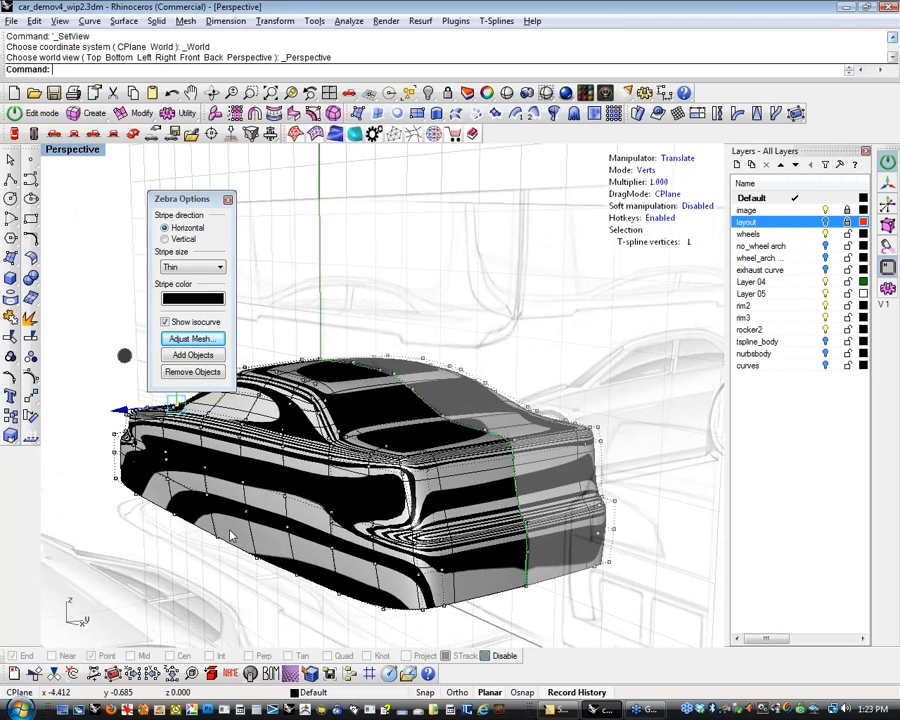
Check the zebra stripes along the body side, and remove the Zebra analysis from the car body
right_click_drag(266, 555, 348, 573)
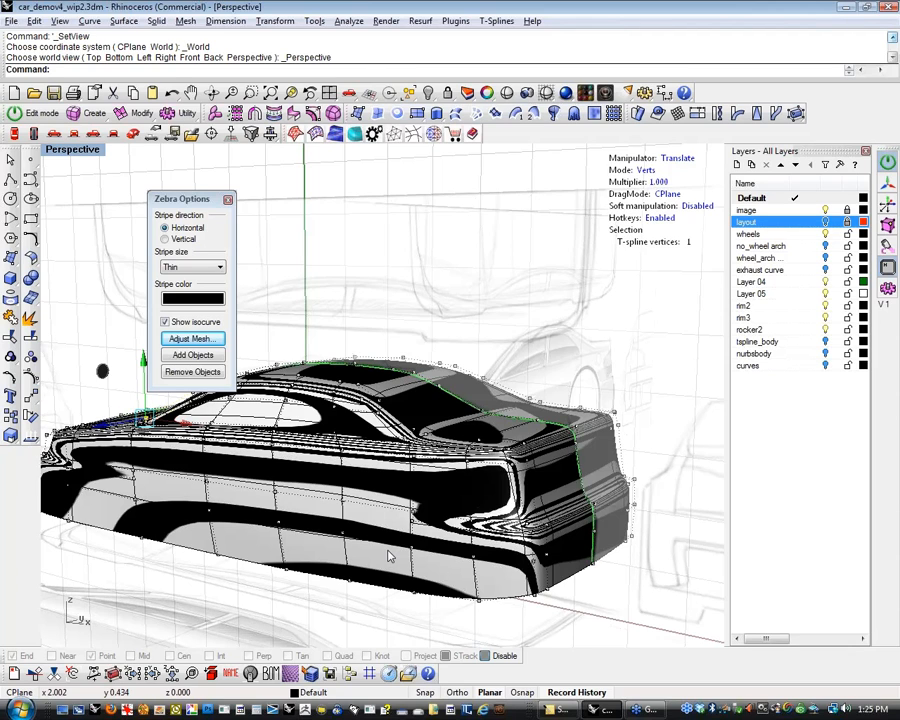
right_click_drag(390, 557, 350, 560)
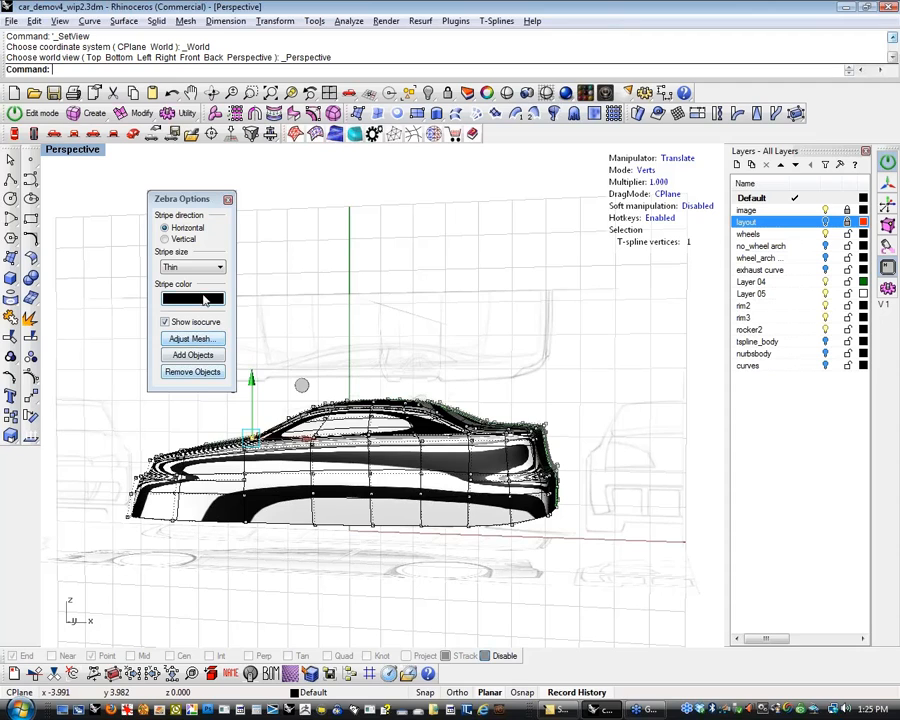
left_click(192, 371)
left_click(340, 400)
key("Return")
right_click_drag(340, 400, 70, 250)
left_click(229, 199)
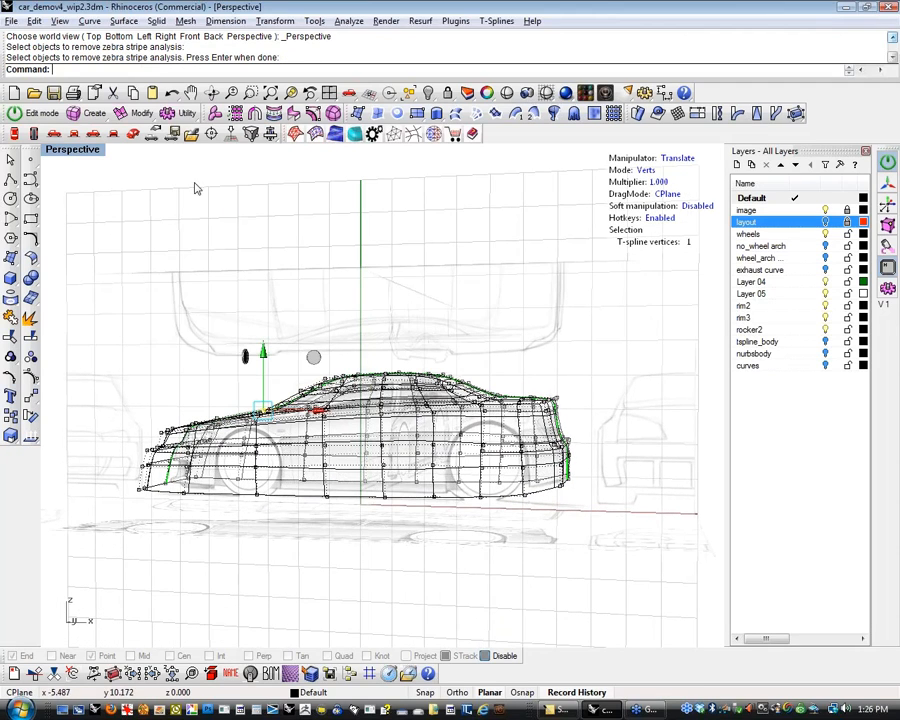
In the Front view, select the entire bottom edge loop of the body and align it to one height at the sill line with SetPt
left_click(74, 136)
right_click_drag(432, 512, 420, 467)
key("2")
left_click(394, 446)
key("l")
right_click_drag(438, 502, 430, 574)
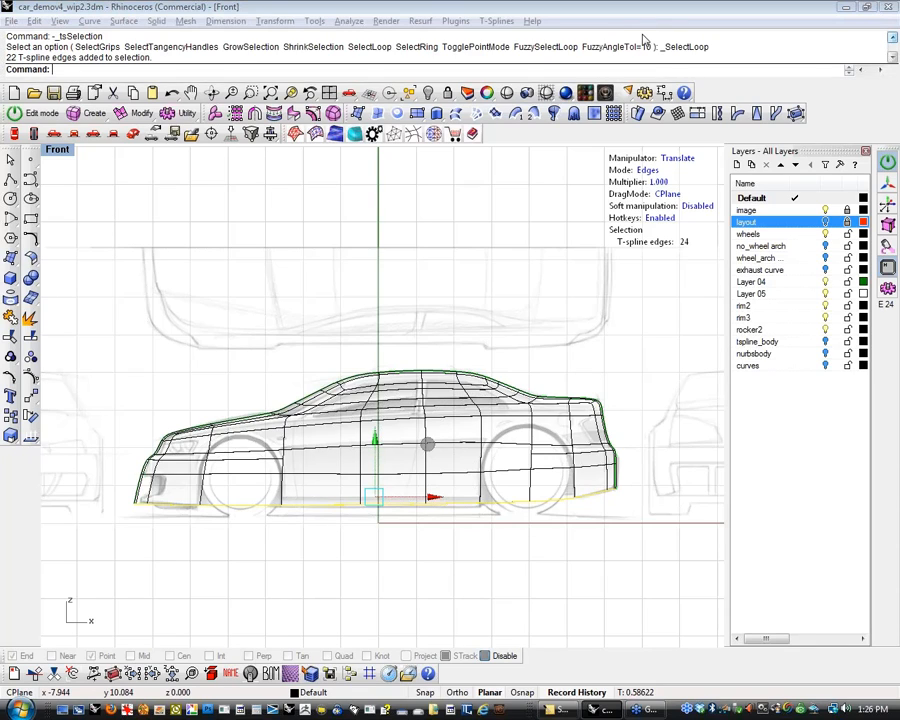
left_click(68, 74)
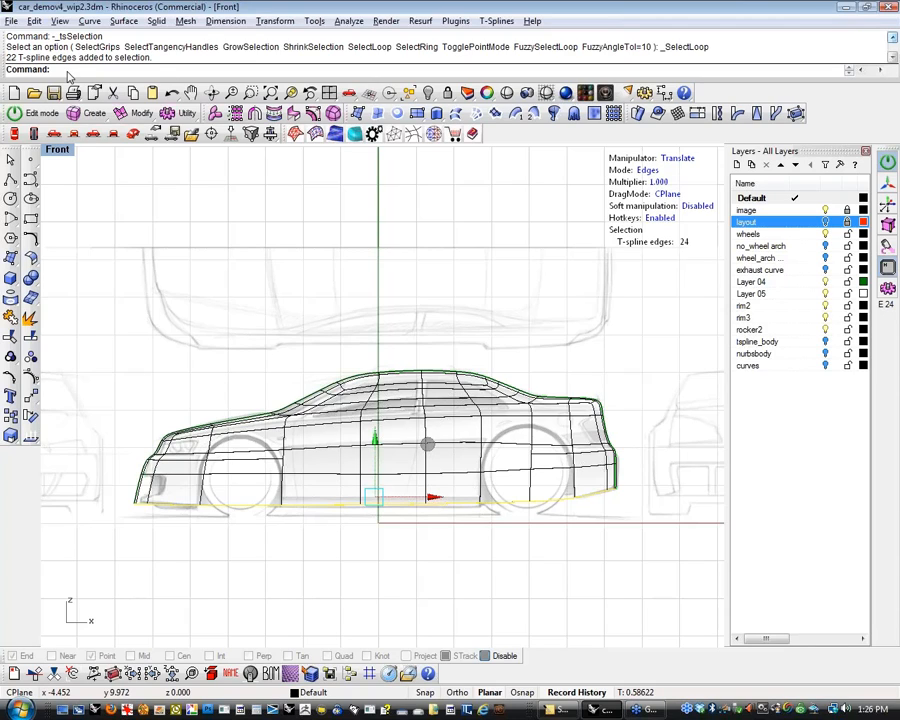
type("SetPt")
key("Return")
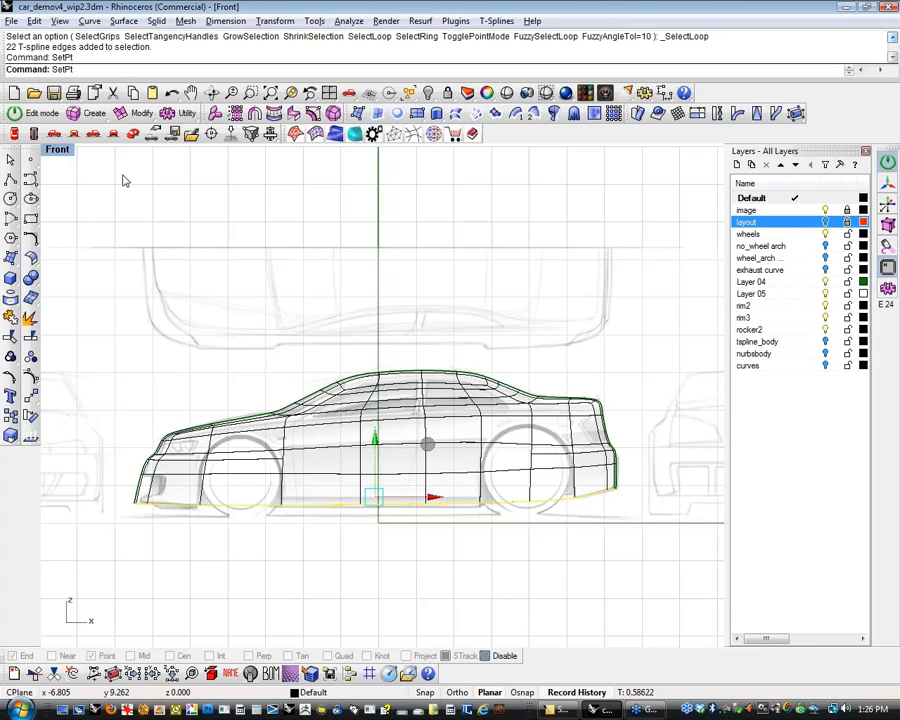
left_click(466, 298)
left_click(483, 347)
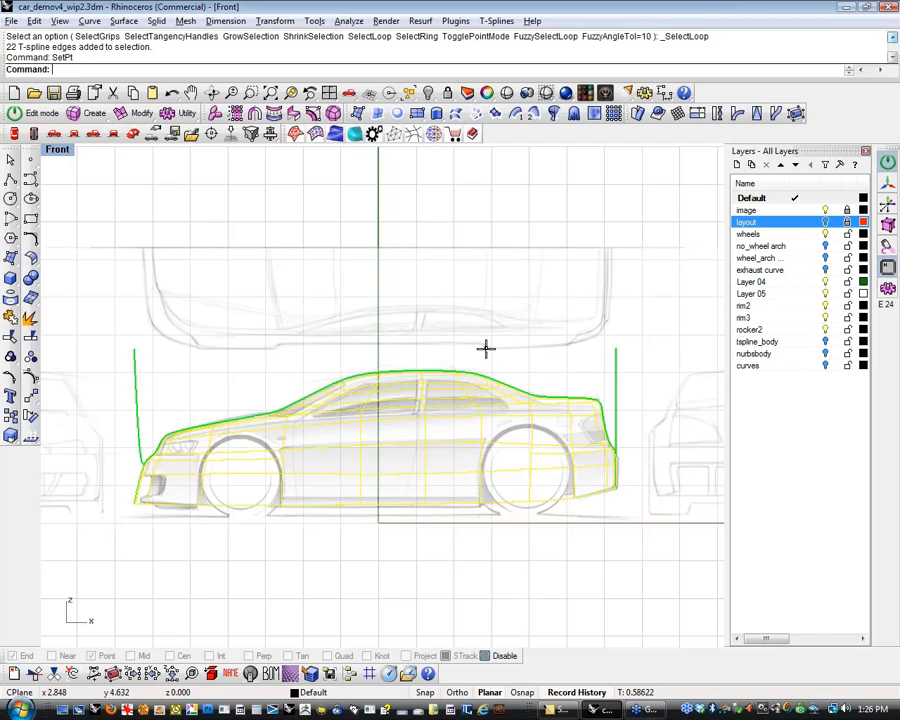
left_click(416, 503)
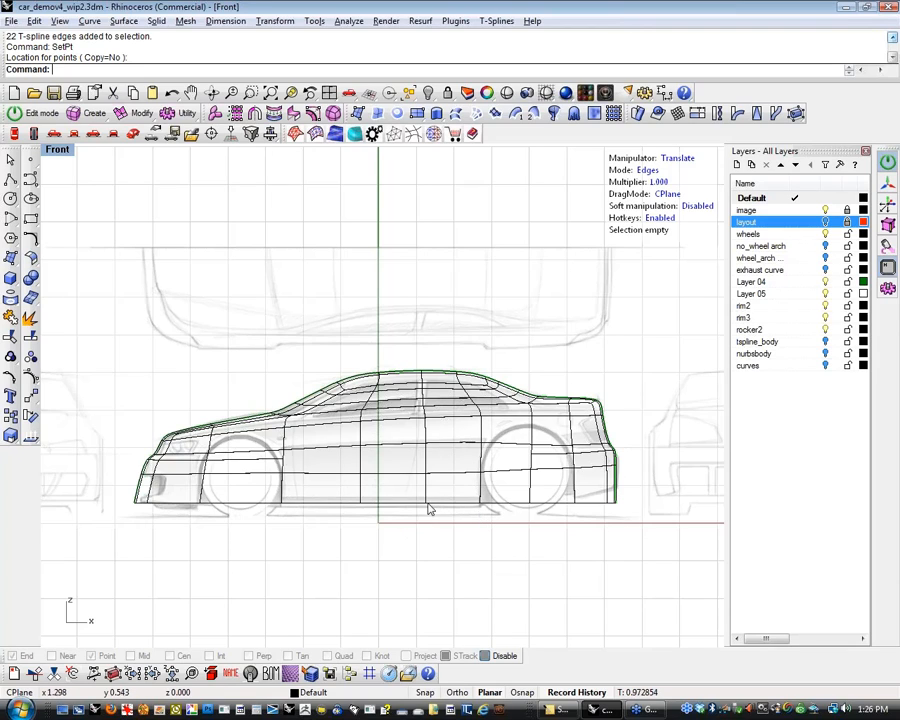
Try to level the edge loop just above the sill with SetPt, using a height on the door area
double_click(390, 474)
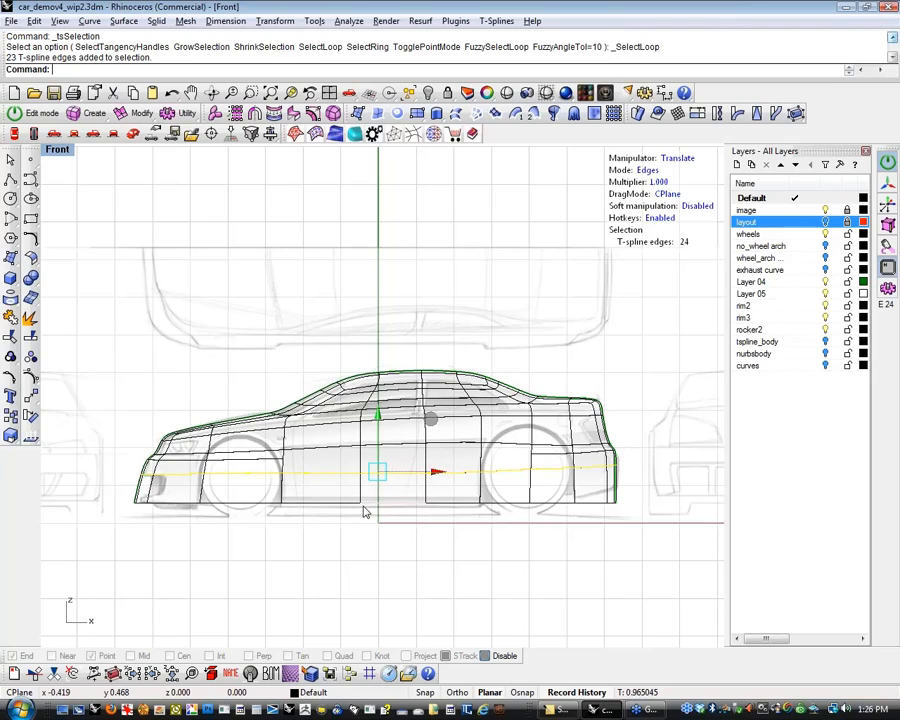
key("Escape")
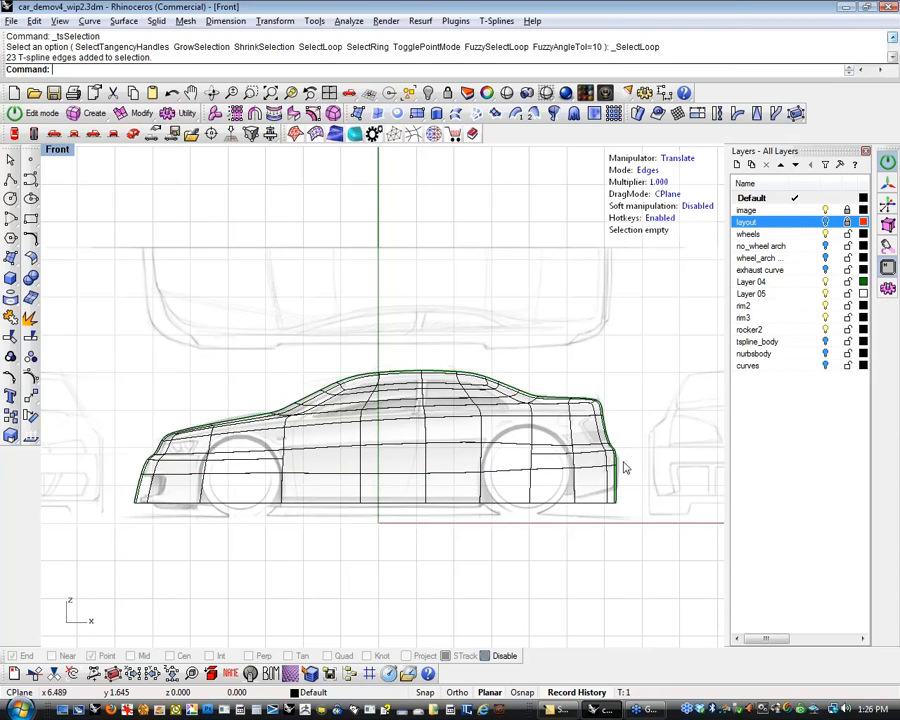
double_click(378, 473)
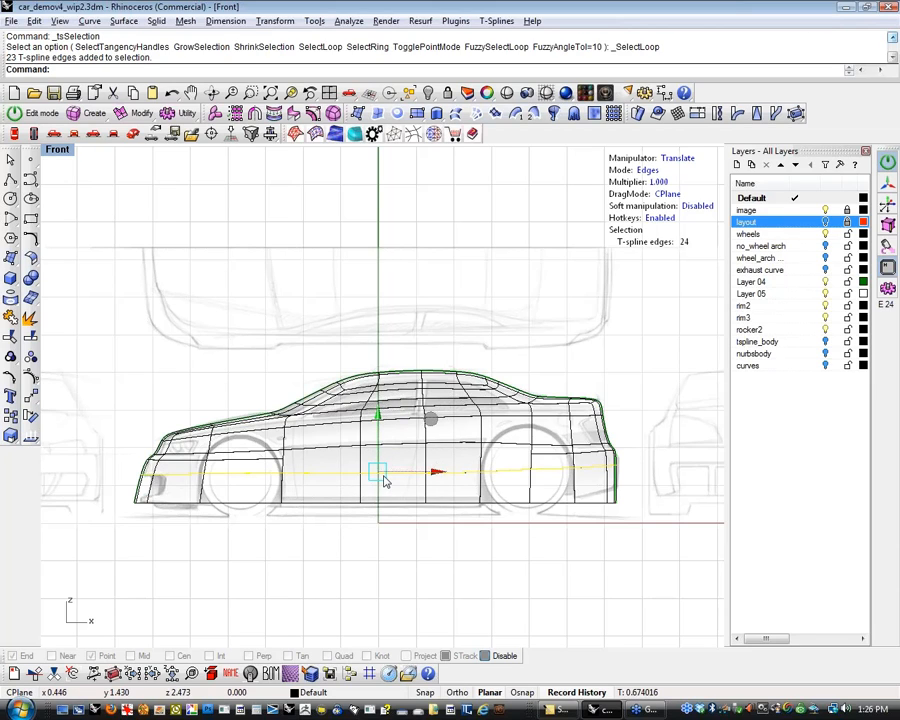
type("SetPt")
key("Return")
left_click(482, 347)
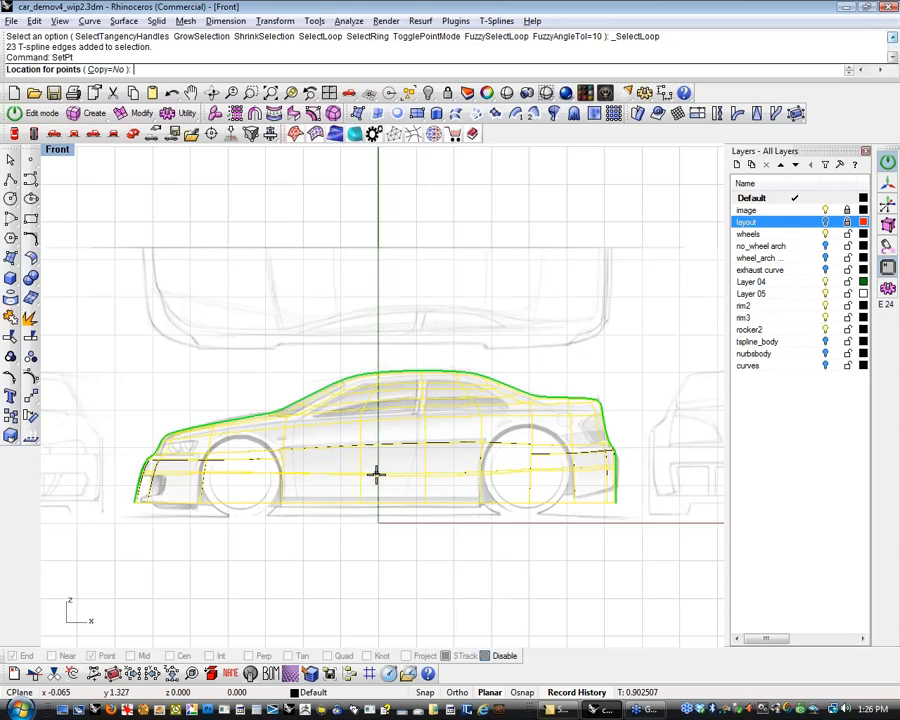
left_click(379, 475)
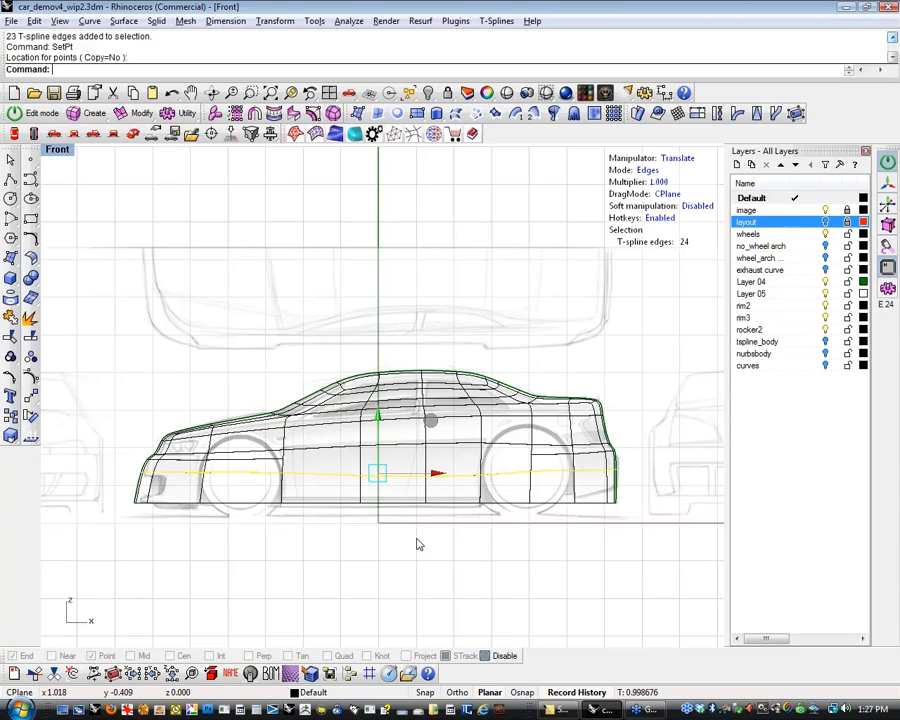
left_click(273, 531)
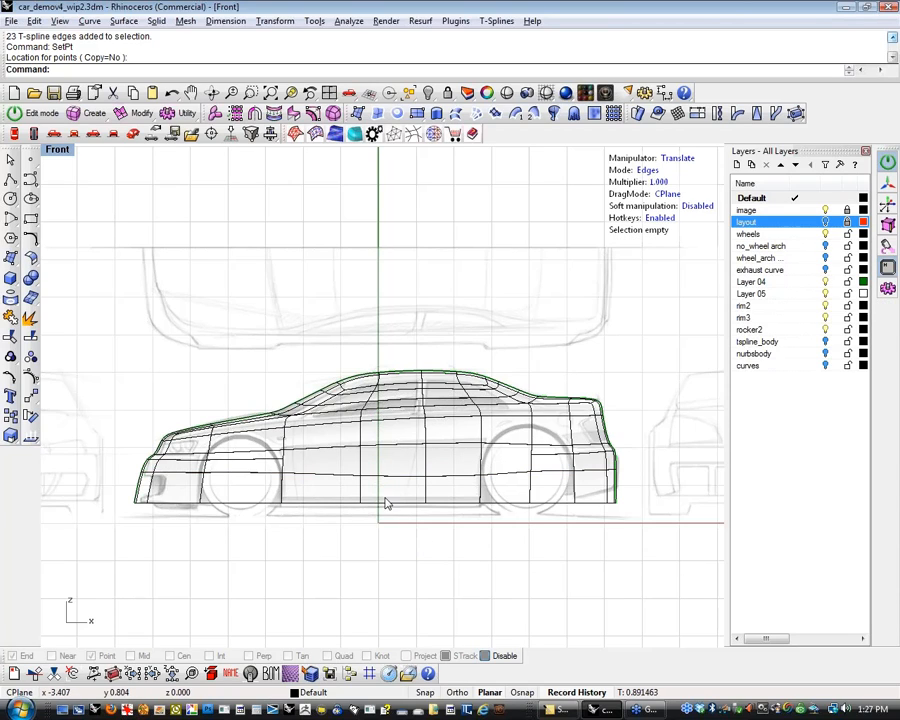
left_click_drag(398, 469, 432, 492)
key("a")
left_click(378, 518)
type("setpt")
key("Return")
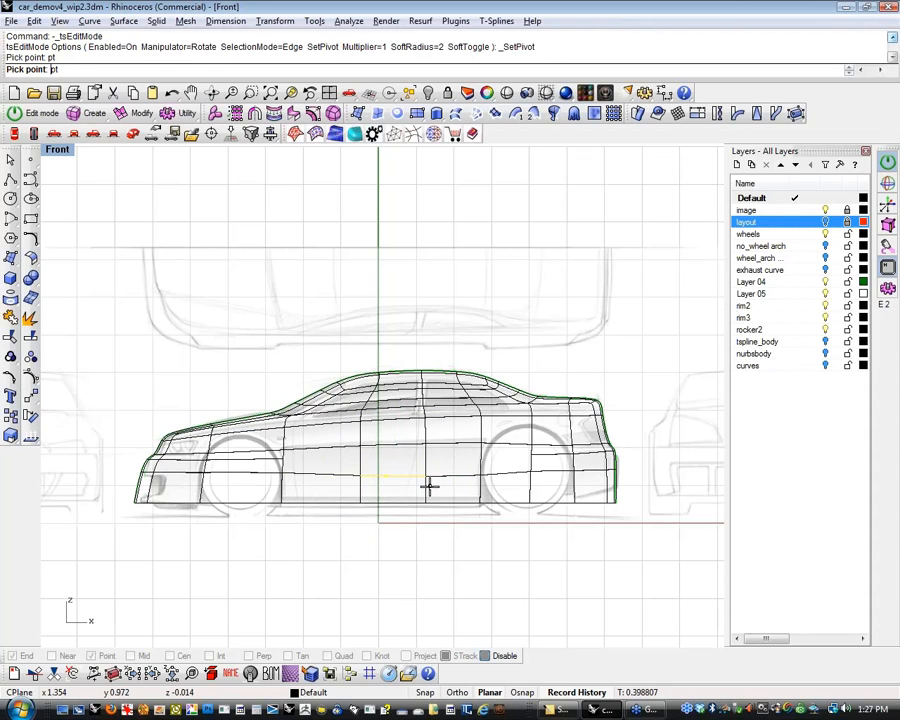
left_click(427, 487)
left_click(424, 492)
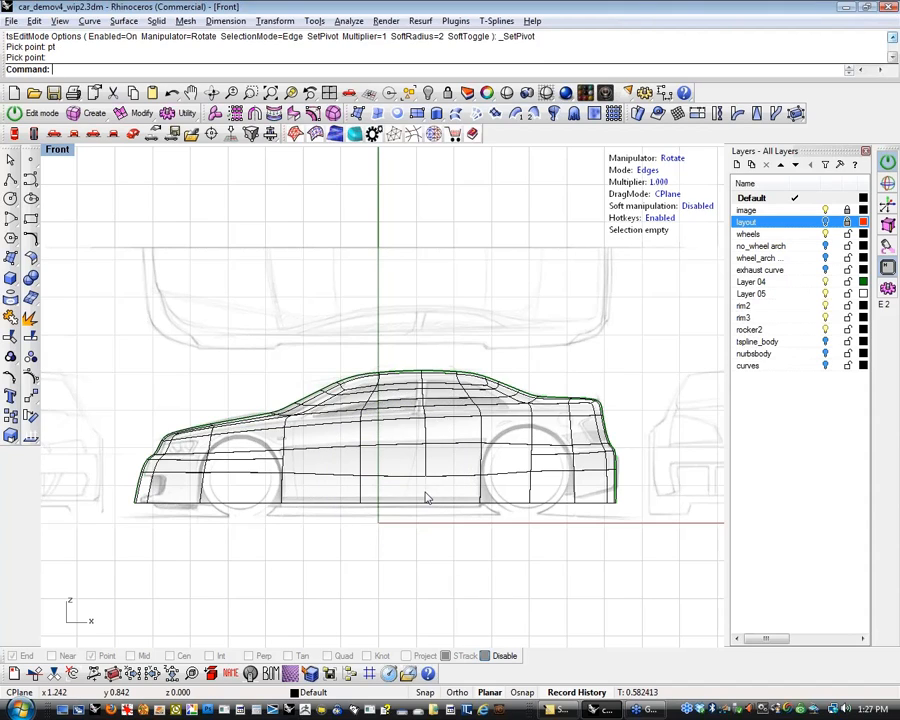
left_click(398, 478)
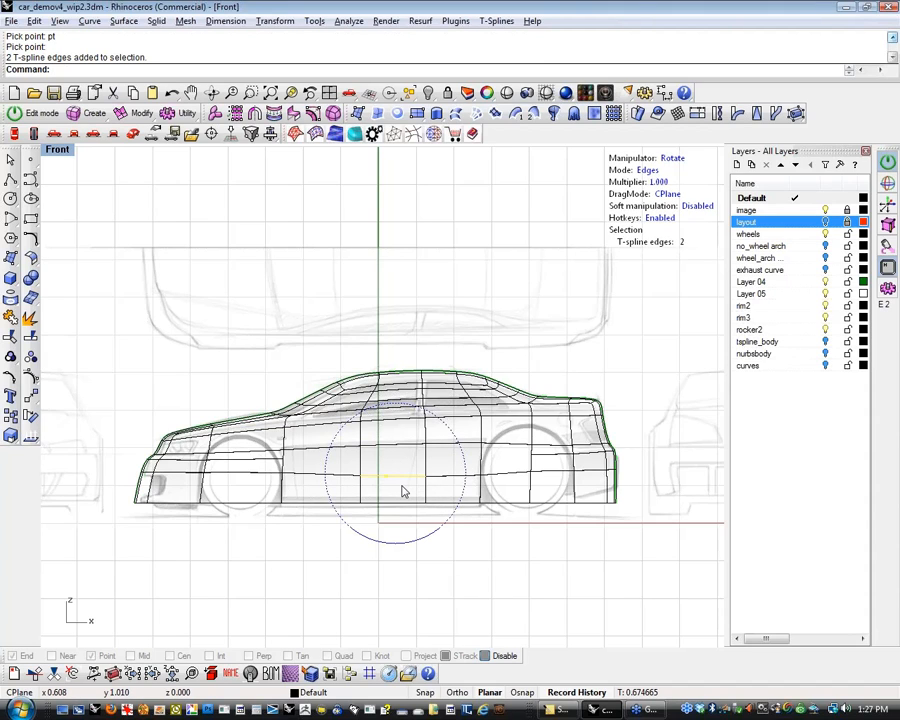
left_click(403, 491)
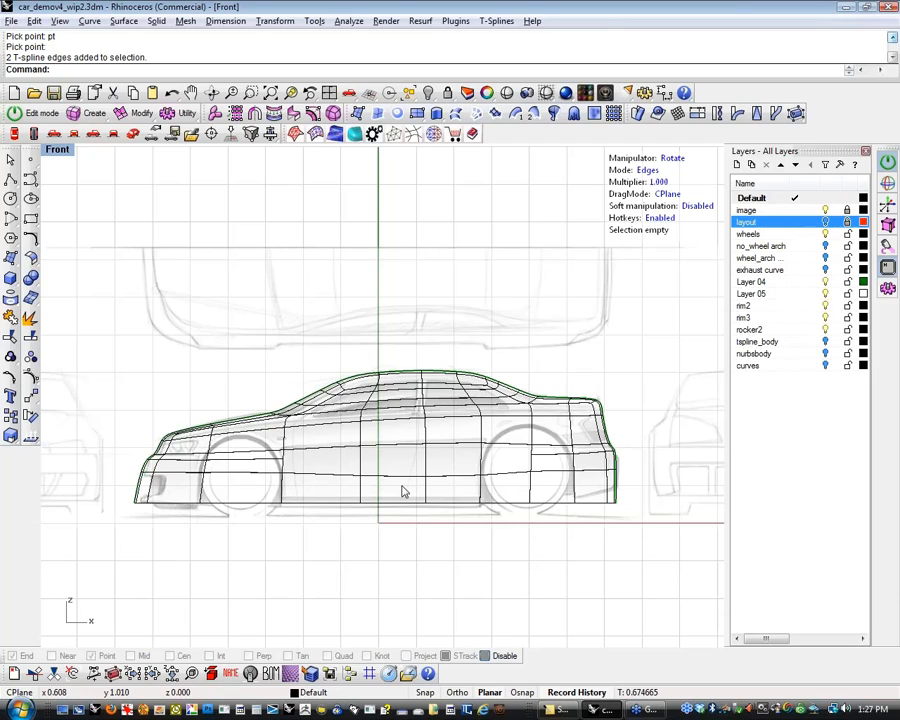
Try SetPt again on the loop above the sill, using a point at the front wheel arch as the height
left_click(394, 482)
double_click(393, 486)
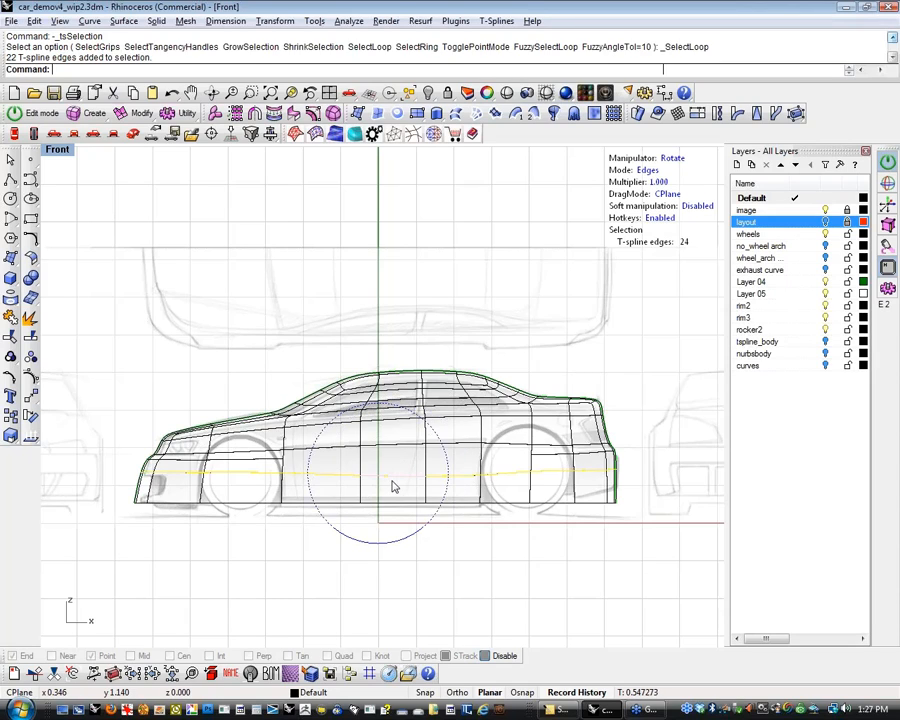
type("SetPt")
key("Return")
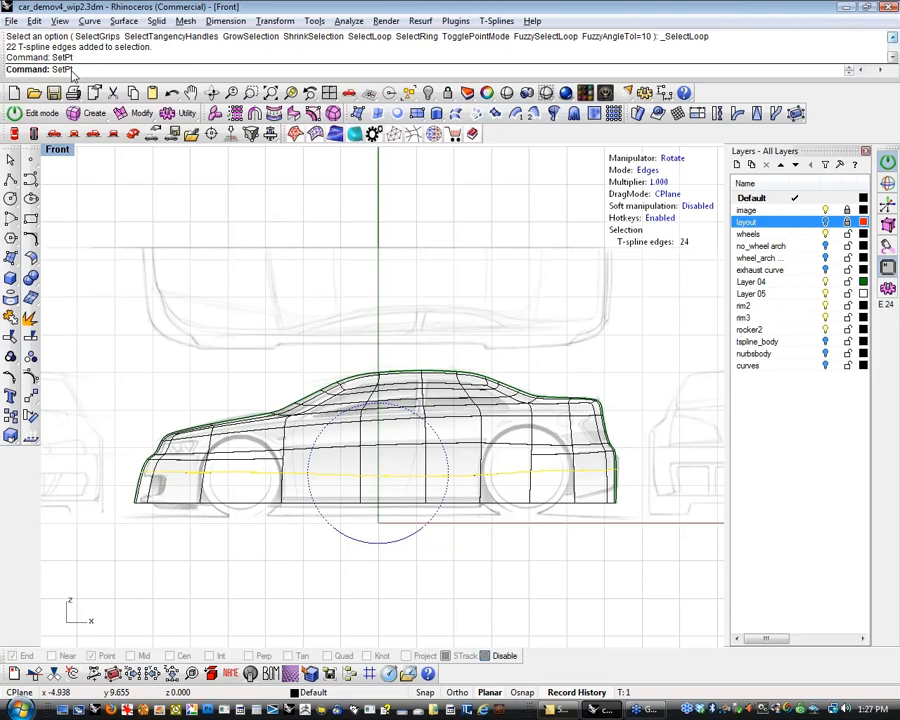
left_click(464, 299)
left_click(480, 346)
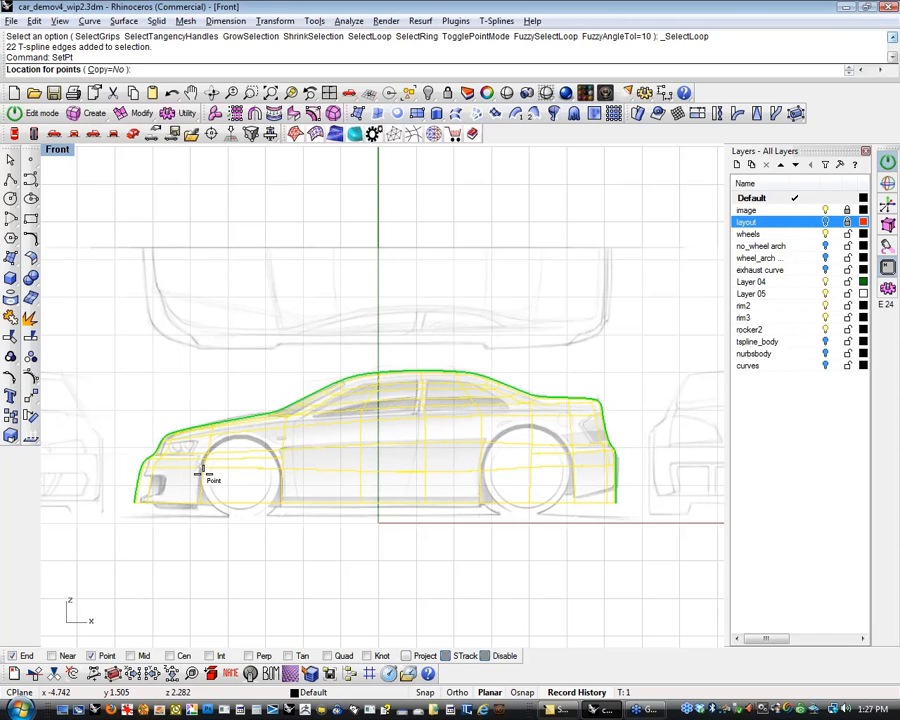
left_click(203, 472)
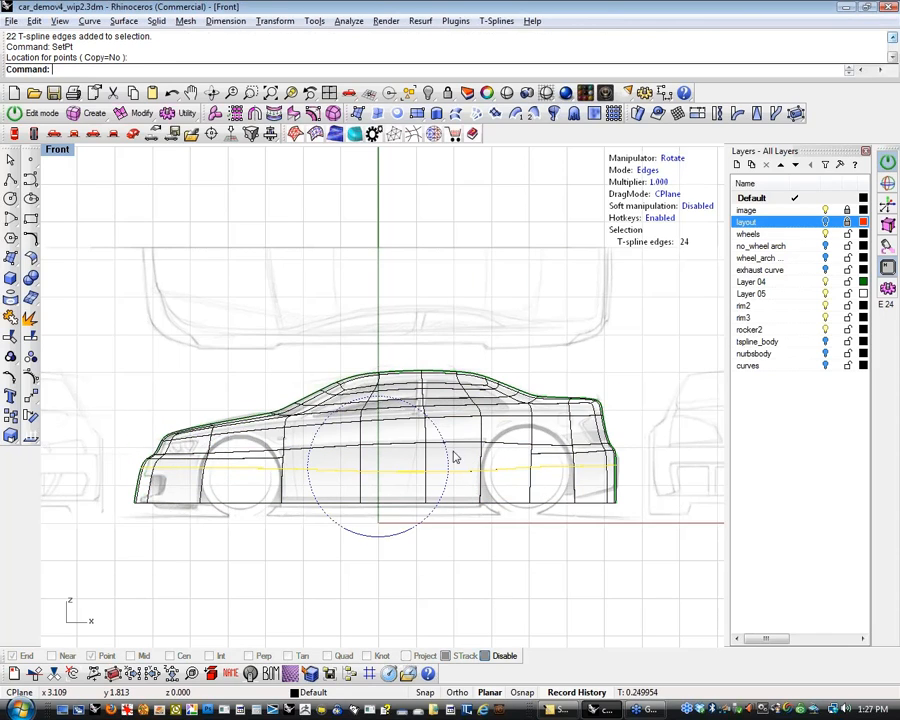
Undo both SetPt changes on the edge loop above the sill and clear the selection
scroll(444, 461, "up", 1)
key("ctrl+z")
scroll(430, 482, "up", 1)
scroll(426, 456, "down", 5)
scroll(380, 460, "up", 4)
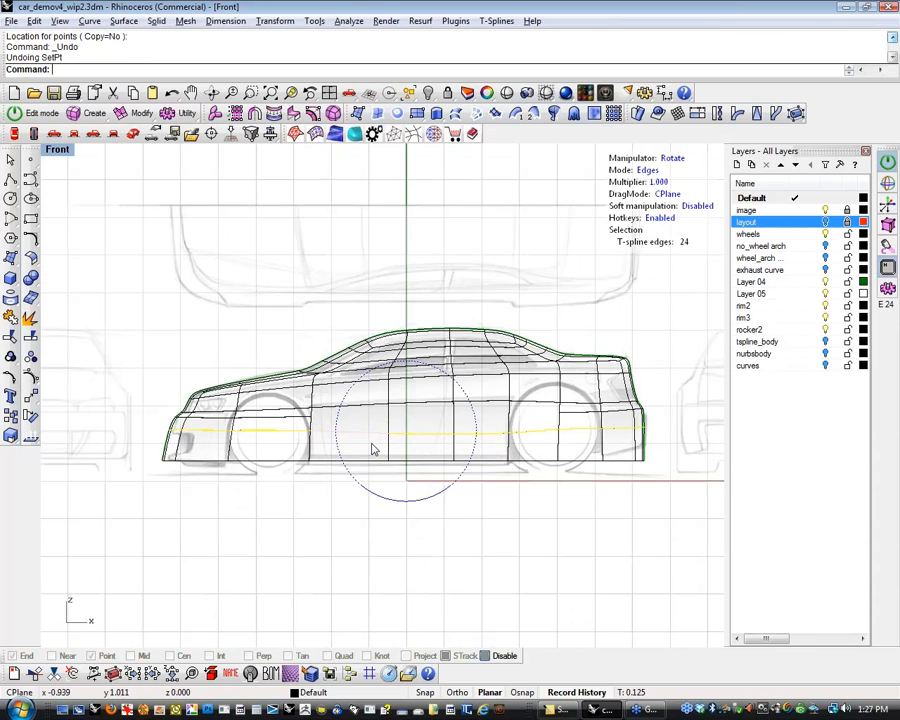
right_click_drag(371, 459, 353, 469)
left_click(386, 511)
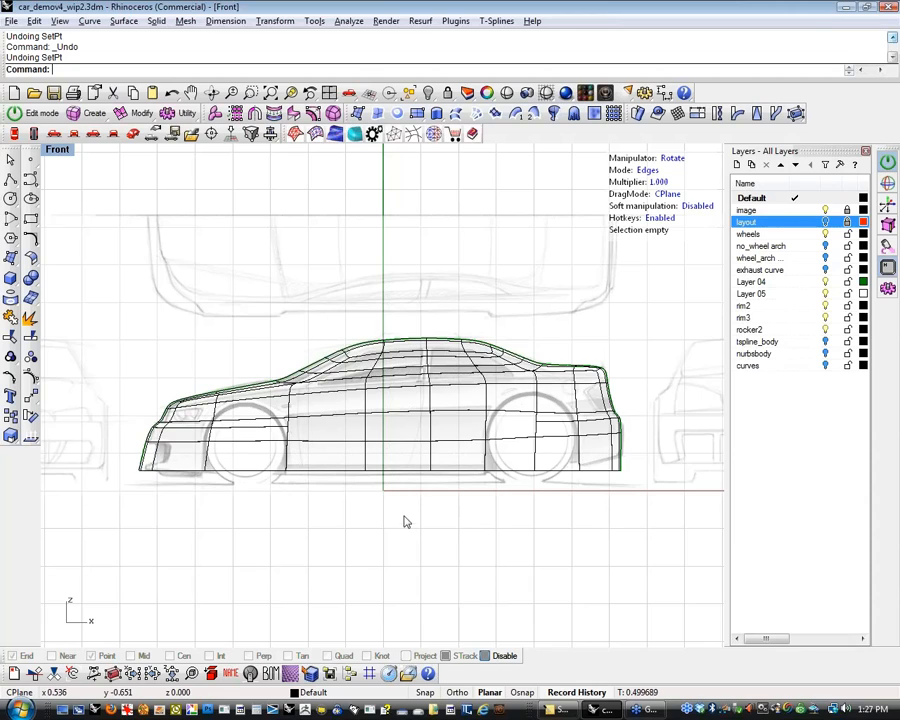
Select the bottom loop as vertices and Bend it slightly upward toward the rear bumper, with the spine starting at mid-body and ending behind the car
double_click(394, 474)
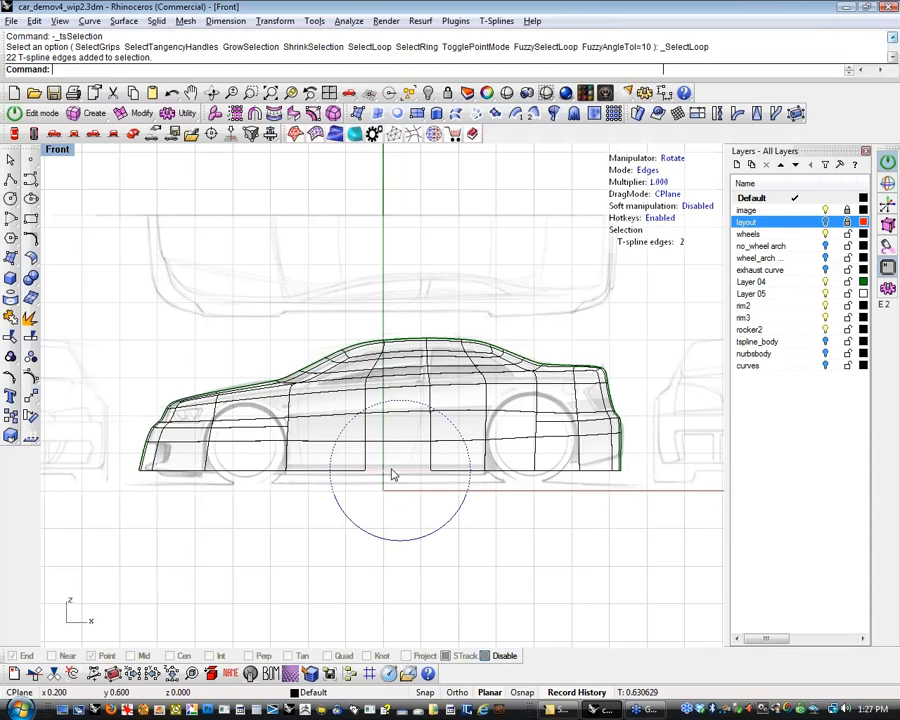
right_click_drag(488, 491, 499, 479)
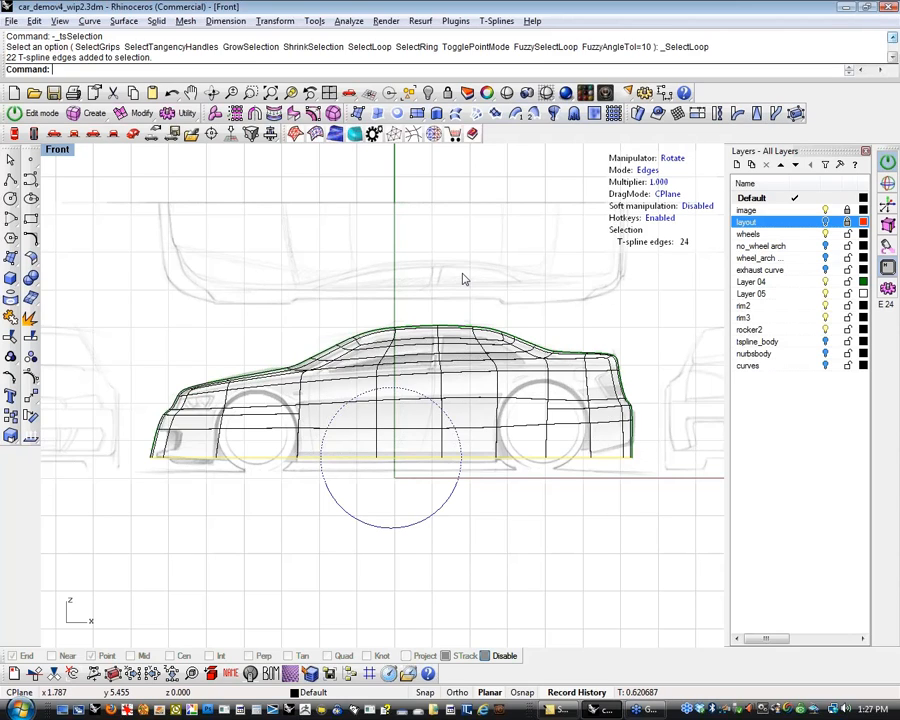
key("a")
right_click_drag(505, 215, 494, 215)
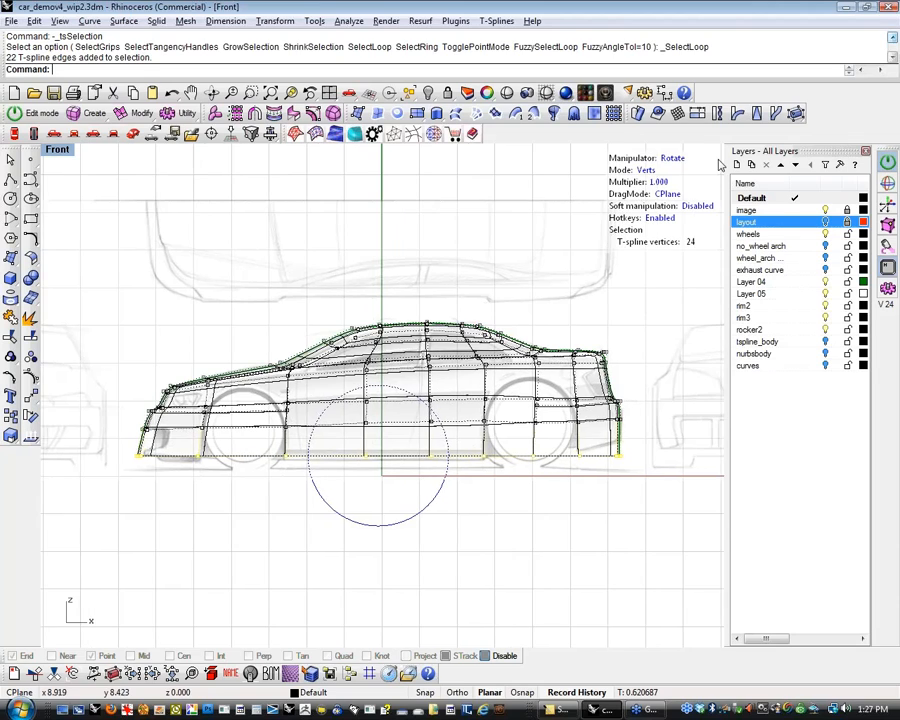
left_click(433, 133)
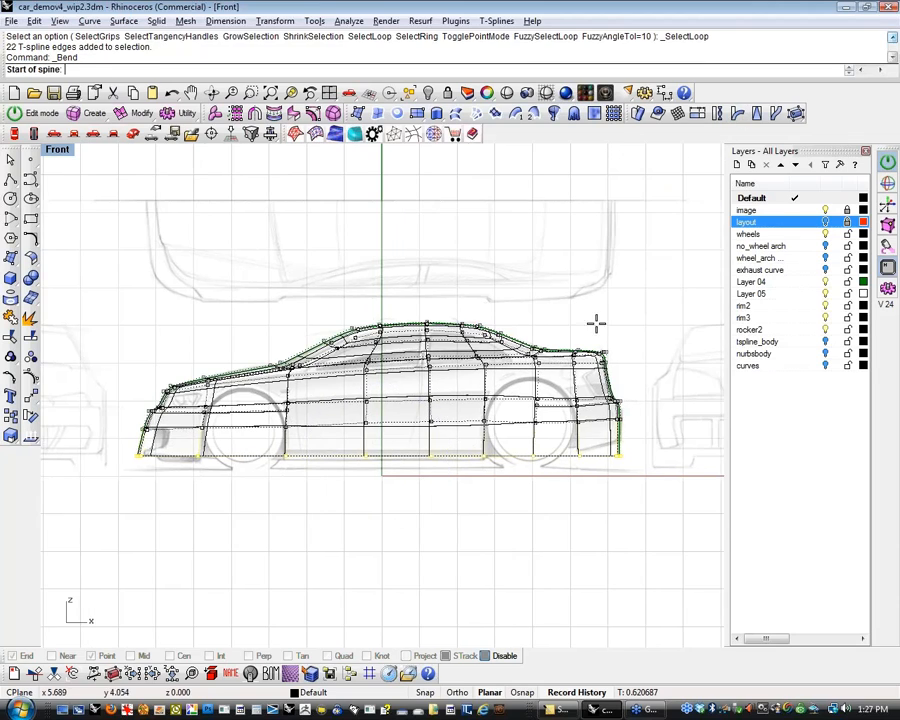
left_click(428, 456)
left_click(665, 456)
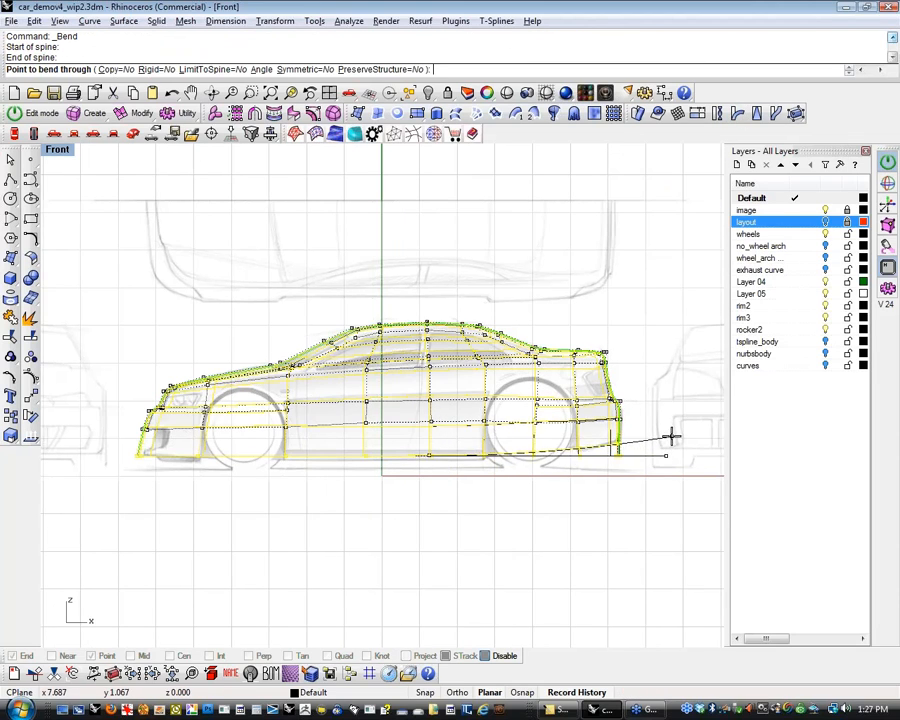
left_click(669, 450)
key("Escape")
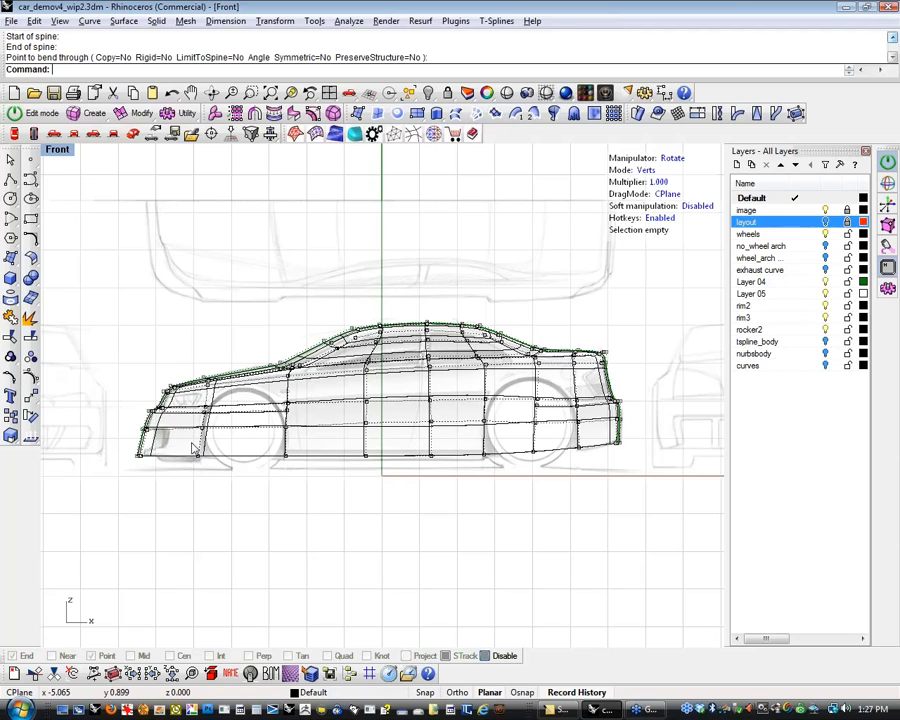
Select the whole vertex loop above the sill and set the scaling pivot on the front-door vertex of that loop
scroll(366, 437, "up", 5)
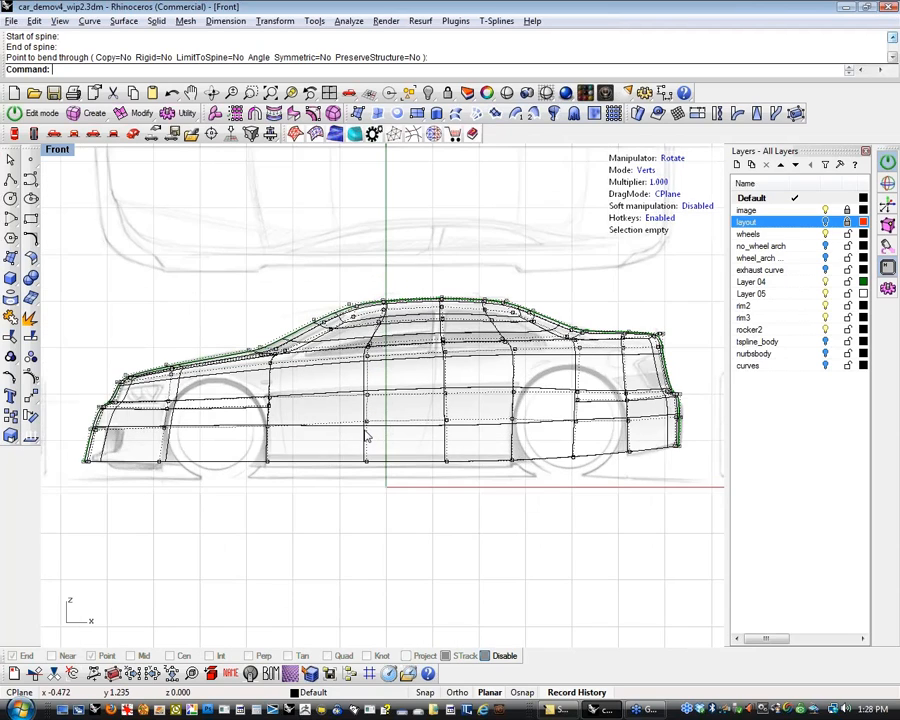
left_click(366, 420)
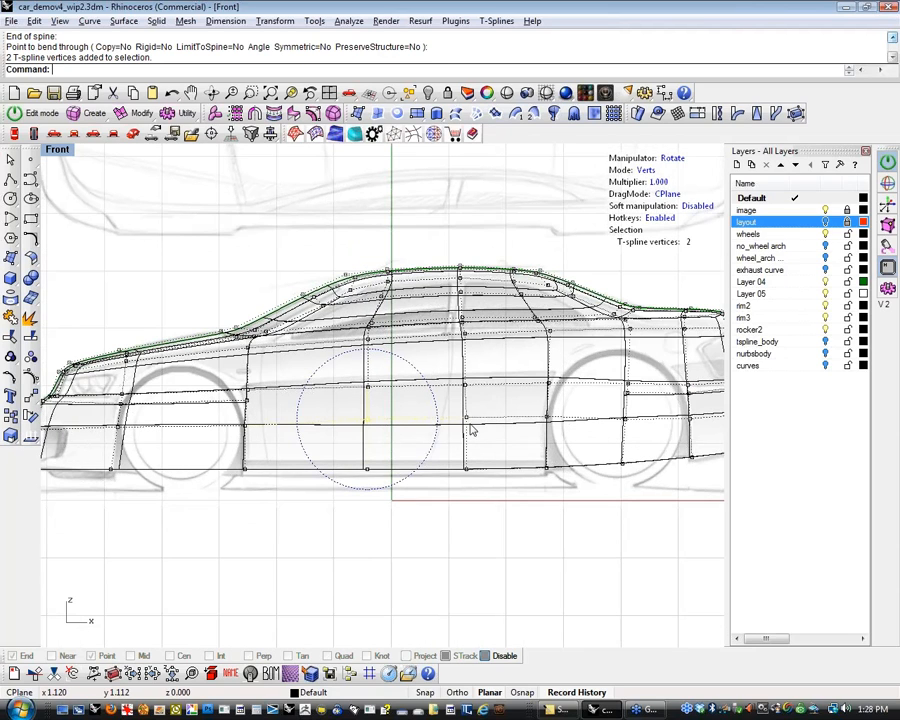
left_click(466, 419, "shift")
key("l")
scroll(489, 427, "down", 4)
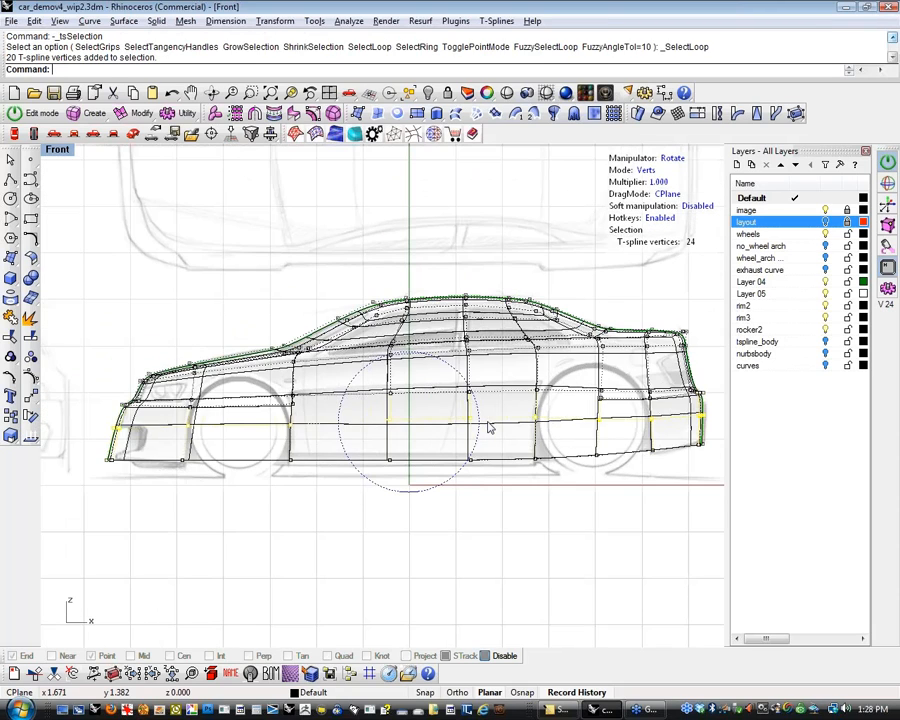
scroll(405, 411, "up", 3)
key("p")
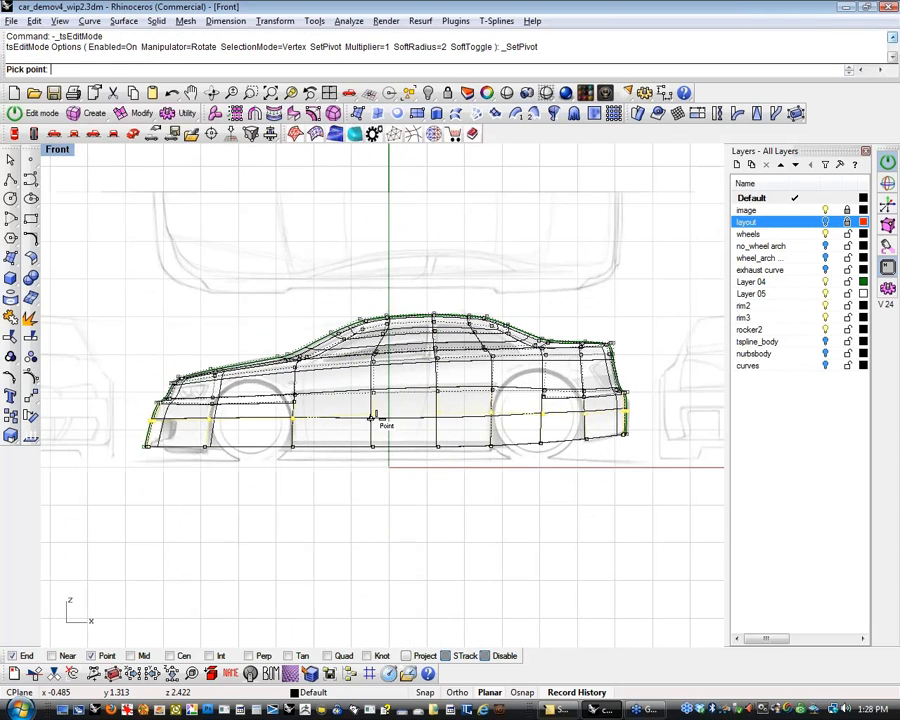
left_click(375, 415)
key("r")
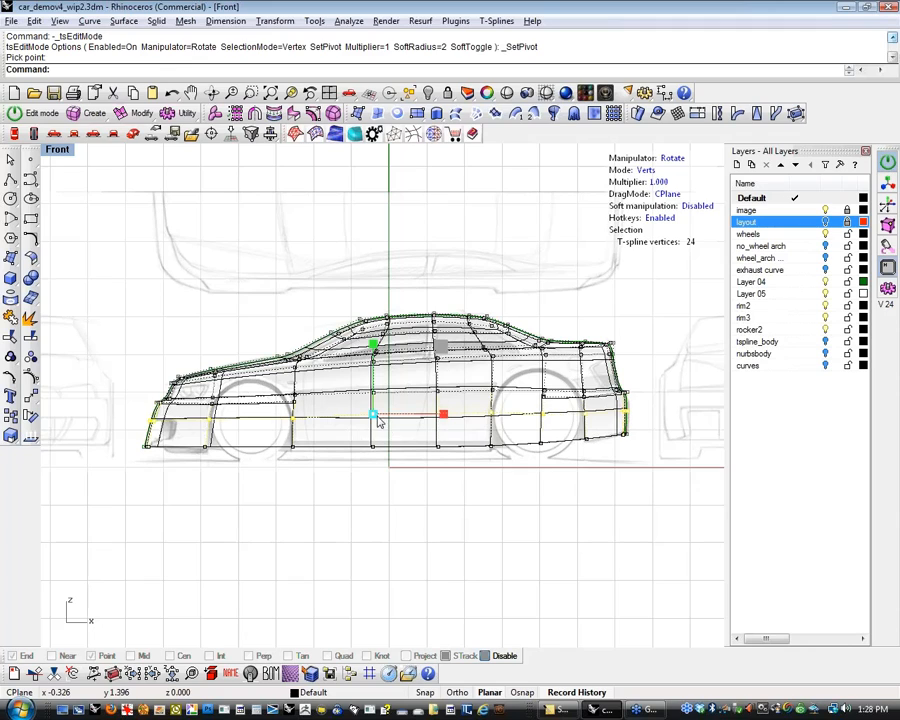
Scale the vertex loop above the sill vertically until it is a flat horizontal line, and clear the selection
key("ctrl+a")
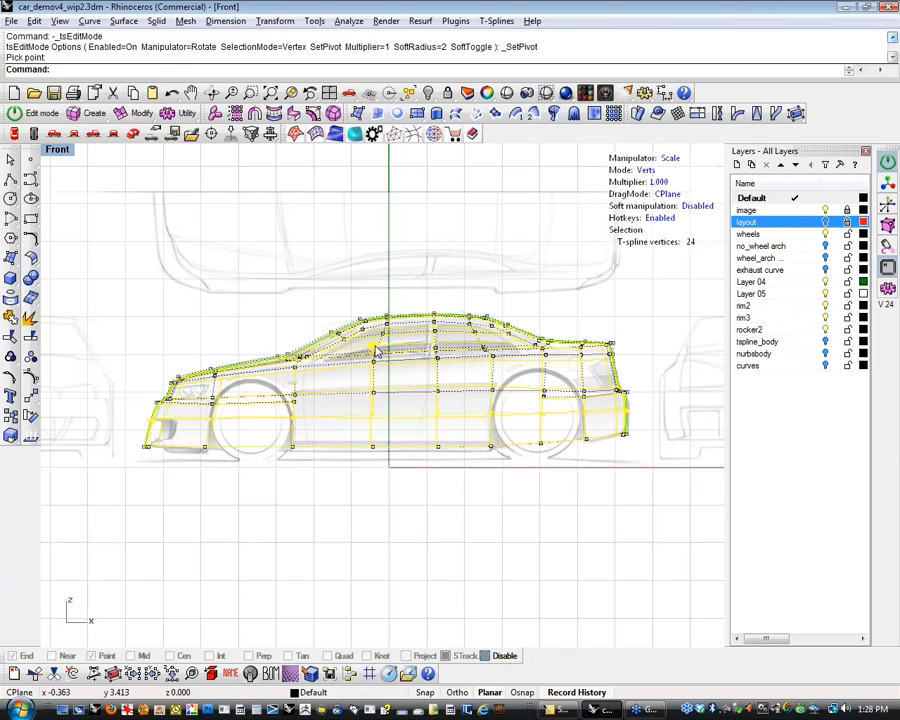
double_click(372, 412)
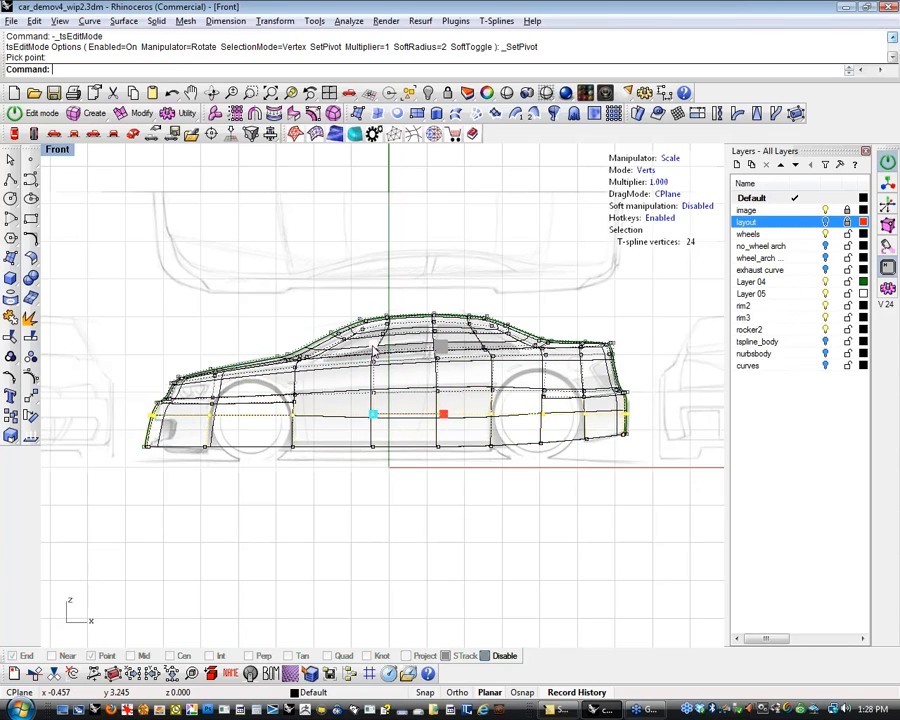
key("ctrl+a")
key("ctrl+z")
key("ctrl+a")
key("ctrl+z")
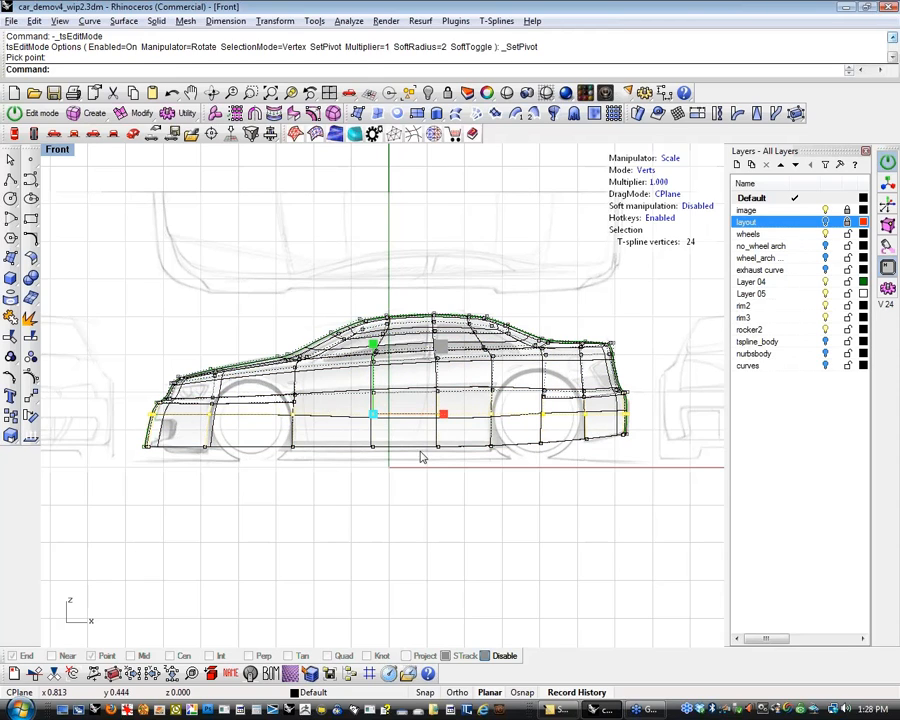
left_click(516, 492)
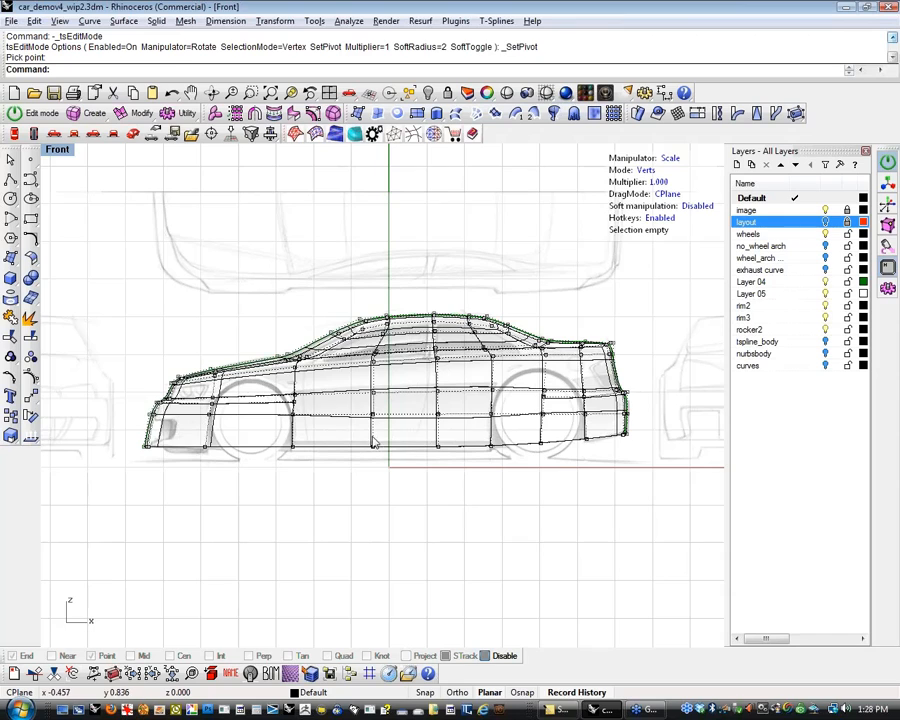
Switch the body to box display and select the full loop above the sill as edges
scroll(365, 431, "up", 3)
scroll(347, 433, "down", 3)
key("Tab")
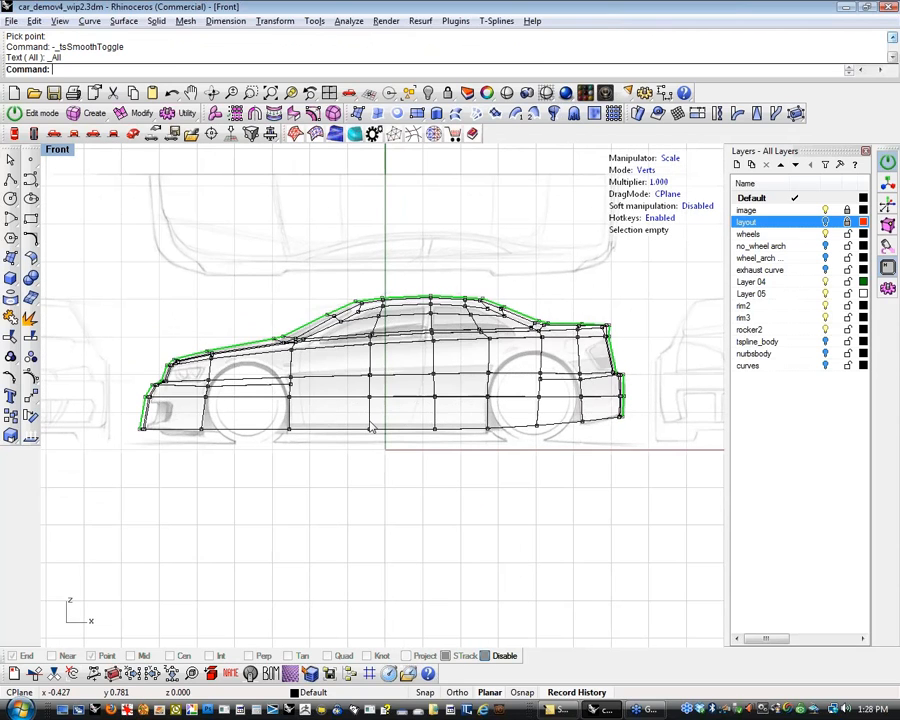
scroll(418, 405, "up", 1)
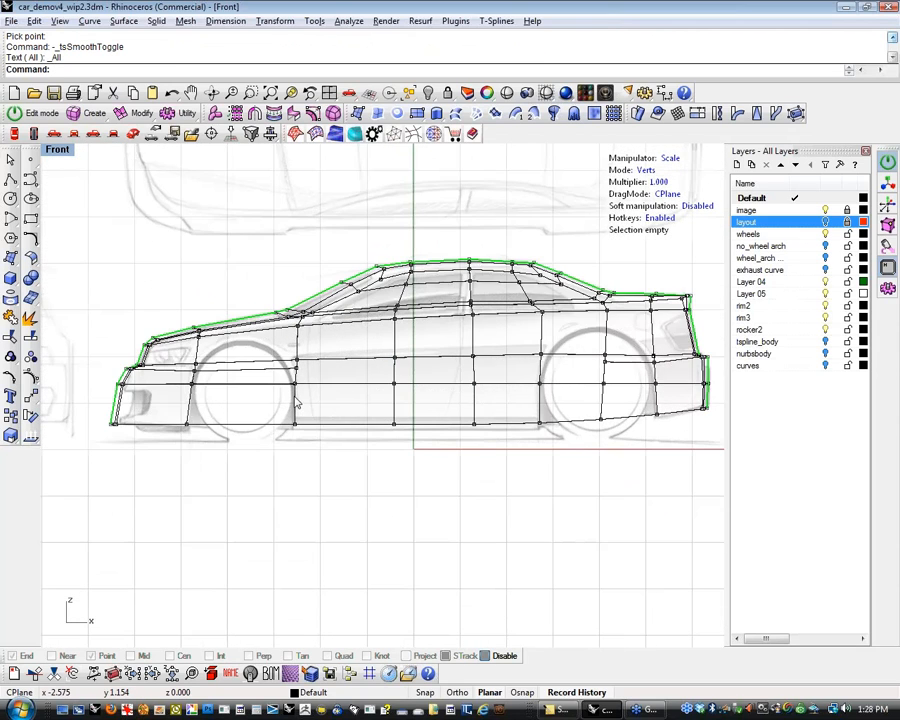
right_click_drag(369, 399, 428, 383)
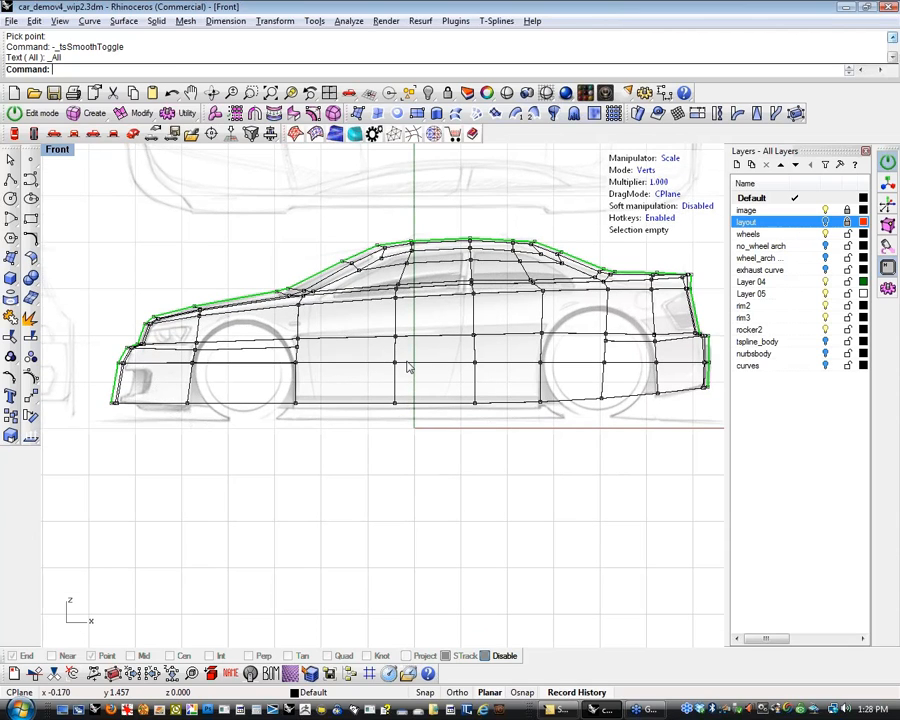
key("2")
left_click_drag(440, 345, 423, 381)
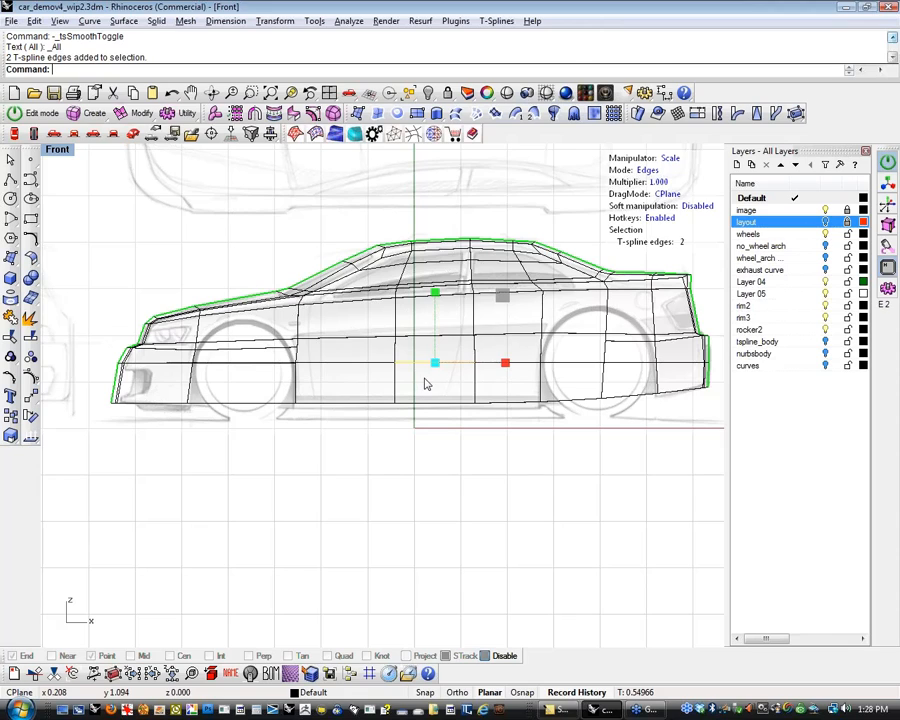
double_click(425, 382)
right_click_drag(446, 376, 432, 383)
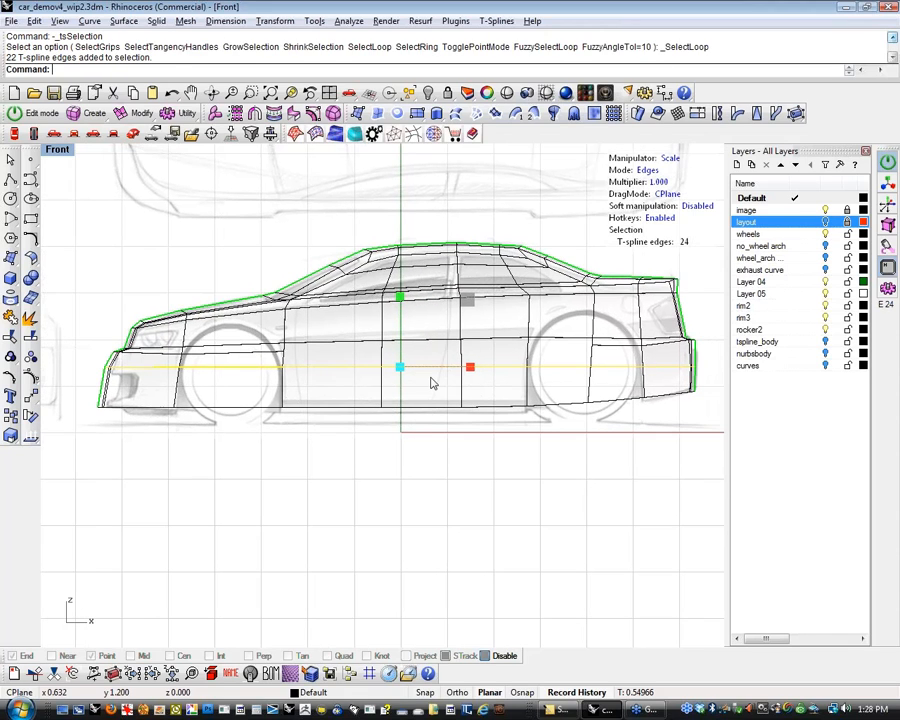
Rotate the selected edge loop slightly so it rises toward the rear bumper, and clear the selection
key("e")
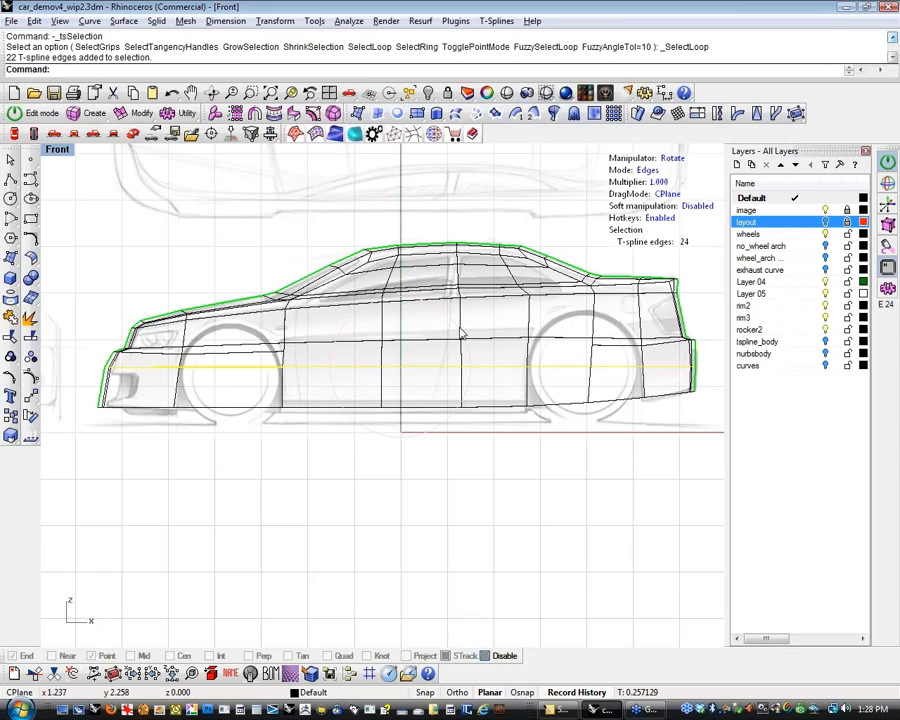
key("Tab")
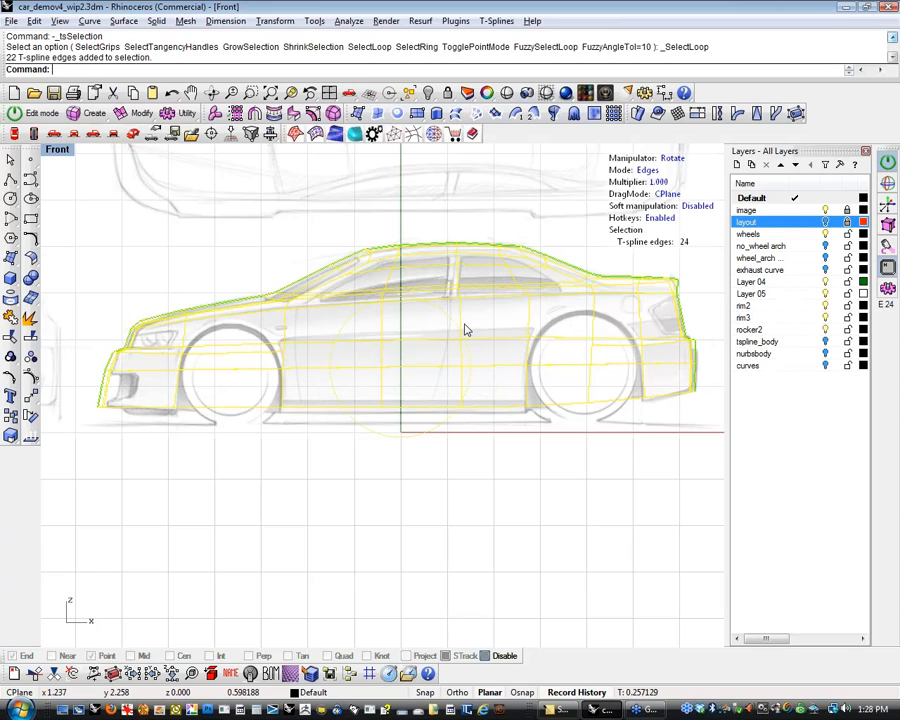
key("Tab")
key("Escape")
Bend the rear half of the loop above the sill slightly, with the spine running from the mid-body vertex to just behind the bumper
left_click_drag(428, 347, 716, 379)
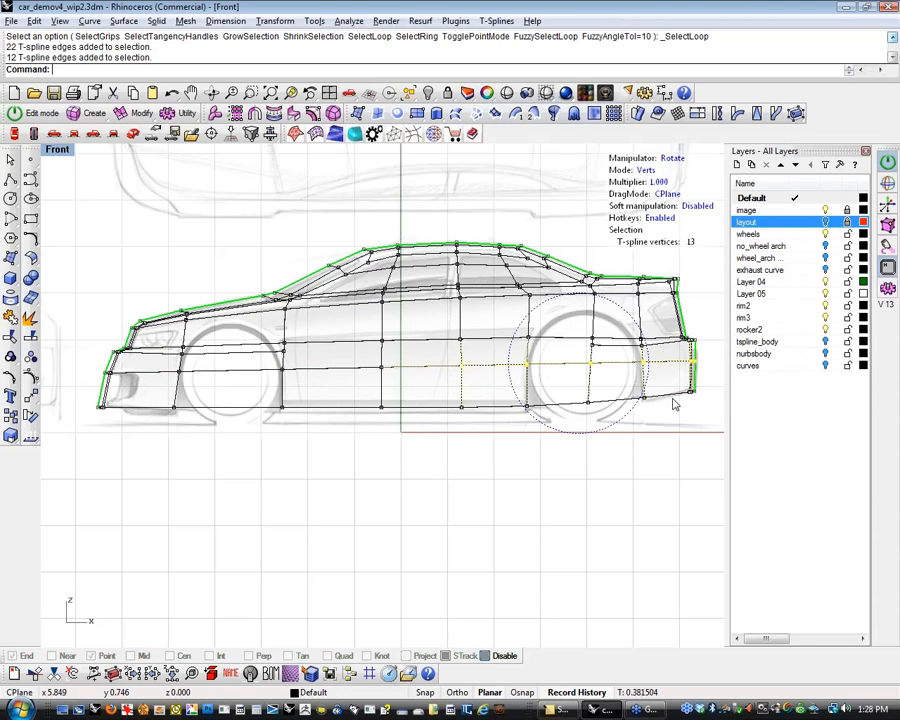
left_click(735, 113)
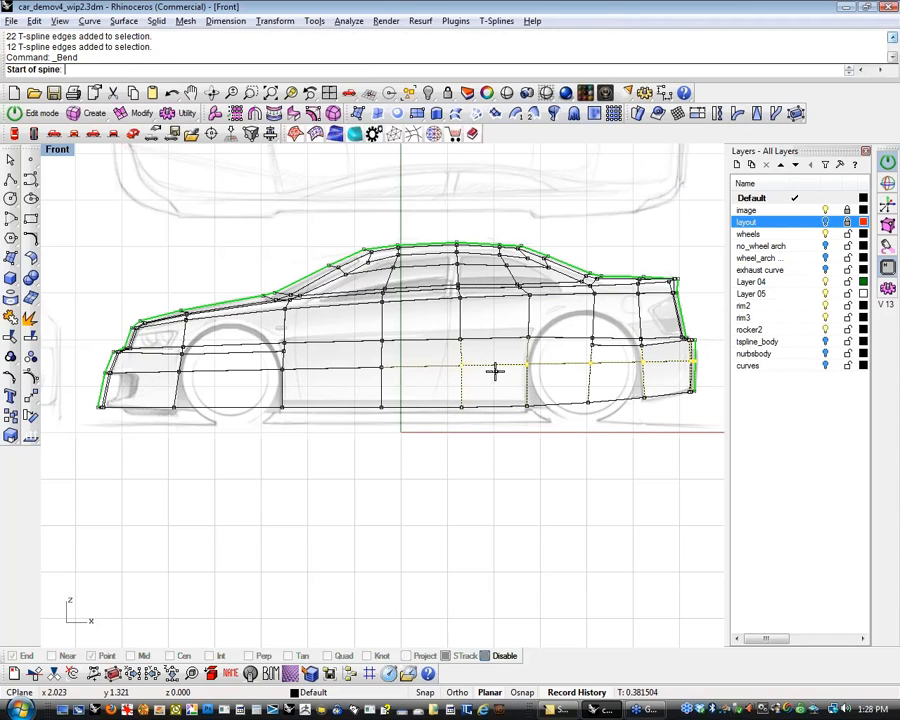
left_click(460, 364)
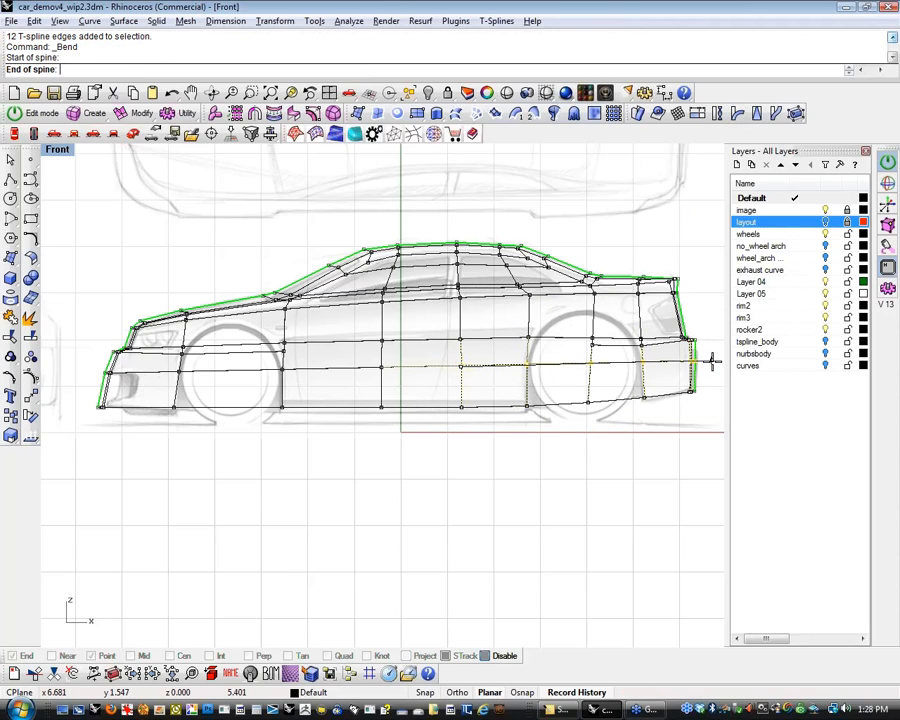
left_click(711, 360)
key("Escape")
key("Escape")
right_click_drag(604, 382, 600, 381)
scroll(600, 381, "up", 6)
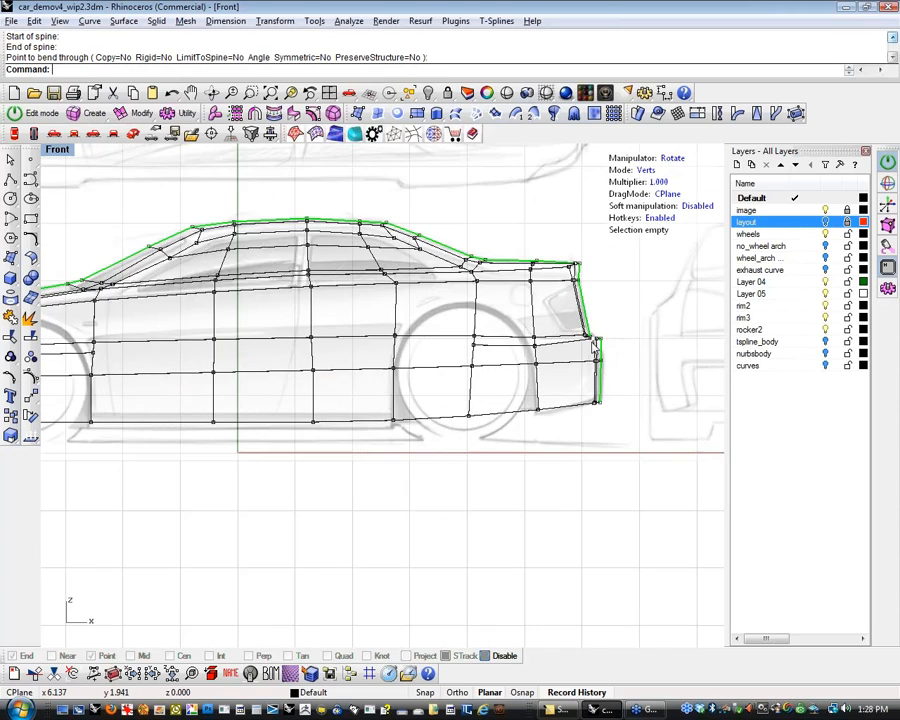
scroll(565, 345, "up", 3)
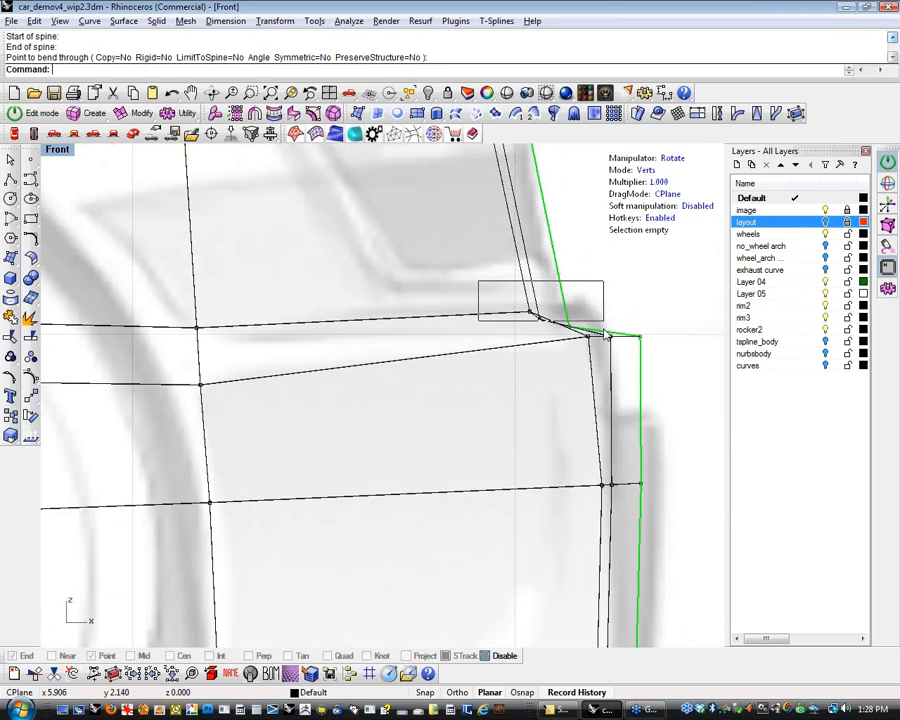
left_click(600, 331)
key("Escape")
left_click_drag(585, 314, 528, 332)
left_click_drag(465, 281, 536, 314, "ctrl")
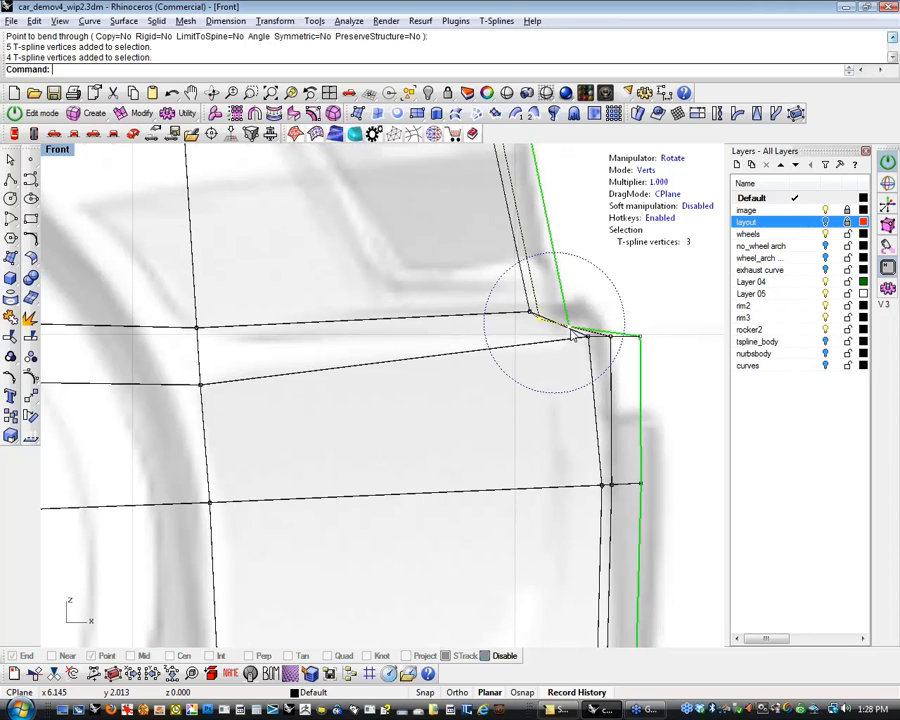
key("Insert")
type("w")
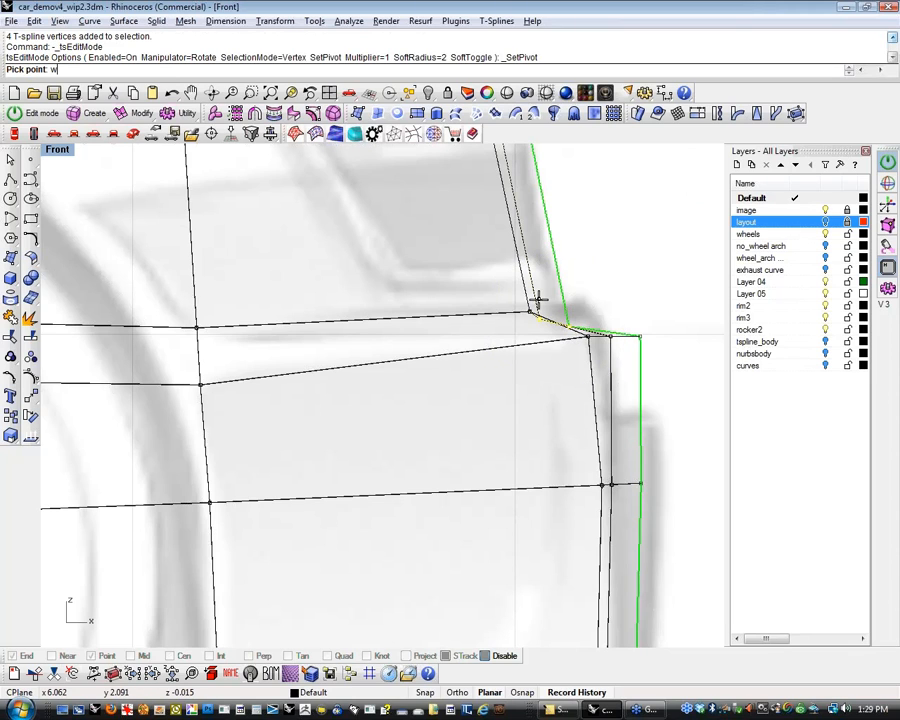
scroll(538, 300, "down", 4)
left_click(520, 325)
scroll(520, 325, "down", 10)
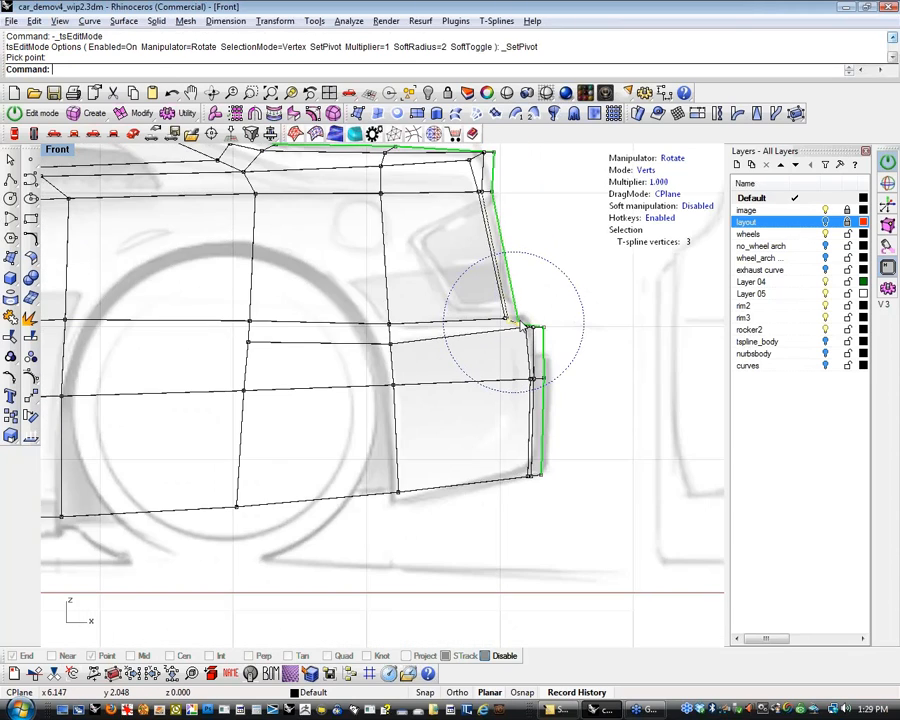
key("Escape")
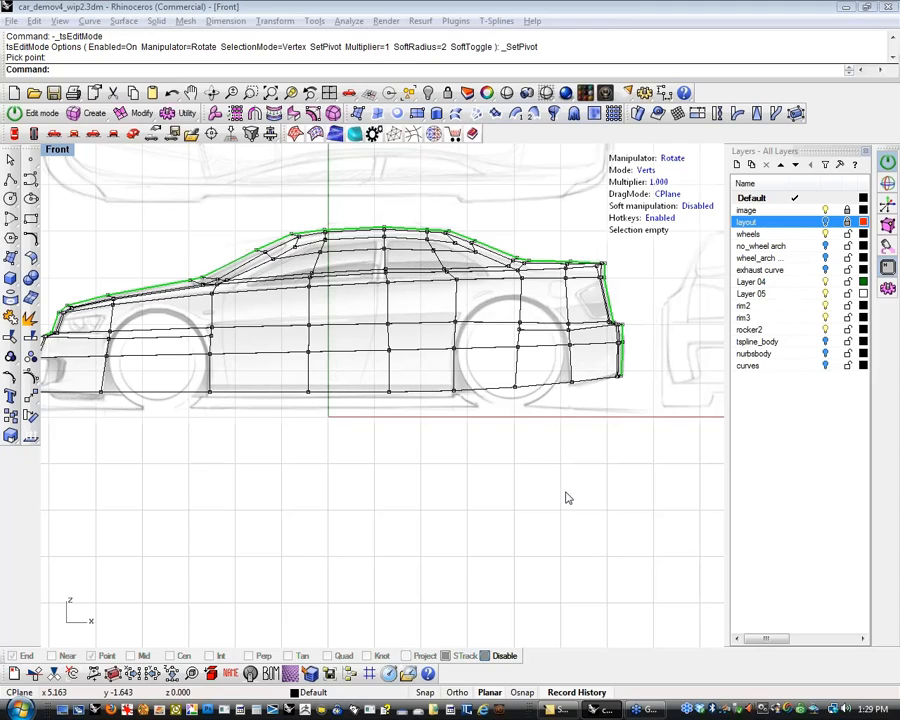
Show the body in the perspective view from the rear, with smooth T-Splines display and shaded mode
right_click_drag(140, 182, 110, 212)
left_click(131, 136)
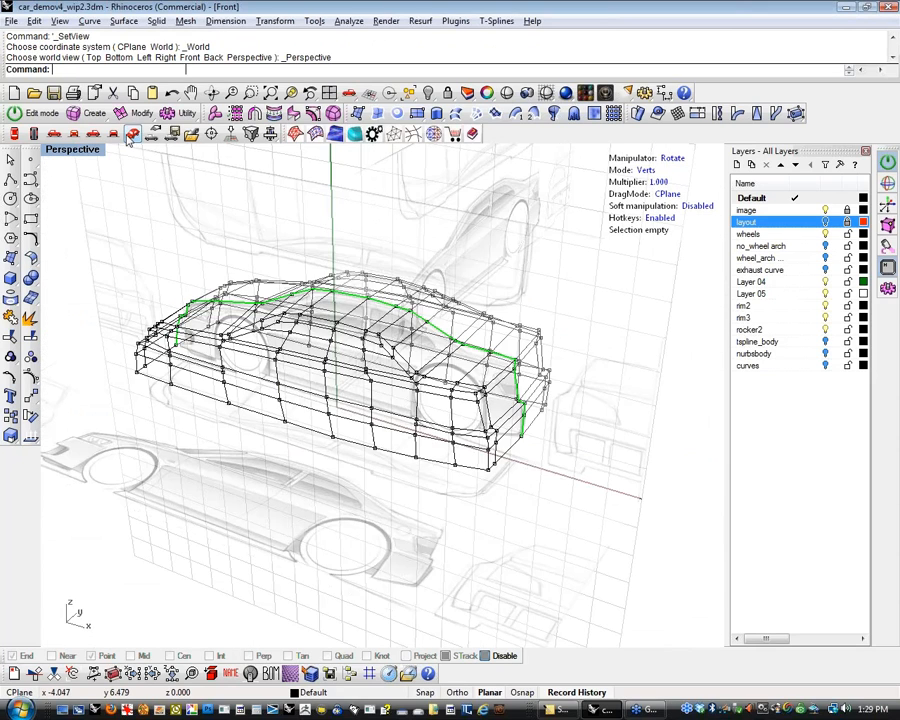
right_click_drag(540, 386, 444, 426)
scroll(444, 426, "up", 4)
key("Tab")
scroll(447, 432, "up", 5)
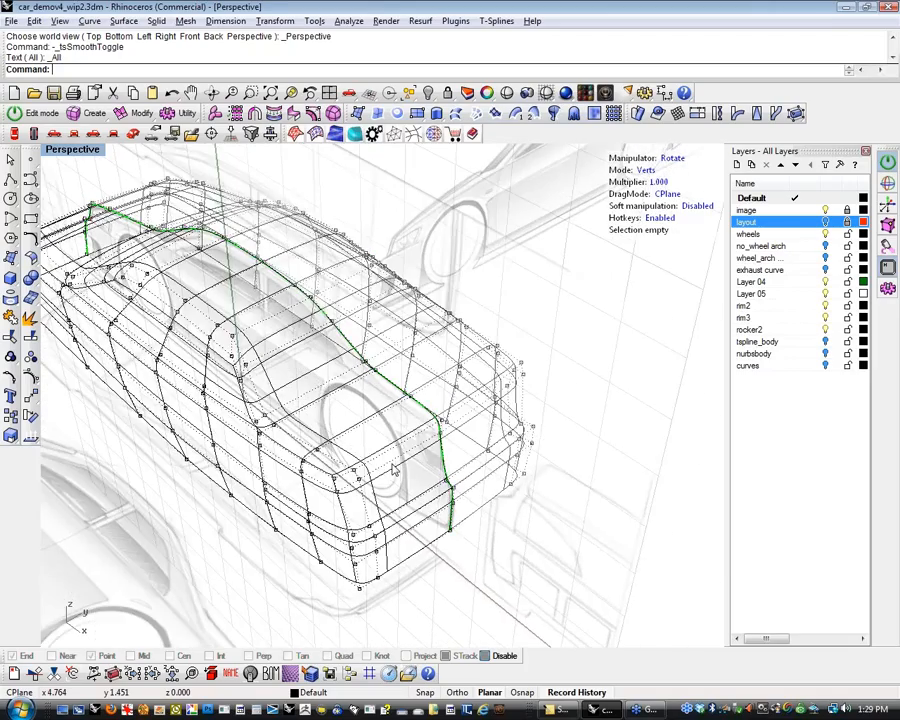
left_click(507, 94)
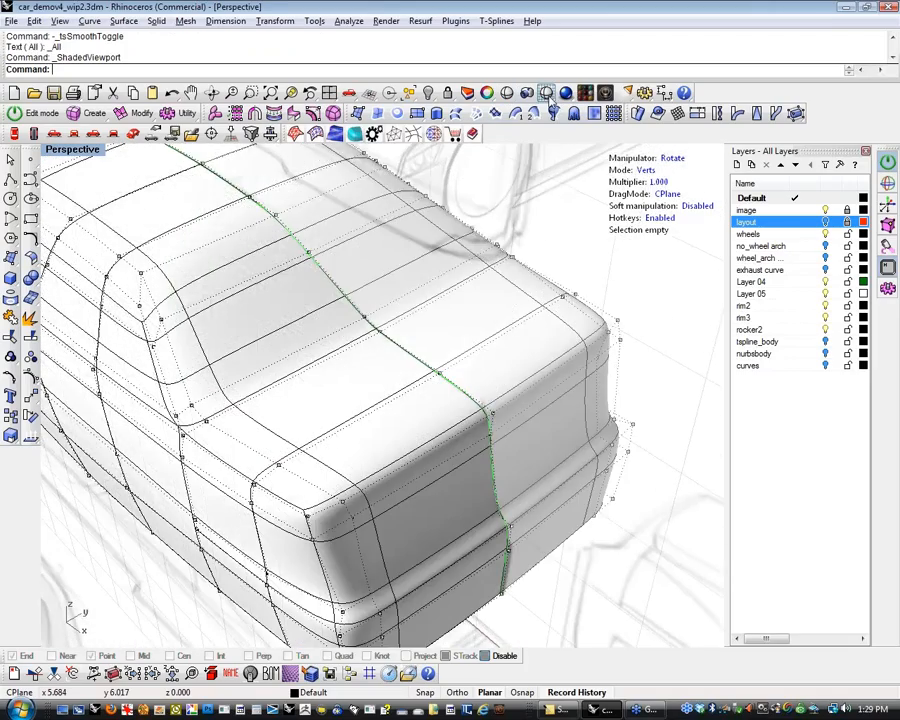
Examine the shaded body from the rear and front, checking the trunk, bumper edges and side surfaces for smoothness
scroll(330, 492, "up", 5)
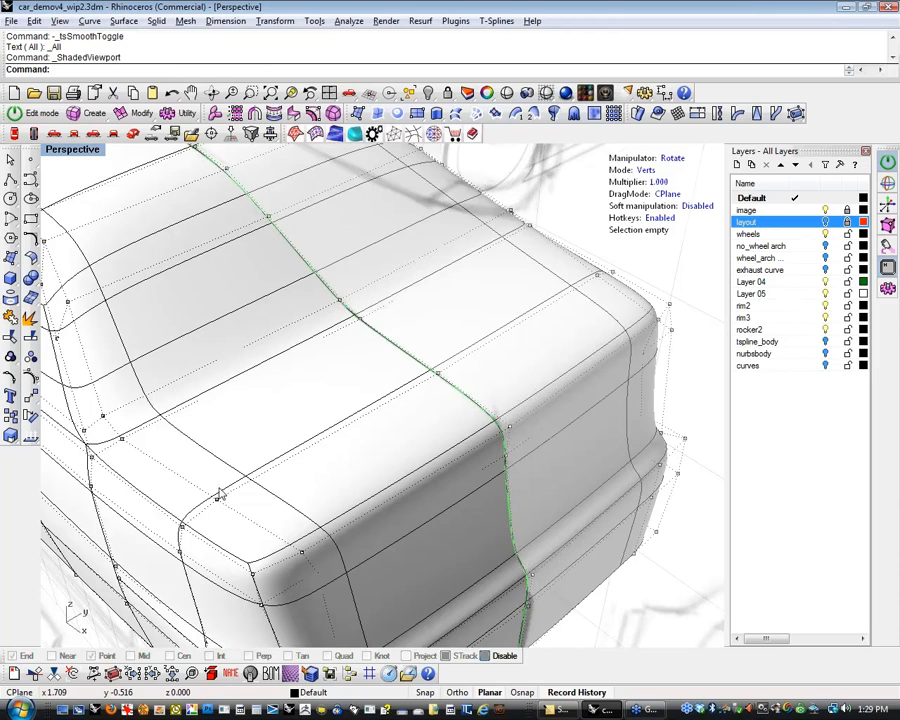
scroll(234, 491, "down", 3)
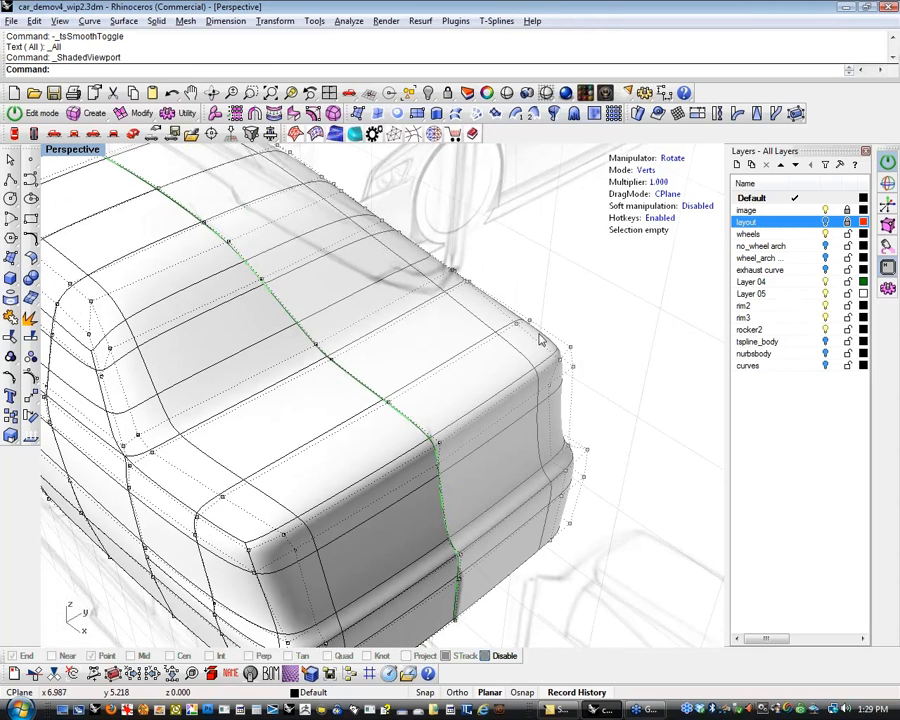
right_click_drag(372, 464, 308, 430)
scroll(305, 416, "down", 3)
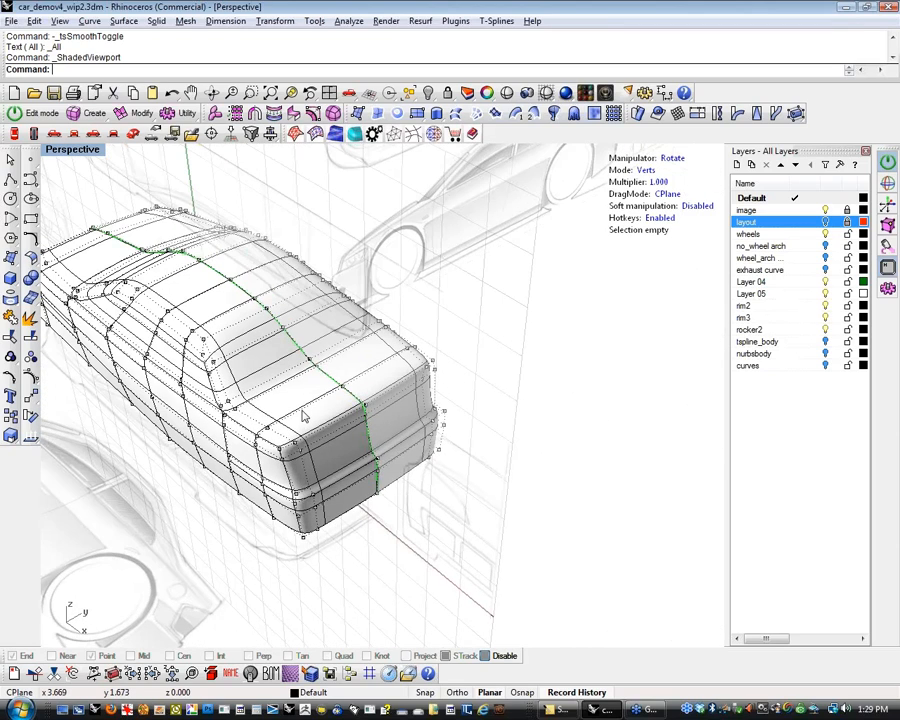
scroll(305, 416, "up", 2)
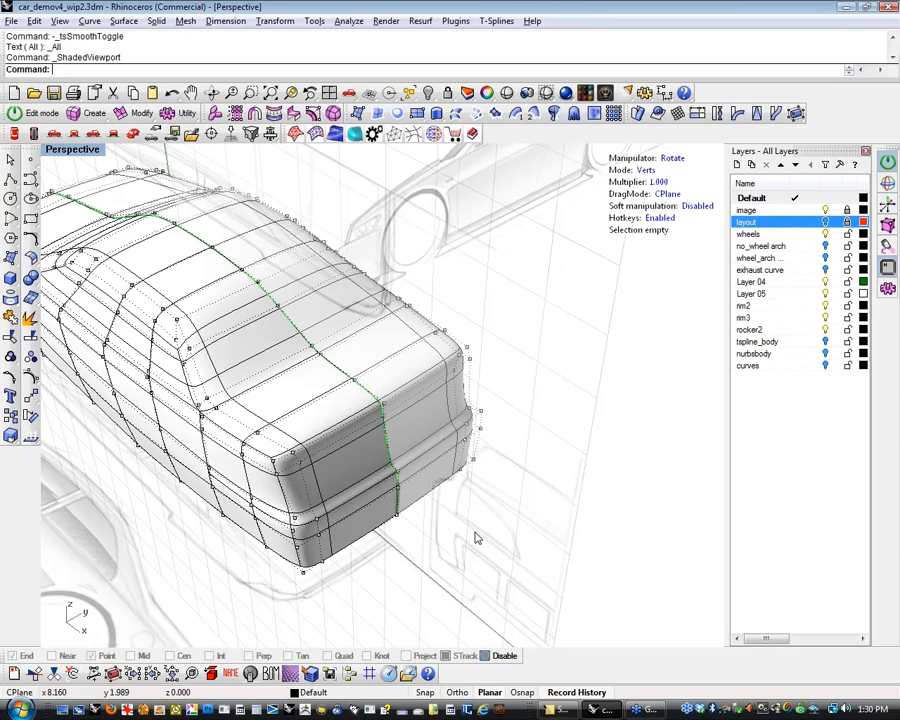
mouse_move(502, 510)
right_mouse_down()
mouse_move(457, 543)
mouse_move(493, 494)
right_mouse_up()
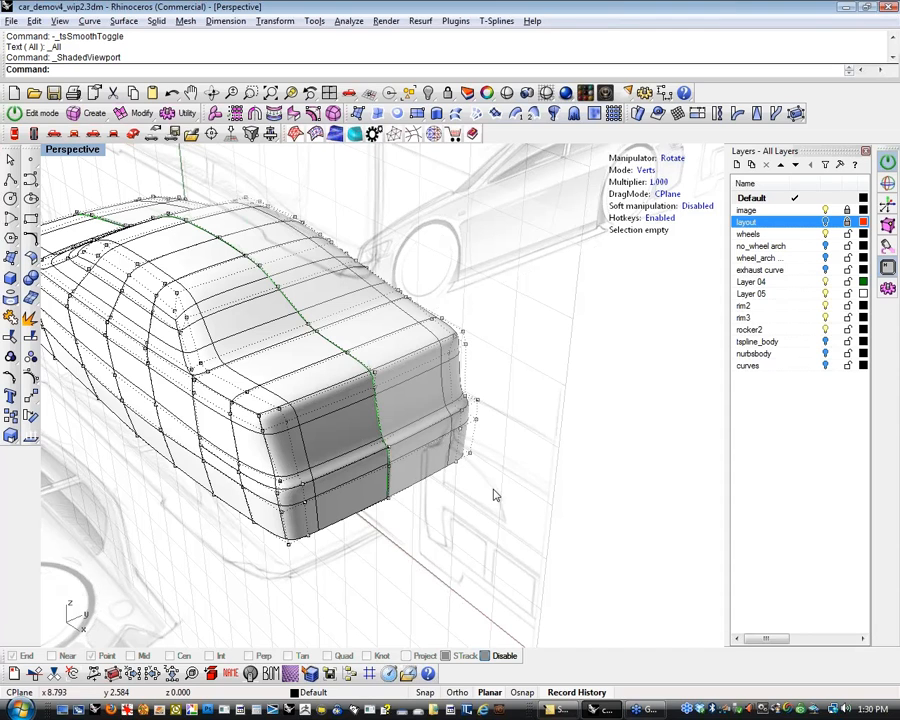
right_click_drag(402, 527, 497, 473)
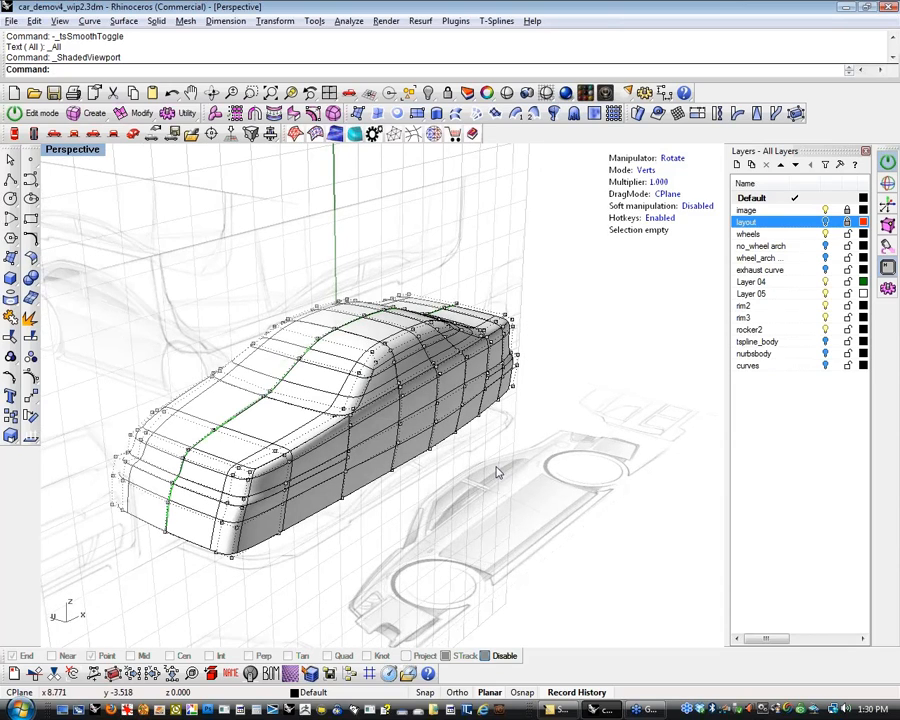